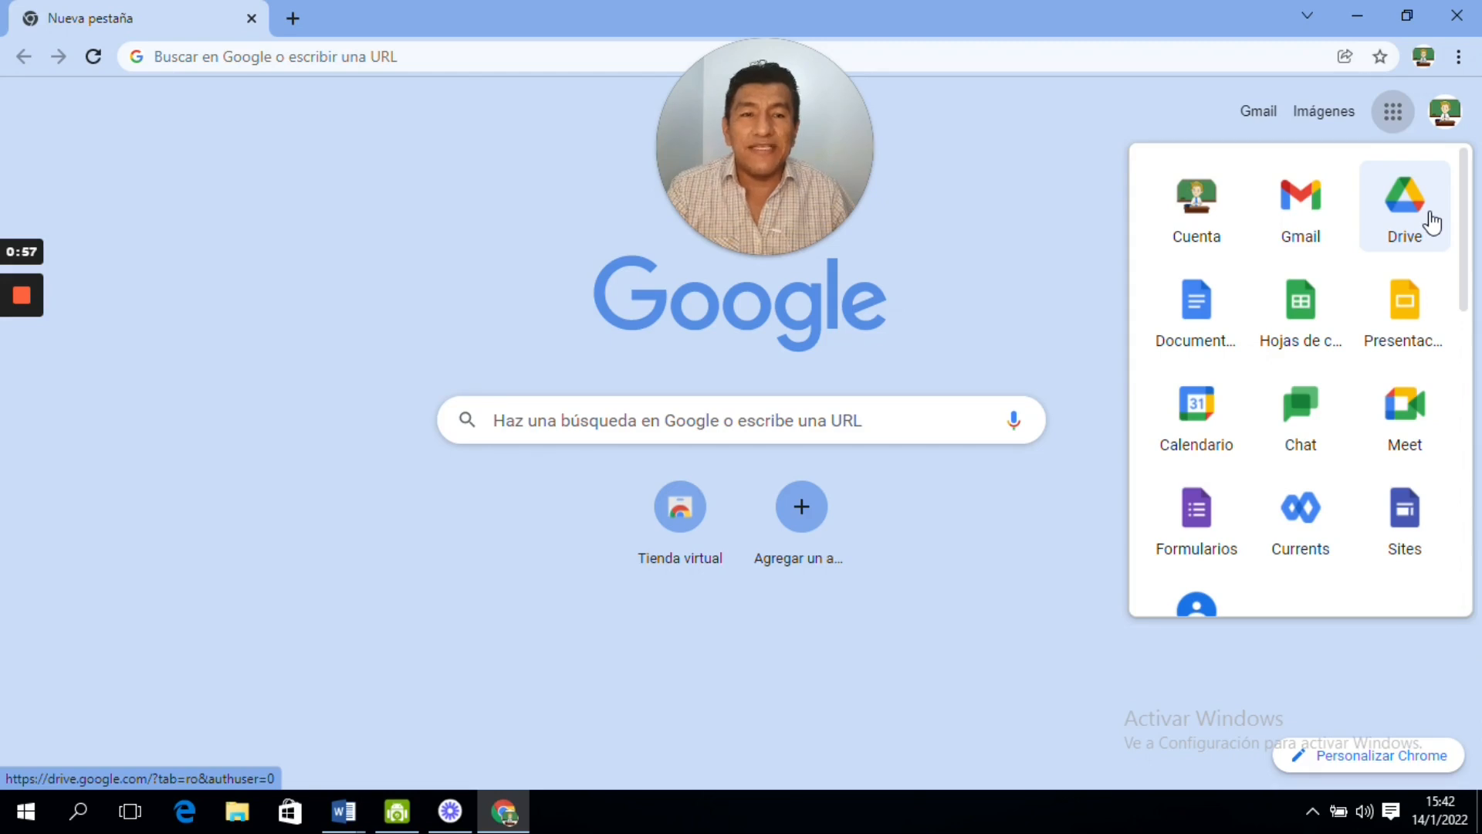
- Open Google Forms from the Google apps list and dismiss the question-reuse tip on the Examen form
{"action": "mouse_move", "coordinate": [1469, 236]}
{"action": "left_mouse_down"}
{"action": "mouse_move", "coordinate": [1462, 265]}
{"action": "mouse_move", "coordinate": [1466, 248]}
{"action": "left_mouse_up"}
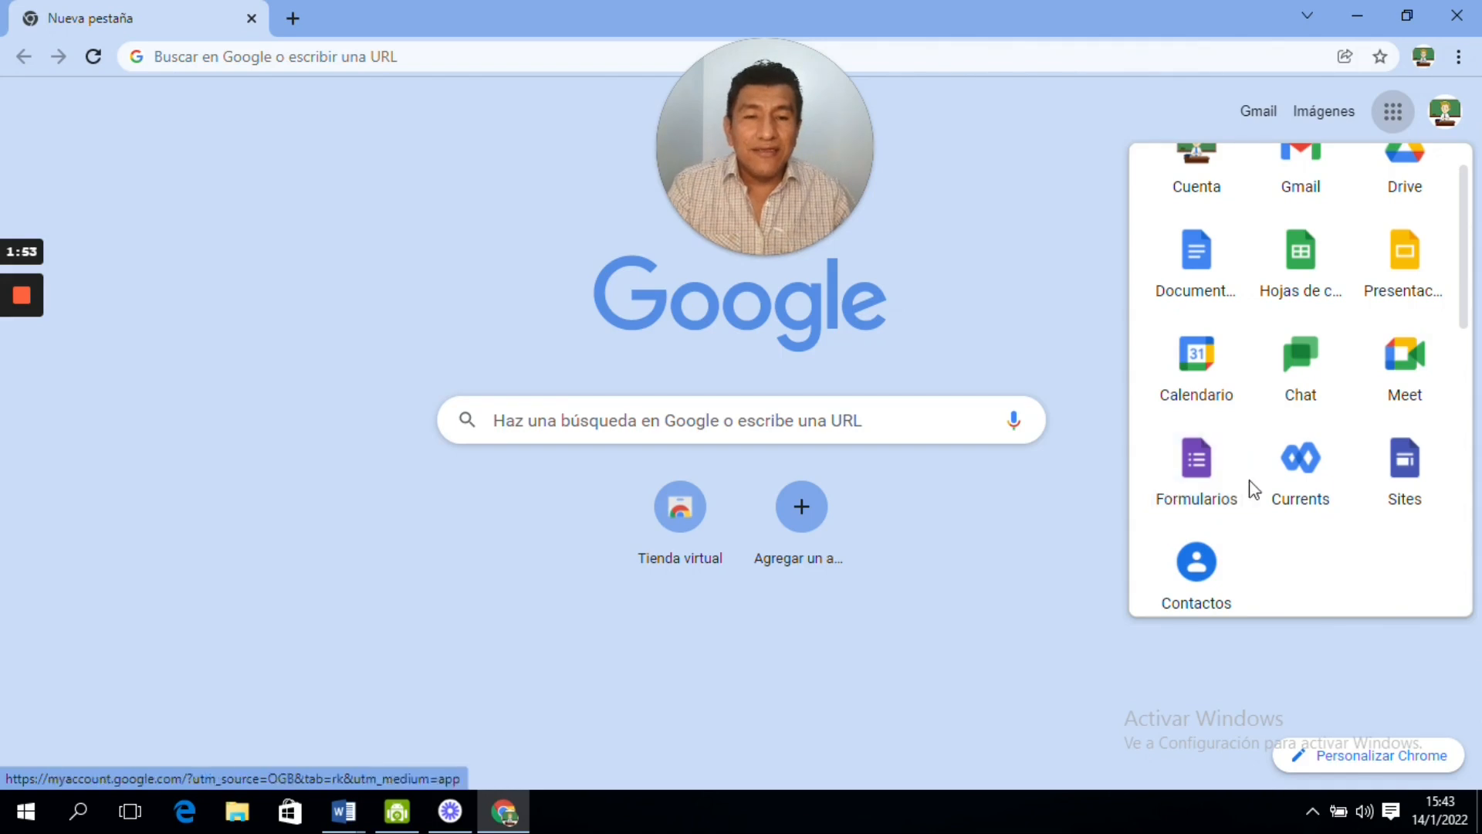
{"action": "left_click", "coordinate": [1200, 475]}
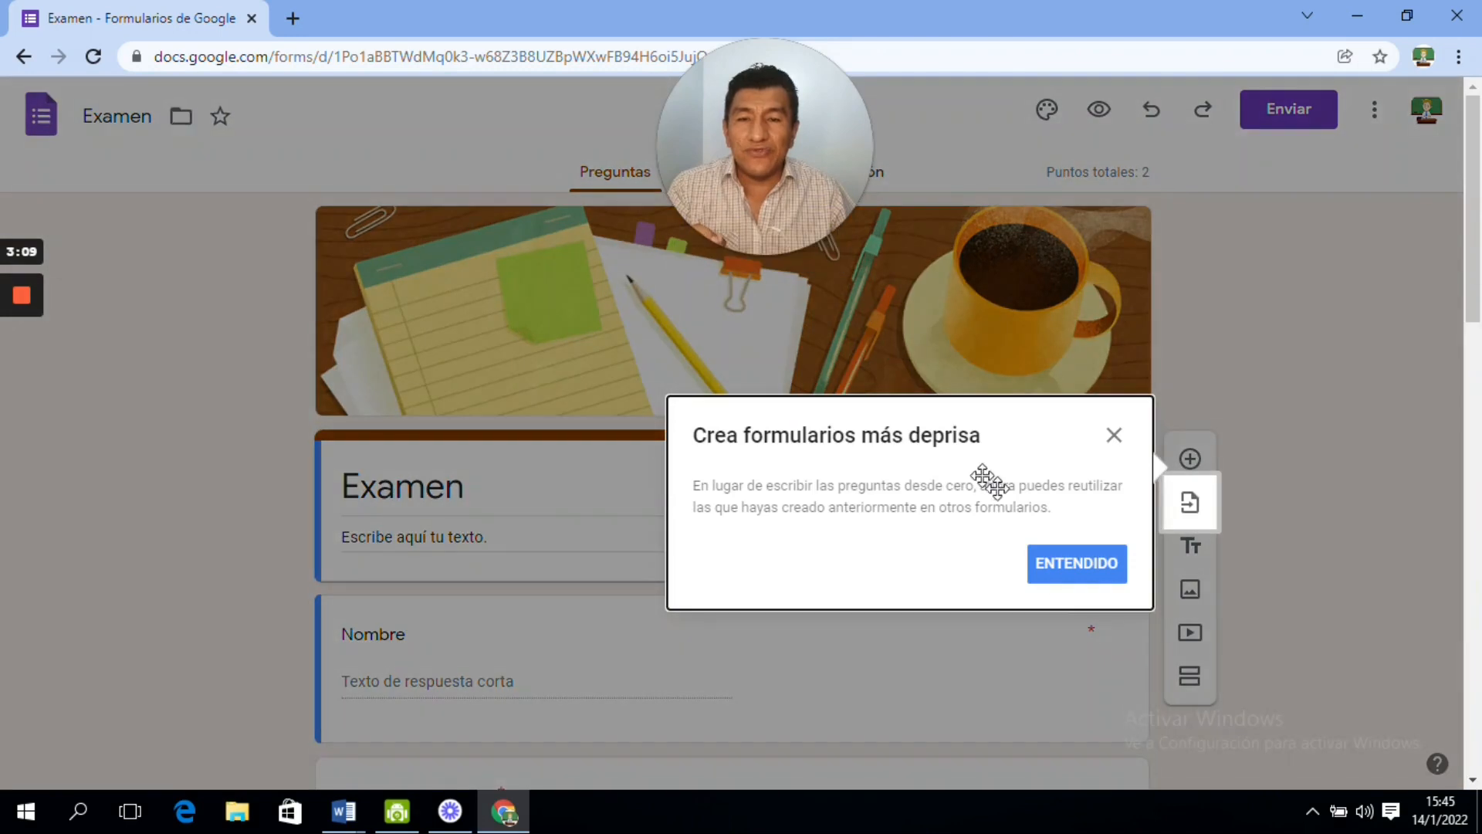
{"action": "left_click", "coordinate": [1065, 568]}
{"action": "left_click_drag", "start_coordinate": [781, 147], "coordinate": [213, 253]}
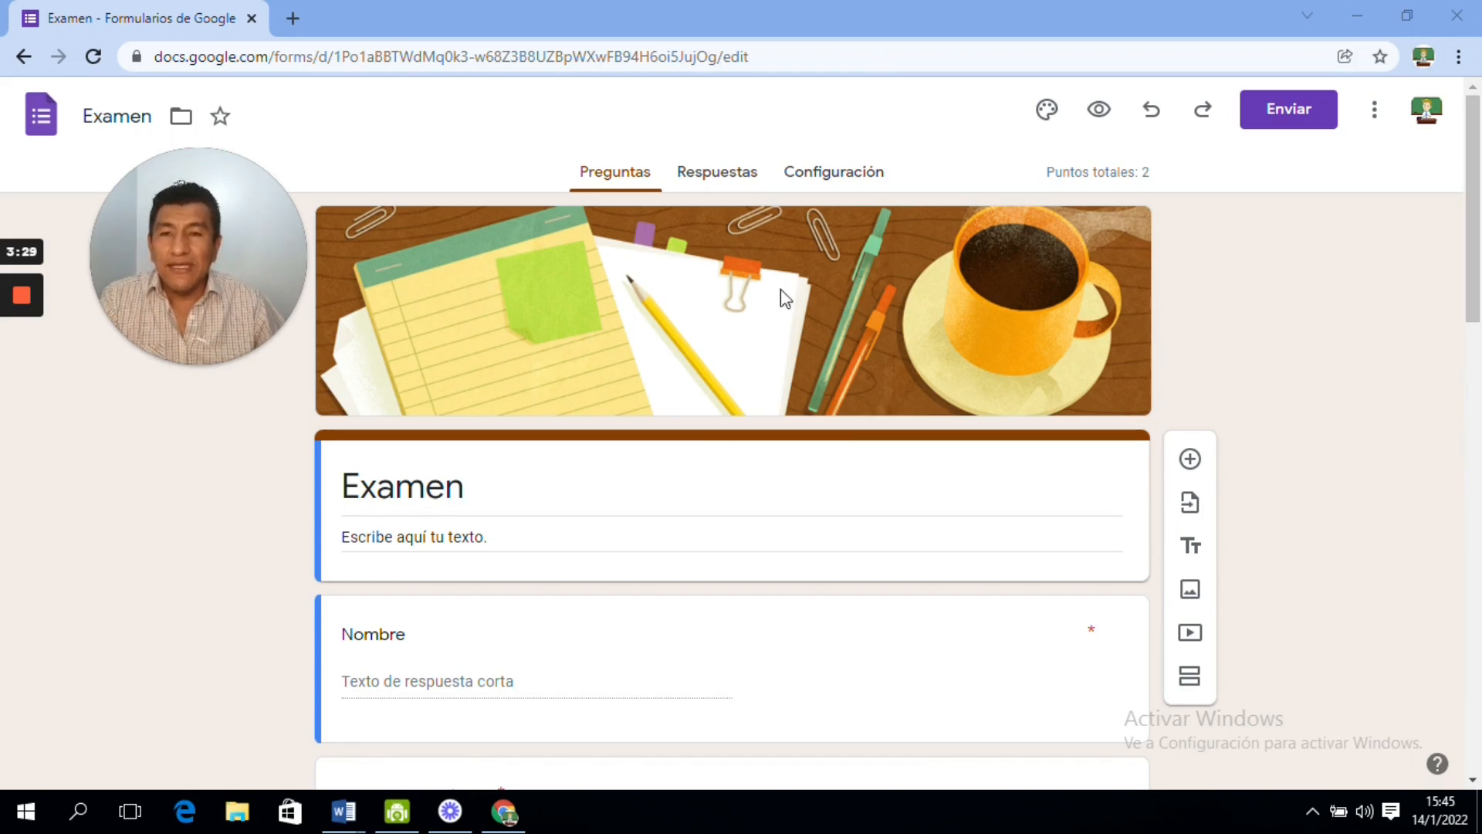
- Look at the form's responses page and return to its questions
{"action": "left_click", "coordinate": [728, 178]}
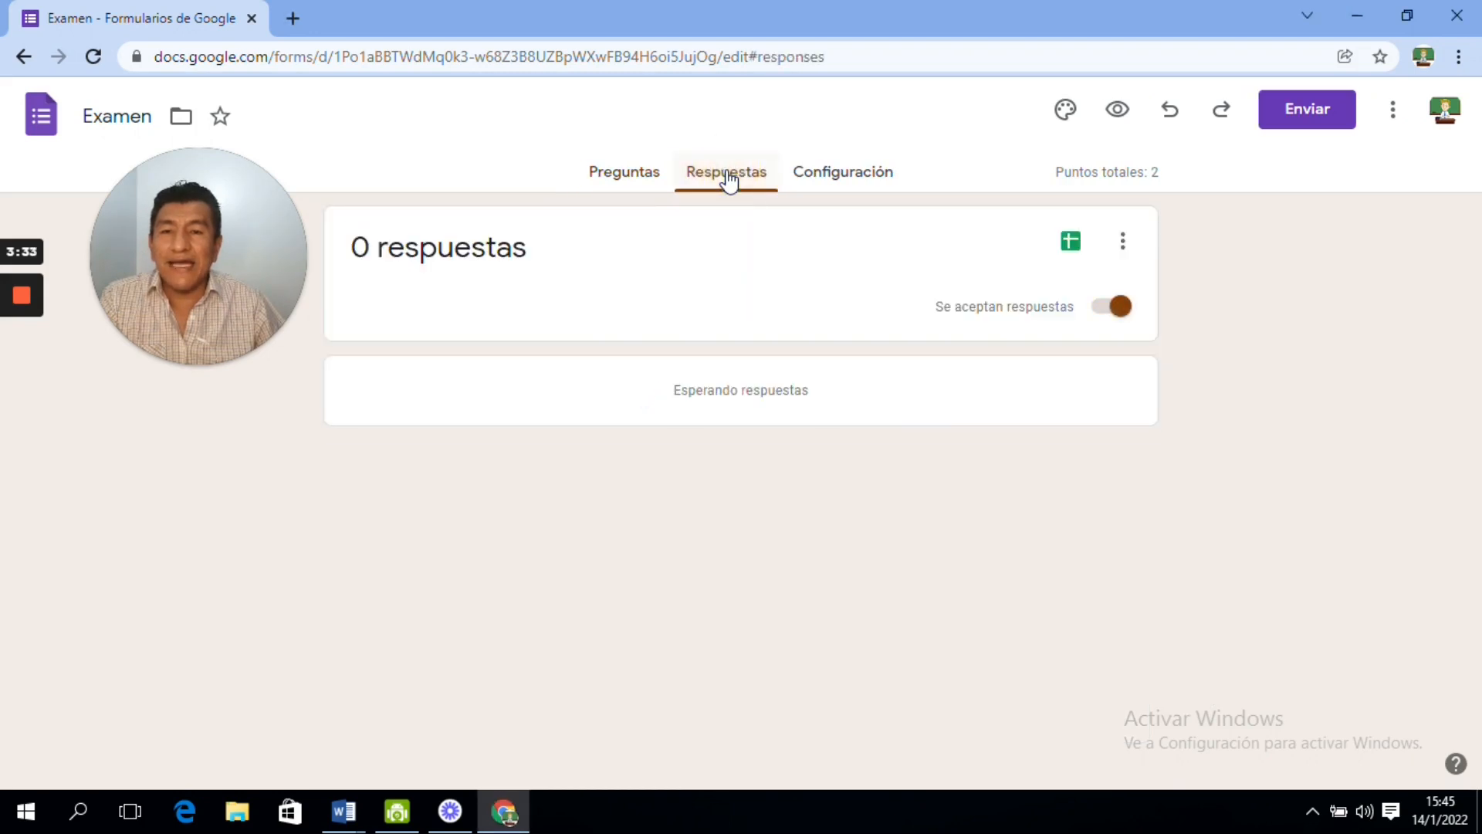
{"action": "left_click", "coordinate": [638, 182]}
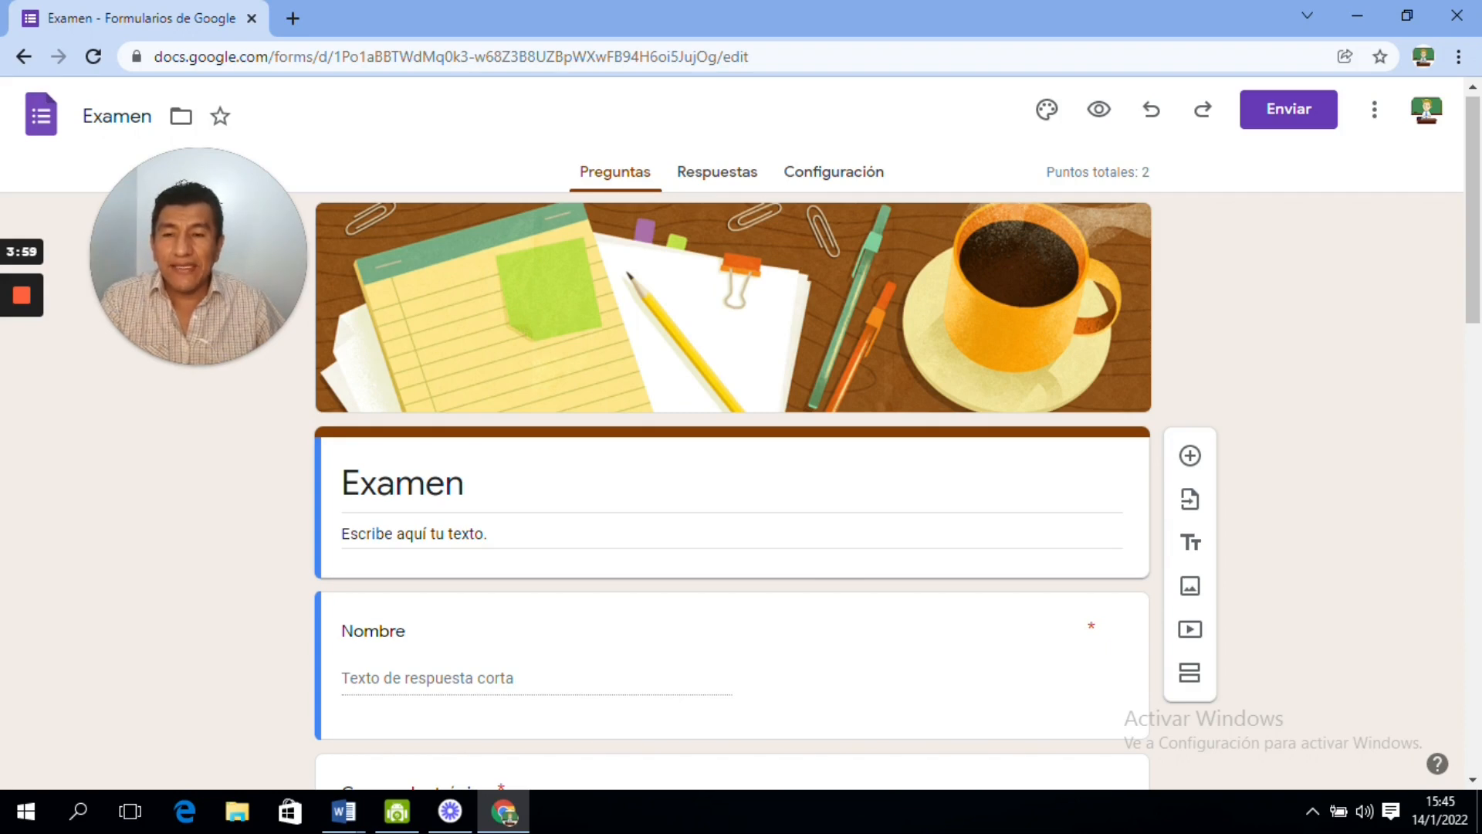
- Title the form "Examen de proyectos" and set its description to "Sírvase en responder las preguntas del examen"
{"action": "left_click", "coordinate": [489, 488]}
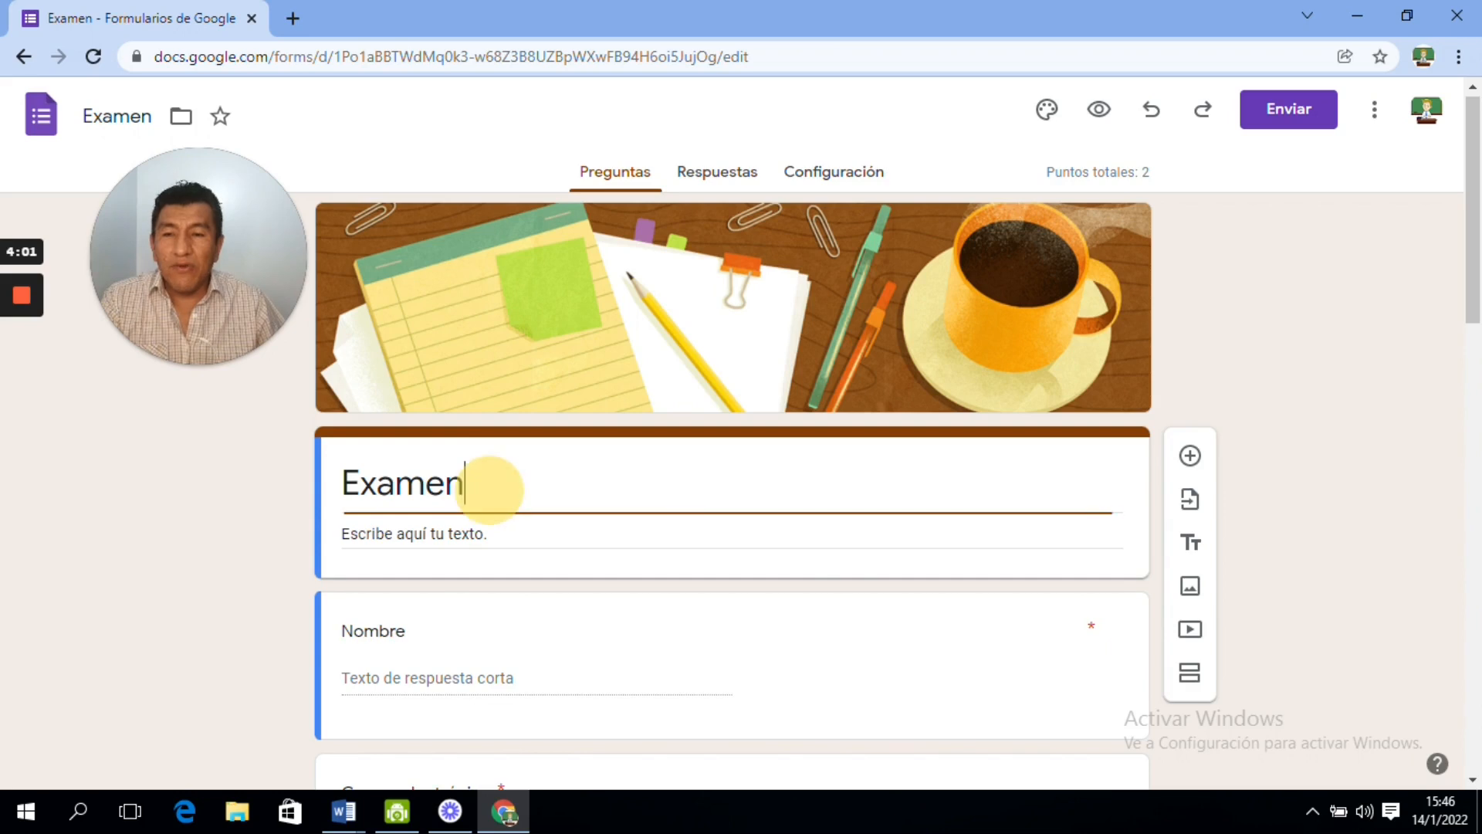
{"action": "type", "text": "de proyectos"}
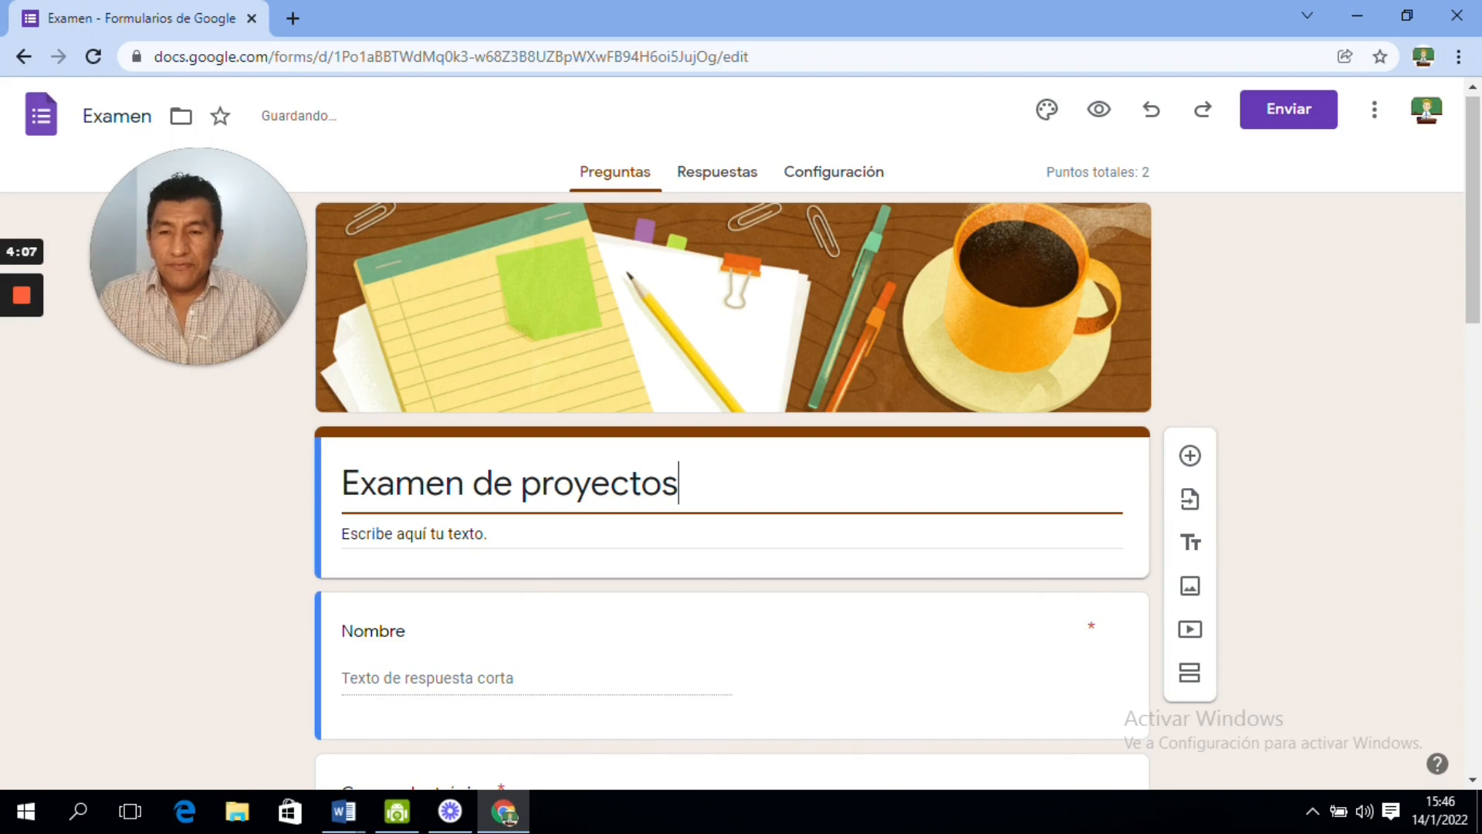
{"action": "triple_click", "coordinate": [506, 537]}
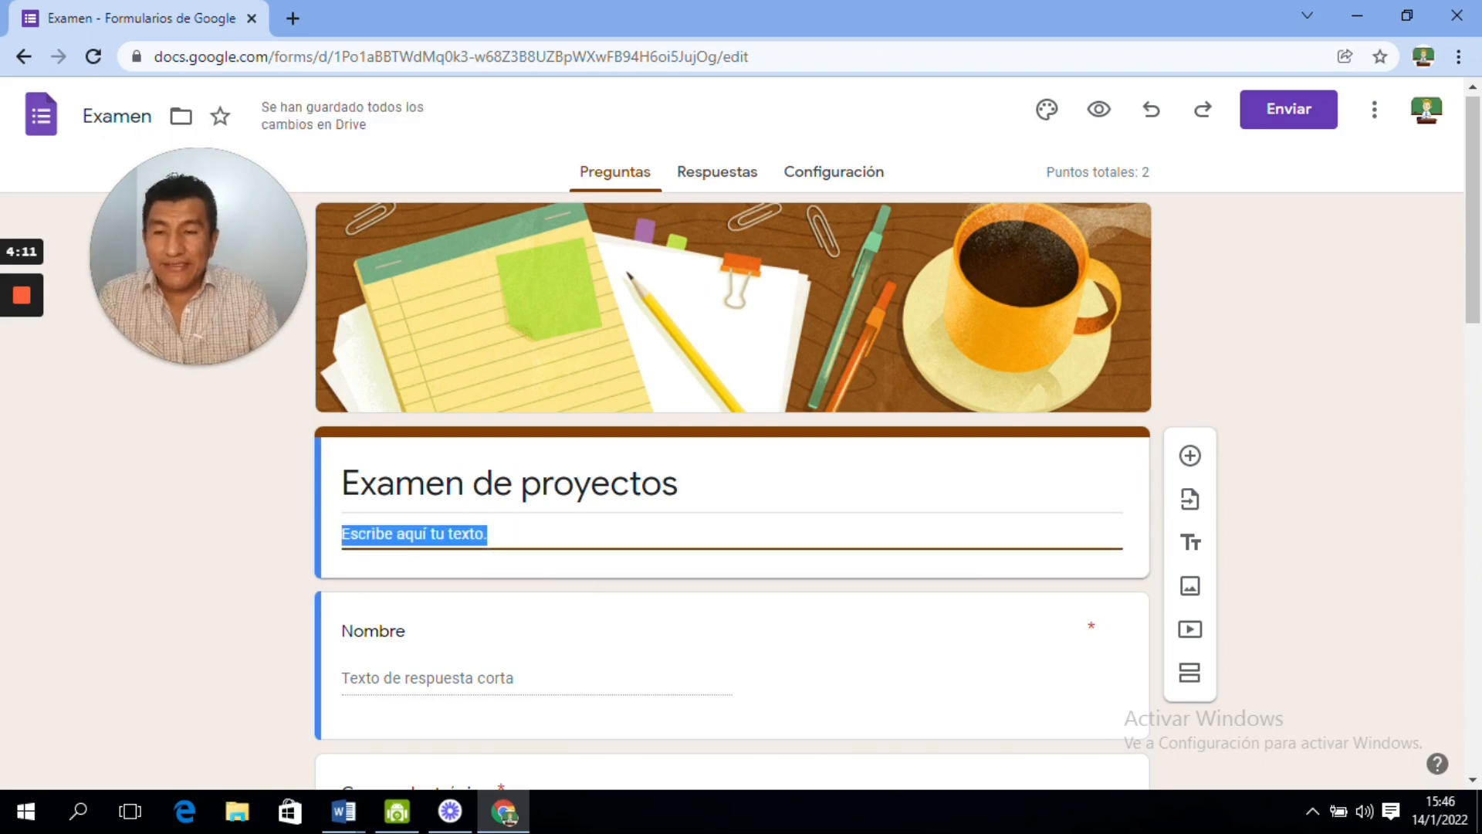
{"action": "type", "text": "Sirva"}
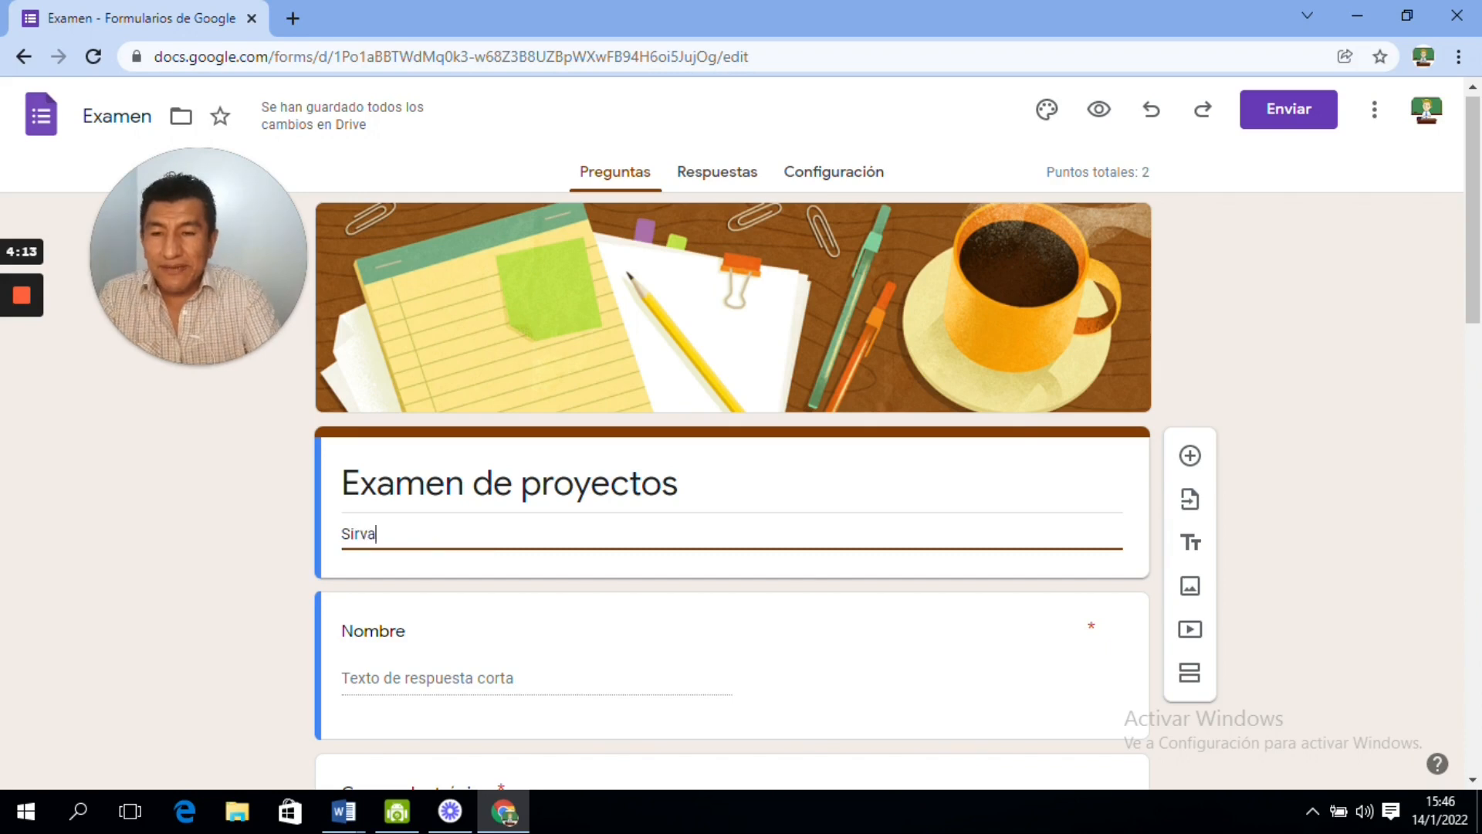
{"action": "type", "text": "se en "}
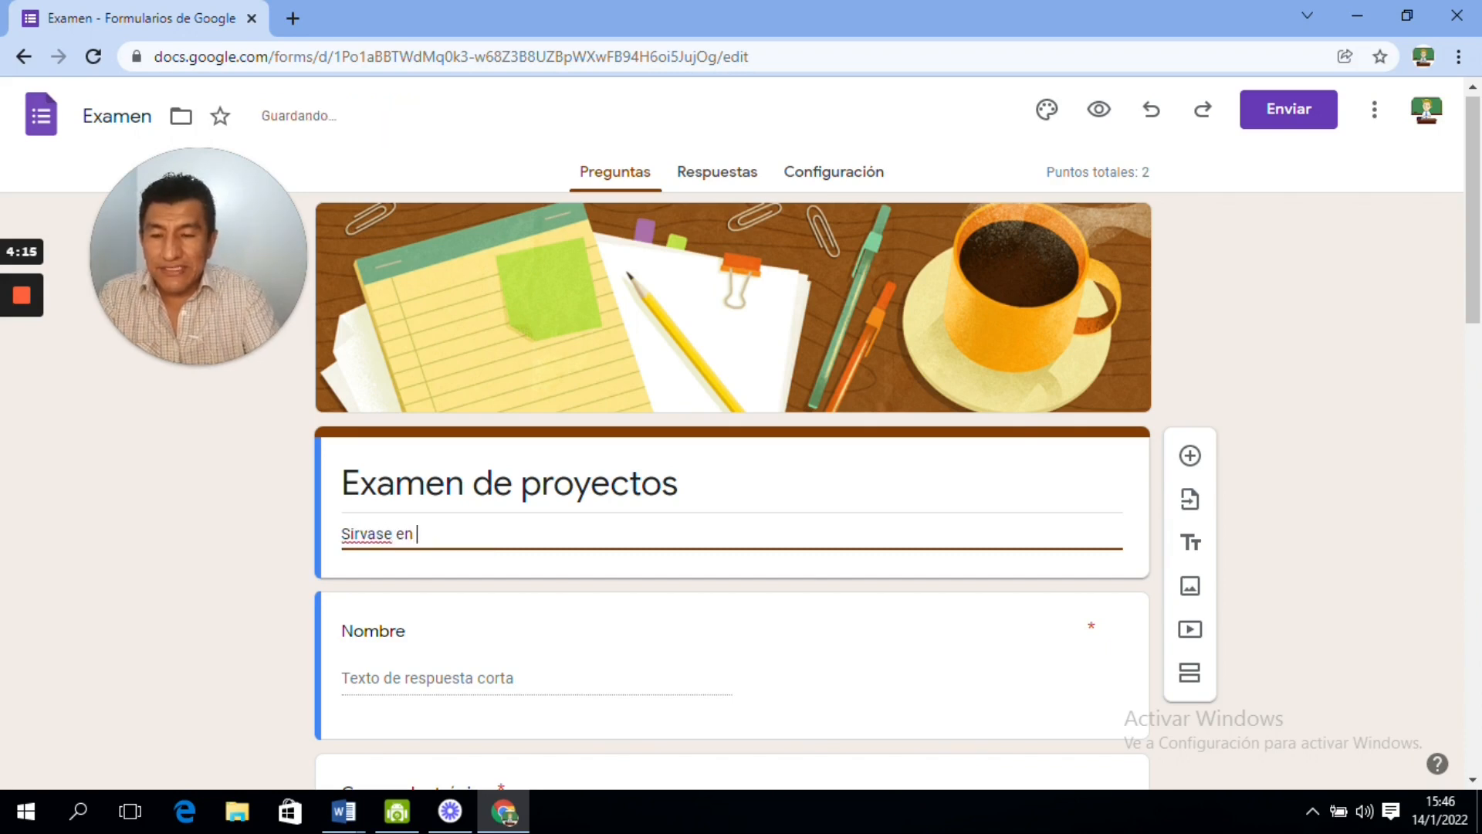
{"action": "type", "text": "respo"}
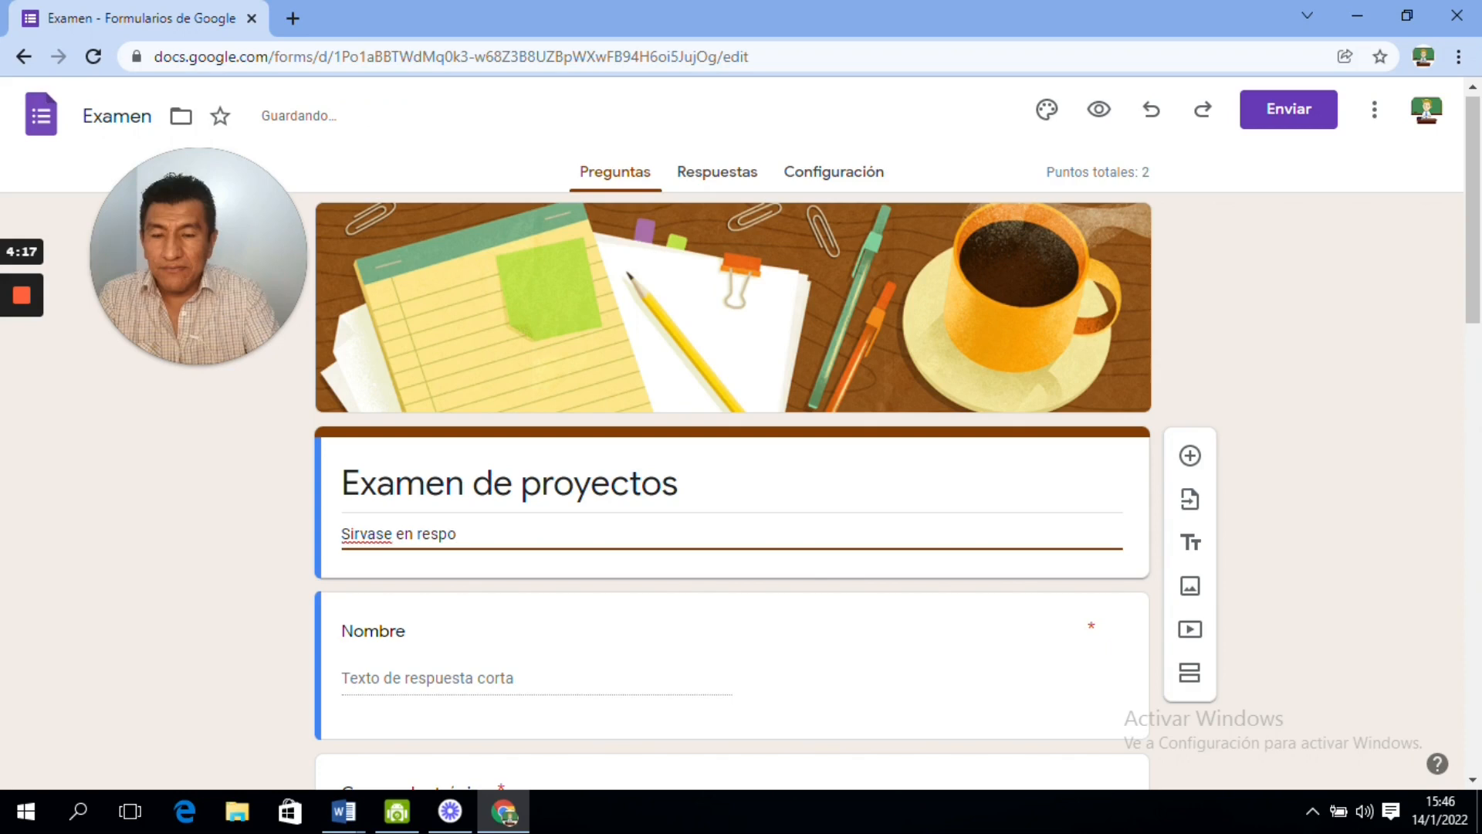
{"action": "type", "text": "nder"}
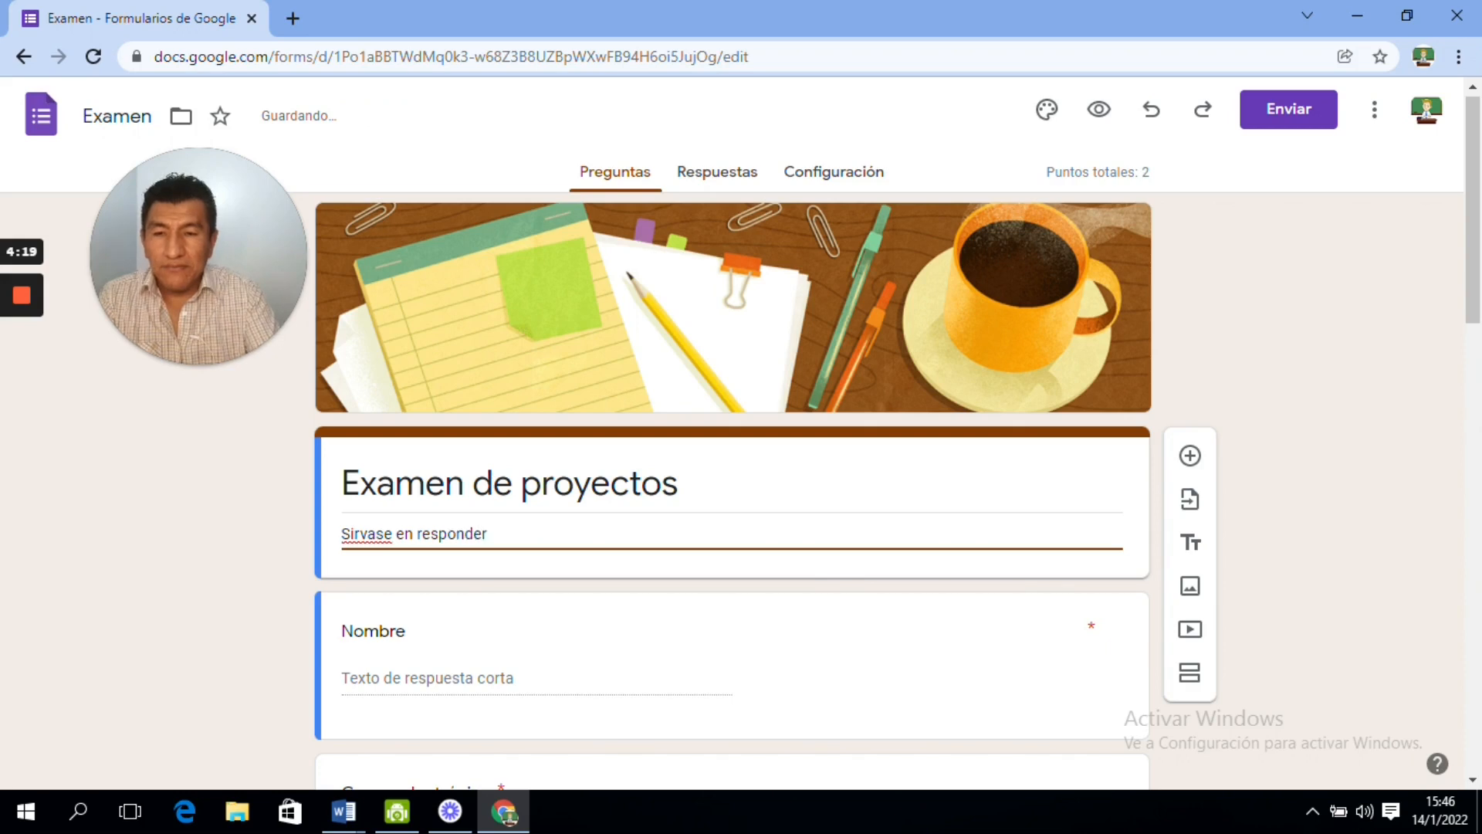
{"action": "type", "text": " las pr"}
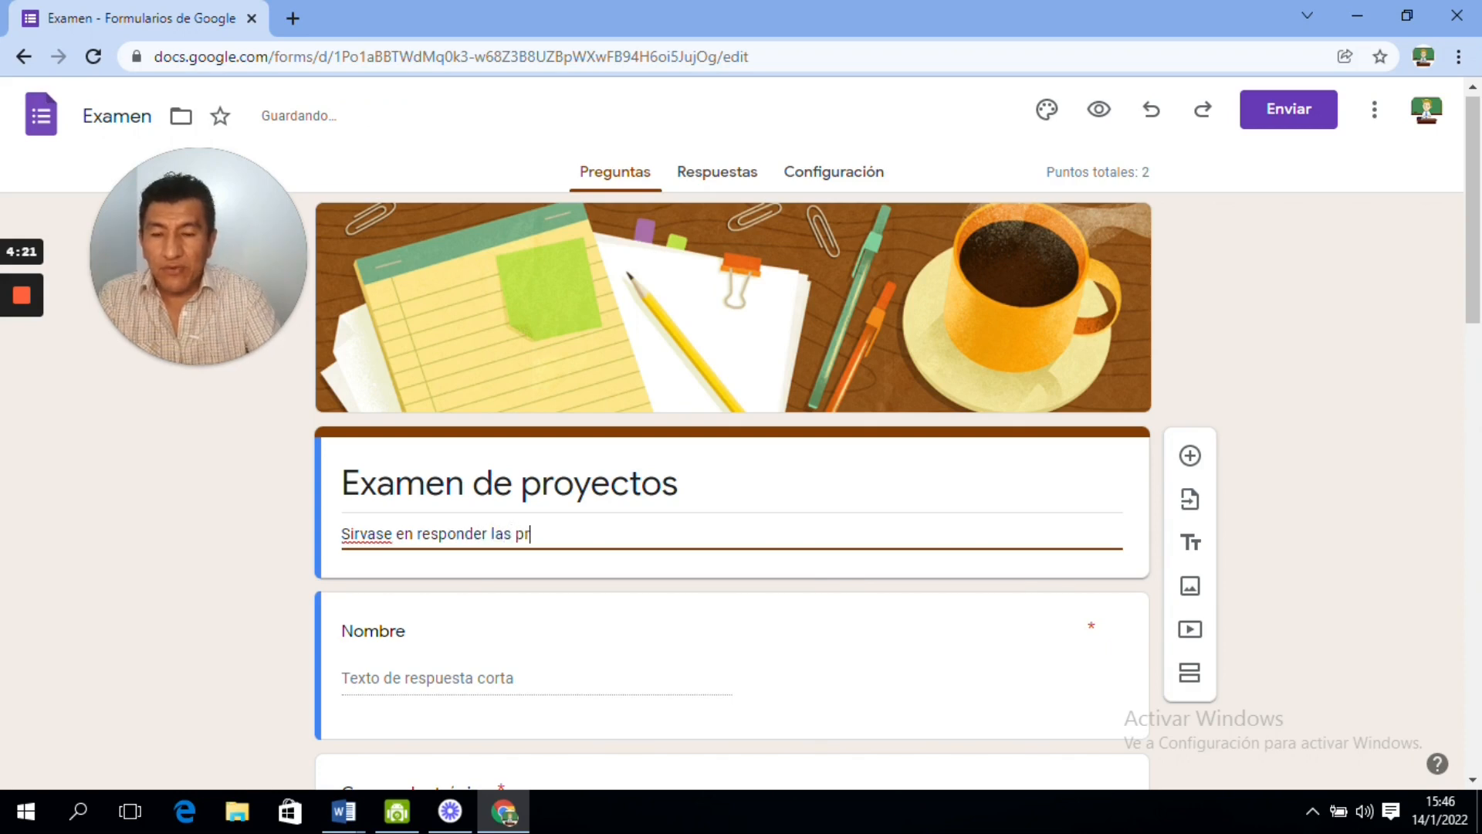
{"action": "type", "text": "eguntas del examen"}
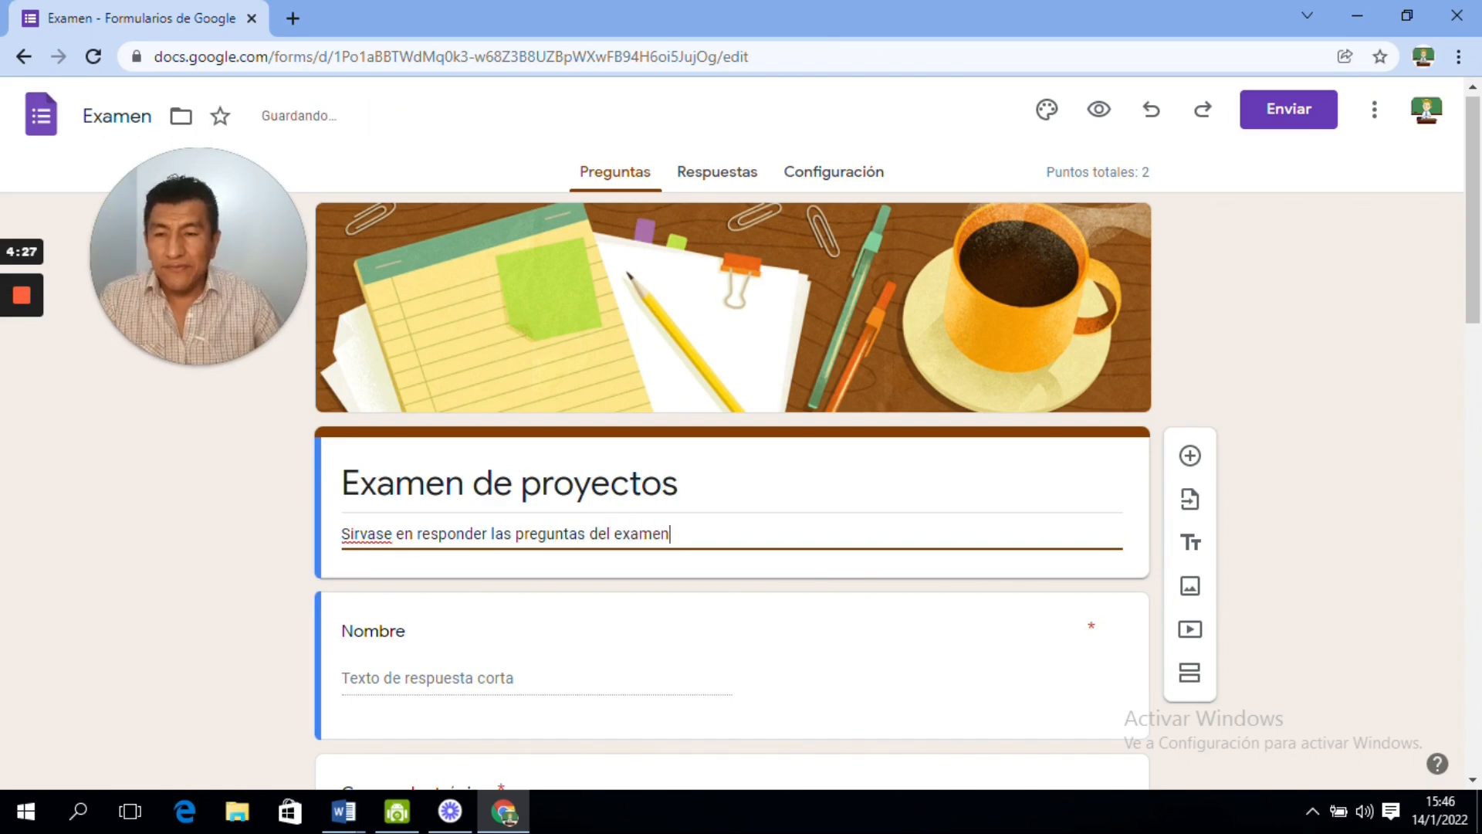
{"action": "right_click", "coordinate": [369, 533]}
{"action": "left_click", "coordinate": [410, 246]}
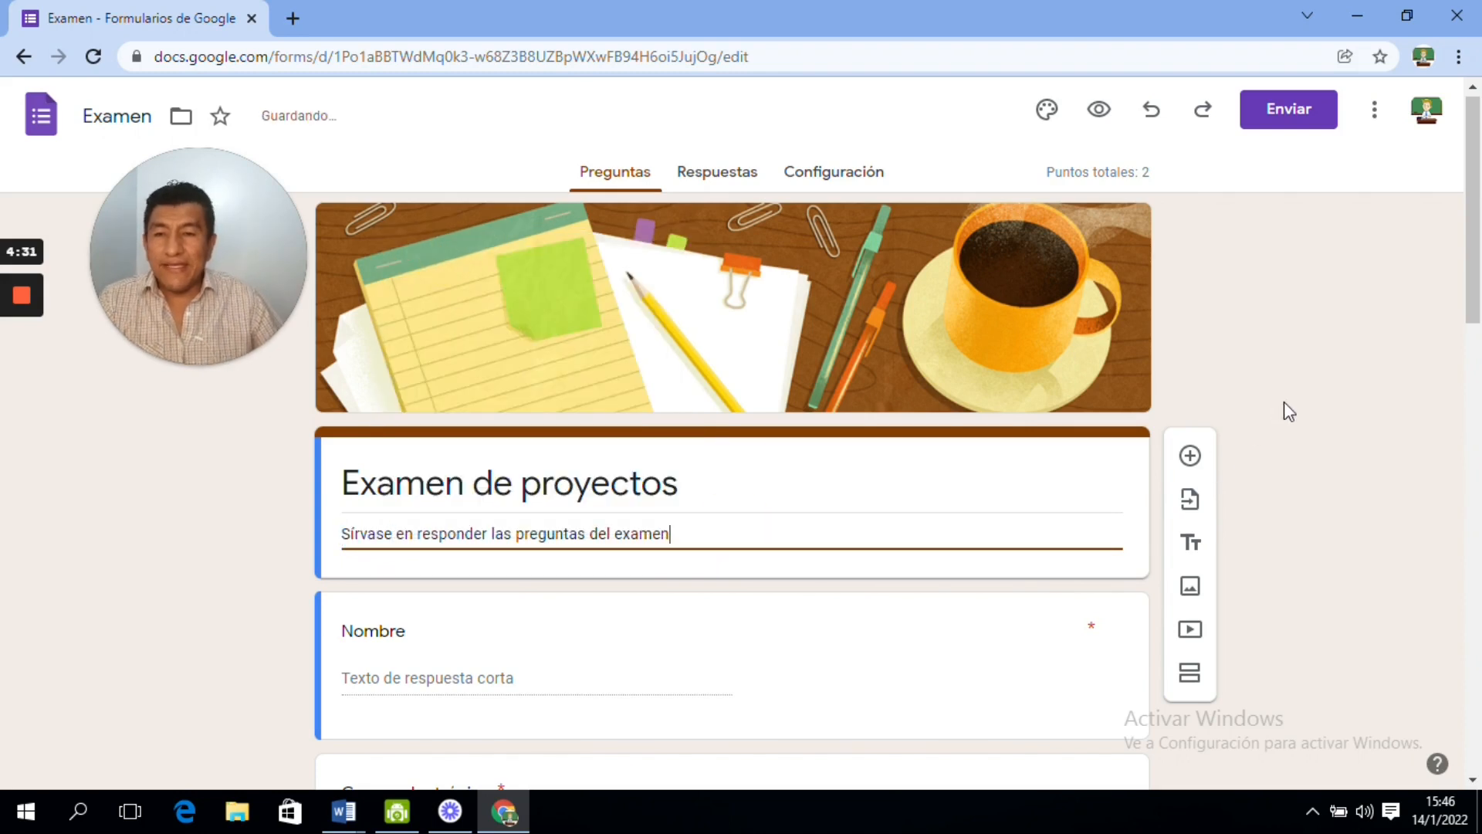
- Delete the template's four sample questions, the empty title block and the "Preguntas del test de autoevaluación" heading
{"action": "left_click_drag", "start_coordinate": [1475, 245], "coordinate": [1455, 701]}
{"action": "left_click", "coordinate": [732, 588]}
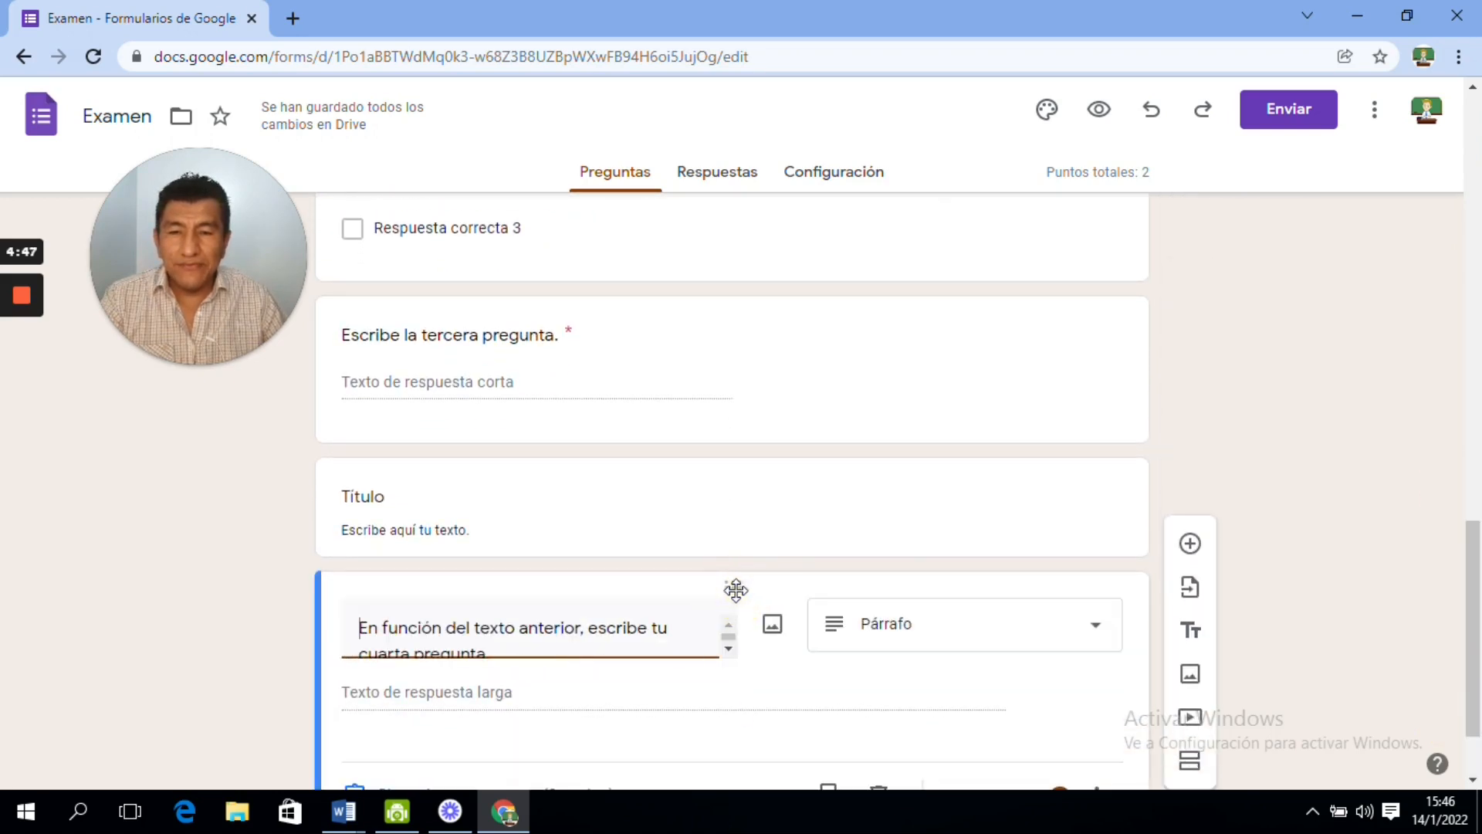
{"action": "left_click_drag", "start_coordinate": [1474, 595], "coordinate": [1454, 641]}
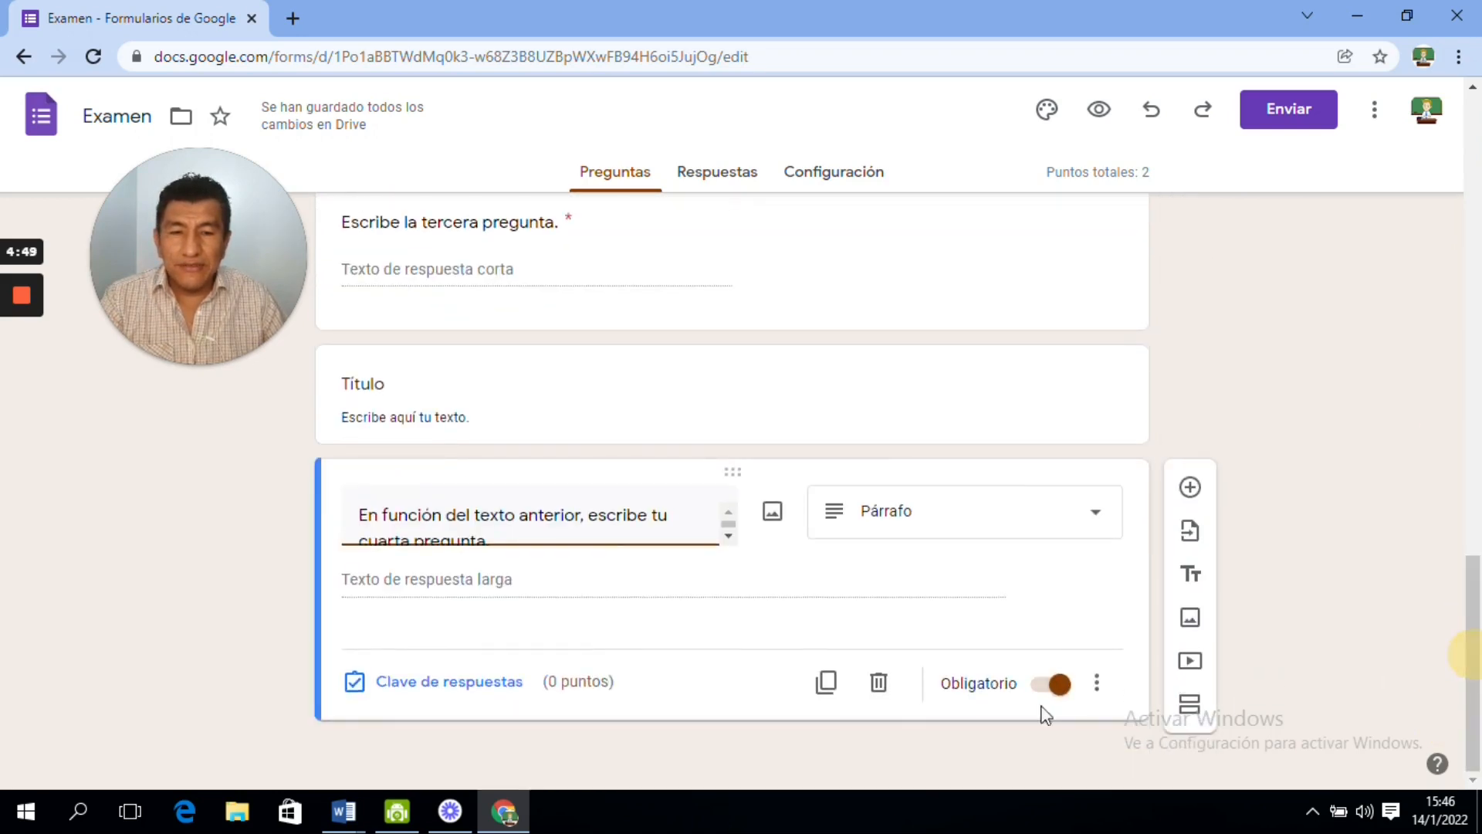
{"action": "left_click", "coordinate": [872, 691]}
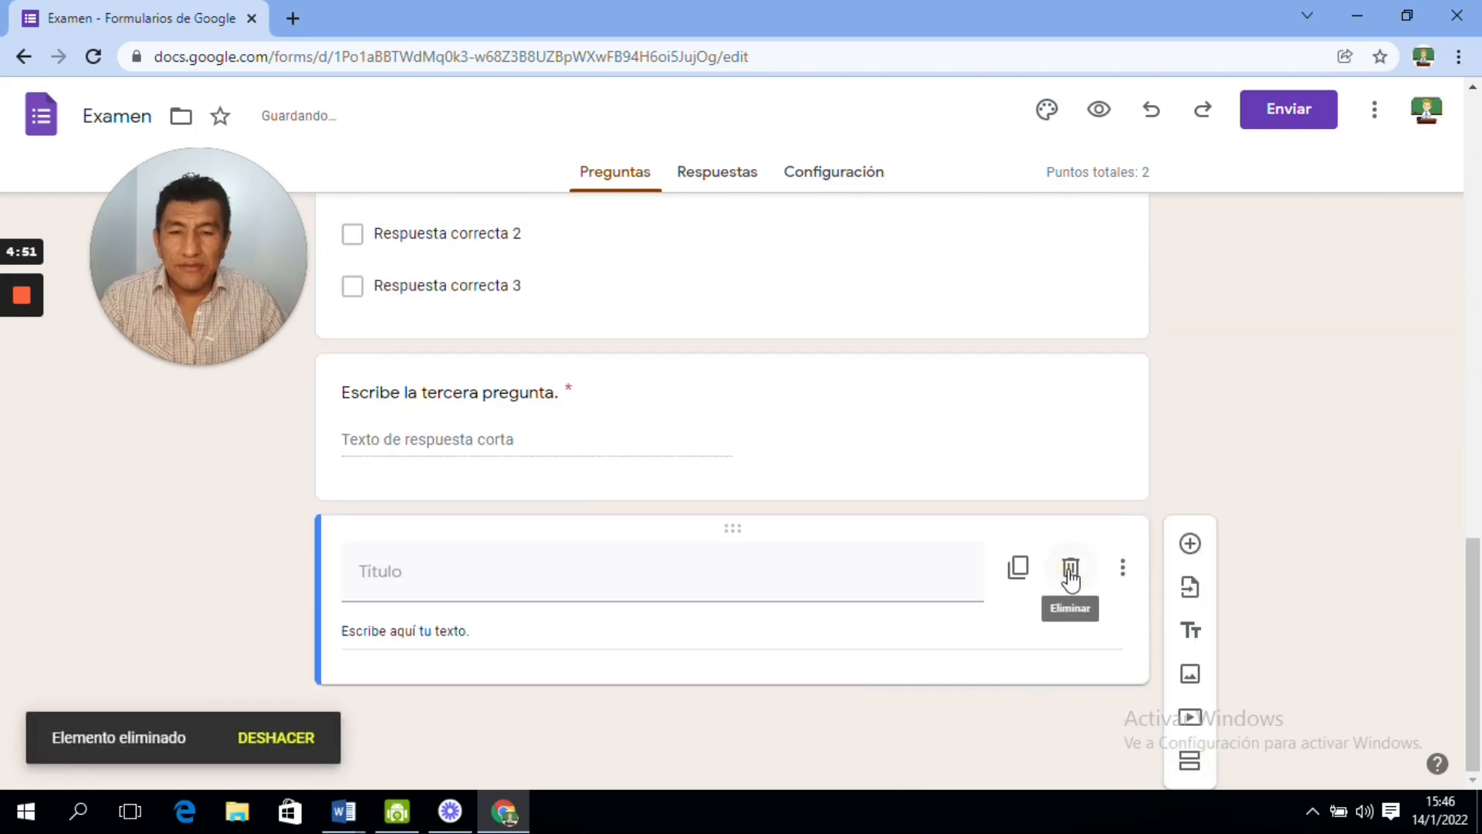
{"action": "left_click", "coordinate": [1070, 575]}
{"action": "left_click", "coordinate": [879, 684]}
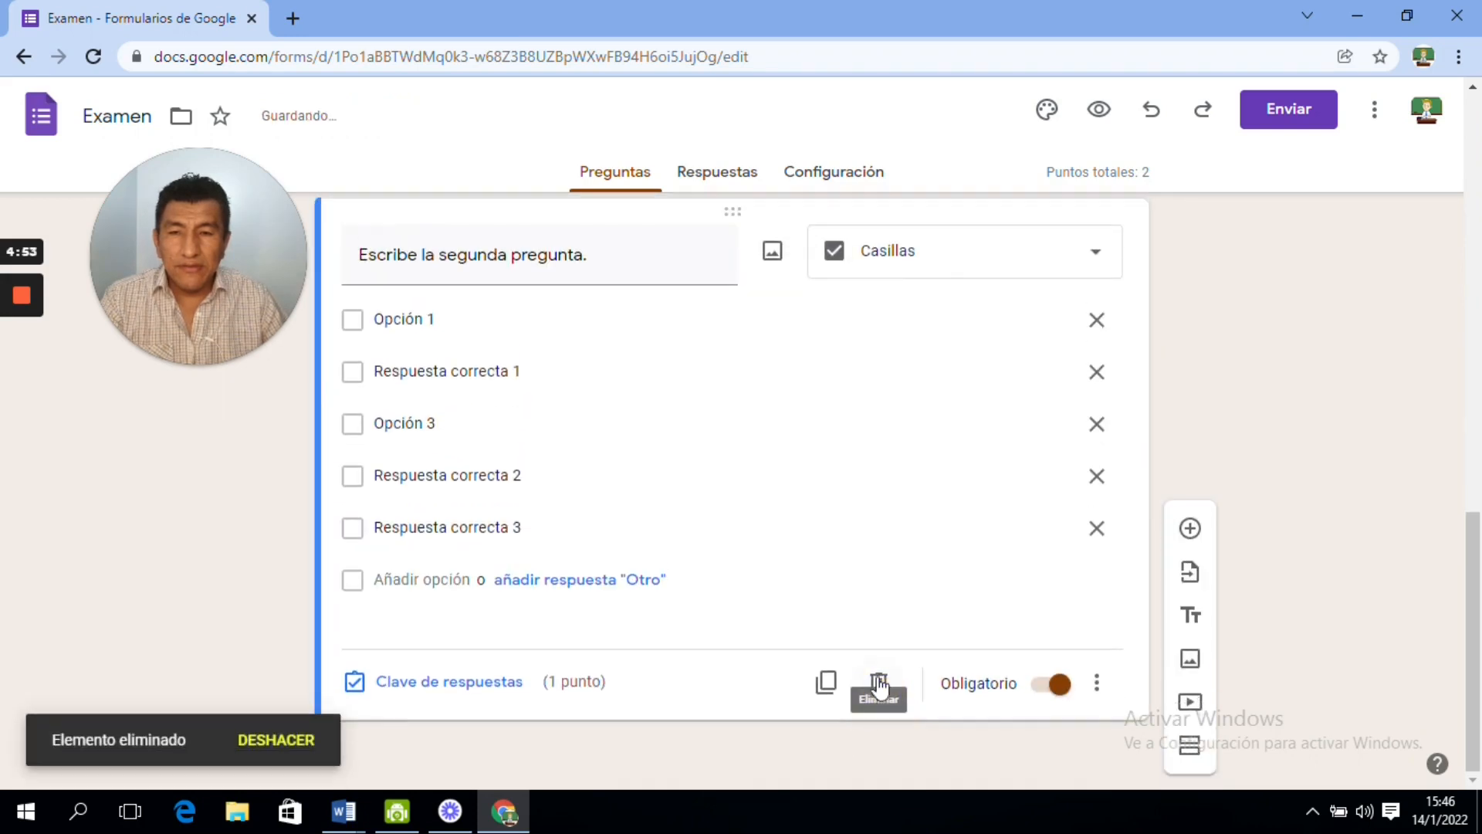
{"action": "left_click", "coordinate": [878, 683]}
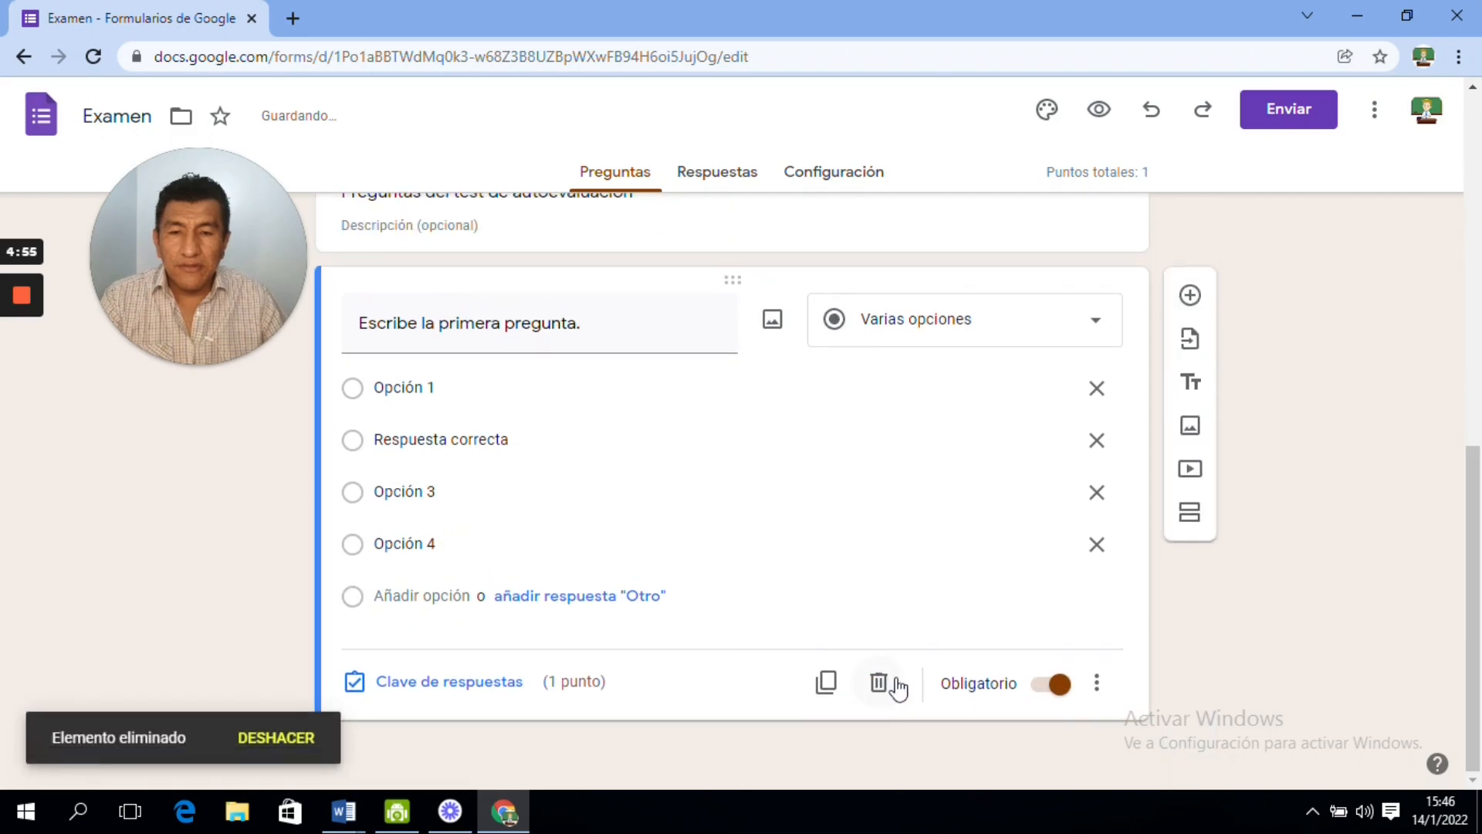
{"action": "left_click", "coordinate": [879, 683]}
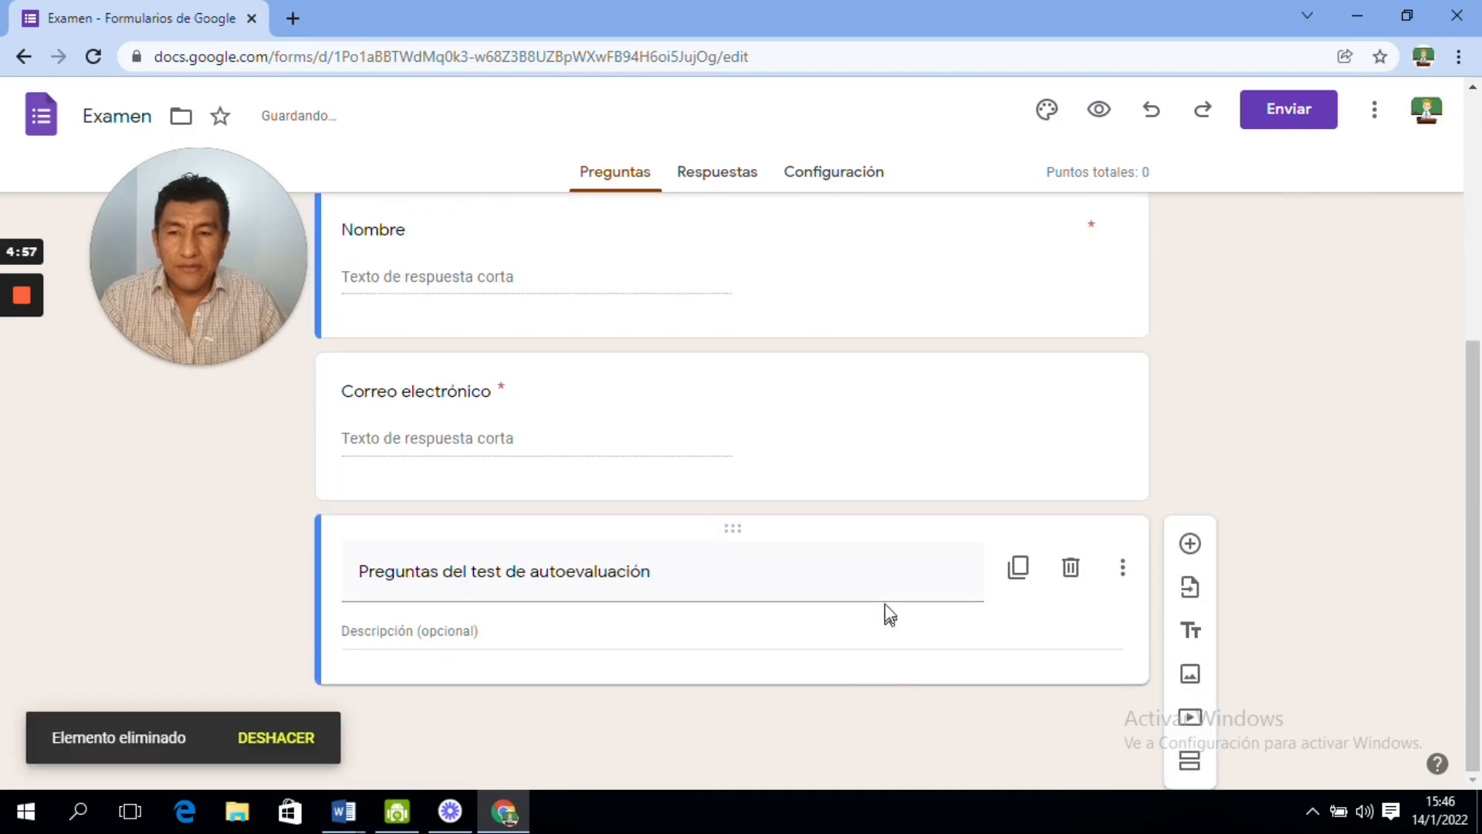
{"action": "left_click", "coordinate": [1072, 573]}
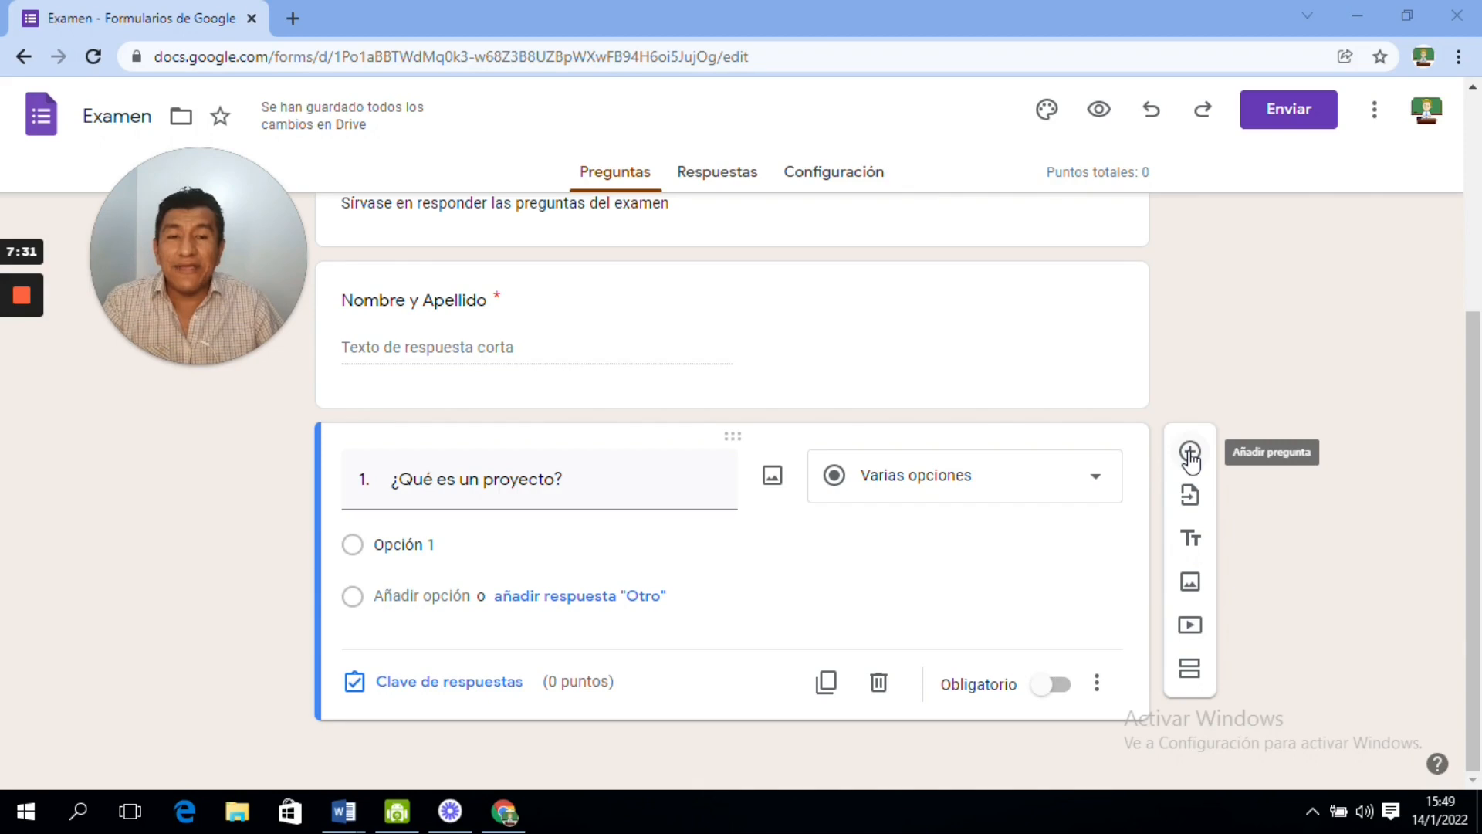
- Add four blank multiple-choice questions below the question "¿Qué es un proyecto?"
{"action": "left_click", "coordinate": [1190, 453]}
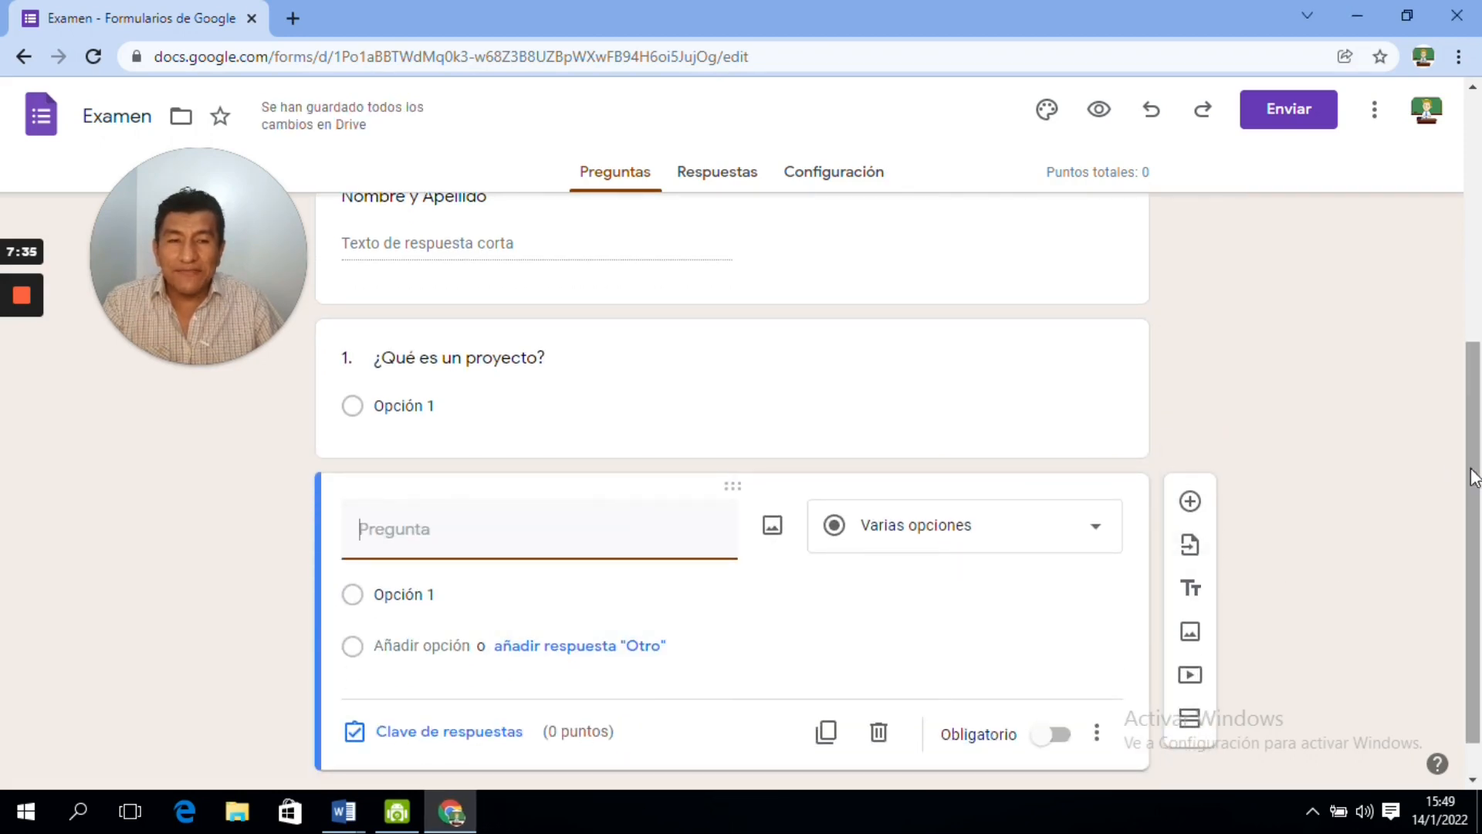
{"action": "left_click_drag", "start_coordinate": [1472, 473], "coordinate": [1476, 525]}
{"action": "left_click", "coordinate": [1189, 452]}
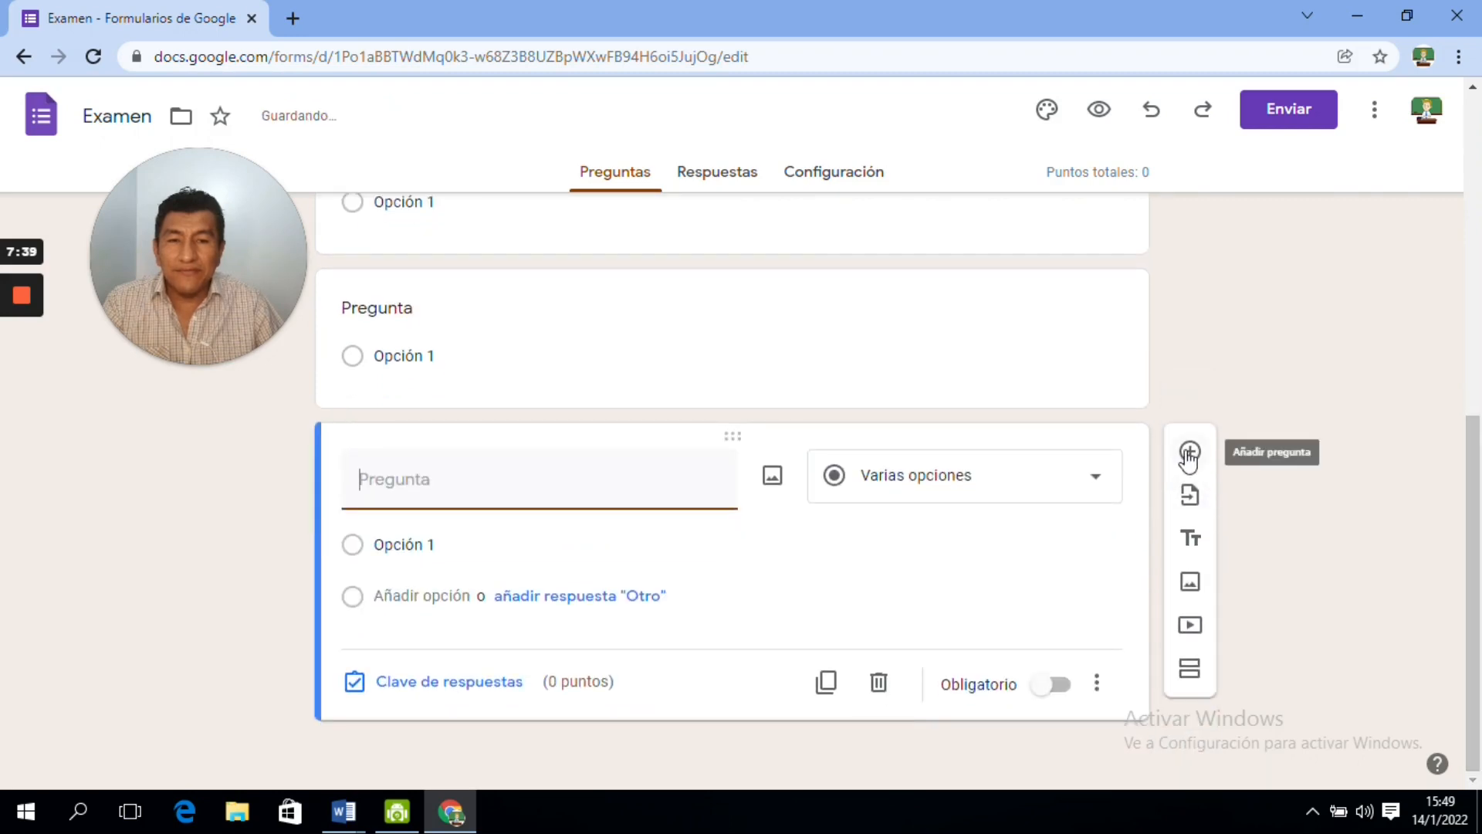
{"action": "left_click", "coordinate": [1188, 453]}
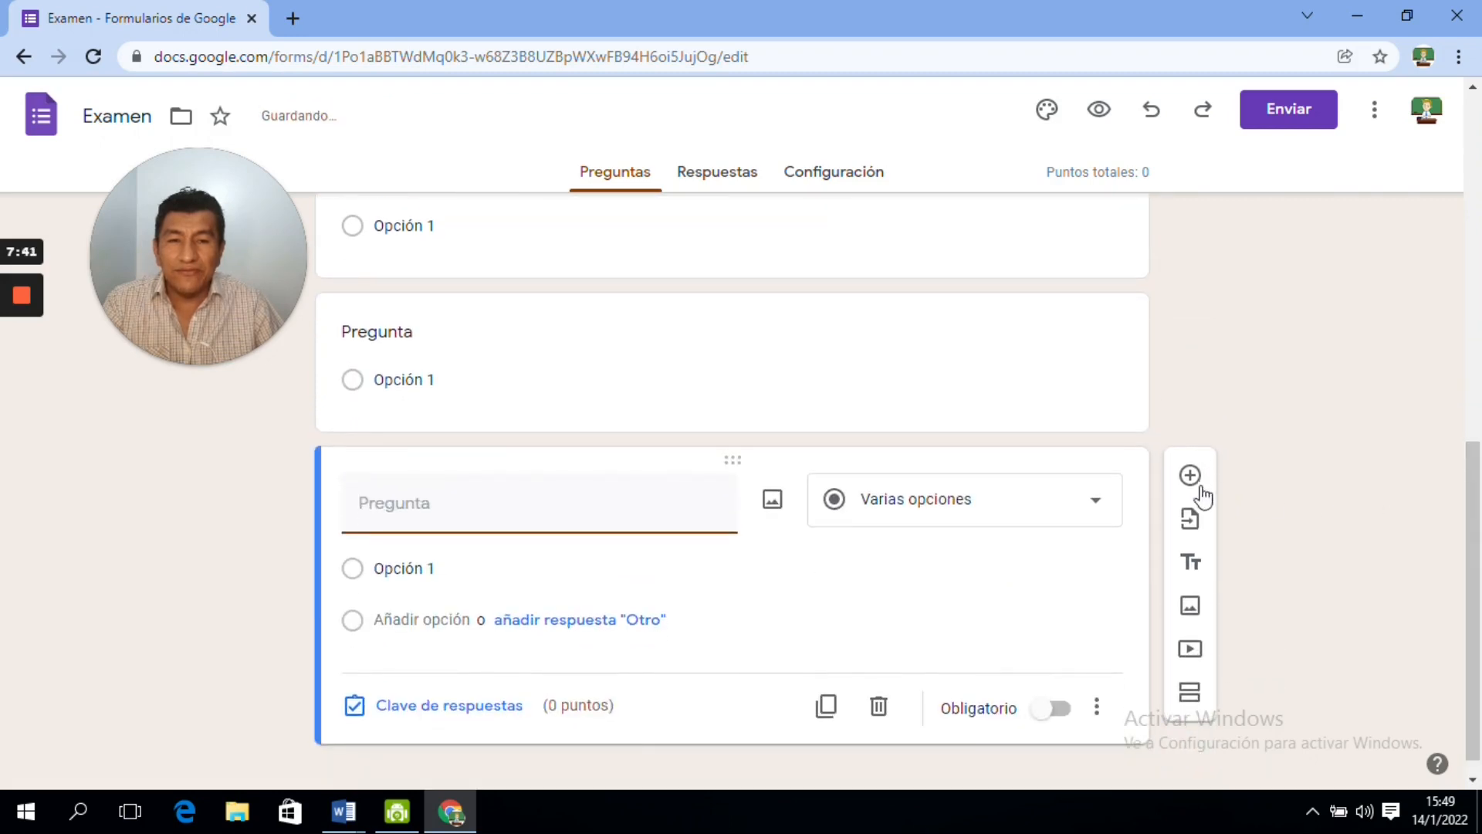
{"action": "left_click", "coordinate": [1189, 477]}
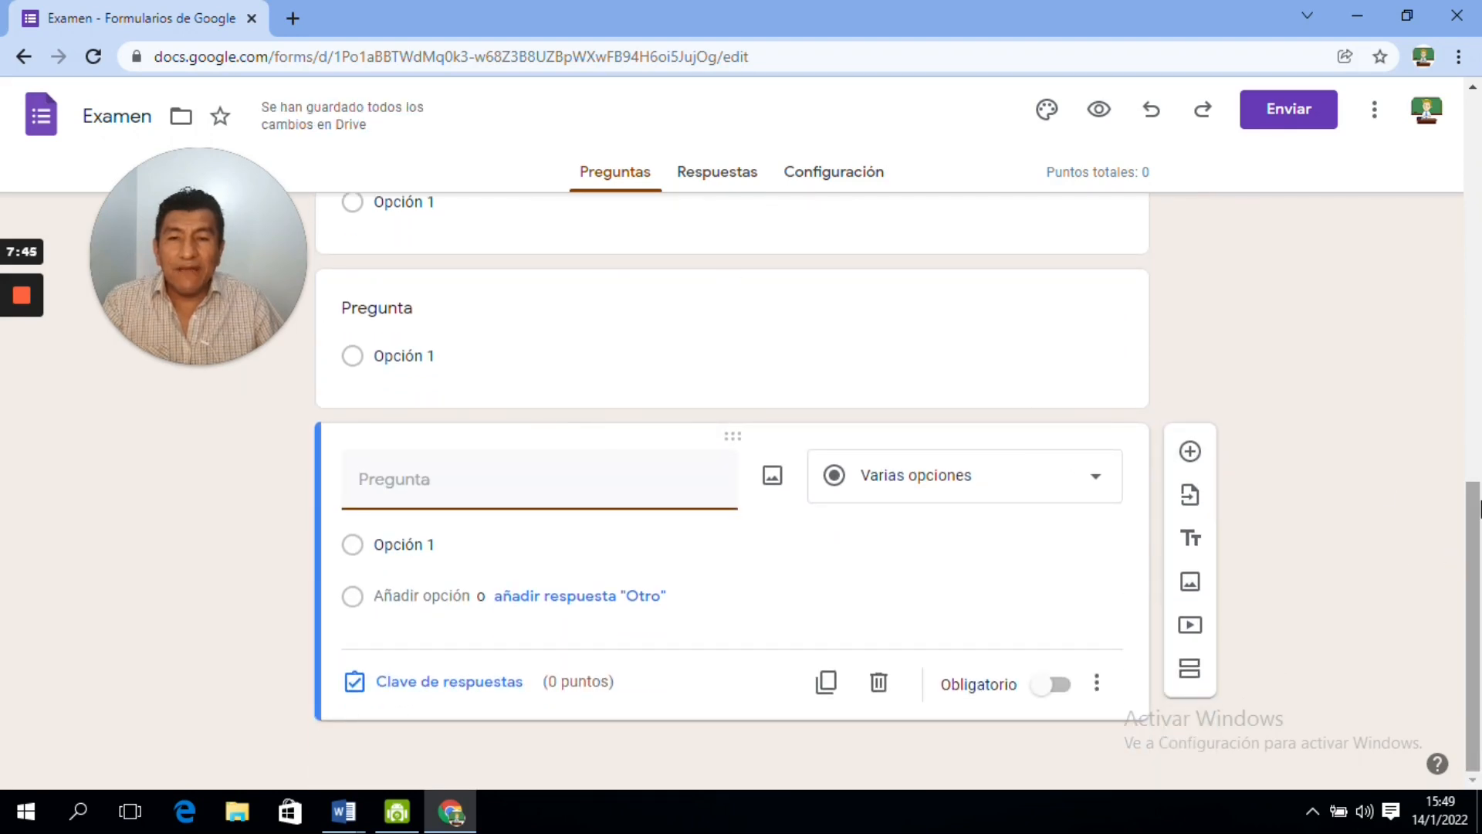
- Delete two of the blank questions below "¿Qué es un proyecto?"
{"action": "scroll", "coordinate": [1458, 500], "scroll_direction": "up", "scroll_amount": 2}
{"action": "left_click", "coordinate": [793, 488]}
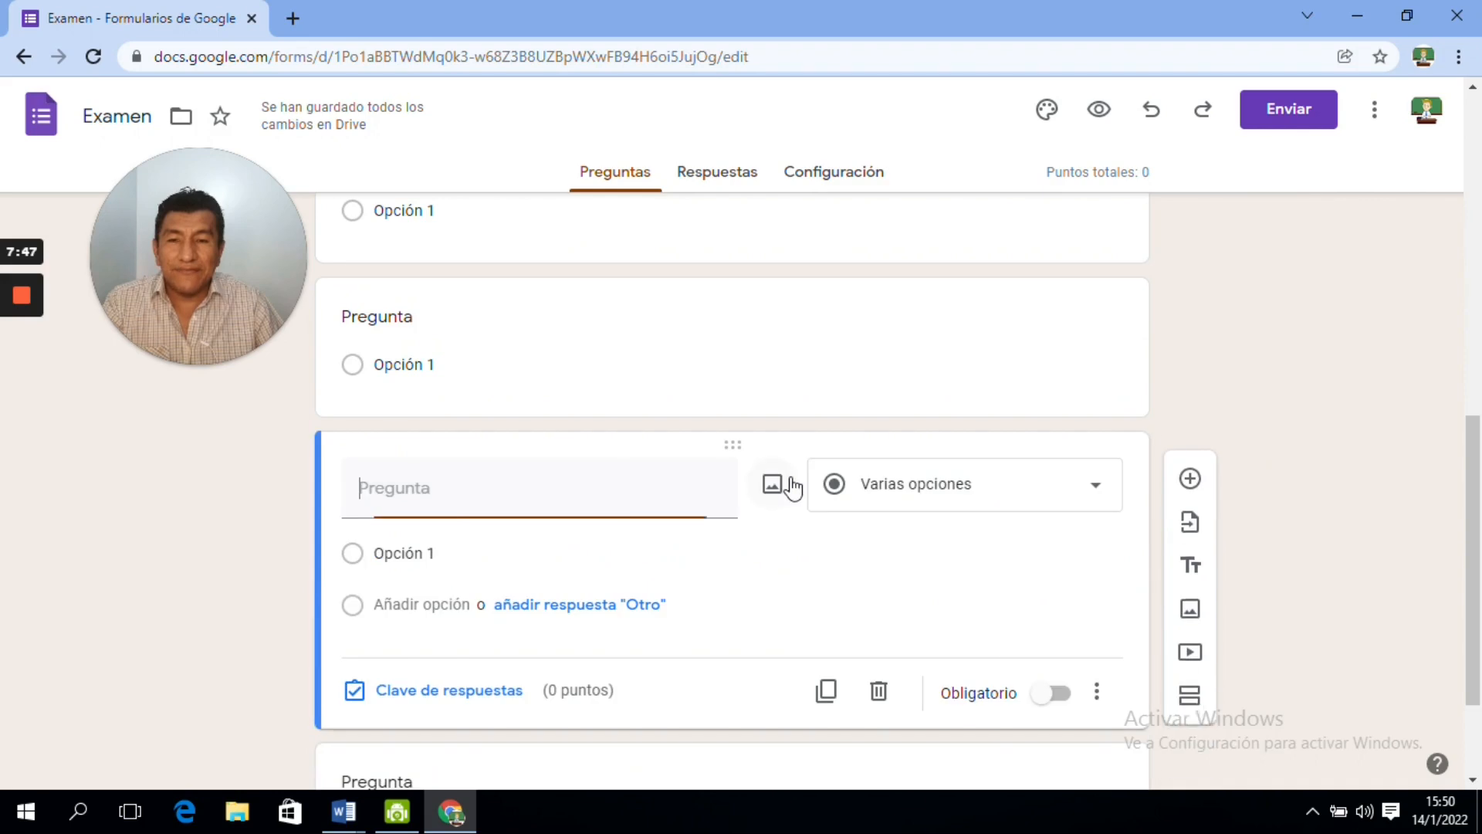
{"action": "left_click", "coordinate": [878, 691]}
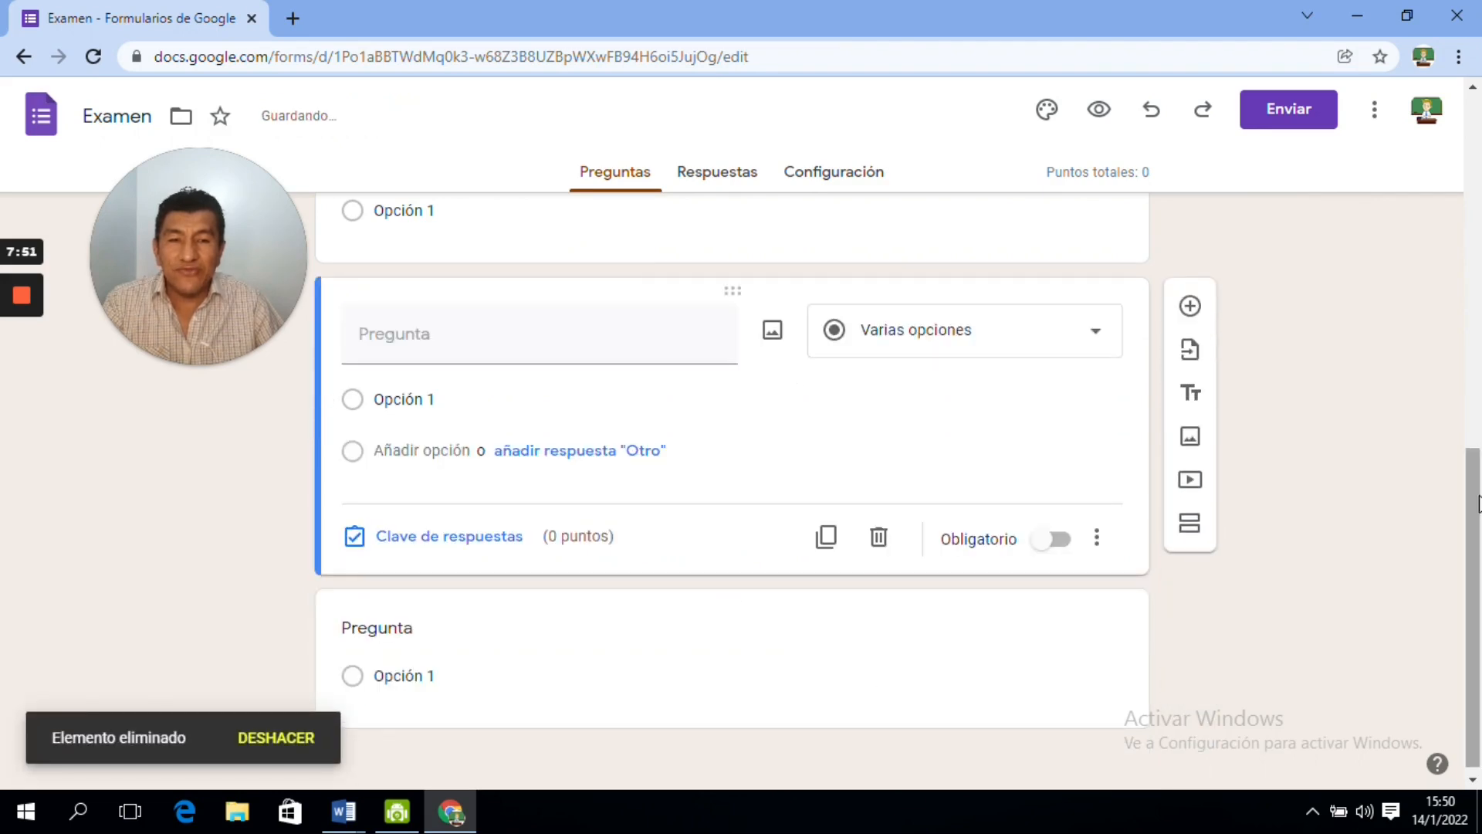
{"action": "scroll", "coordinate": [1374, 433], "scroll_direction": "up", "scroll_amount": 3}
{"action": "left_click", "coordinate": [740, 401]}
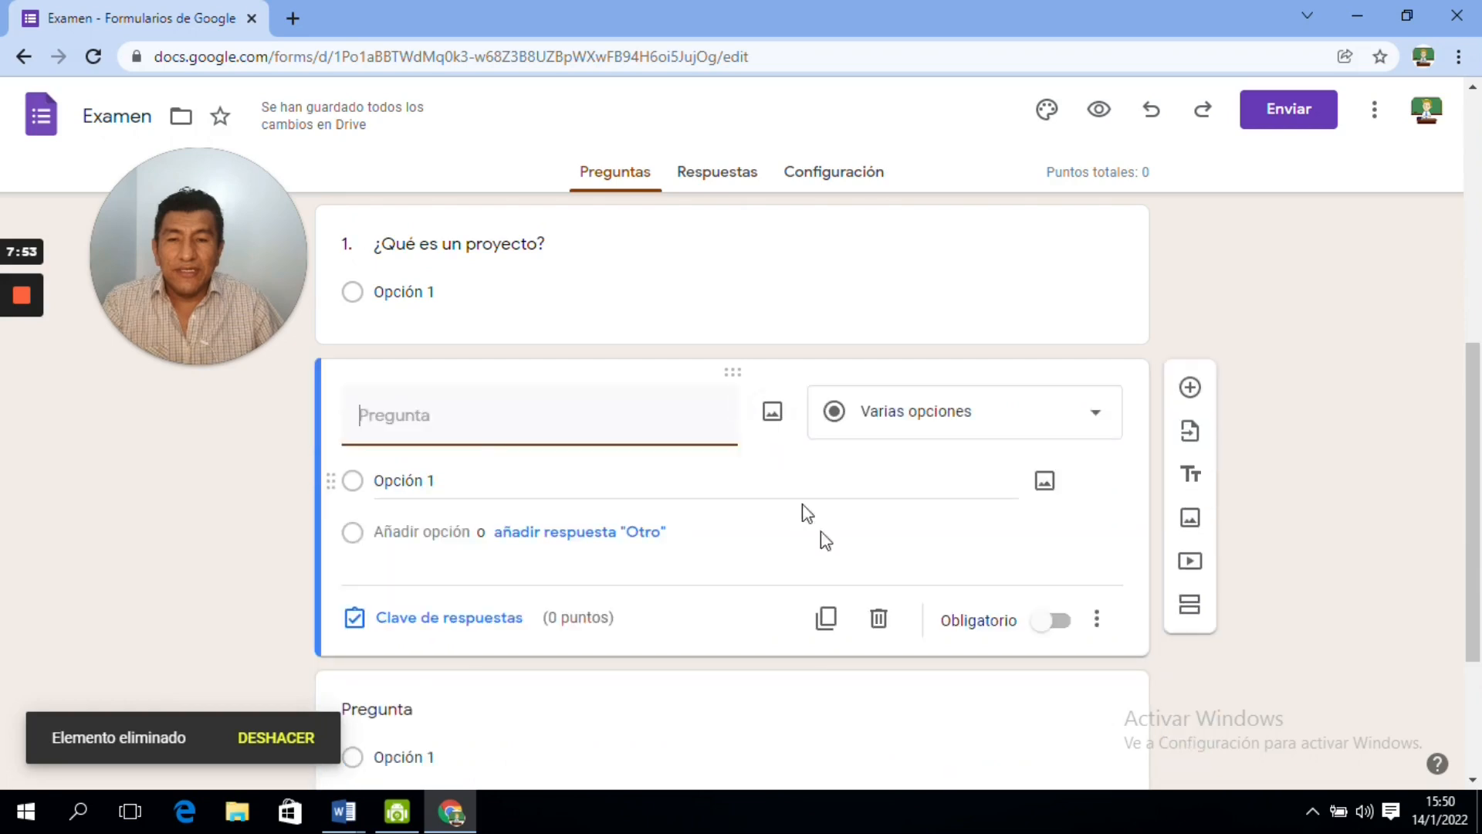
{"action": "left_click", "coordinate": [877, 620]}
- Delete the required "Nombre y Apellido" question from the form
{"action": "scroll", "coordinate": [865, 365], "scroll_direction": "up", "scroll_amount": 3}
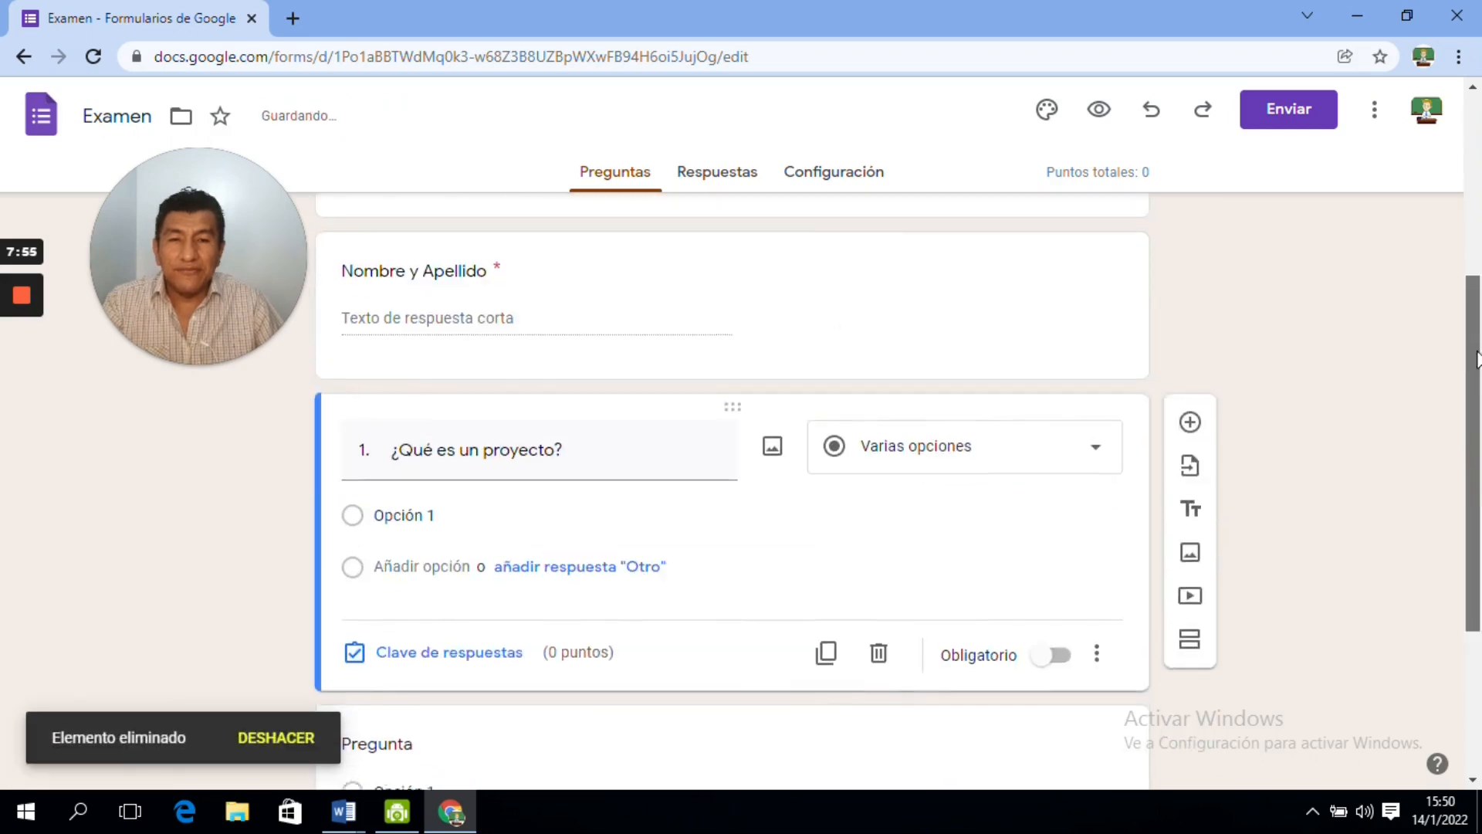
{"action": "left_click", "coordinate": [817, 353]}
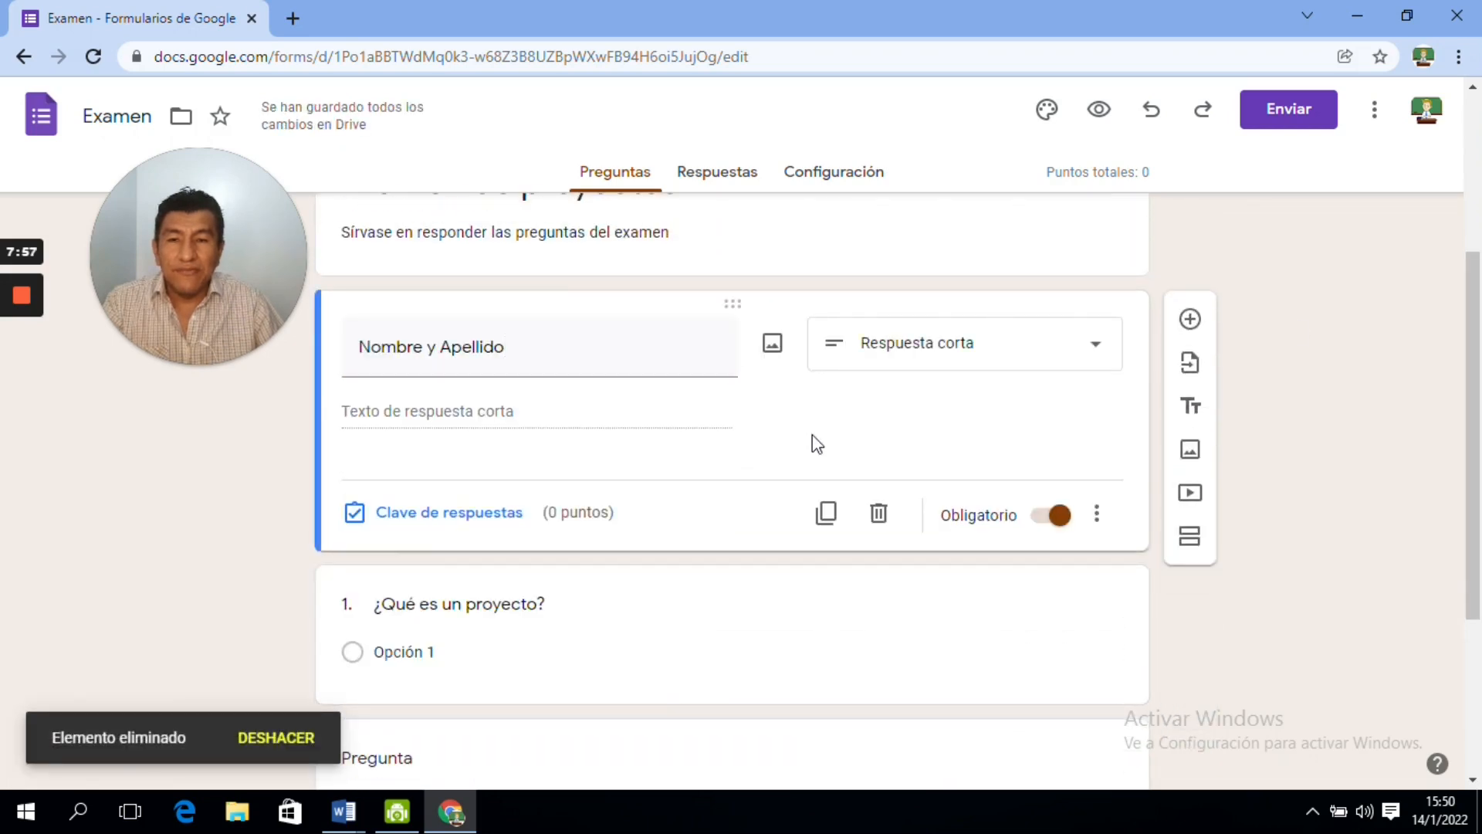
{"action": "left_click", "coordinate": [876, 513]}
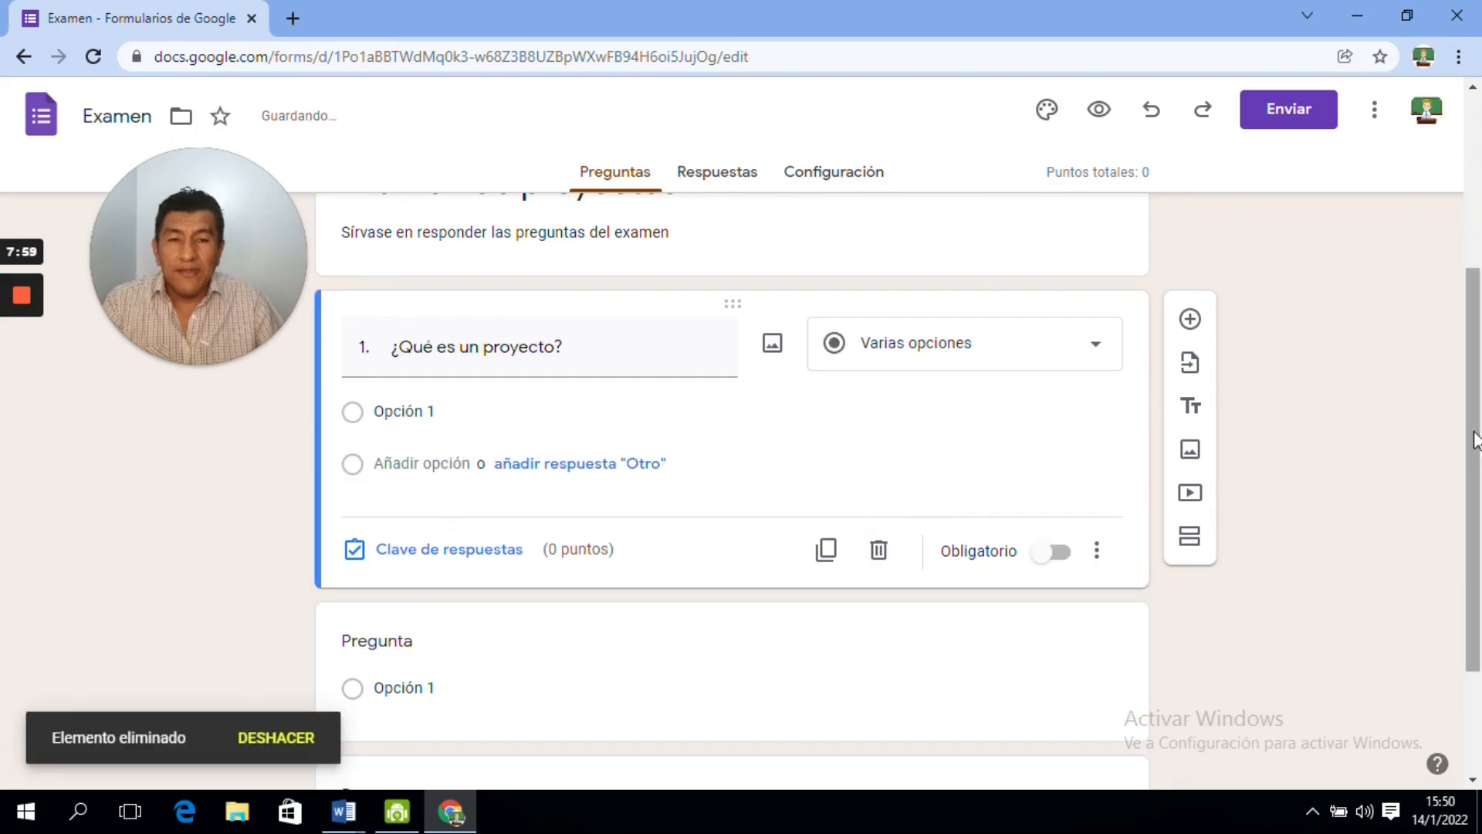
- Start importing questions and choose the first Blank Quiz form, containing the Cuestionario, as the source
{"action": "scroll", "coordinate": [1474, 514], "scroll_direction": "down", "scroll_amount": 2}
{"action": "left_click_drag", "start_coordinate": [1474, 514], "coordinate": [1477, 428]}
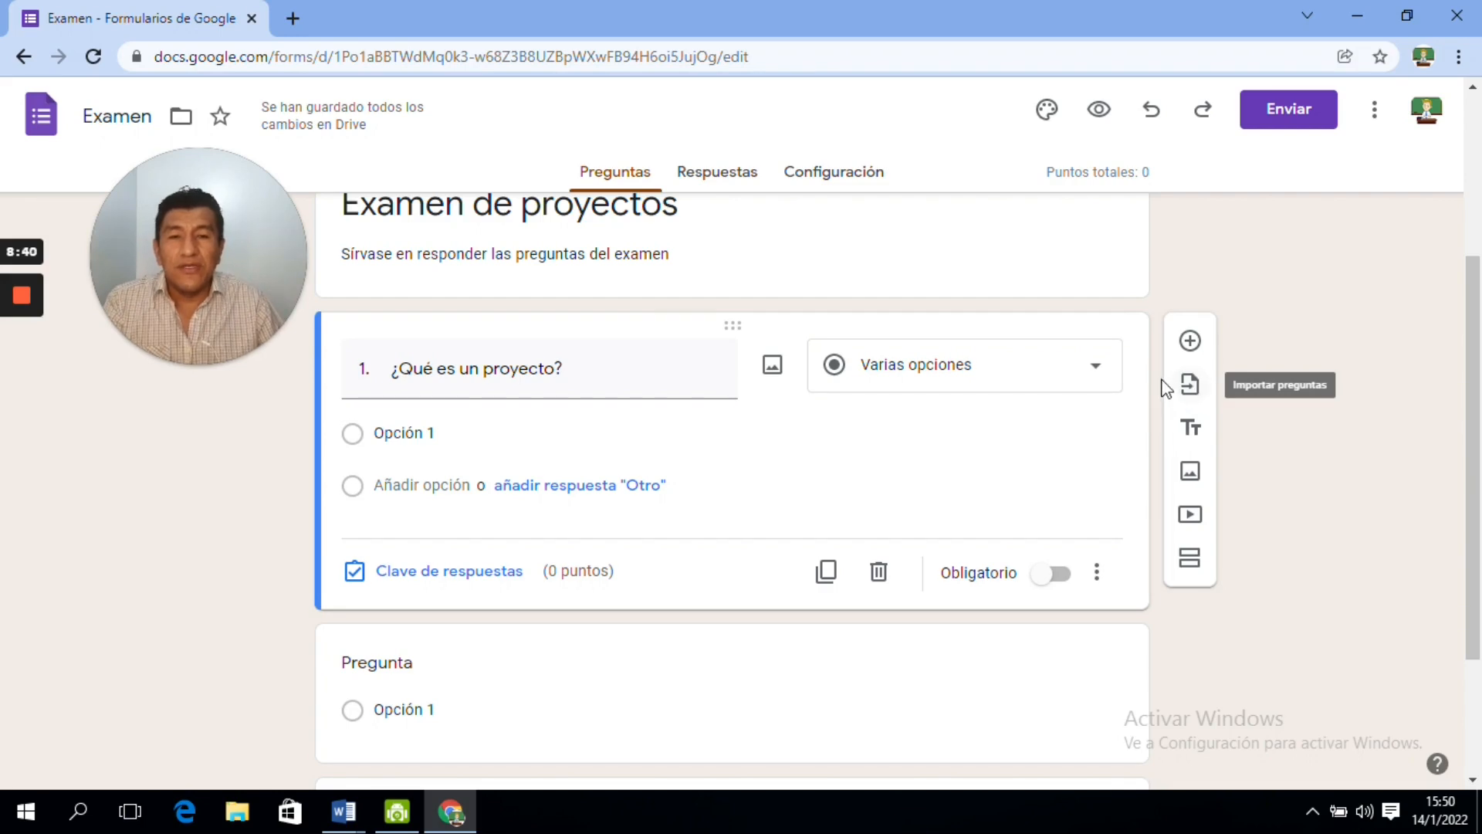
{"action": "left_click", "coordinate": [1191, 386]}
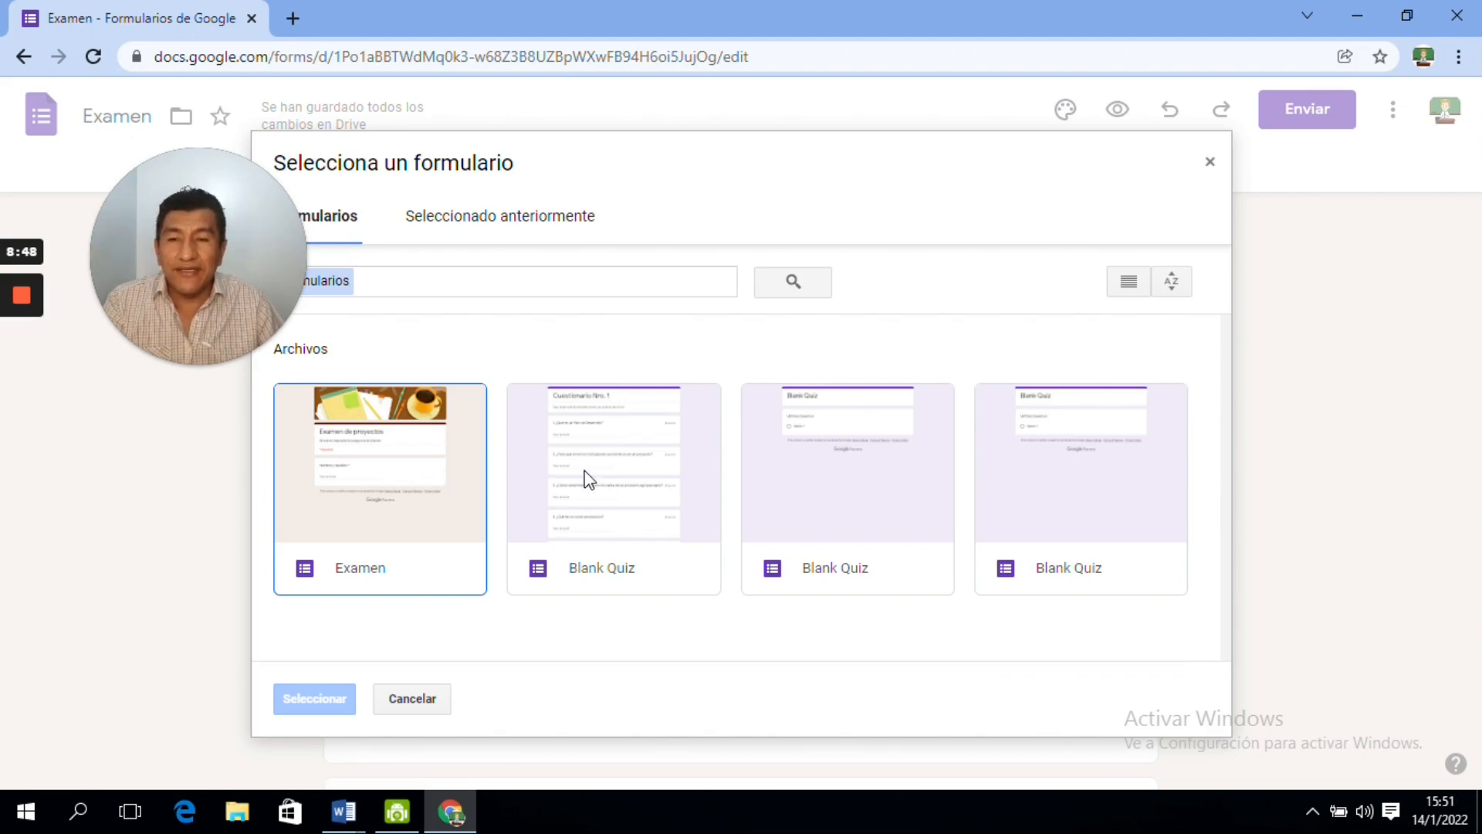
{"action": "double_click", "coordinate": [622, 498]}
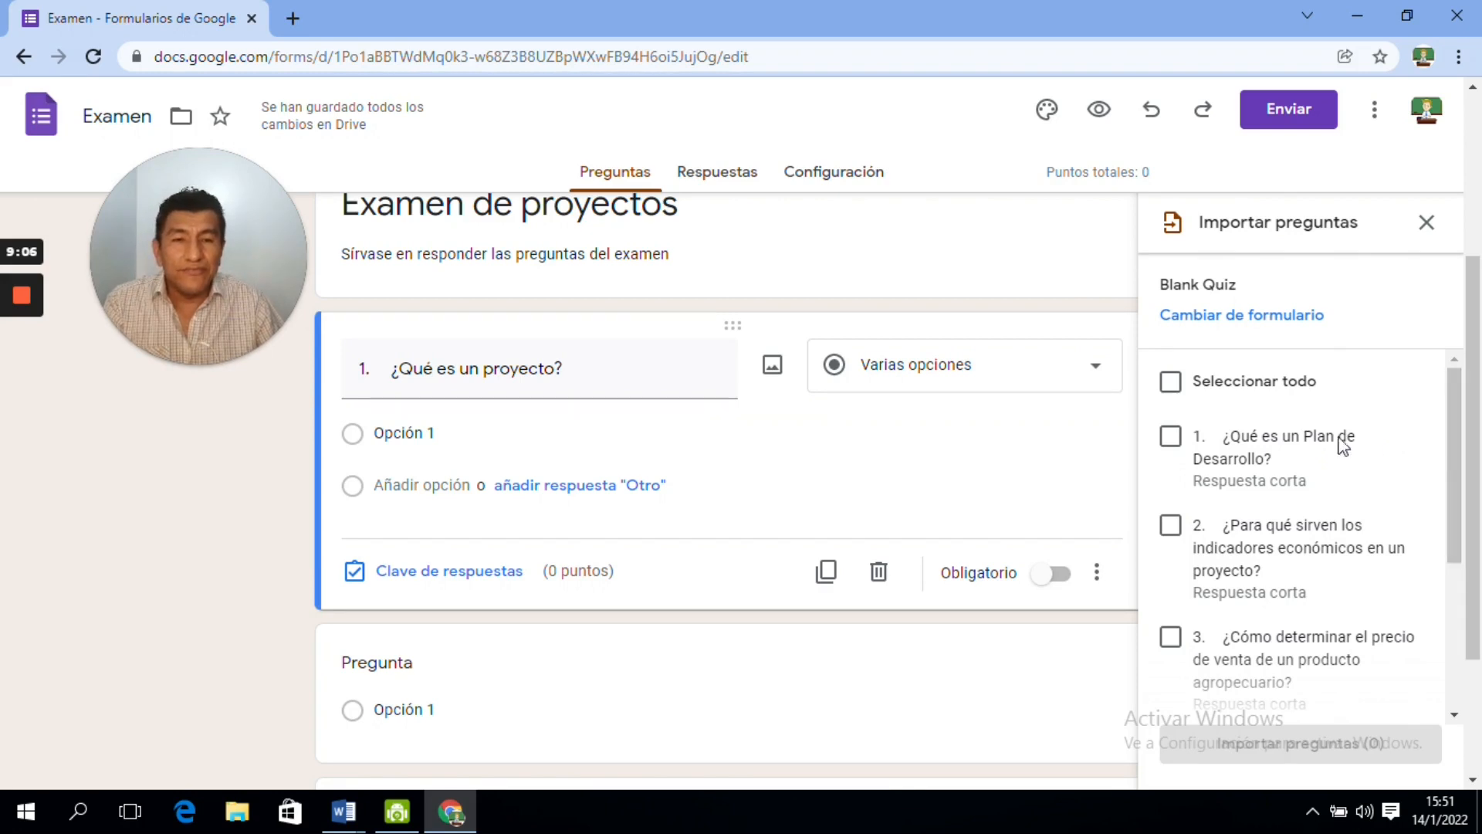
- Import only the short-answer question "¿Qué es un Plan de Desarrollo?" from the Blank Quiz form
{"action": "mouse_move", "coordinate": [1451, 424]}
{"action": "left_mouse_down"}
{"action": "mouse_move", "coordinate": [1459, 575]}
{"action": "mouse_move", "coordinate": [1469, 418]}
{"action": "left_mouse_up"}
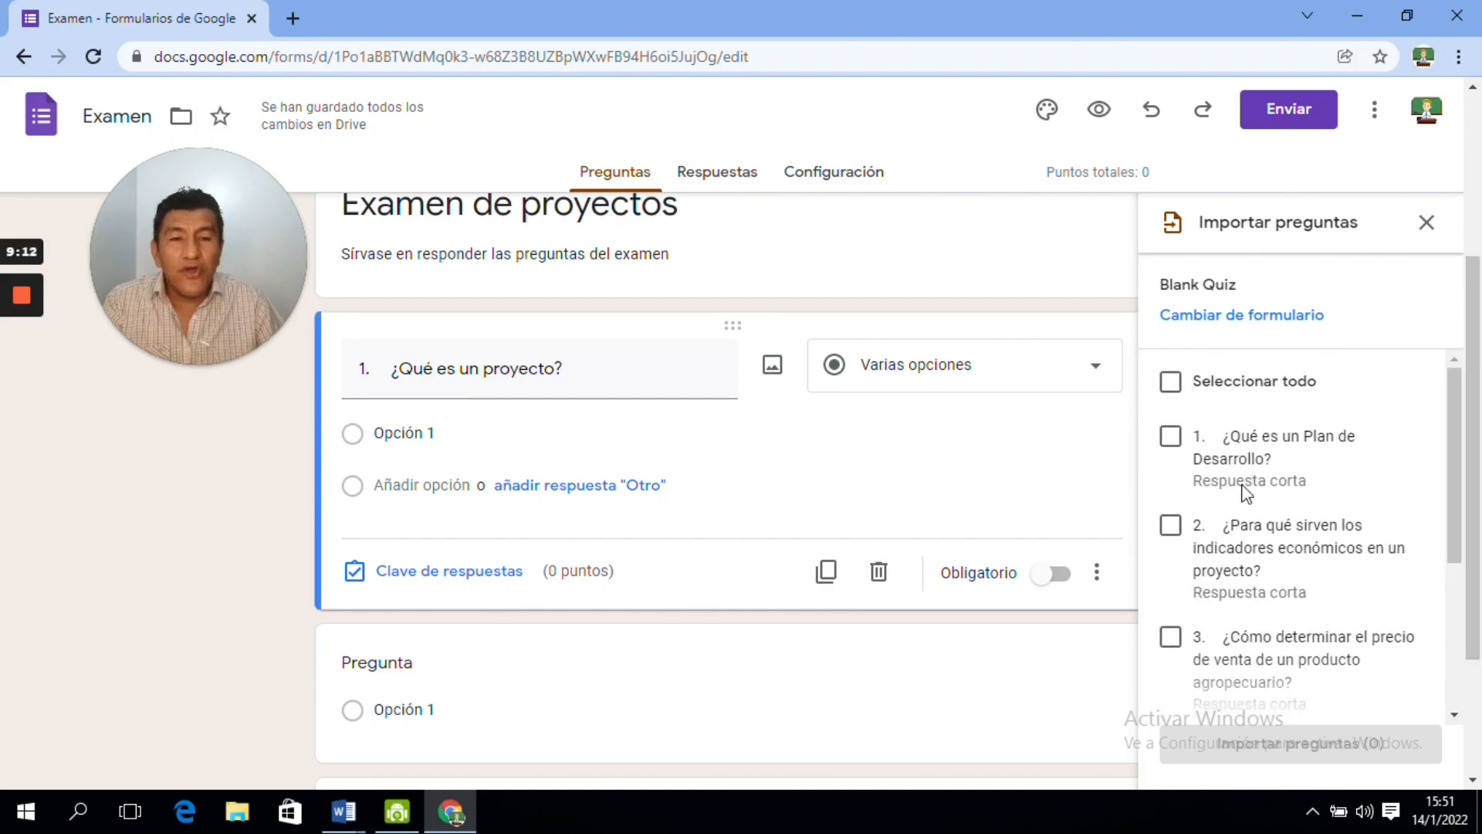
{"action": "left_click", "coordinate": [1171, 439]}
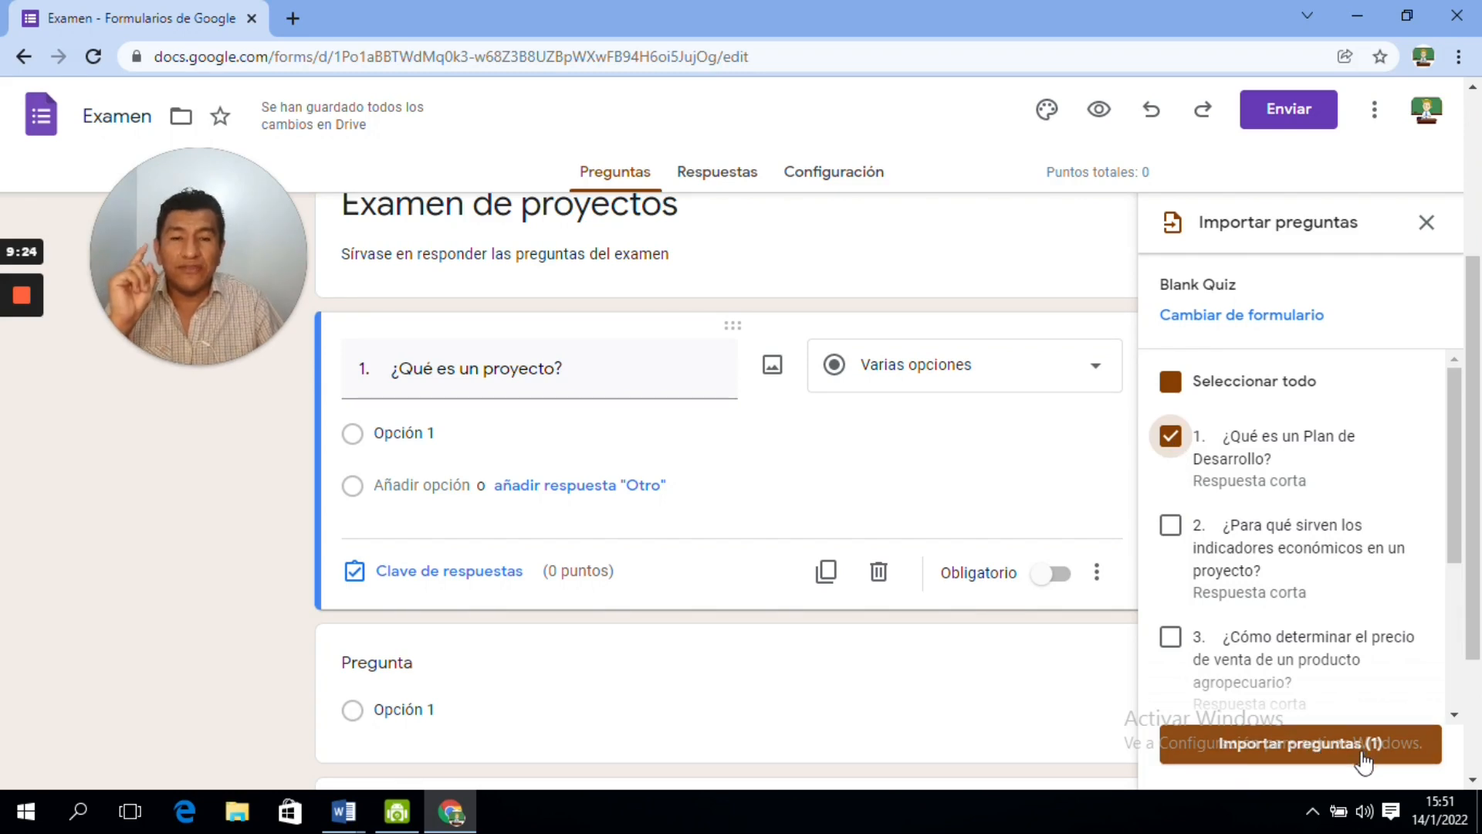
{"action": "left_click", "coordinate": [1175, 531]}
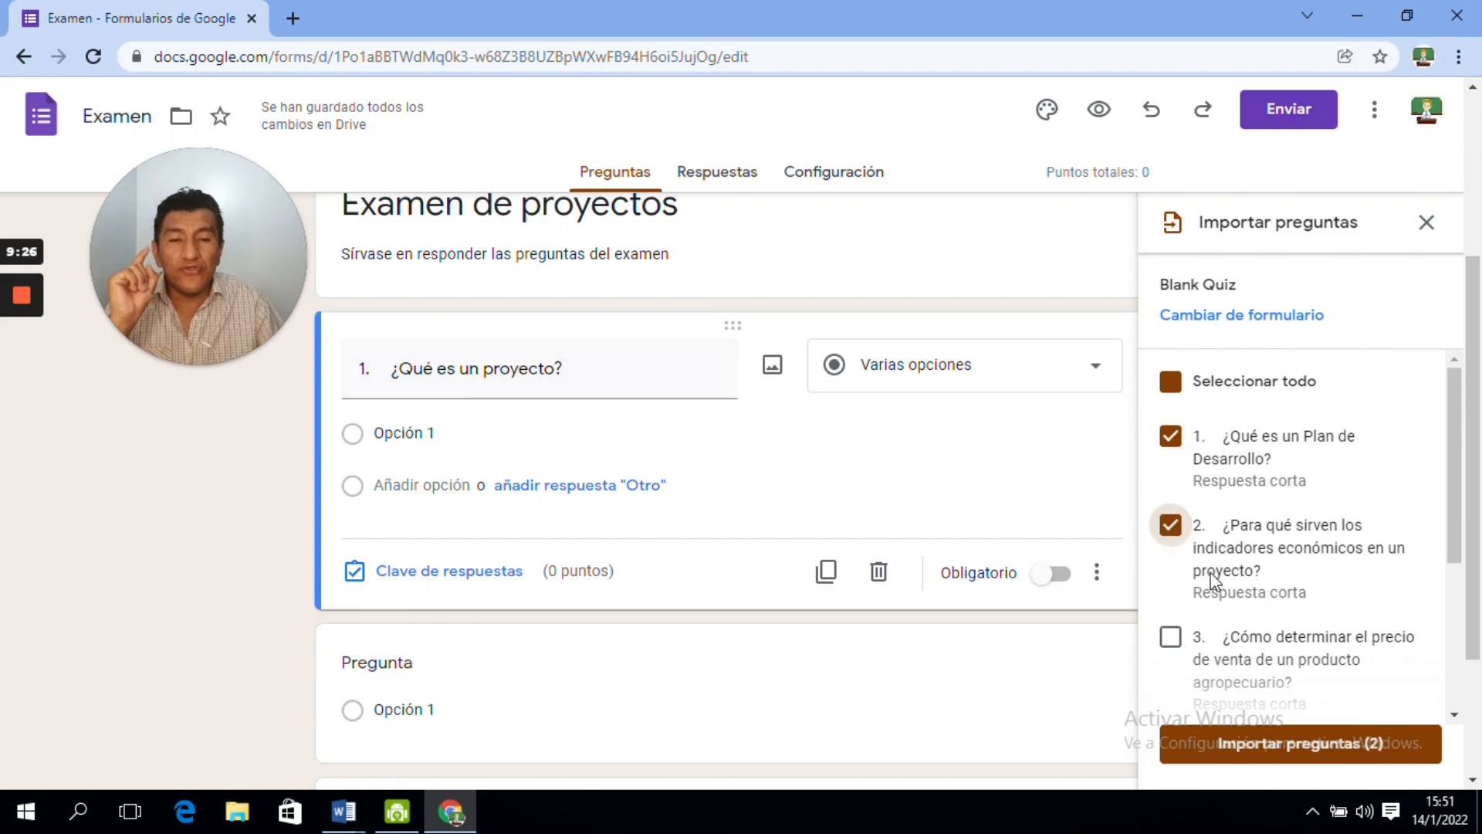
{"action": "left_click", "coordinate": [1179, 642]}
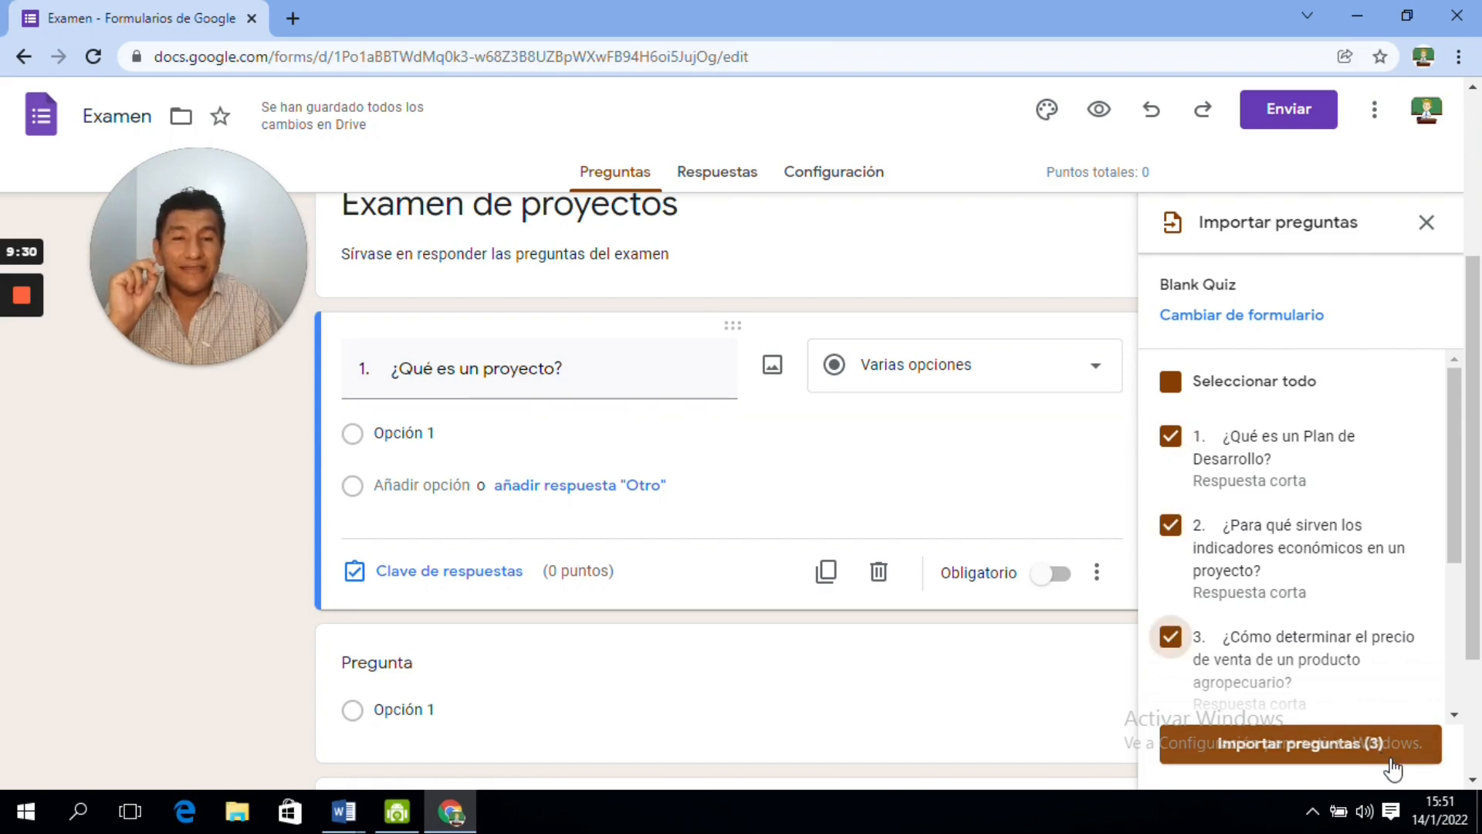
{"action": "left_click", "coordinate": [1172, 641]}
{"action": "left_click", "coordinate": [1171, 529]}
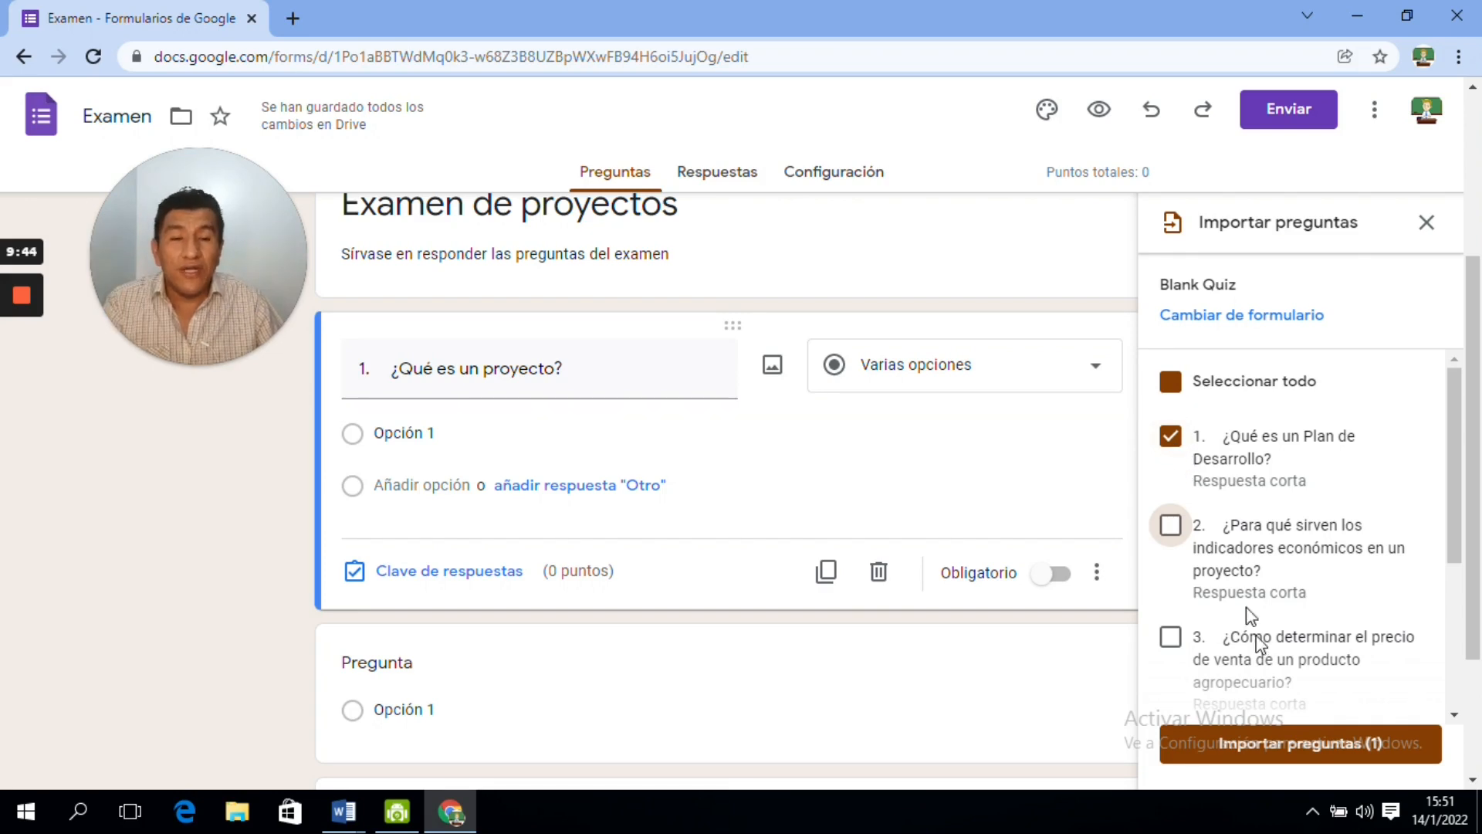
{"action": "left_click", "coordinate": [1321, 747]}
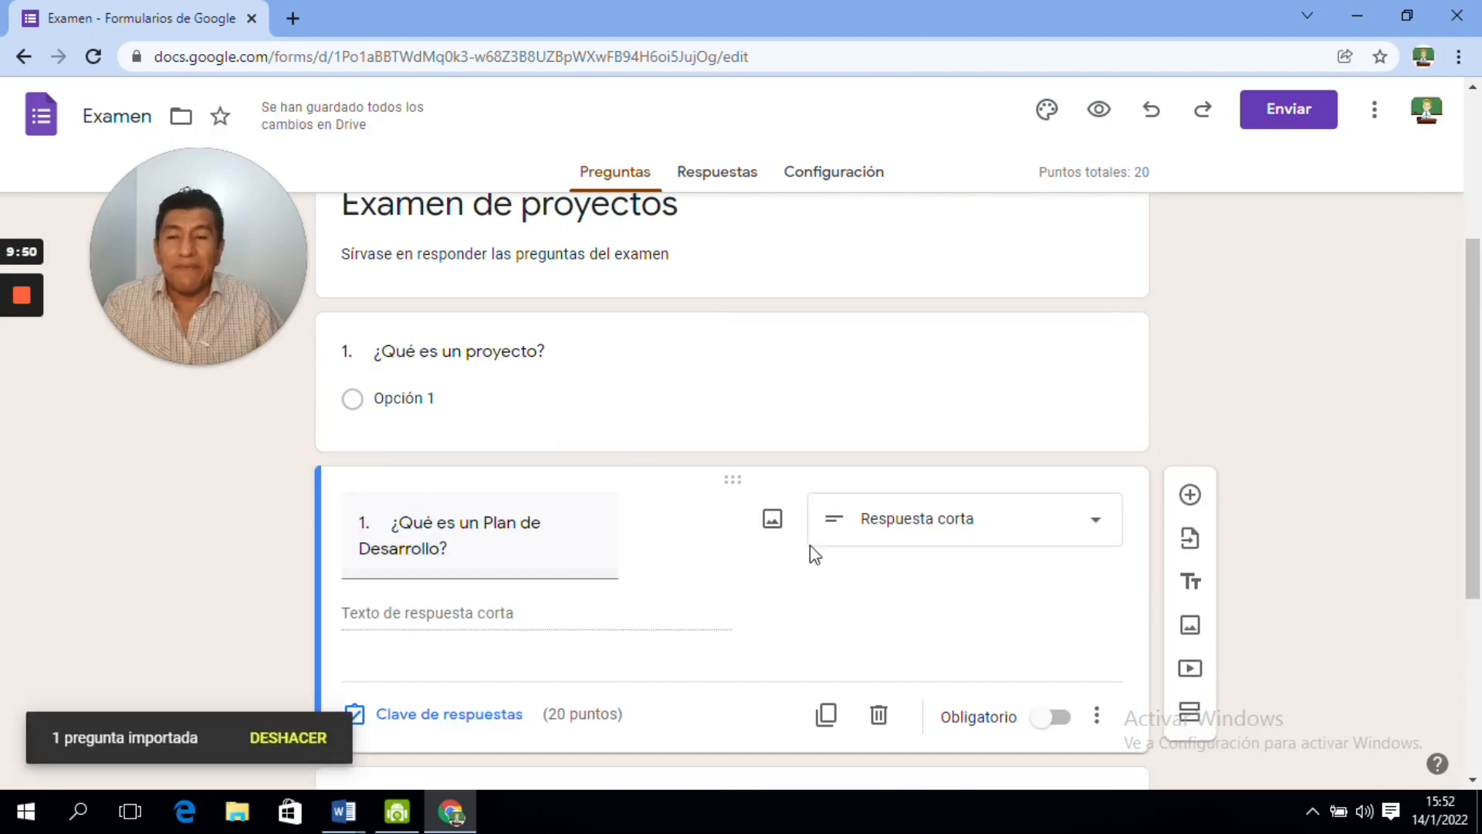
{"action": "scroll", "coordinate": [813, 552], "scroll_direction": "down", "scroll_amount": 2}
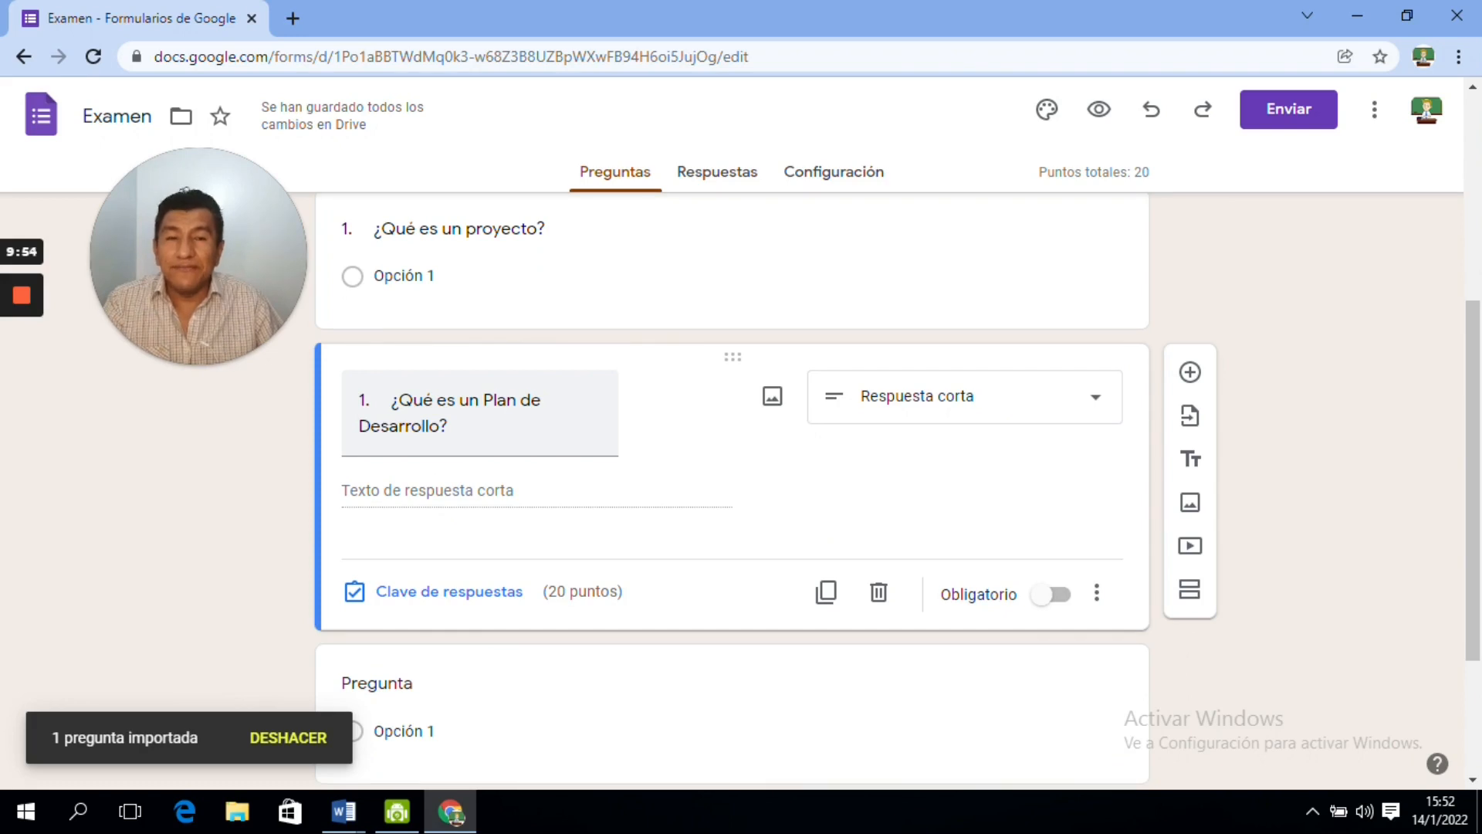
- Add an untitled title-and-description block directly below the question "¿Qué es un Plan de Desarrollo?"
{"action": "left_click", "coordinate": [612, 396]}
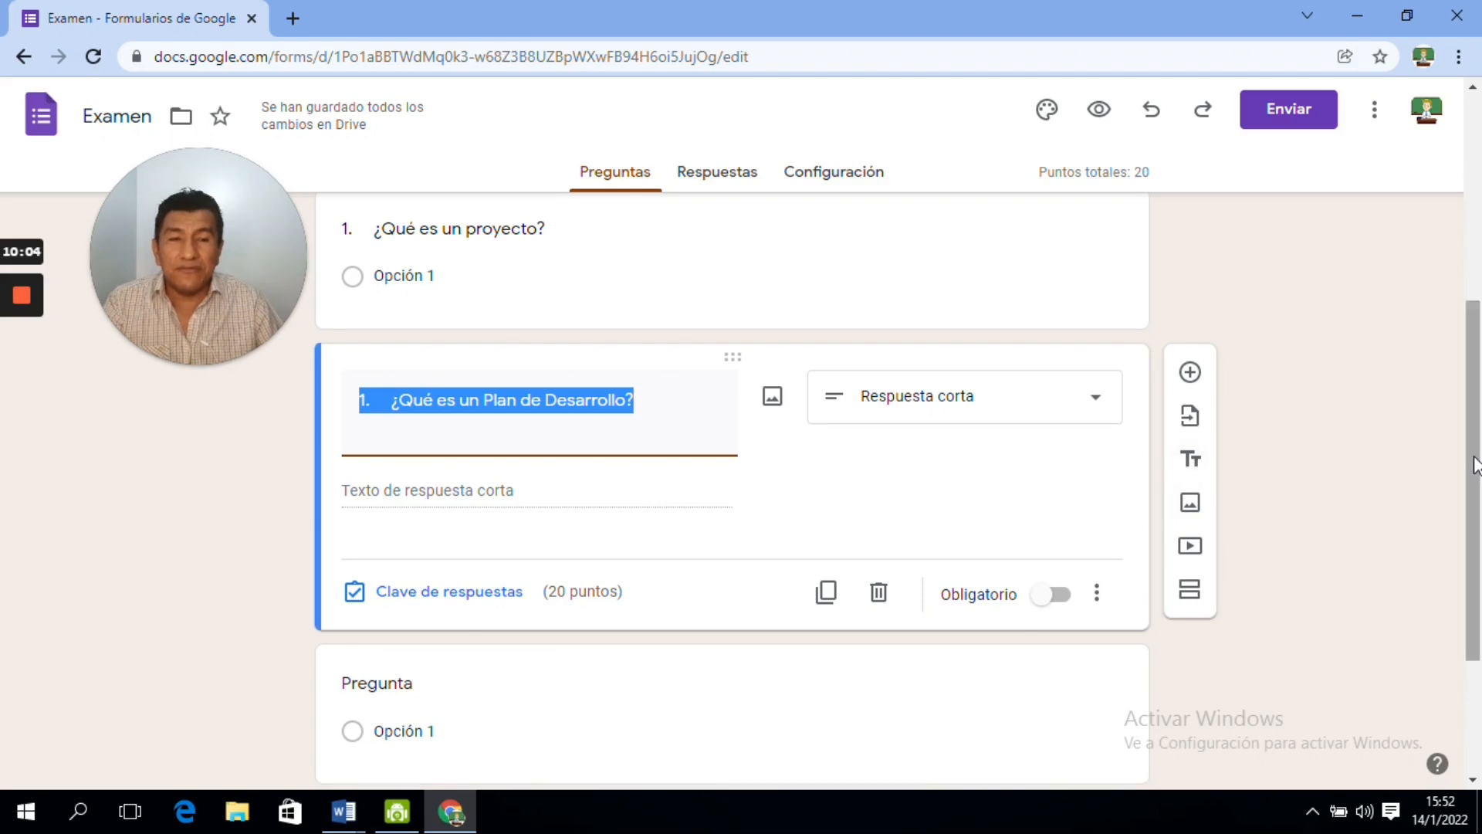
{"action": "scroll", "coordinate": [855, 376], "scroll_direction": "up", "scroll_amount": 3}
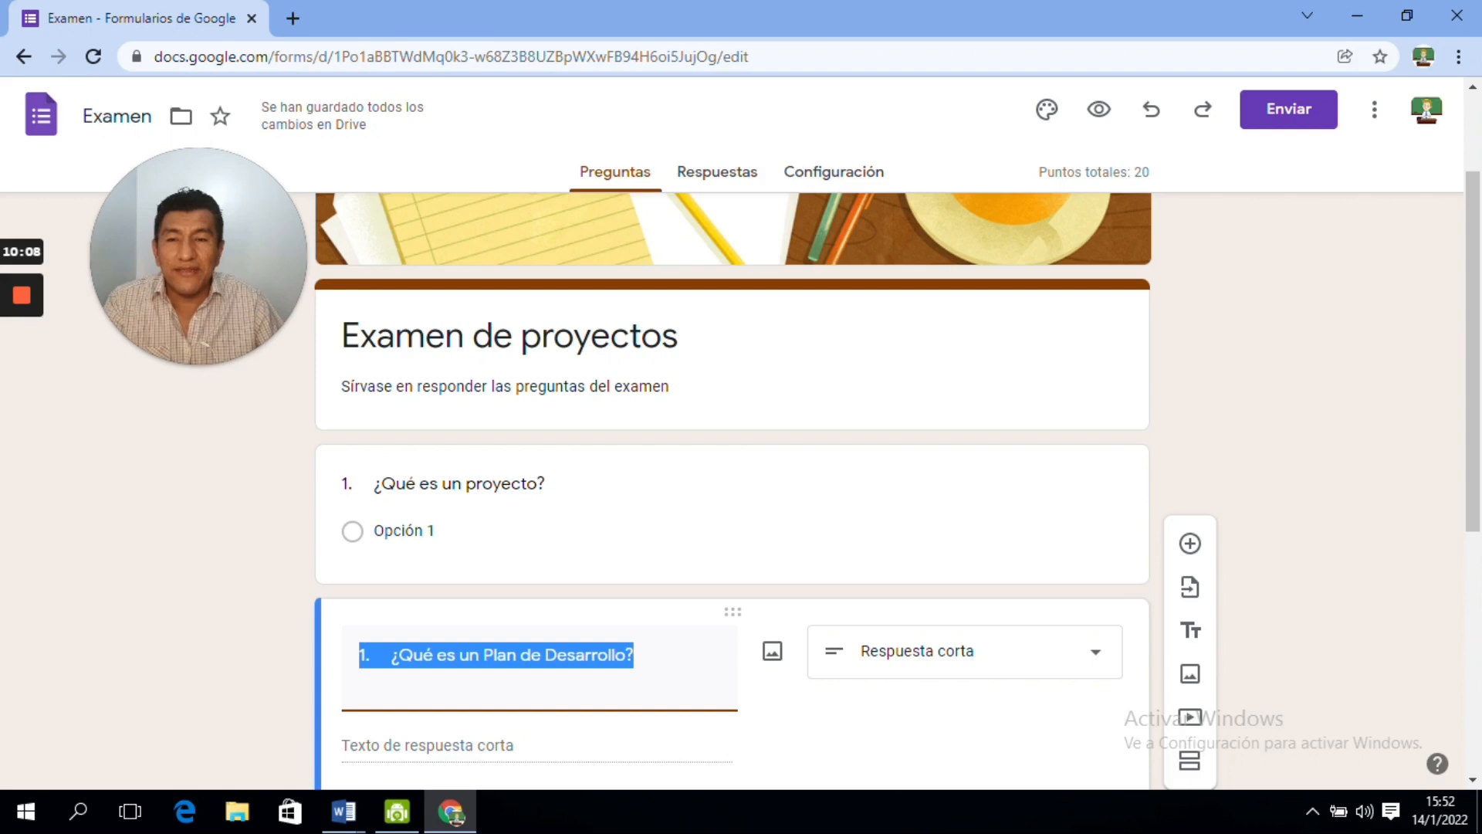
{"action": "left_click", "coordinate": [1191, 634]}
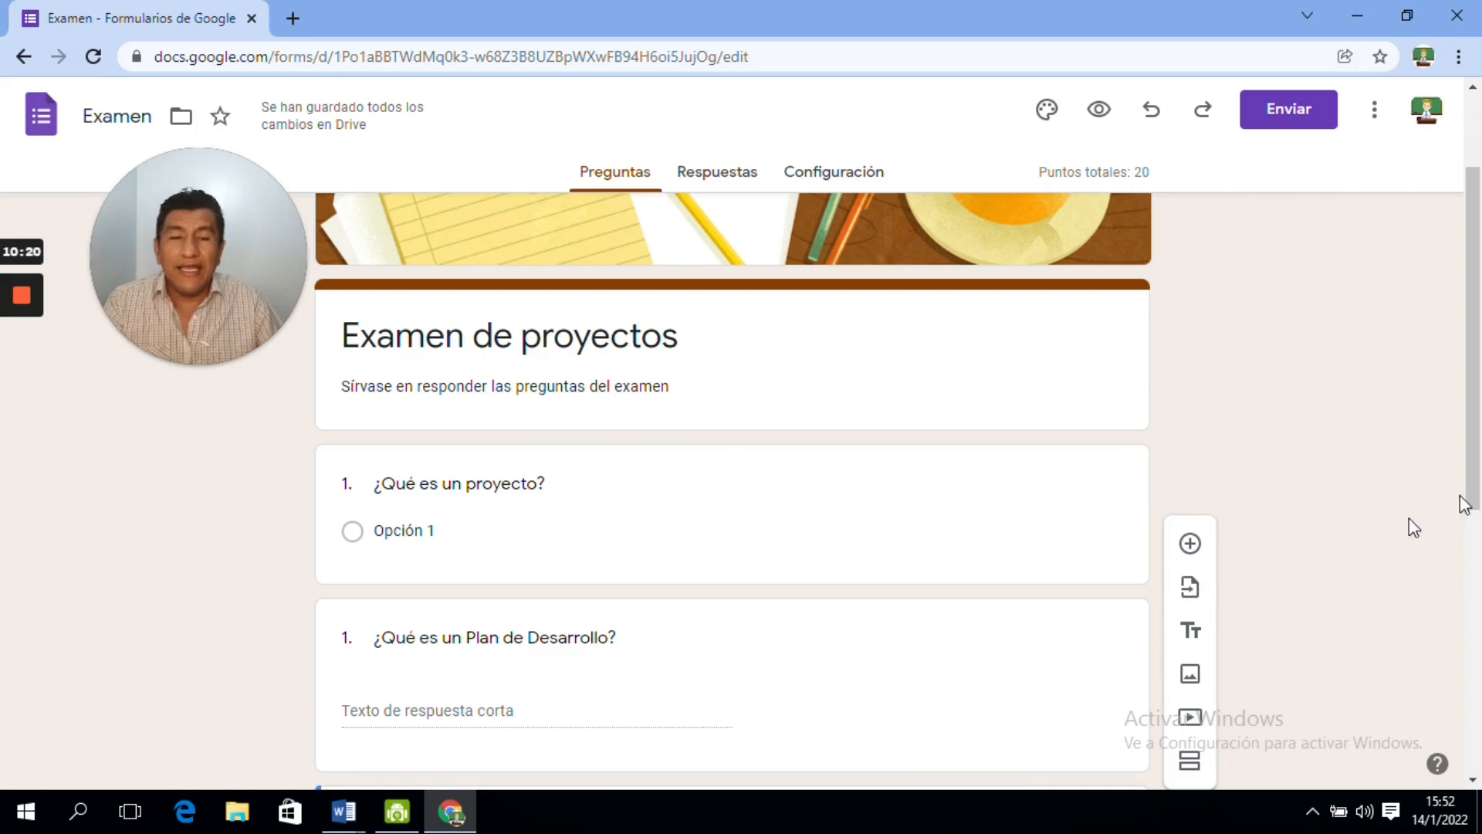
{"action": "scroll", "coordinate": [1479, 467], "scroll_direction": "down", "scroll_amount": 1}
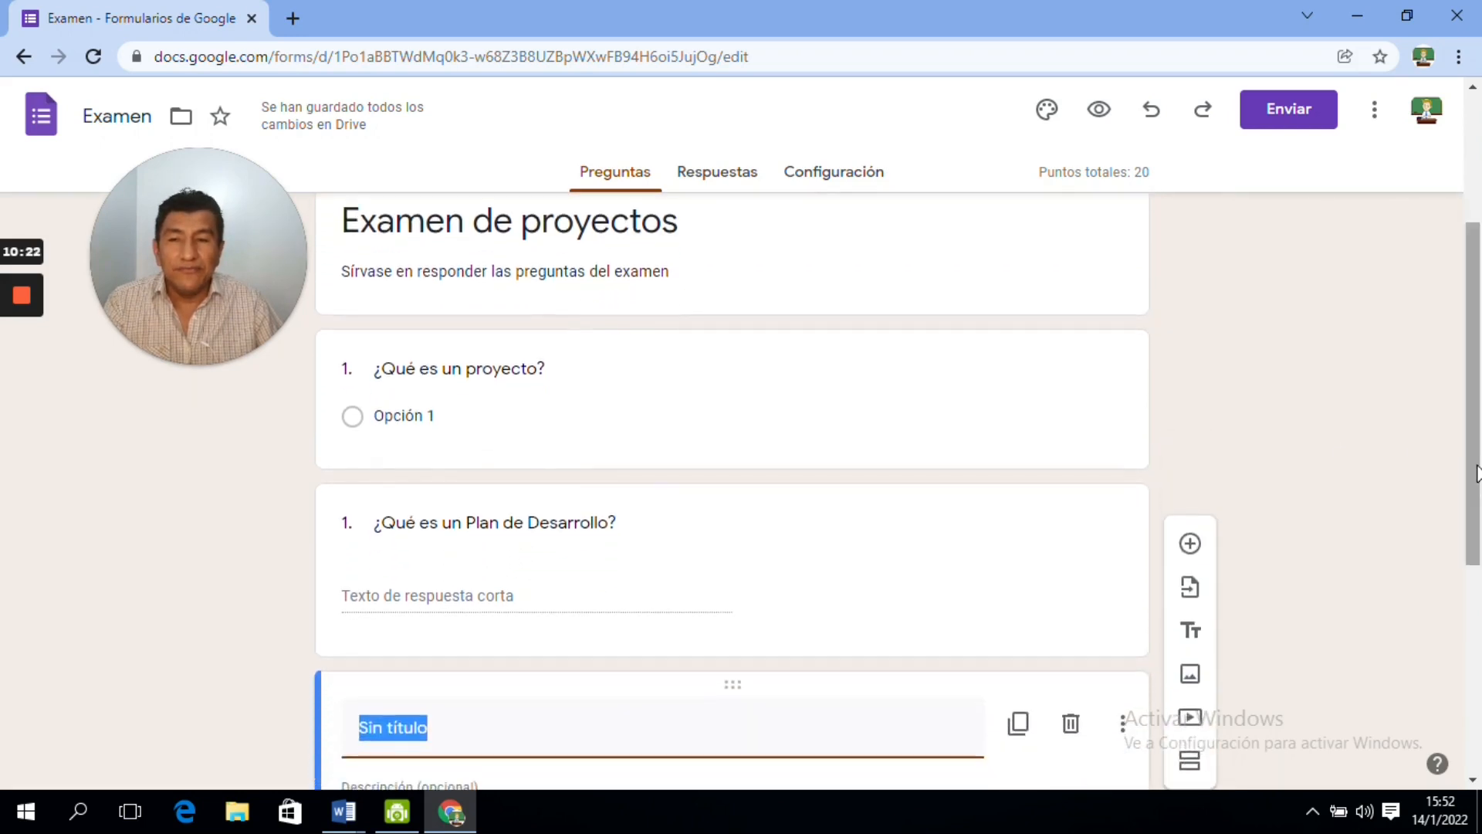
{"action": "scroll", "coordinate": [1471, 564], "scroll_direction": "down", "scroll_amount": 2}
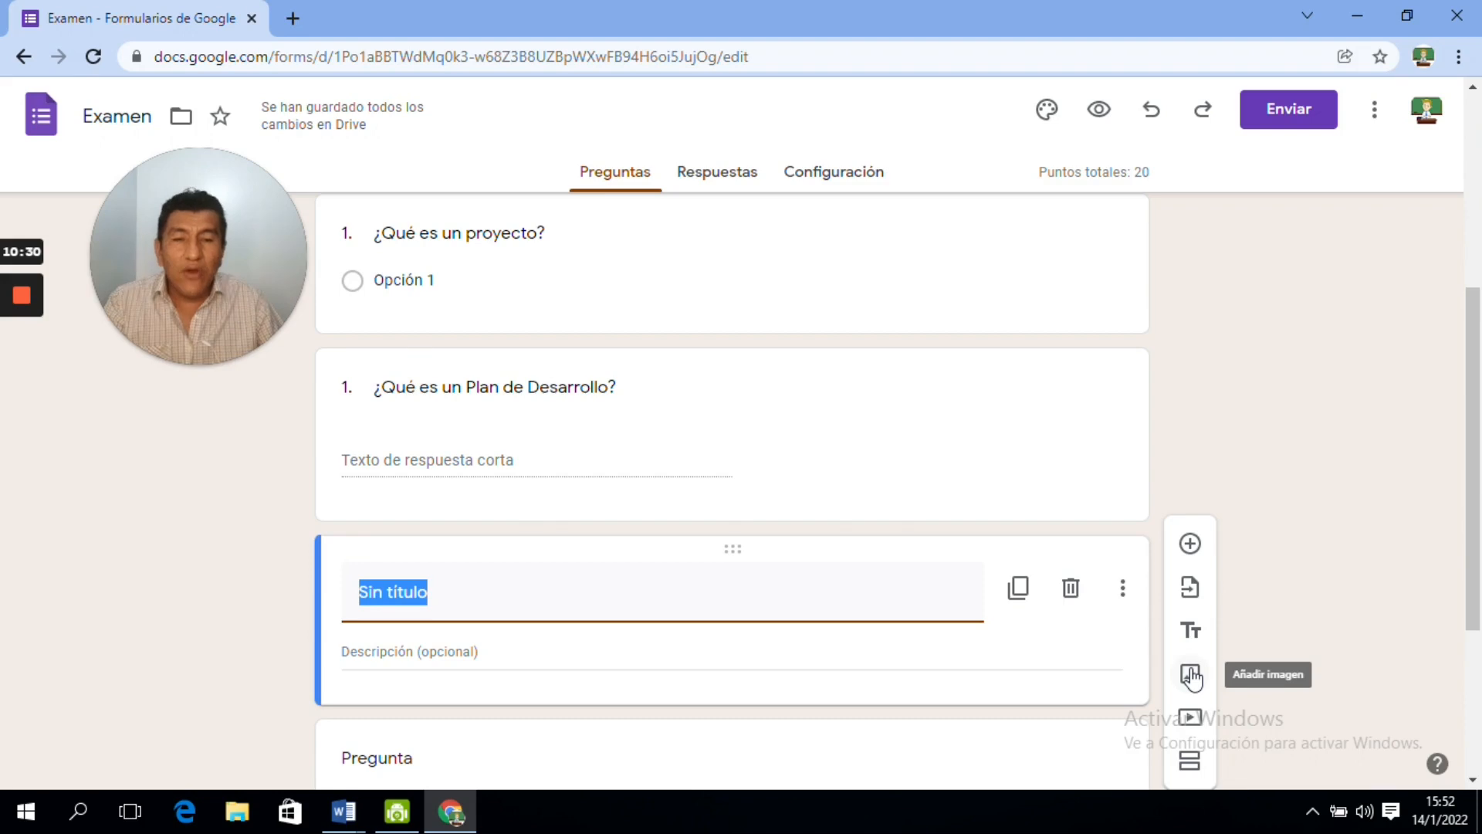
- Insert the photo of the person in white protective clothing in a cornfield from the Descargas folder below the untitled title block
{"action": "left_click", "coordinate": [1191, 676]}
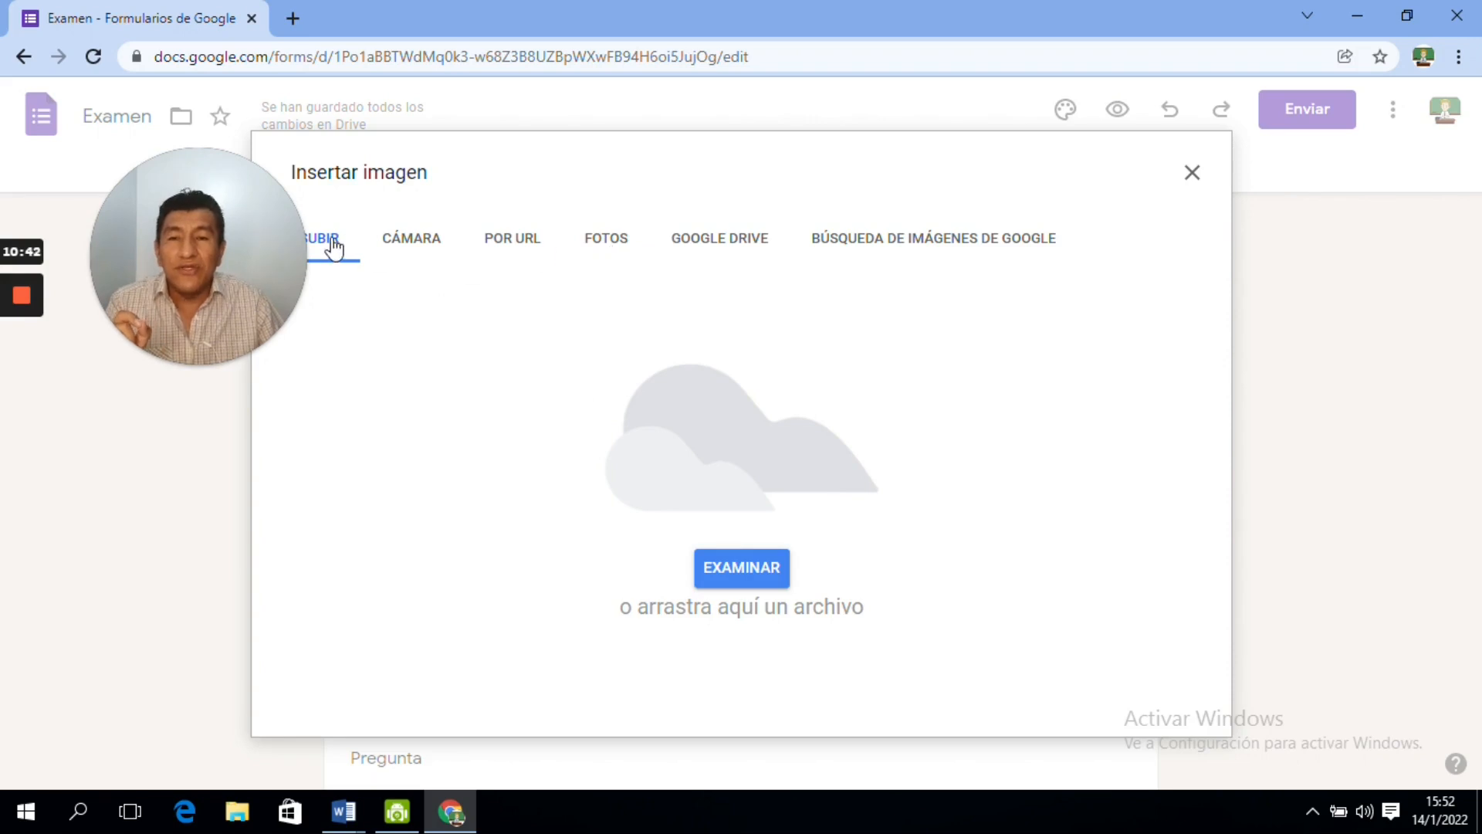
{"action": "left_click", "coordinate": [764, 569]}
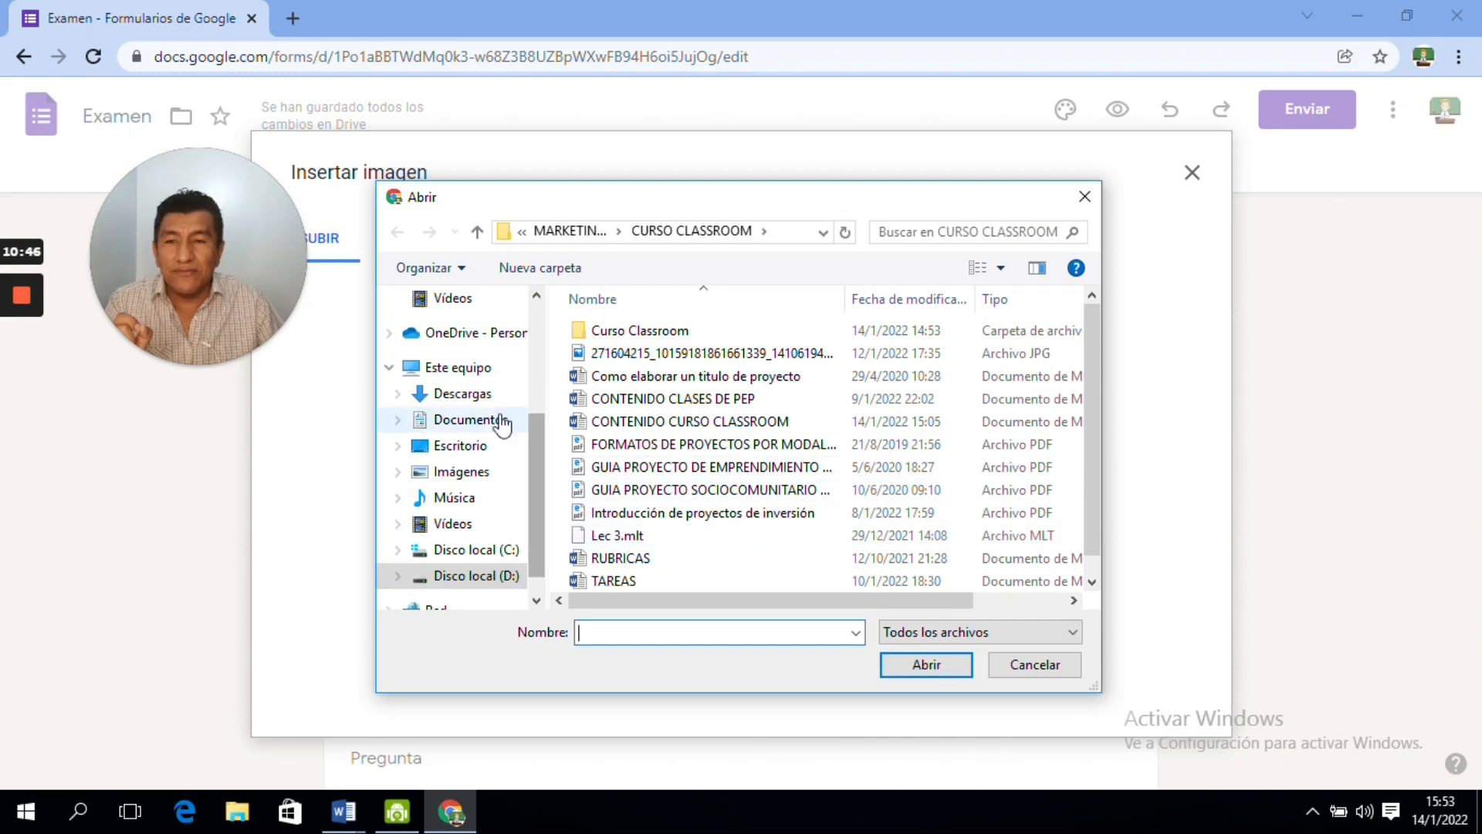
{"action": "left_click", "coordinate": [470, 394]}
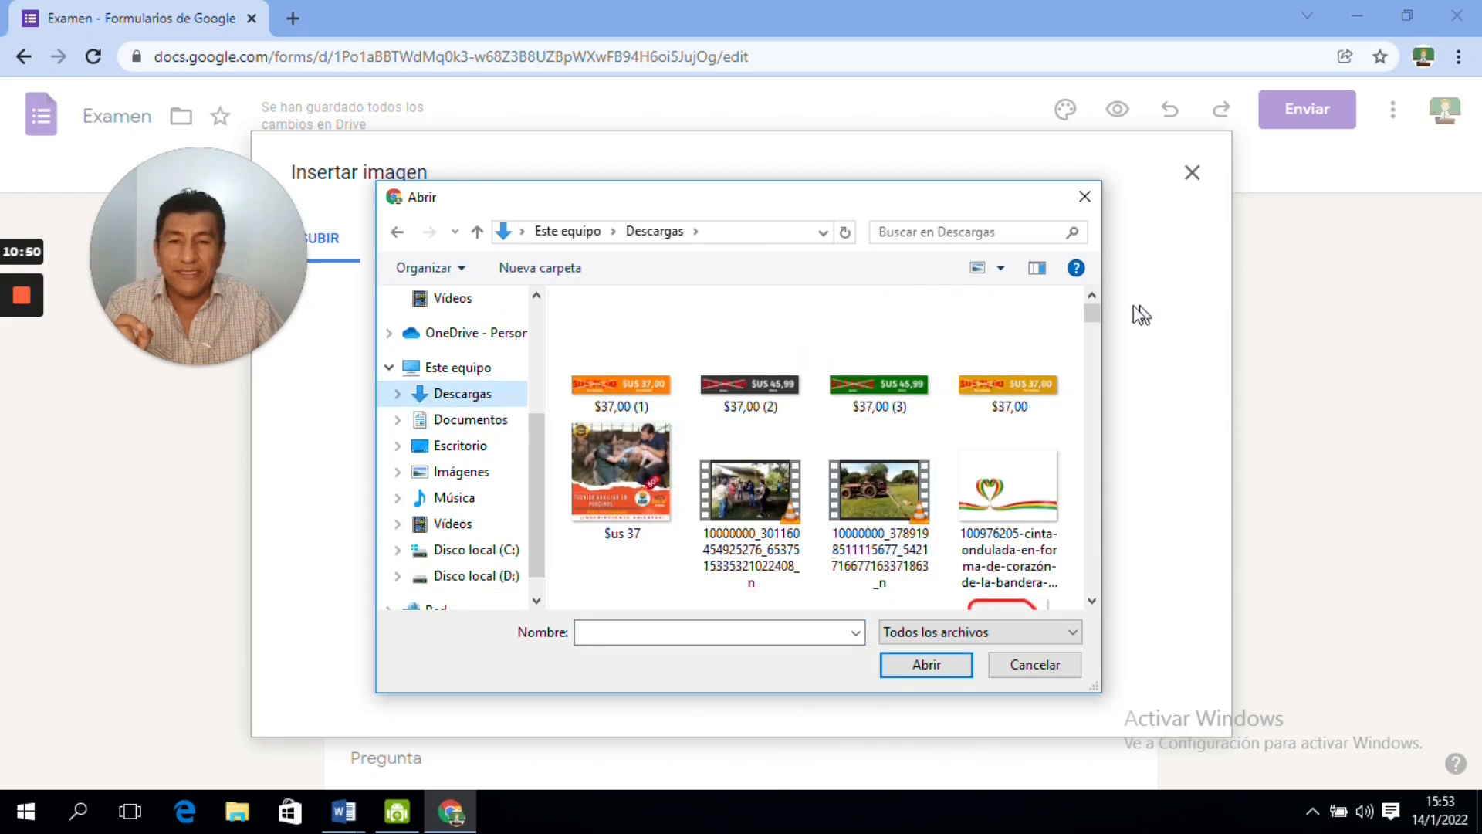
{"action": "scroll", "coordinate": [749, 540], "scroll_direction": "down", "scroll_amount": 10}
{"action": "left_click", "coordinate": [746, 585]}
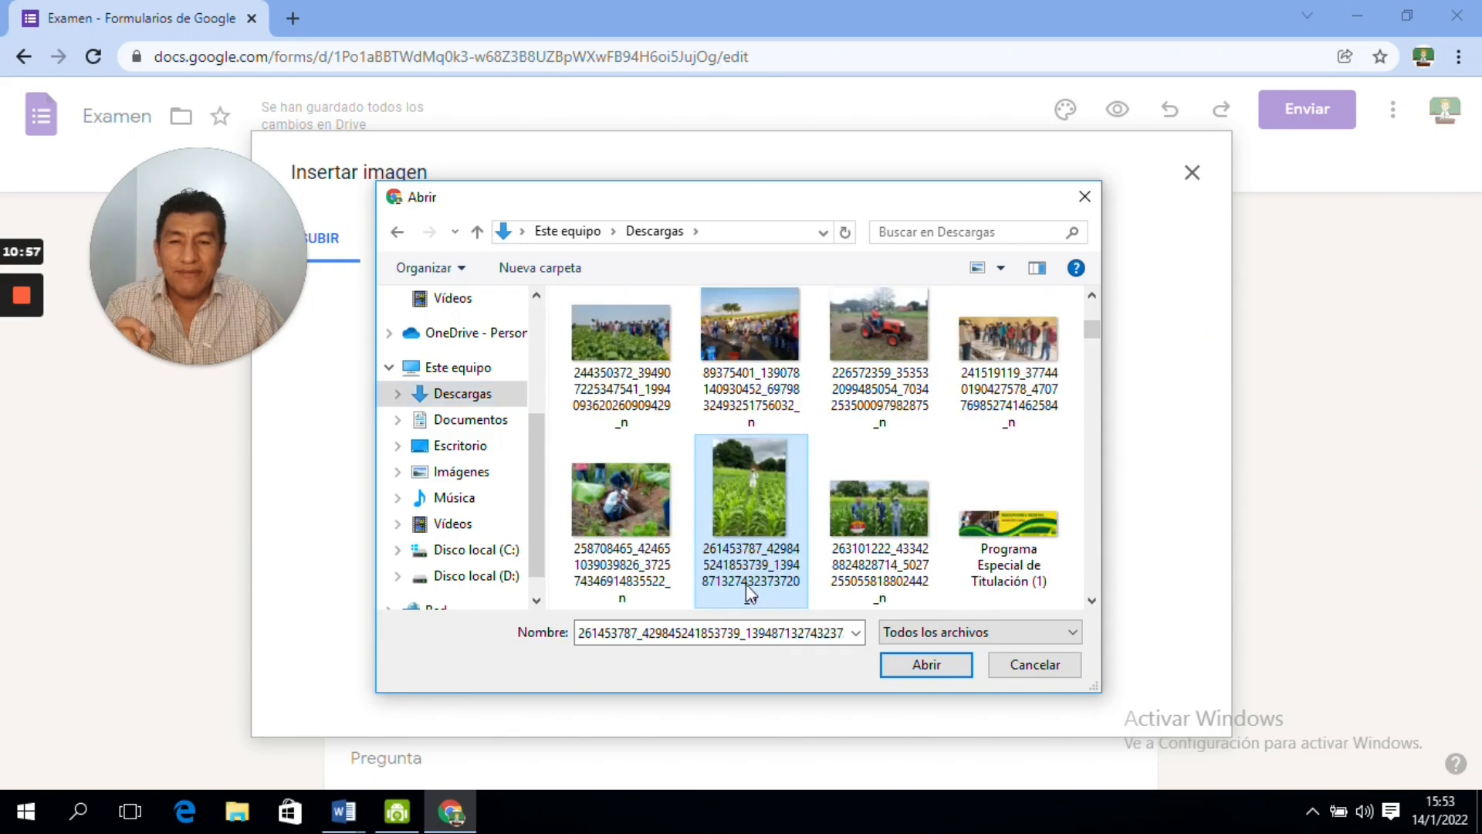
{"action": "left_click", "coordinate": [927, 665]}
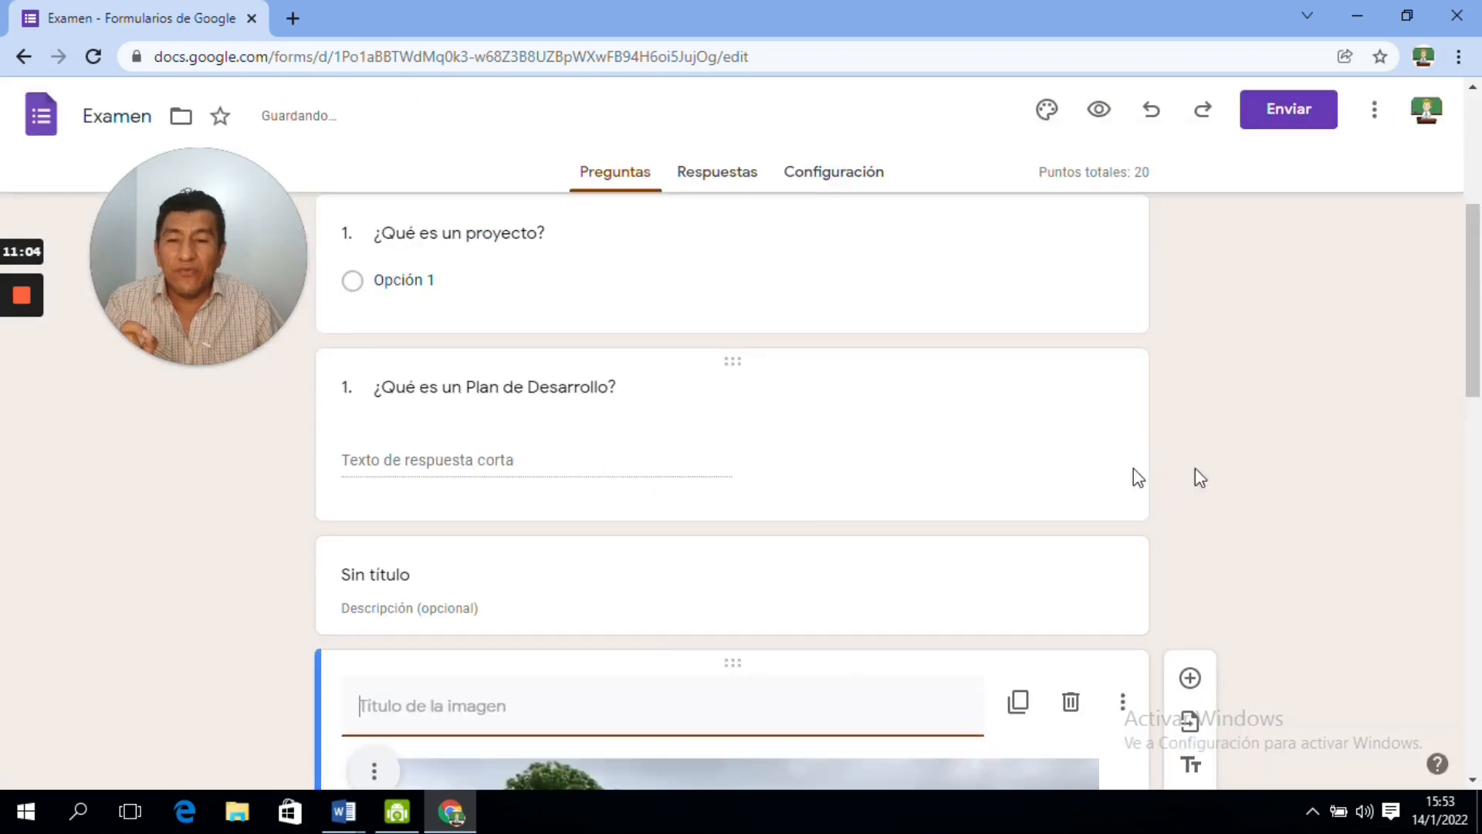
{"action": "left_click_drag", "start_coordinate": [1475, 317], "coordinate": [1480, 489]}
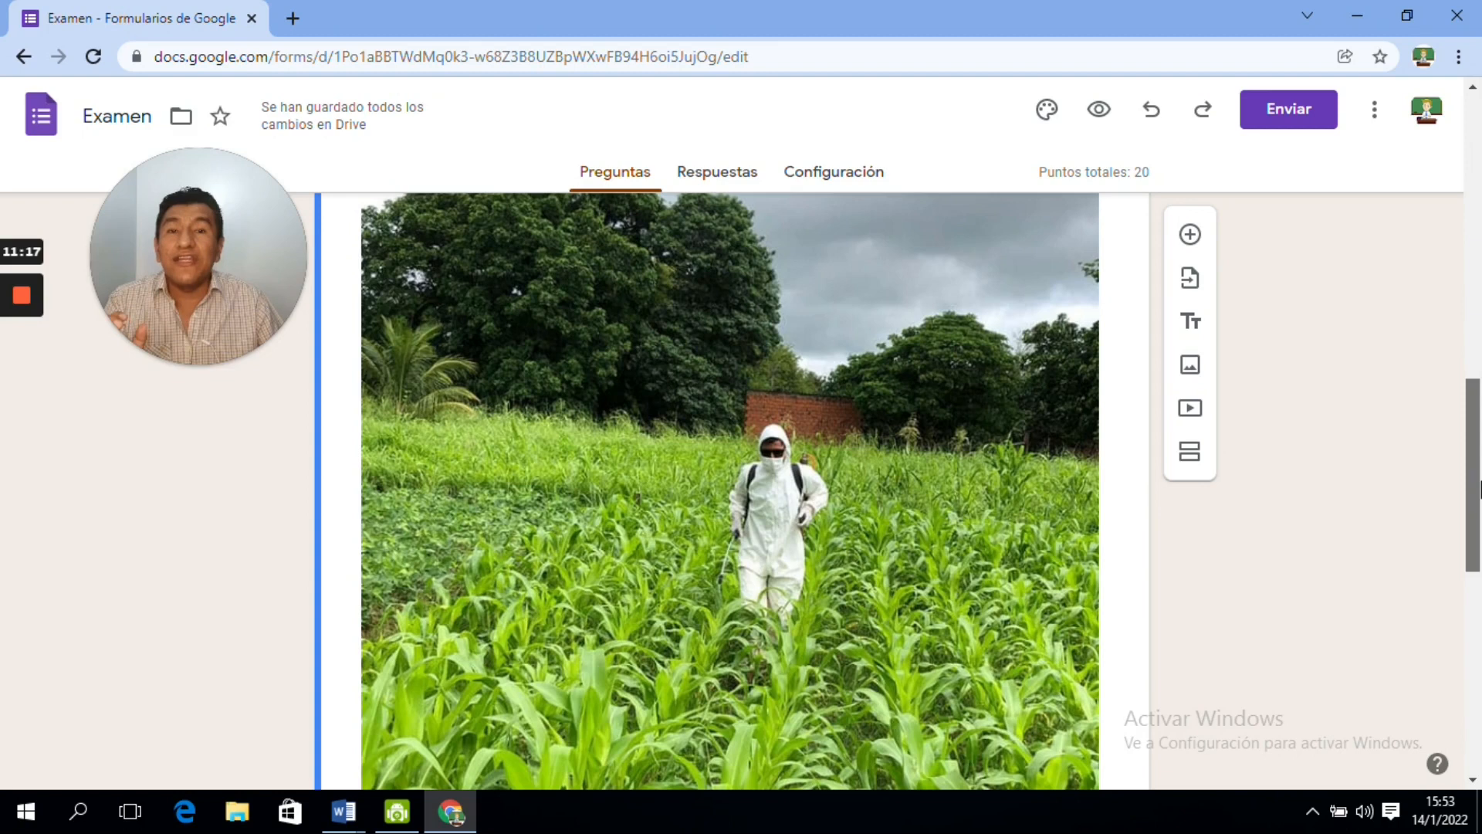
{"action": "left_click_drag", "start_coordinate": [1479, 486], "coordinate": [1475, 612]}
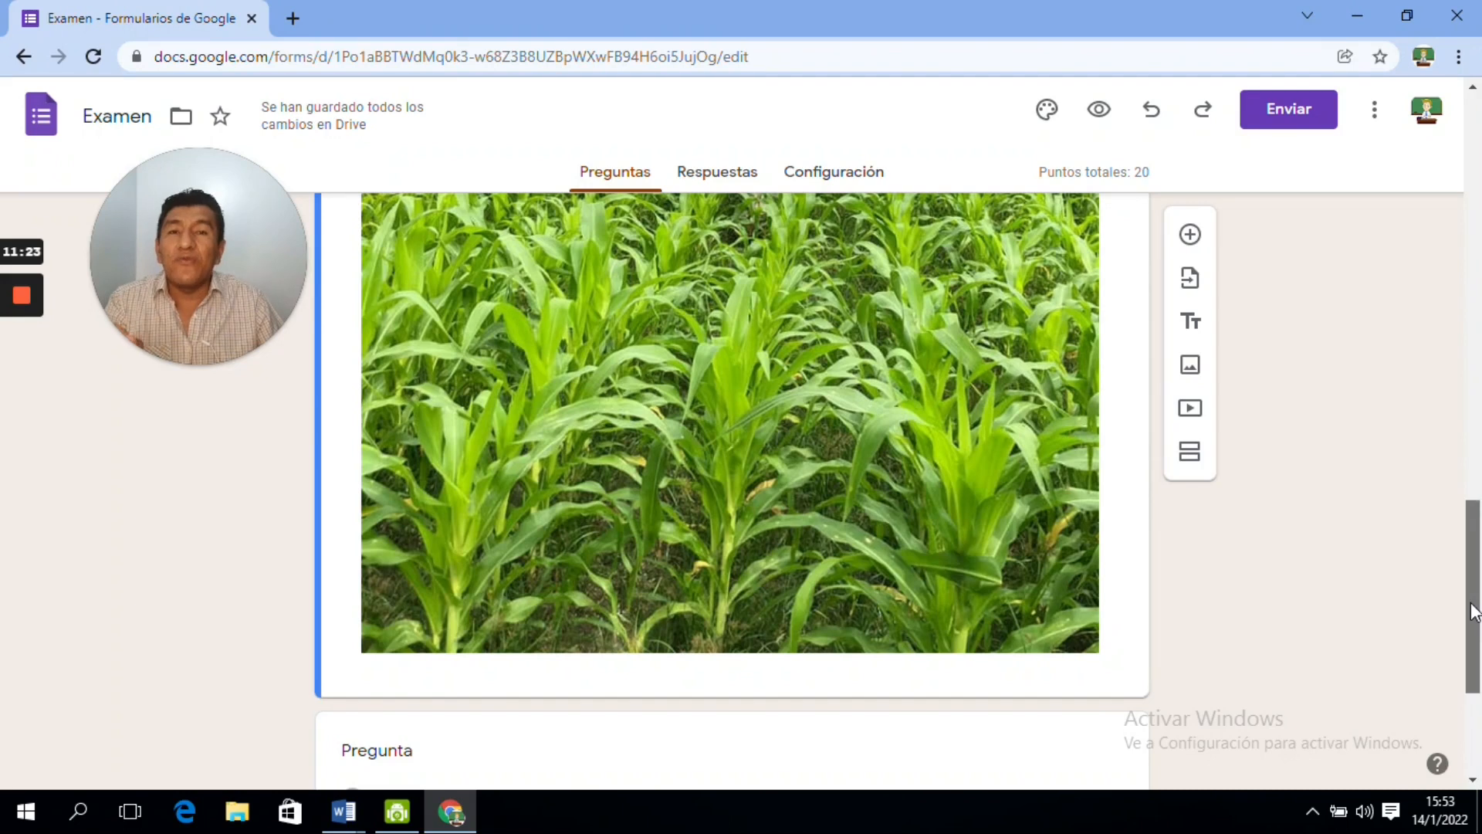
{"action": "left_click_drag", "start_coordinate": [1474, 612], "coordinate": [1477, 614]}
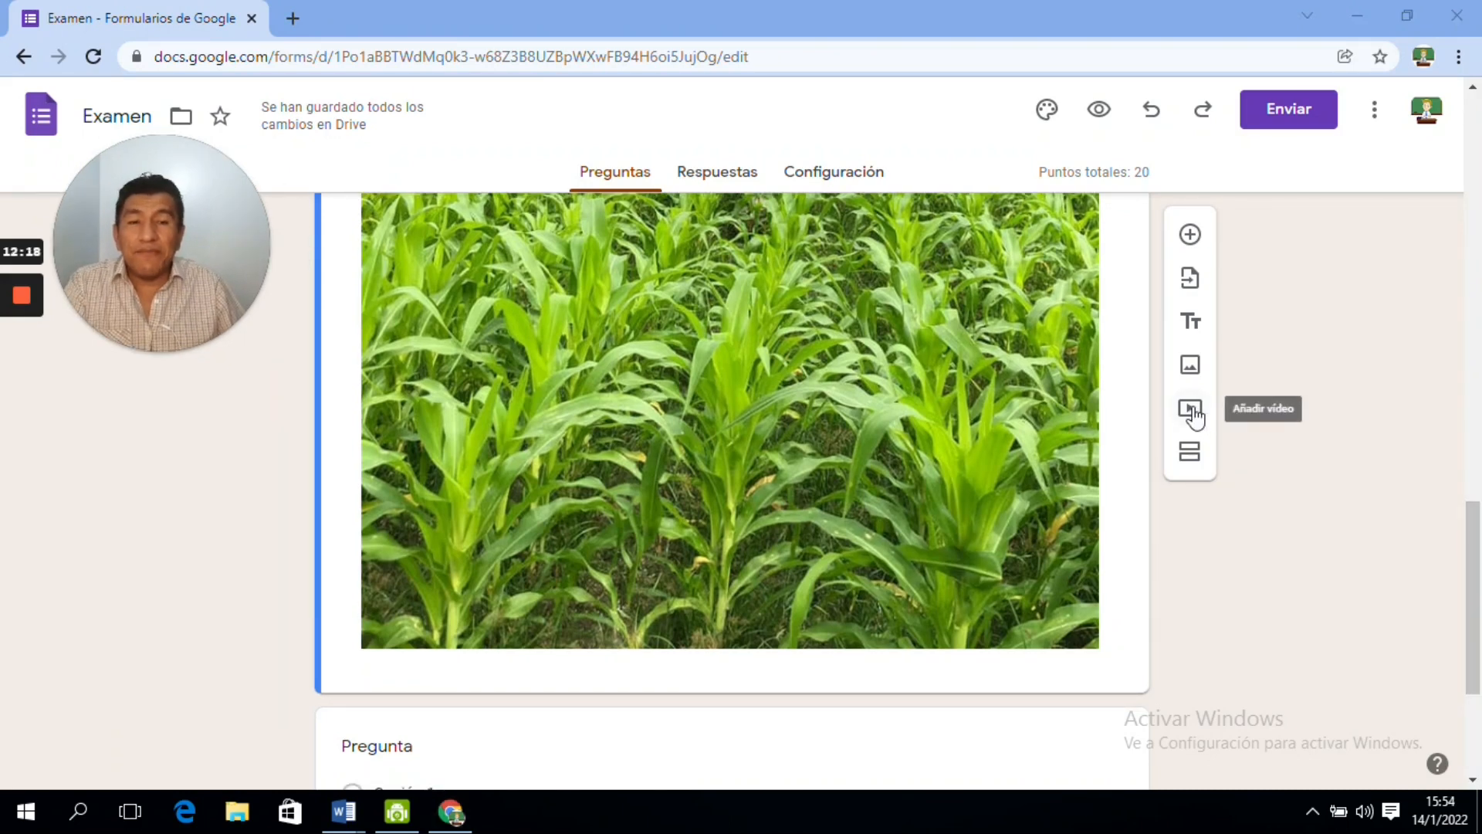
{"action": "left_click", "coordinate": [1191, 411]}
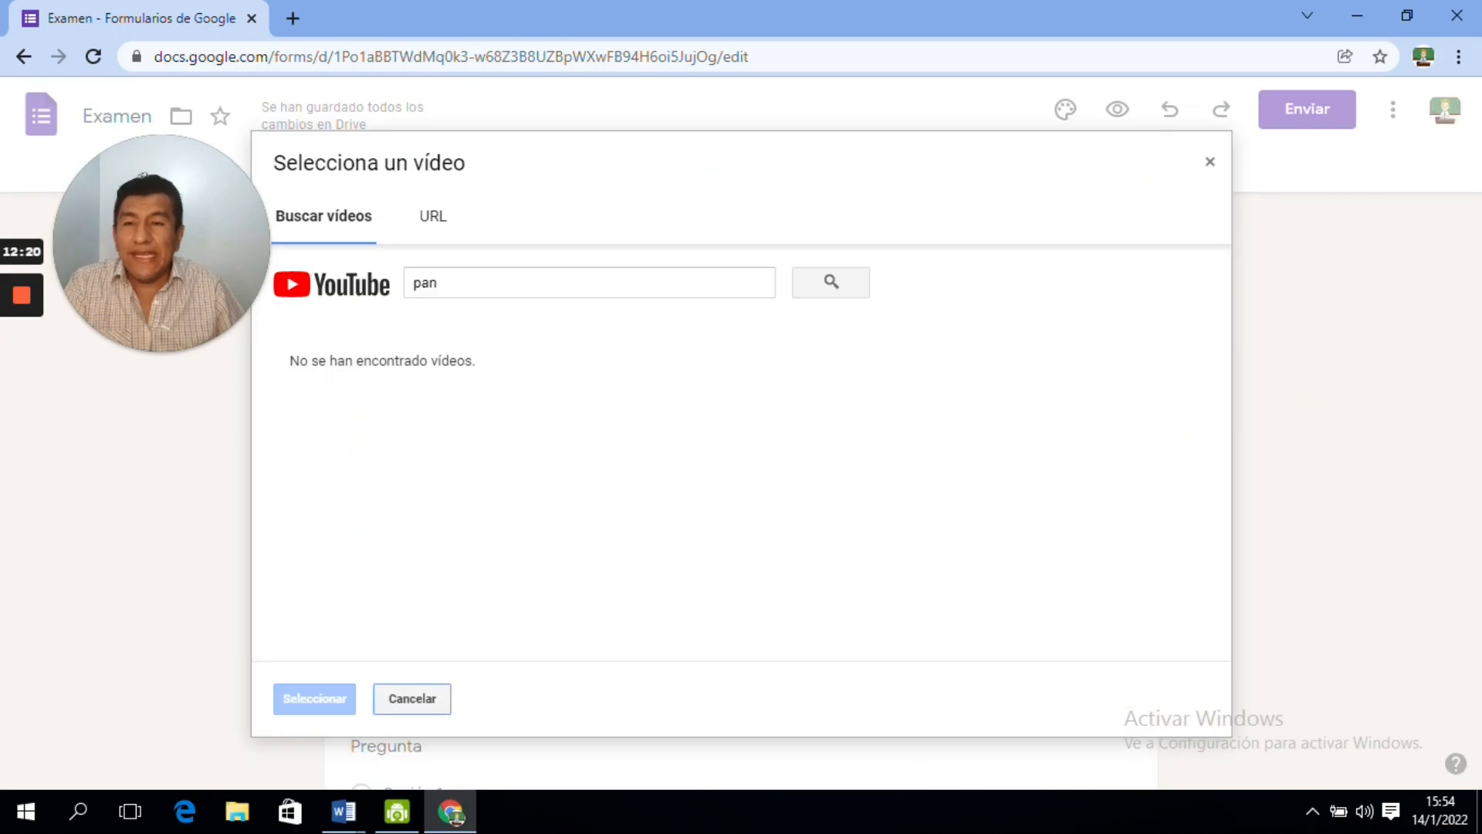
{"action": "key", "text": "BackSpace"}
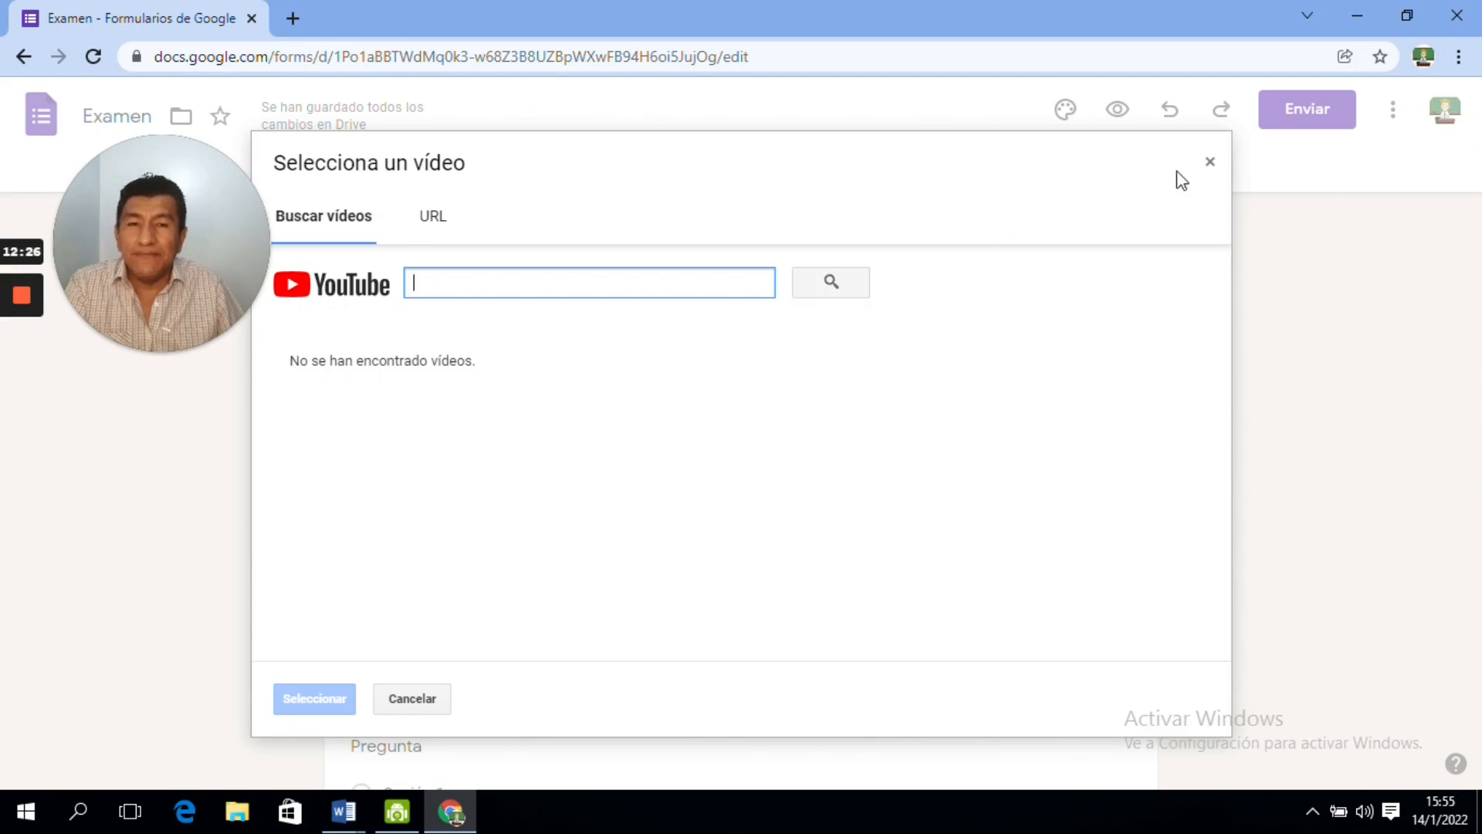
{"action": "left_click", "coordinate": [1210, 163]}
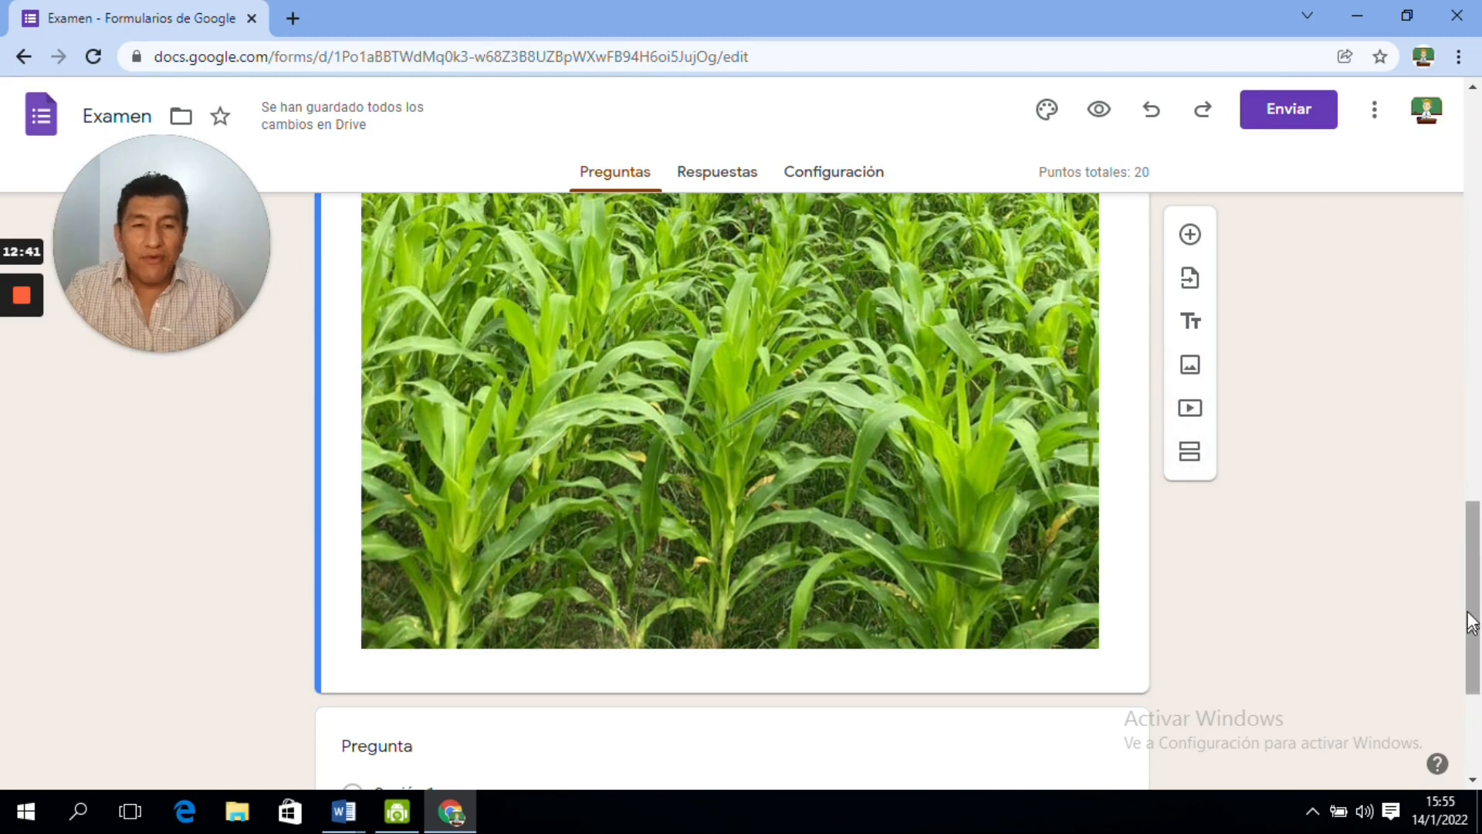
- Add a new section directly below the inserted cornfield image
{"action": "left_click_drag", "start_coordinate": [1471, 621], "coordinate": [1471, 670]}
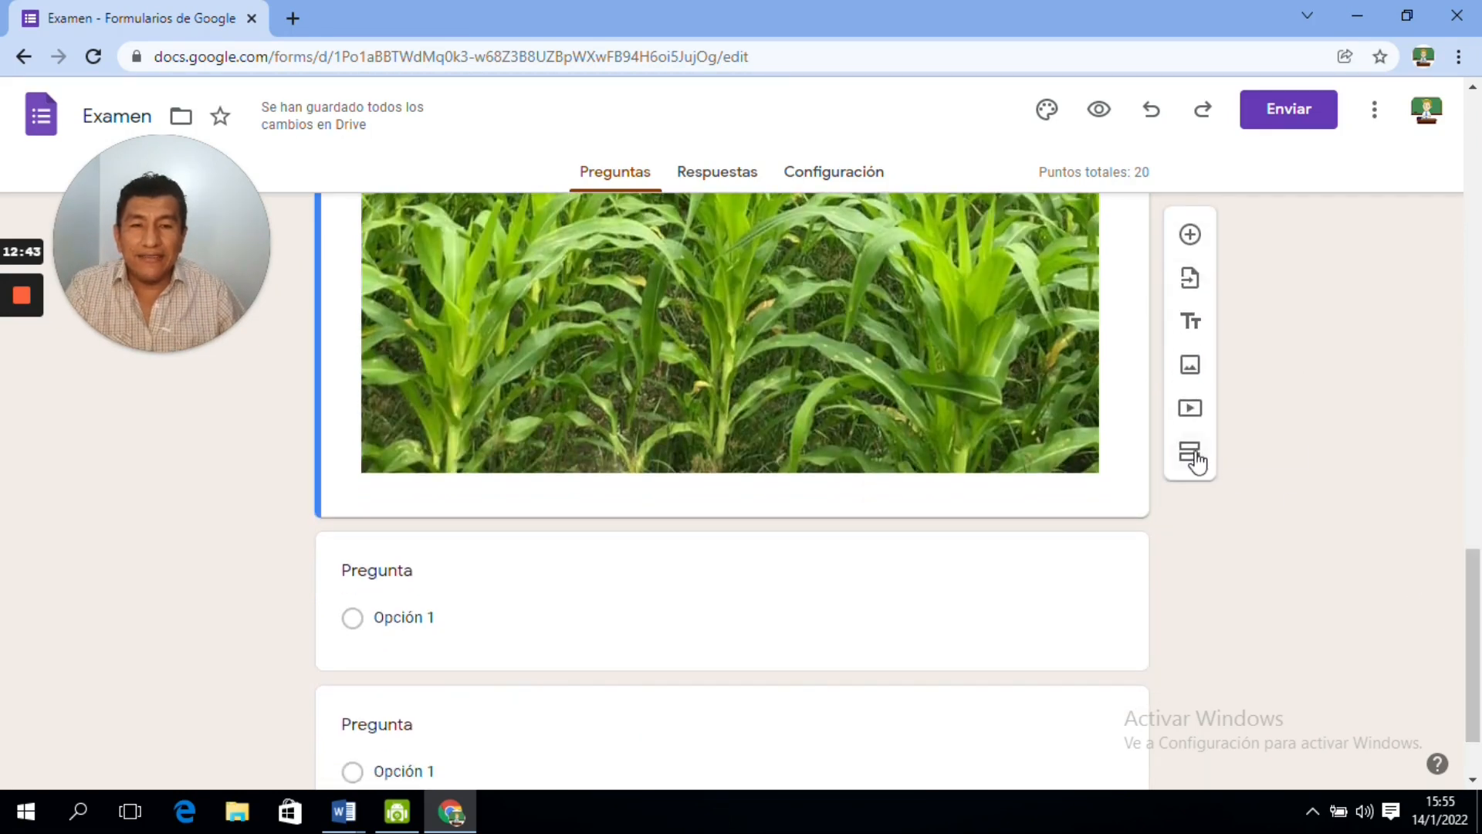
{"action": "left_click", "coordinate": [1191, 460]}
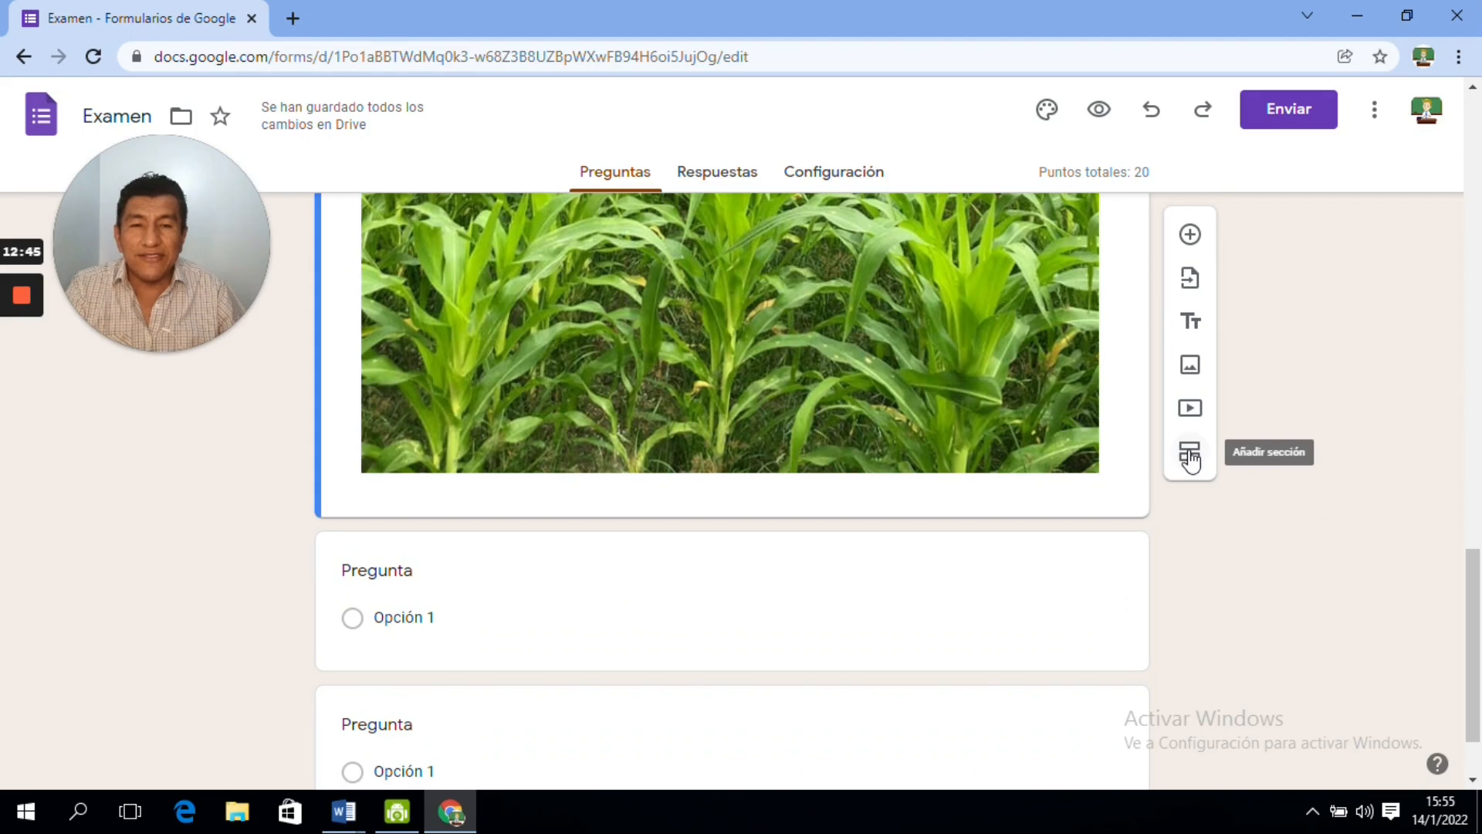
{"action": "left_click", "coordinate": [1191, 460]}
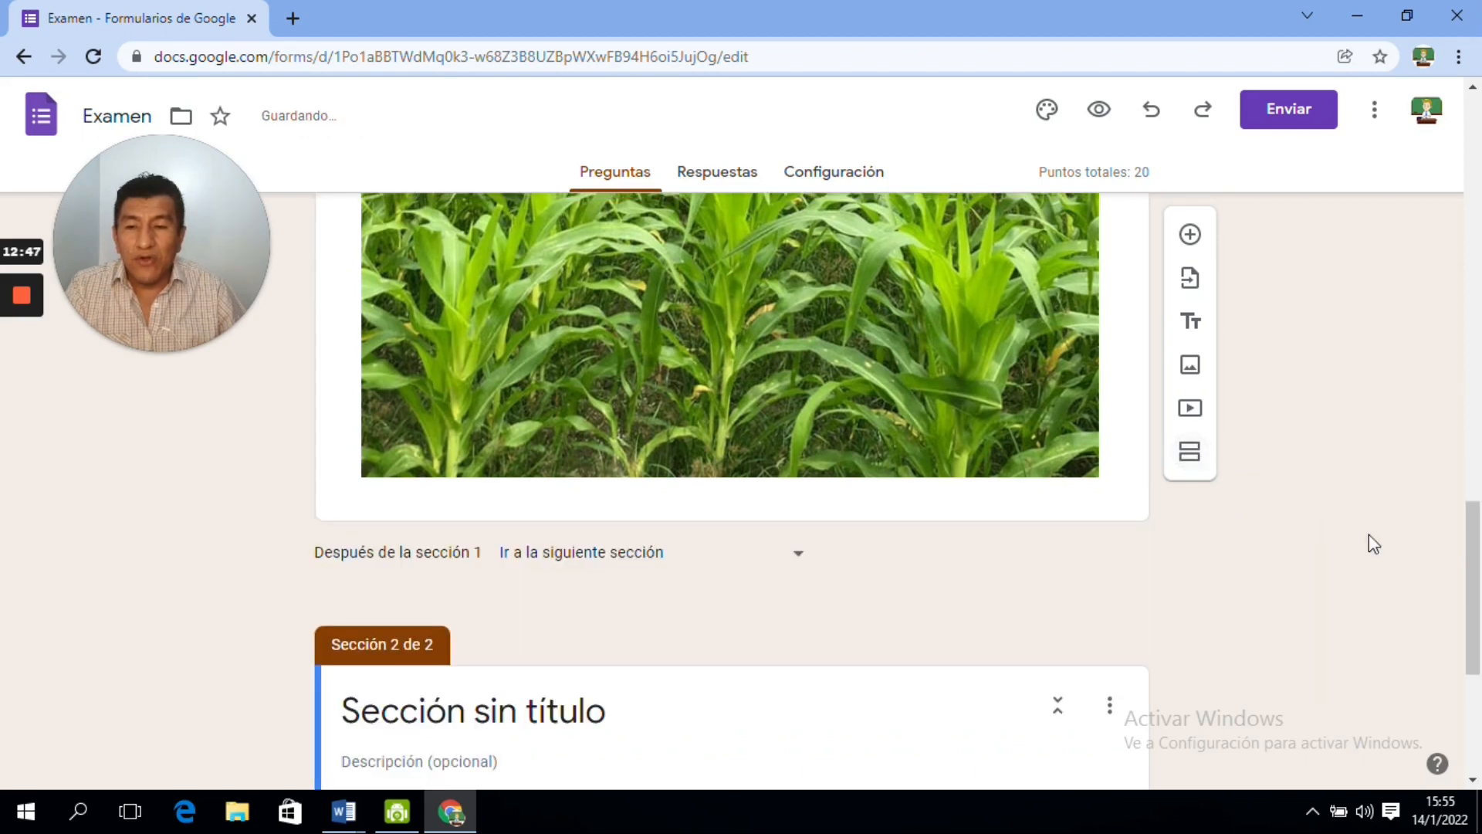
- Review how the form is divided into sections, from the section 1 header and its questions to the untitled section 2
{"action": "left_click_drag", "start_coordinate": [1473, 566], "coordinate": [1449, 152]}
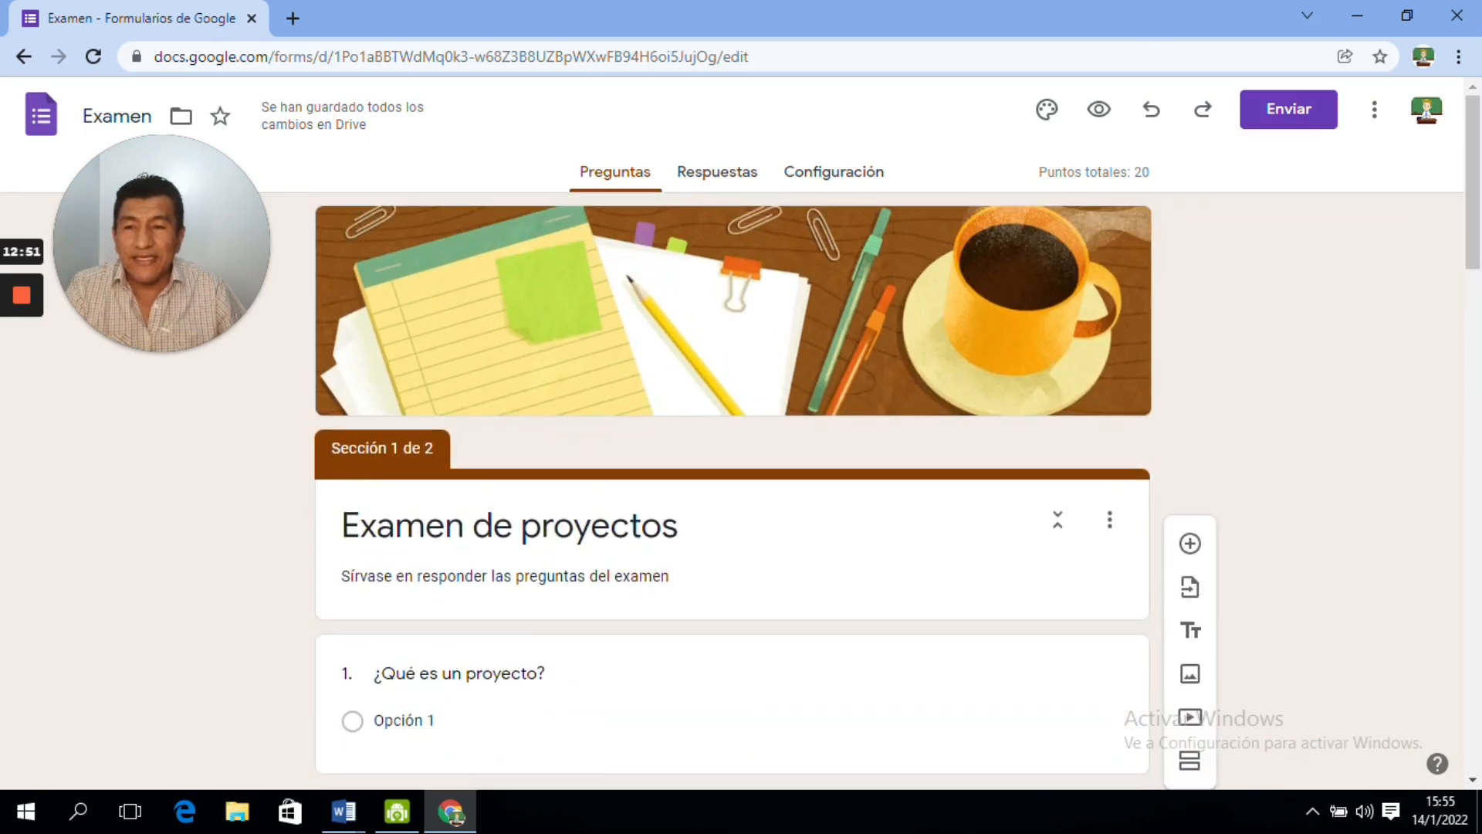
{"action": "left_click_drag", "start_coordinate": [332, 448], "coordinate": [438, 449]}
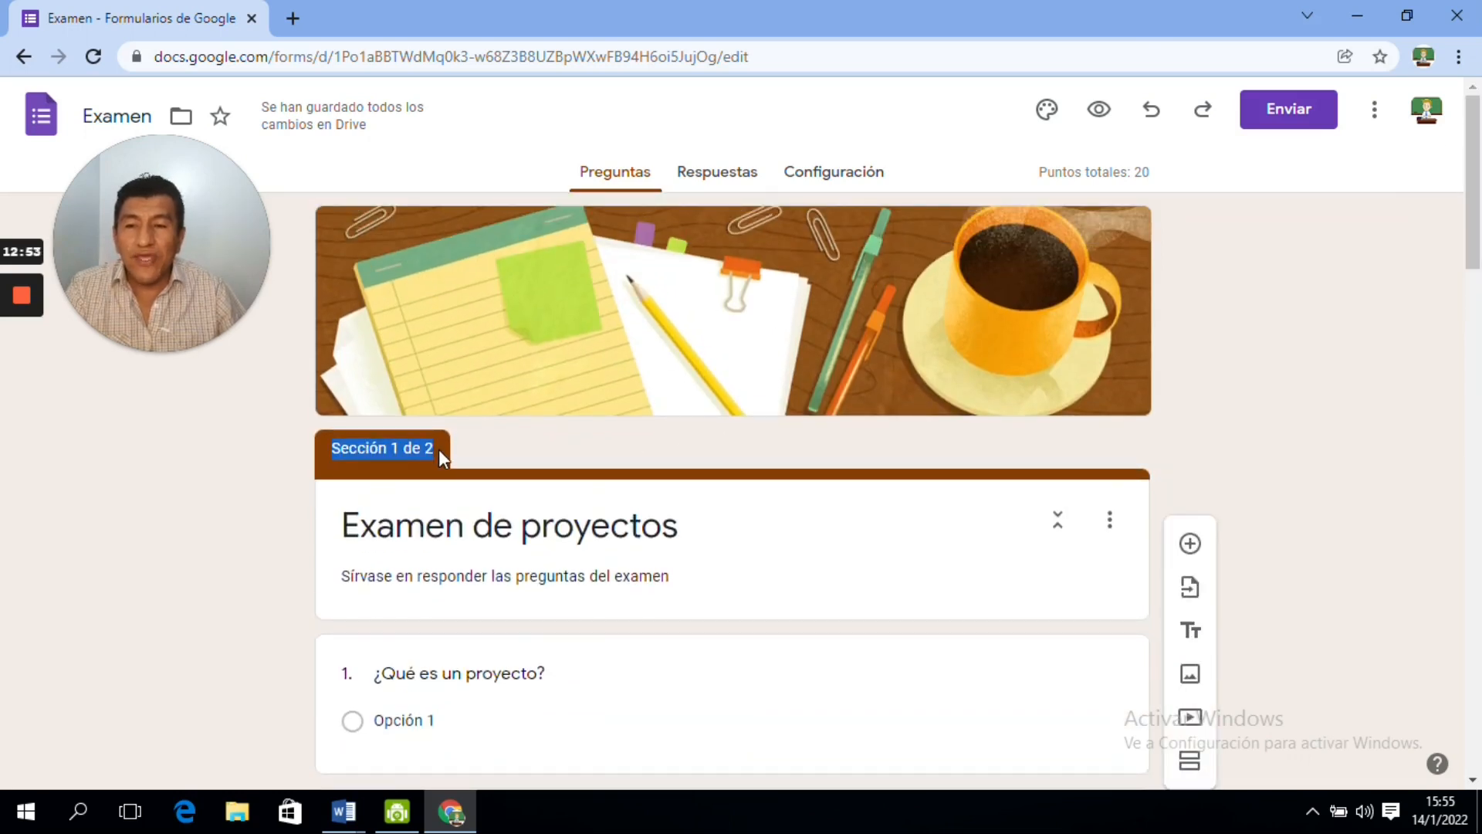
{"action": "left_click_drag", "start_coordinate": [1479, 176], "coordinate": [1479, 627]}
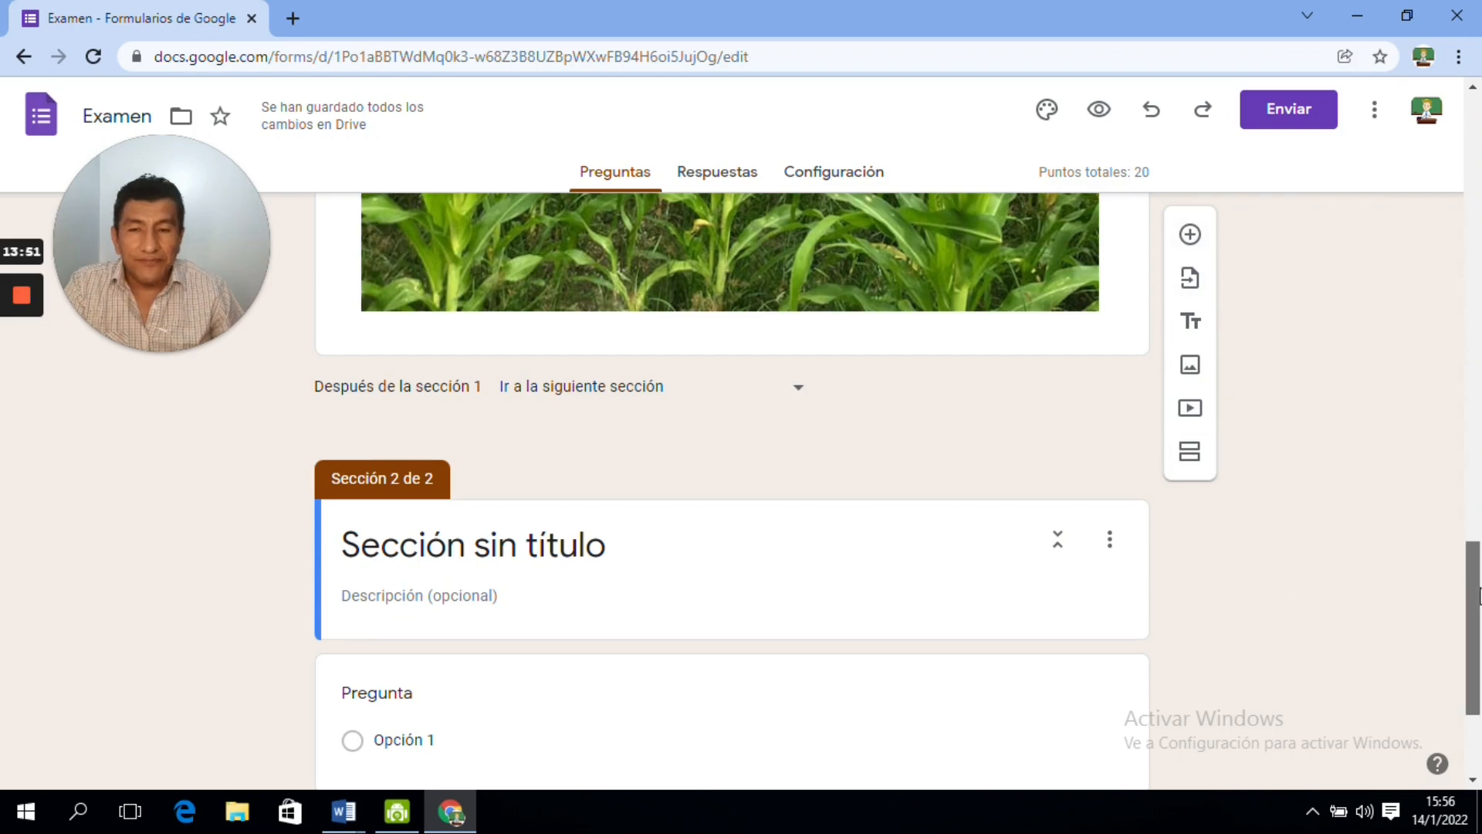
{"action": "scroll", "coordinate": [1479, 668], "scroll_direction": "down", "scroll_amount": 3}
{"action": "left_click_drag", "start_coordinate": [1480, 668], "coordinate": [1476, 251]}
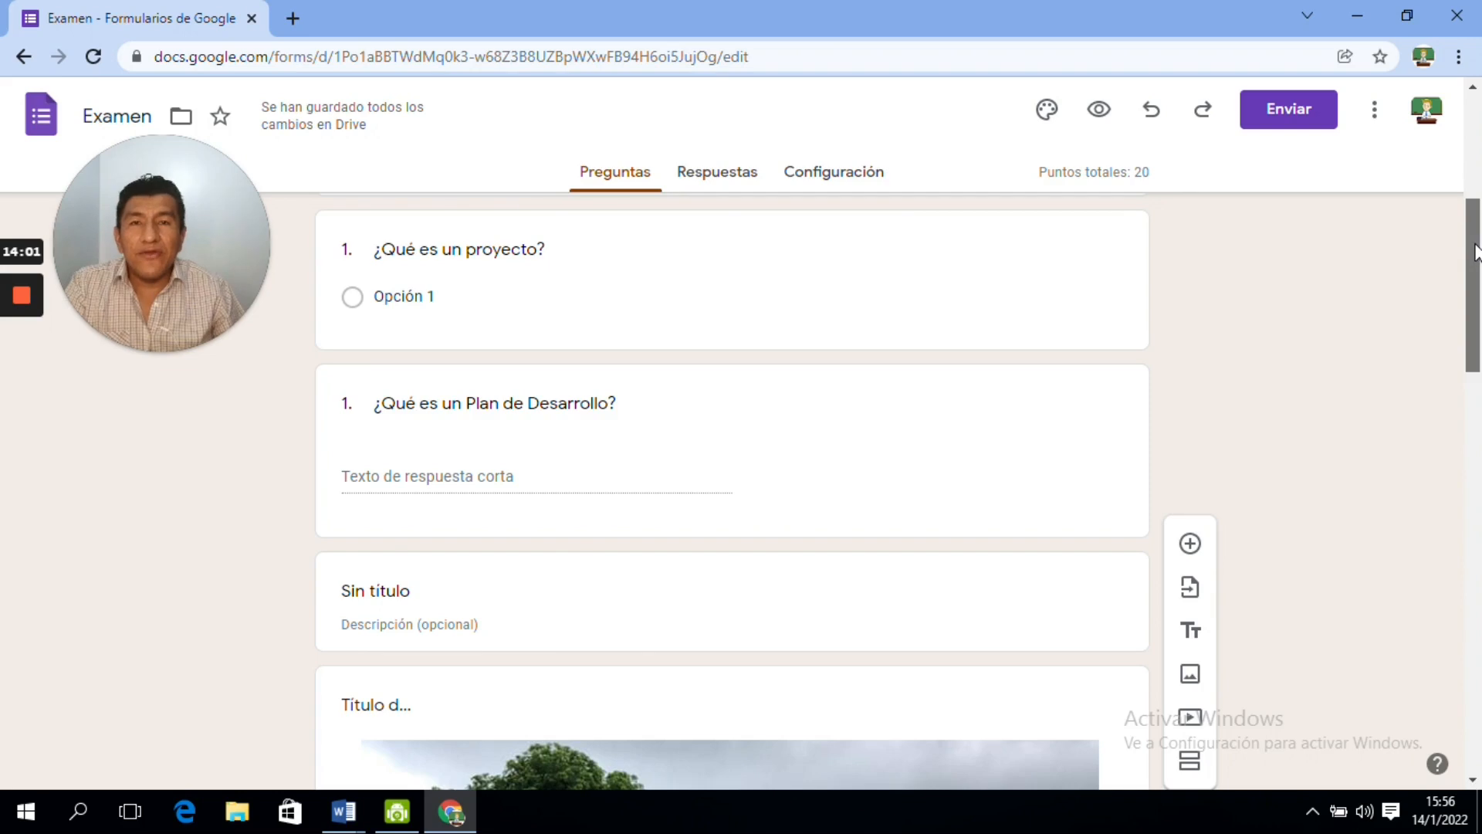
{"action": "left_click_drag", "start_coordinate": [1476, 251], "coordinate": [1476, 252]}
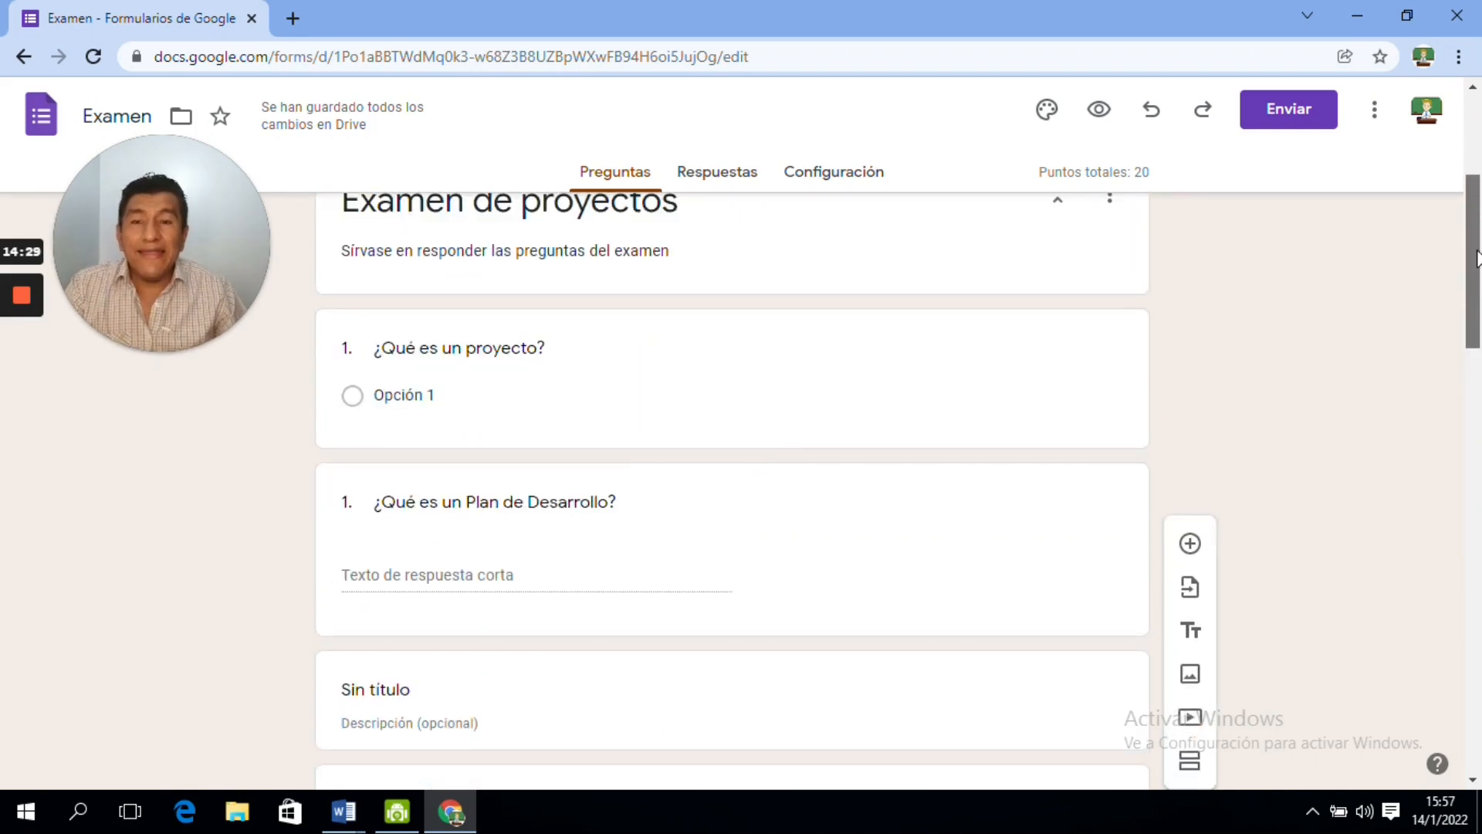
{"action": "mouse_move", "coordinate": [1477, 259]}
{"action": "left_mouse_down"}
{"action": "mouse_move", "coordinate": [1480, 584]}
{"action": "mouse_move", "coordinate": [1475, 266]}
{"action": "left_mouse_up"}
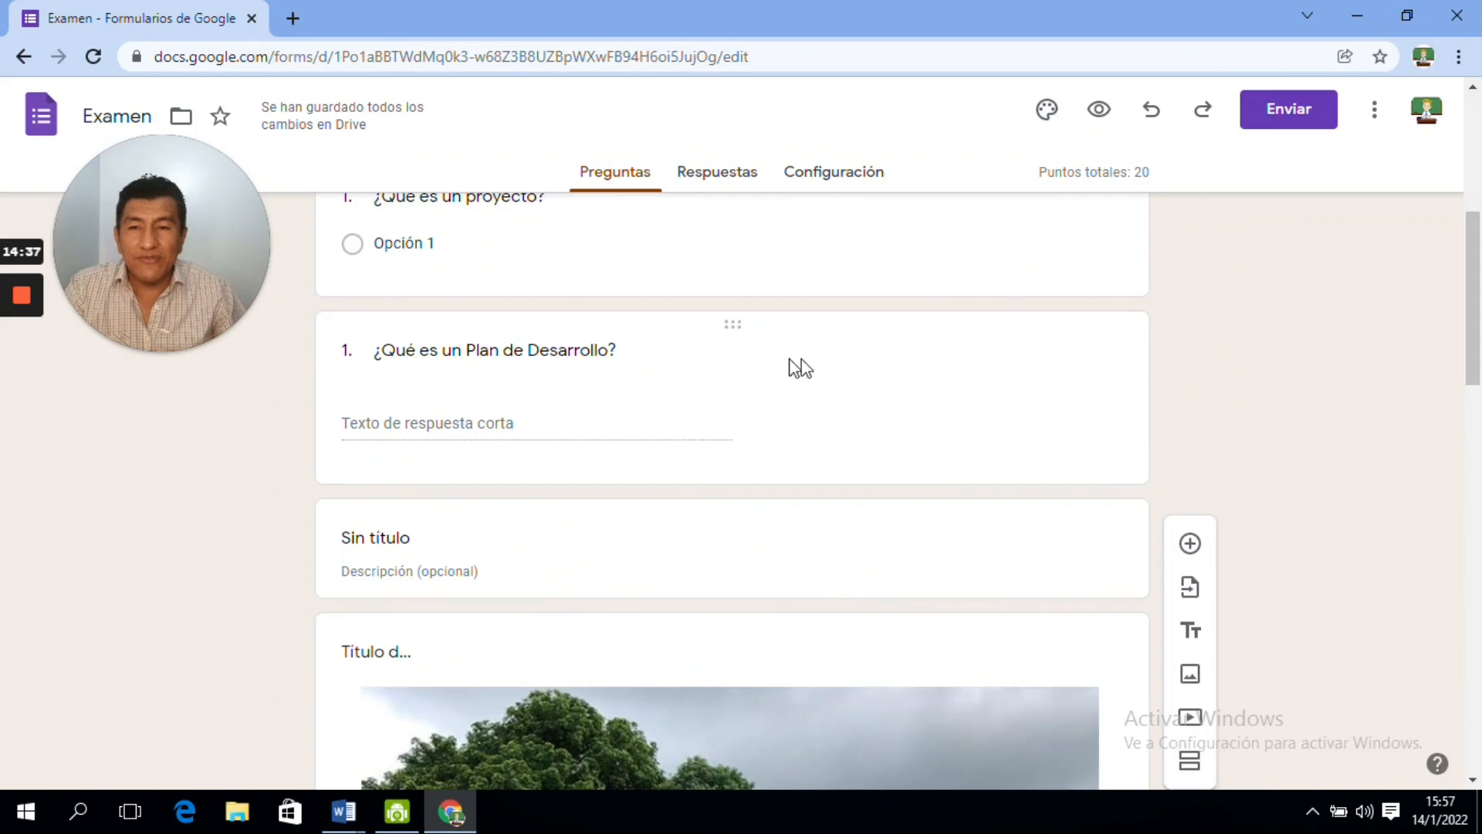
- Delete the imported question "¿Qué es un Plan de Desarrollo?" and the "Sin título" block below it
{"action": "left_click", "coordinate": [792, 368]}
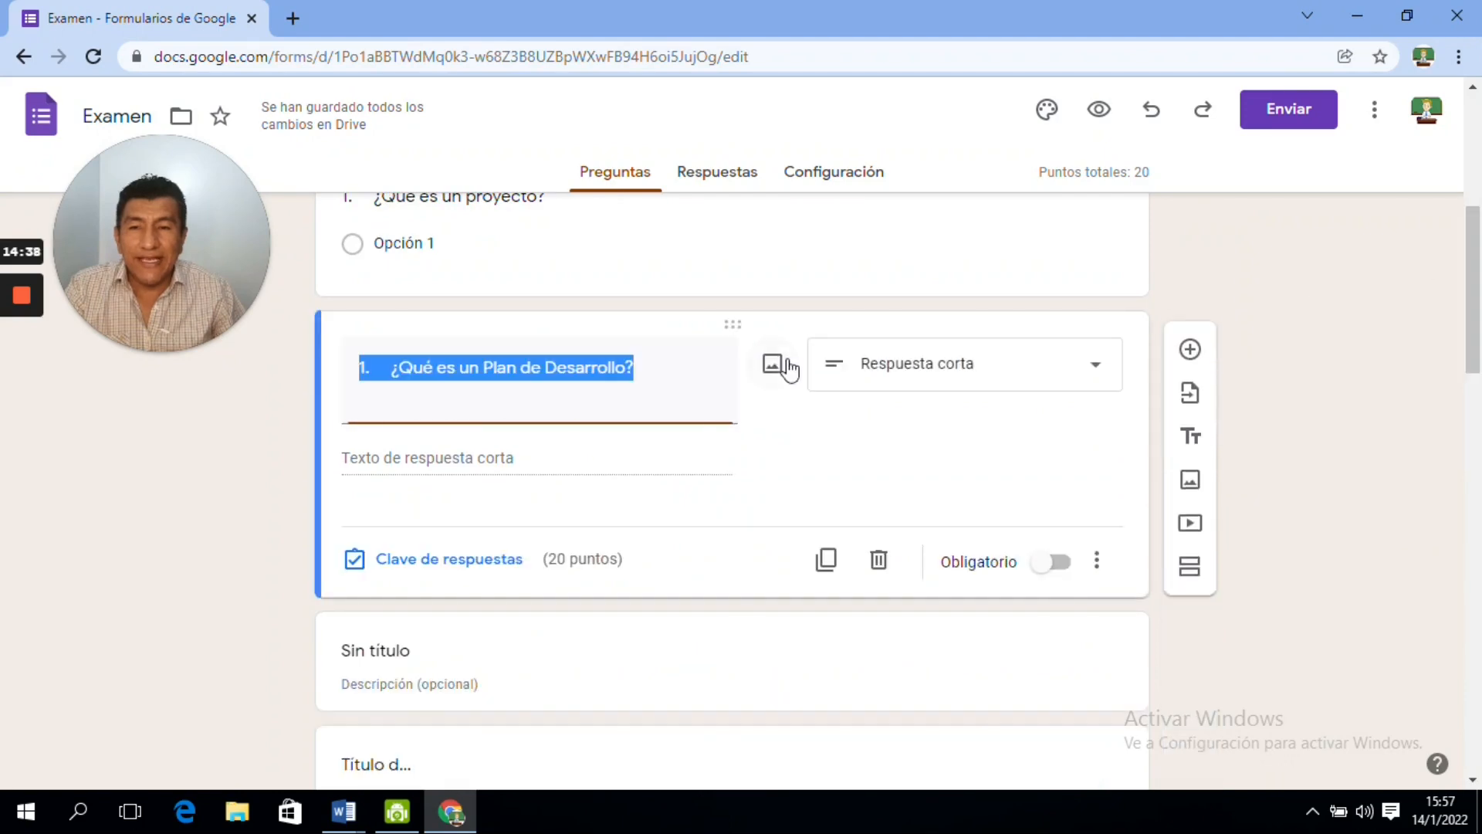
{"action": "left_click", "coordinate": [878, 559]}
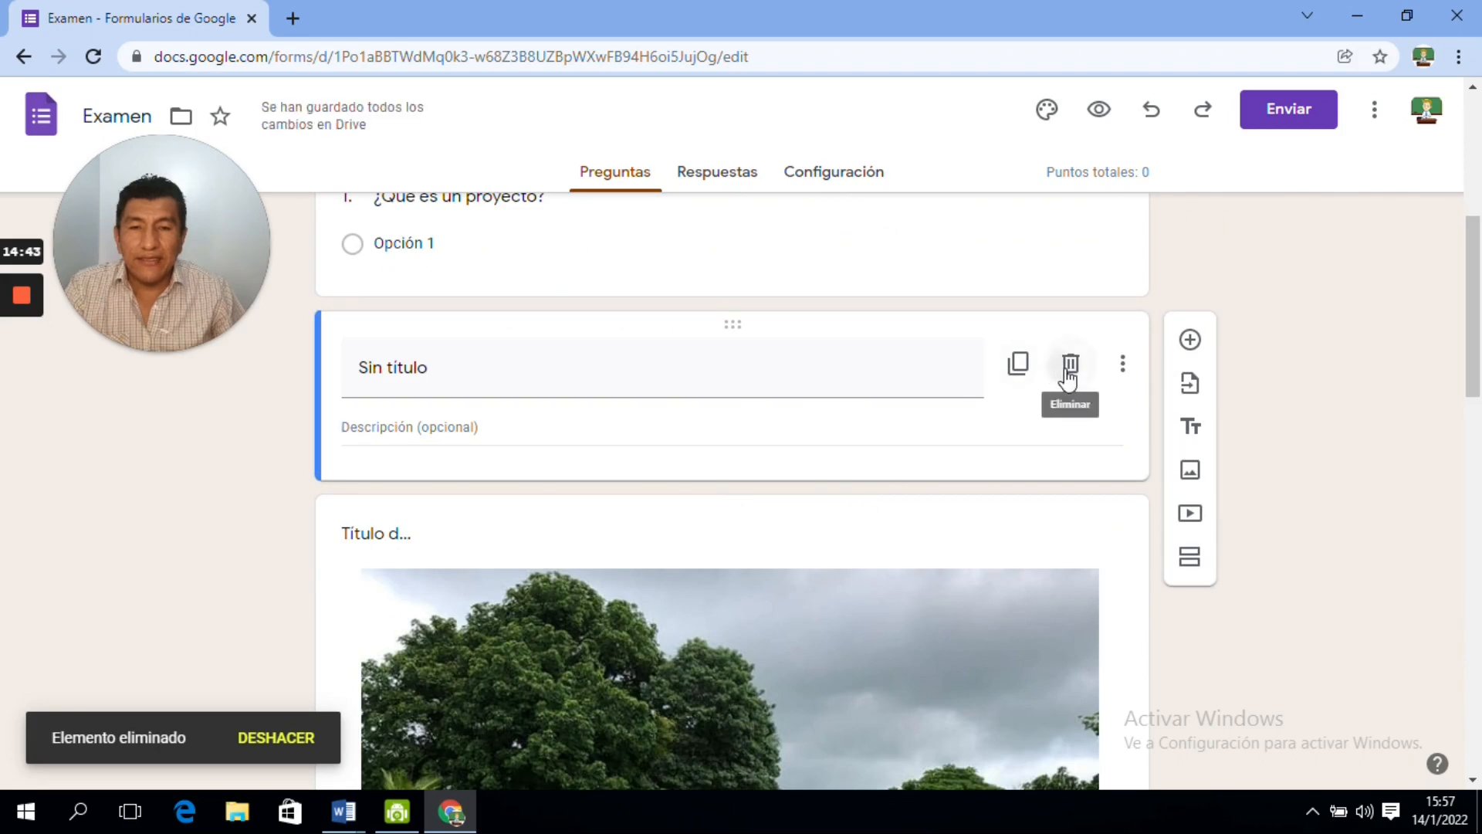
{"action": "left_click", "coordinate": [1070, 362]}
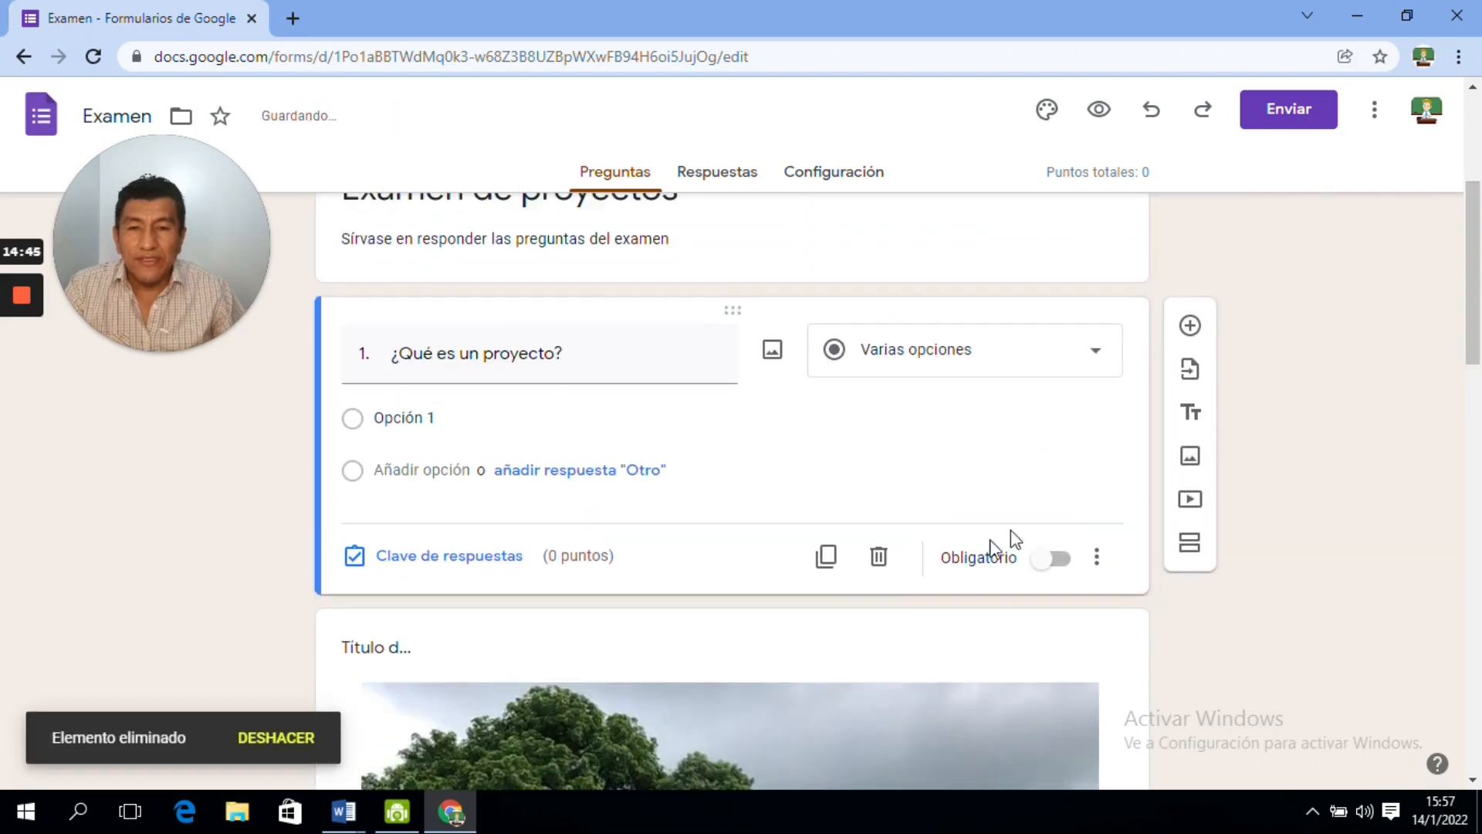
- Delete the question "¿Qué es un proyecto?" and the cornfield image below it from section 1
{"action": "left_click", "coordinate": [879, 557]}
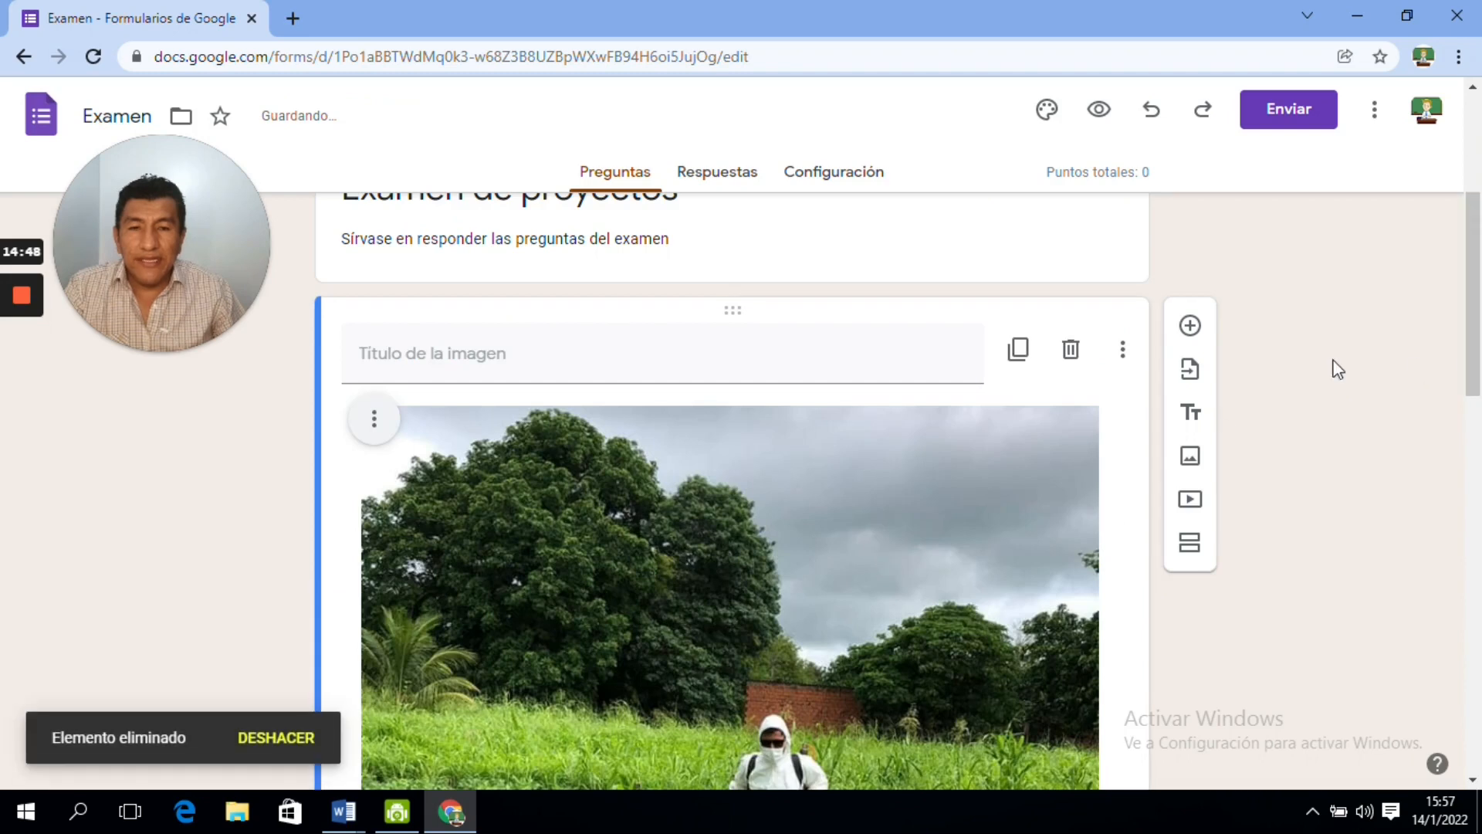
{"action": "left_click", "coordinate": [1068, 352]}
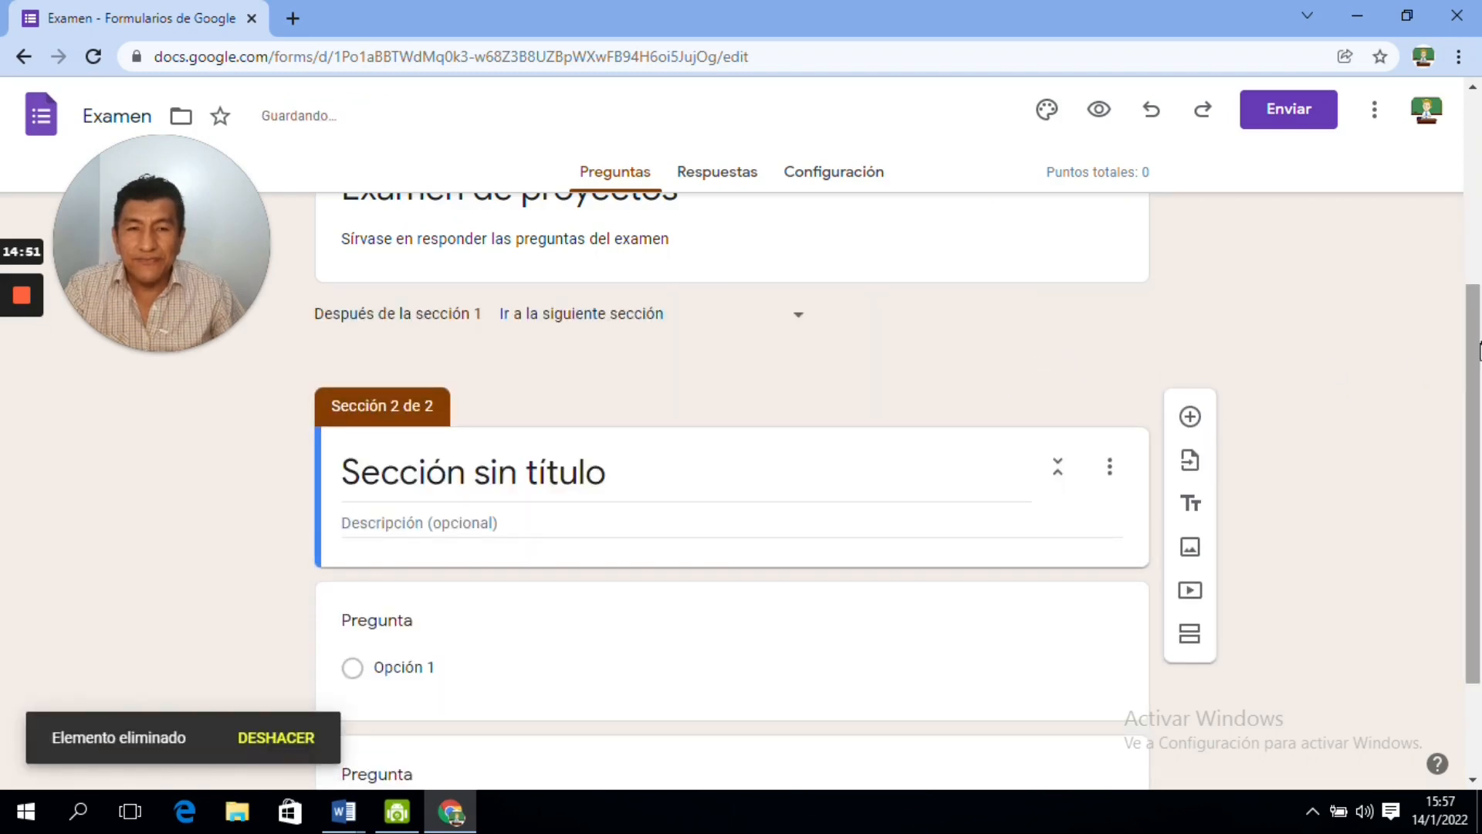
{"action": "scroll", "coordinate": [1031, 382], "scroll_direction": "down", "scroll_amount": 2}
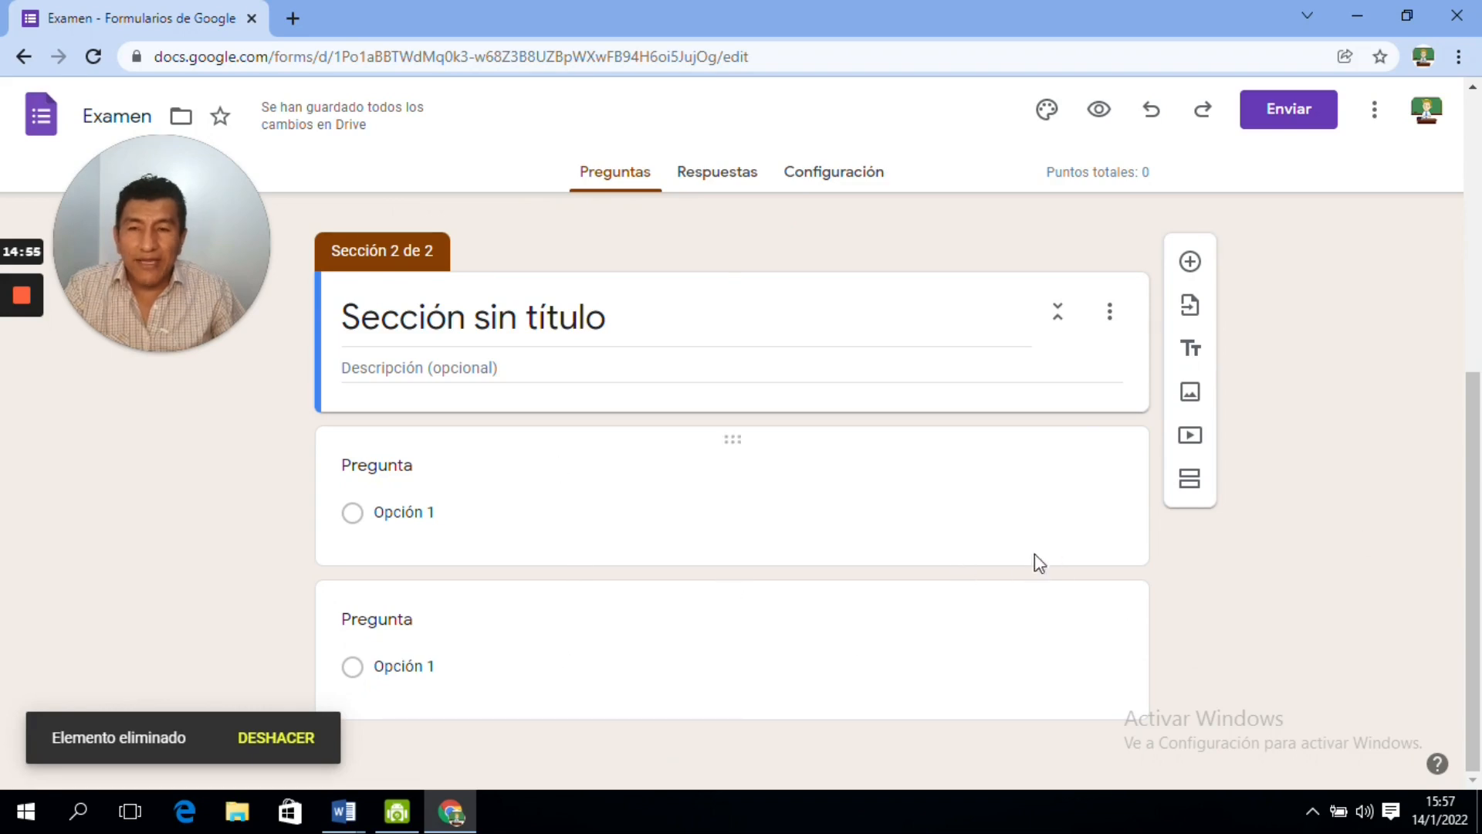
- Add a question titled "Nombre y Apellidos" to section 1, directly below the "Examen de proyectos" header
{"action": "scroll", "coordinate": [1479, 432], "scroll_direction": "up", "scroll_amount": 3}
{"action": "scroll", "coordinate": [1478, 432], "scroll_direction": "up", "scroll_amount": 3}
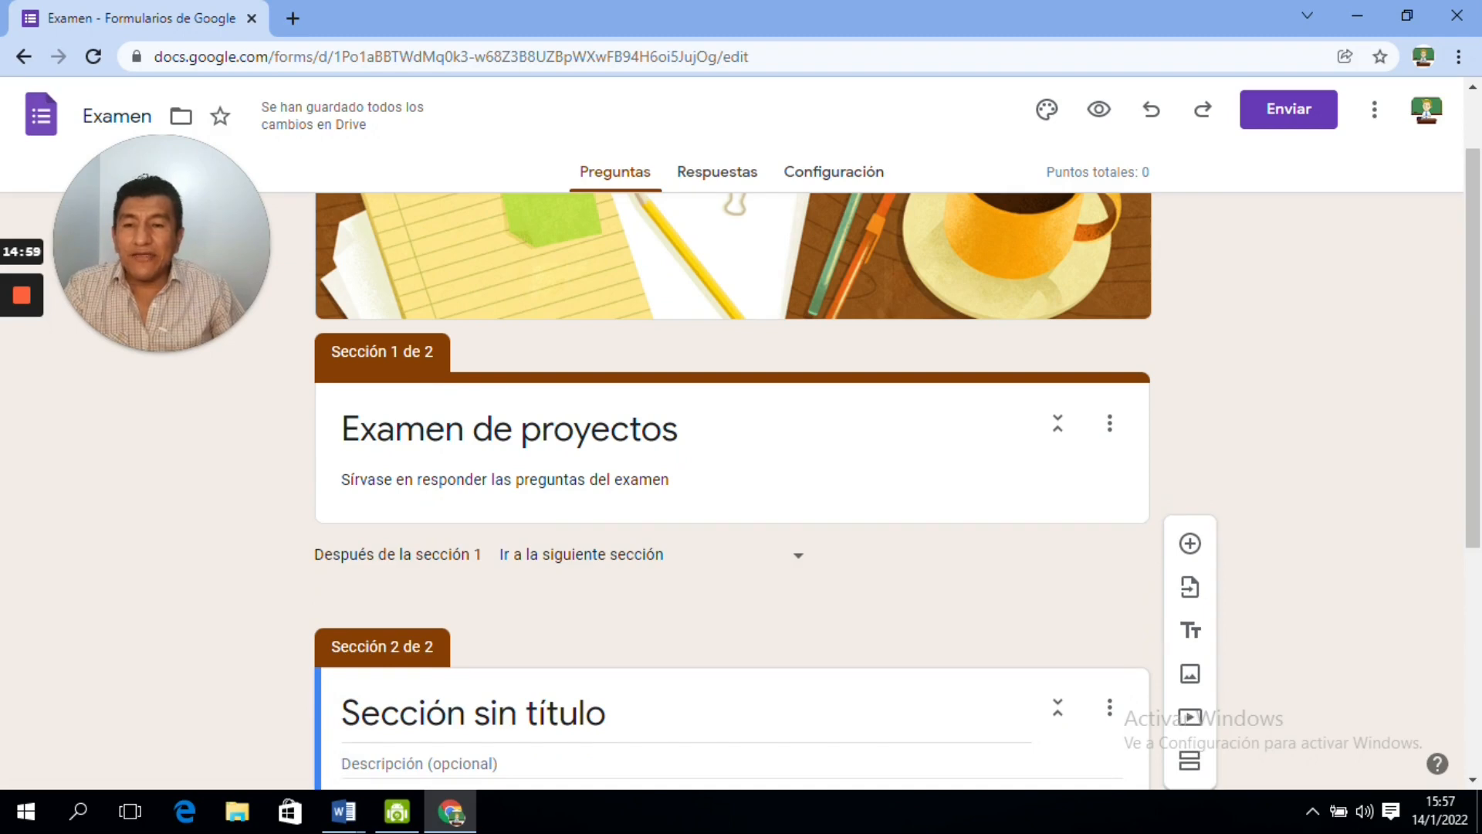
{"action": "left_click", "coordinate": [1027, 482]}
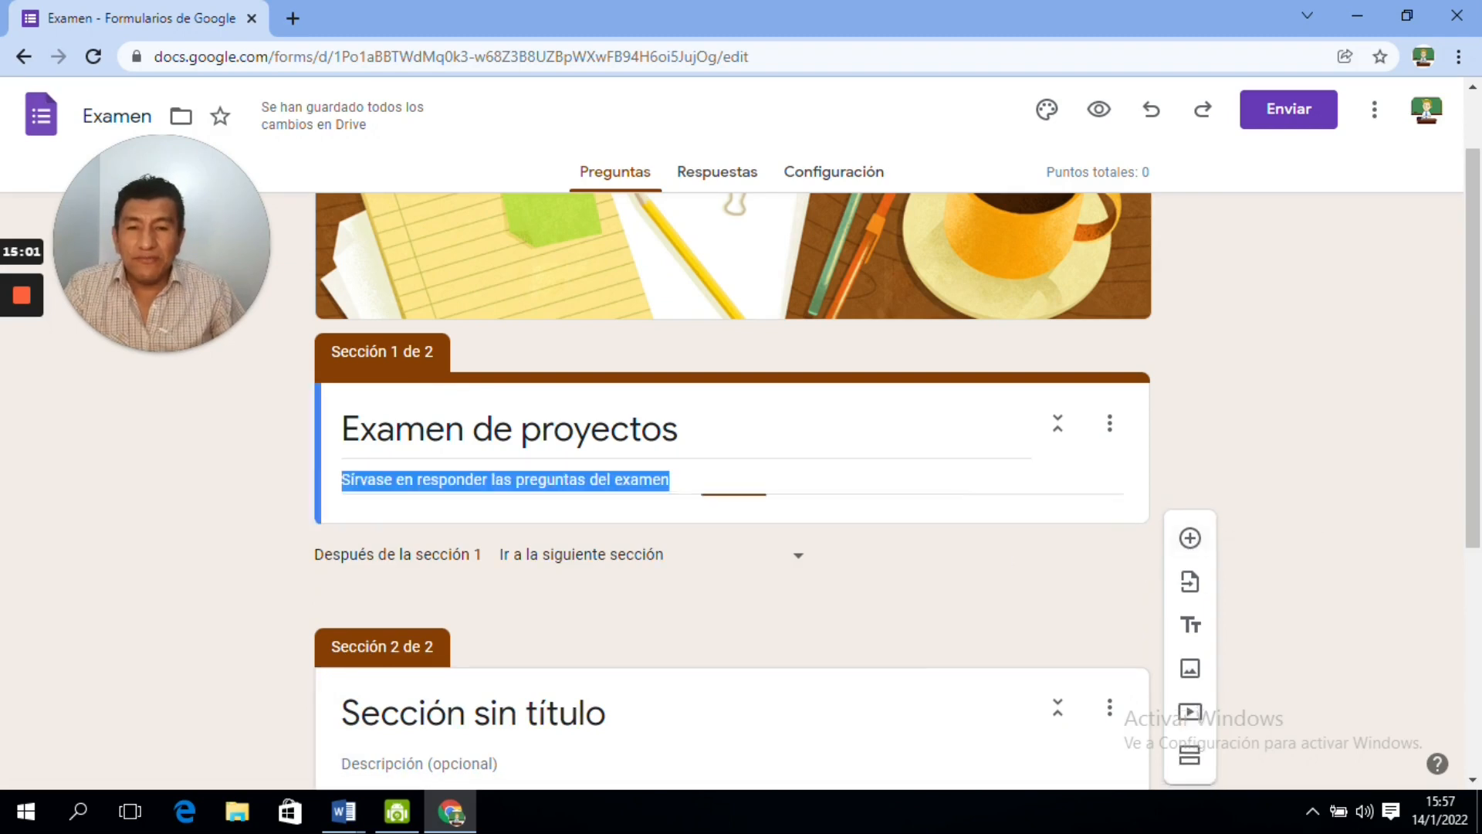
{"action": "left_click", "coordinate": [1190, 365]}
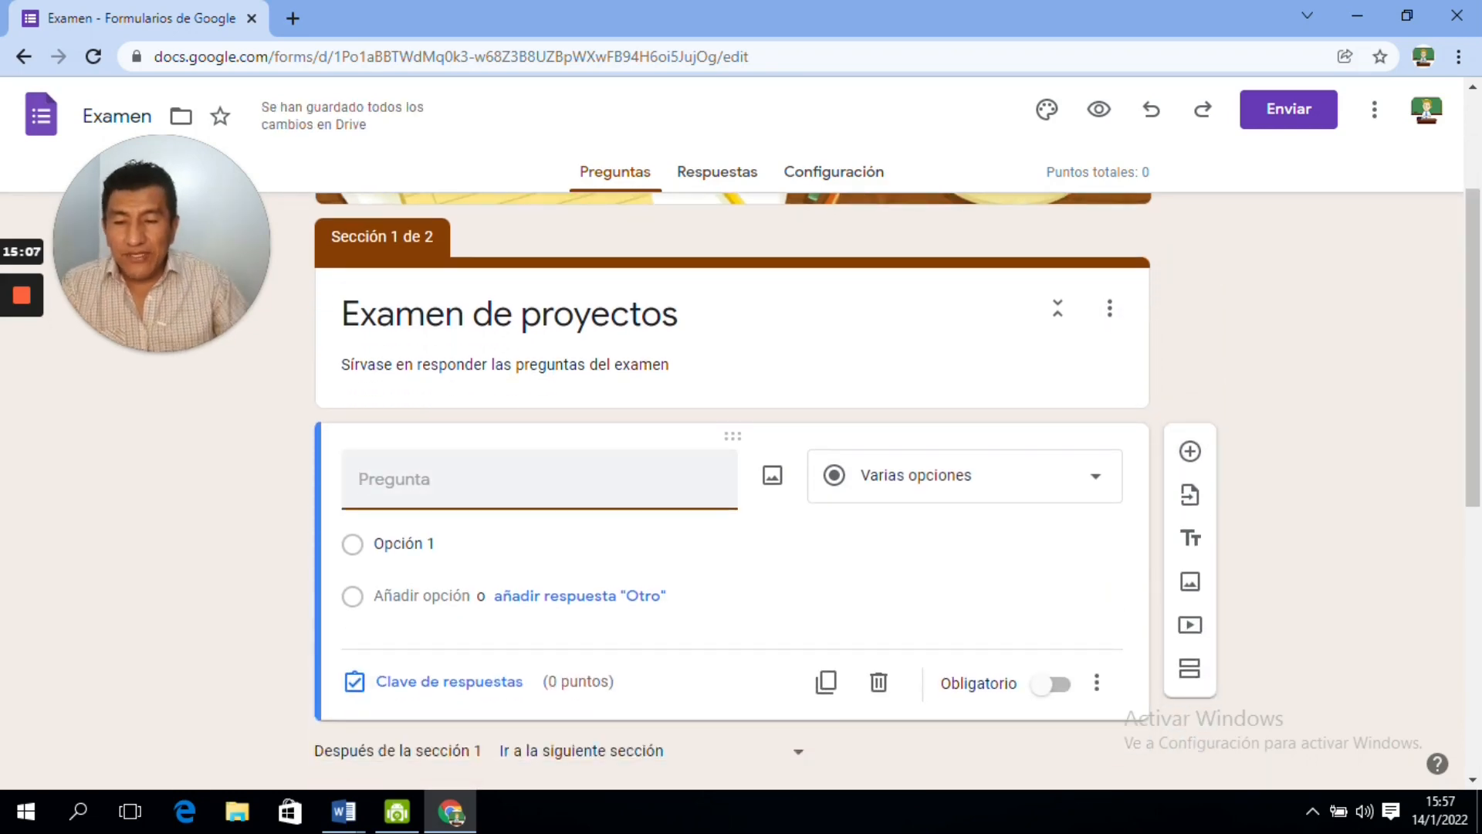
{"action": "type", "text": "Nombre y Ap"}
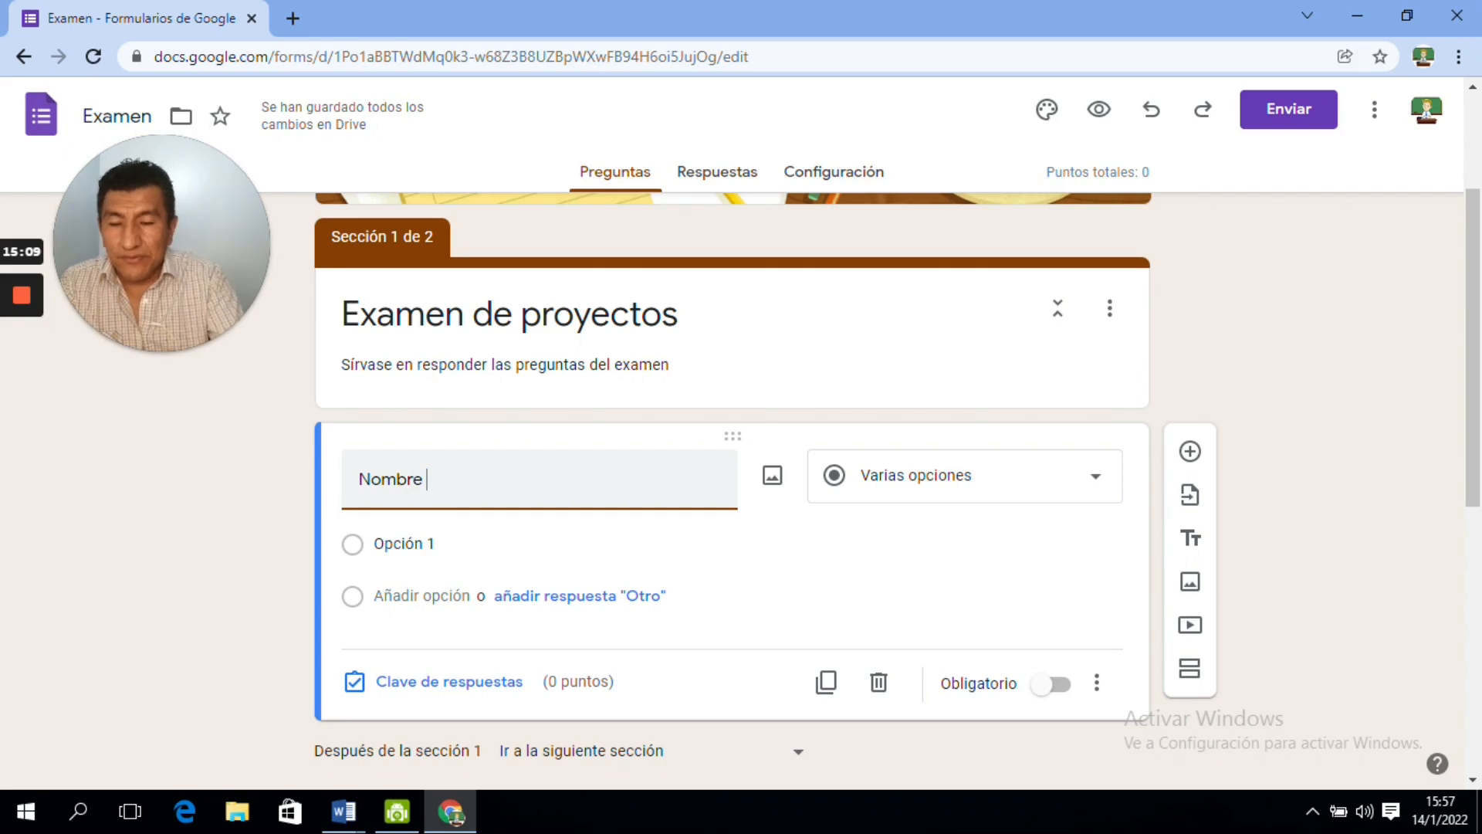
{"action": "type", "text": "idos"}
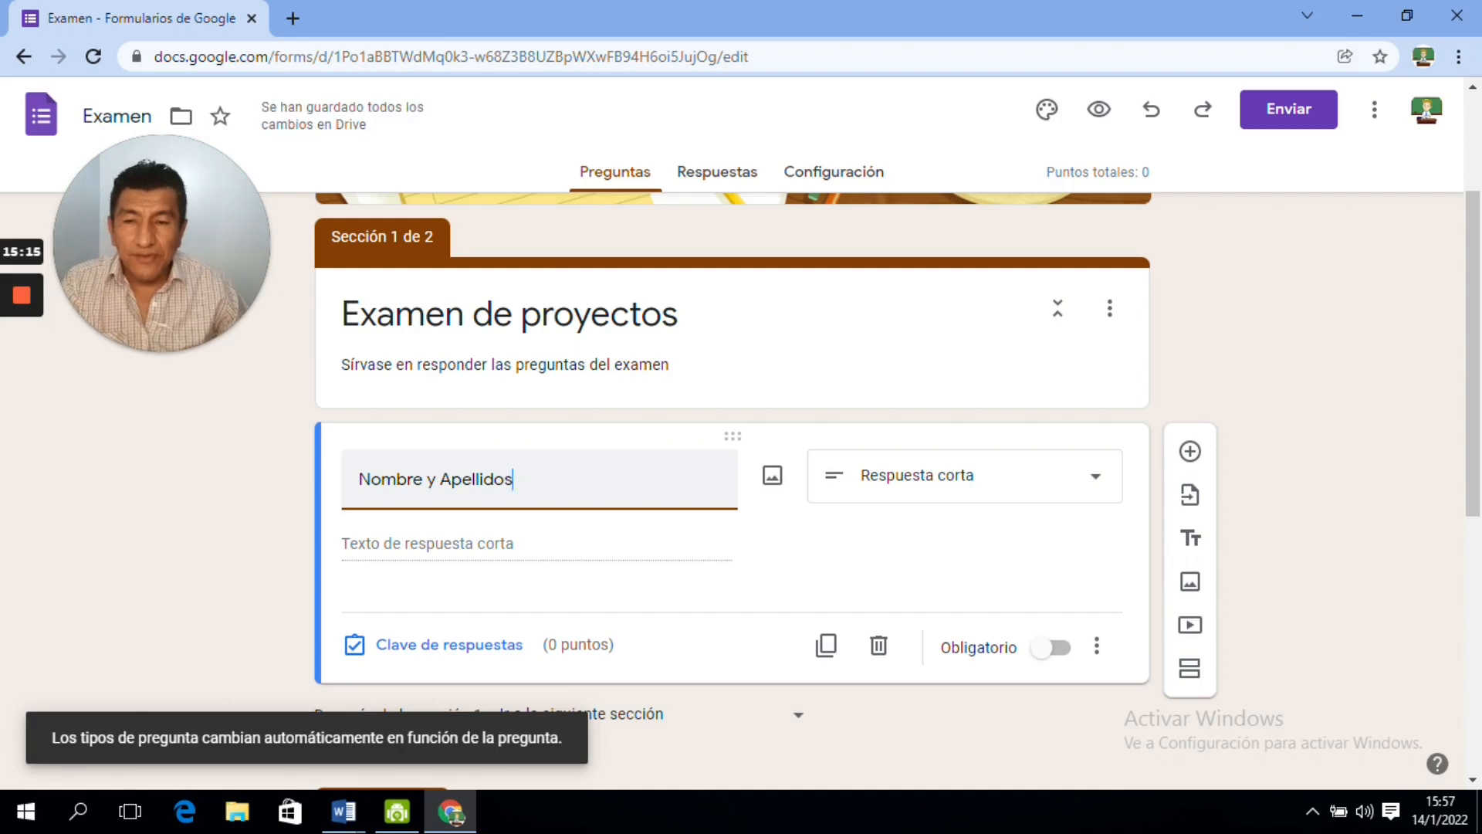
- Review the available question types and choose Respuesta corta for the "Nombre y Apellidos" question
{"action": "left_click", "coordinate": [1097, 479]}
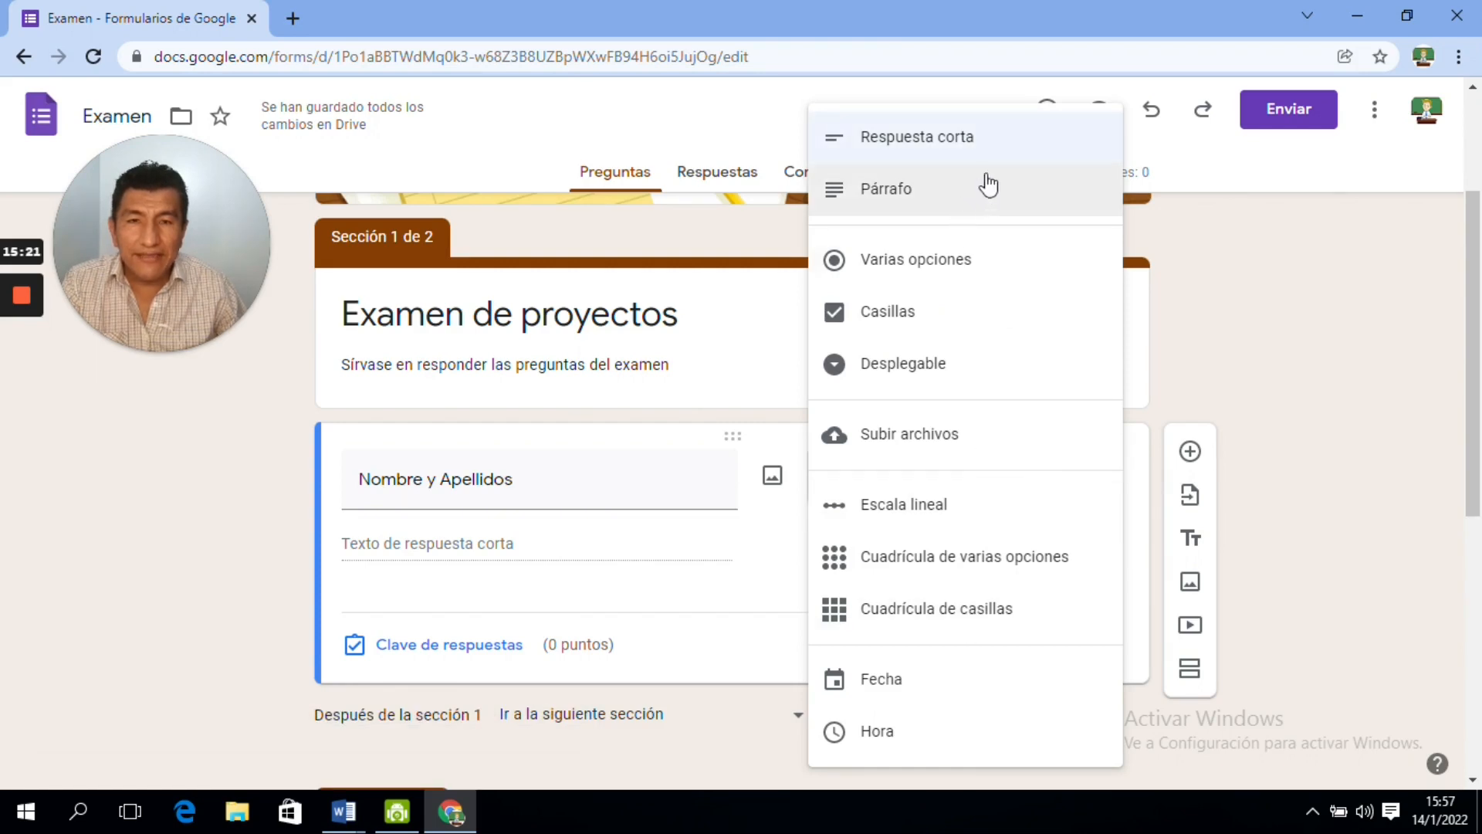
{"action": "left_click", "coordinate": [1305, 405]}
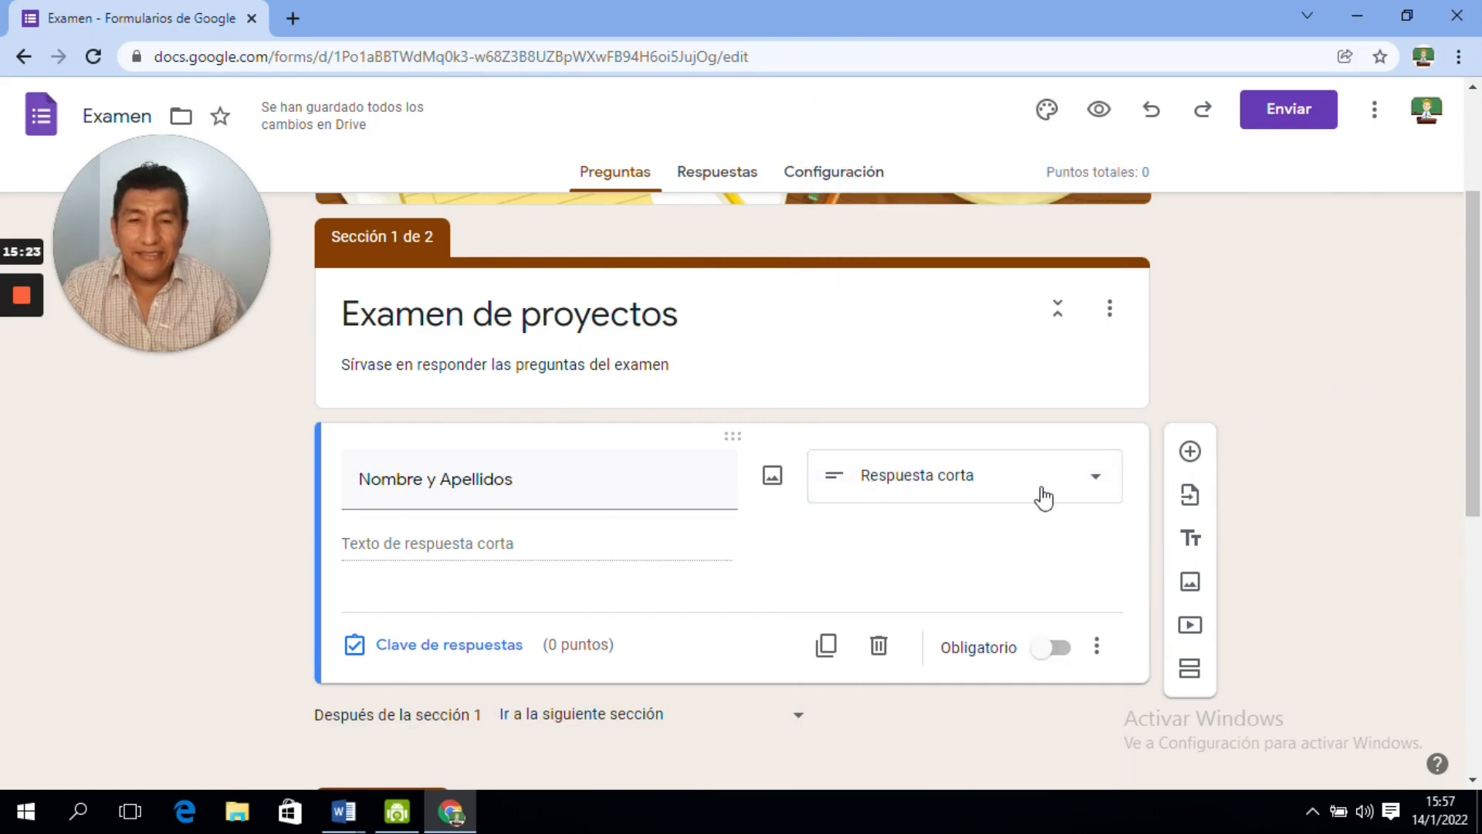
{"action": "left_click", "coordinate": [1096, 486]}
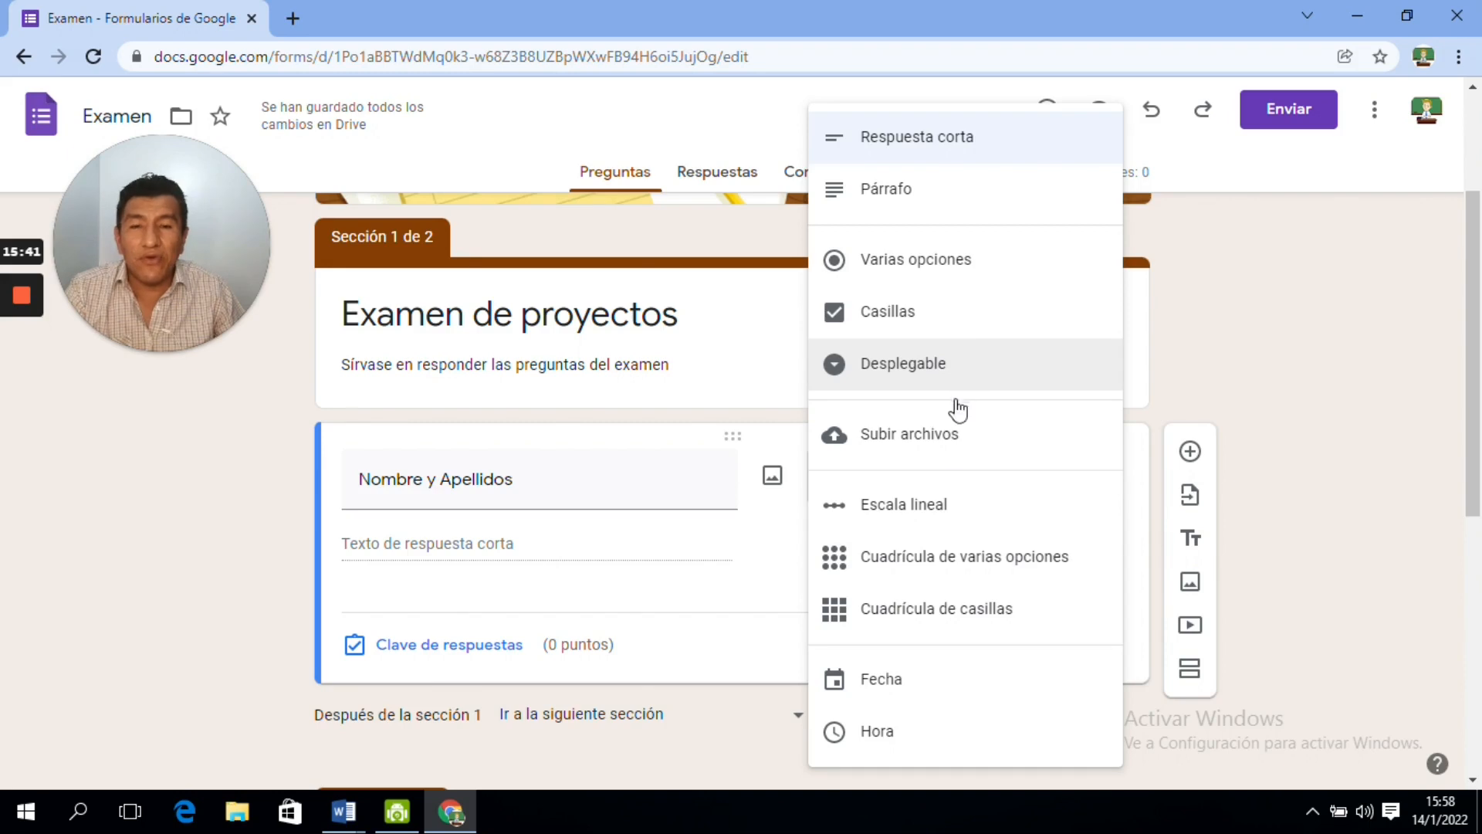
{"action": "left_click", "coordinate": [1303, 386]}
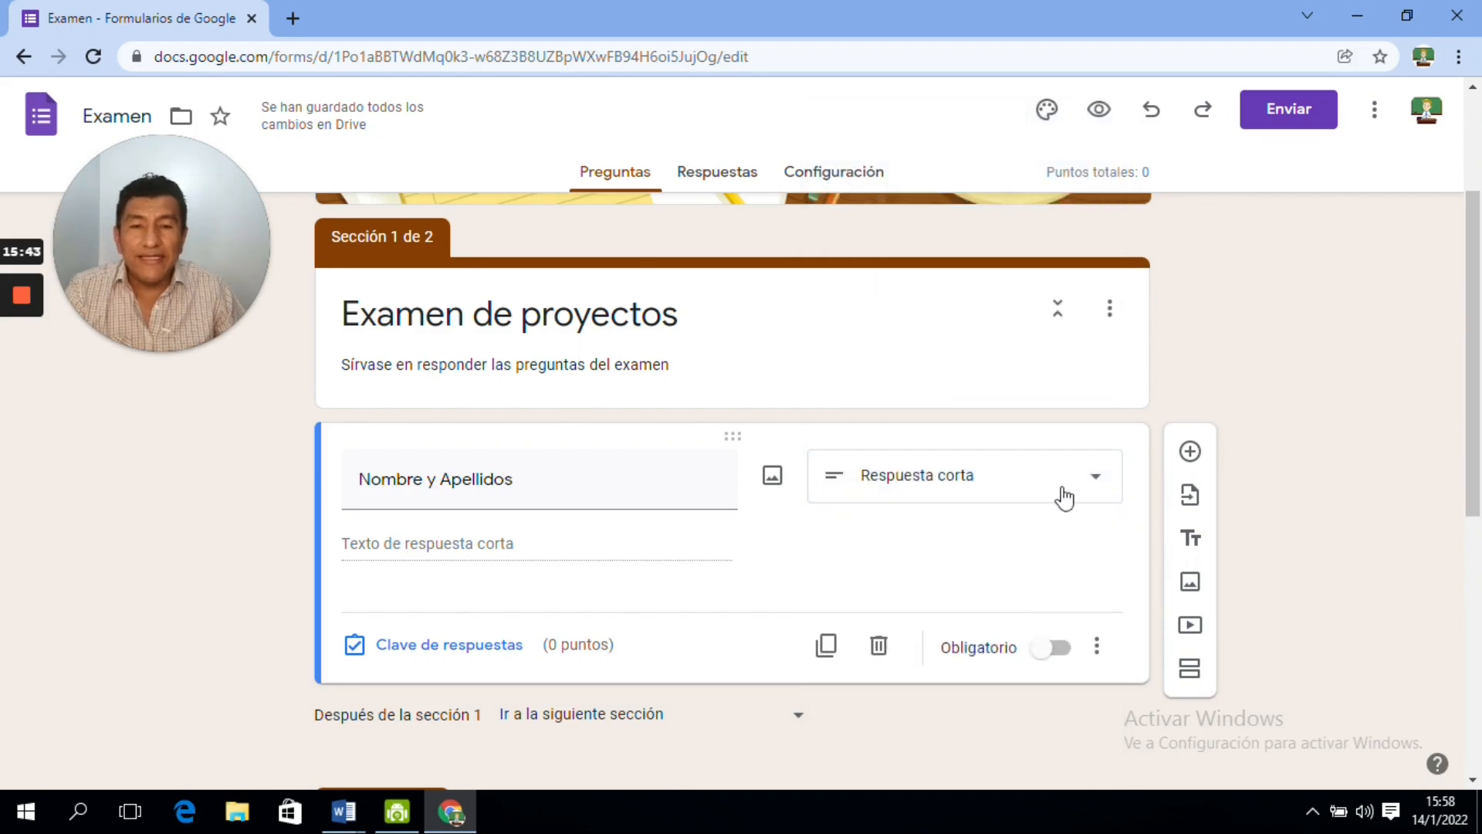
{"action": "left_click", "coordinate": [1095, 478]}
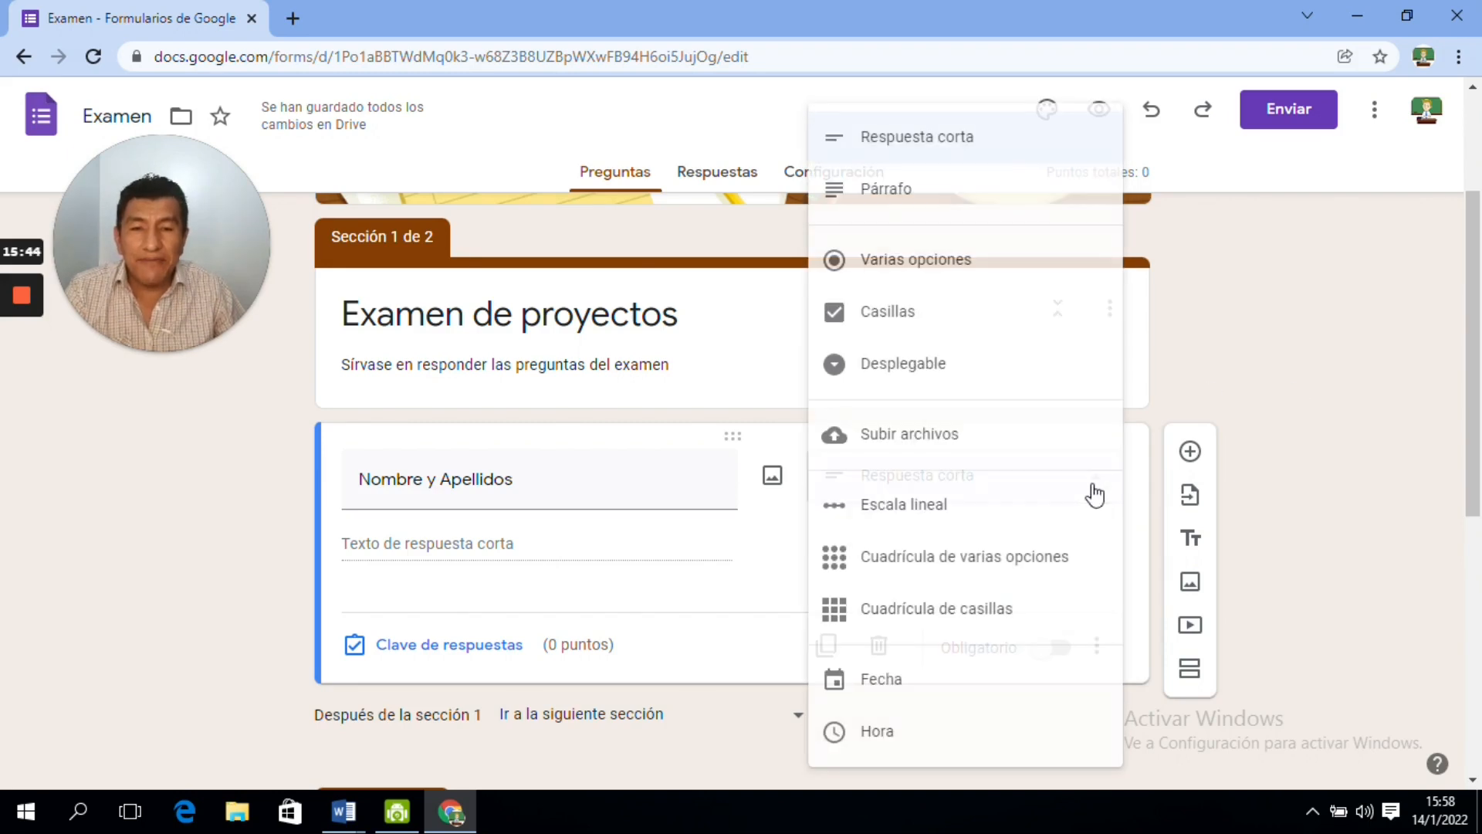
{"action": "left_click", "coordinate": [957, 142]}
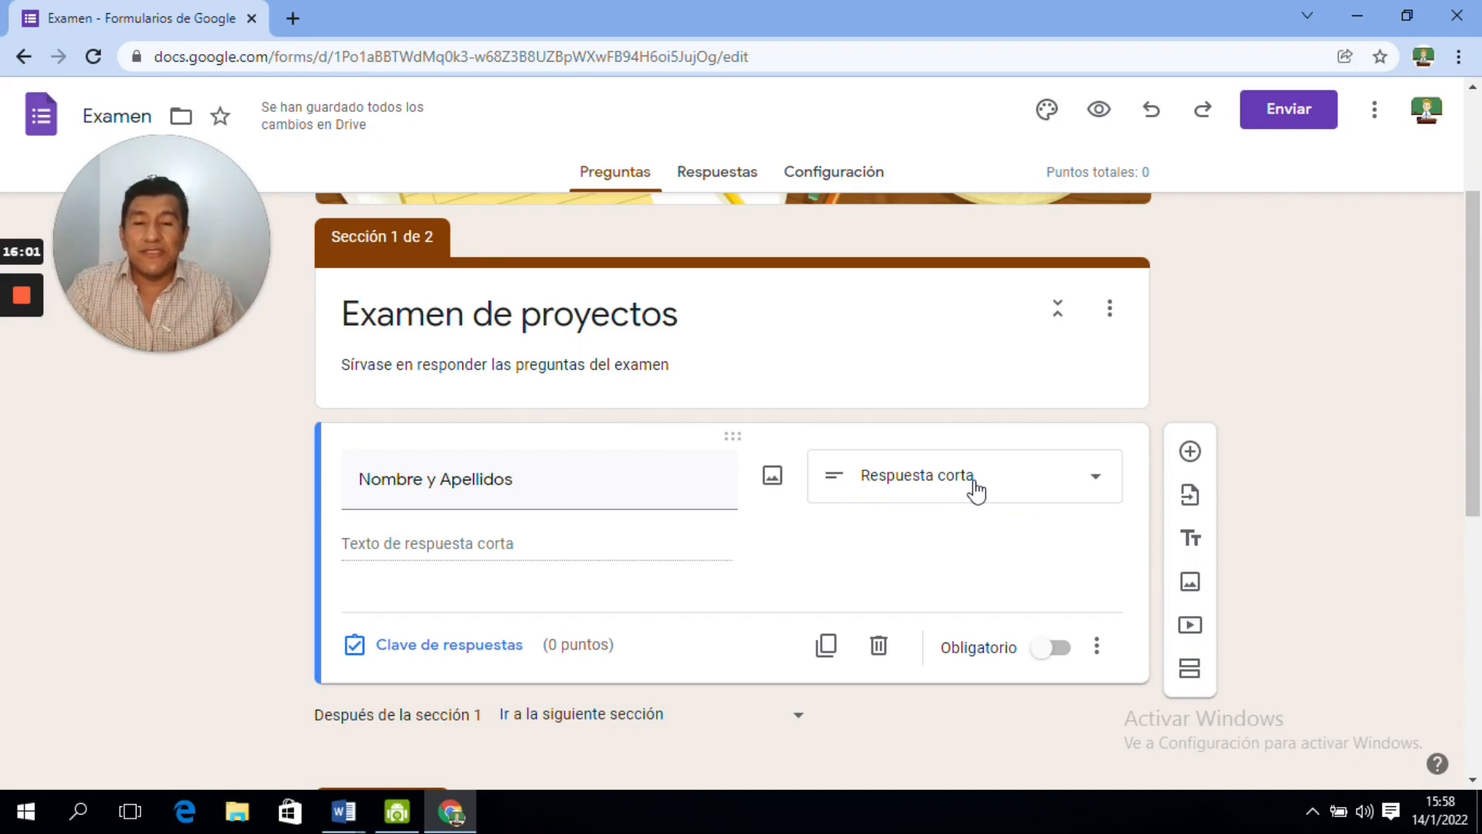
- Duplicate the "Nombre y Apellidos" question and retitle the copy "Curso"
{"action": "left_click_drag", "start_coordinate": [1480, 407], "coordinate": [1480, 448]}
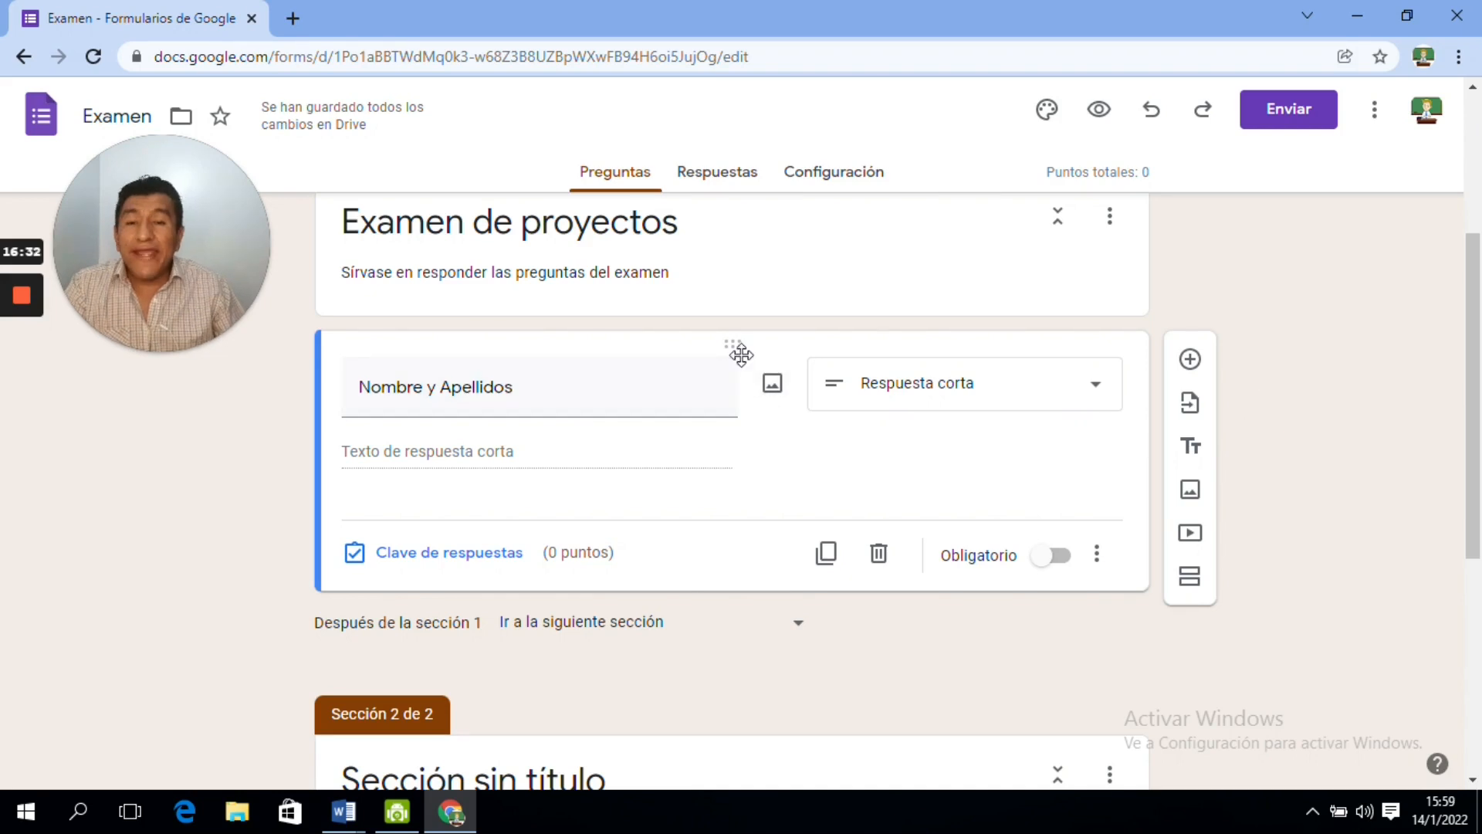
{"action": "left_click", "coordinate": [827, 568]}
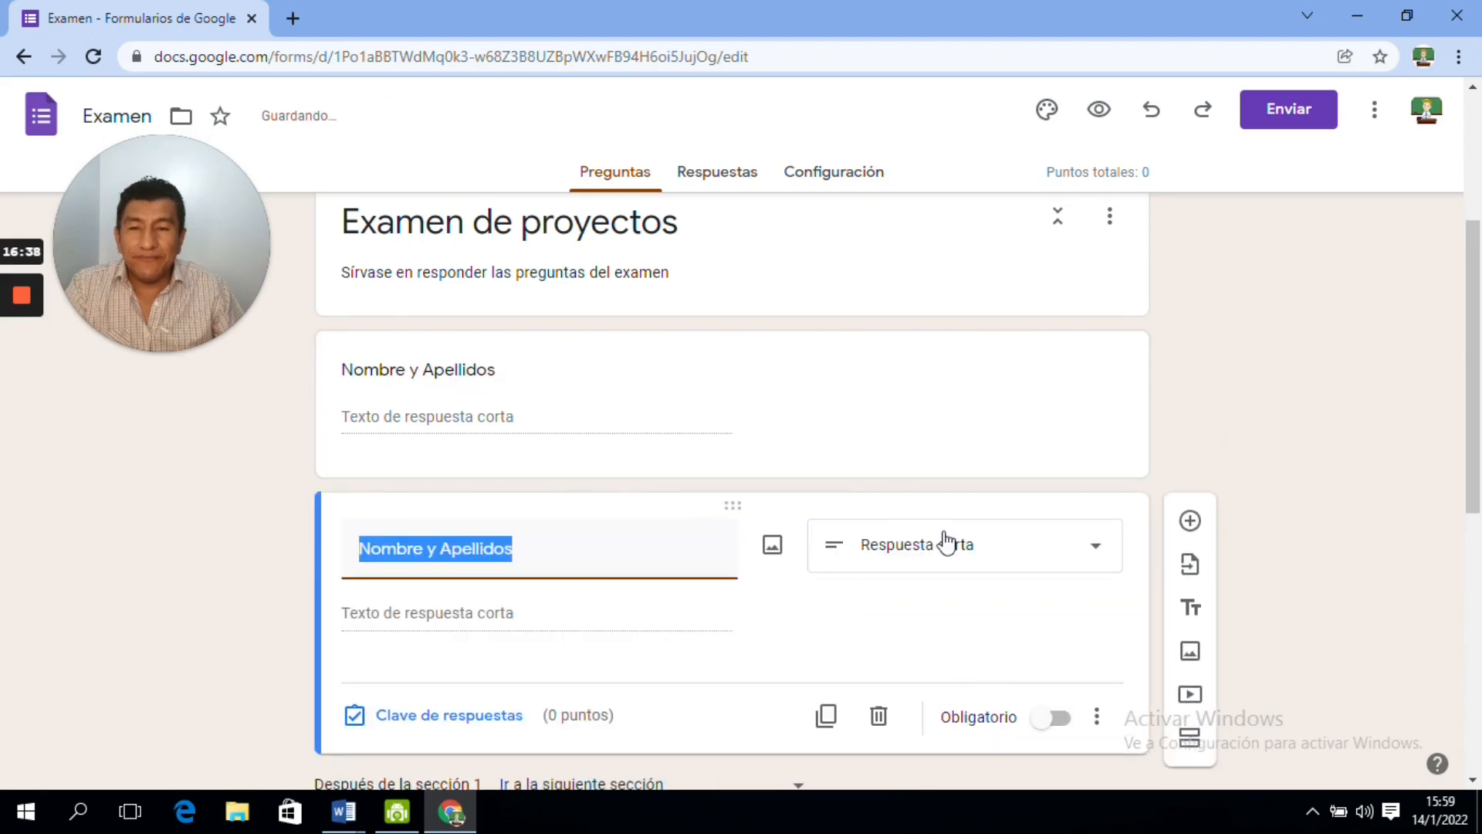
{"action": "scroll", "coordinate": [1477, 382], "scroll_direction": "down", "scroll_amount": 1}
{"action": "left_click_drag", "start_coordinate": [1478, 382], "coordinate": [1478, 406]}
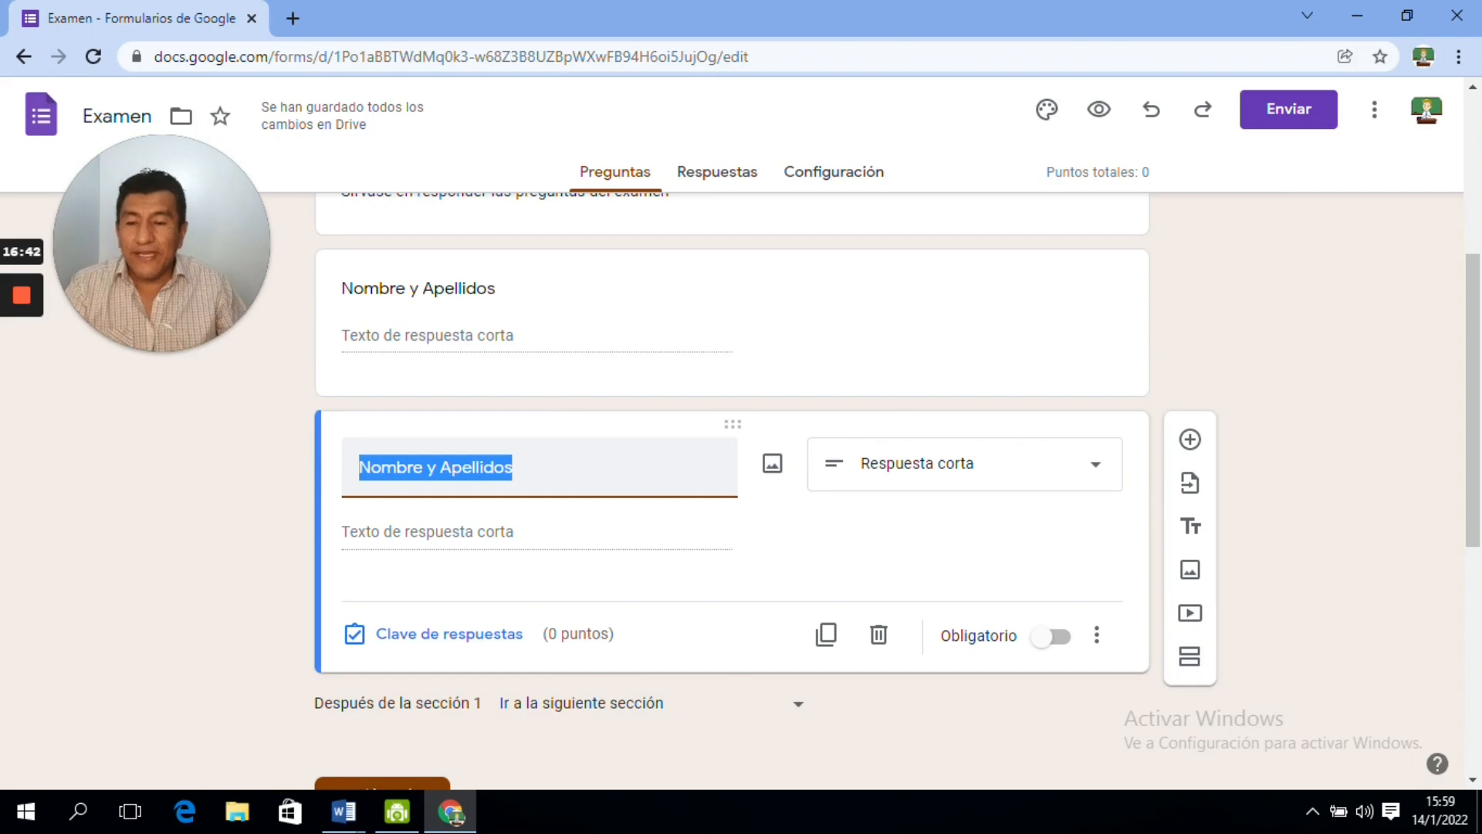
{"action": "type", "text": "Curso"}
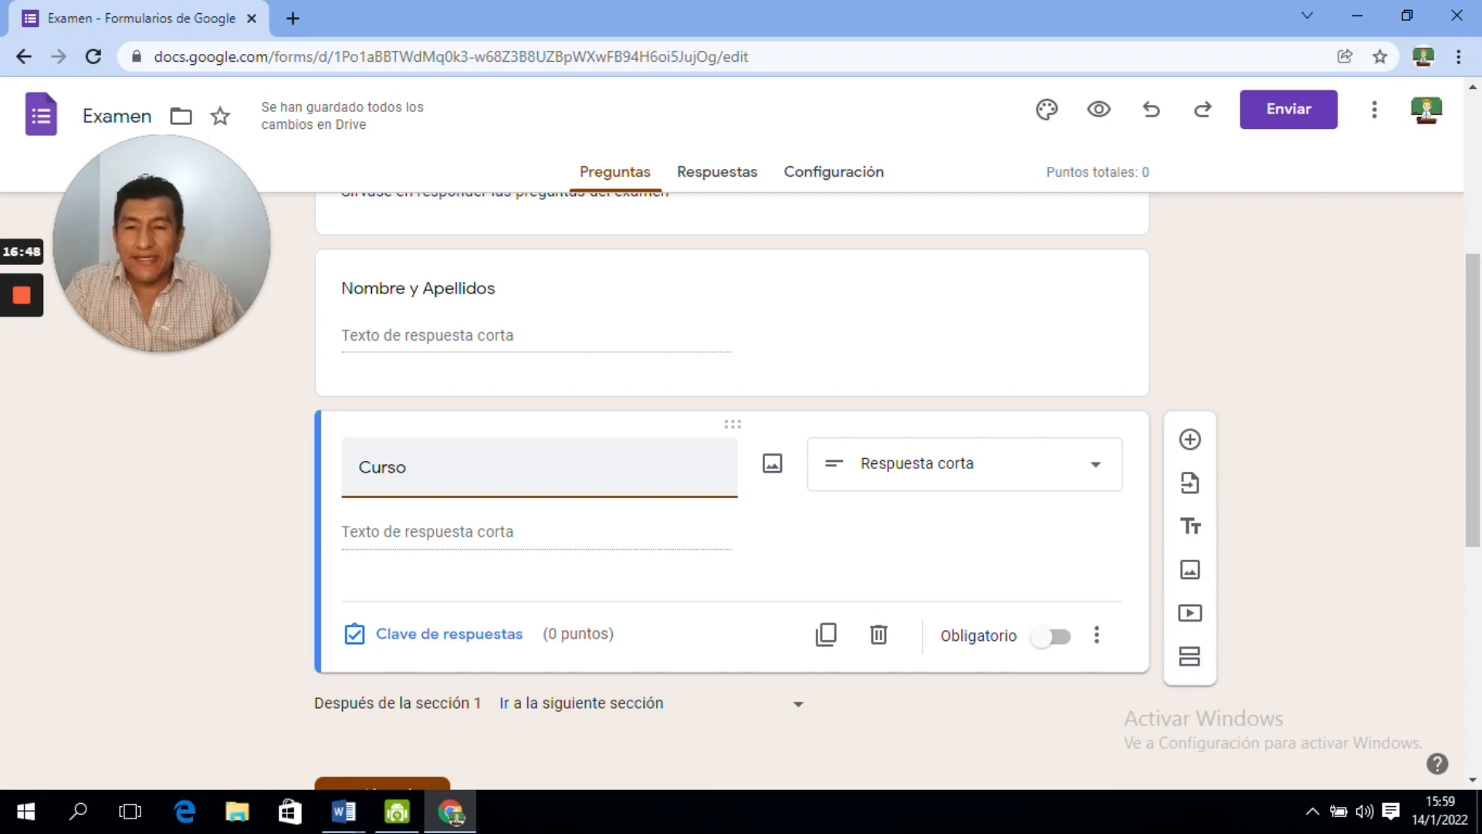
{"action": "left_click", "coordinate": [1293, 354]}
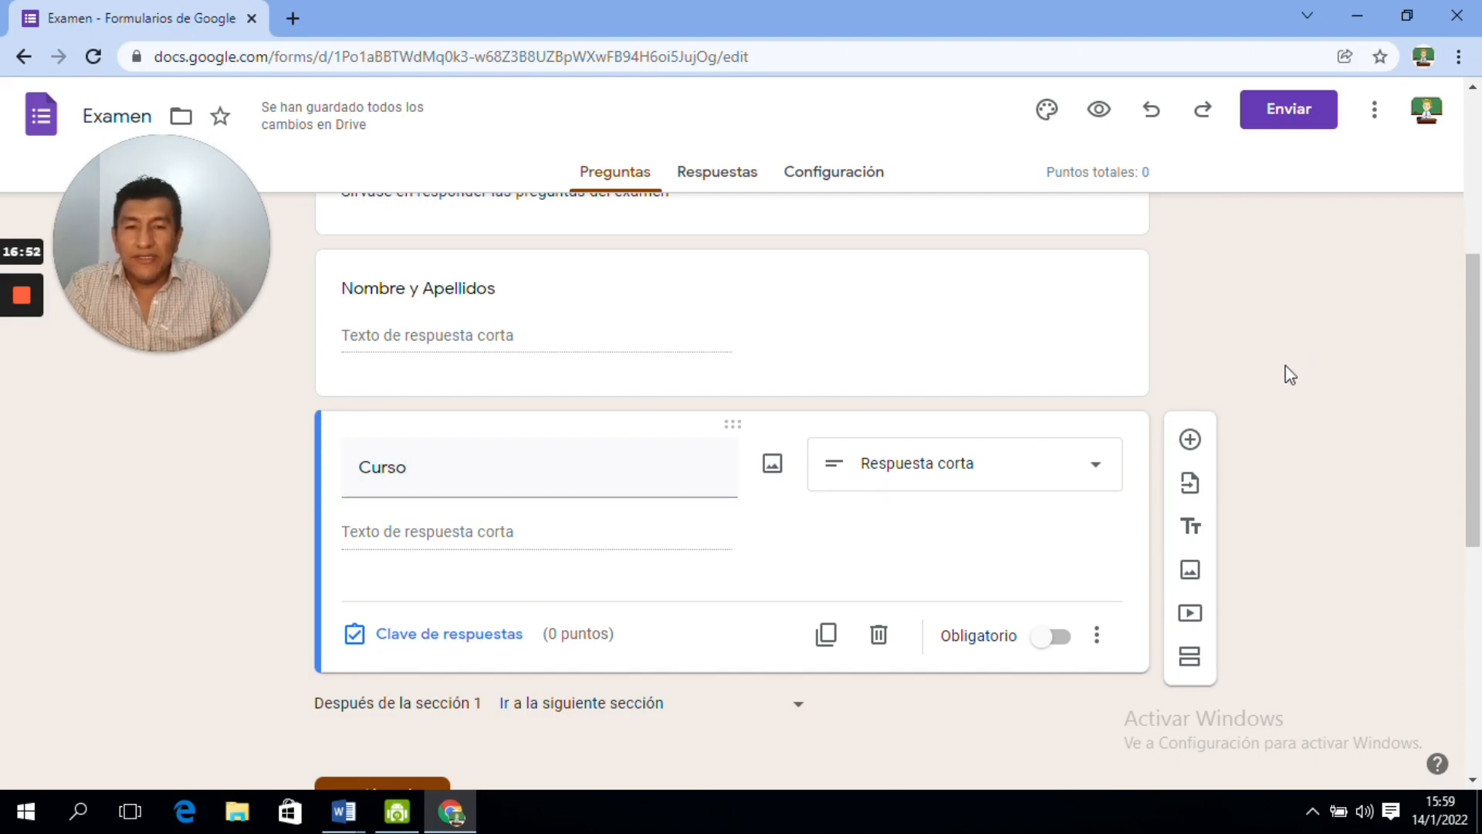
- Switch to the Word document Documento1 and copy its first question, "¿Qué es un proyecto?"
{"action": "scroll", "coordinate": [1475, 376], "scroll_direction": "up", "scroll_amount": 1}
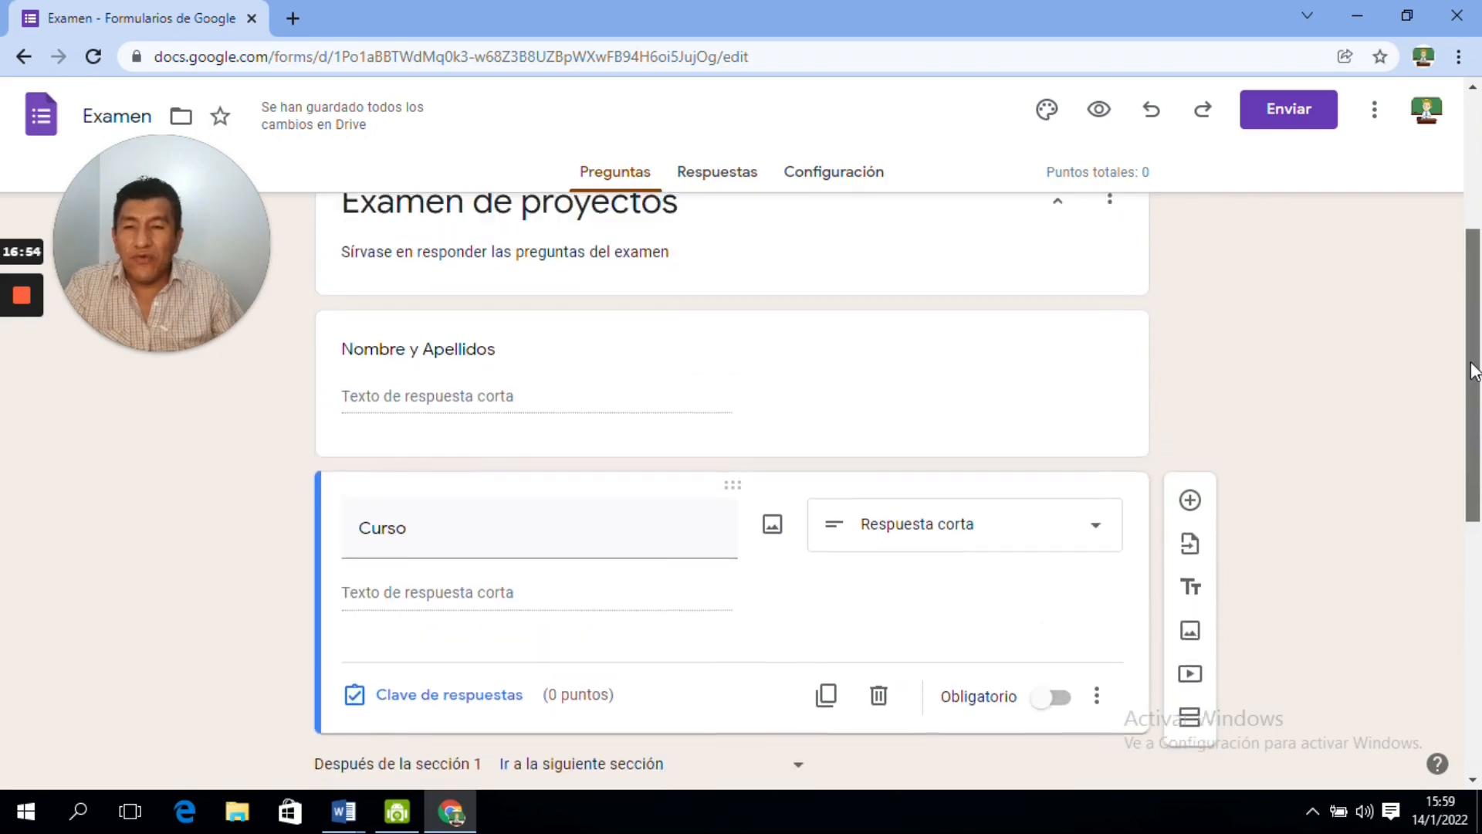
{"action": "scroll", "coordinate": [1474, 376], "scroll_direction": "up", "scroll_amount": 1}
{"action": "scroll", "coordinate": [1475, 376], "scroll_direction": "down", "scroll_amount": 1}
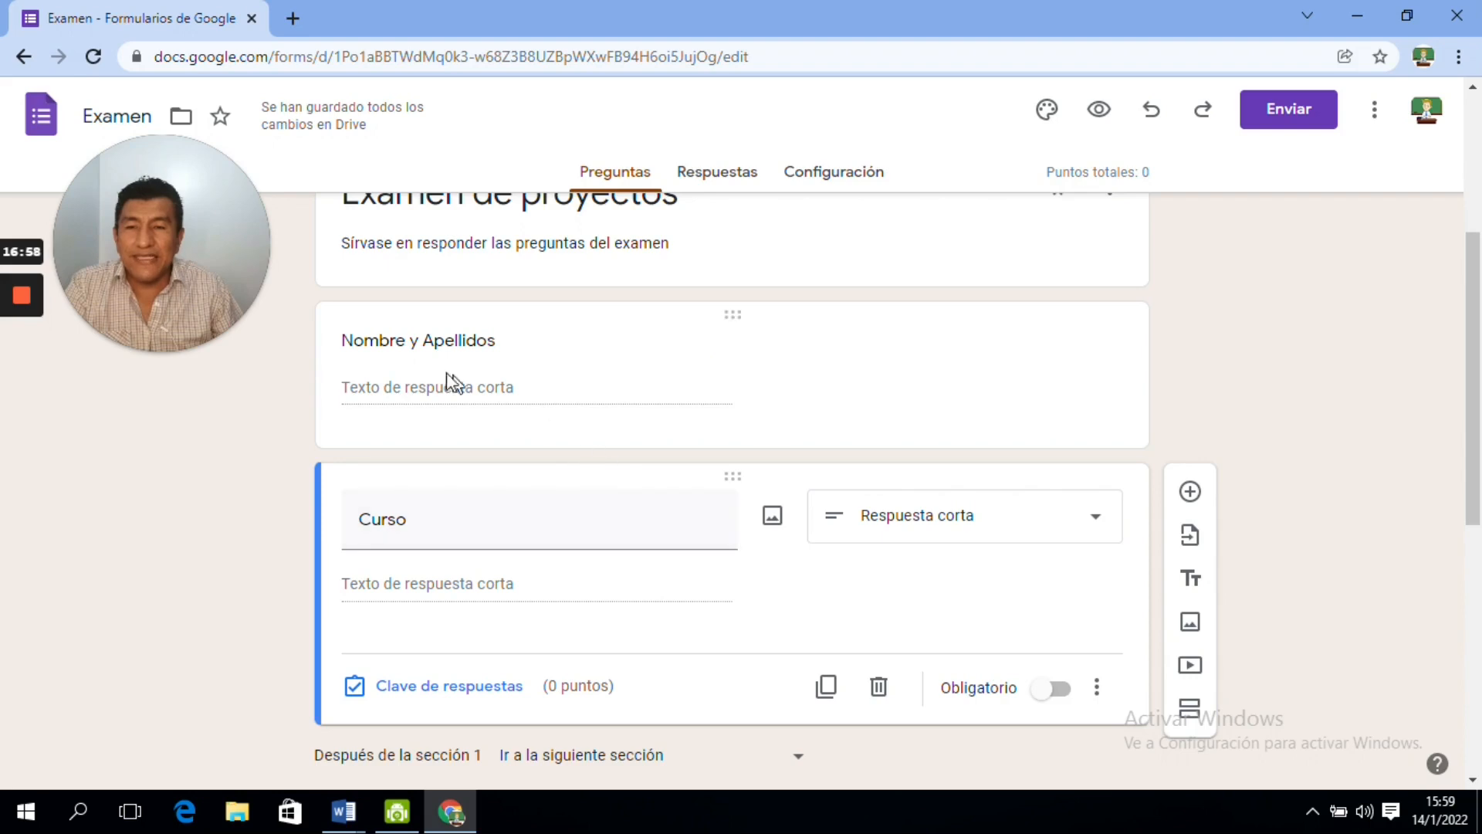
{"action": "left_click_drag", "start_coordinate": [1476, 413], "coordinate": [1478, 660]}
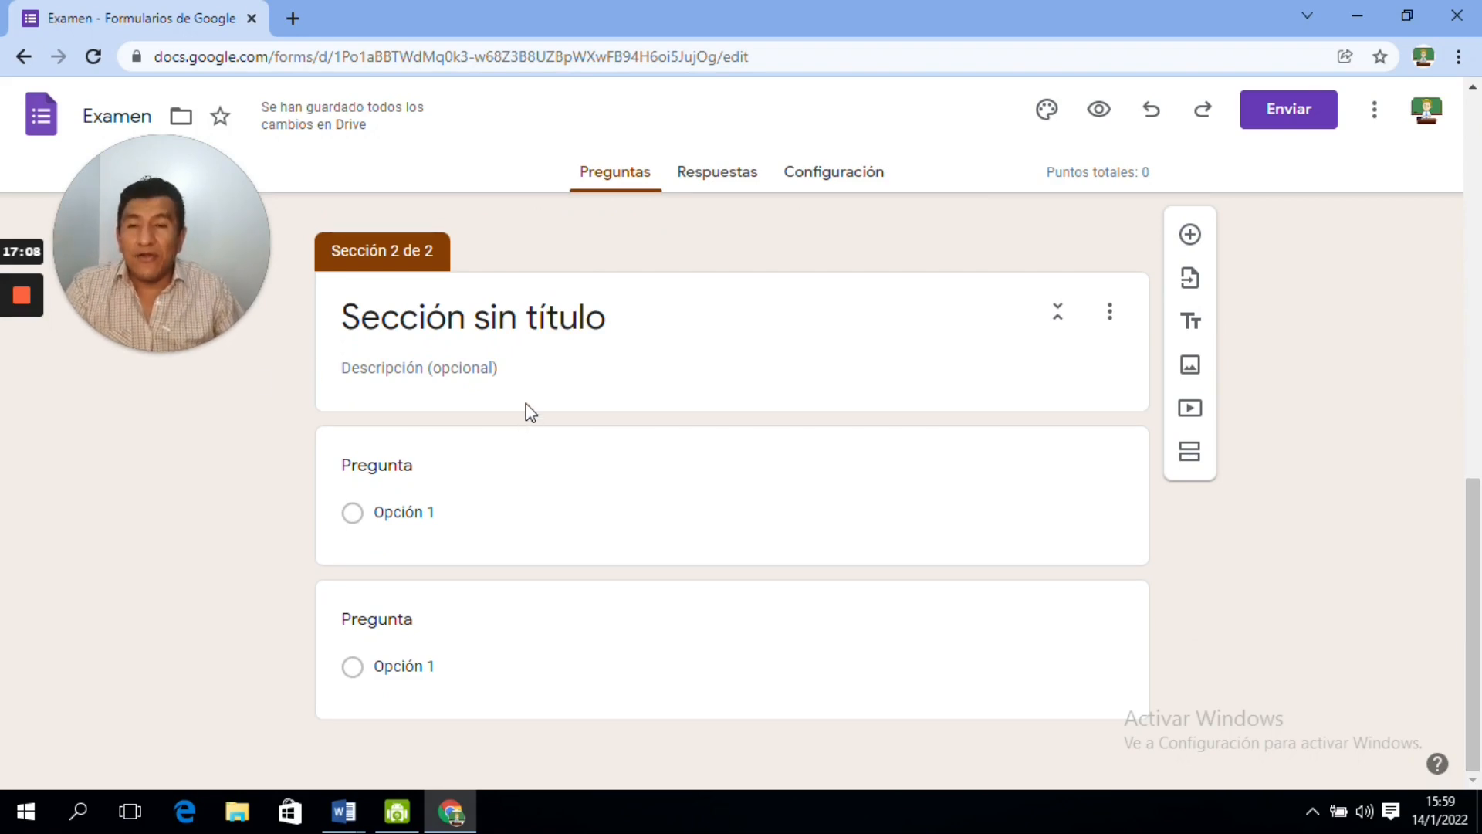
{"action": "mouse_move", "coordinate": [374, 794]}
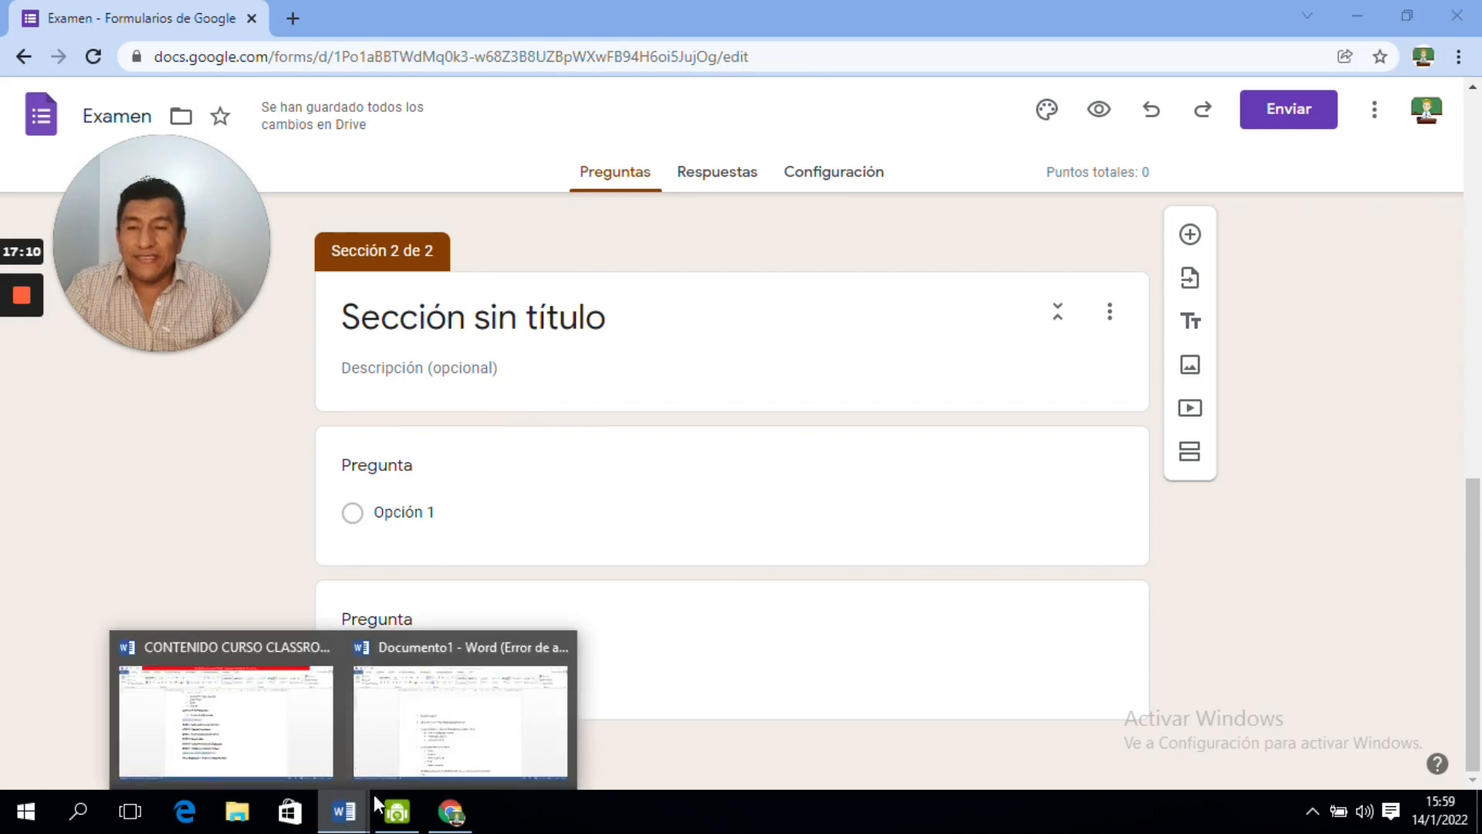
{"action": "left_click", "coordinate": [454, 750]}
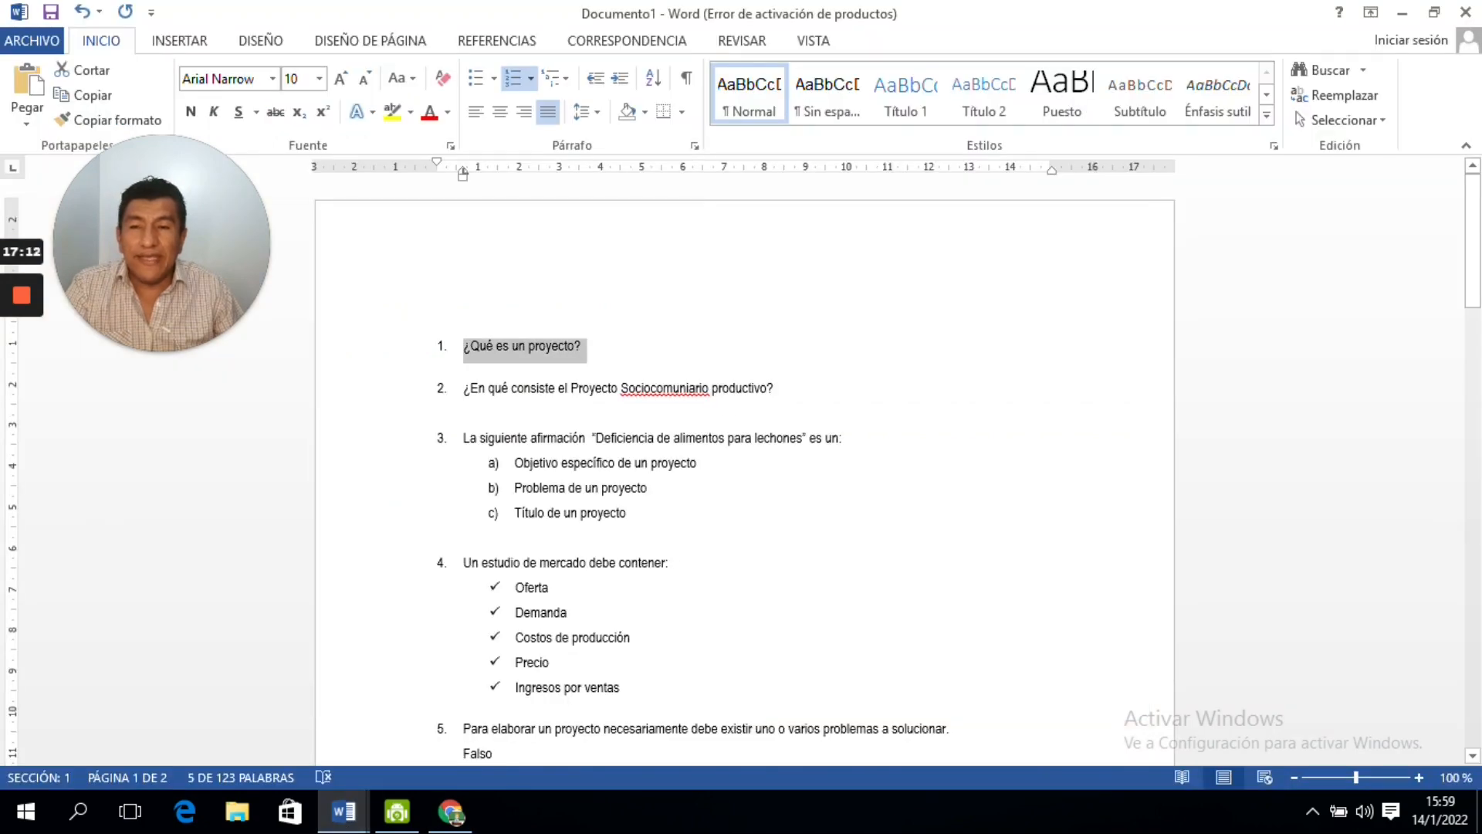
{"action": "right_click", "coordinate": [530, 354]}
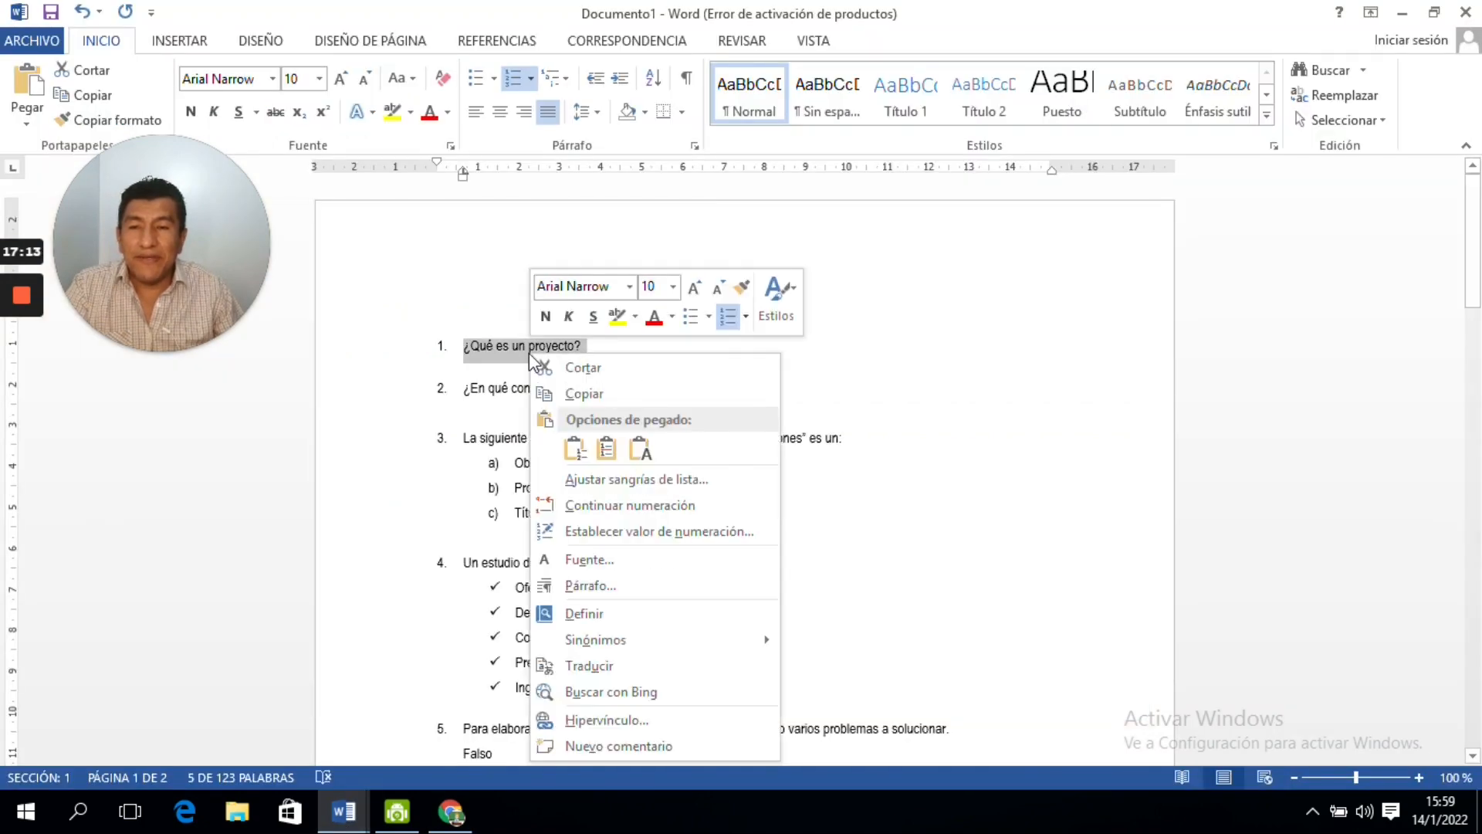
{"action": "left_click", "coordinate": [579, 395]}
- Return to the Google Forms exam in Chrome and paste "¿Qué es un proyecto?" as the title of section 2's first question
{"action": "key", "text": "alt+Tab"}
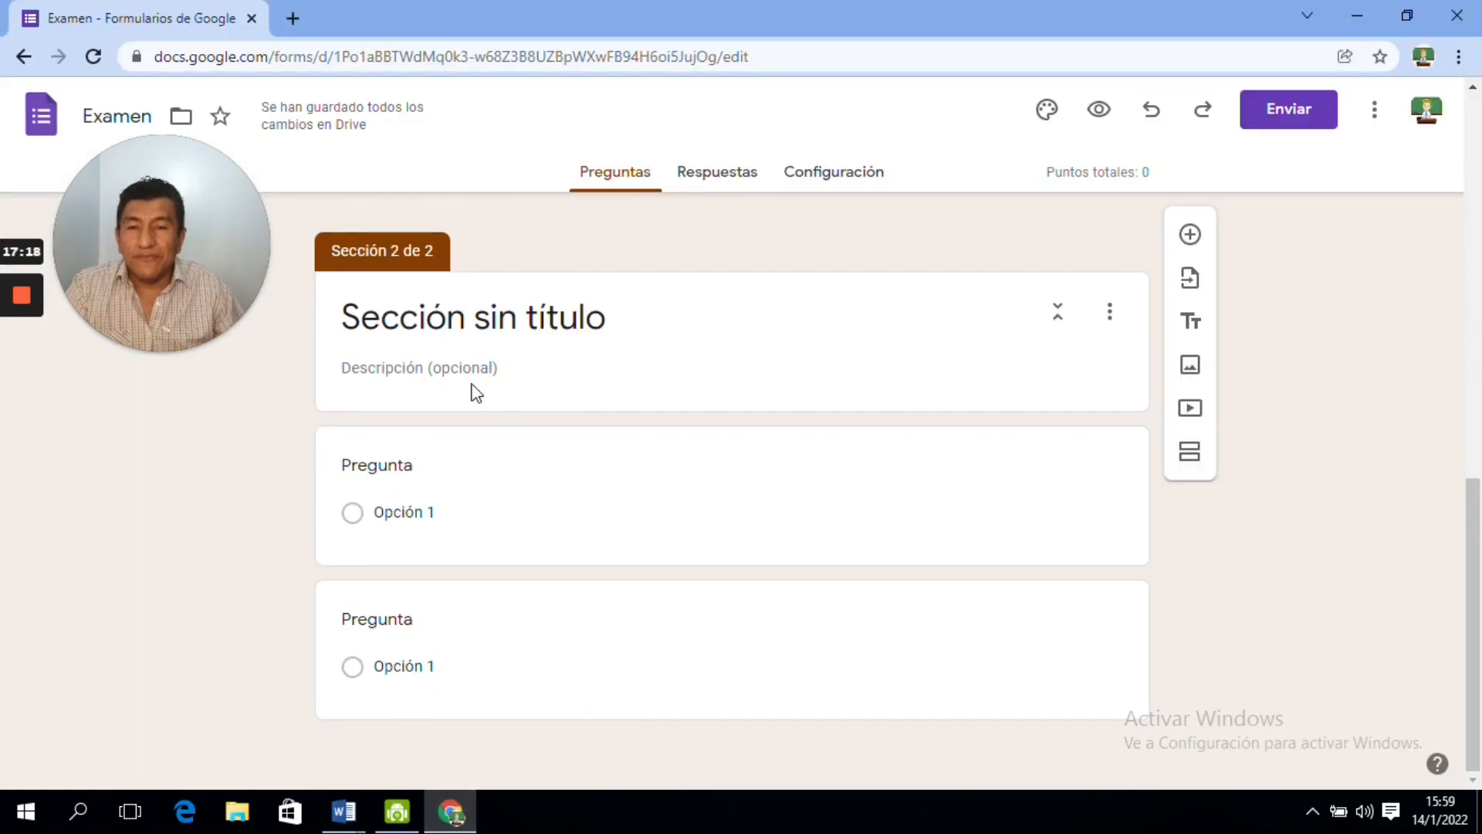
{"action": "left_click", "coordinate": [405, 513]}
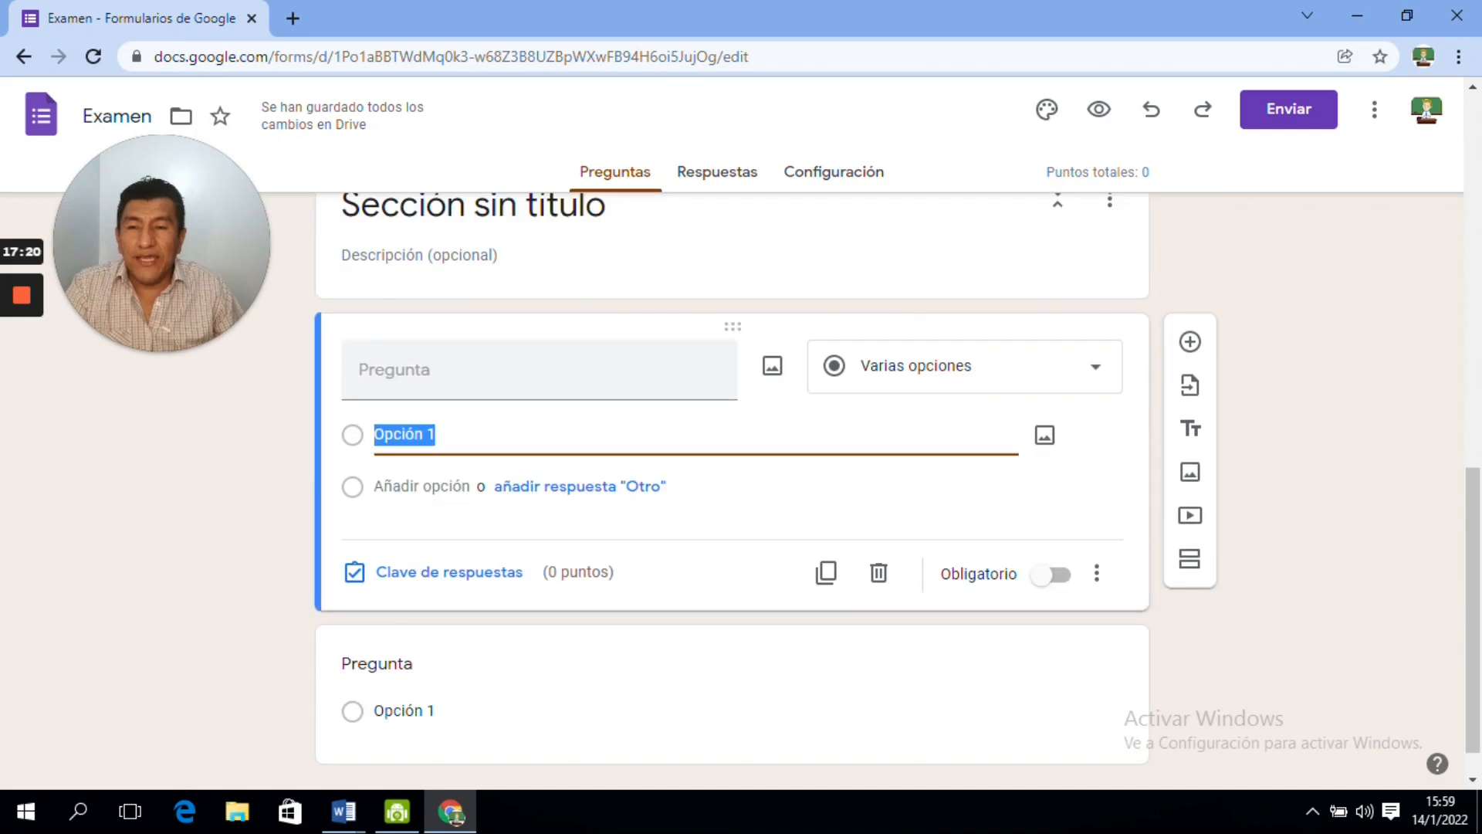
{"action": "left_click", "coordinate": [432, 369]}
{"action": "right_click", "coordinate": [433, 368]}
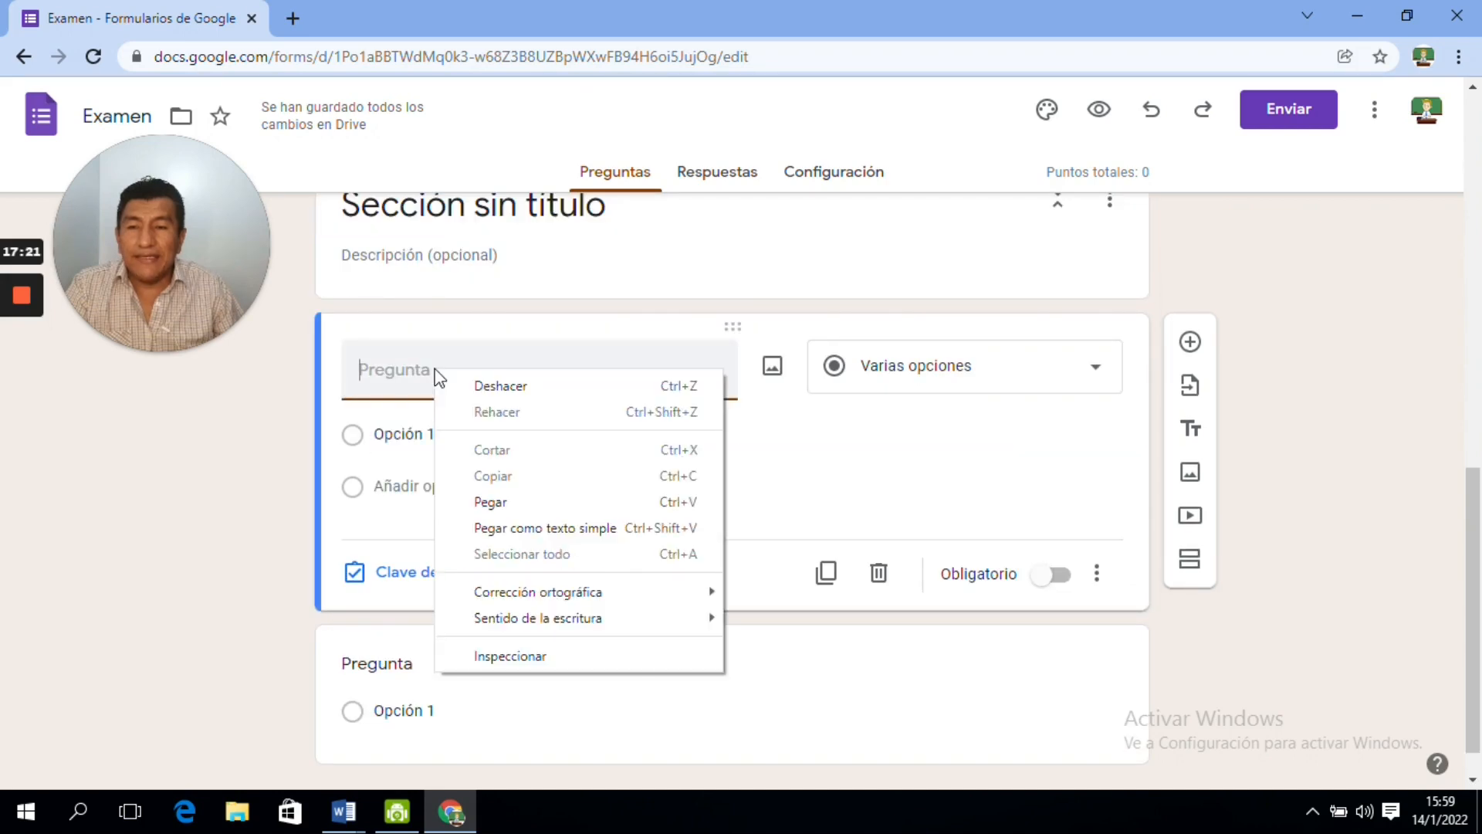
{"action": "left_click", "coordinate": [498, 510]}
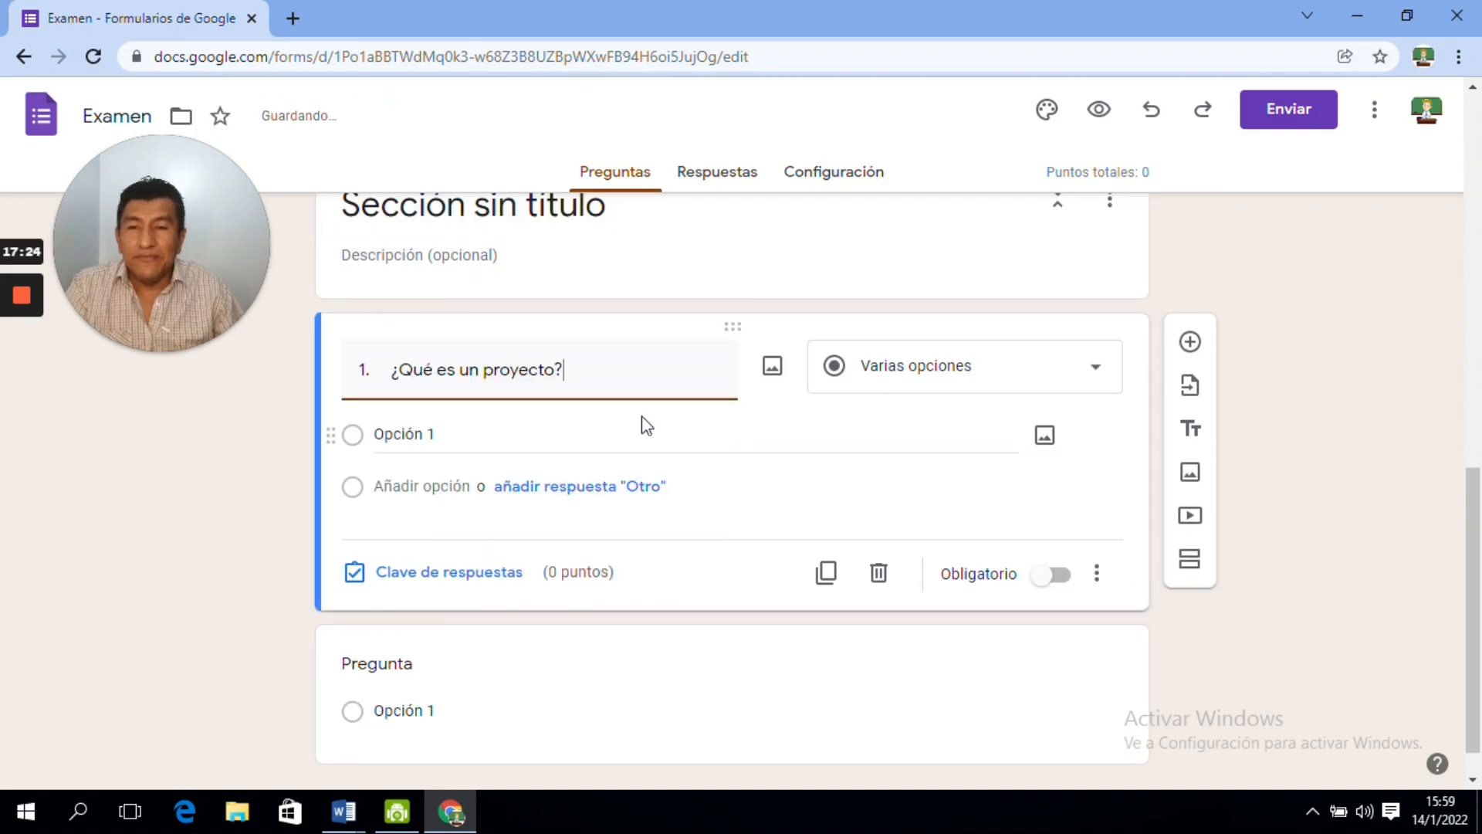
- Clear the placeholder title "Sección sin título" from the section 2 header
{"action": "left_click_drag", "start_coordinate": [1476, 482], "coordinate": [1476, 491]}
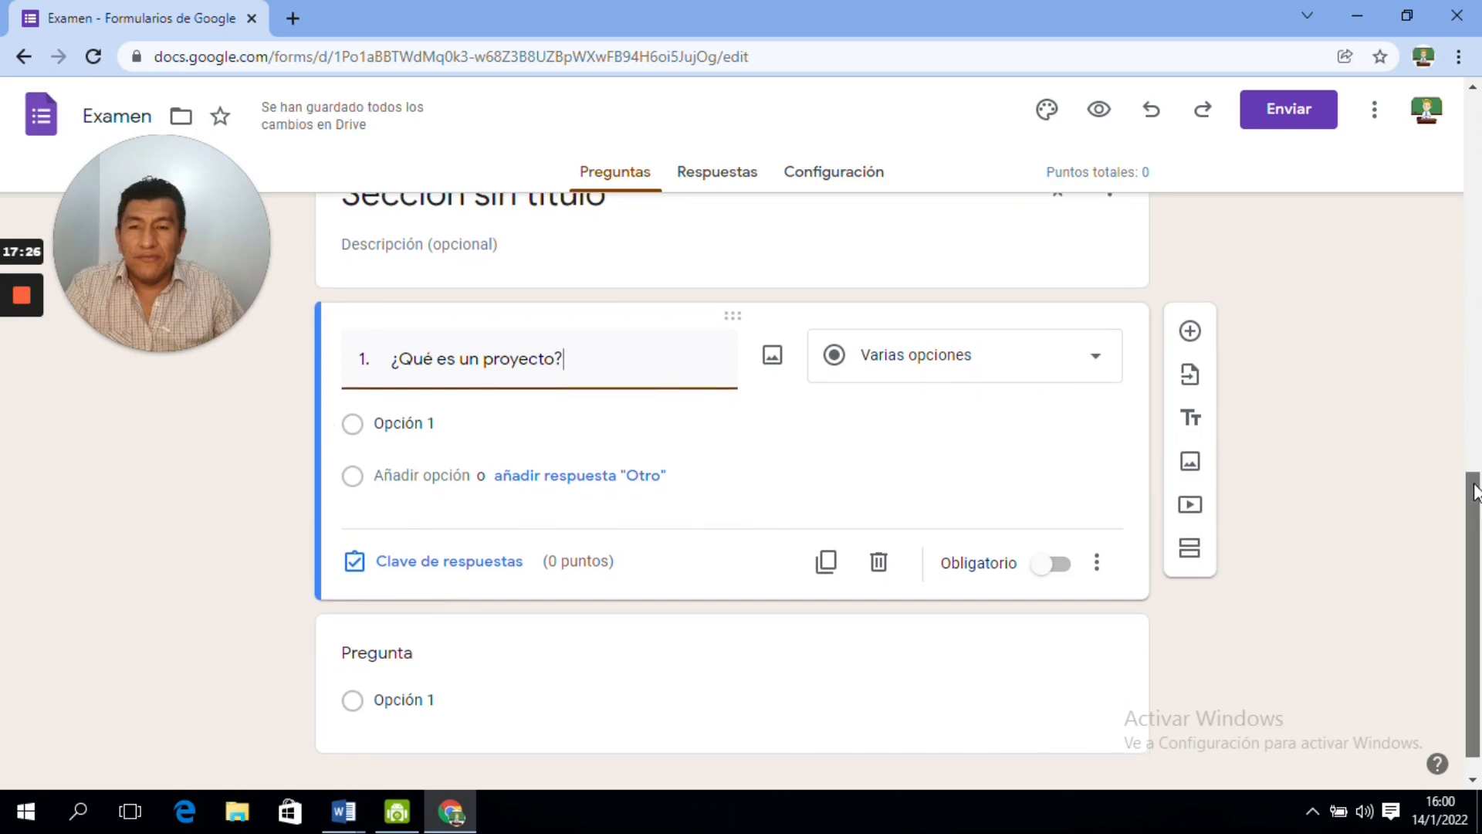
{"action": "scroll", "coordinate": [1476, 491], "scroll_direction": "up", "scroll_amount": 1}
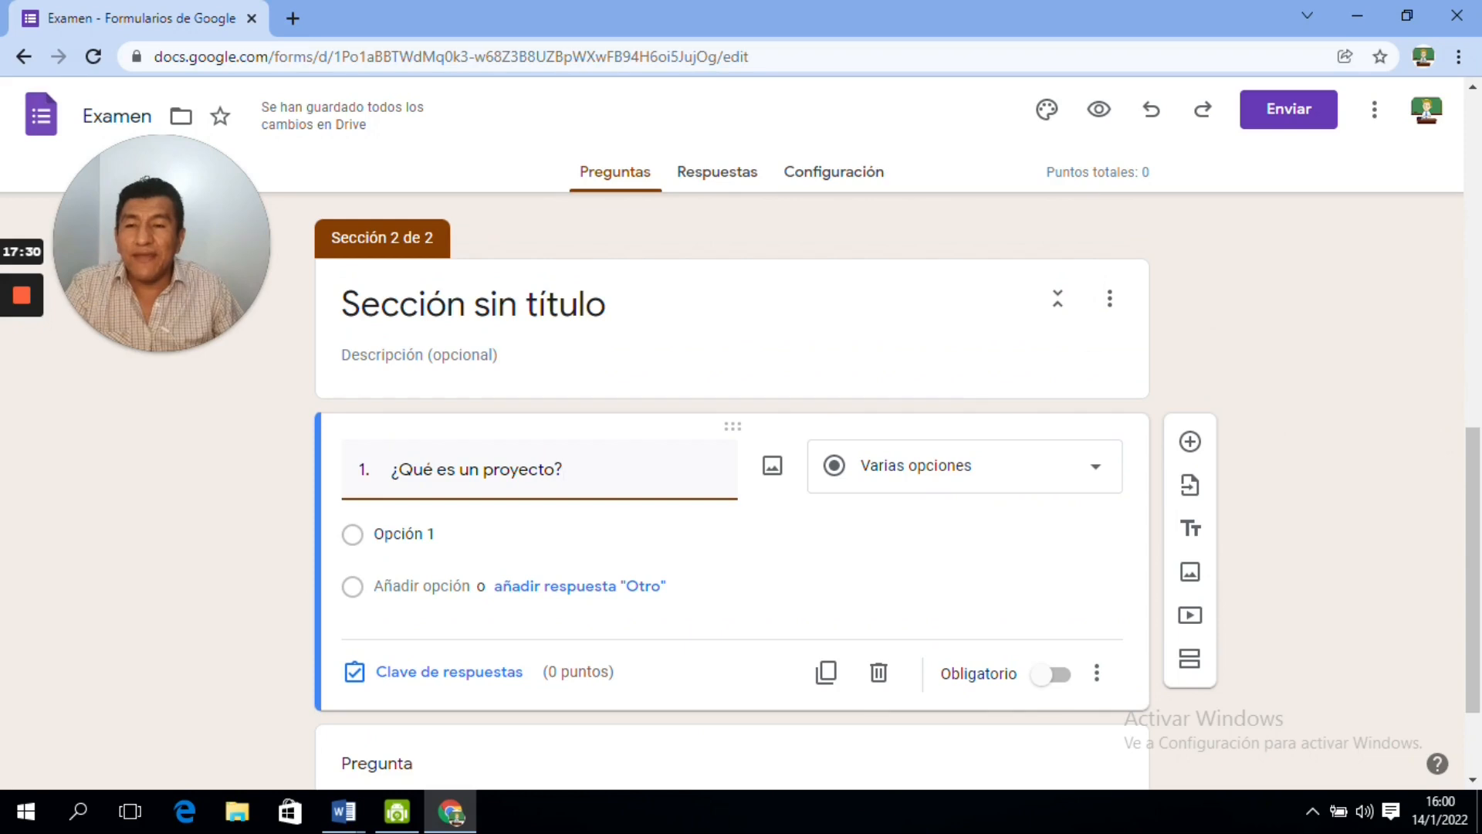
{"action": "left_click", "coordinate": [526, 304]}
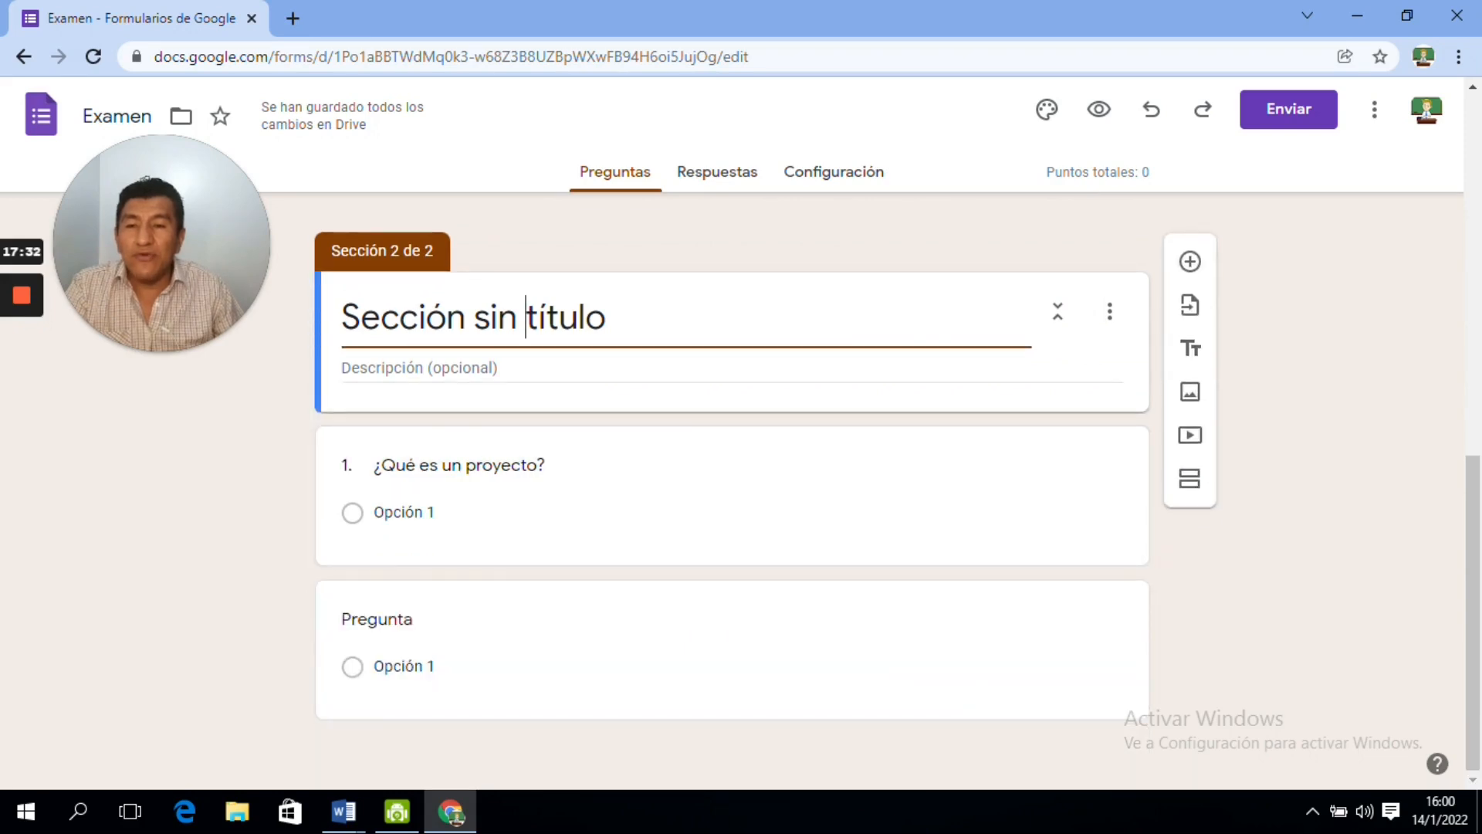
{"action": "left_click_drag", "start_coordinate": [608, 317], "coordinate": [340, 317]}
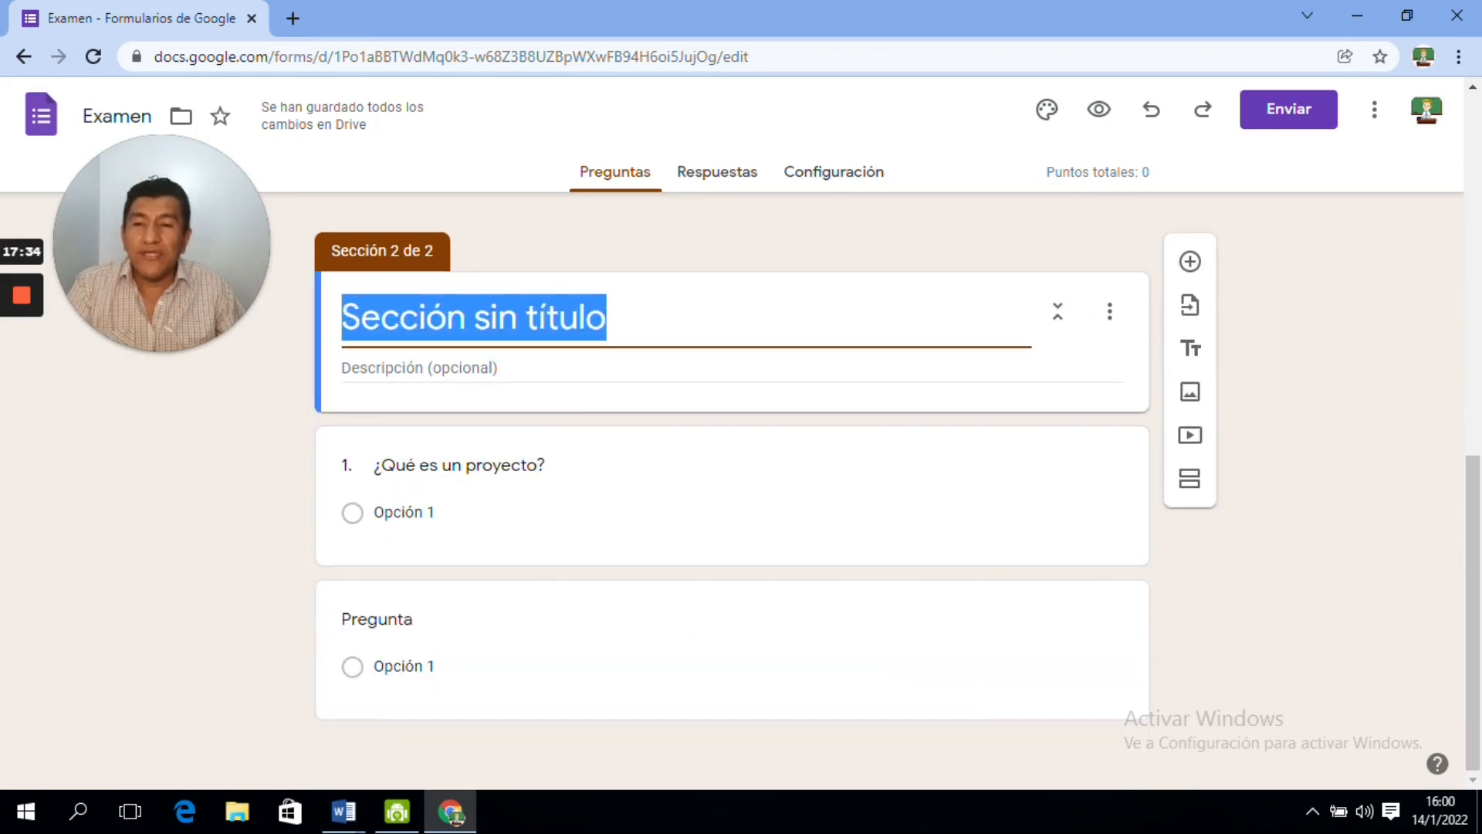
{"action": "key", "text": "BackSpace"}
{"action": "left_click", "coordinate": [467, 368]}
{"action": "left_click", "coordinate": [869, 218]}
- Set the answer type of section 2's question "¿Qué es un proyecto?" to Respuesta corta
{"action": "left_click", "coordinate": [1477, 351]}
{"action": "scroll", "coordinate": [1406, 640], "scroll_direction": "down", "scroll_amount": 7}
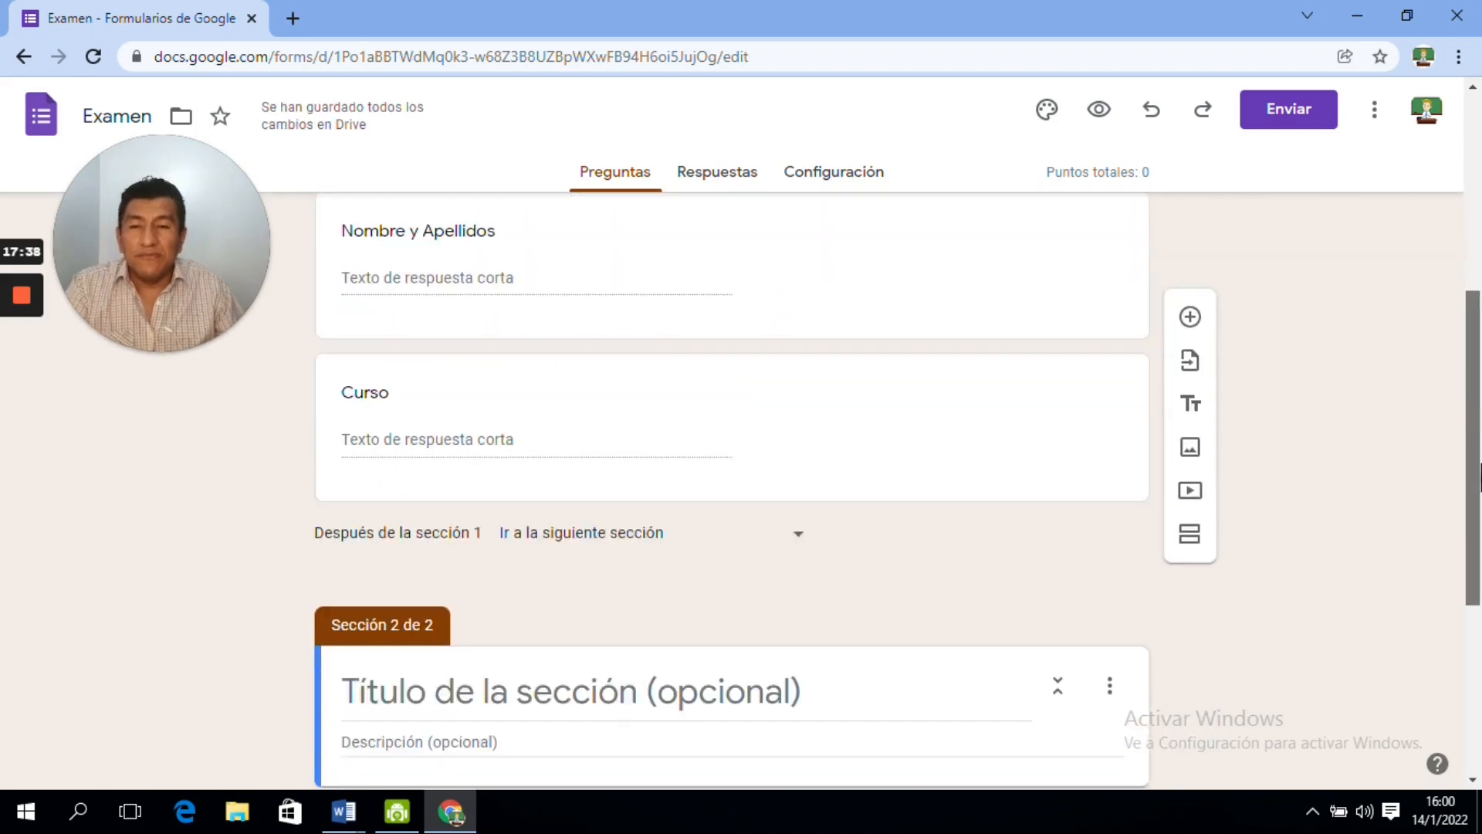
{"action": "left_click", "coordinate": [623, 469]}
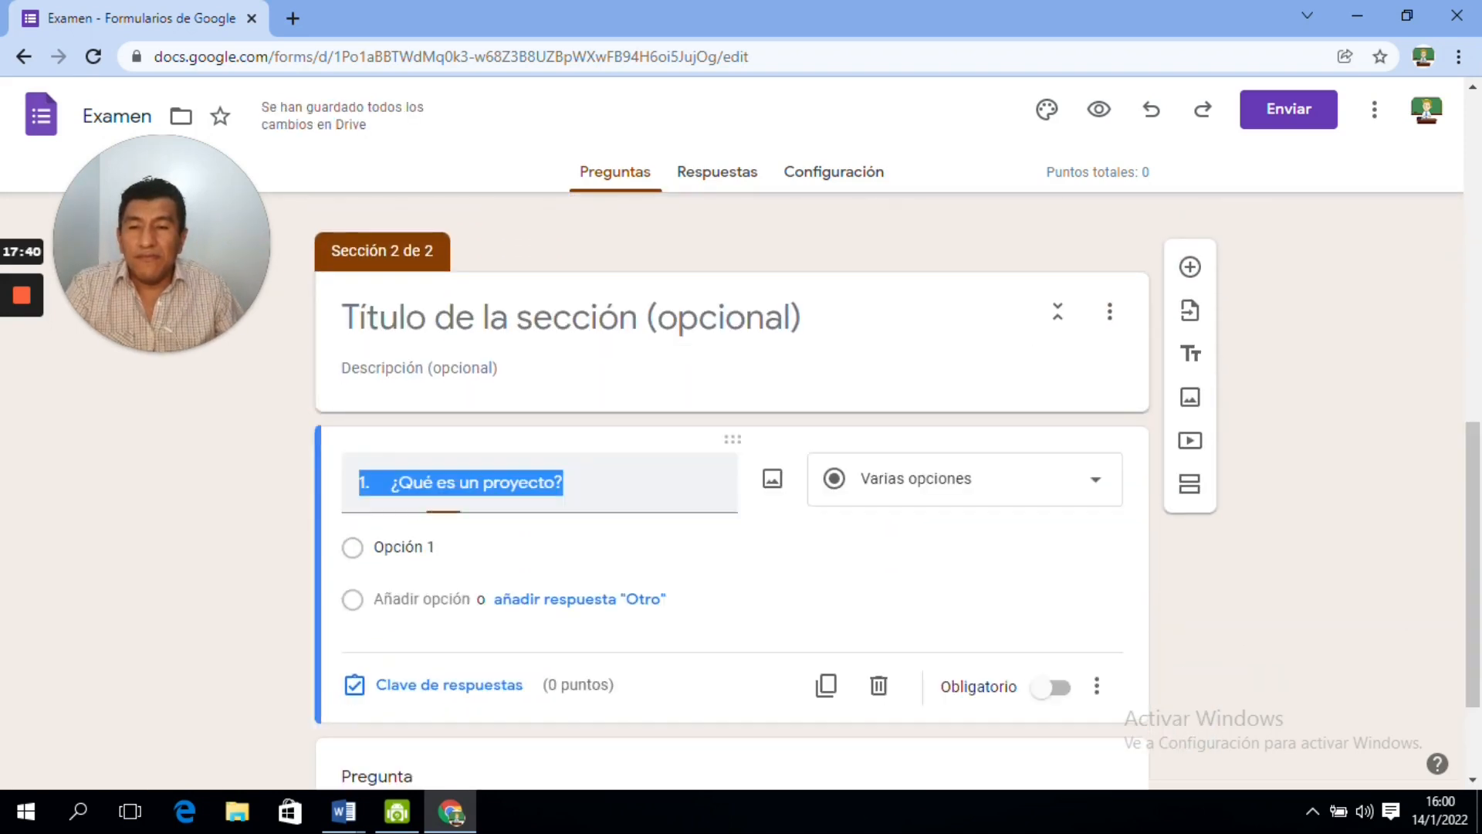
{"action": "scroll", "coordinate": [1476, 420], "scroll_direction": "down", "scroll_amount": 1}
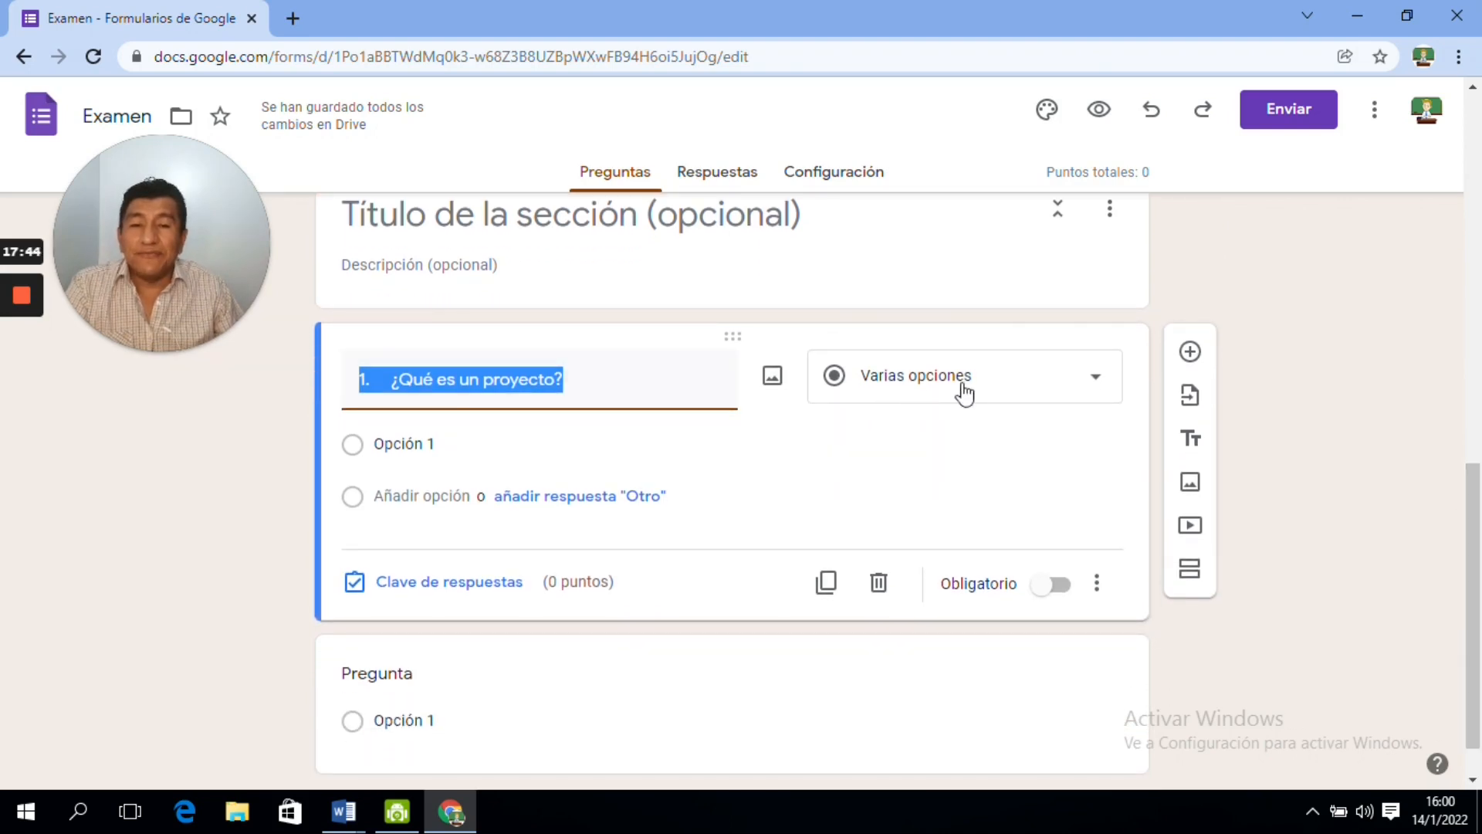
{"action": "left_click", "coordinate": [1020, 384]}
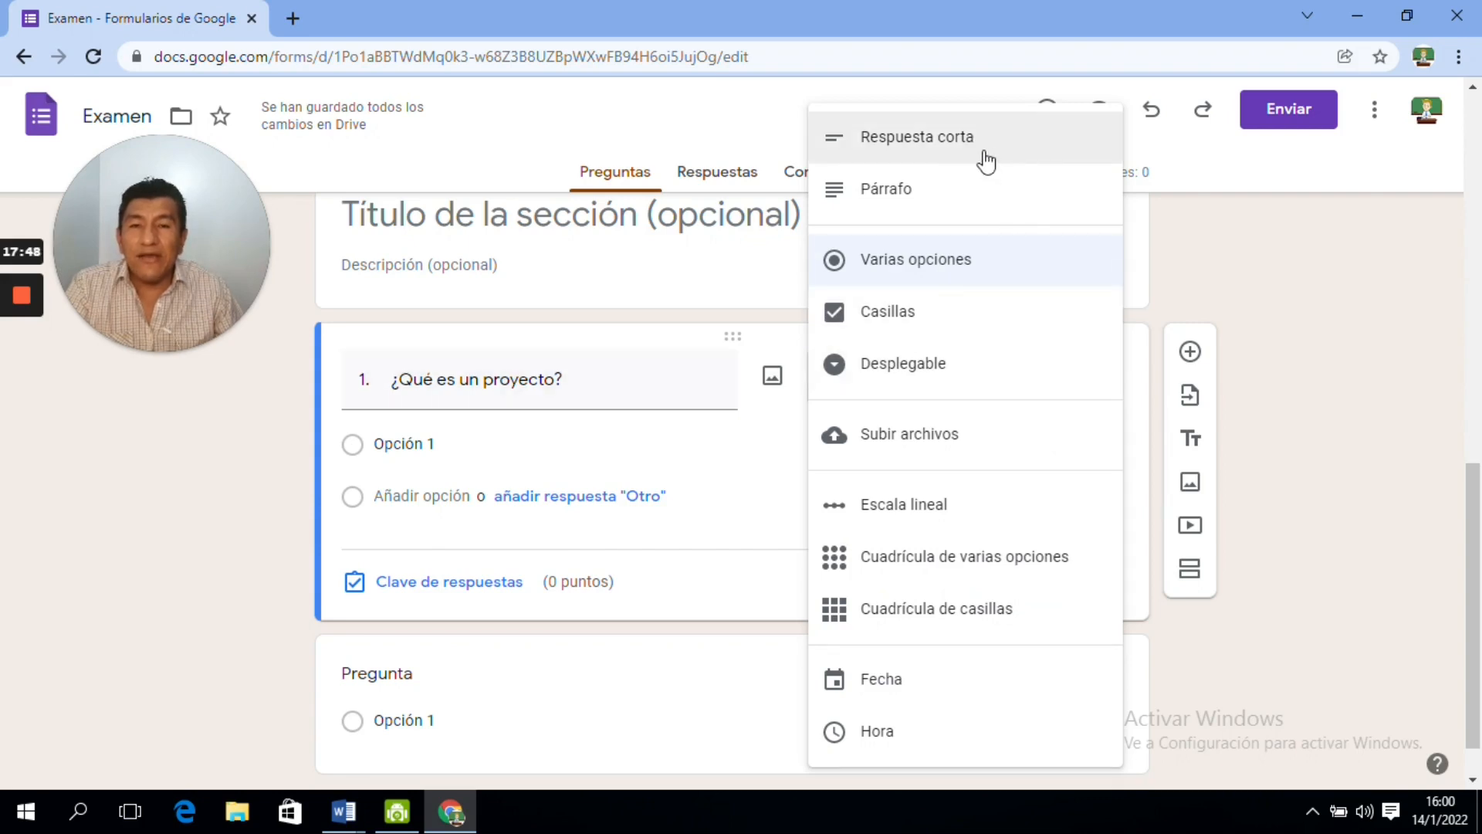
{"action": "left_click", "coordinate": [944, 145]}
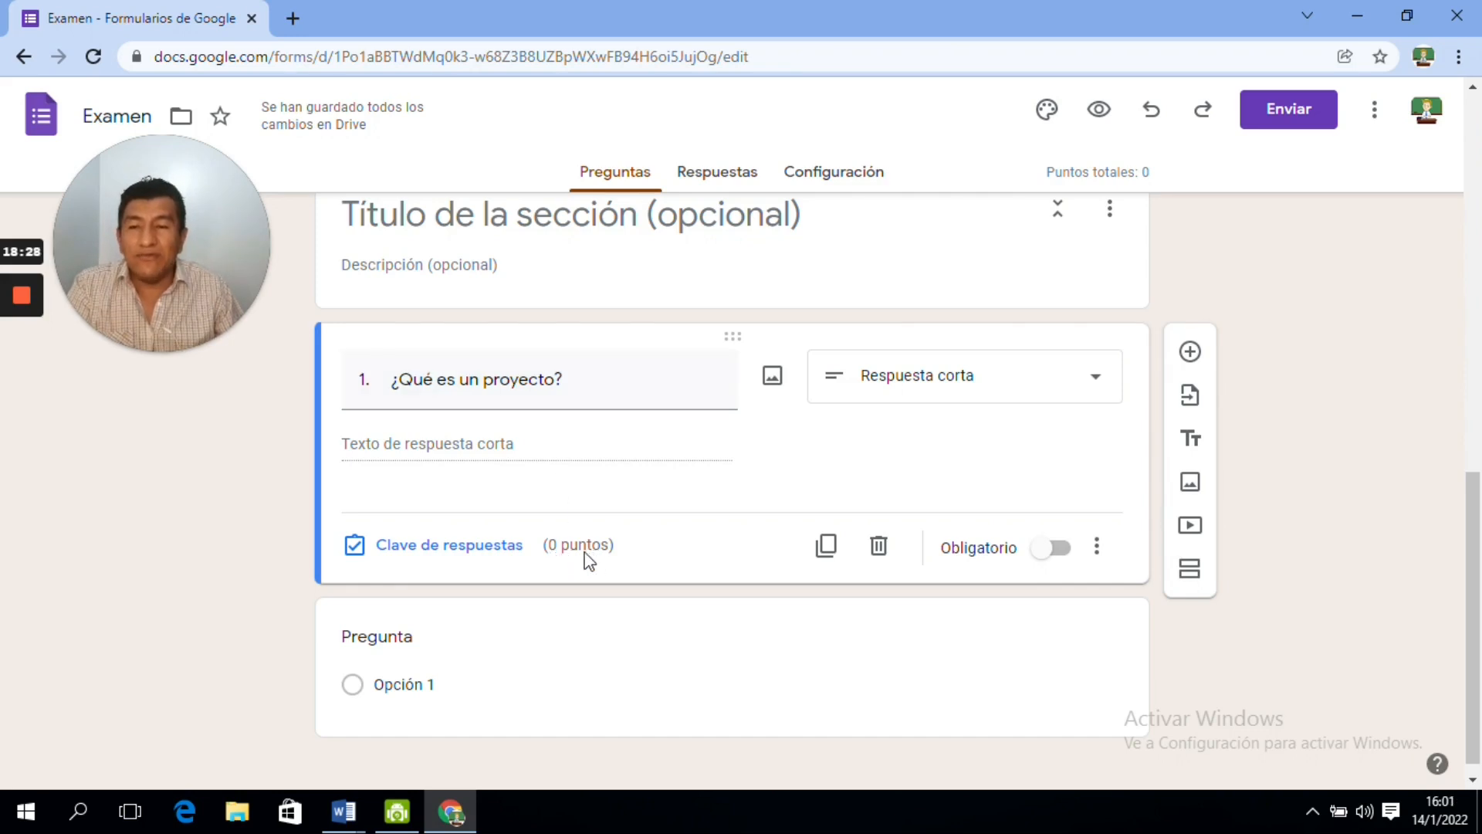
- Assign 10 points to "¿Qué es un proyecto?" in its answer key and make the question required
{"action": "left_click", "coordinate": [492, 550]}
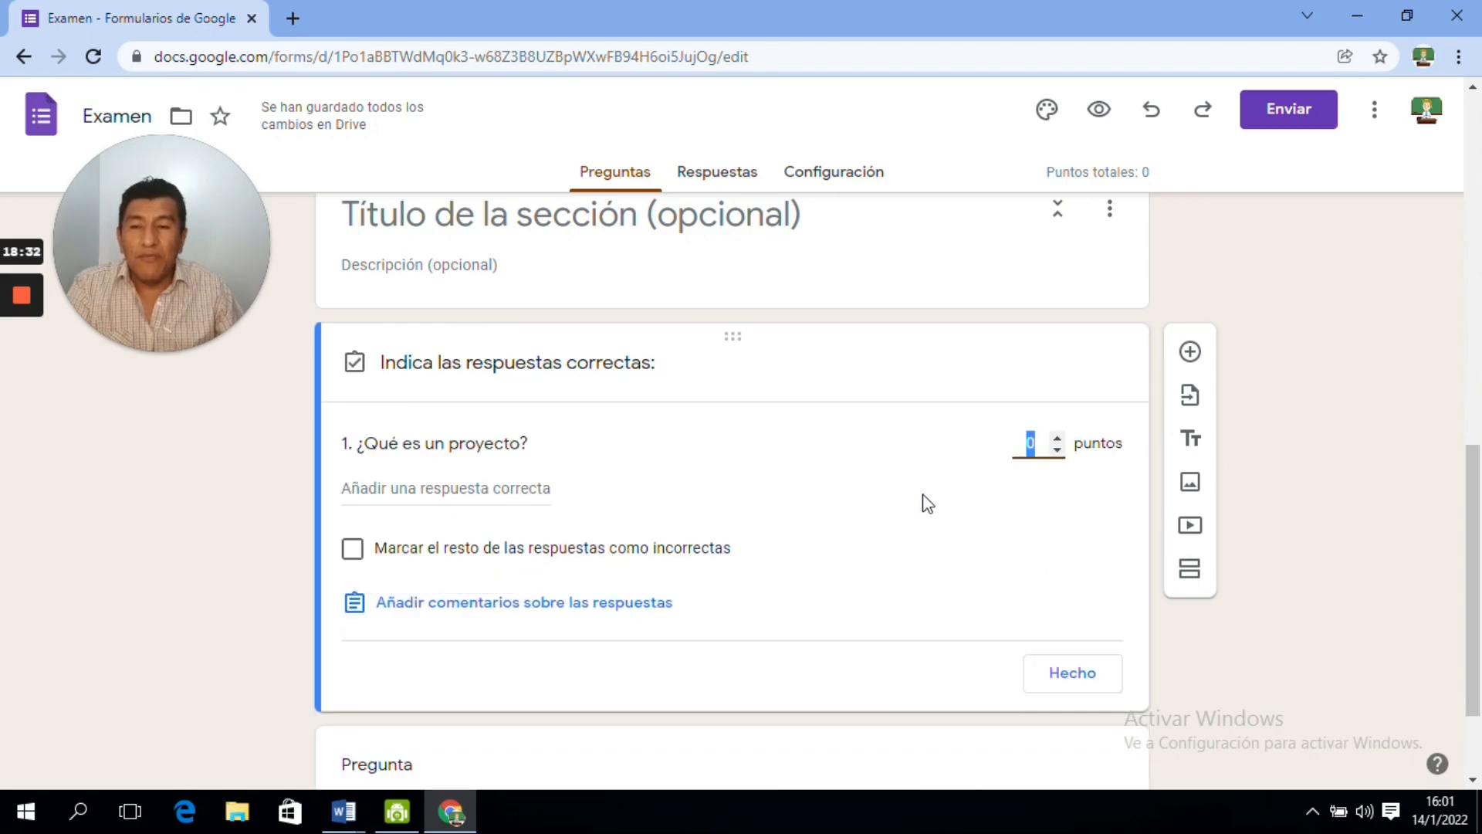
{"action": "left_click", "coordinate": [1057, 441]}
{"action": "left_click", "coordinate": [1057, 441]}
{"action": "left_click", "coordinate": [1057, 442]}
{"action": "left_click", "coordinate": [1057, 441]}
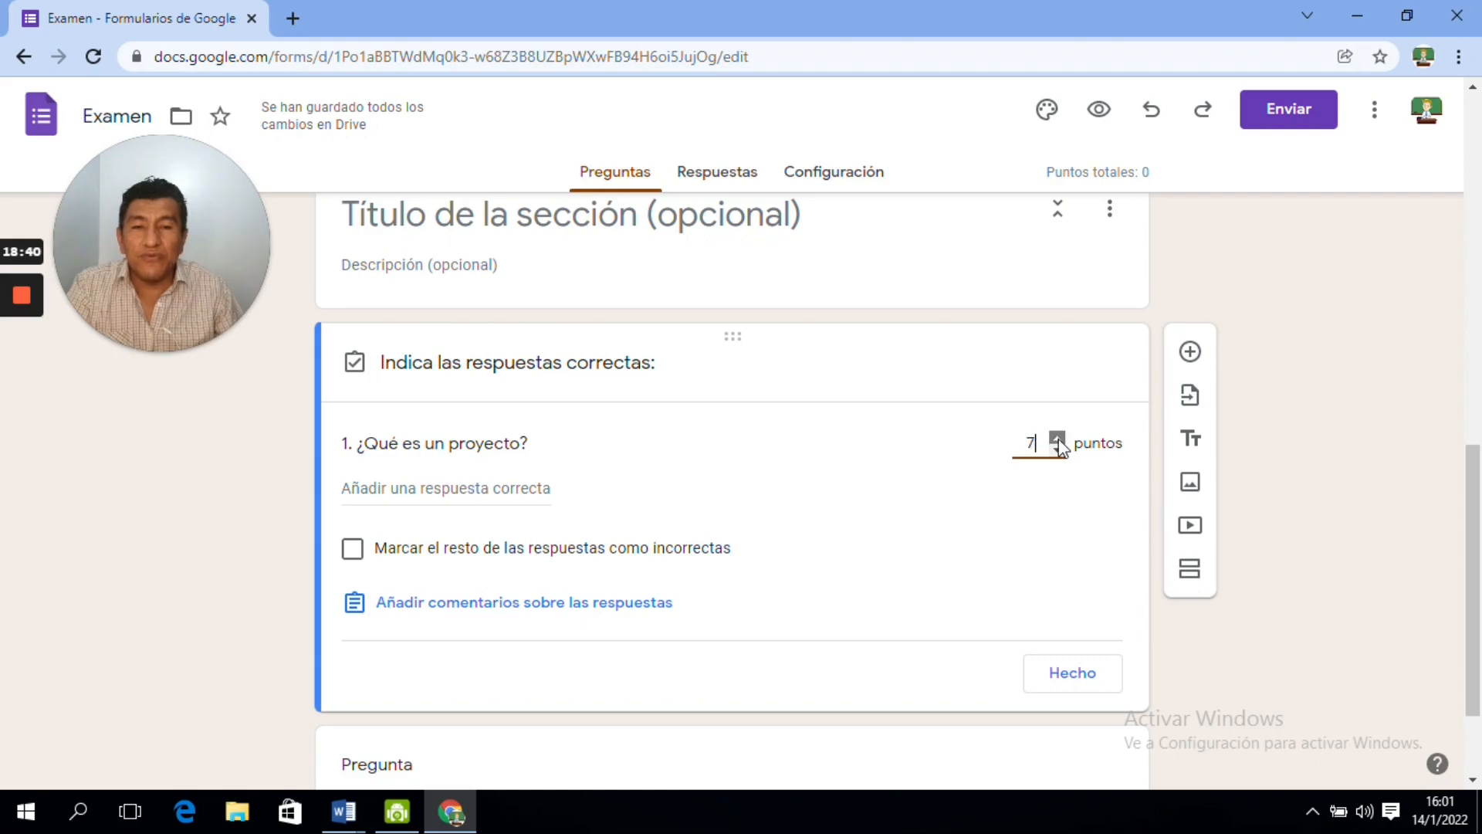
{"action": "left_click", "coordinate": [1057, 442]}
{"action": "left_click", "coordinate": [1057, 441]}
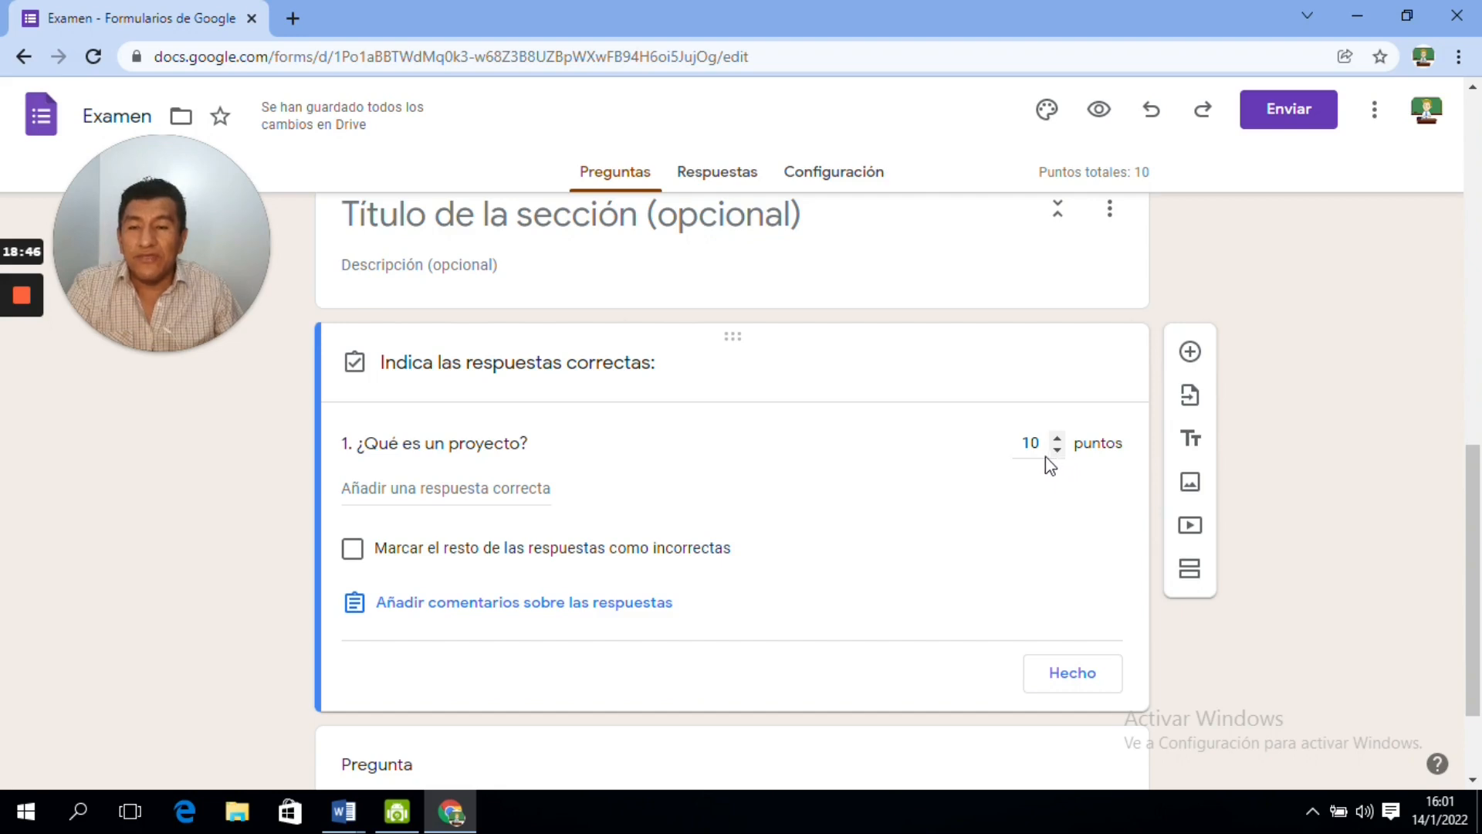
{"action": "left_click", "coordinate": [1072, 676]}
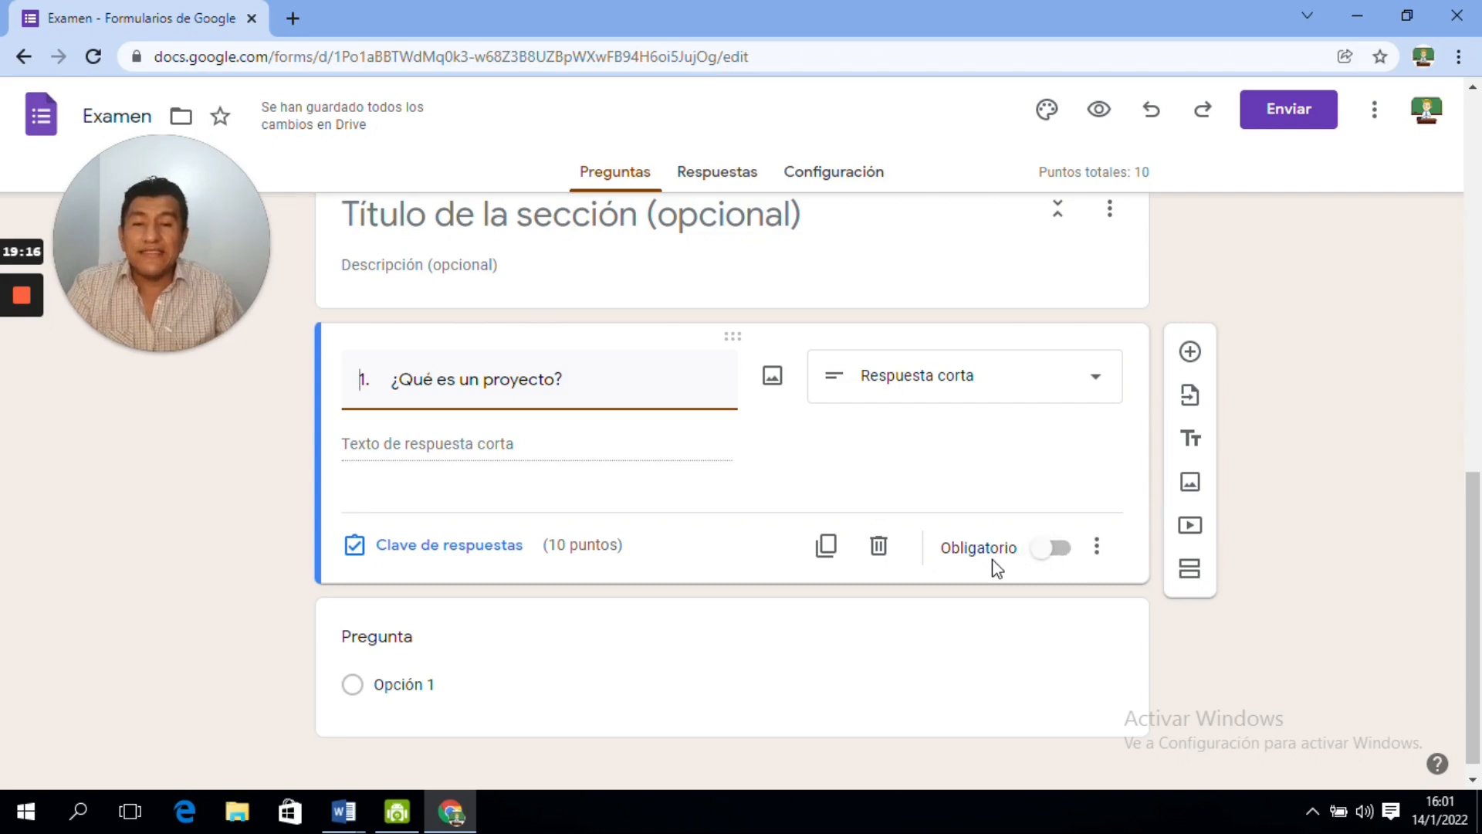
{"action": "left_click", "coordinate": [1062, 550]}
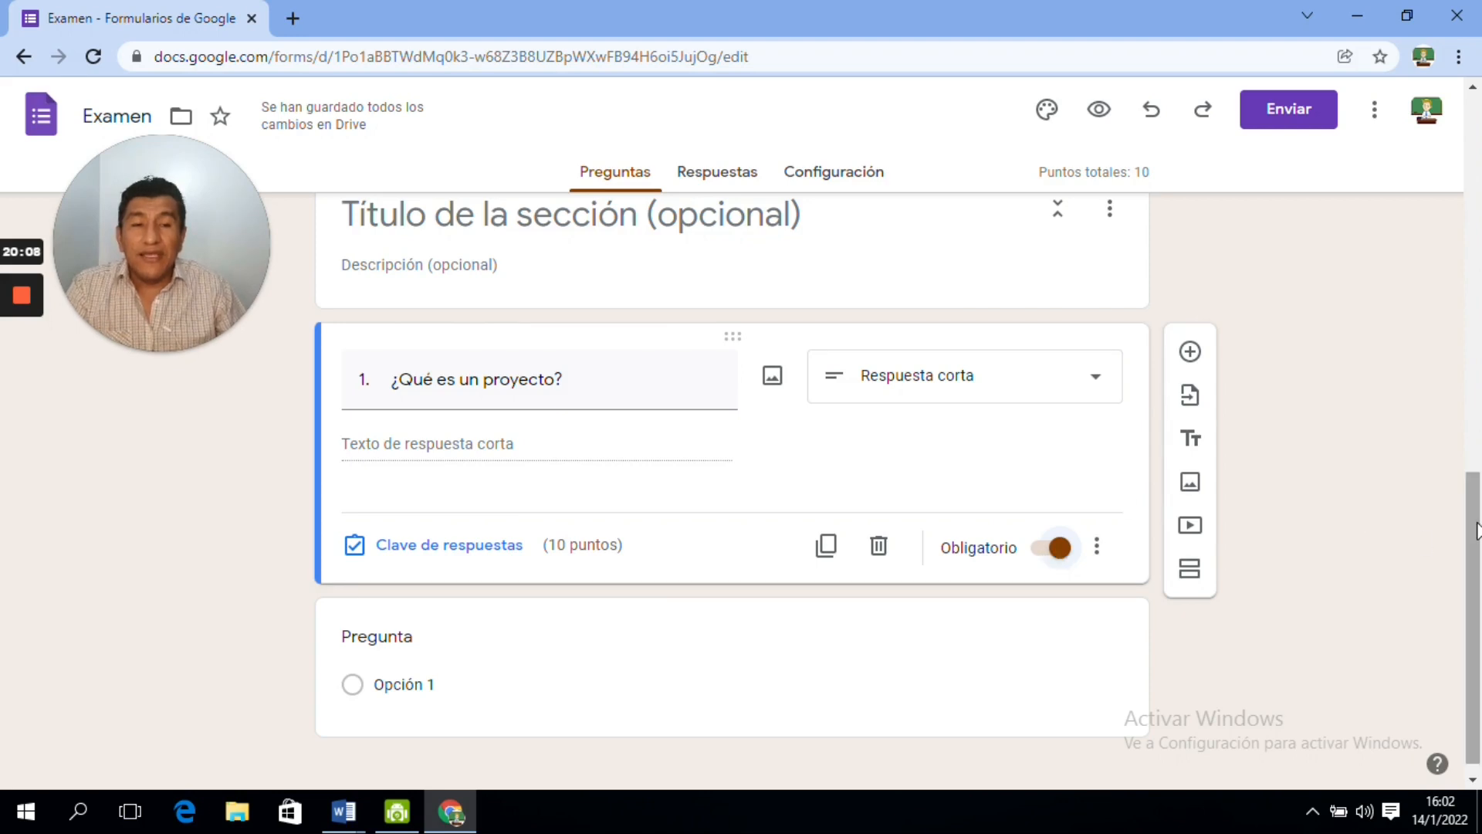
- Activate the empty second question, and copy "¿En qué consiste el Proyecto Sociocomuniario productivo?" from the Word document Documento1
{"action": "left_click_drag", "start_coordinate": [1476, 531], "coordinate": [1478, 545]}
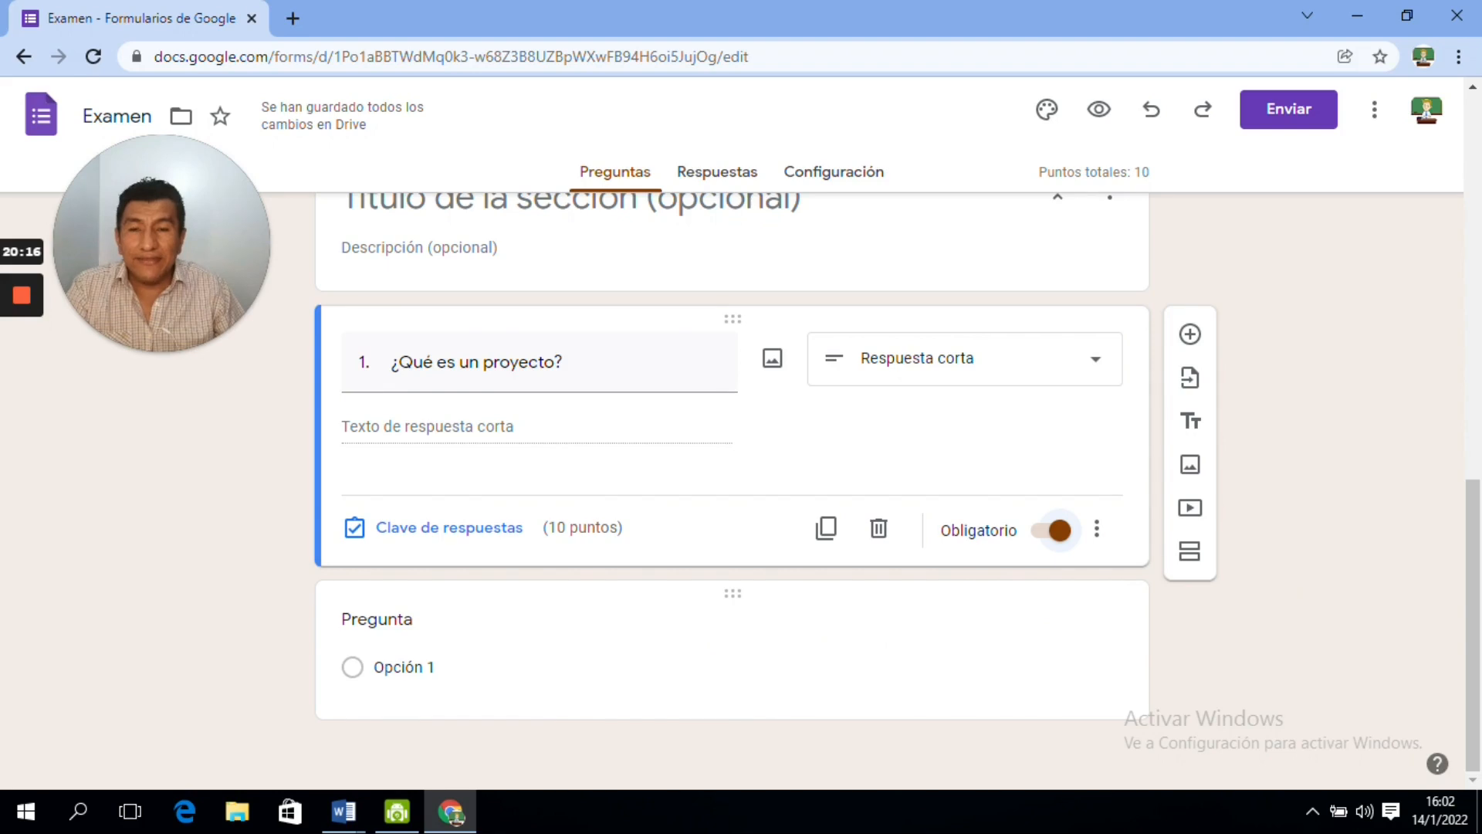
{"action": "left_click", "coordinate": [759, 683]}
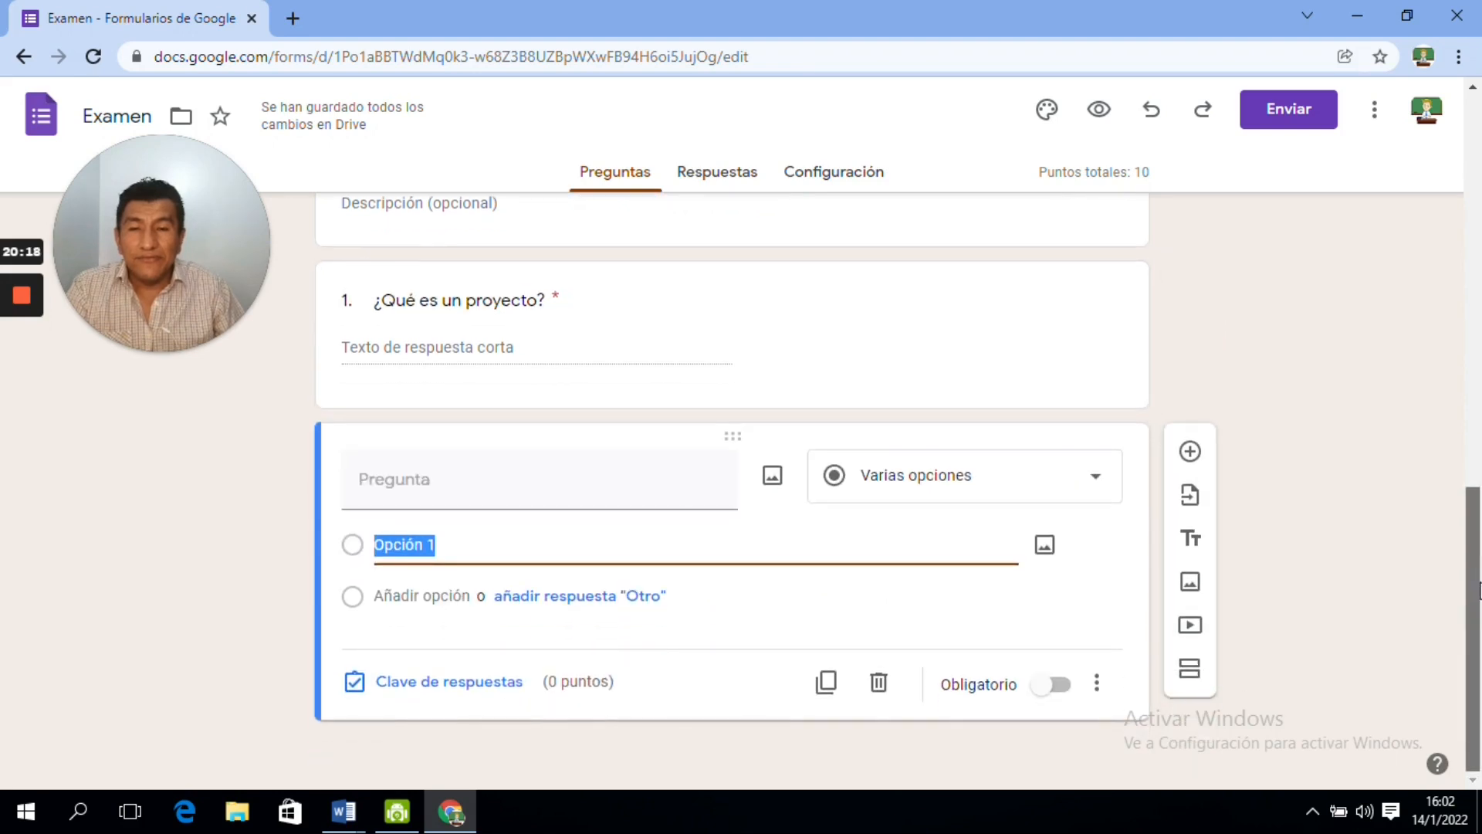
{"action": "left_click", "coordinate": [351, 803]}
{"action": "left_click", "coordinate": [460, 717]}
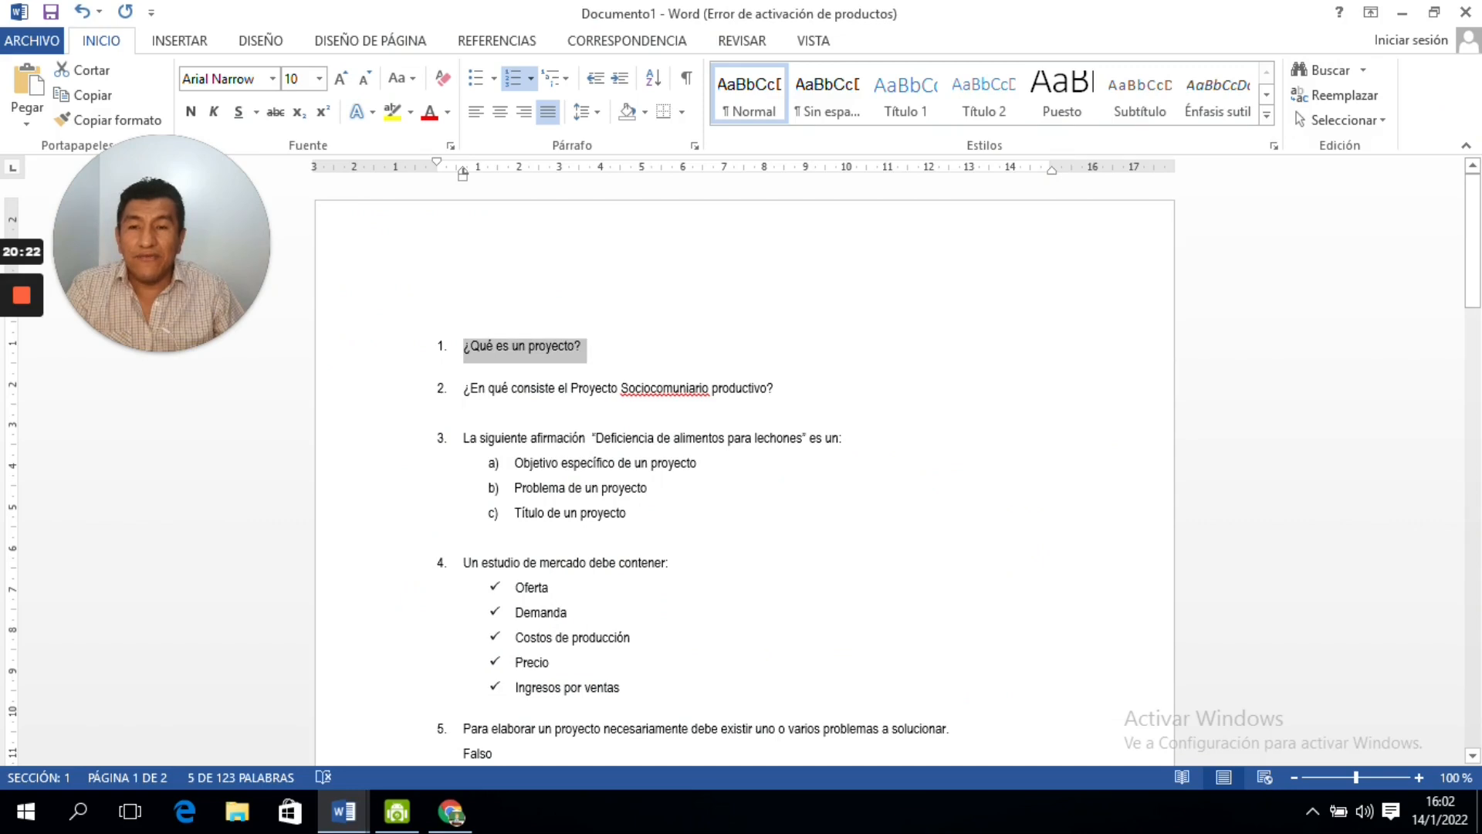
{"action": "left_click_drag", "start_coordinate": [776, 388], "coordinate": [463, 388]}
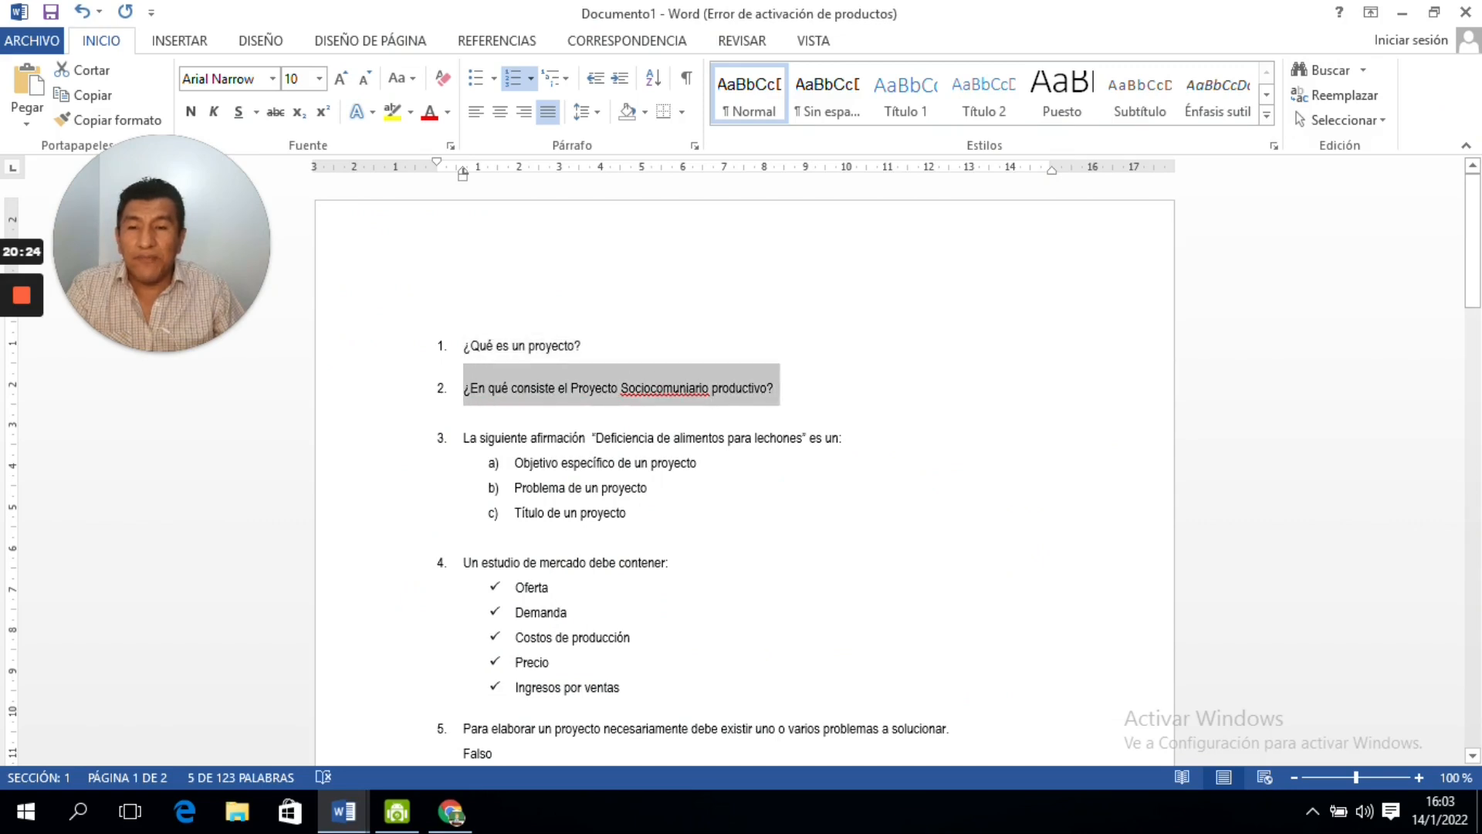
{"action": "right_click", "coordinate": [531, 386]}
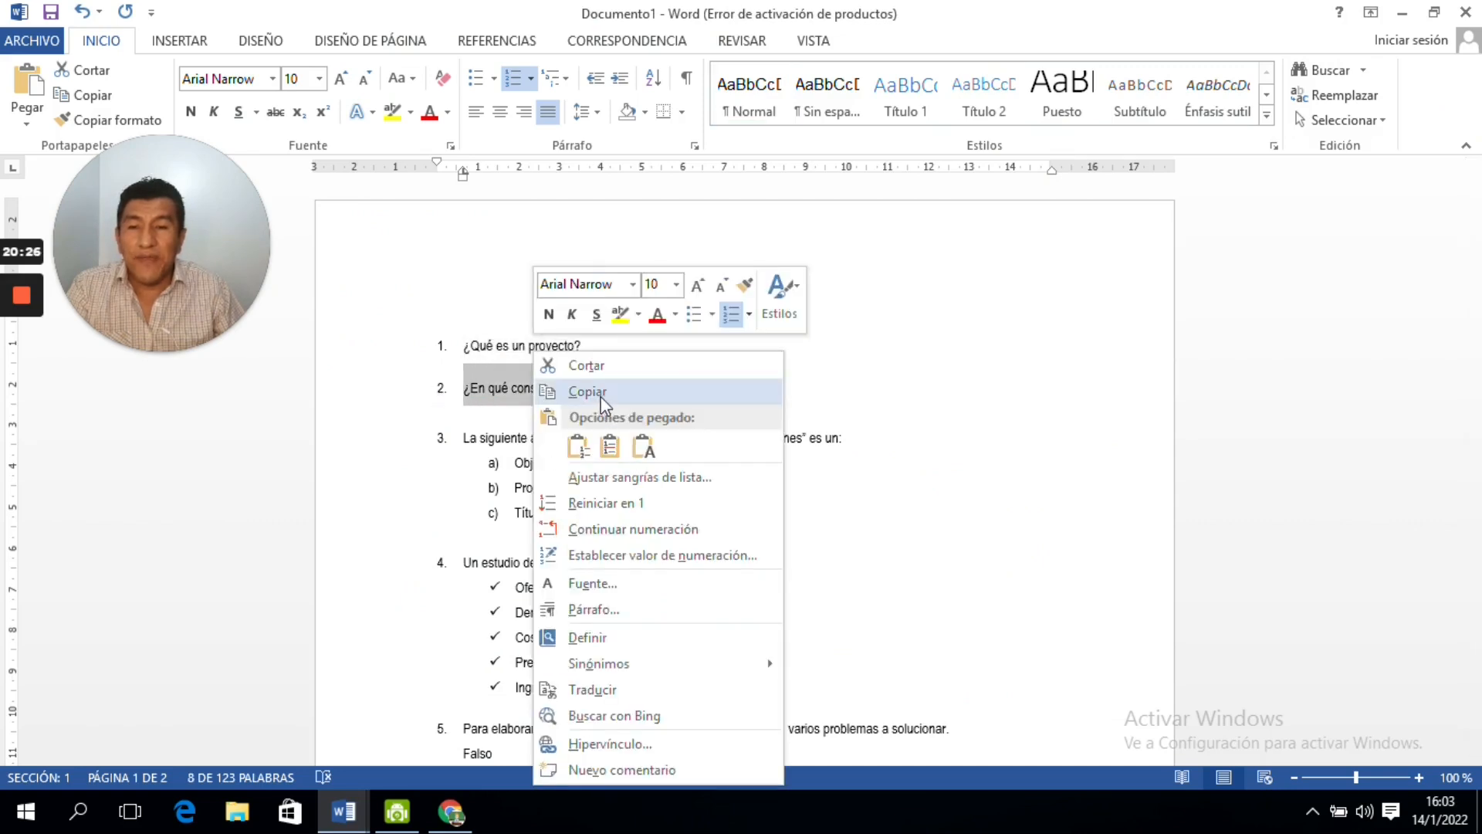
{"action": "left_click", "coordinate": [604, 392]}
- Back in the Google Forms exam in Chrome, paste the copied text as the empty question's title with answer type Párrafo
{"action": "left_click", "coordinate": [451, 811]}
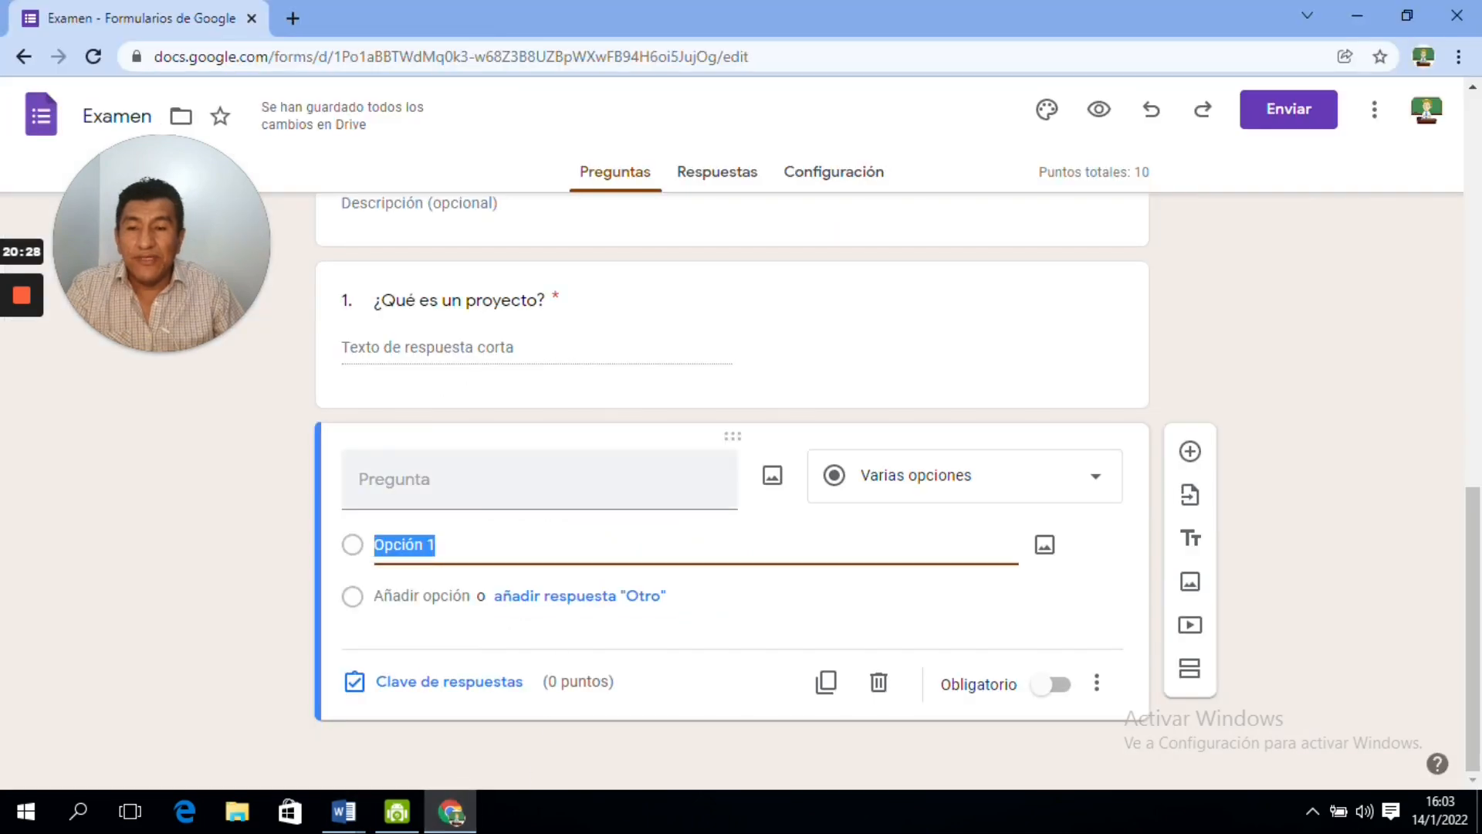
{"action": "right_click", "coordinate": [478, 486]}
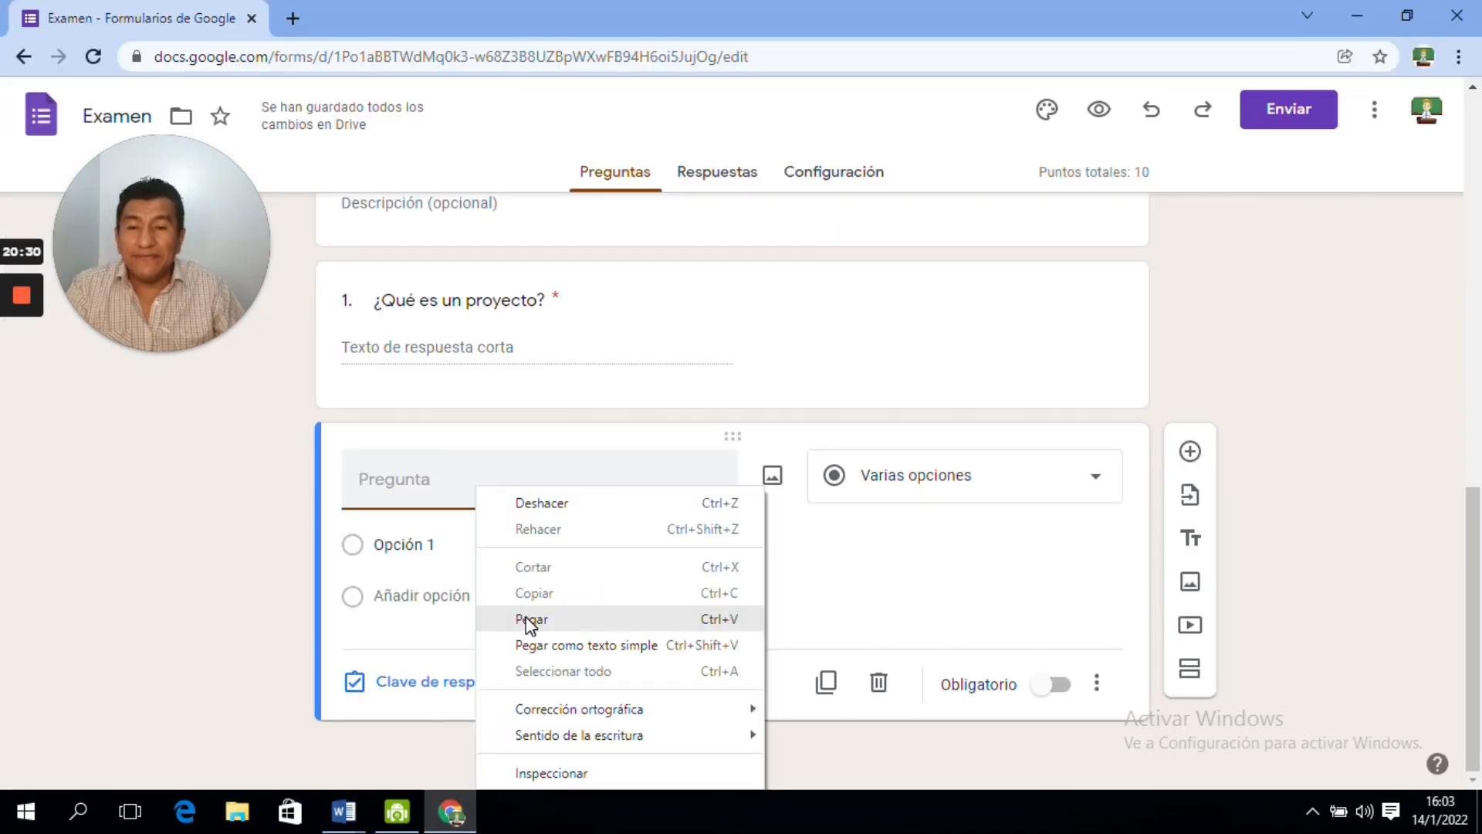
{"action": "left_click", "coordinate": [528, 619]}
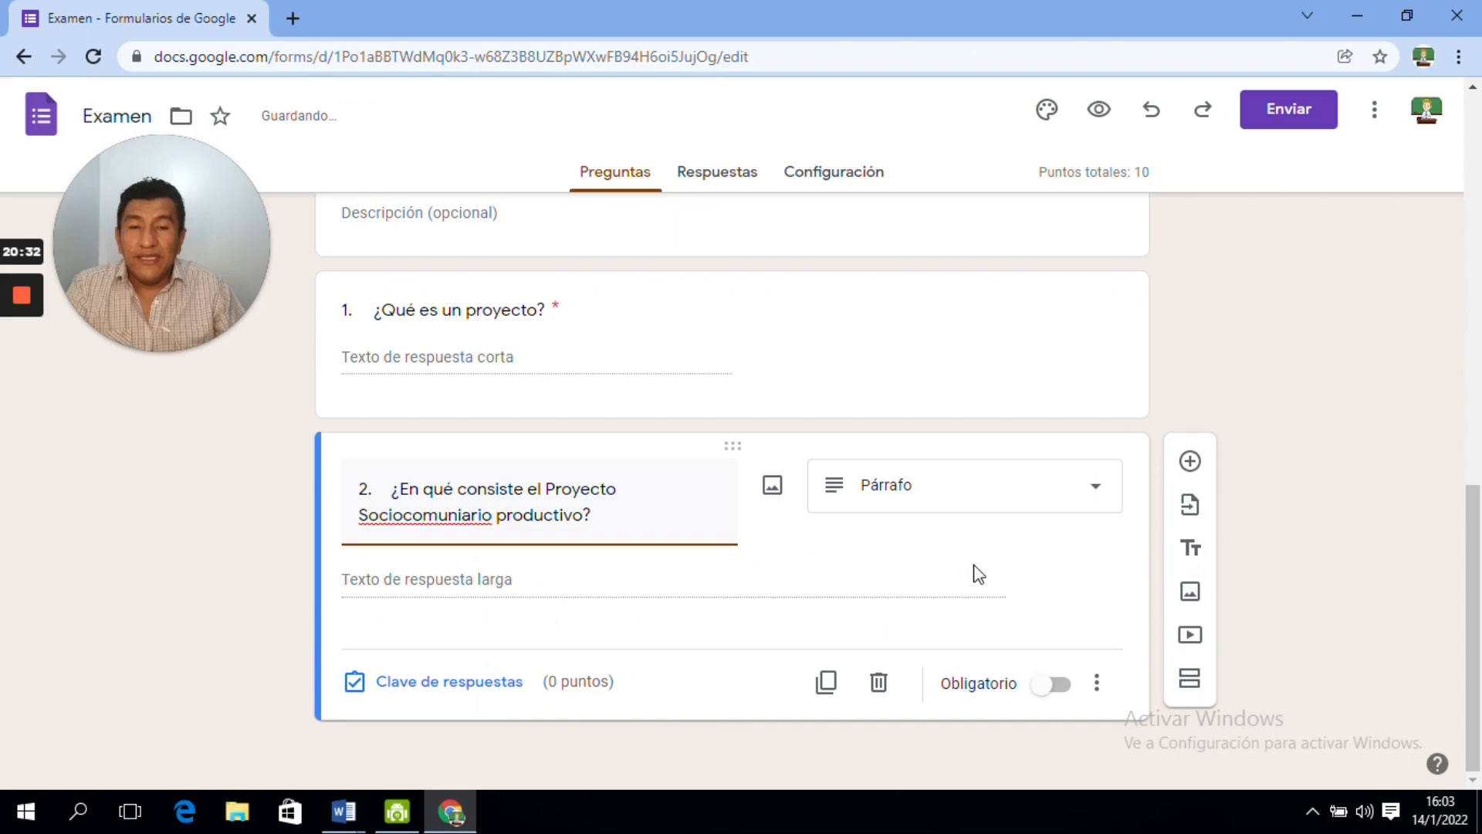
{"action": "left_click", "coordinate": [1095, 493]}
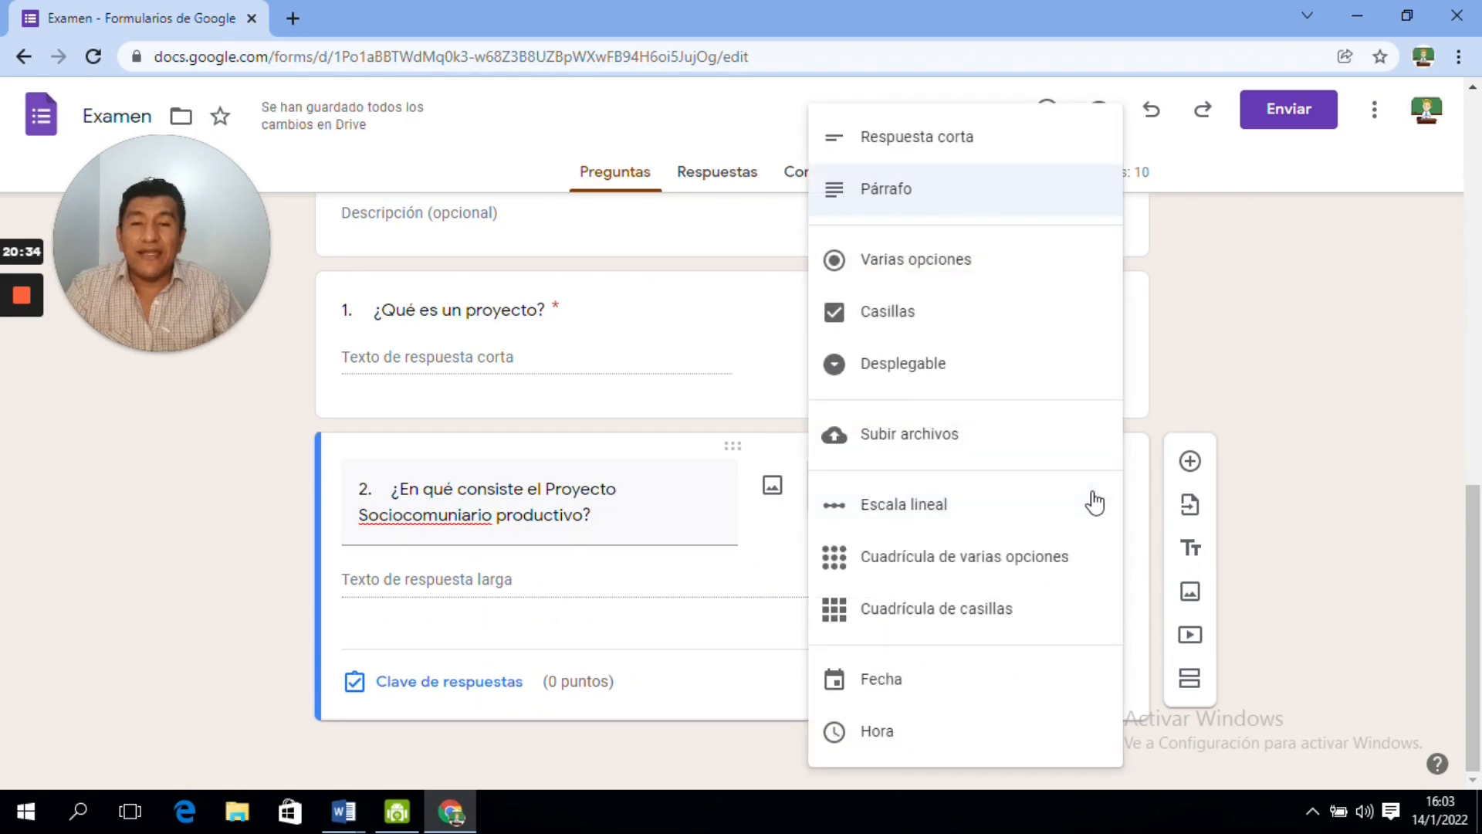
{"action": "left_click", "coordinate": [996, 199]}
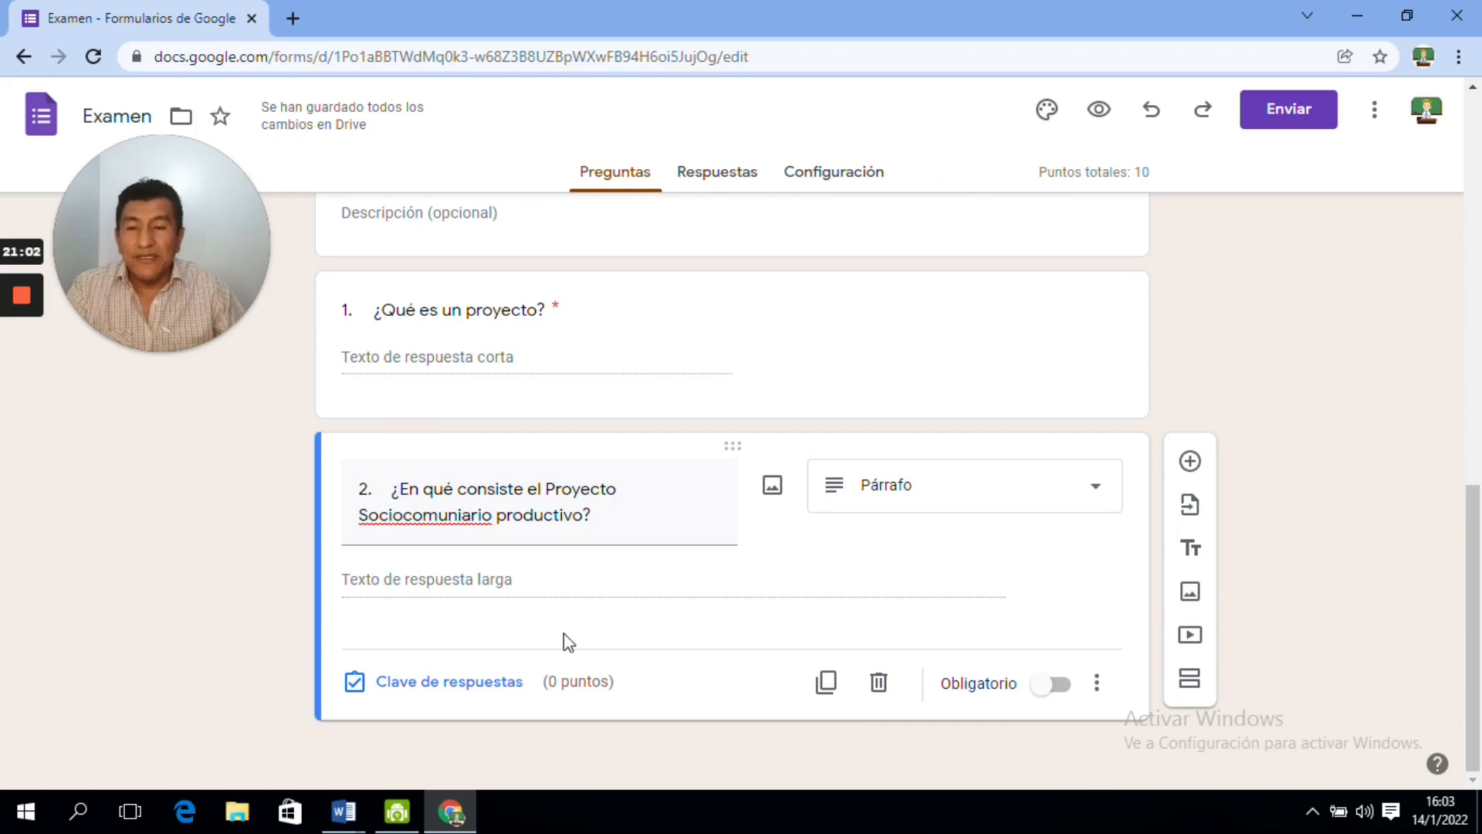
- Assign 10 points to question 2 about the Proyecto Sociocomuniario productivo in its answer key and make it required
{"action": "left_click", "coordinate": [466, 683]}
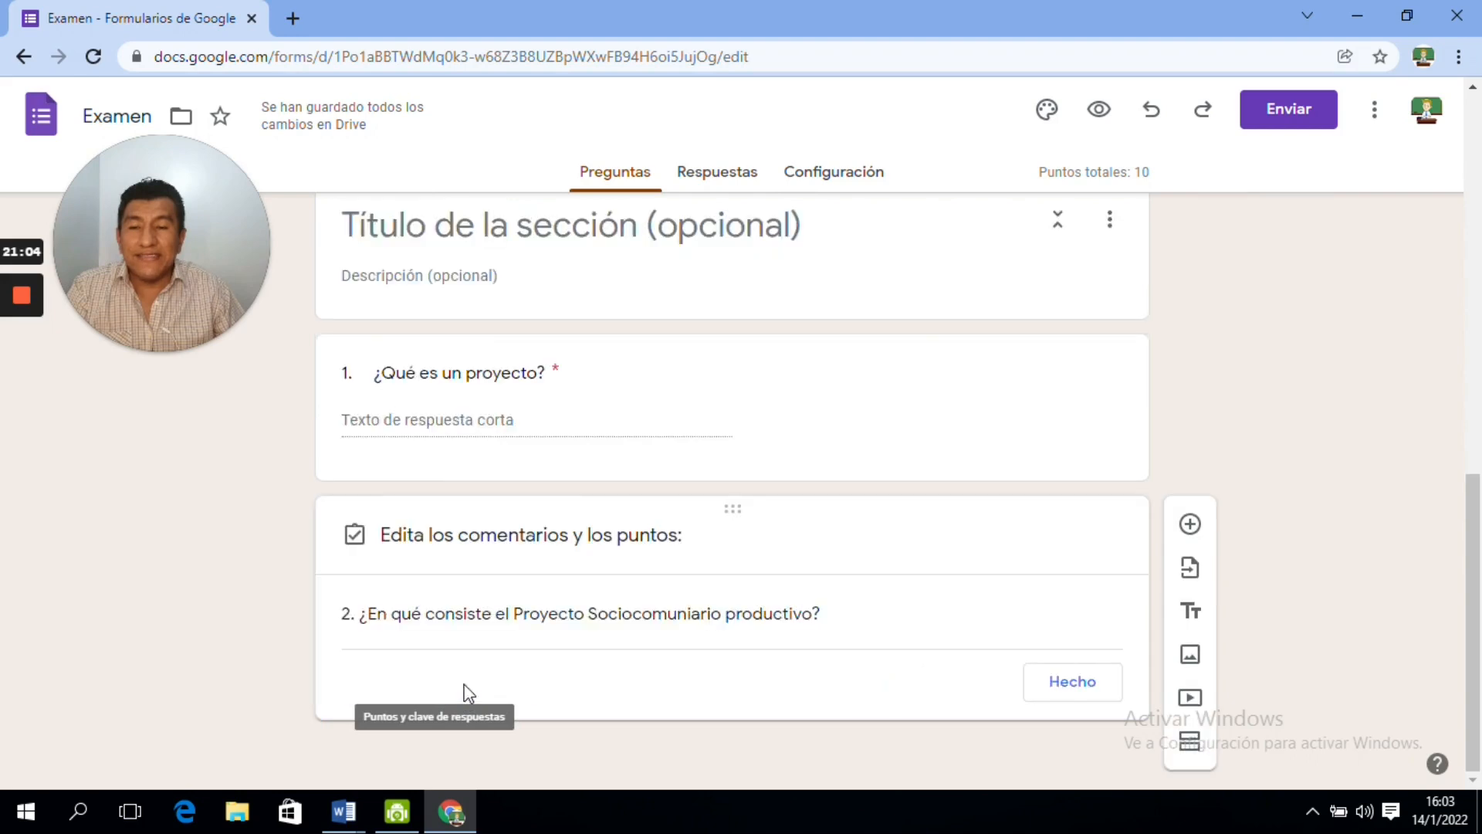
{"action": "left_click", "coordinate": [1057, 557]}
{"action": "left_click", "coordinate": [1057, 557]}
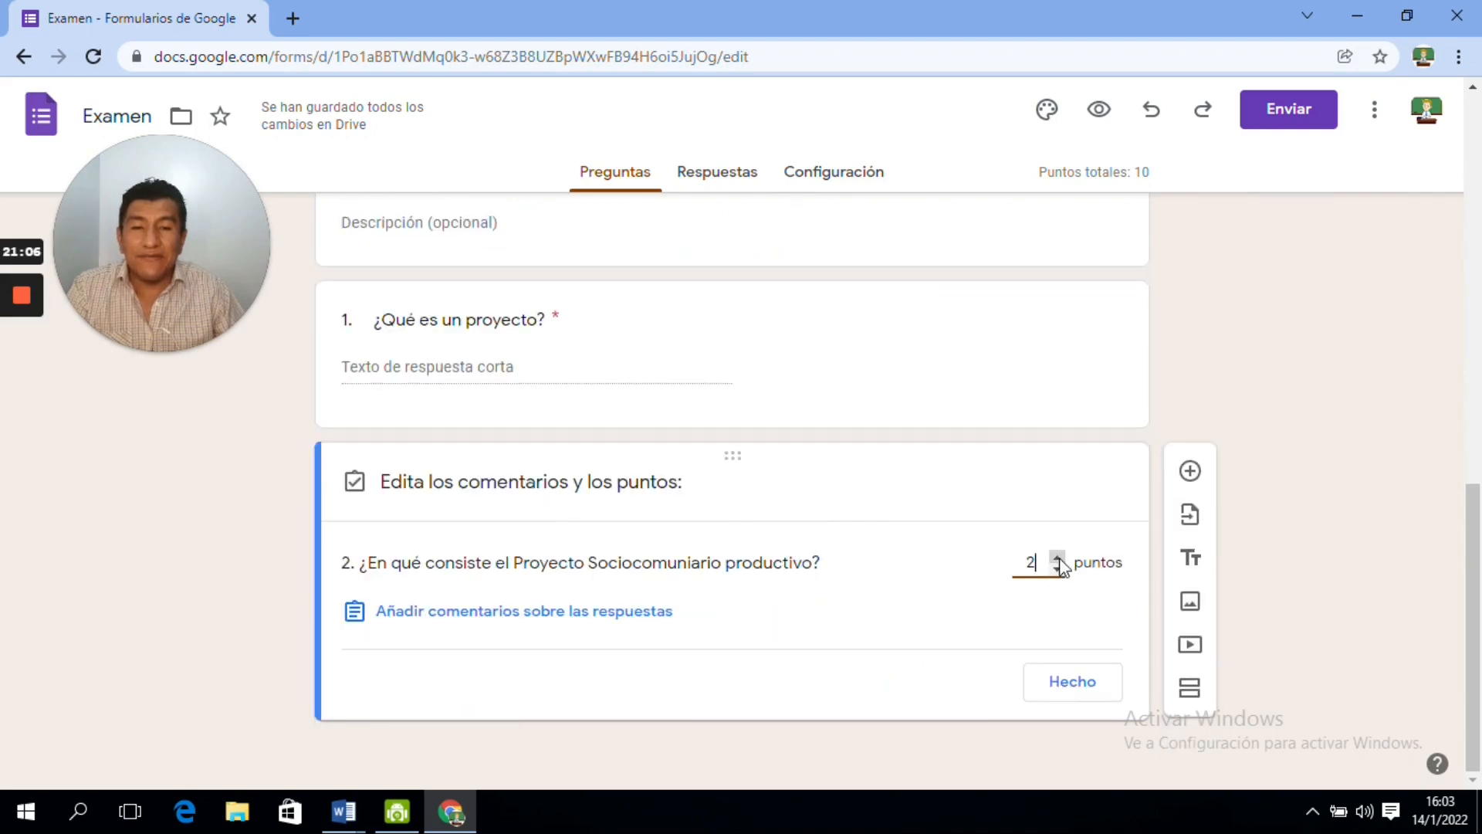
{"action": "left_click", "coordinate": [1057, 557]}
{"action": "left_click", "coordinate": [1058, 557]}
{"action": "left_click", "coordinate": [1058, 557]}
{"action": "left_click", "coordinate": [1058, 558]}
{"action": "left_click", "coordinate": [1057, 557]}
{"action": "left_click", "coordinate": [1058, 557]}
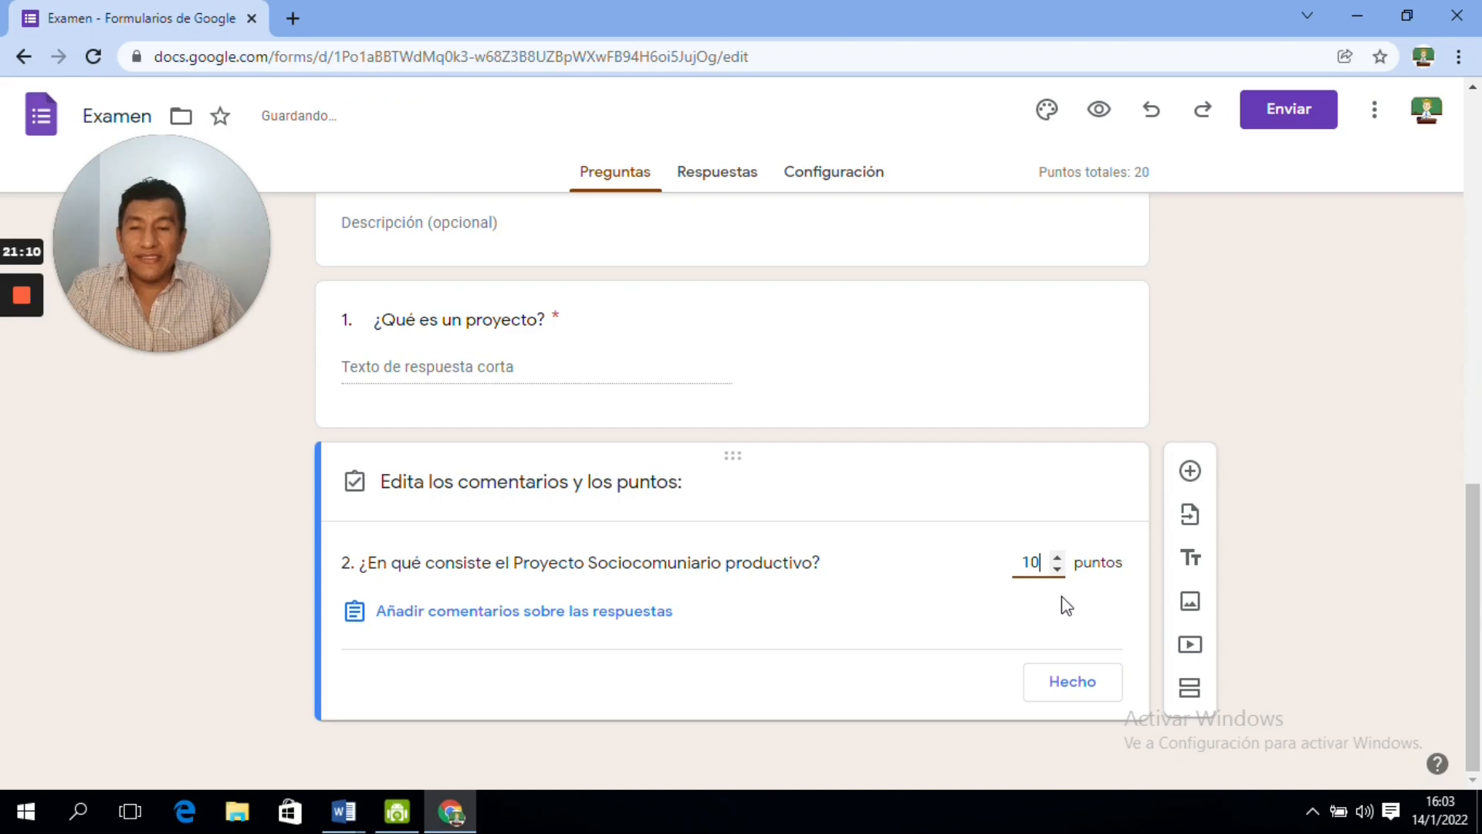
{"action": "left_click", "coordinate": [1080, 683]}
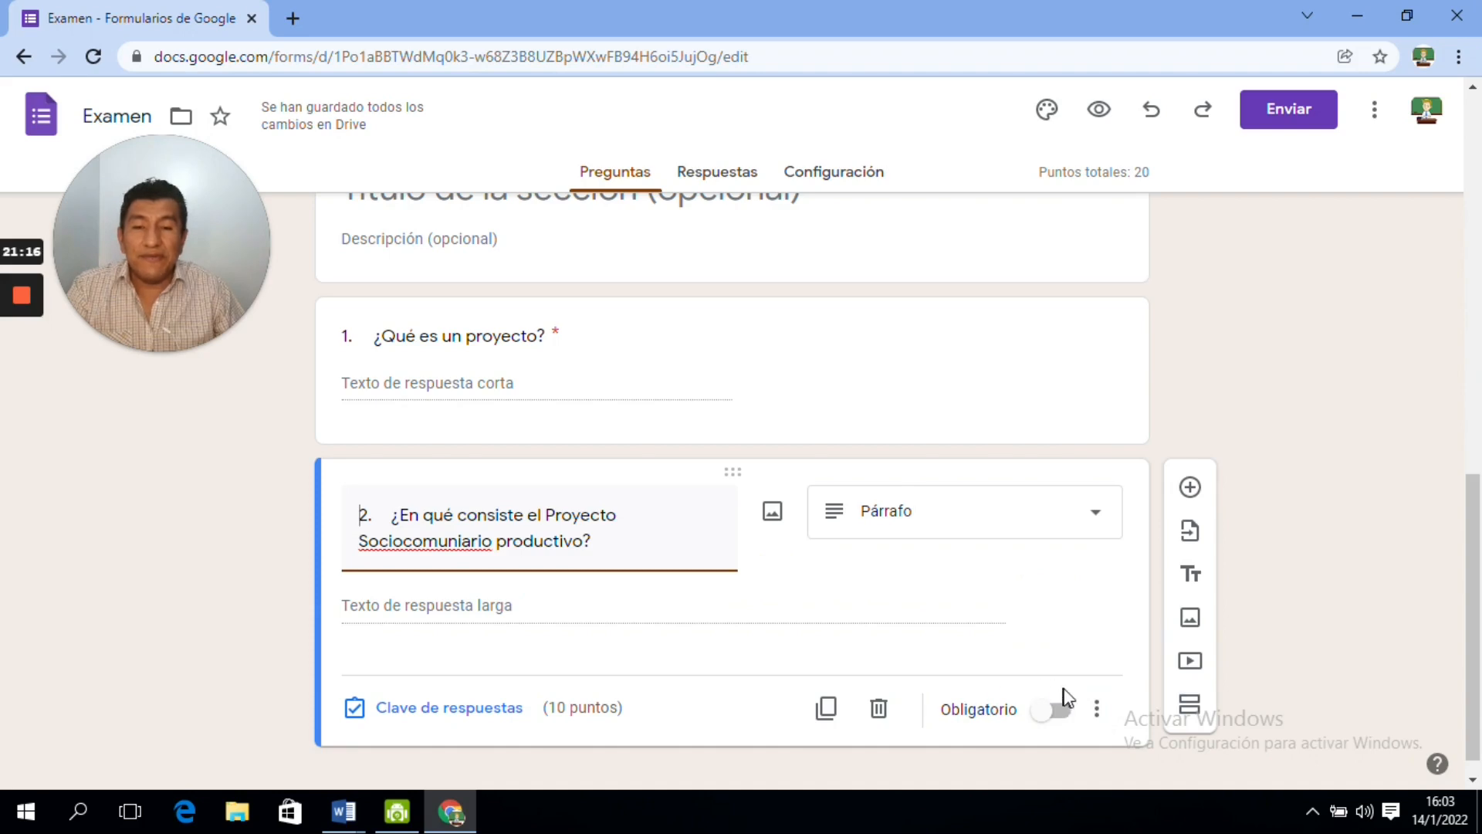
{"action": "left_click", "coordinate": [1068, 717]}
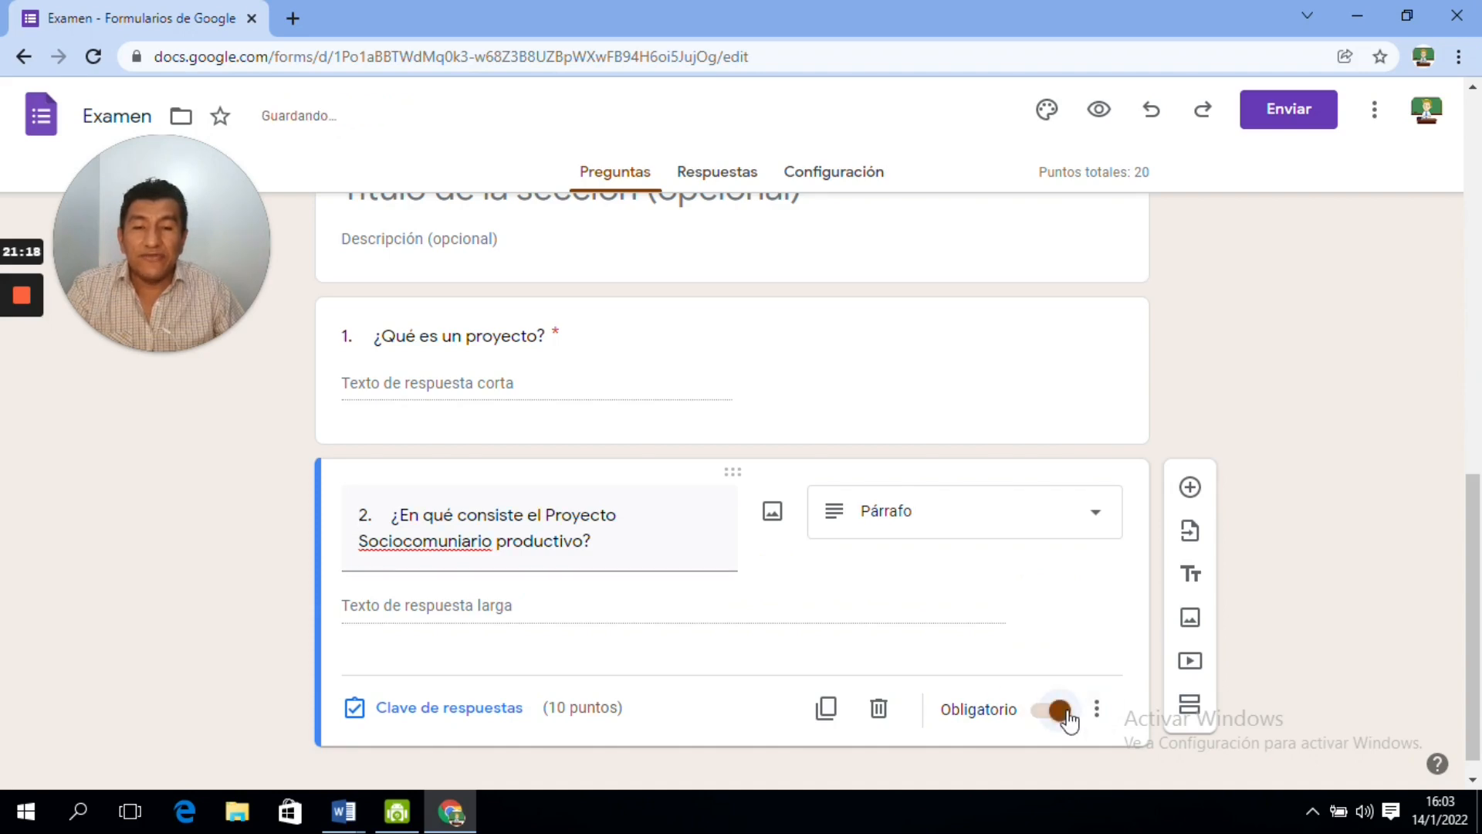
- Duplicate question 2, and copy question 3, "La siguiente afirmación “Deficiencia de alimentos para lechones” es un:", from the Word document
{"action": "scroll", "coordinate": [805, 664], "scroll_direction": "down", "scroll_amount": 1}
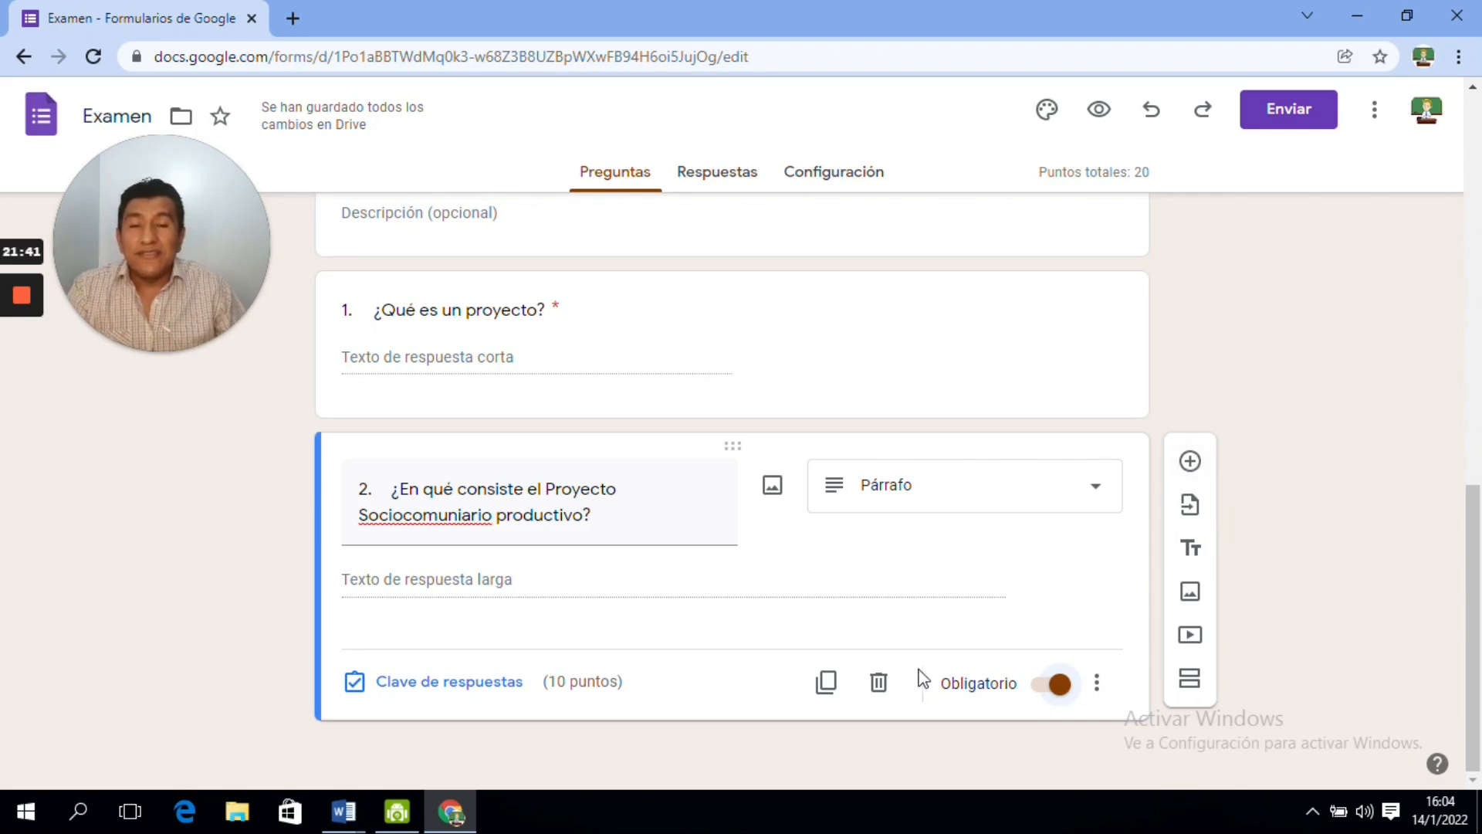
{"action": "left_click", "coordinate": [826, 683]}
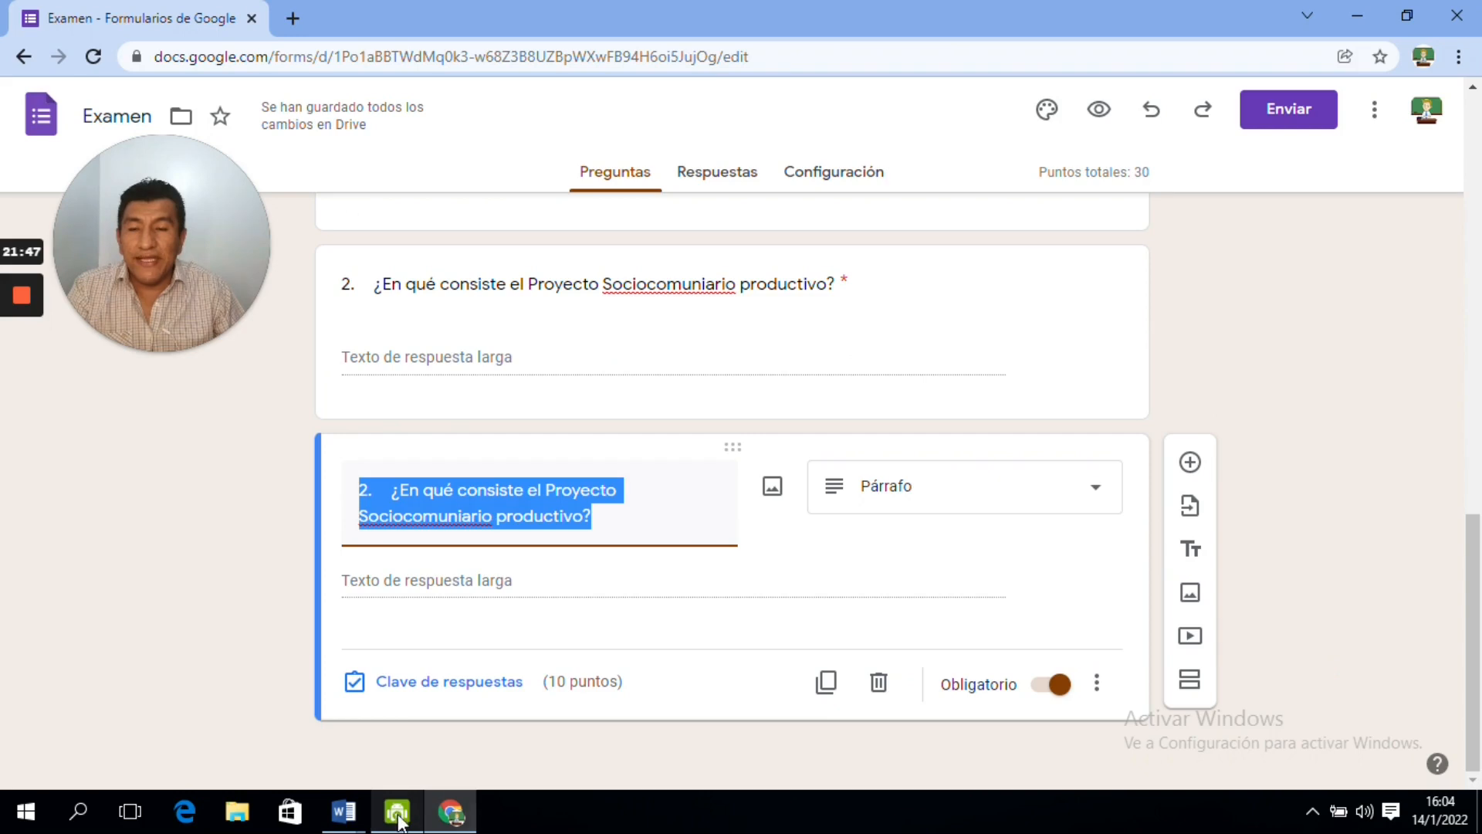
{"action": "mouse_move", "coordinate": [343, 811]}
{"action": "left_click", "coordinate": [441, 743]}
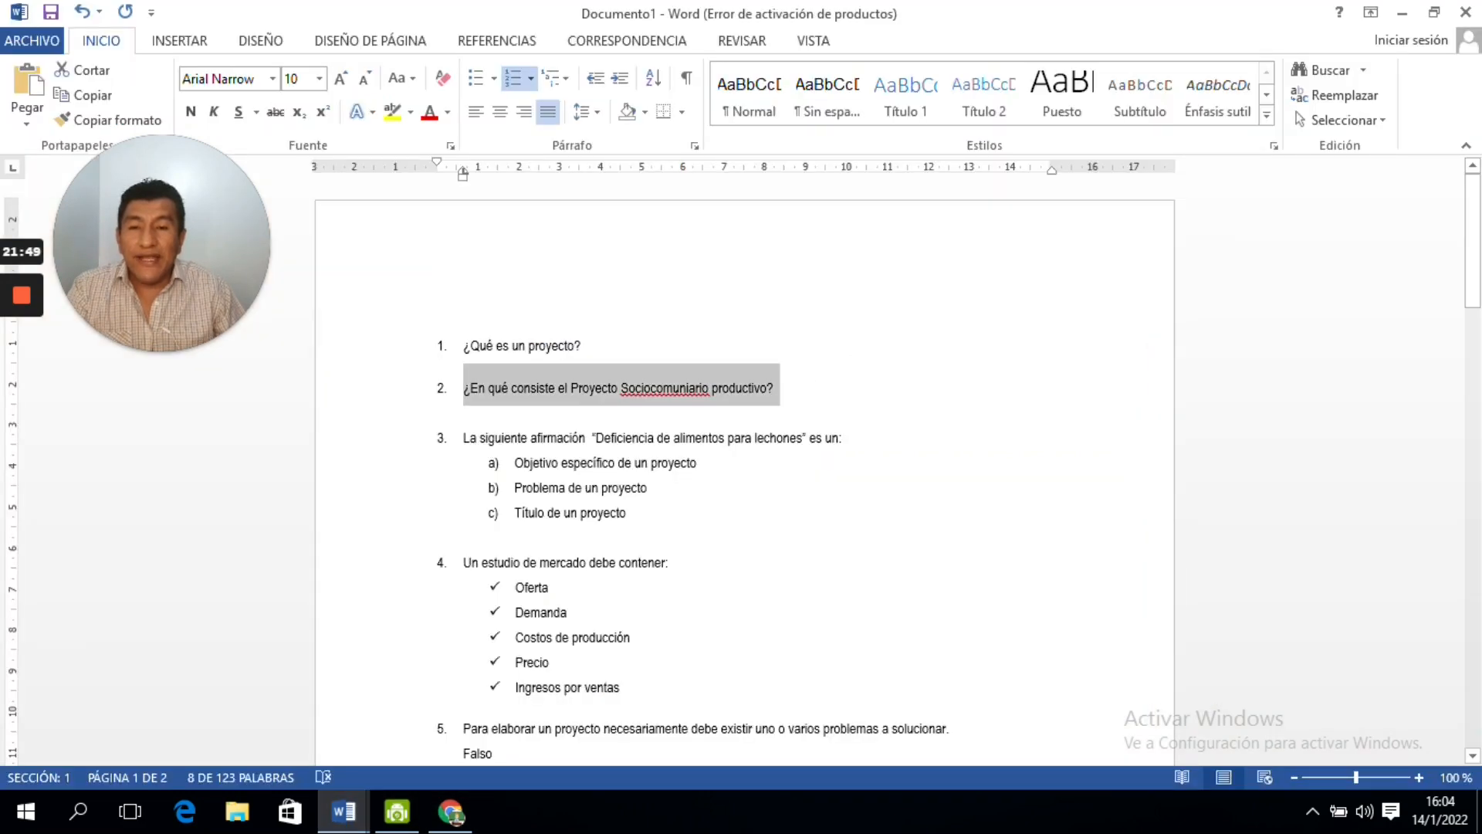
{"action": "left_click_drag", "start_coordinate": [843, 438], "coordinate": [478, 442]}
{"action": "right_click", "coordinate": [479, 441]}
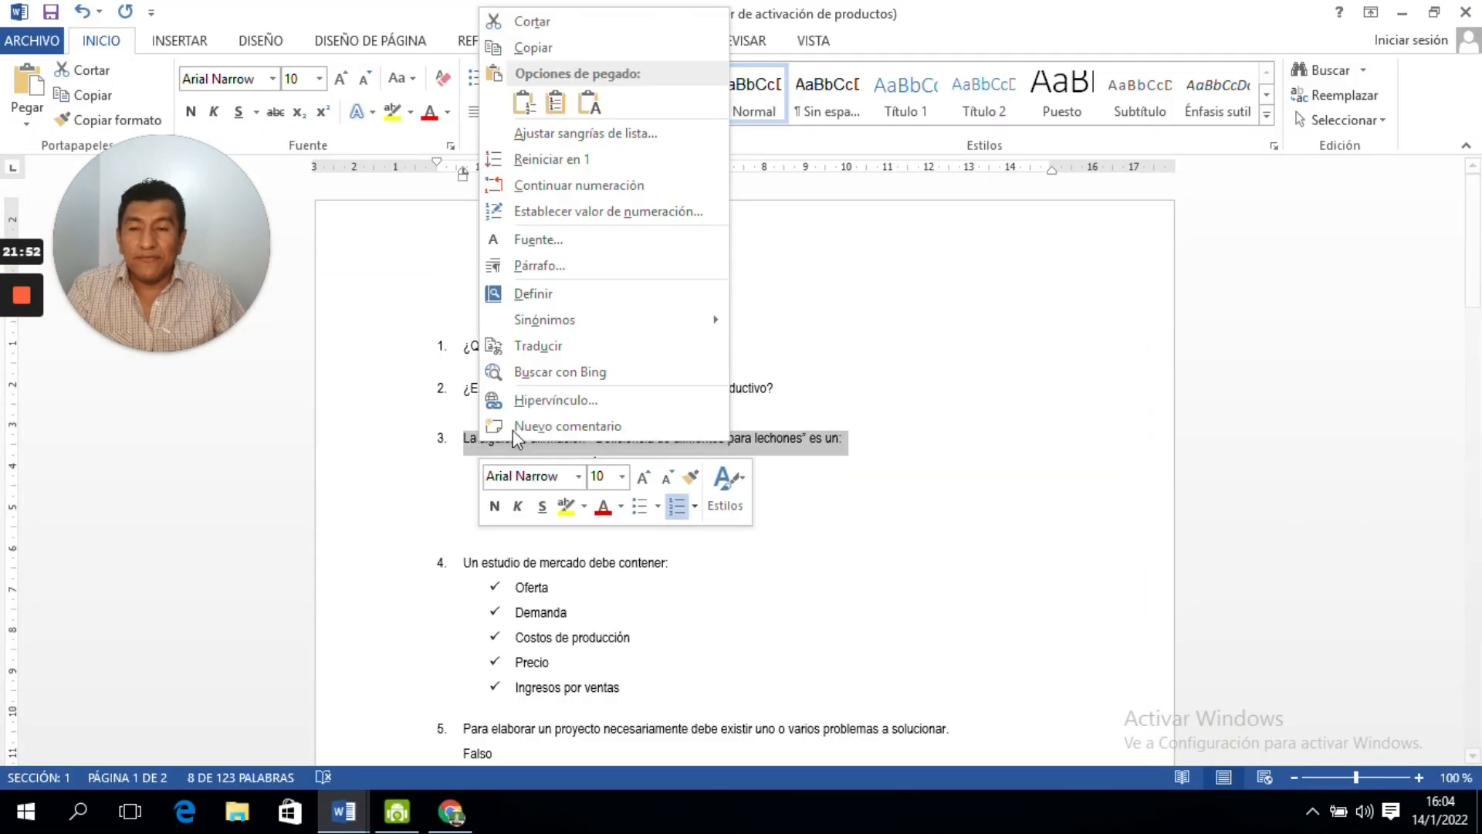
{"action": "left_click", "coordinate": [531, 49]}
- Return to the Google Forms exam, replace the duplicated question's title with the copied question 3 text and set its type to Varias opciones
{"action": "key", "text": "alt+Tab"}
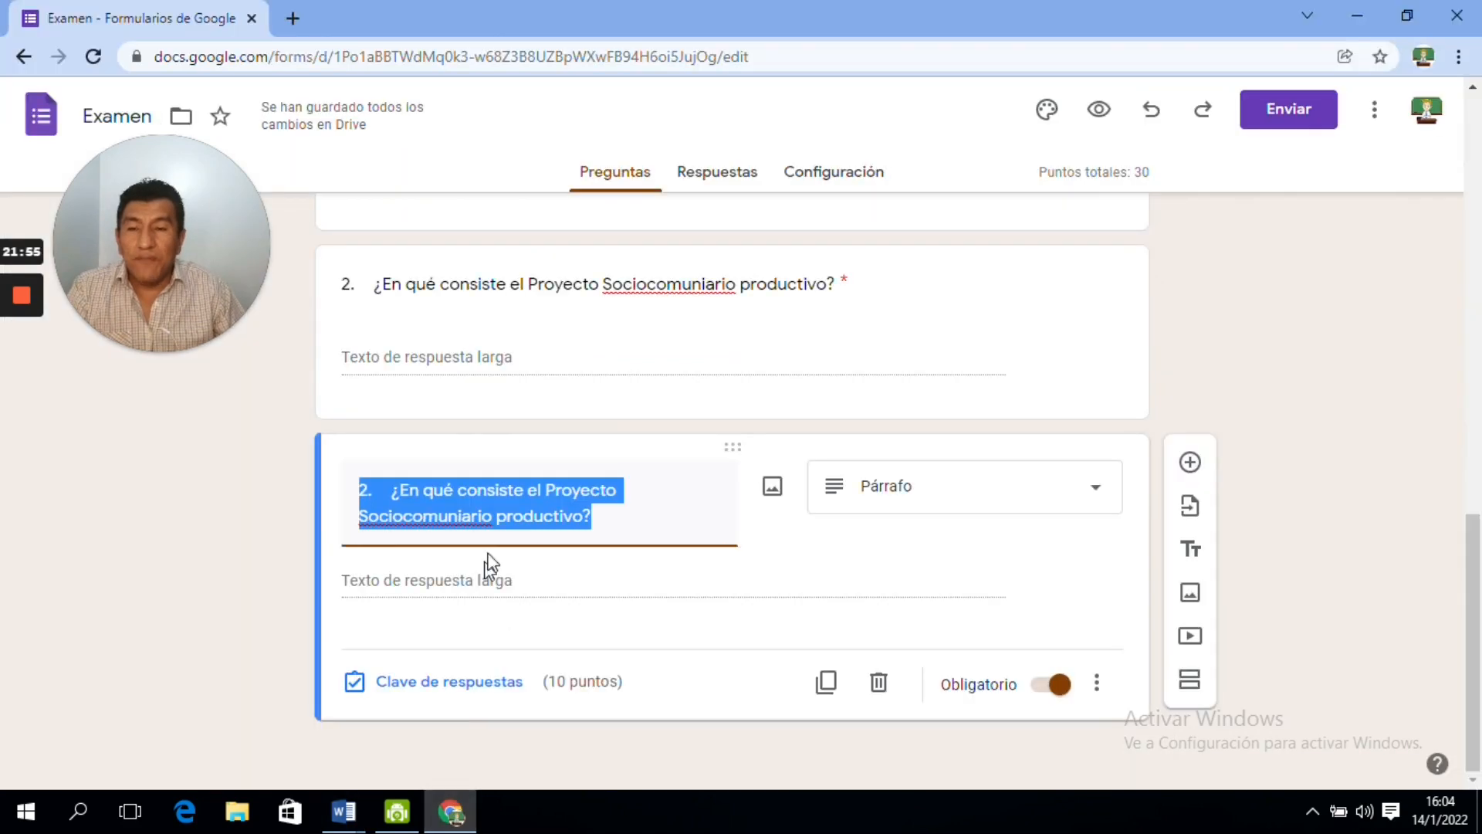
{"action": "right_click", "coordinate": [495, 498]}
{"action": "left_click", "coordinate": [540, 265]}
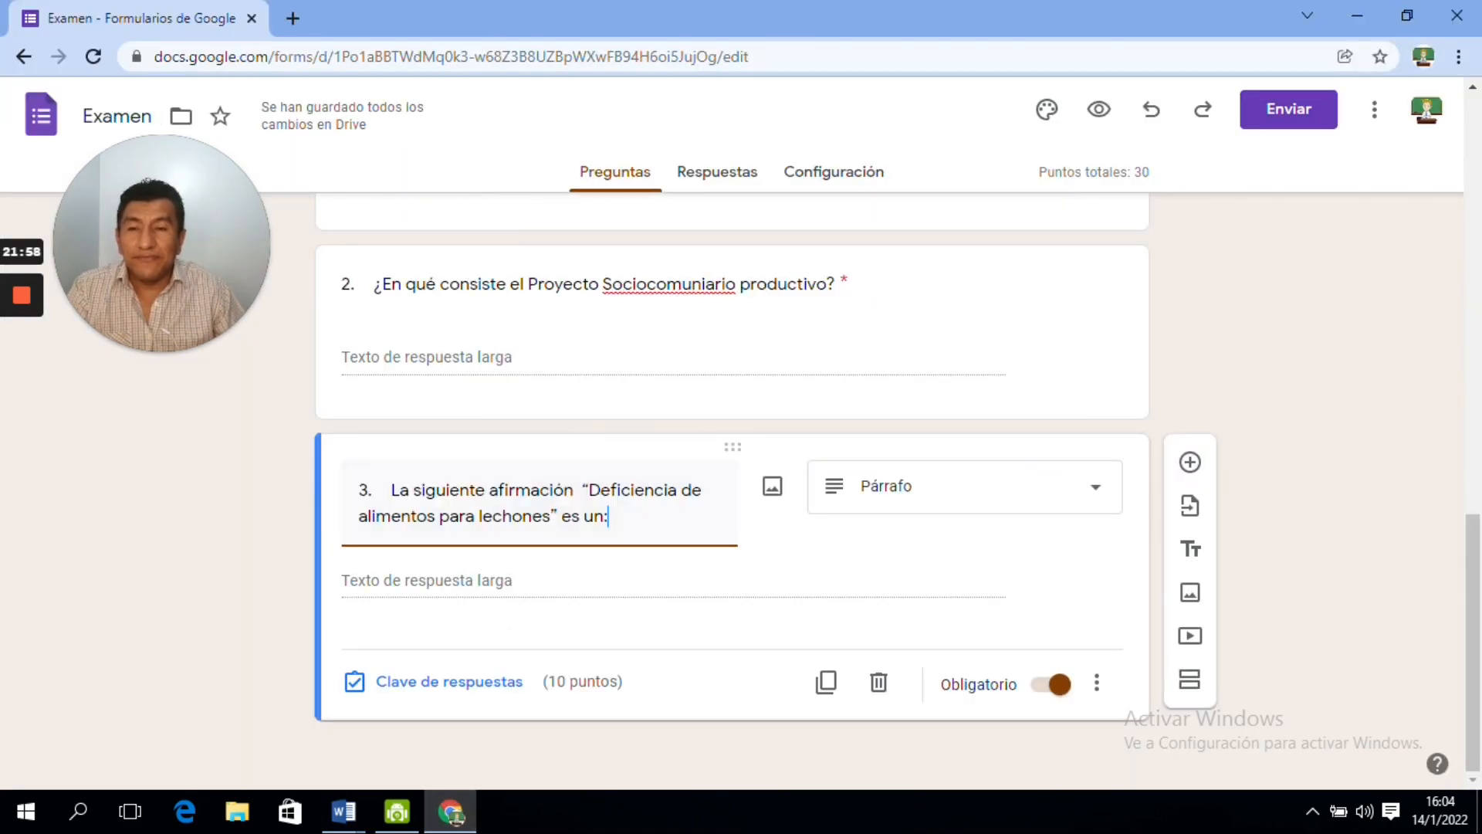
{"action": "left_click", "coordinate": [803, 546]}
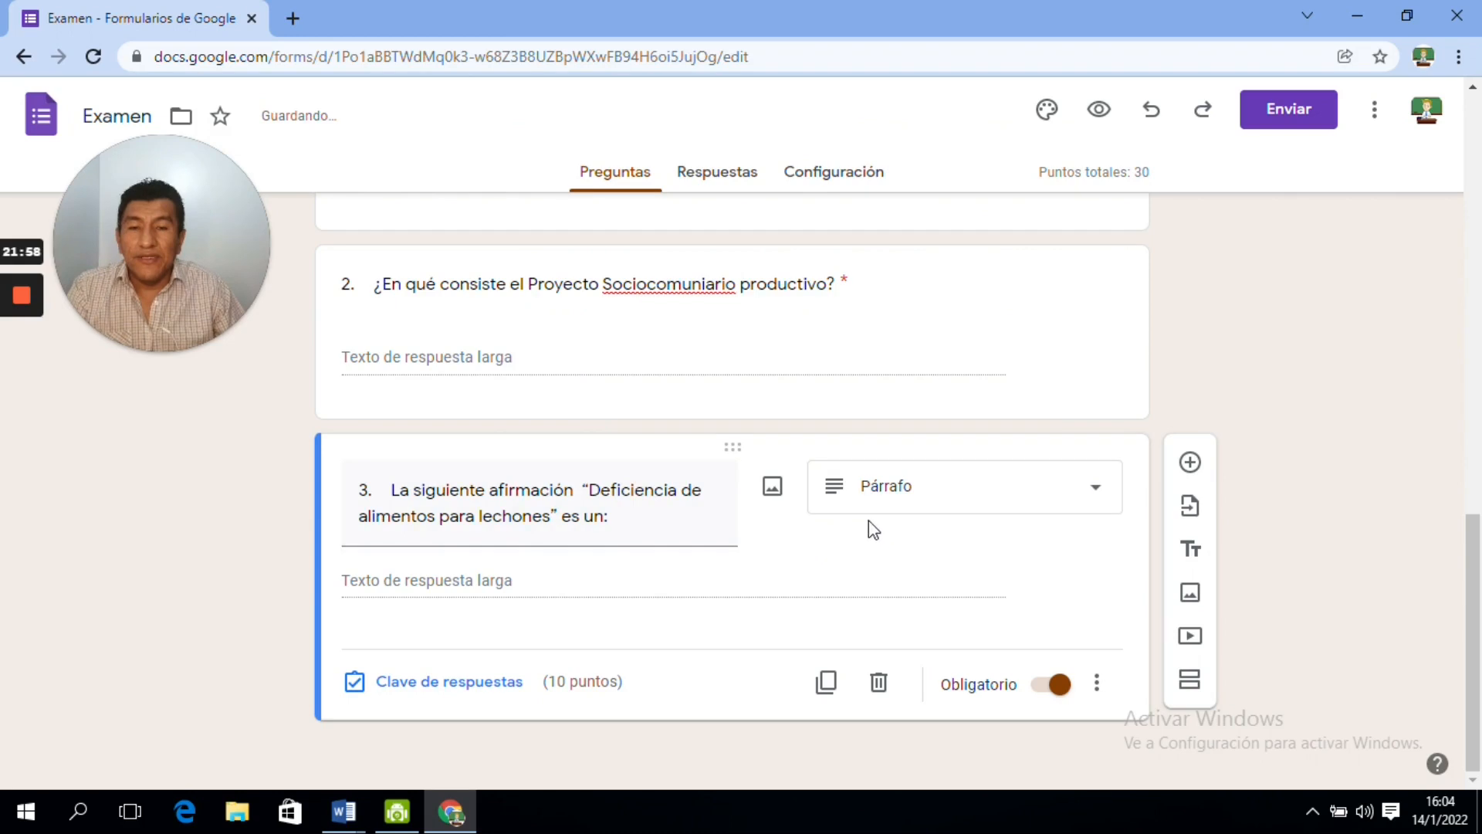
{"action": "left_click", "coordinate": [1054, 492]}
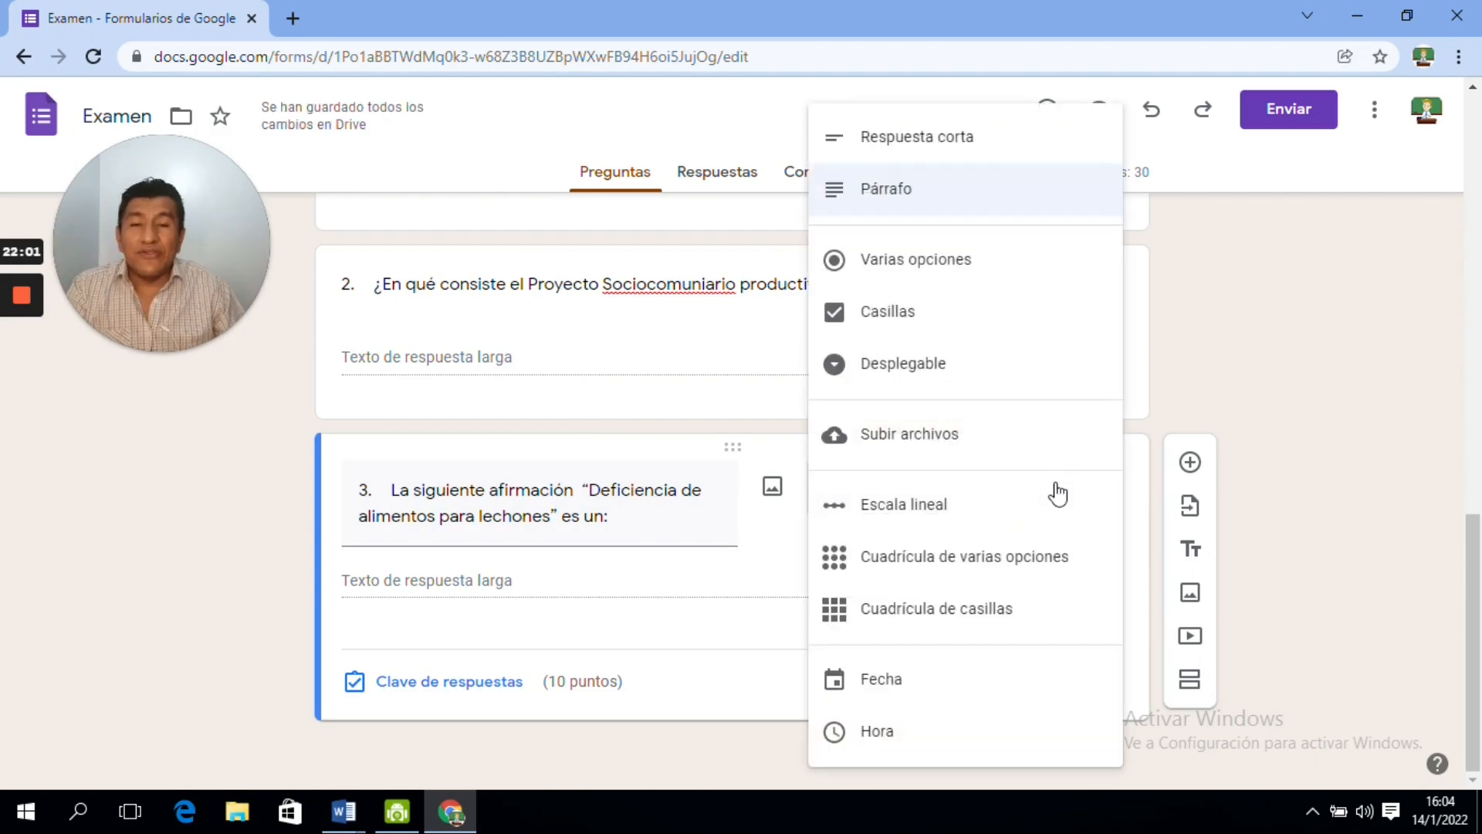
{"action": "left_click", "coordinate": [981, 265]}
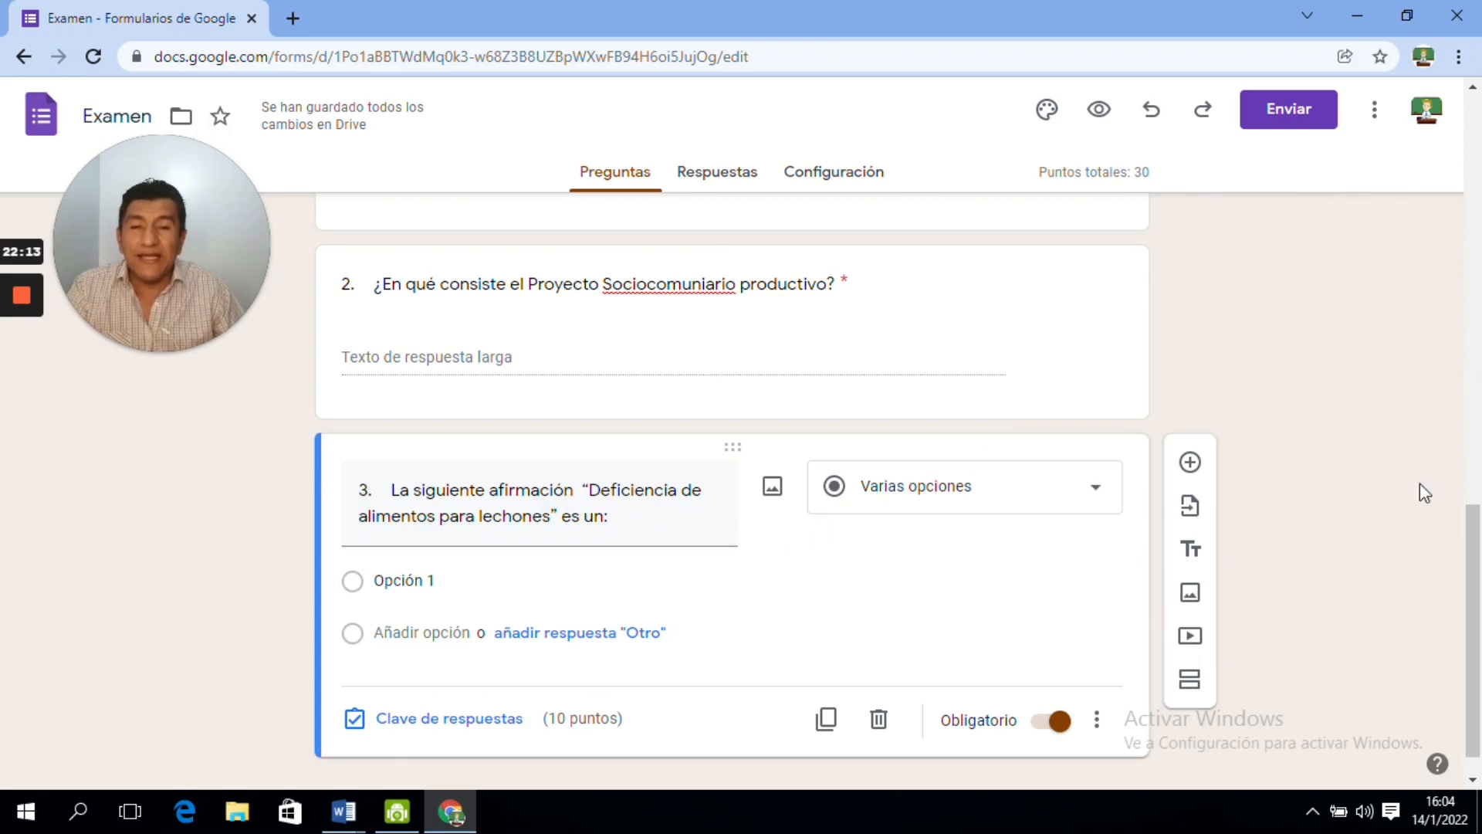
{"action": "scroll", "coordinate": [1374, 540], "scroll_direction": "down", "scroll_amount": 1}
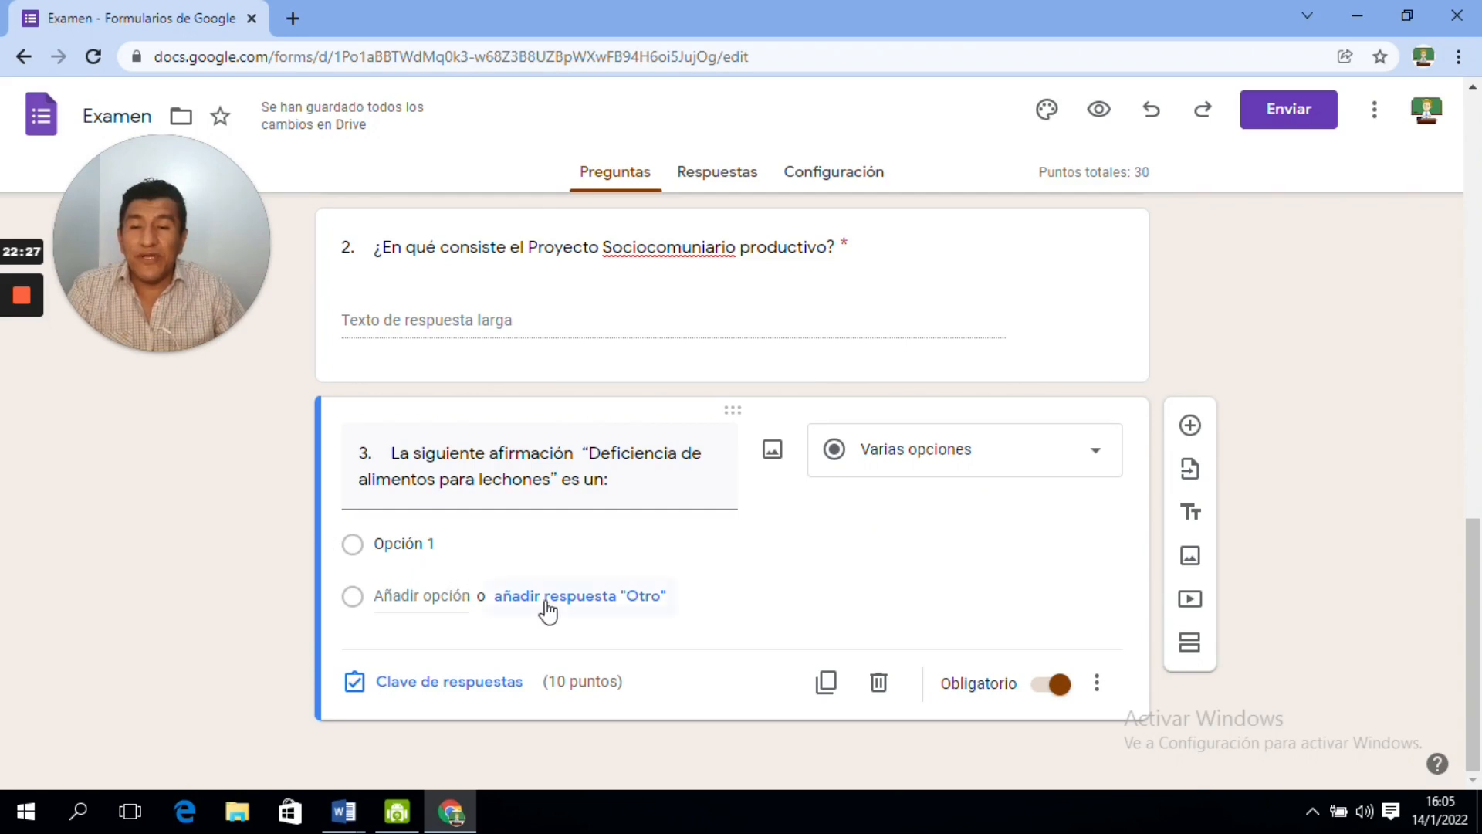
- Add second and third answer options to question 3, and copy "Objetivo específico de un proyecto" from the Word document
{"action": "left_click", "coordinate": [424, 601]}
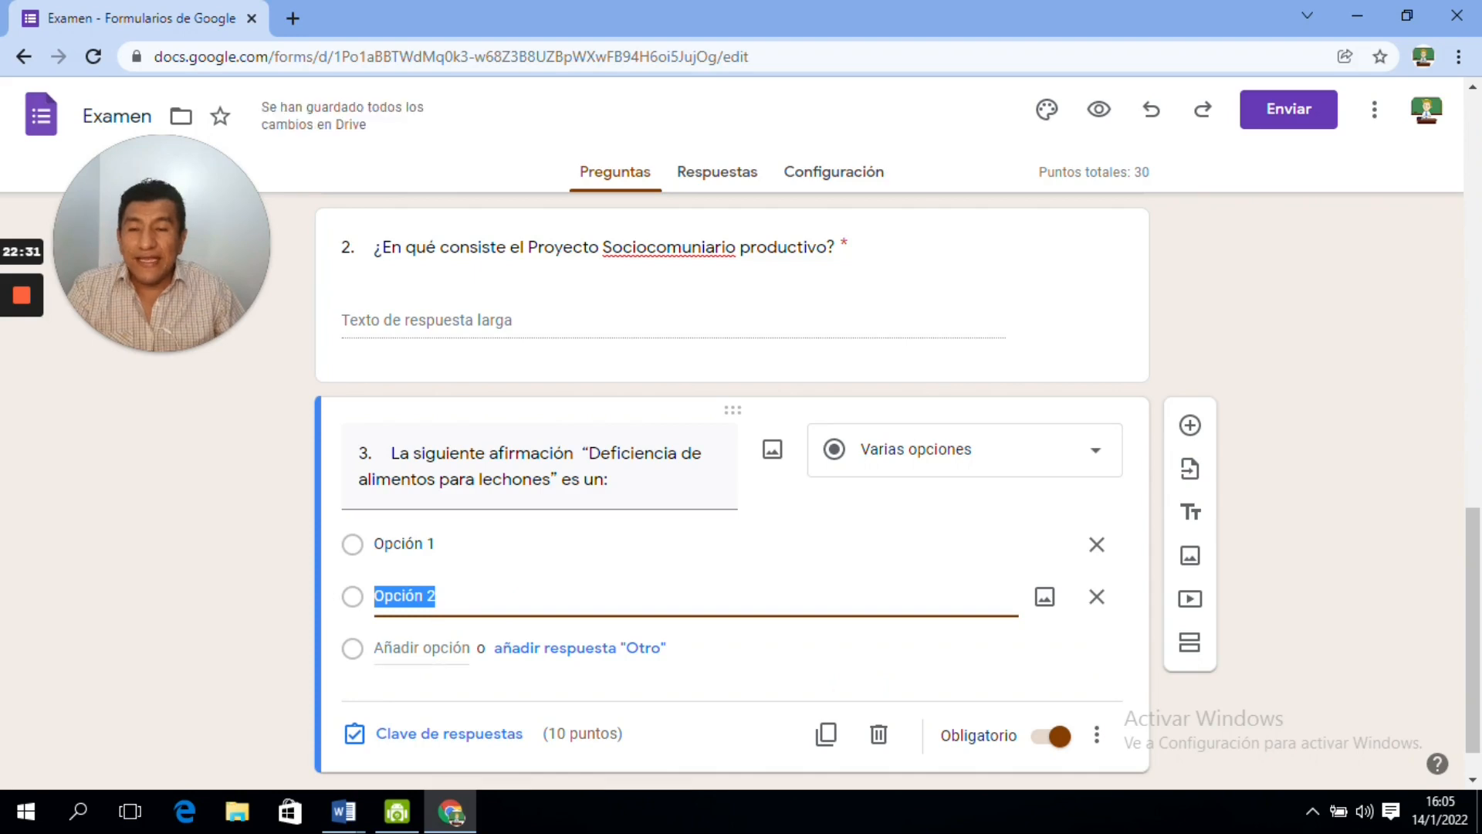
{"action": "key", "text": "Return"}
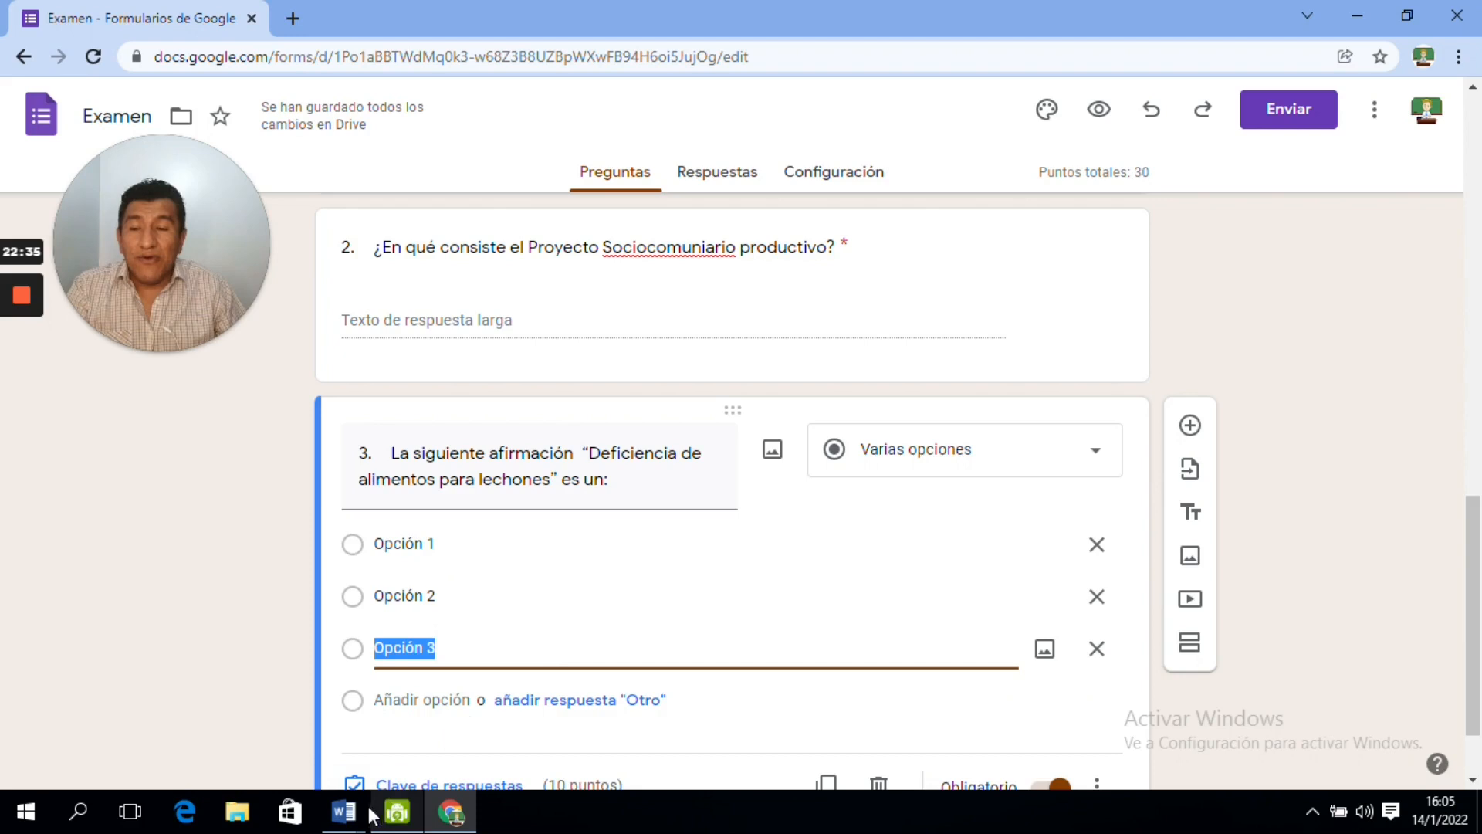
{"action": "mouse_move", "coordinate": [348, 811]}
{"action": "left_click", "coordinate": [471, 747]}
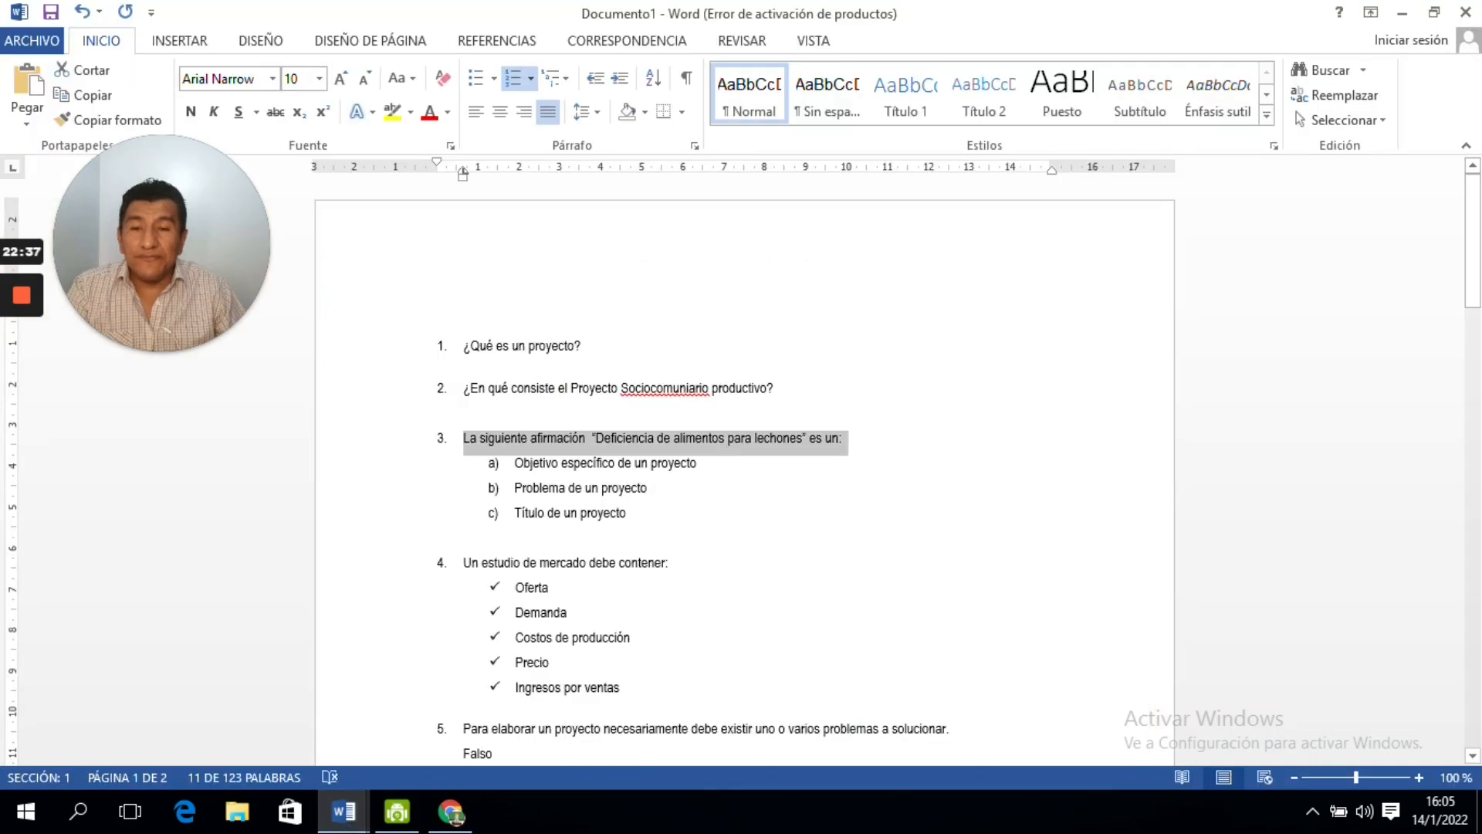
{"action": "left_click_drag", "start_coordinate": [699, 462], "coordinate": [515, 463]}
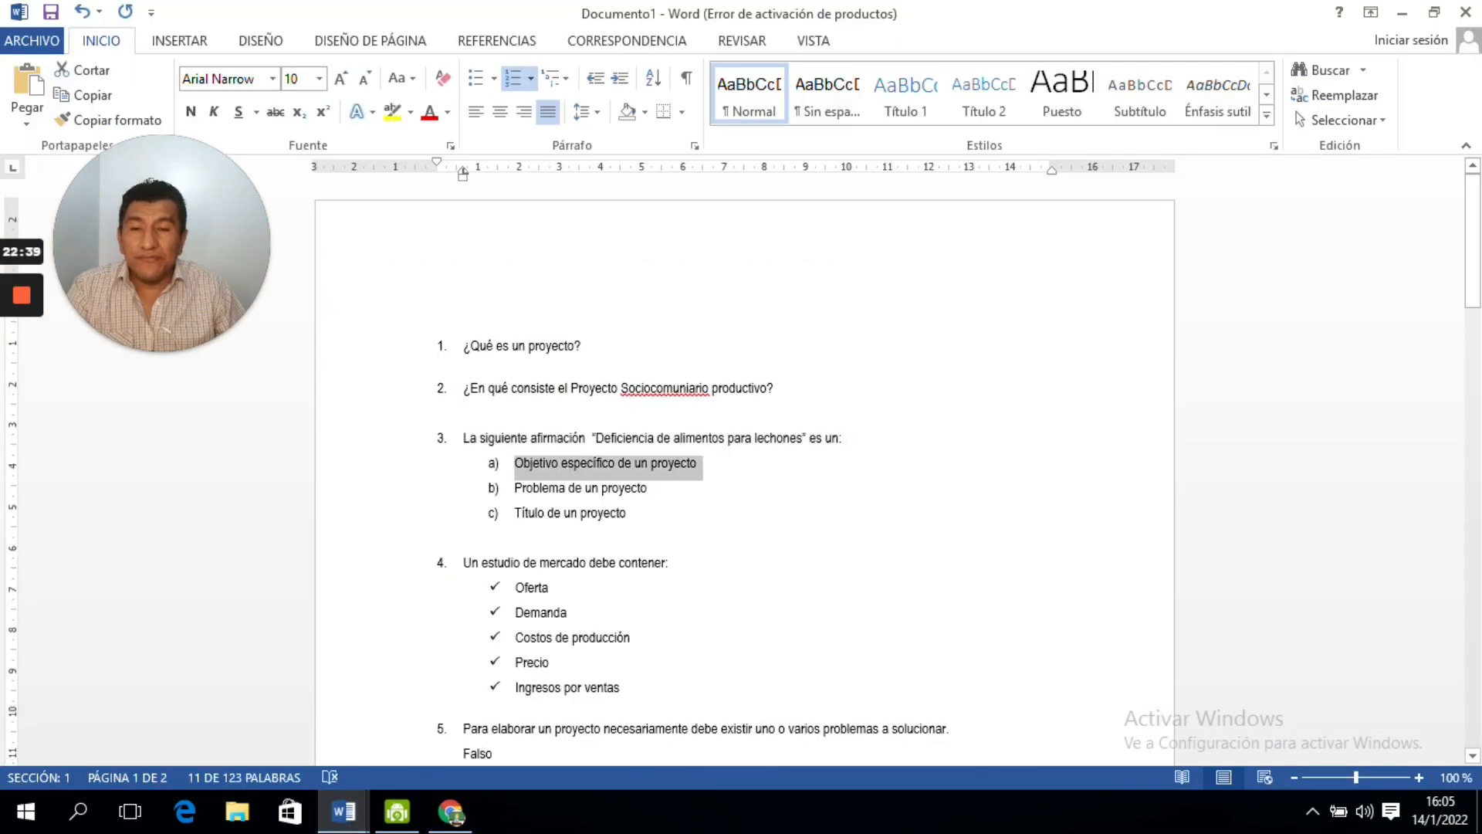
{"action": "right_click", "coordinate": [552, 473]}
{"action": "left_click", "coordinate": [609, 102]}
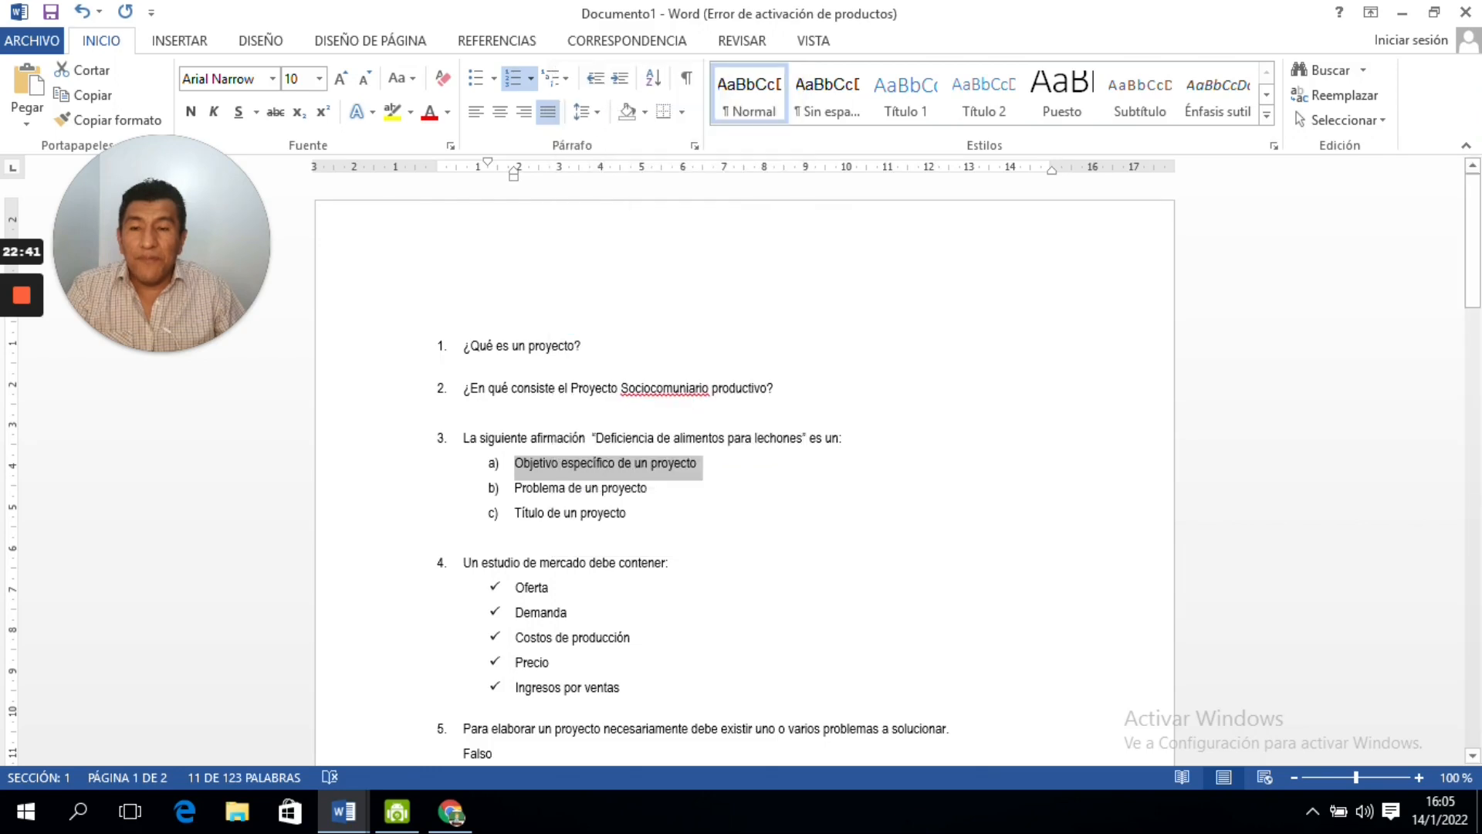
- Return to the Google Forms exam in Chrome and replace question 3's first option with the copied text
{"action": "left_click", "coordinate": [450, 811]}
{"action": "left_click", "coordinate": [432, 544]}
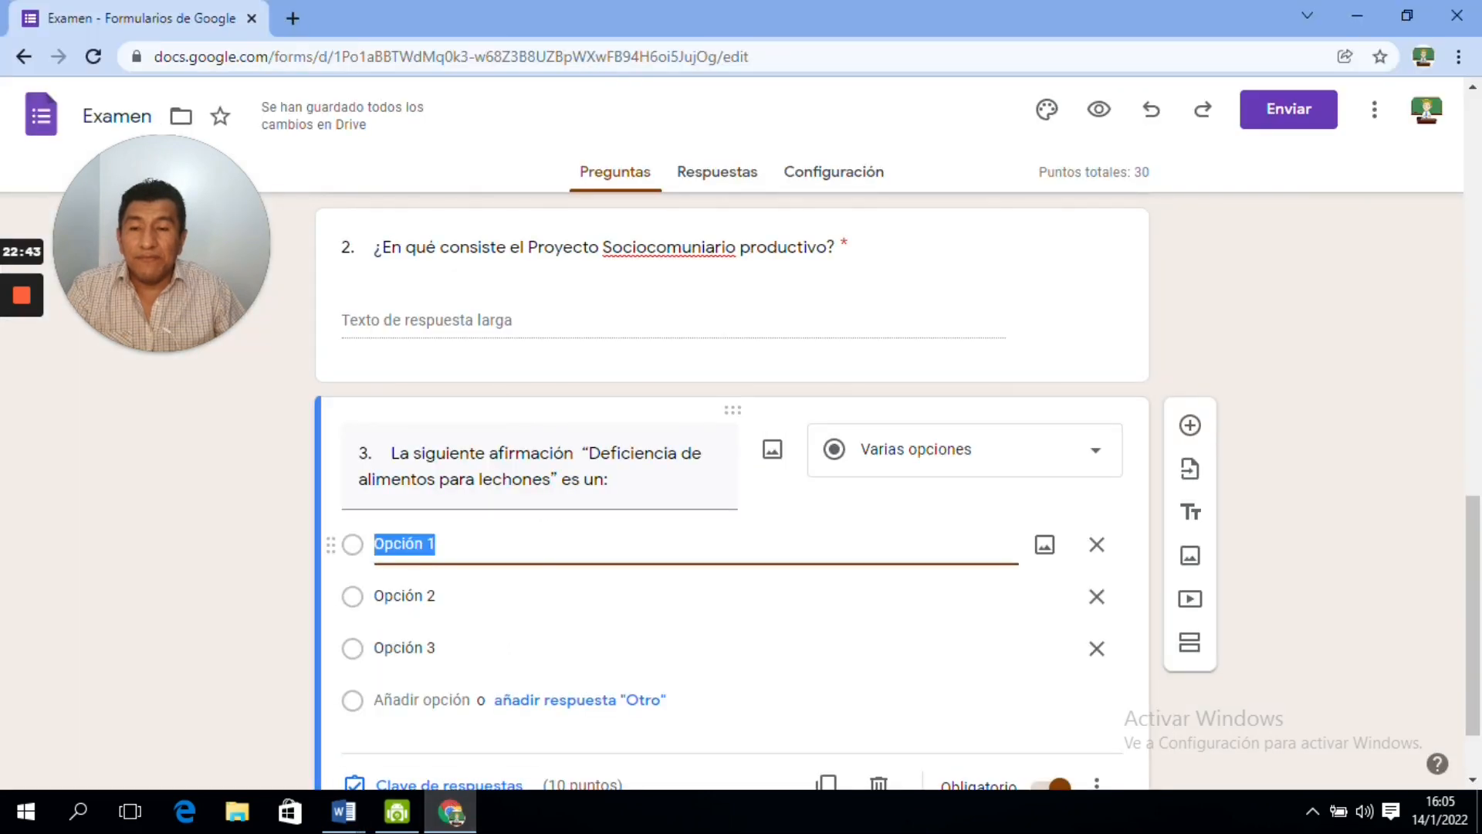
{"action": "right_click", "coordinate": [445, 545]}
{"action": "left_click", "coordinate": [505, 307]}
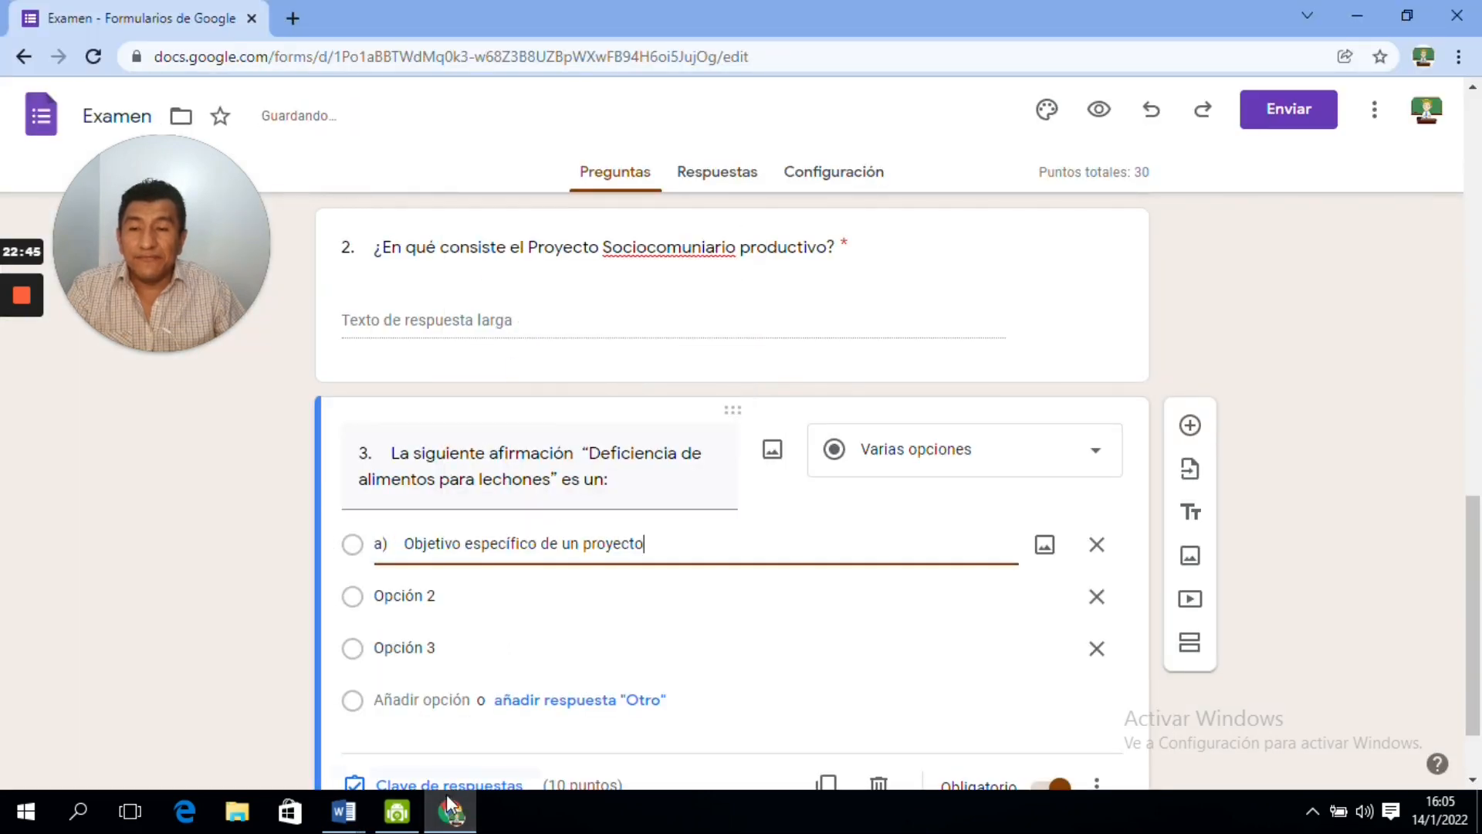
- Switch to the Word document Documento1 and copy answer b), "Problema de un proyecto", of question 3
{"action": "left_click", "coordinate": [344, 811]}
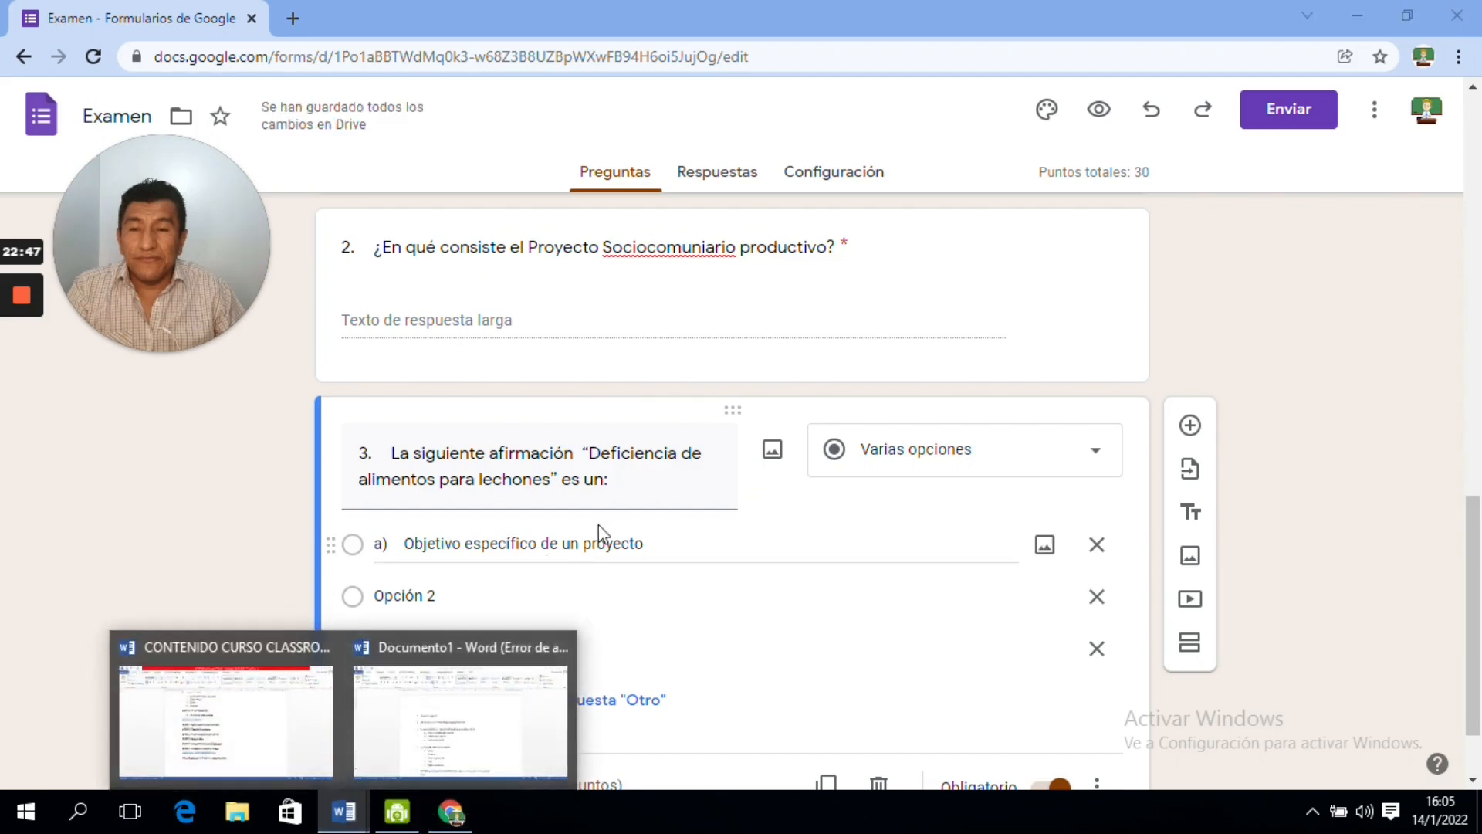
{"action": "left_click", "coordinate": [479, 707]}
{"action": "left_click_drag", "start_coordinate": [514, 488], "coordinate": [653, 488]}
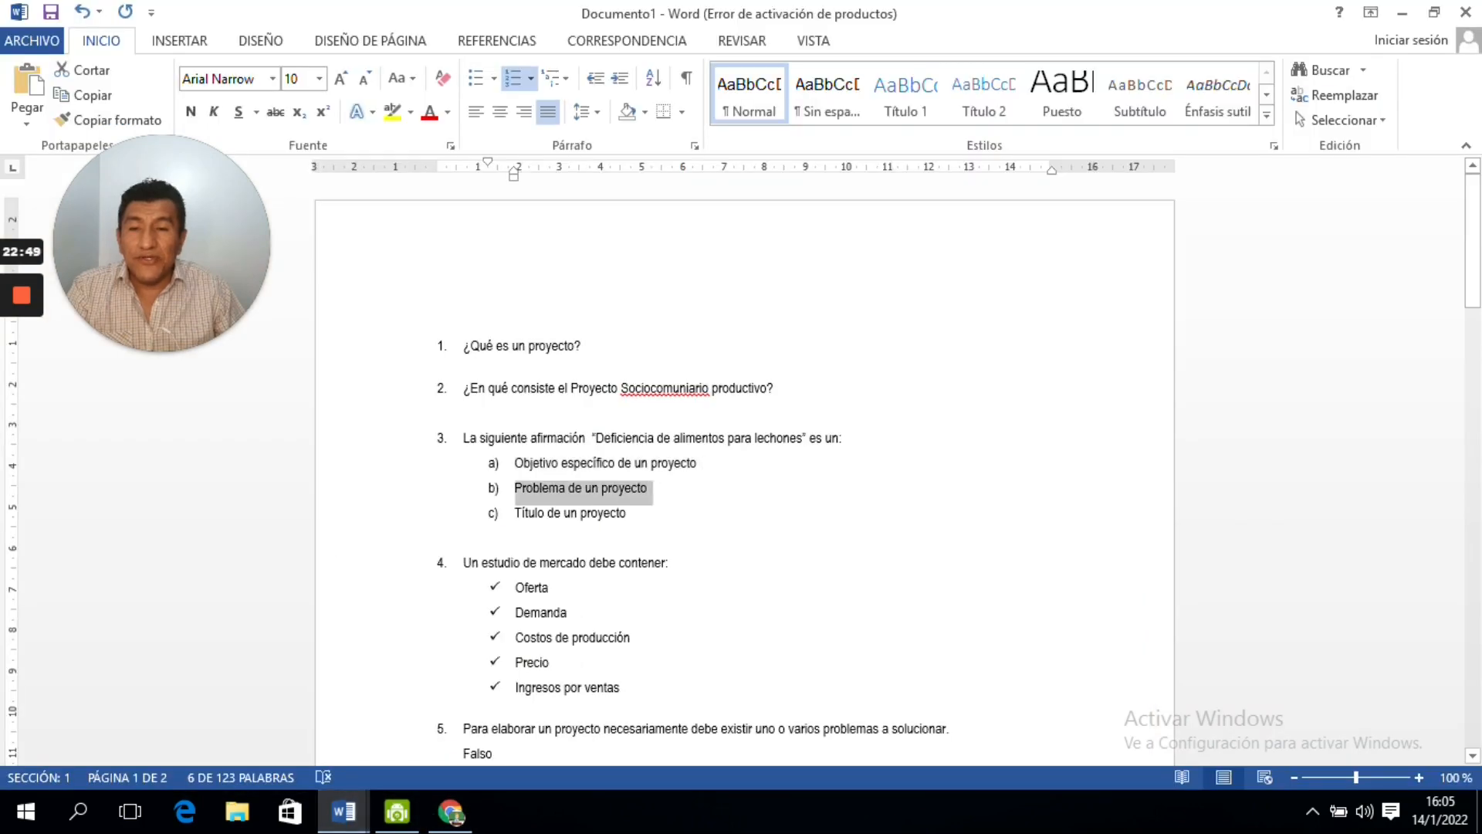
{"action": "right_click", "coordinate": [545, 488]}
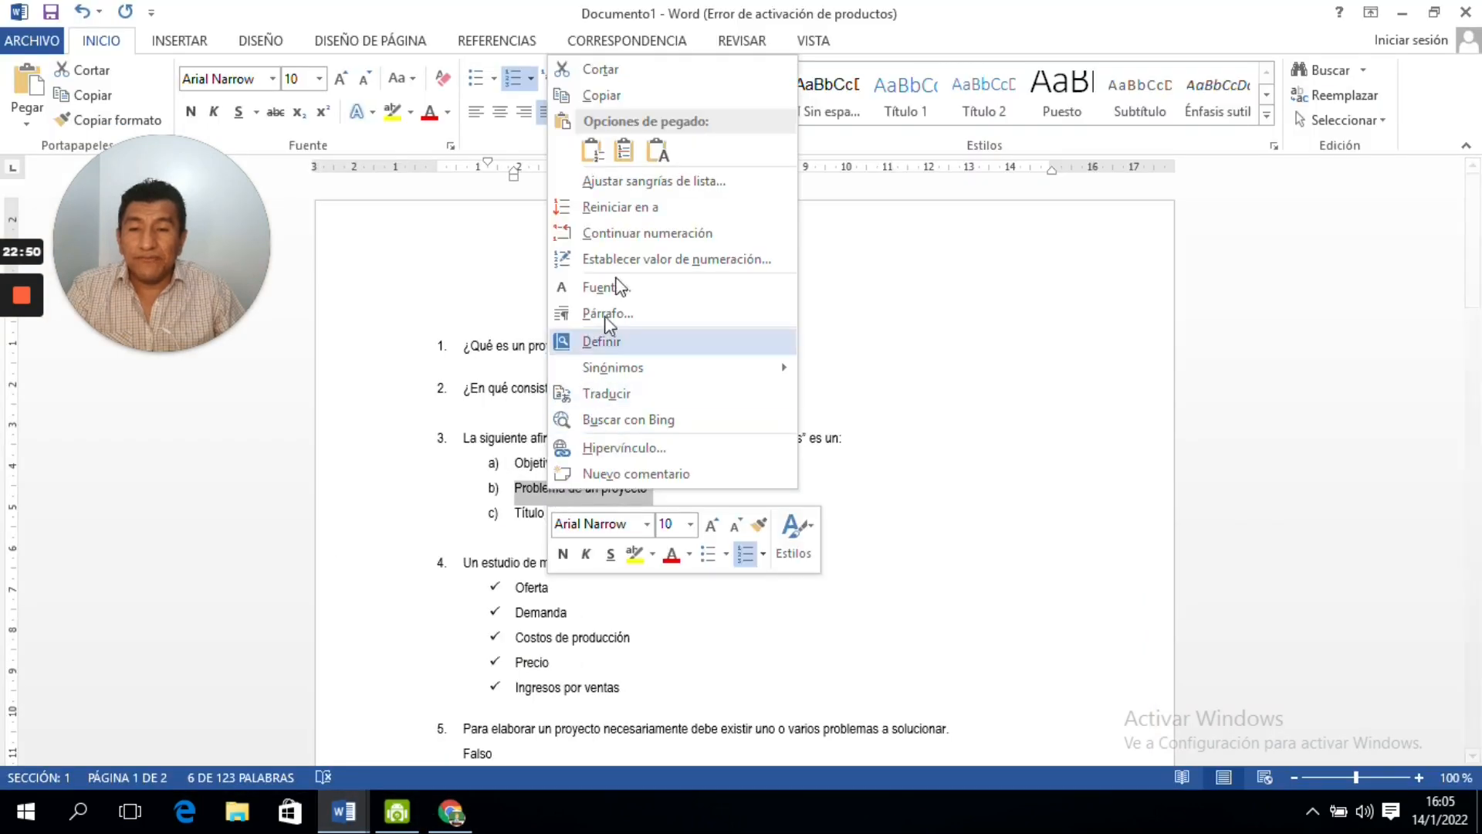
{"action": "left_click", "coordinate": [601, 95]}
- Back in the Google Forms exam, paste "Problema de un proyecto" over question 3's placeholder Opción 2
{"action": "left_click", "coordinate": [450, 813]}
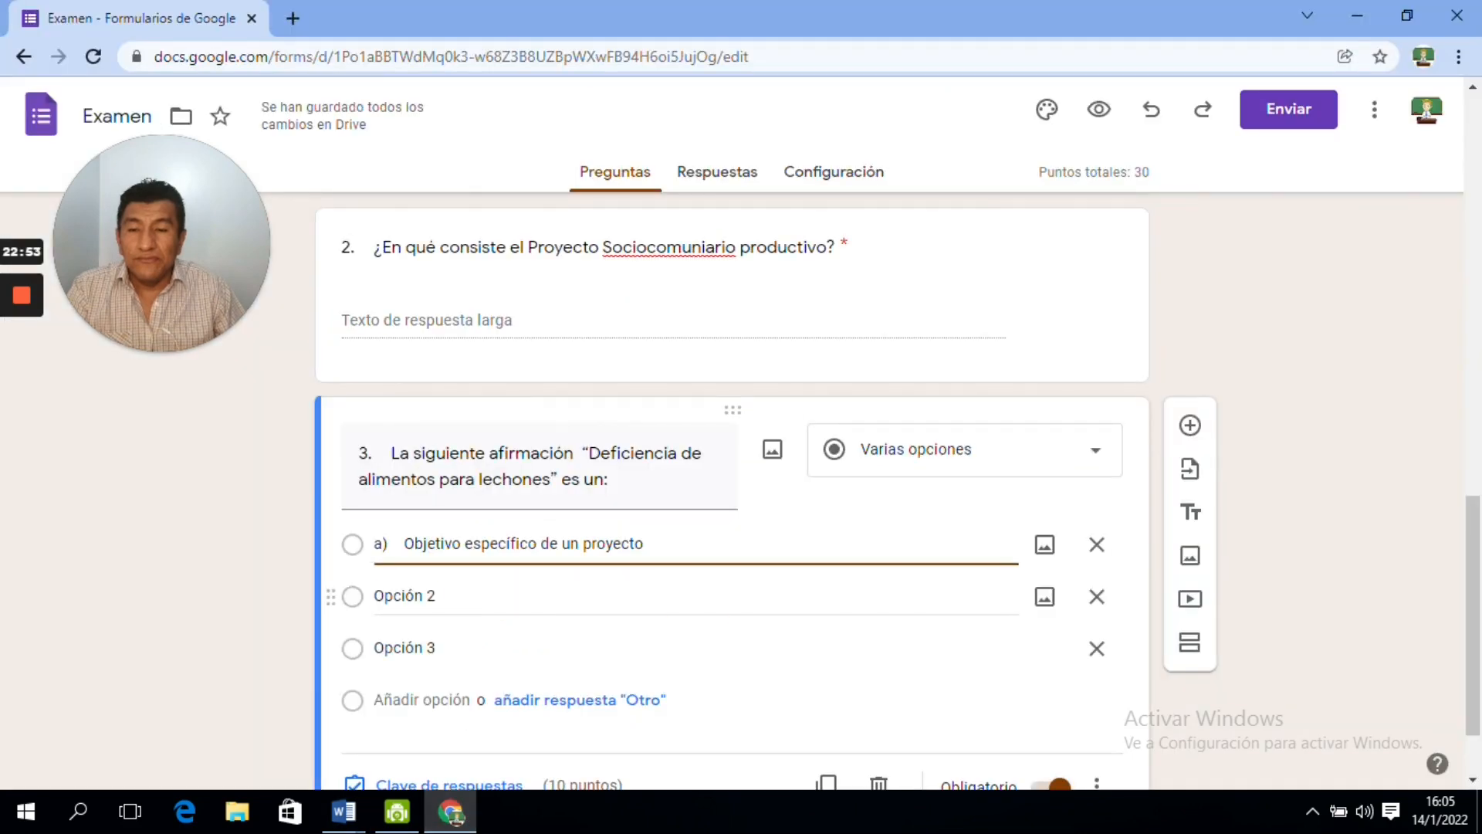
{"action": "left_click", "coordinate": [427, 603]}
{"action": "right_click", "coordinate": [427, 606]}
{"action": "left_click", "coordinate": [497, 393]}
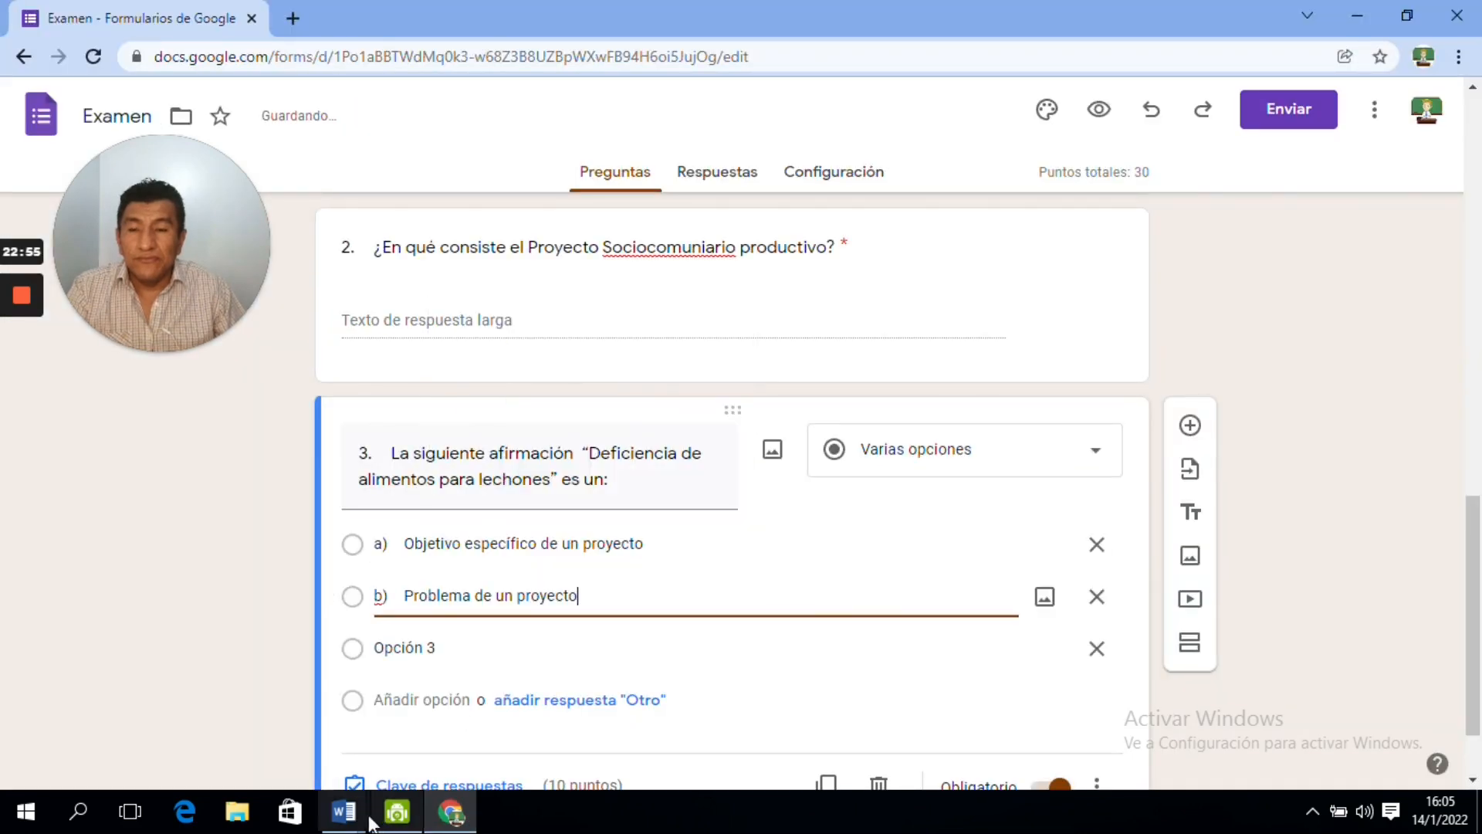
- Switch to the Word document and copy answer c), "Título de un proyecto", of question 3
{"action": "mouse_move", "coordinate": [344, 810]}
{"action": "left_click", "coordinate": [447, 764]}
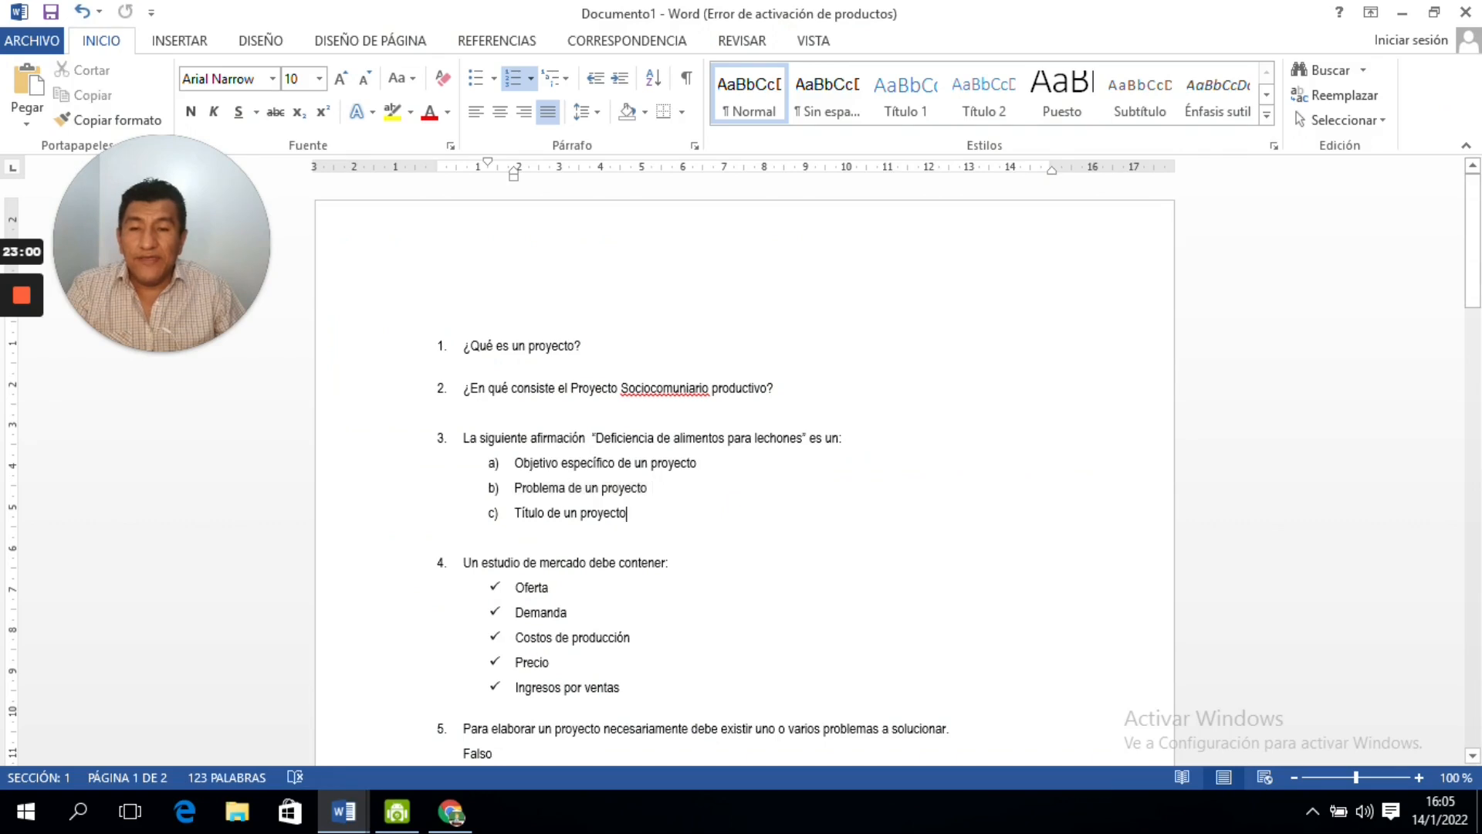
{"action": "left_click_drag", "start_coordinate": [630, 513], "coordinate": [516, 514]}
{"action": "key", "text": "ctrl+c"}
{"action": "right_click", "coordinate": [563, 529]}
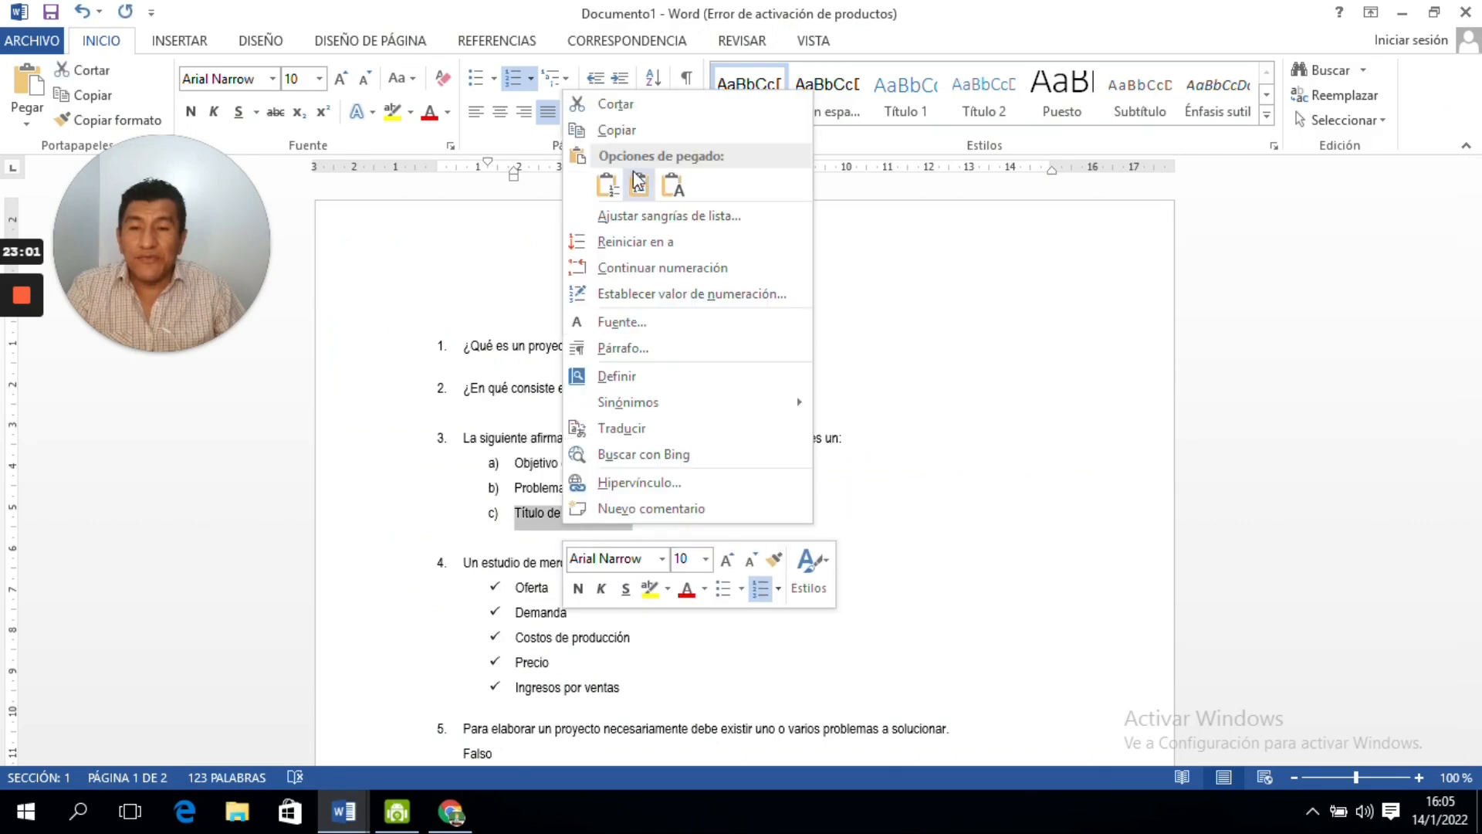
{"action": "left_click", "coordinate": [616, 130]}
- In the Google Forms exam, replace question 3's placeholder Opción 3 with the copied "Título de un proyecto"
{"action": "left_click", "coordinate": [451, 810]}
{"action": "left_click", "coordinate": [494, 596]}
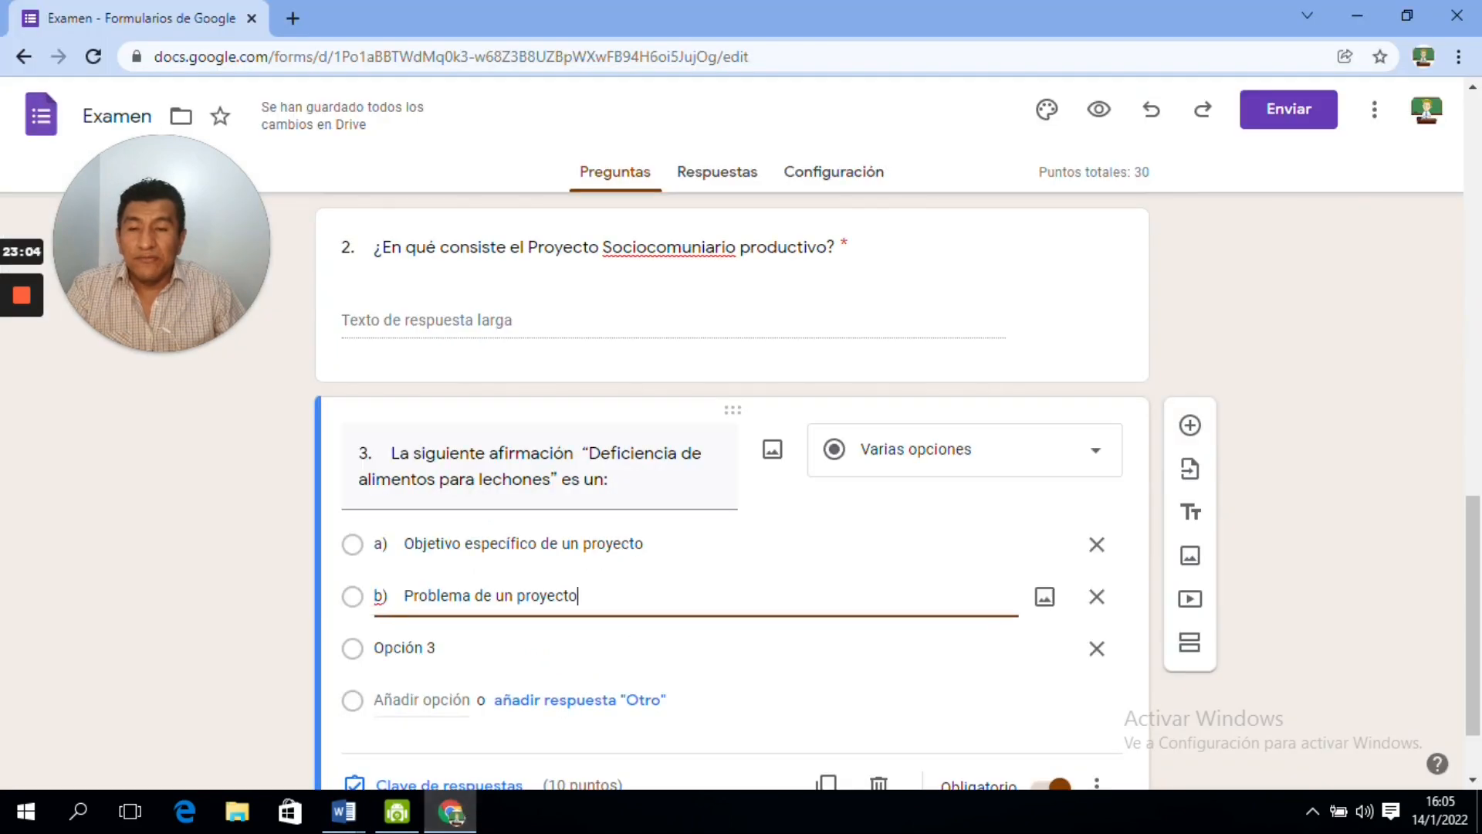
{"action": "left_click", "coordinate": [405, 647]}
{"action": "right_click", "coordinate": [435, 650]}
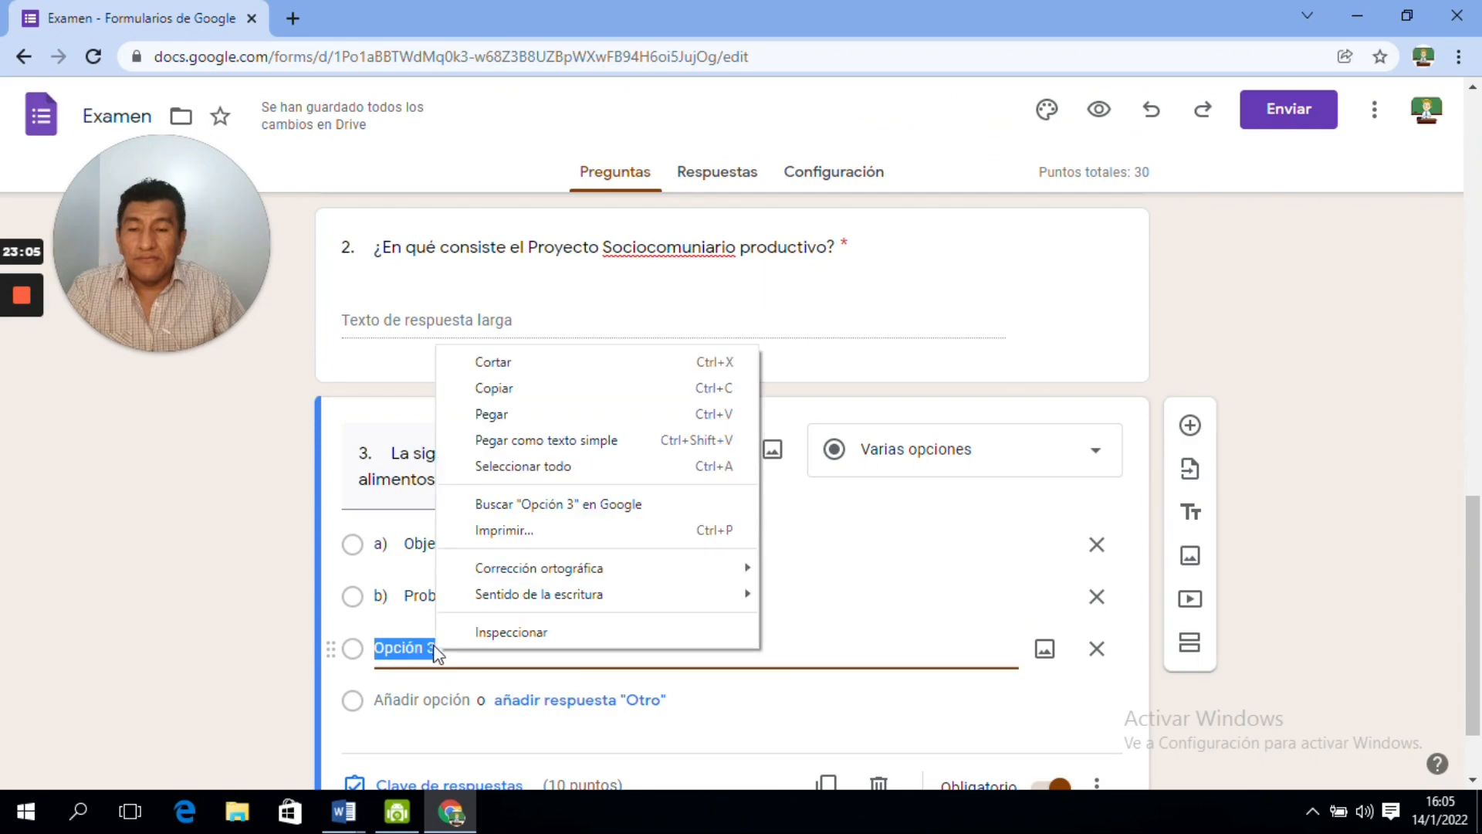
{"action": "left_click", "coordinate": [513, 414]}
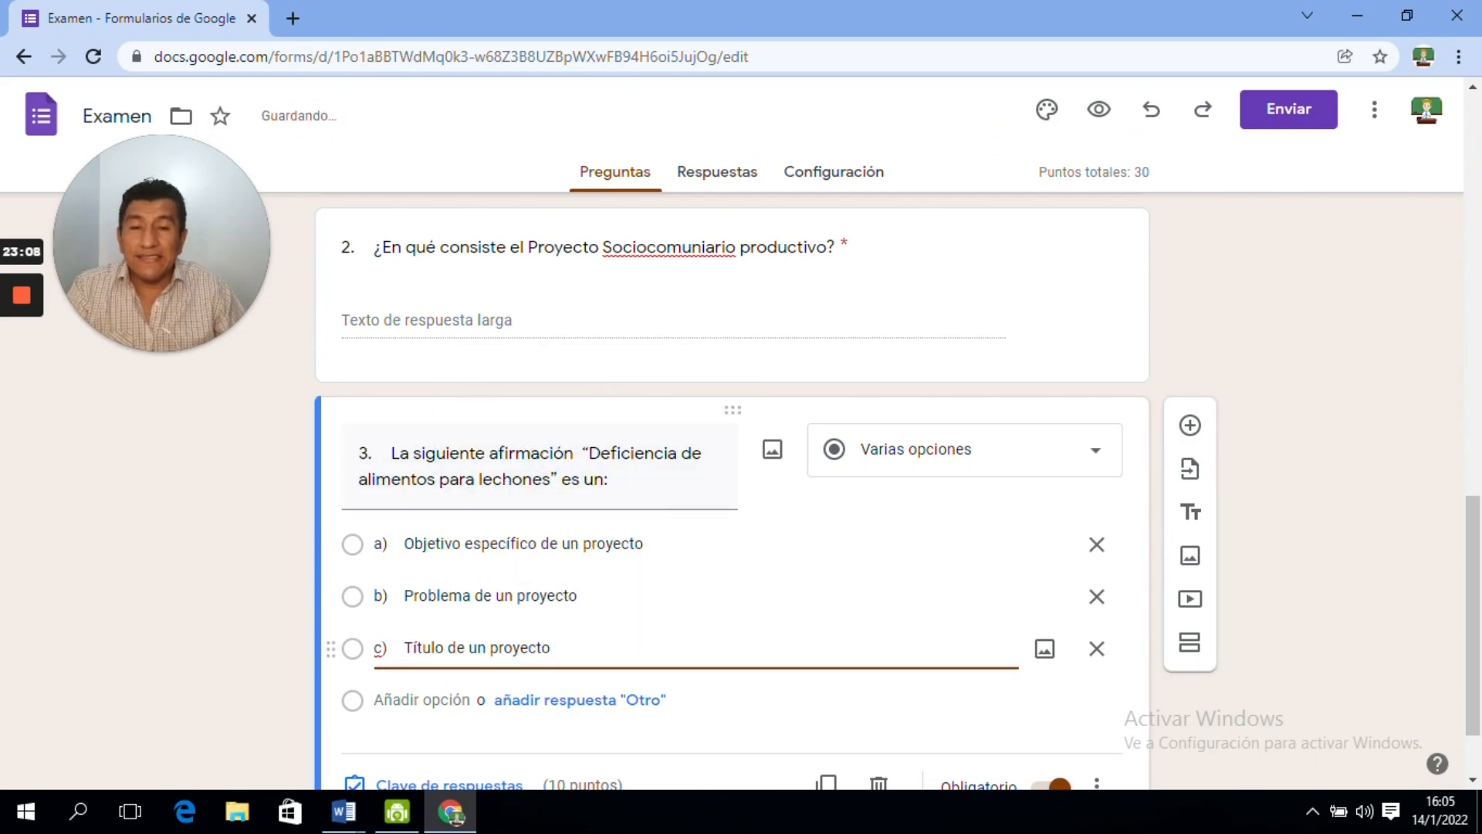
{"action": "scroll", "coordinate": [1477, 533], "scroll_direction": "down", "scroll_amount": 3}
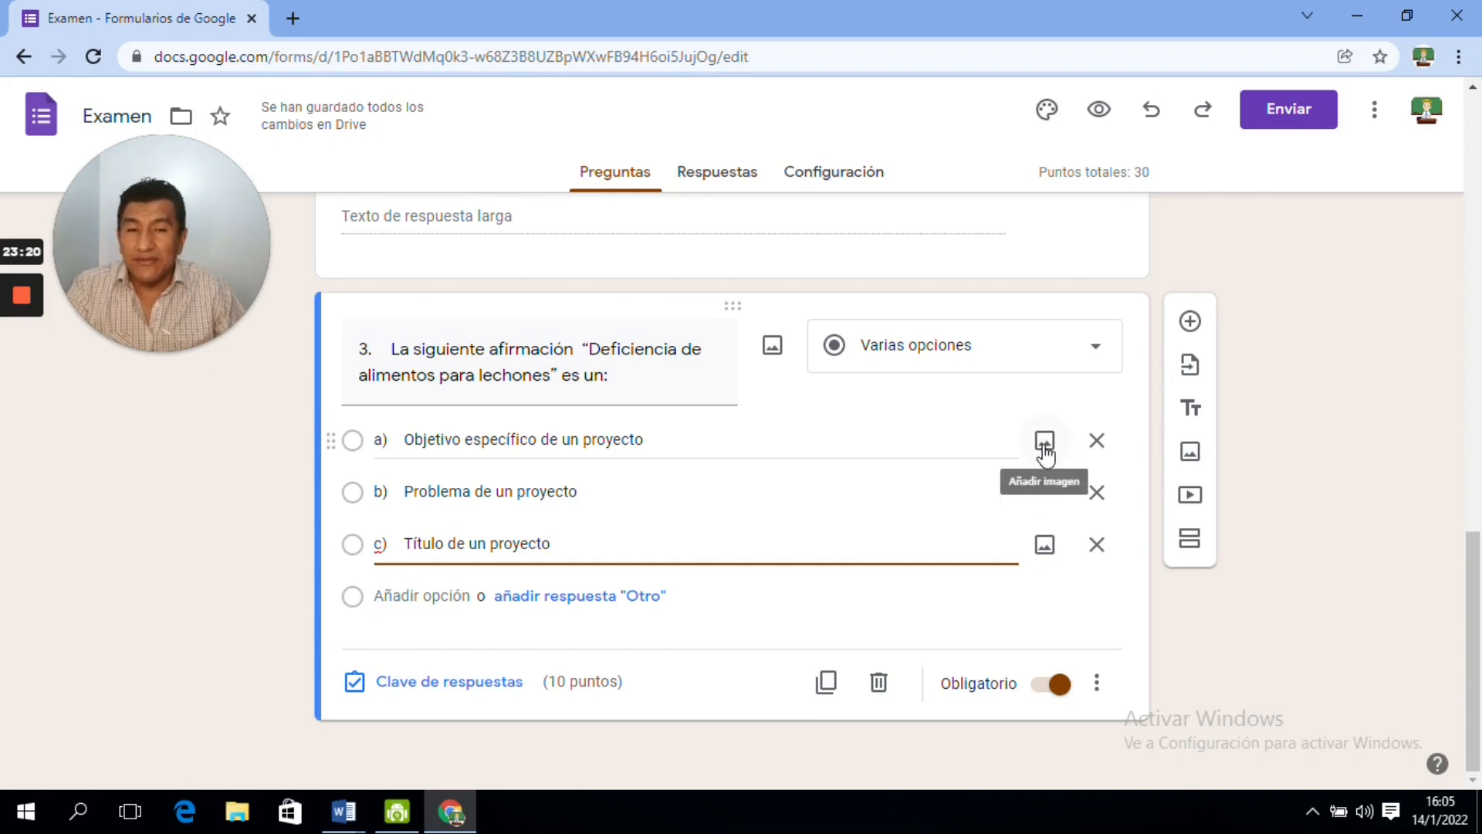
{"action": "left_click", "coordinate": [1047, 446]}
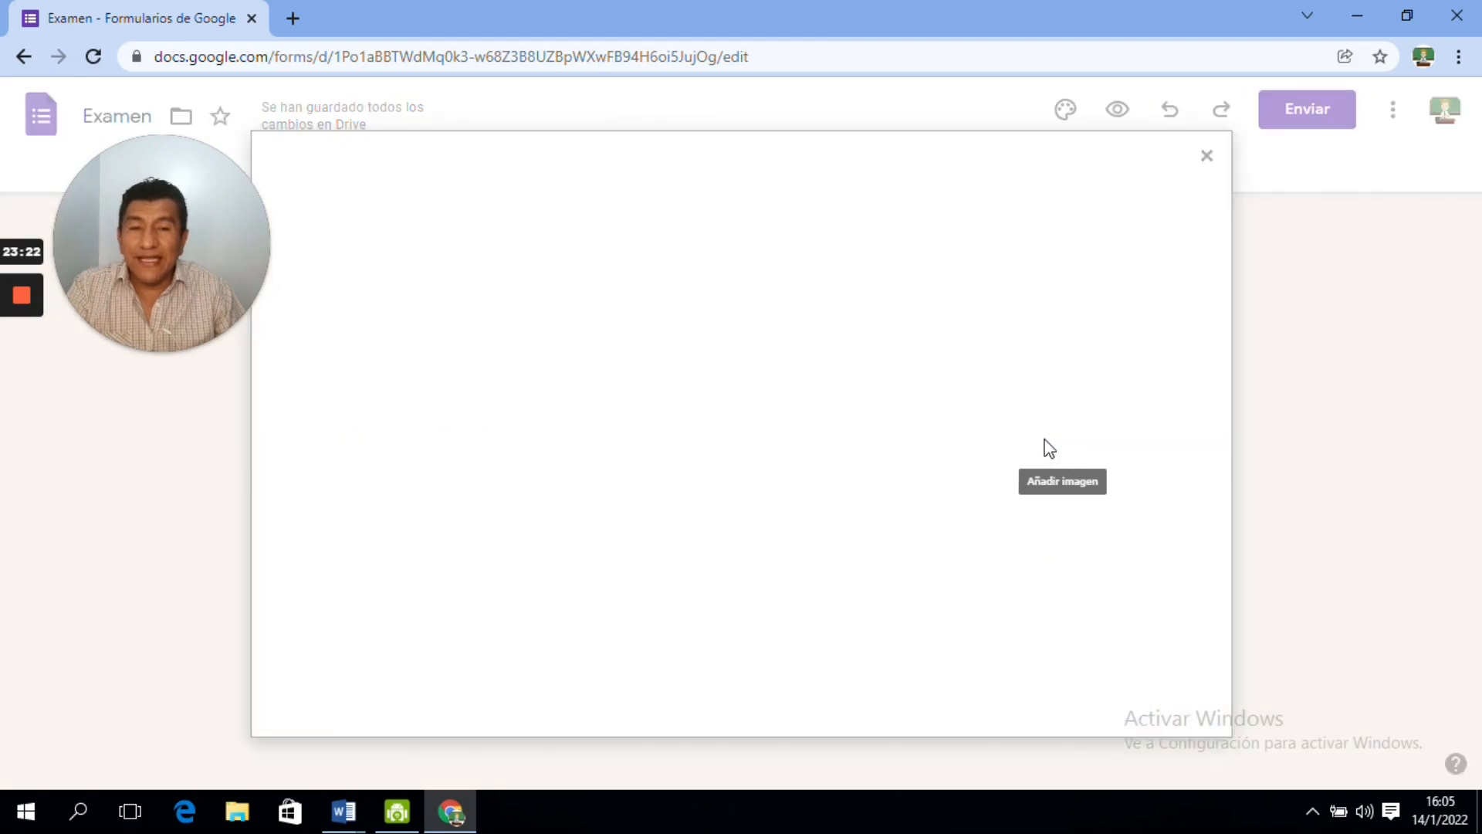
{"action": "left_click", "coordinate": [765, 571]}
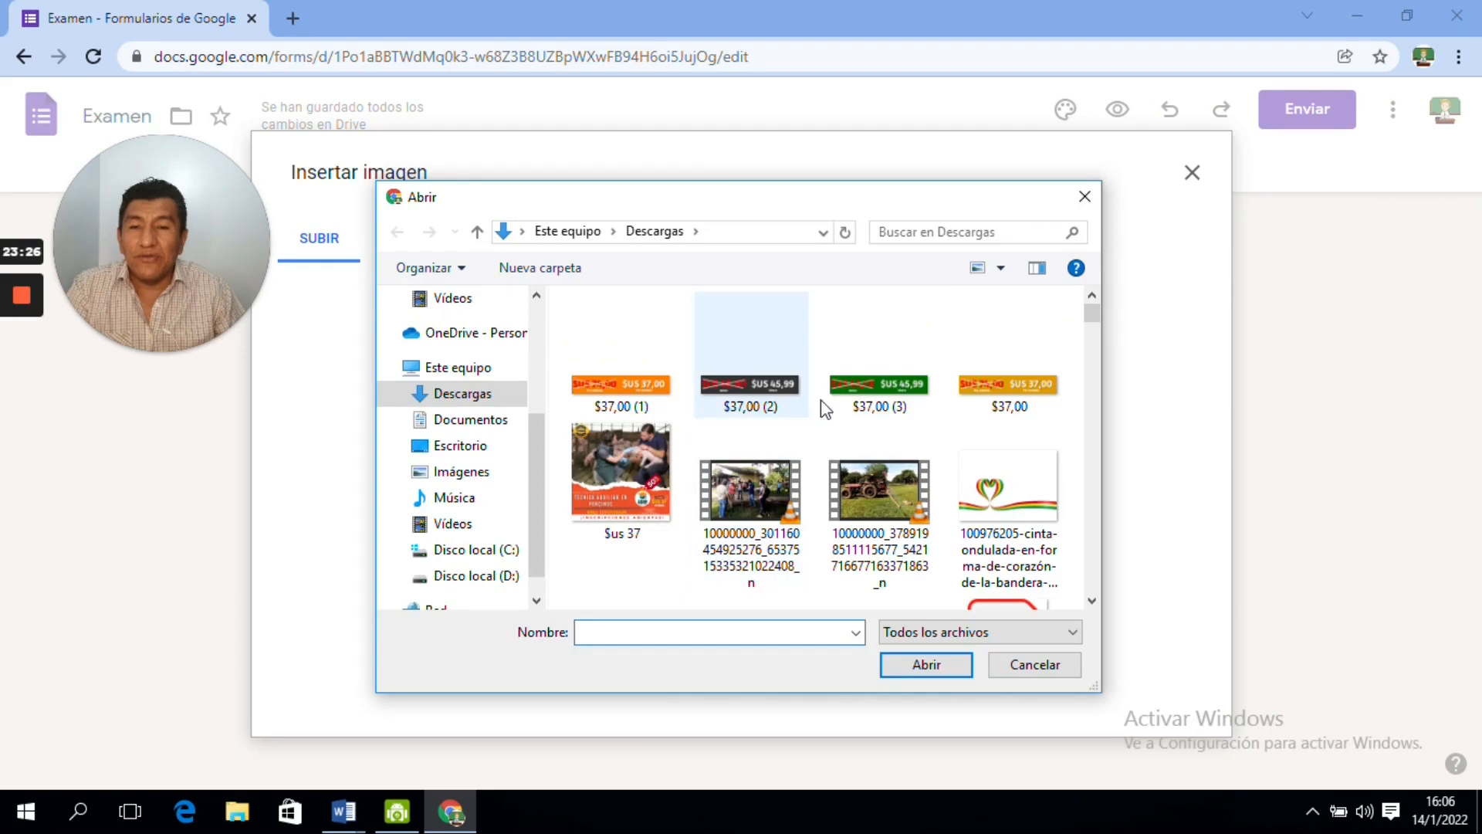
{"action": "left_click_drag", "start_coordinate": [1092, 312], "coordinate": [1093, 336]}
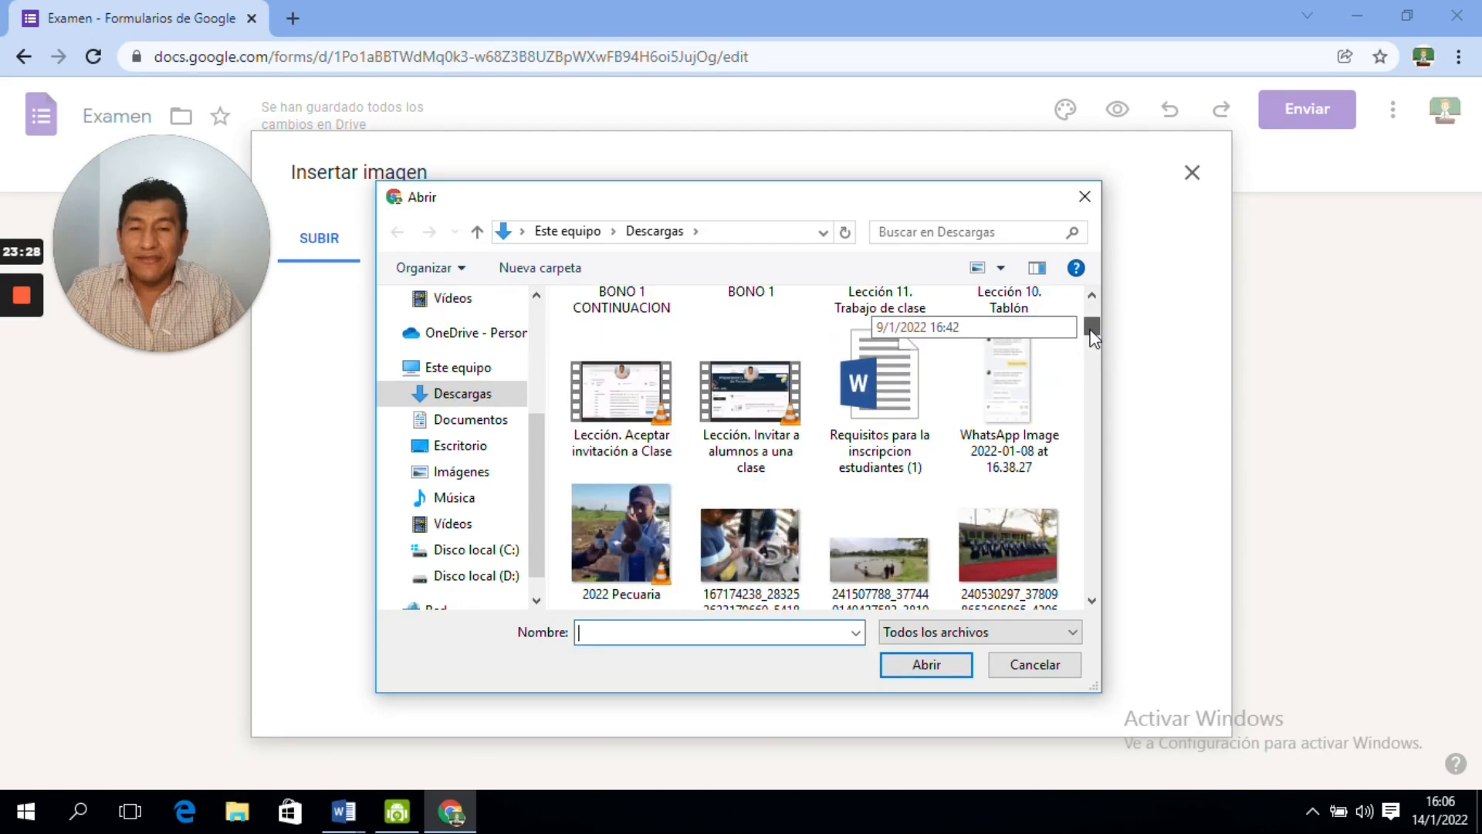
{"action": "left_click", "coordinate": [1011, 665]}
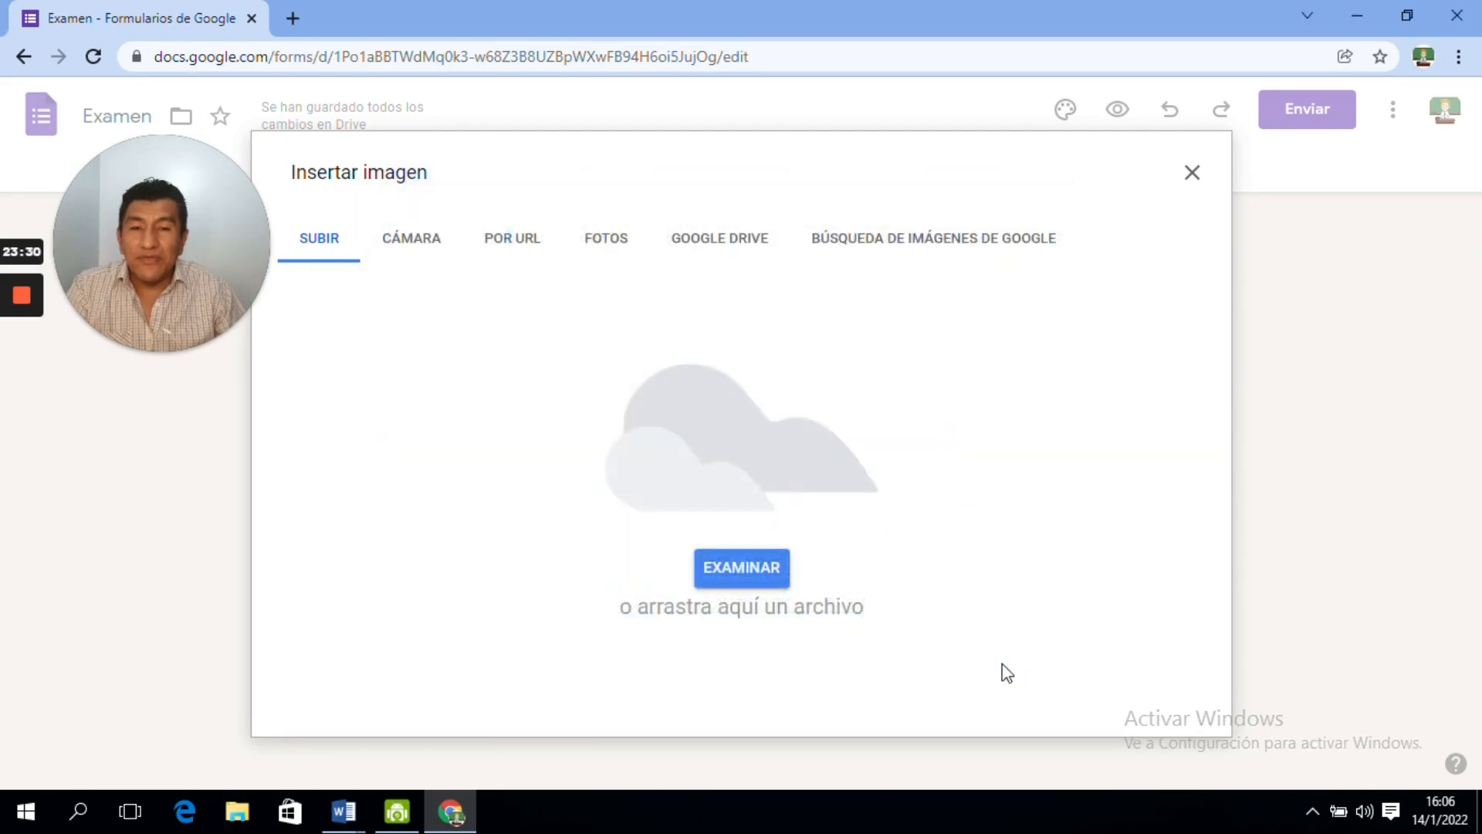
{"action": "left_click", "coordinate": [1193, 185]}
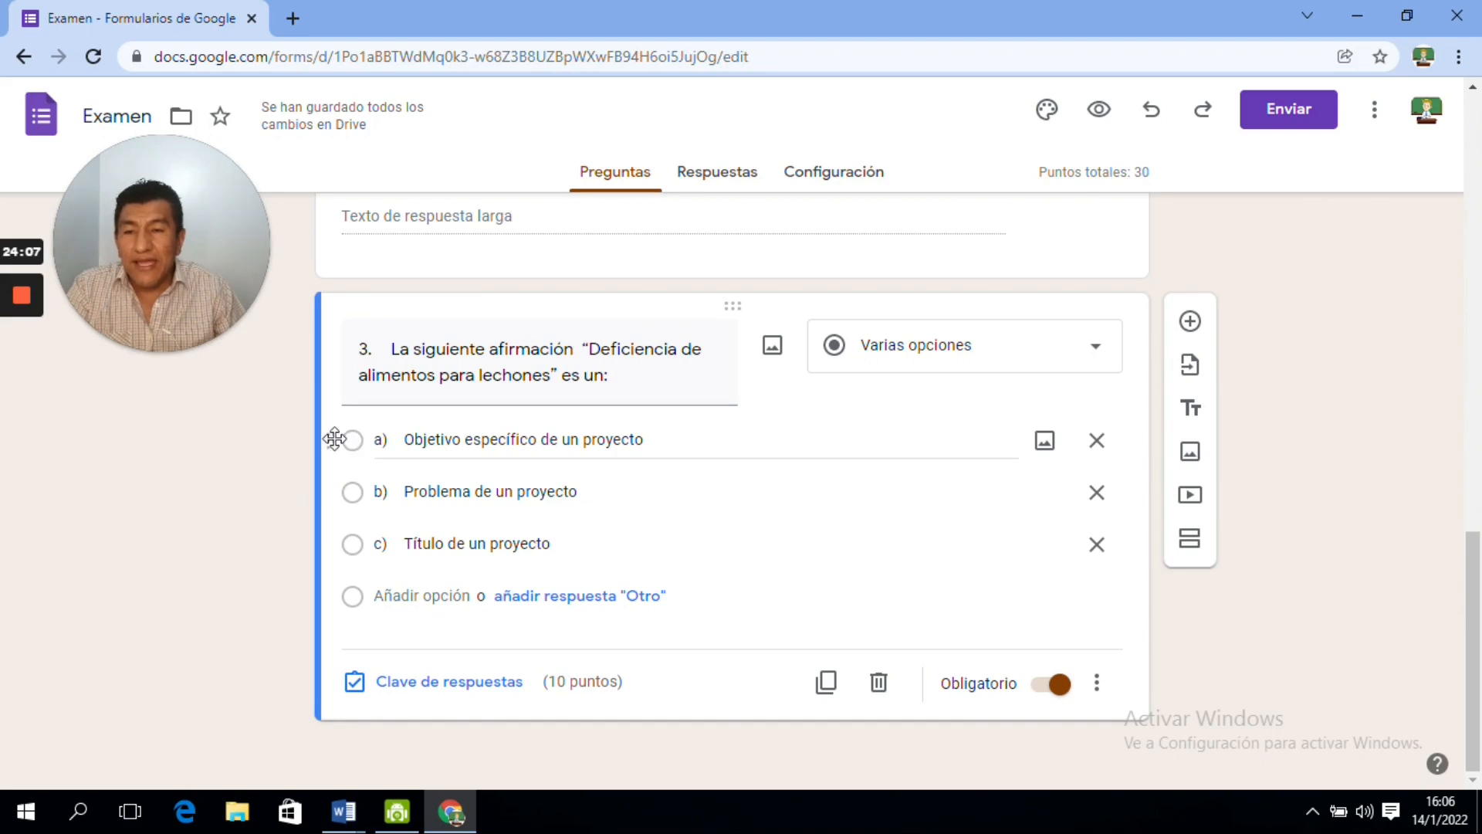
- Try reordering question 3's options by moving a) to the end, and put them back in the order a), b), c)
{"action": "left_click_drag", "start_coordinate": [333, 439], "coordinate": [340, 550]}
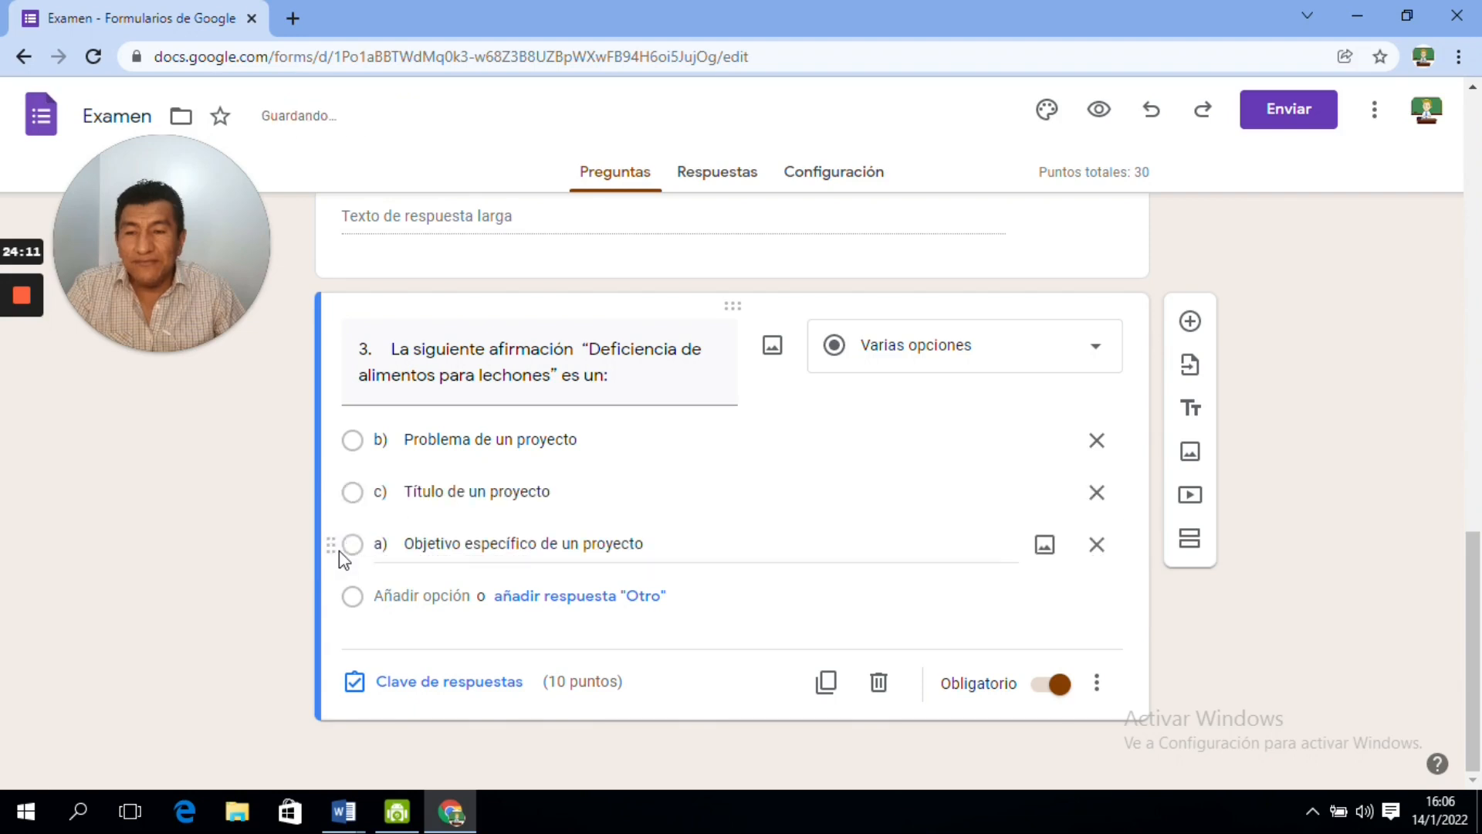
{"action": "left_click_drag", "start_coordinate": [334, 496], "coordinate": [349, 560]}
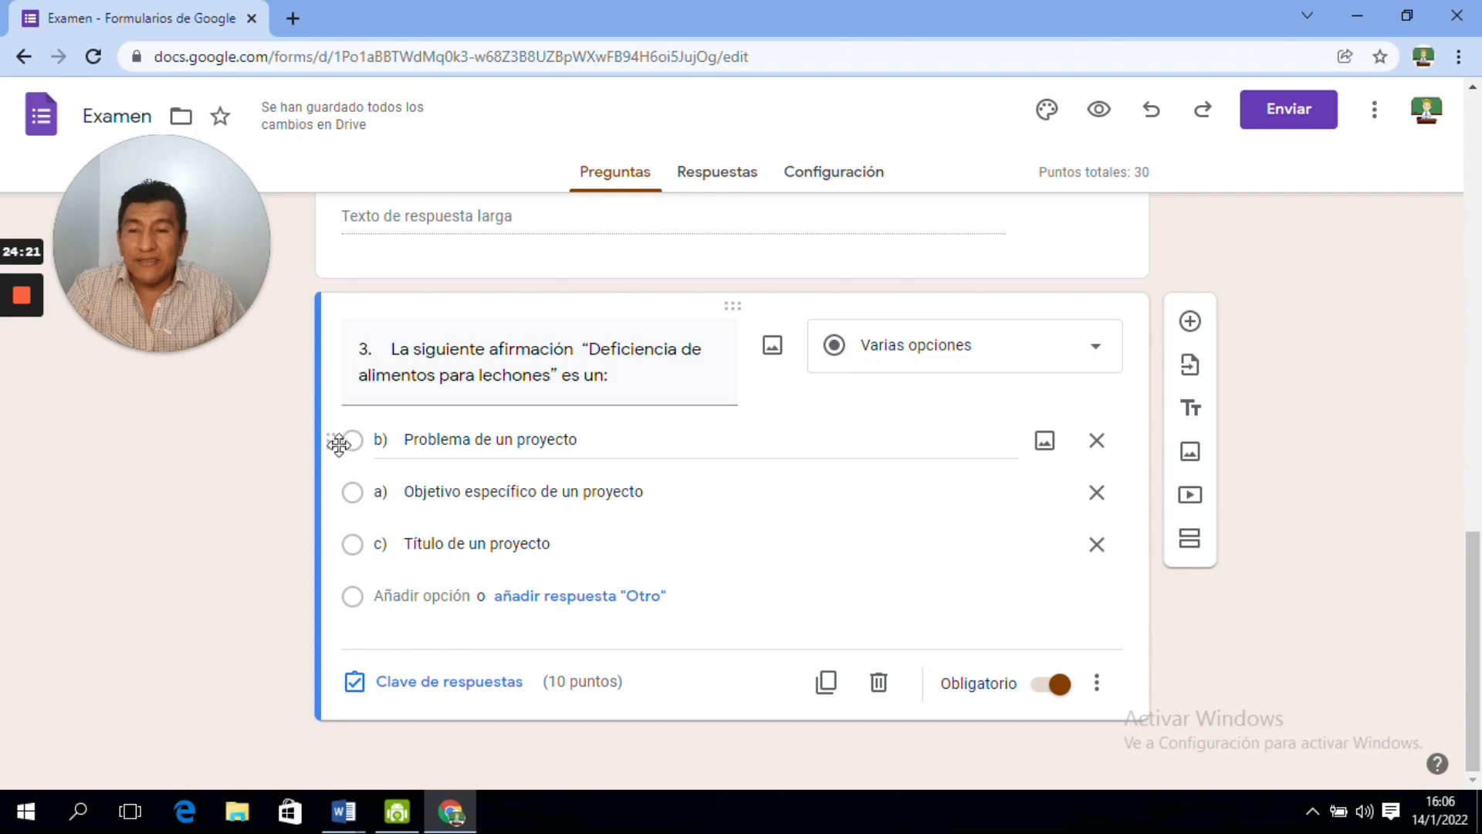
{"action": "left_click_drag", "start_coordinate": [335, 440], "coordinate": [349, 494]}
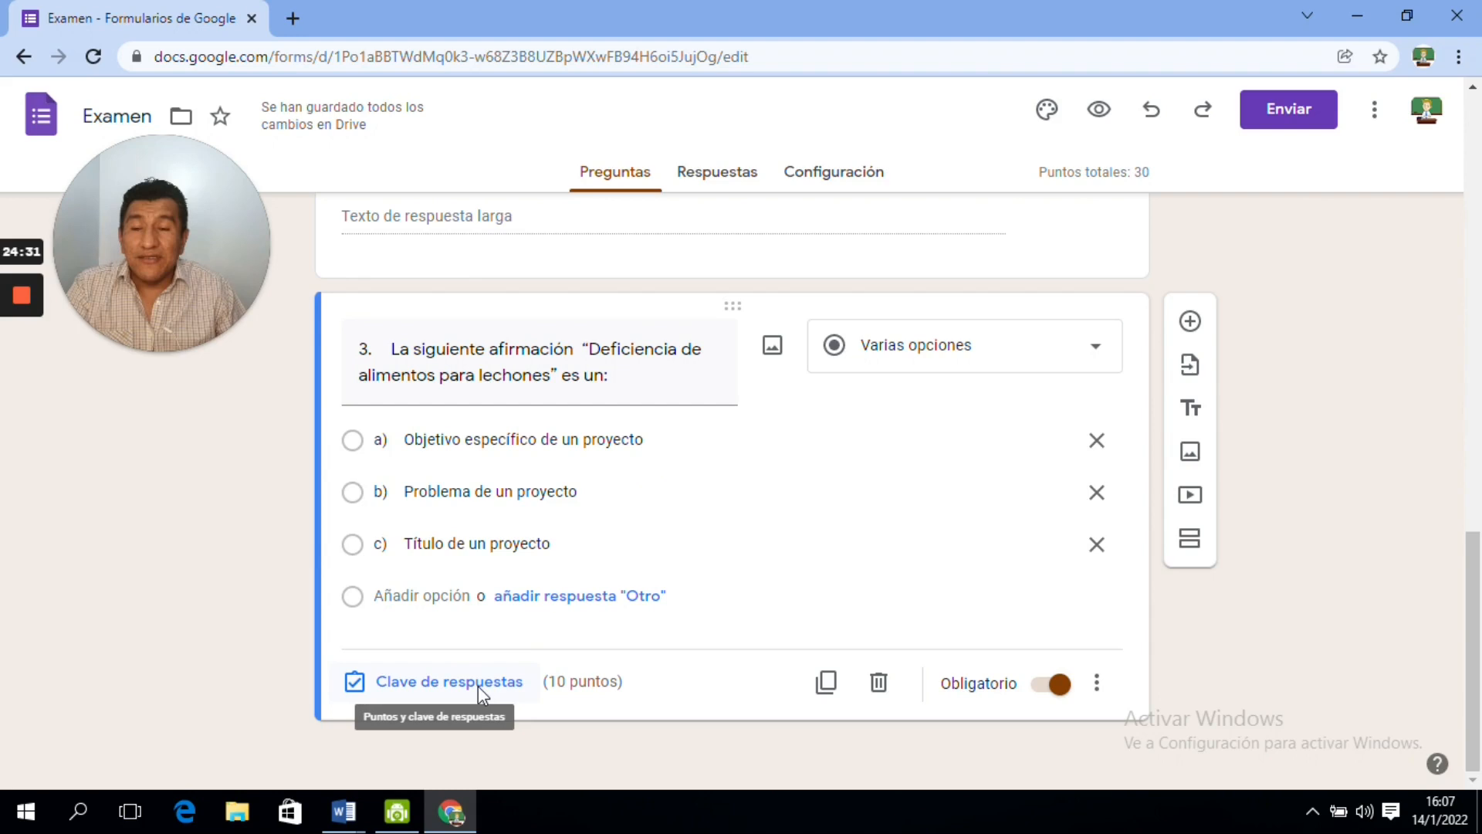
- Mark "b) Problema de un proyecto" as the correct answer in question 3's answer key
{"action": "left_click_drag", "start_coordinate": [551, 685], "coordinate": [624, 691]}
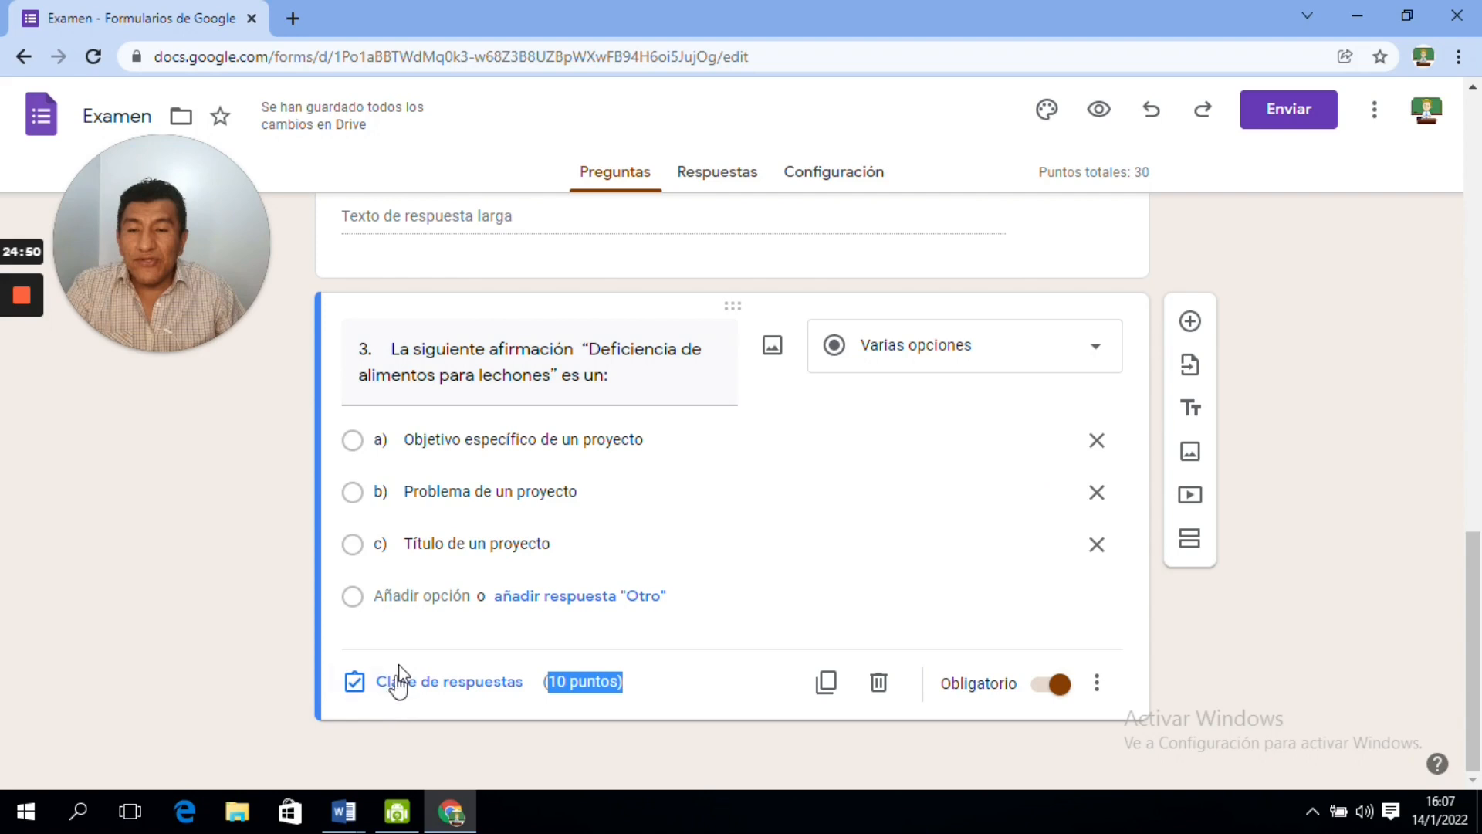
{"action": "left_click", "coordinate": [402, 684]}
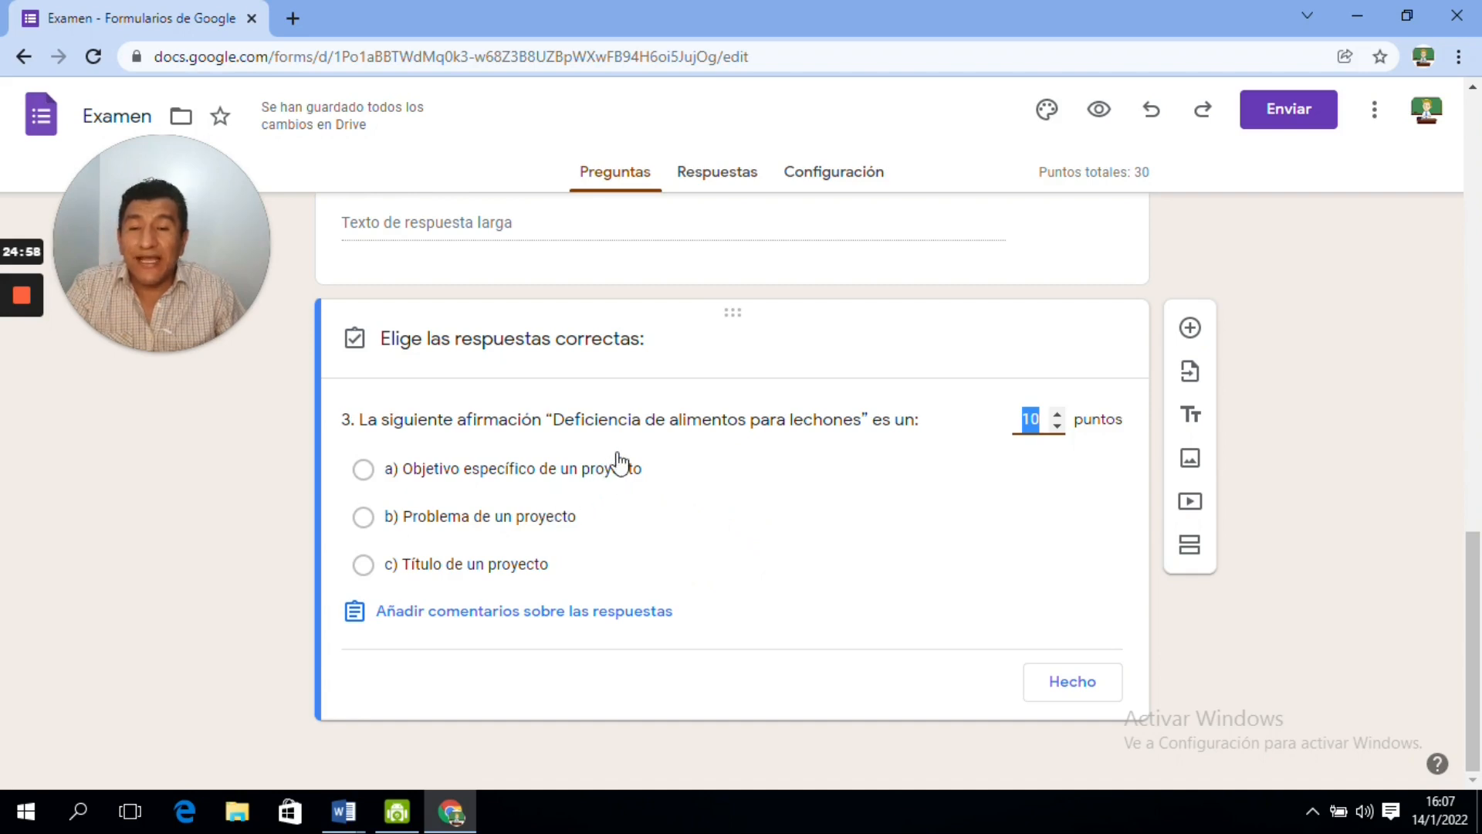
{"action": "left_click", "coordinate": [363, 519]}
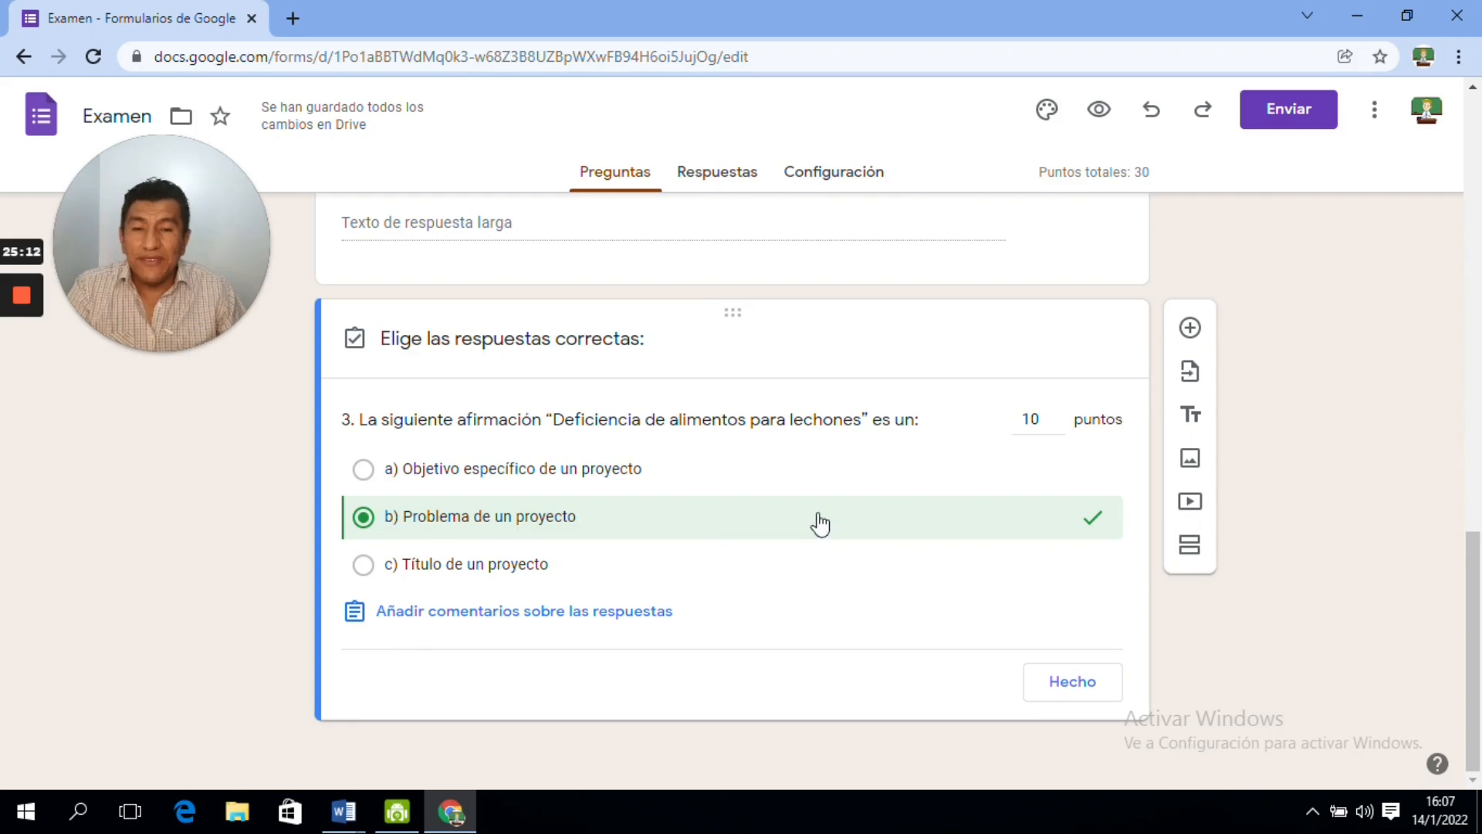
{"action": "left_click", "coordinate": [1078, 689]}
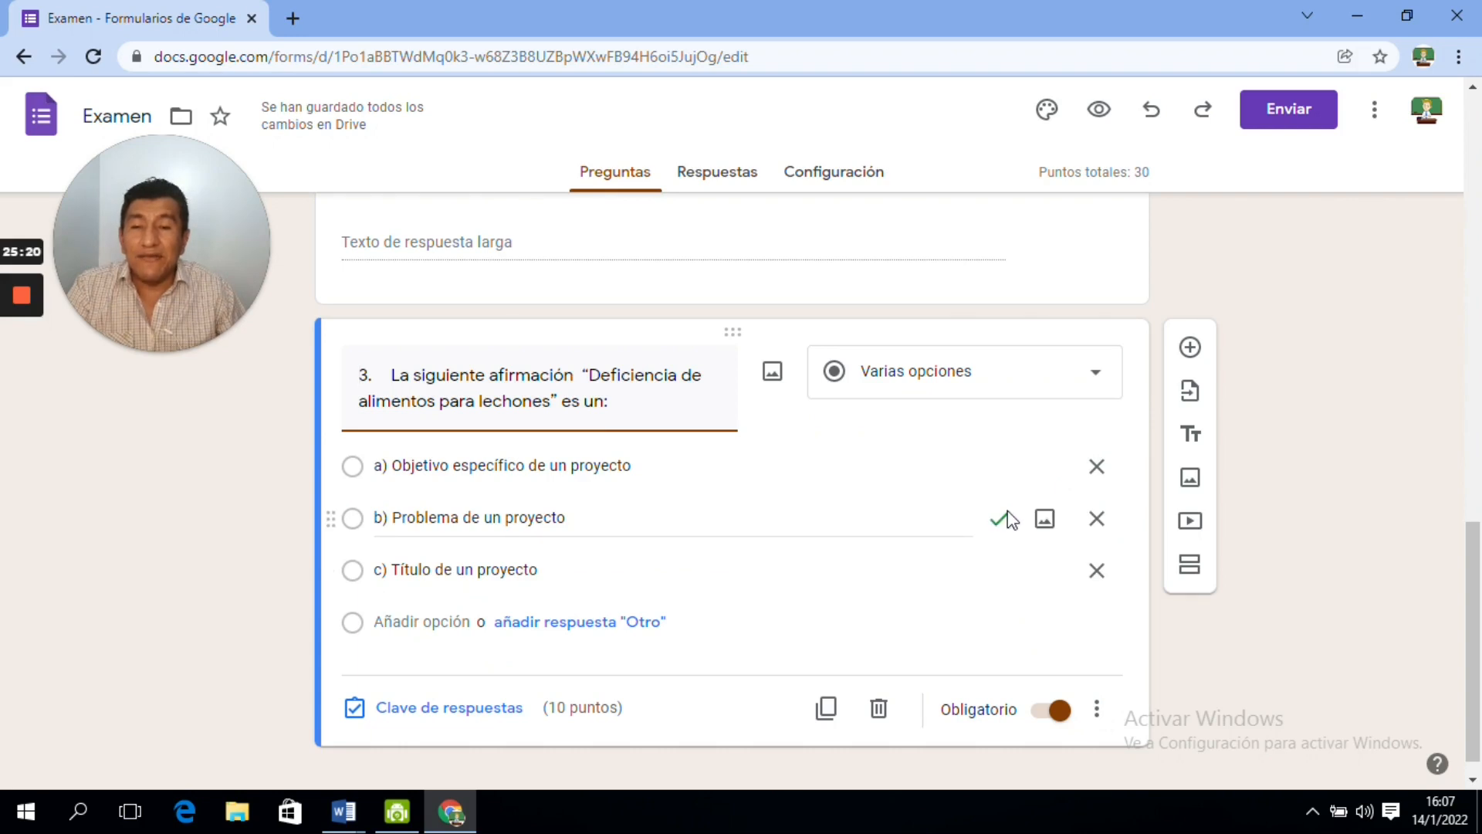
- Preview the exam as a respondent, dismiss the autosave notice and advance from the student details to the question section
{"action": "scroll", "coordinate": [969, 552], "scroll_direction": "down", "scroll_amount": 1}
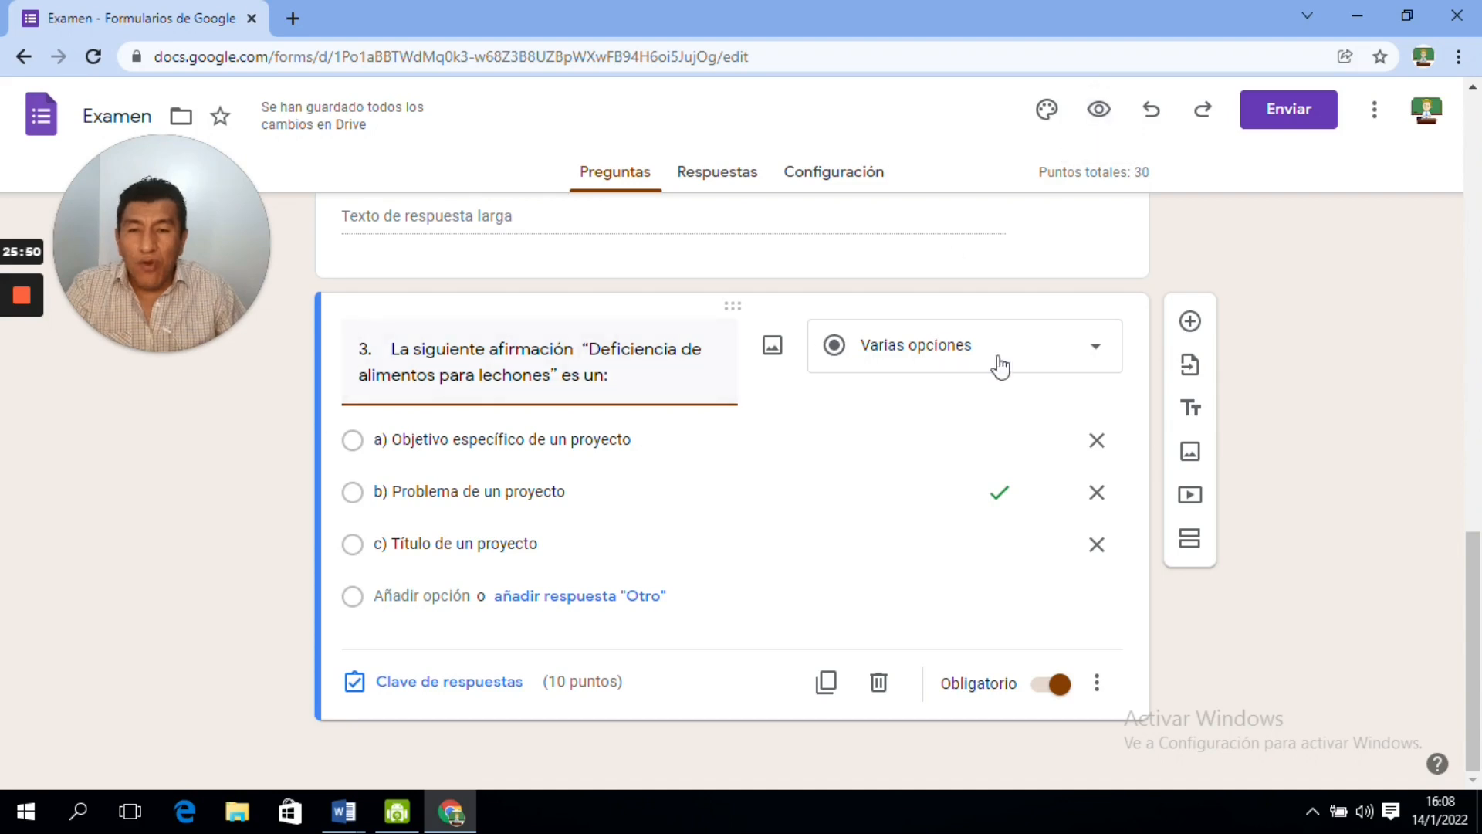
{"action": "left_click", "coordinate": [1096, 112]}
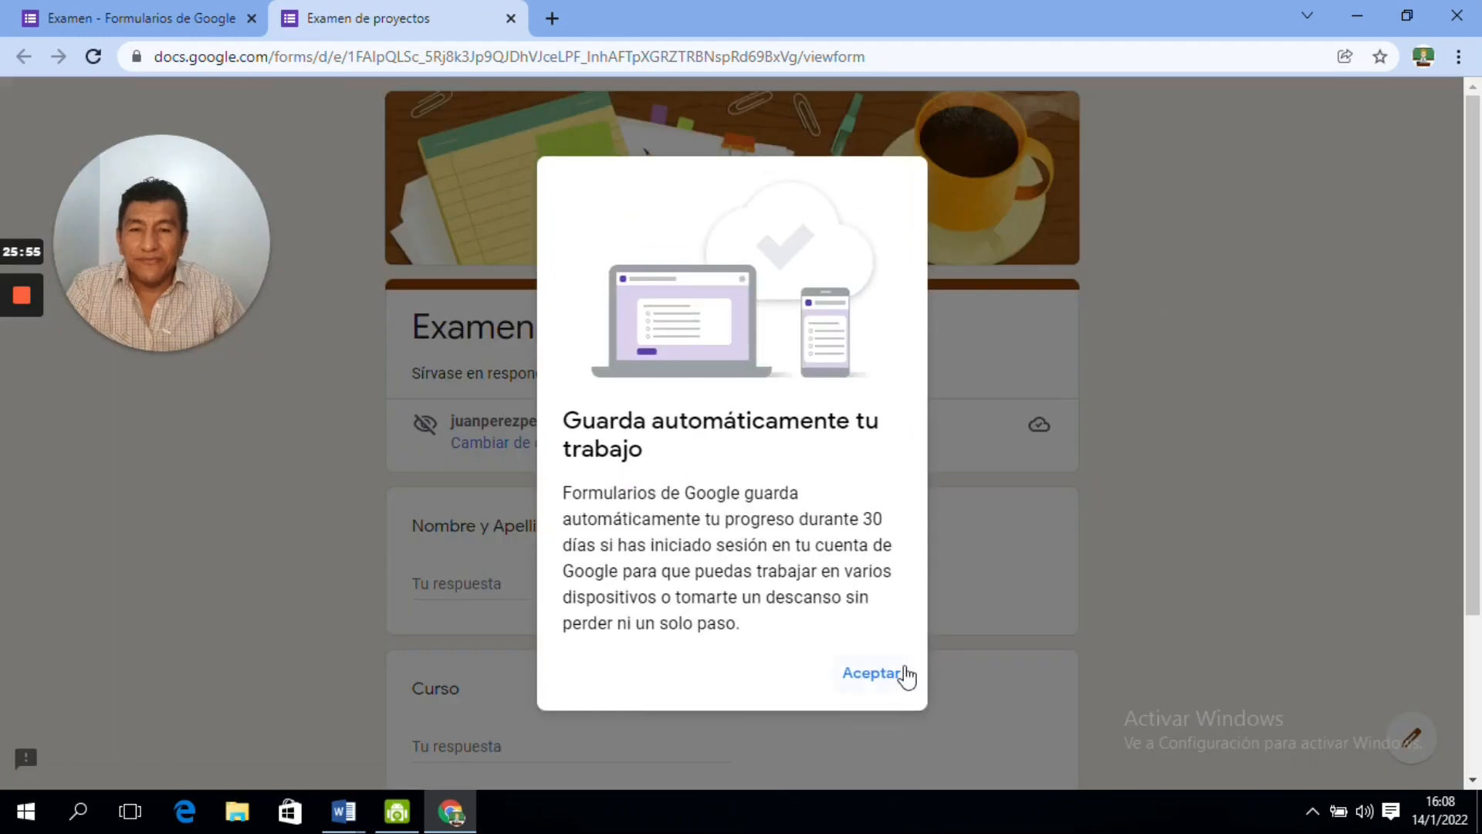
{"action": "left_click", "coordinate": [871, 674]}
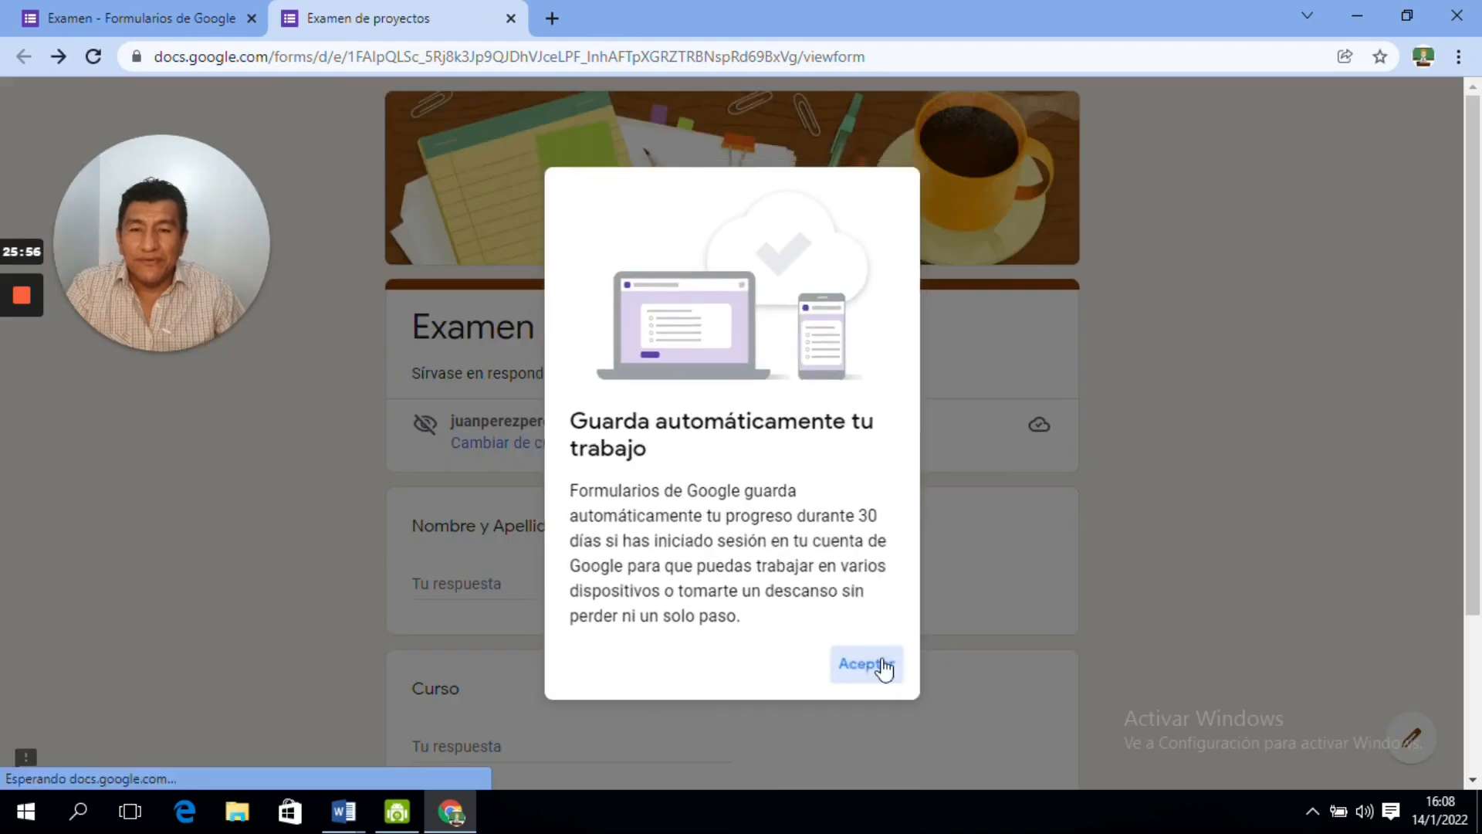
{"action": "left_click_drag", "start_coordinate": [1475, 315], "coordinate": [1479, 494]}
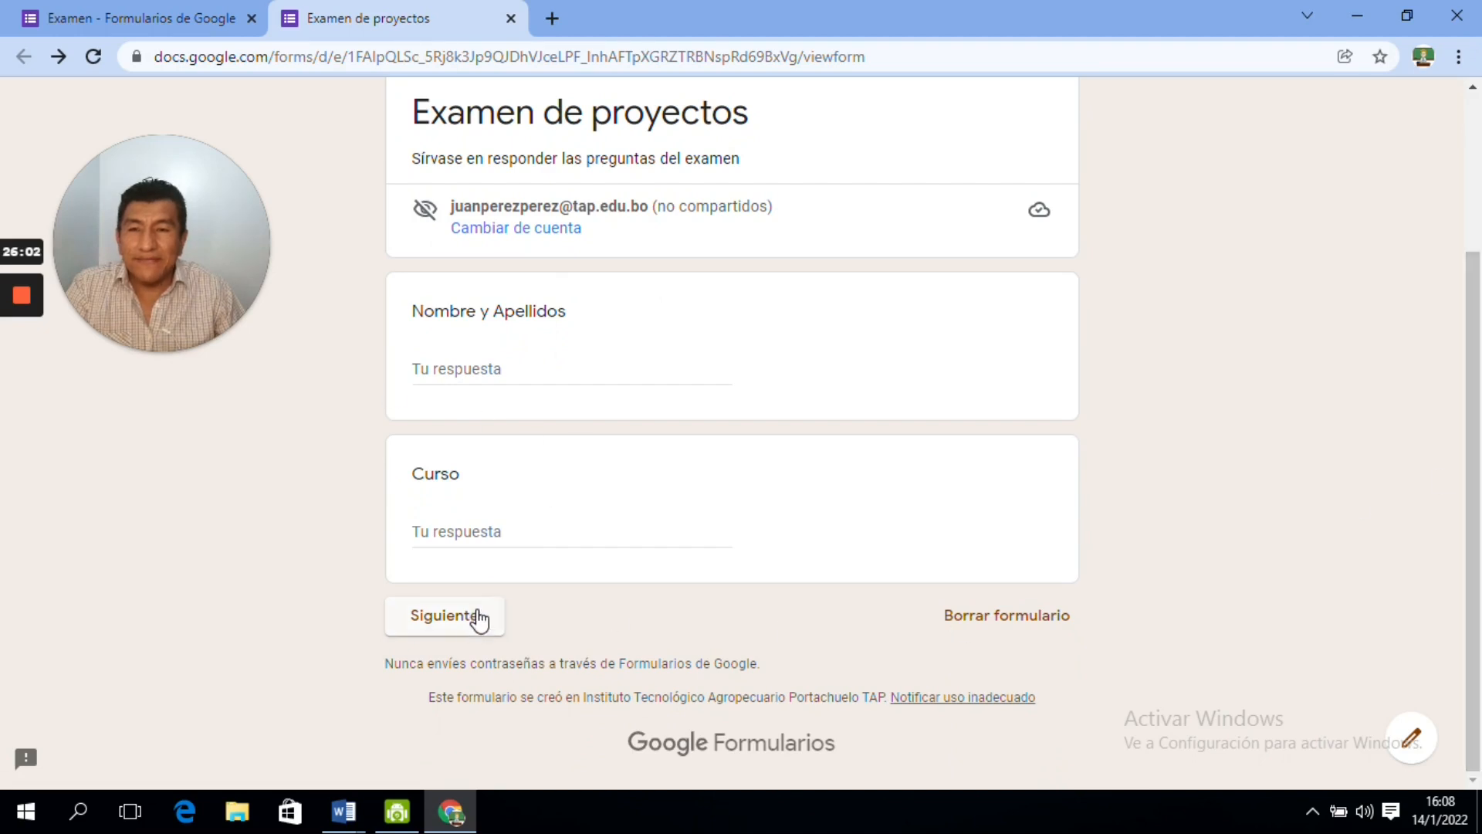
{"action": "left_click", "coordinate": [460, 618]}
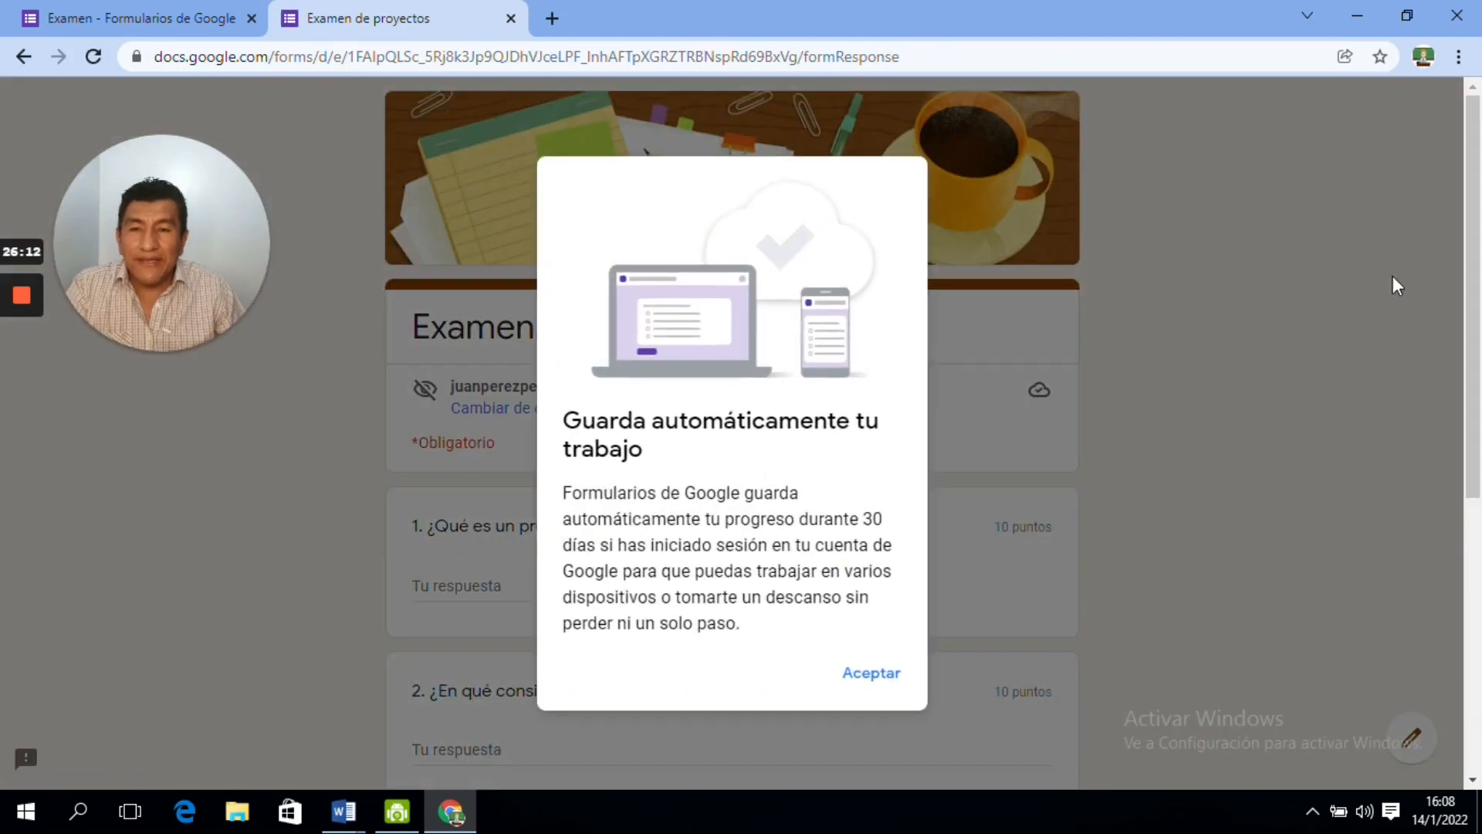
- In the exam preview, try question 3's options a), b) and c) one after another, and close the preview
{"action": "left_click", "coordinate": [887, 682]}
{"action": "left_click_drag", "start_coordinate": [1471, 270], "coordinate": [1479, 535]}
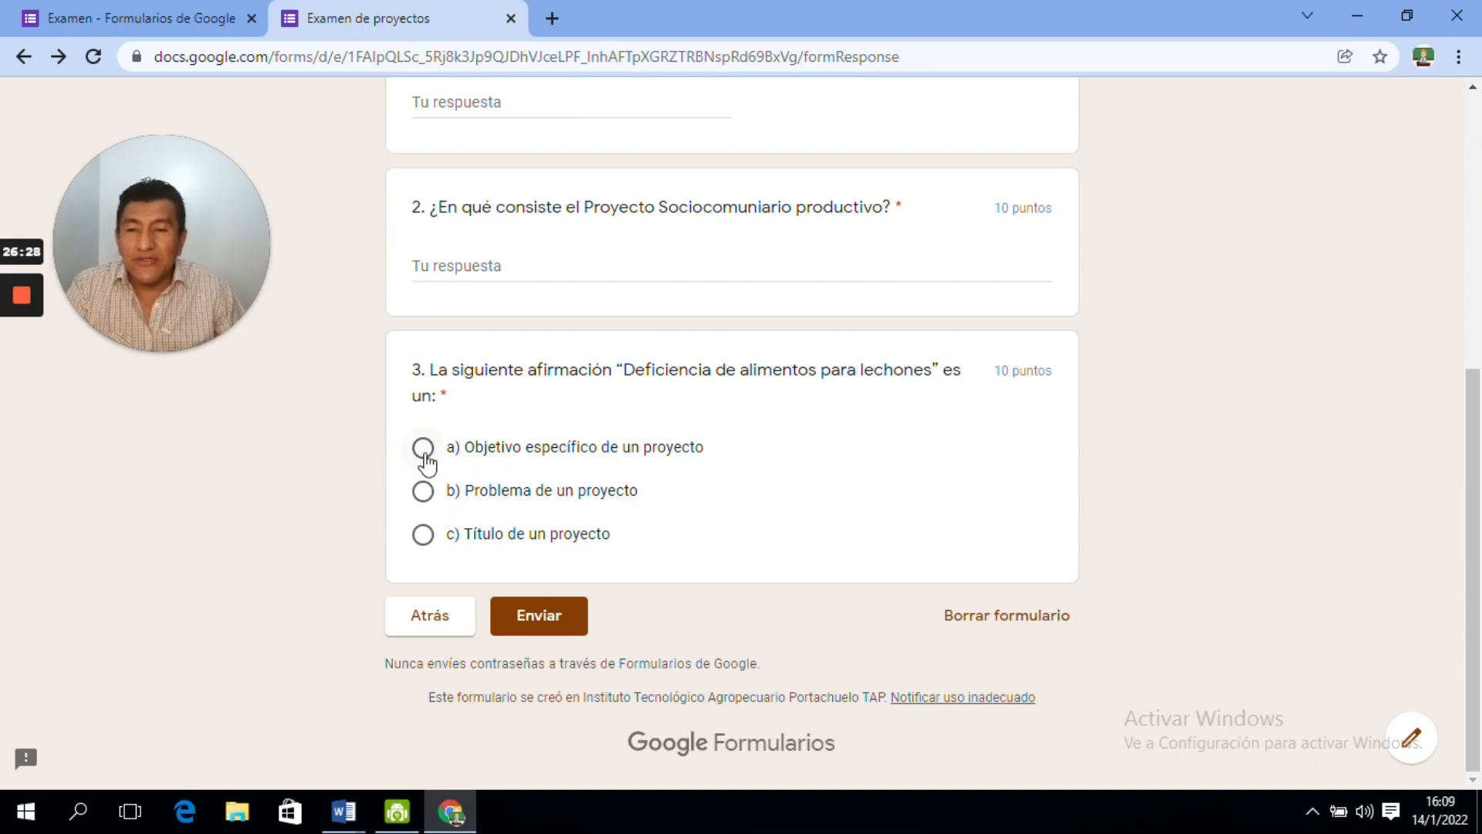
{"action": "left_click", "coordinate": [424, 449]}
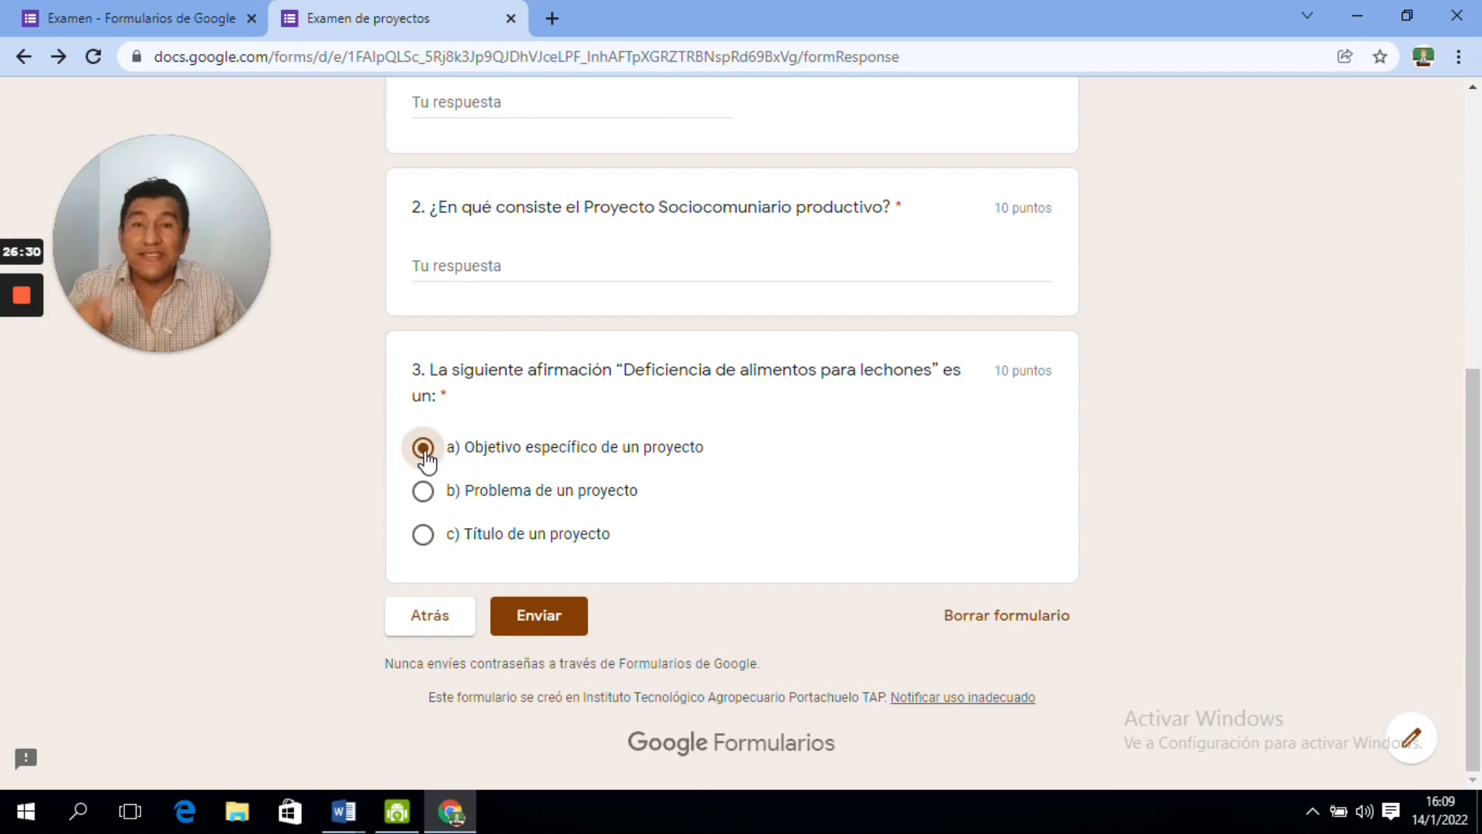
{"action": "left_click", "coordinate": [424, 494]}
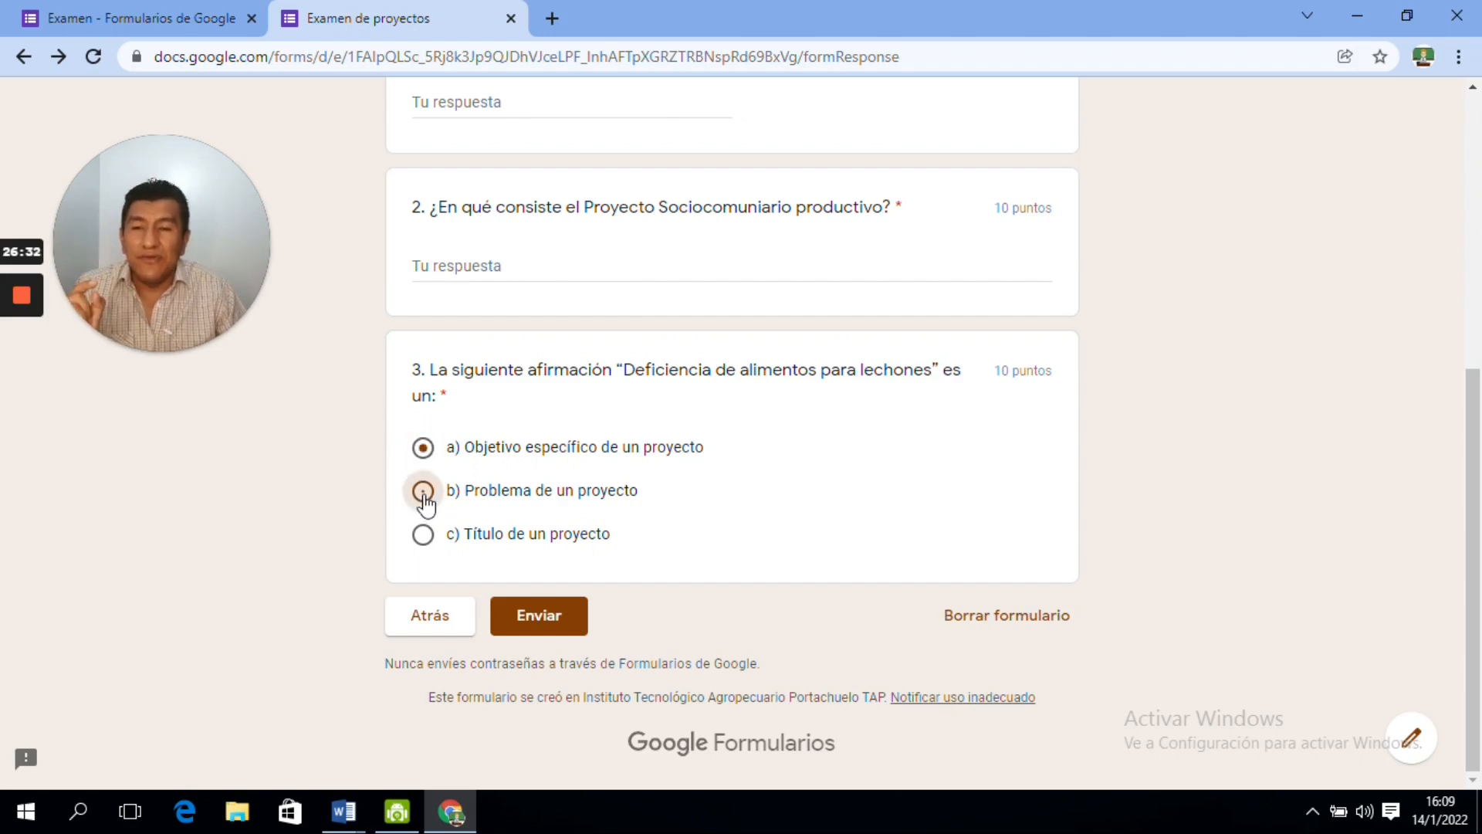
{"action": "left_click", "coordinate": [423, 535]}
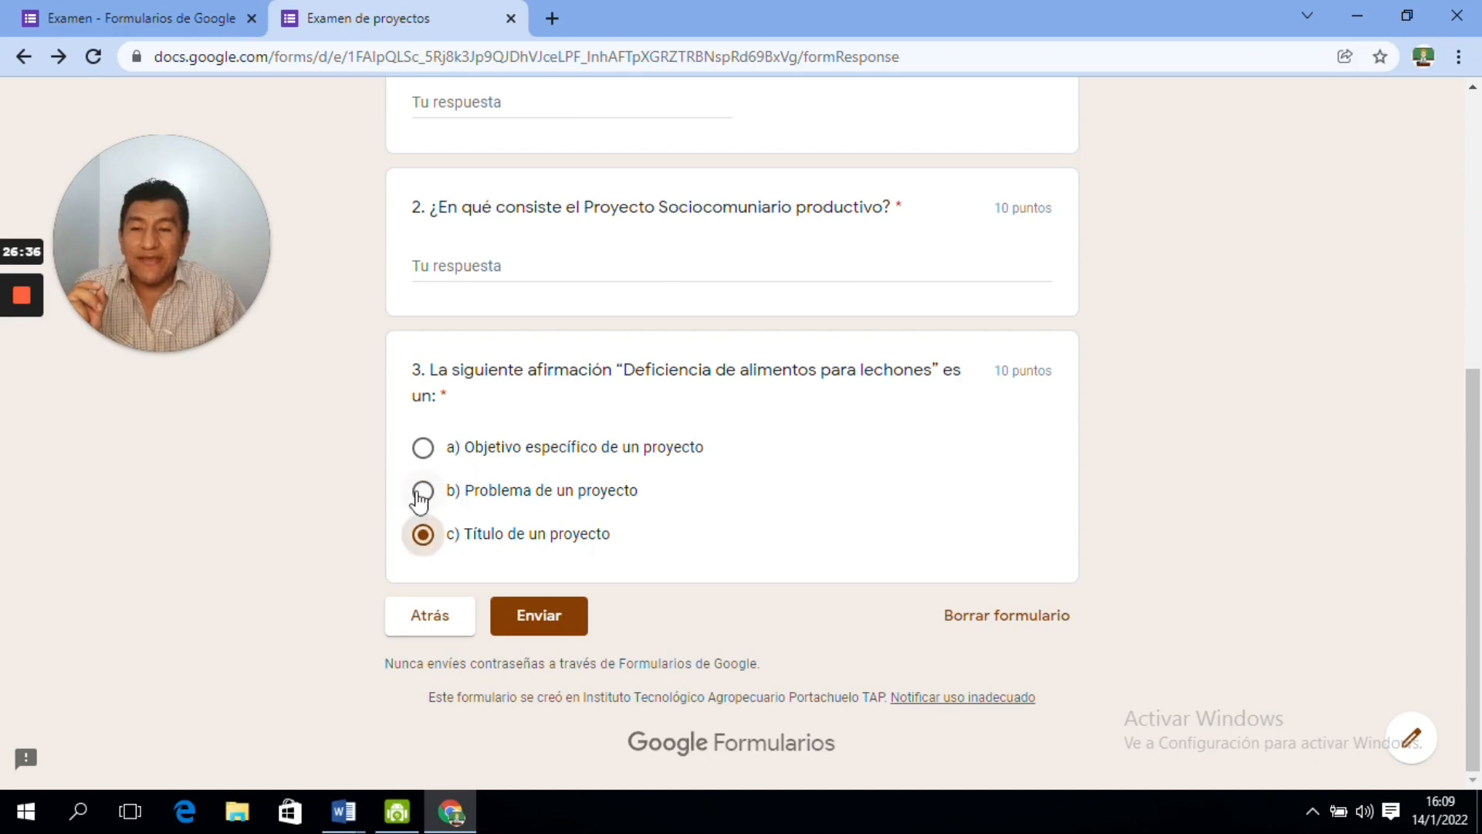
{"action": "left_click", "coordinate": [423, 492]}
{"action": "left_click", "coordinate": [423, 448]}
{"action": "left_click", "coordinate": [423, 492]}
{"action": "left_click", "coordinate": [423, 535]}
{"action": "left_click", "coordinate": [423, 492]}
{"action": "left_click", "coordinate": [421, 455]}
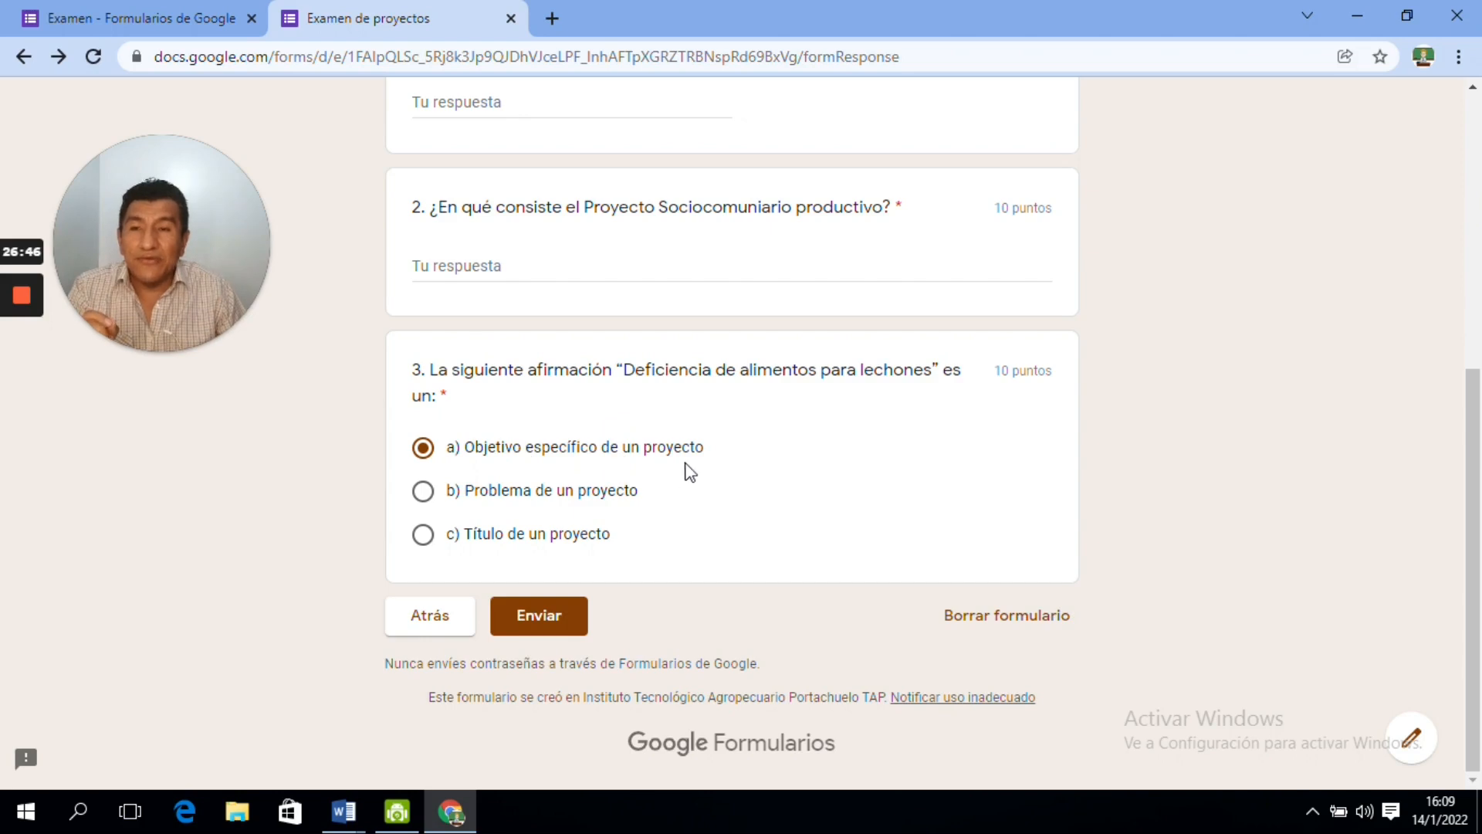
{"action": "left_click", "coordinate": [511, 19]}
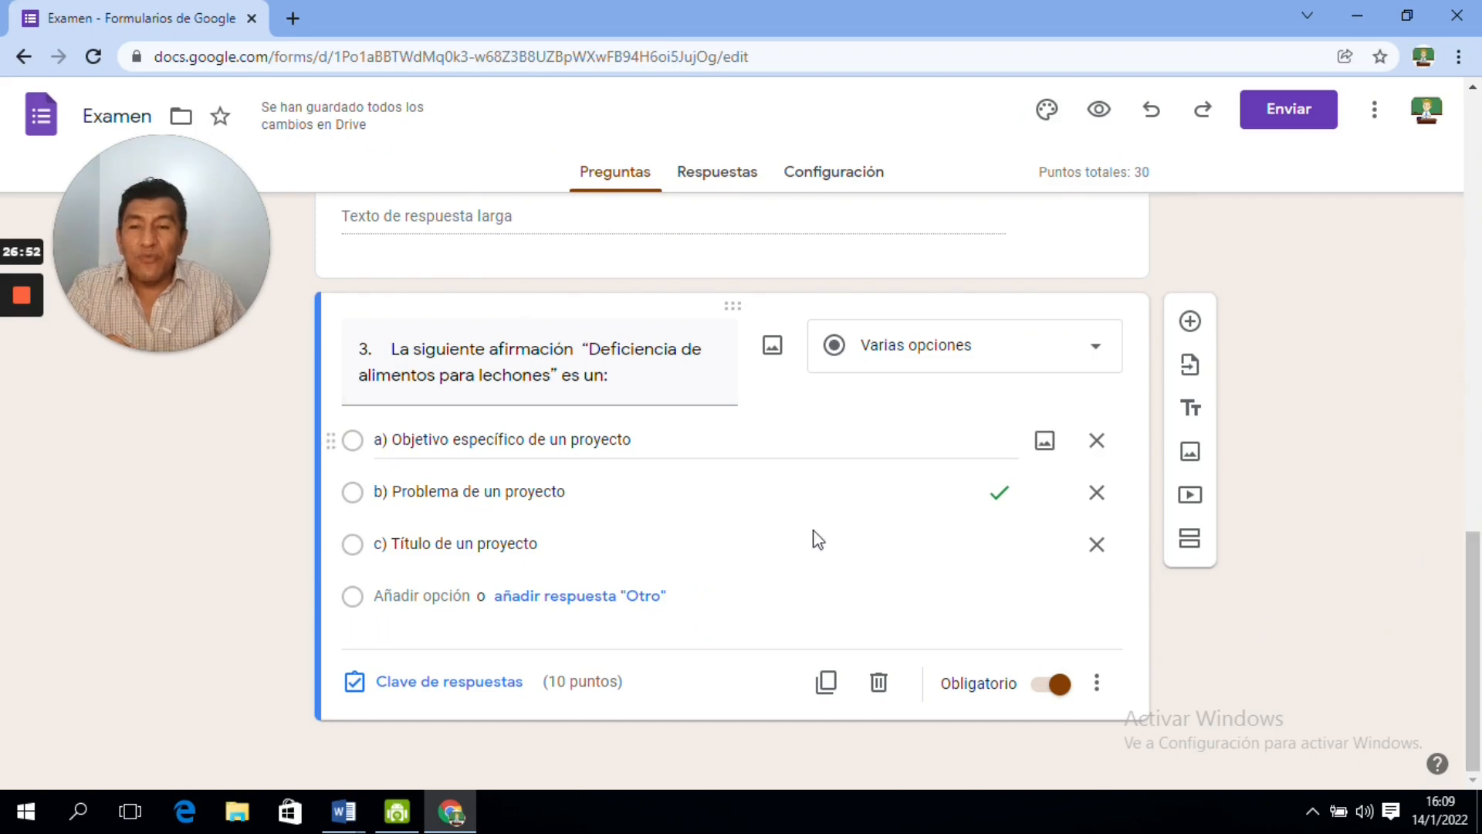
- Duplicate question 3 in the form and copy "Un estudio de mercado debe contener:" from question 4 in the Word document
{"action": "left_click", "coordinate": [824, 682]}
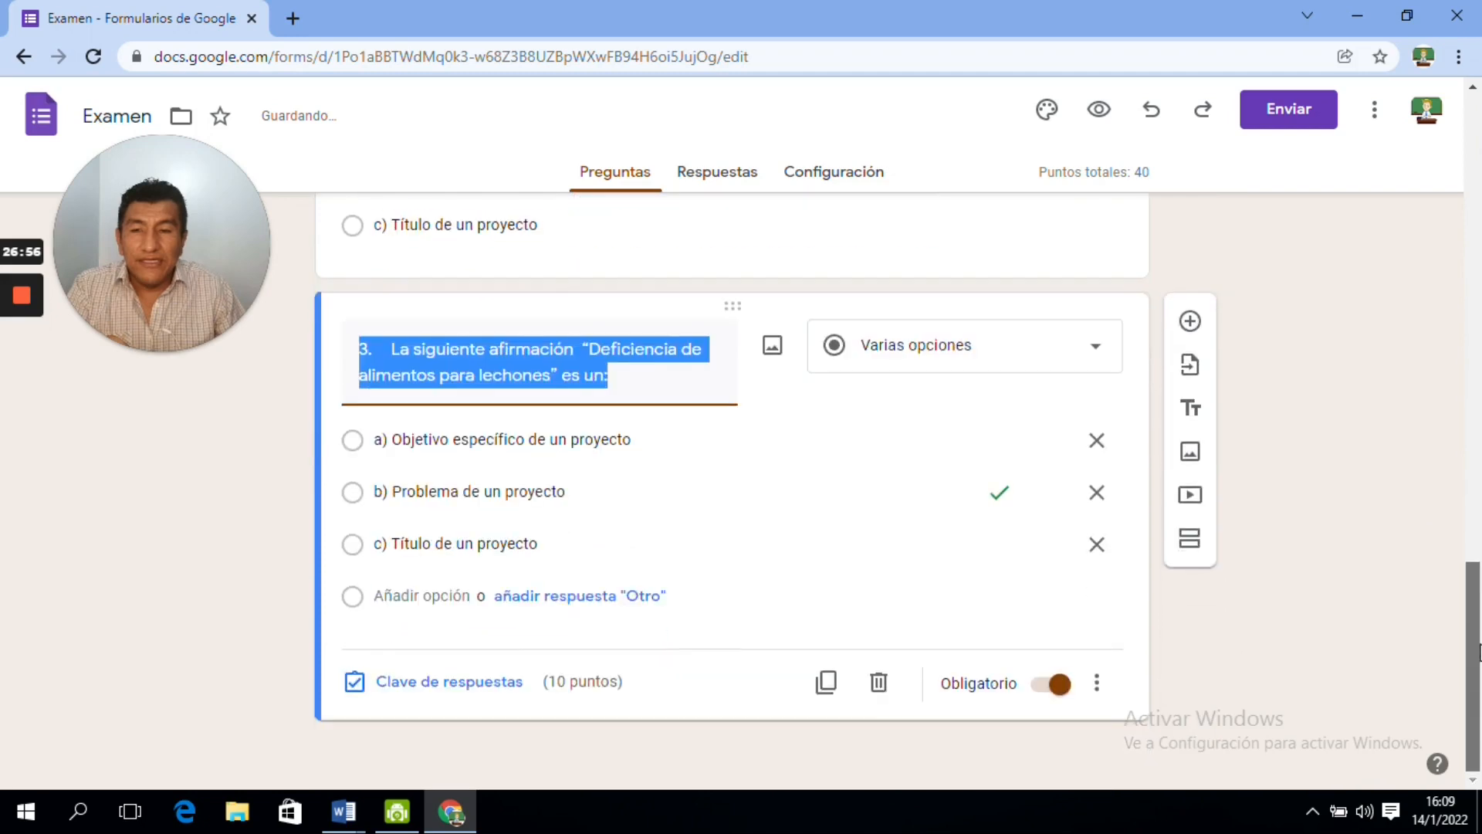
{"action": "left_click", "coordinate": [345, 811]}
{"action": "left_click", "coordinate": [479, 729]}
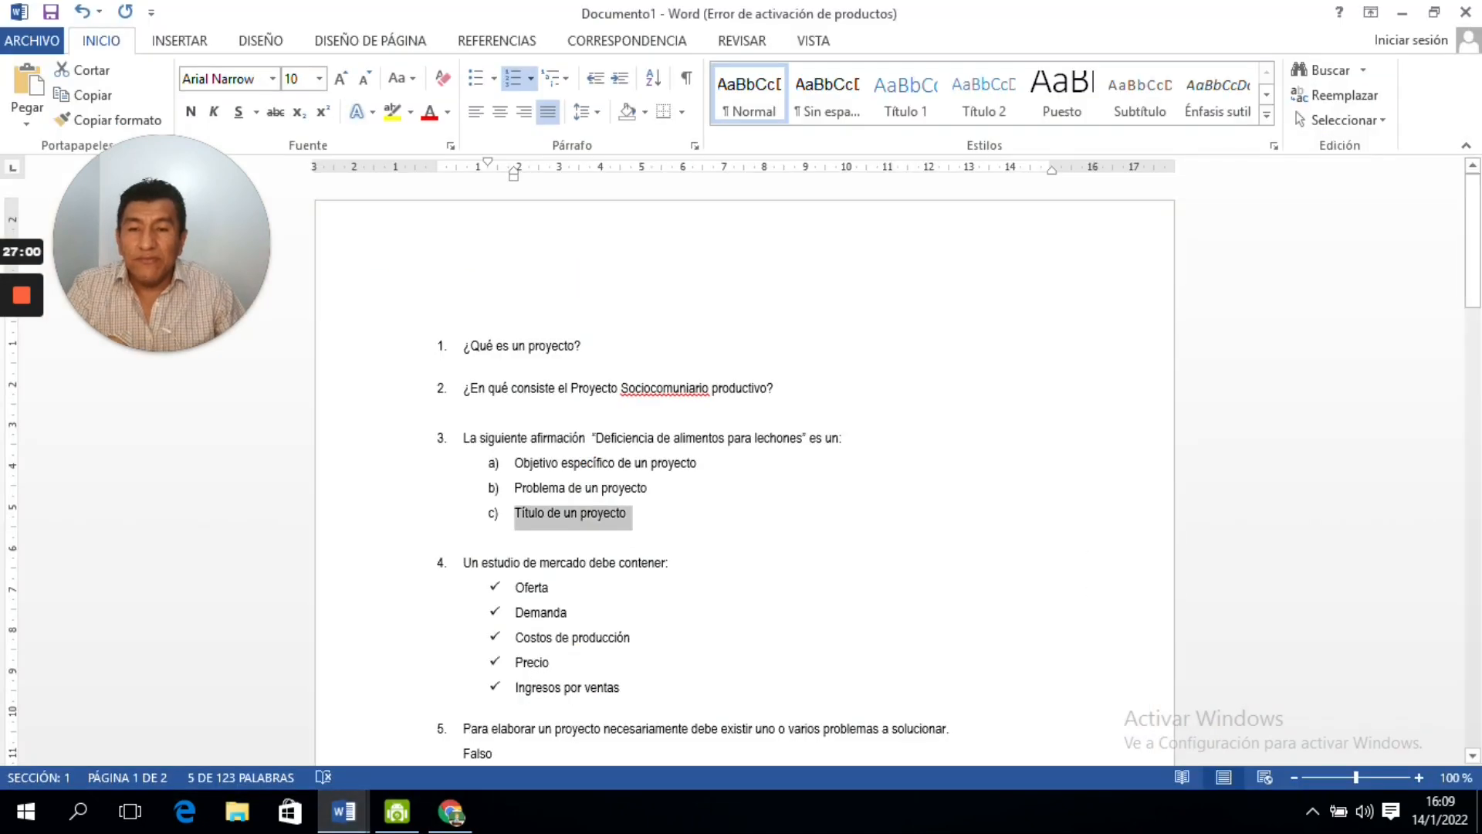
{"action": "left_click_drag", "start_coordinate": [671, 563], "coordinate": [463, 562]}
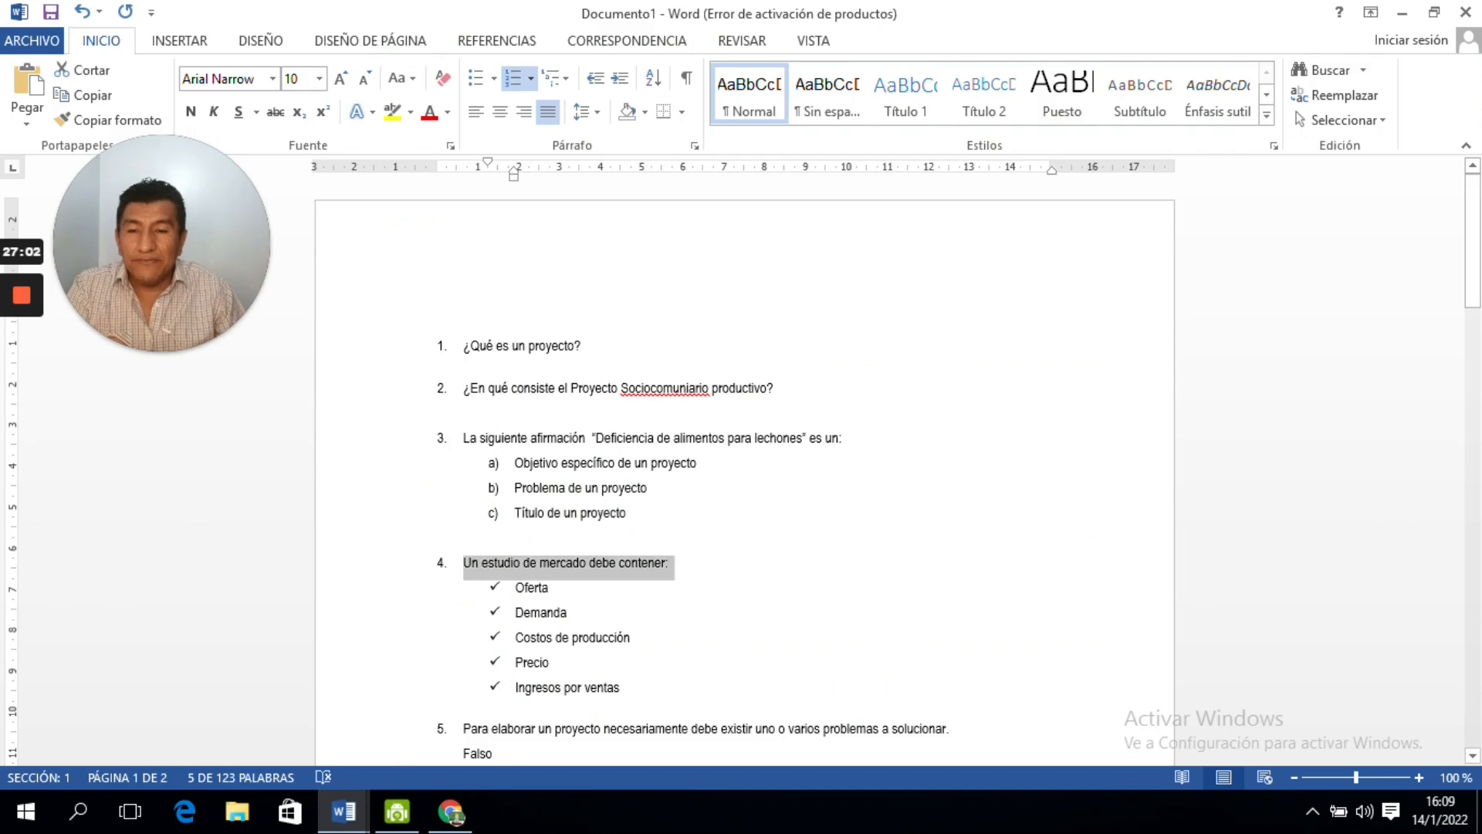
{"action": "right_click", "coordinate": [488, 570]}
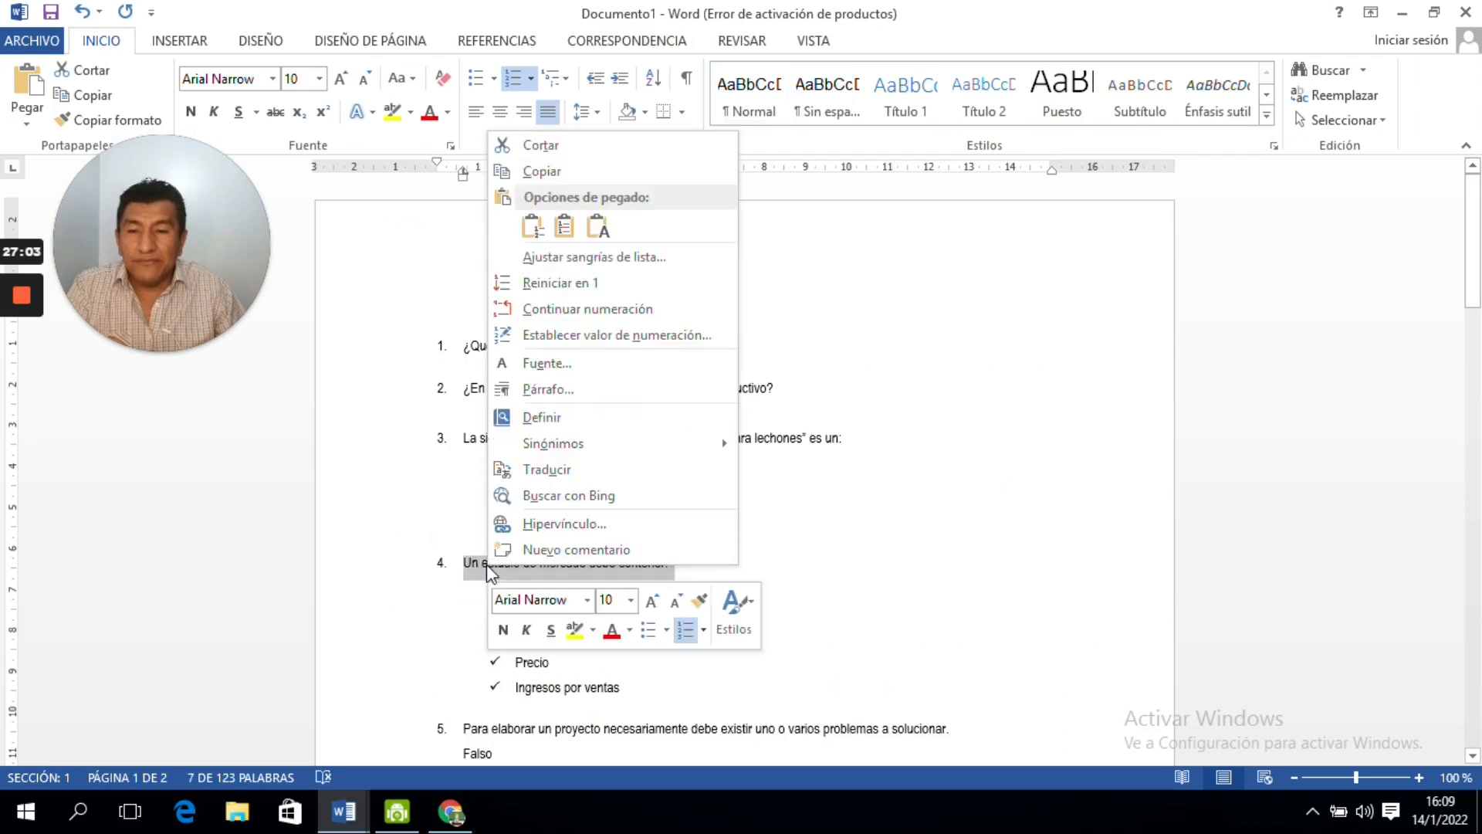
{"action": "left_click", "coordinate": [550, 176]}
- In Google Forms, replace the duplicated question's title with the copied "Un estudio de mercado debe contener:" and set its type to Casillas
{"action": "left_click", "coordinate": [453, 815]}
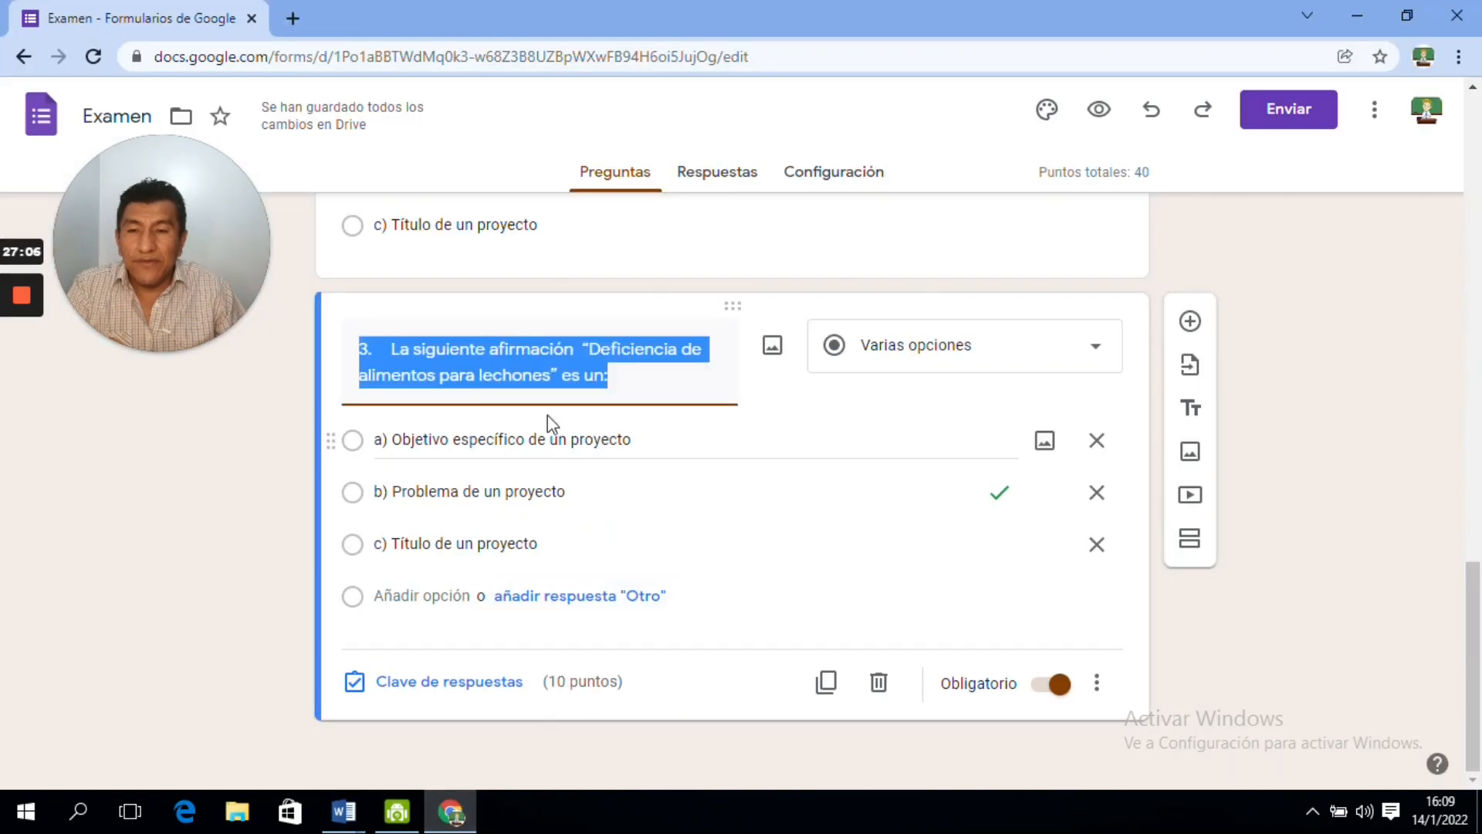
{"action": "right_click", "coordinate": [536, 366]}
{"action": "left_click", "coordinate": [585, 441]}
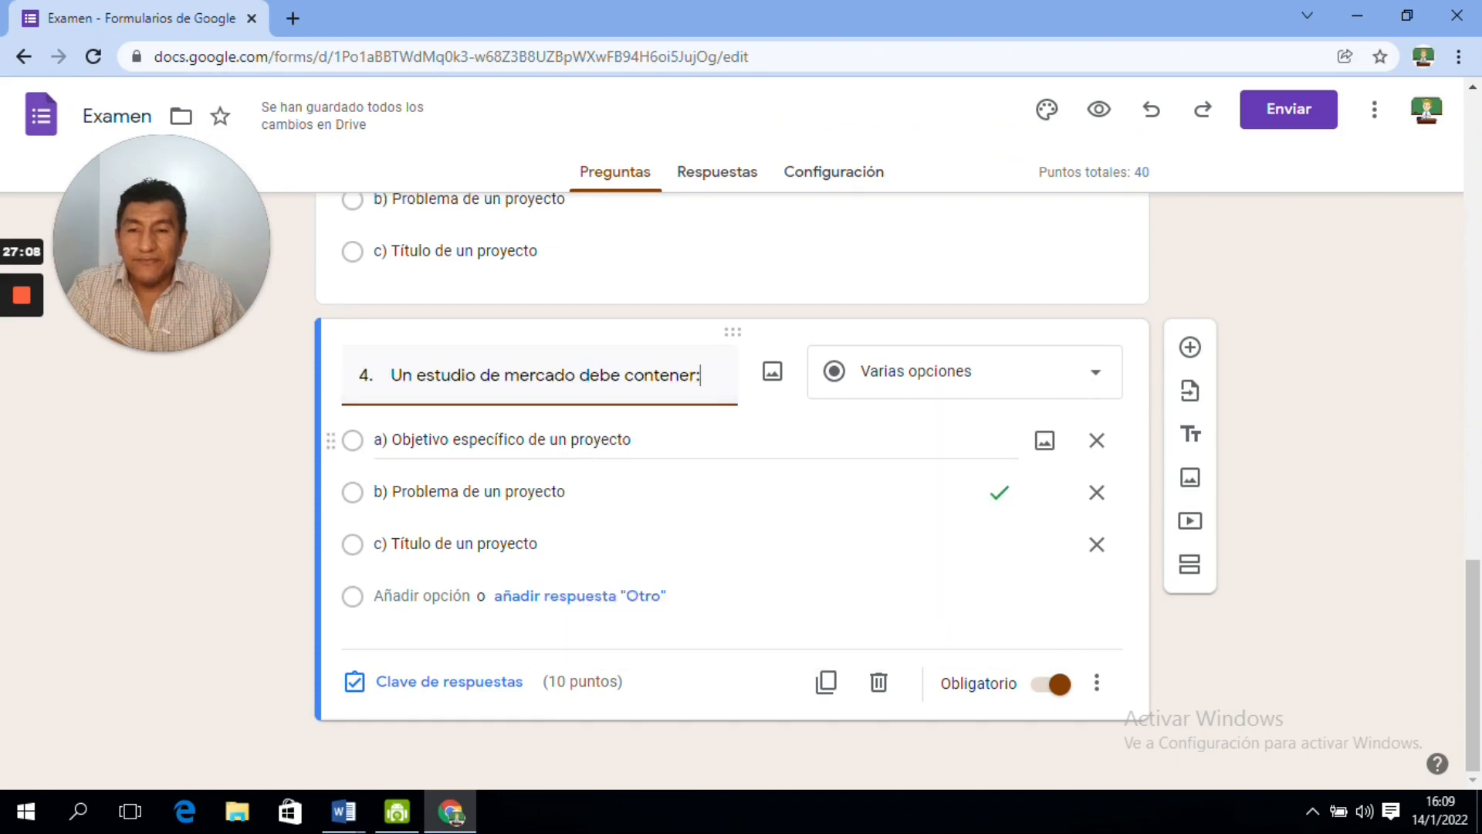
{"action": "left_click", "coordinate": [758, 405]}
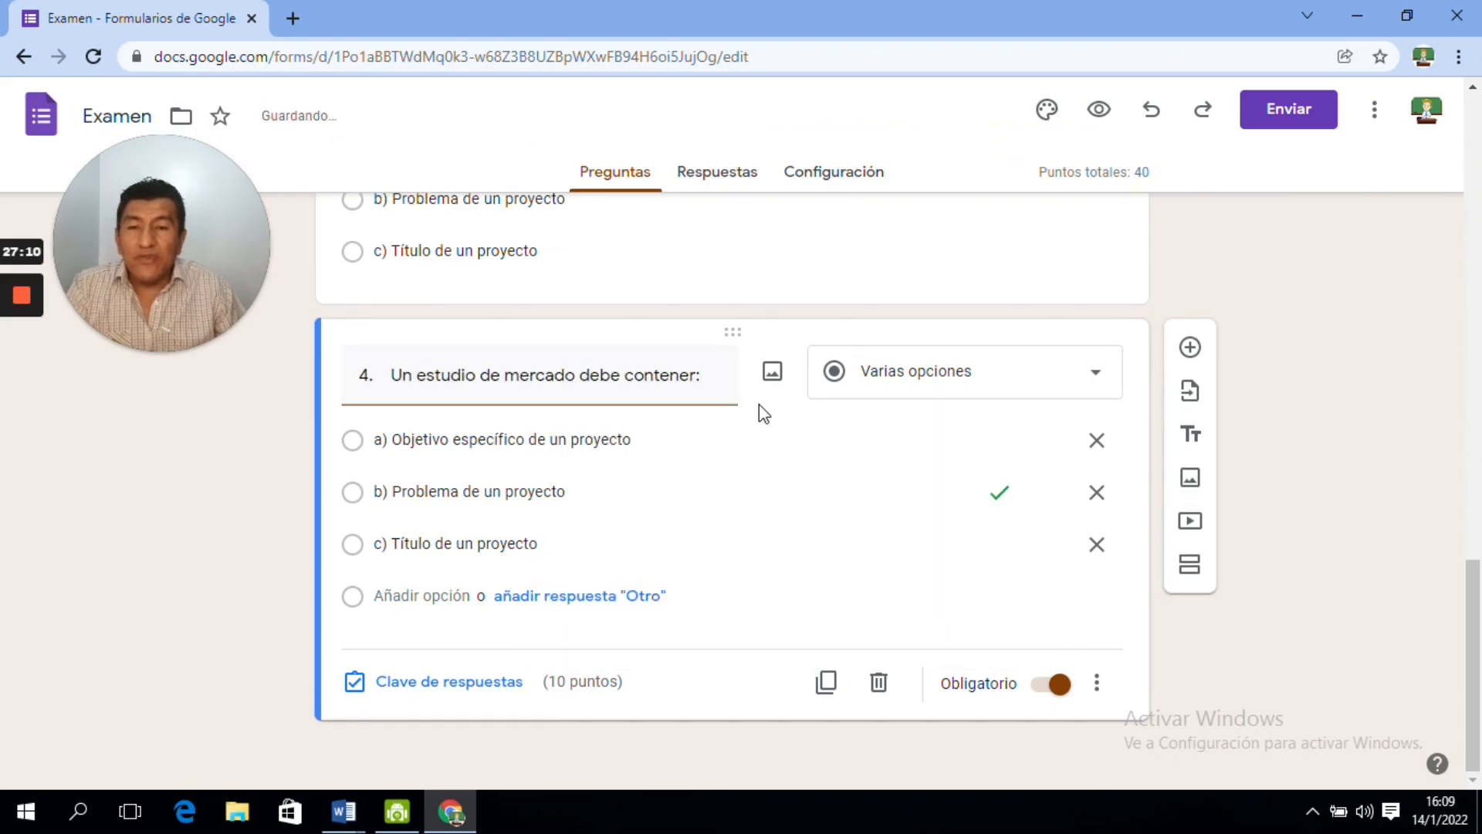
{"action": "left_click", "coordinate": [1046, 383]}
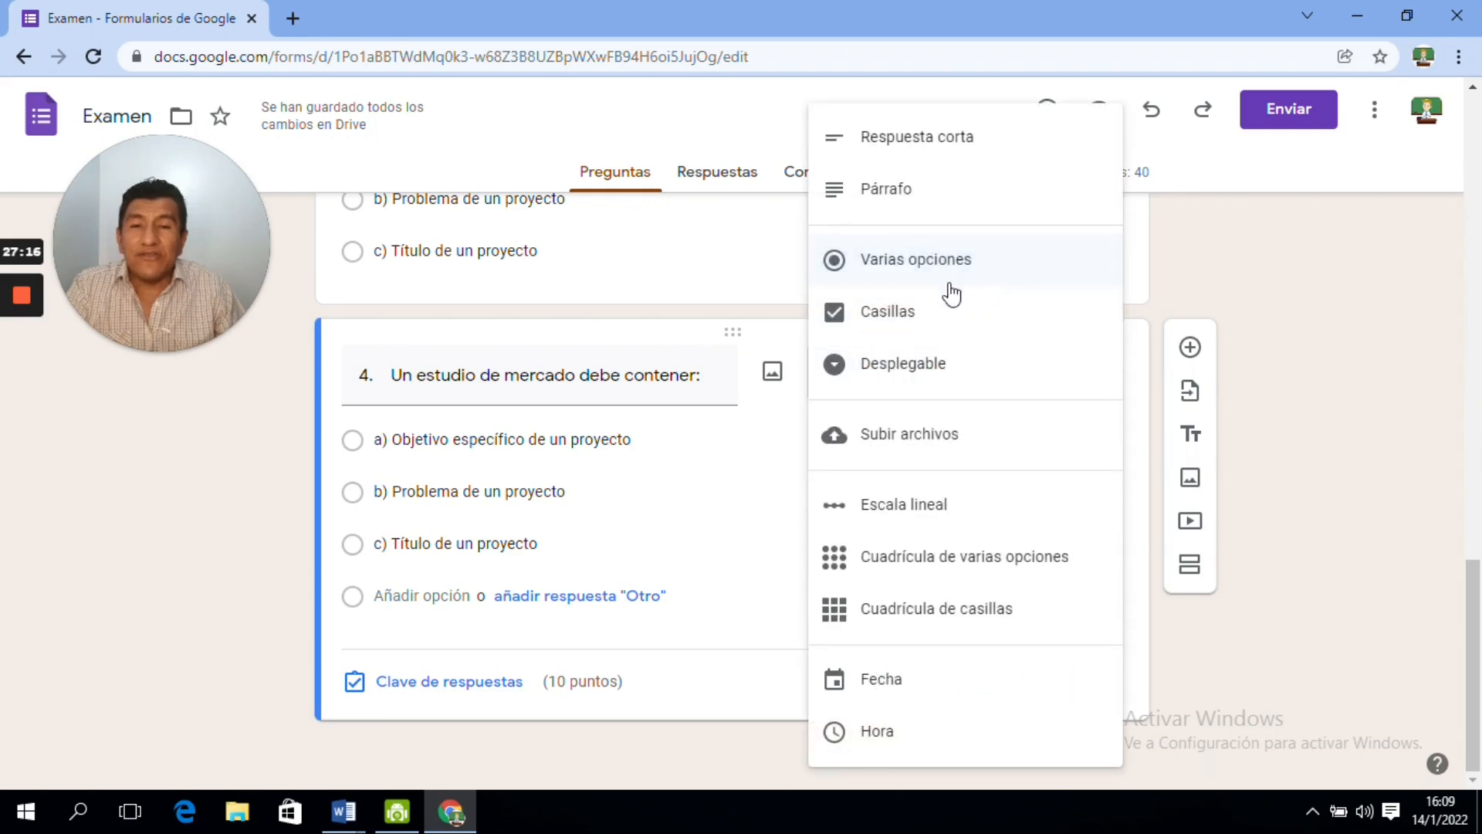
{"action": "left_click", "coordinate": [915, 313]}
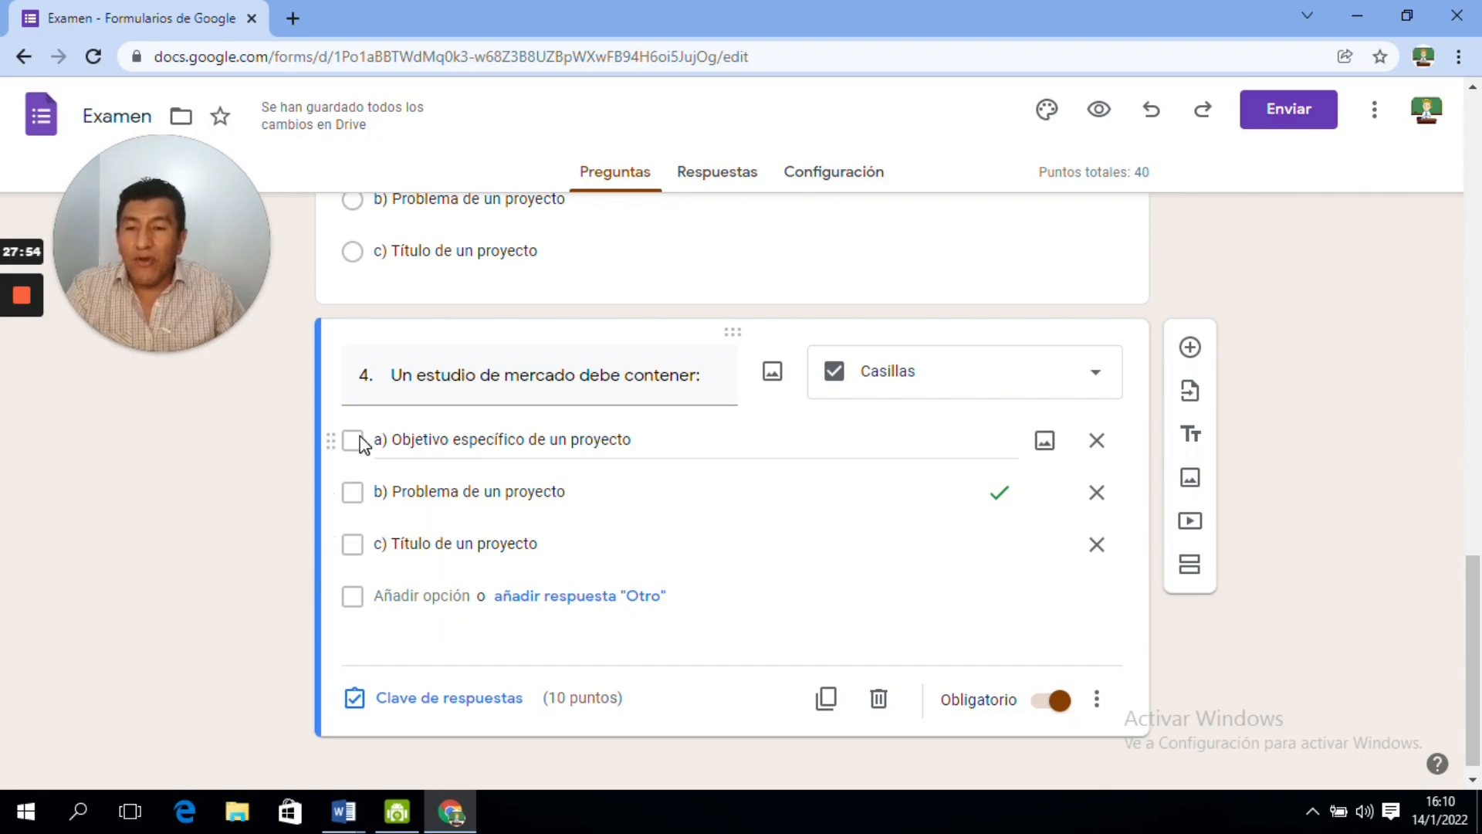
- Copy "Oferta" from the Word document and use it to replace question 4's first option in Google Forms
{"action": "mouse_move", "coordinate": [342, 817]}
{"action": "left_click", "coordinate": [470, 735]}
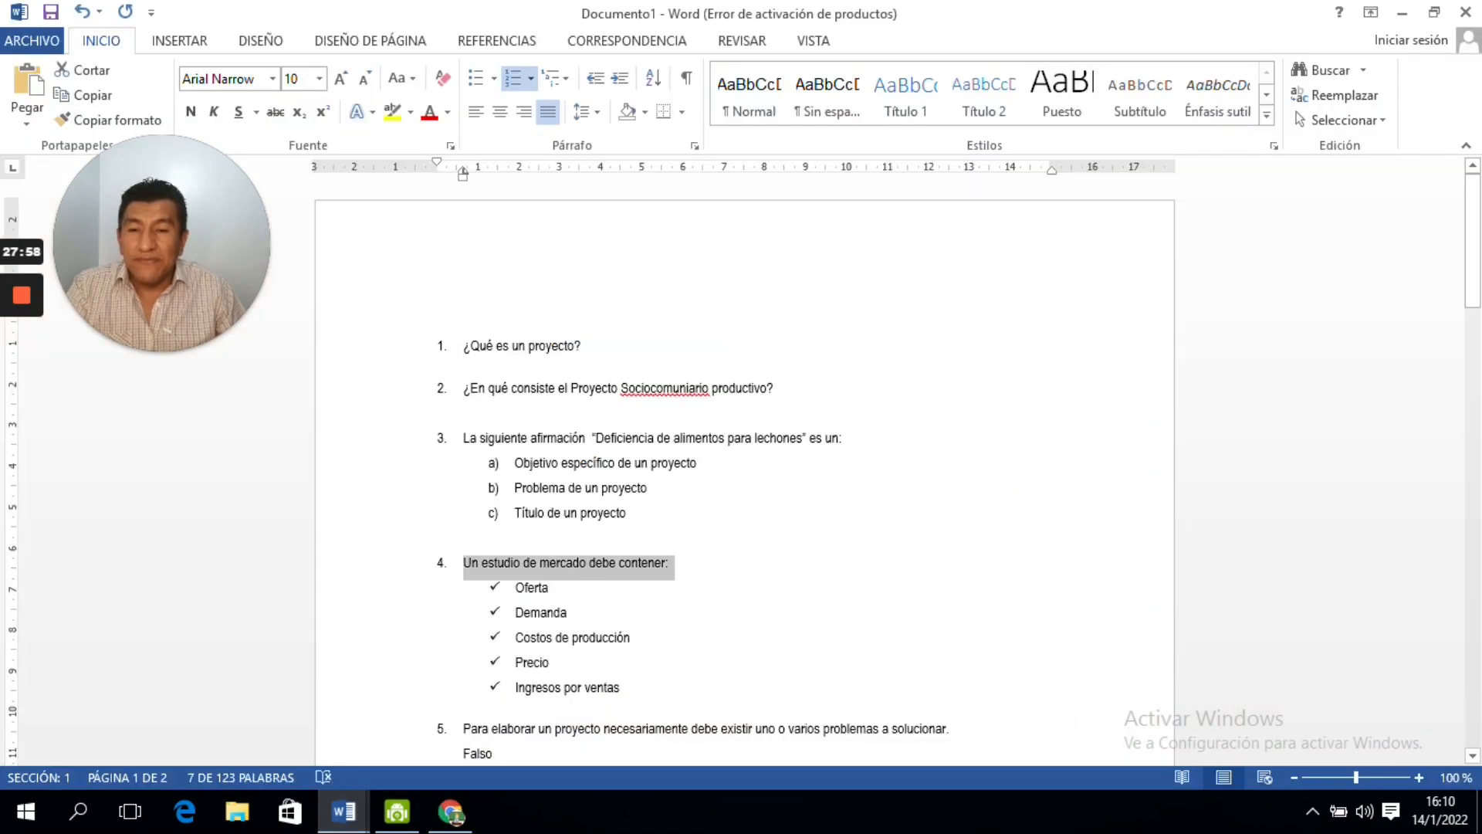
{"action": "left_click_drag", "start_coordinate": [553, 588], "coordinate": [516, 590]}
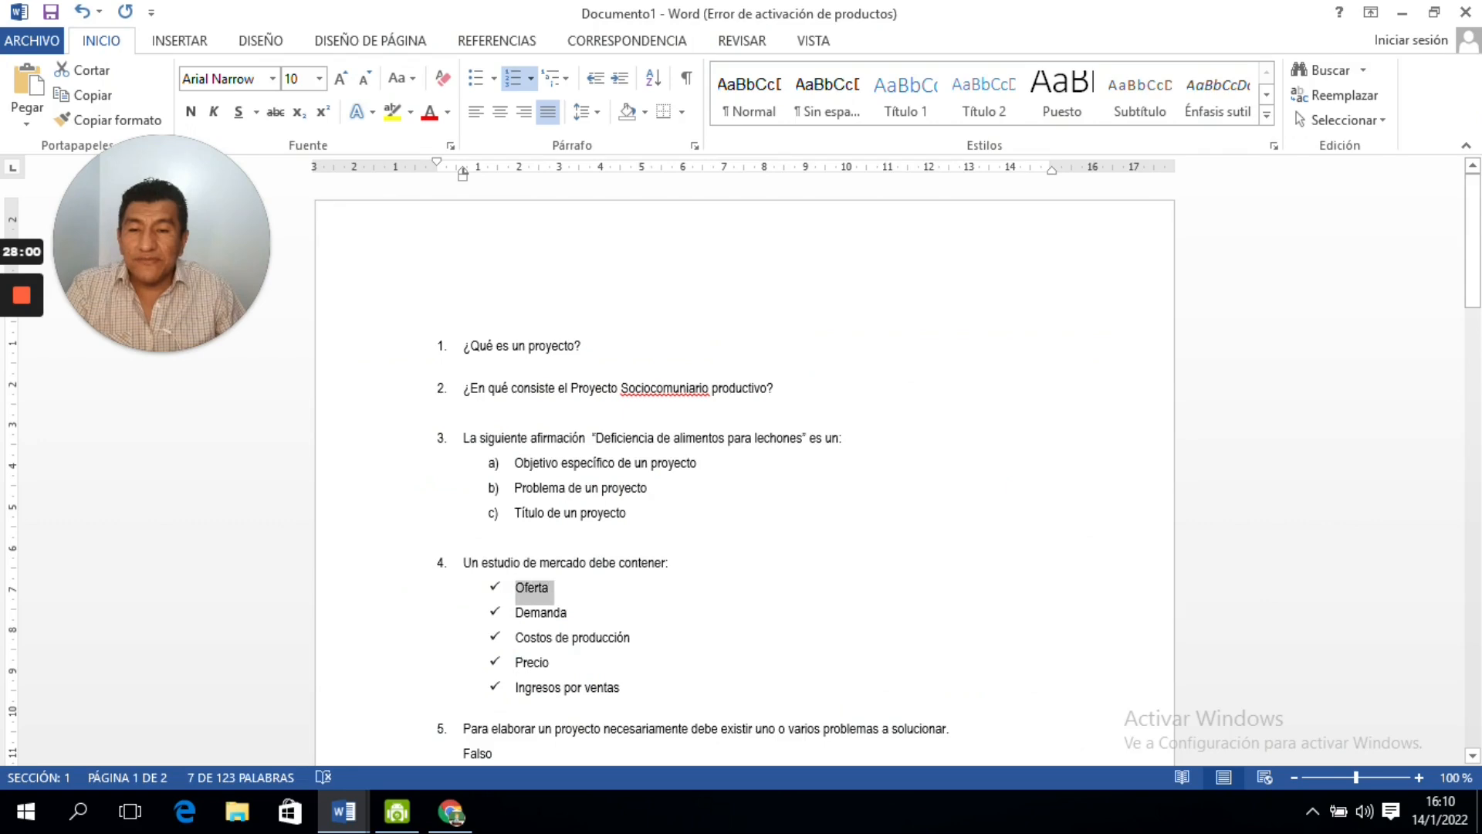
{"action": "right_click", "coordinate": [531, 595]}
{"action": "left_click", "coordinate": [591, 232]}
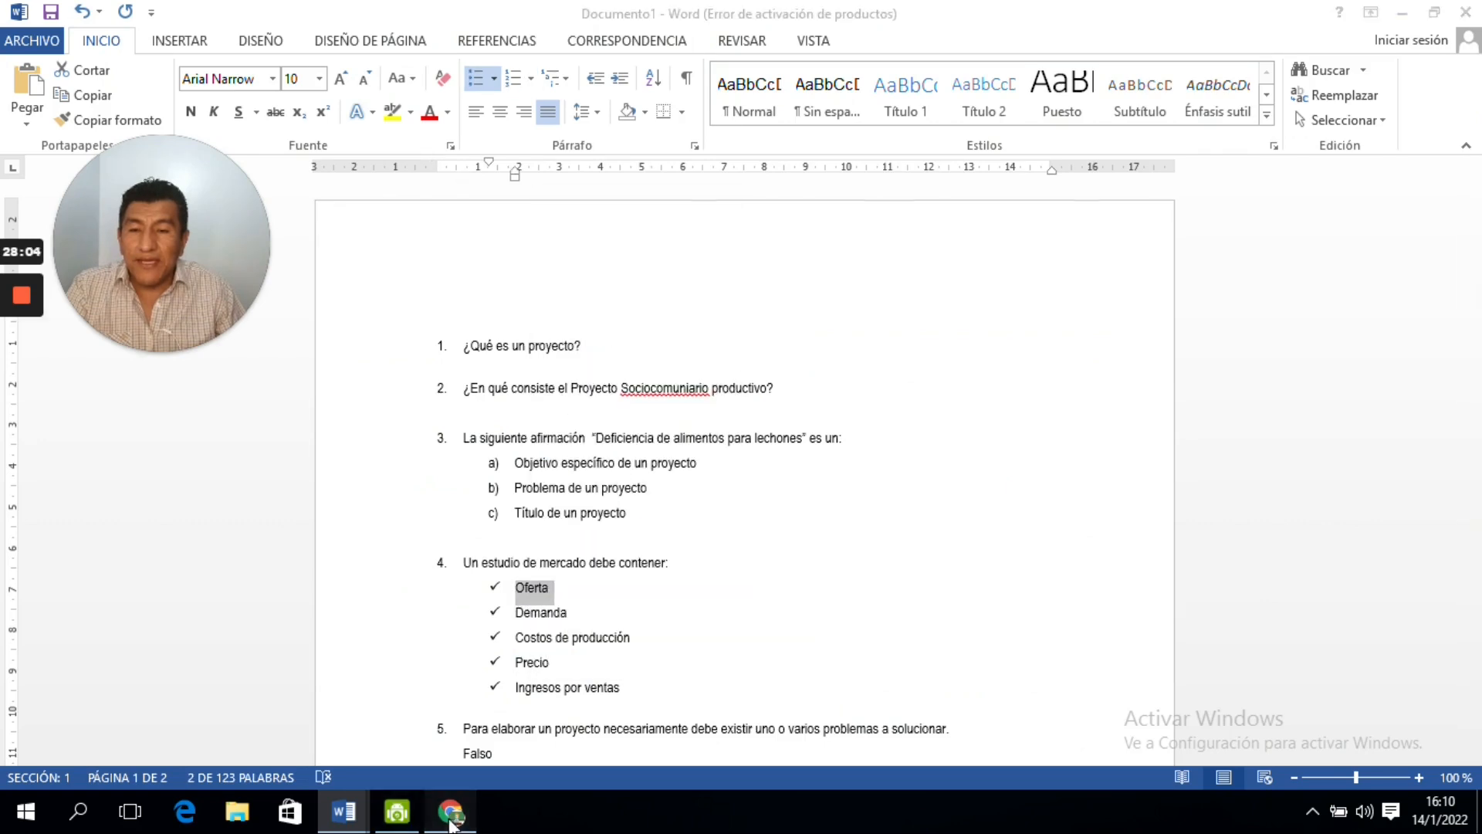
{"action": "left_click", "coordinate": [451, 814]}
{"action": "left_click", "coordinate": [456, 442]}
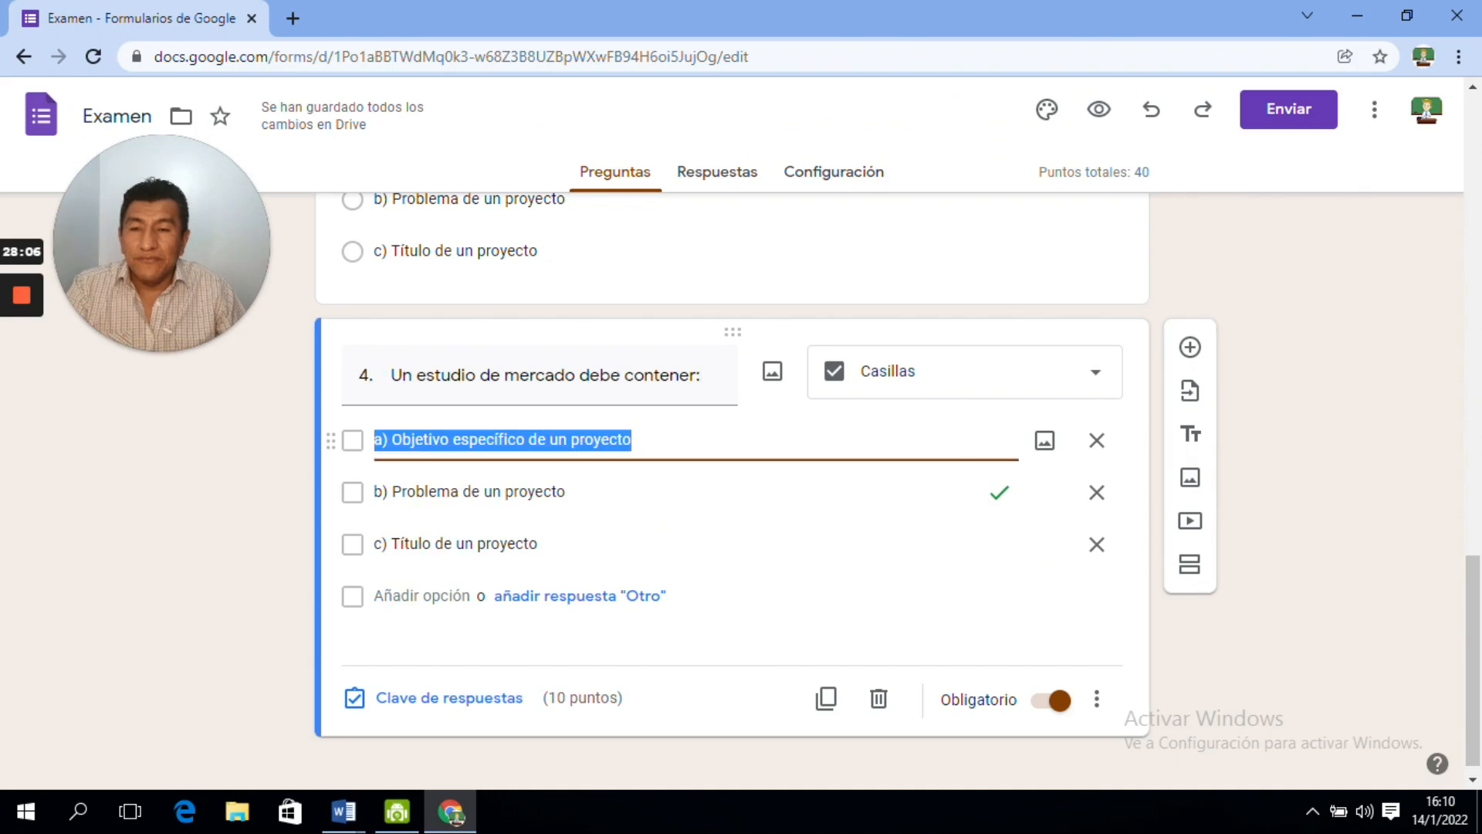
{"action": "type", "text": "v"}
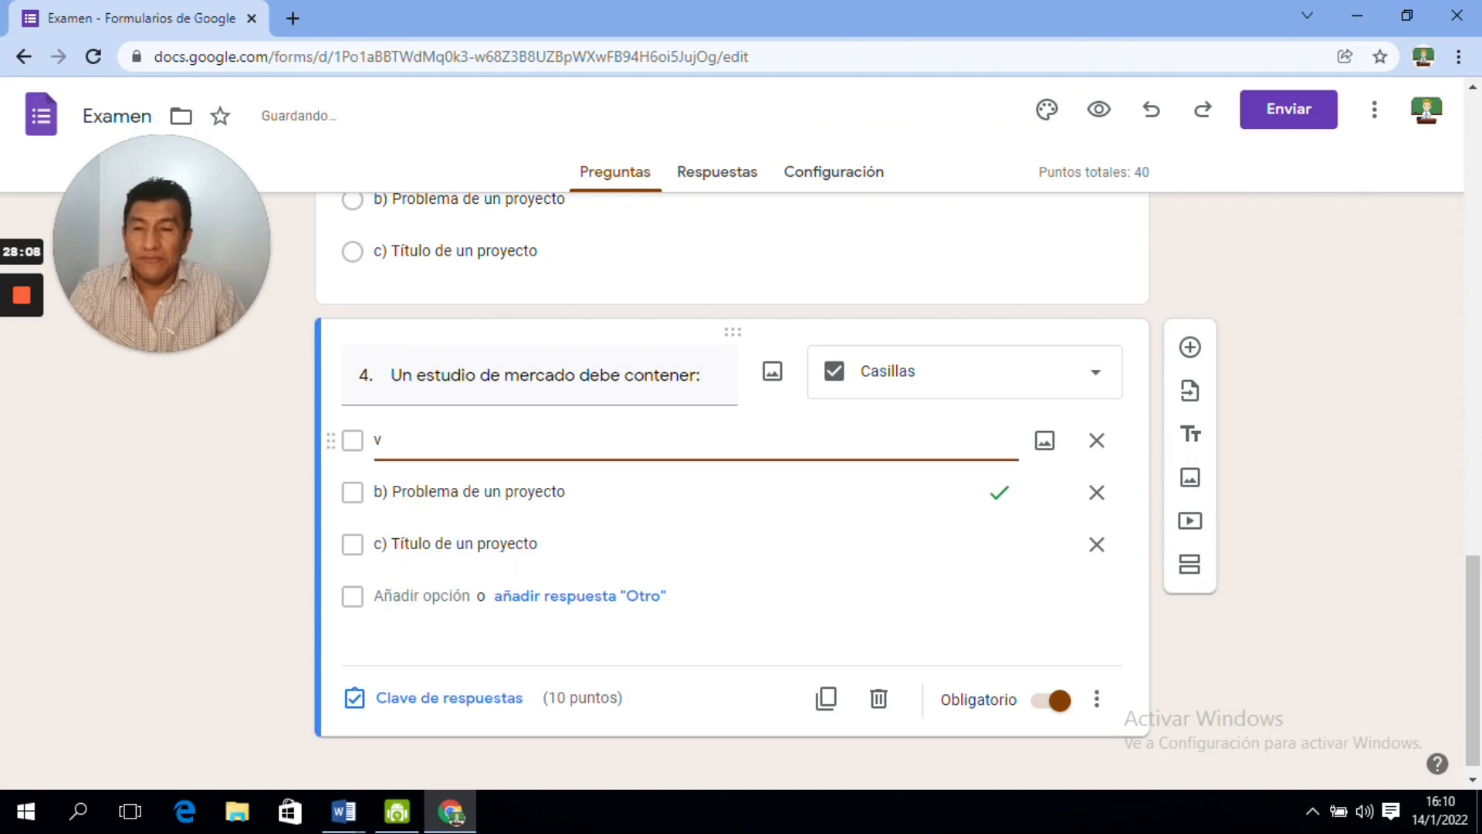
{"action": "type", "text": "□ Oferta"}
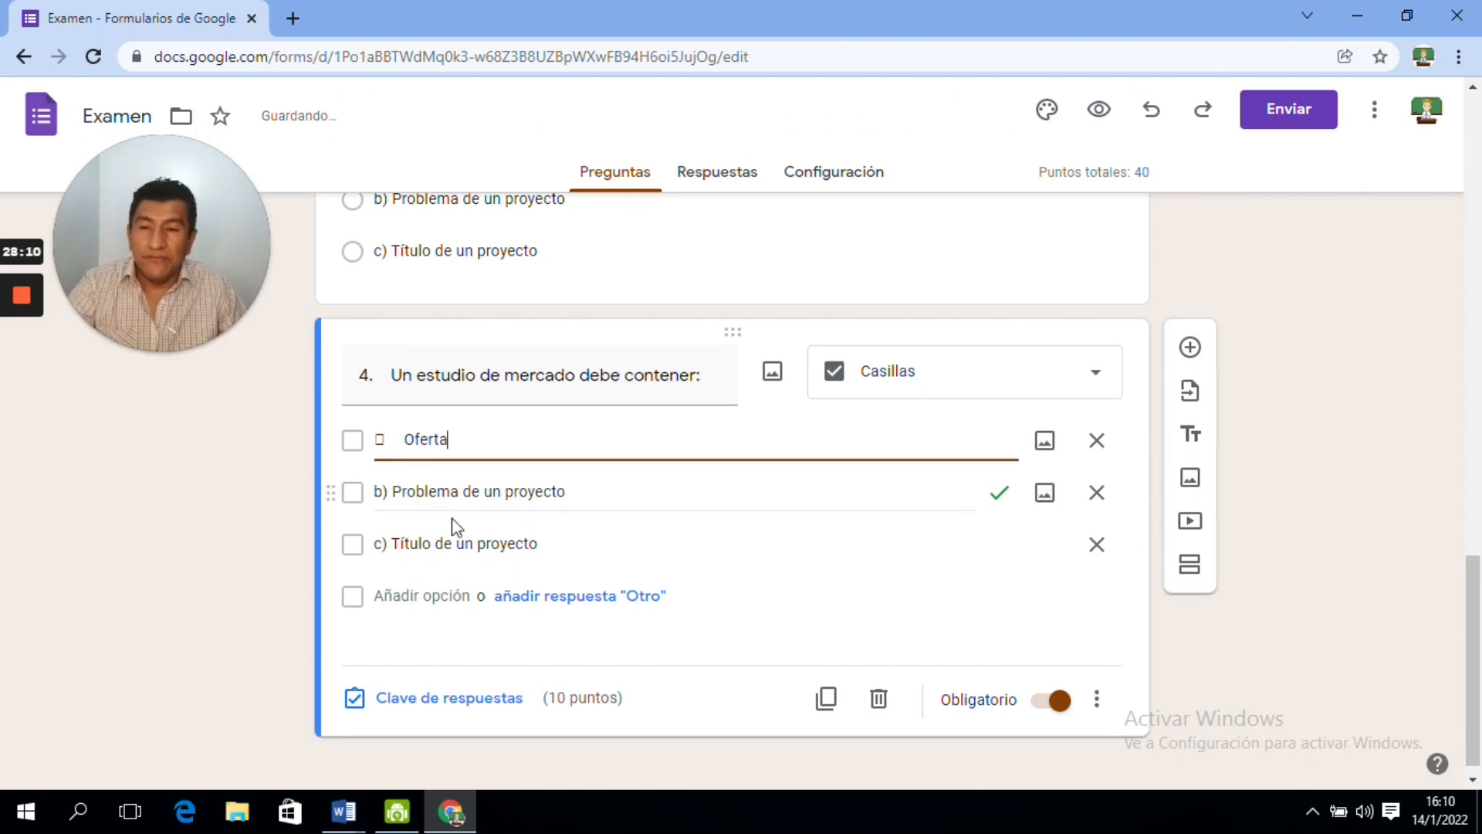
- Copy "Demanda" from Word and use it to replace "b) Problema de un proyecto" in question 4 of the form
{"action": "mouse_move", "coordinate": [345, 815]}
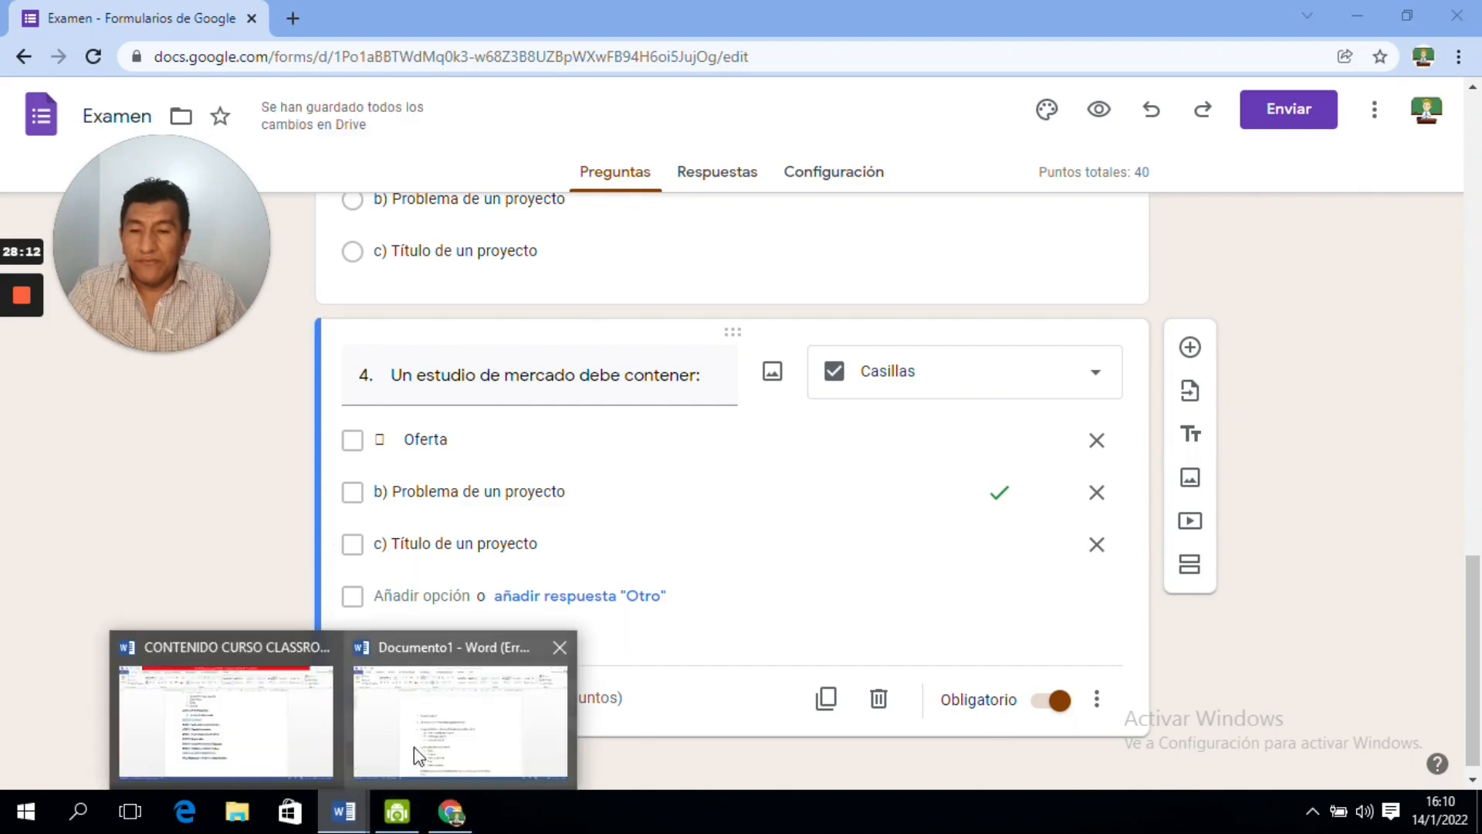
{"action": "left_click", "coordinate": [460, 730]}
{"action": "left_click_drag", "start_coordinate": [571, 618], "coordinate": [517, 618]}
{"action": "key", "text": "ctrl+c"}
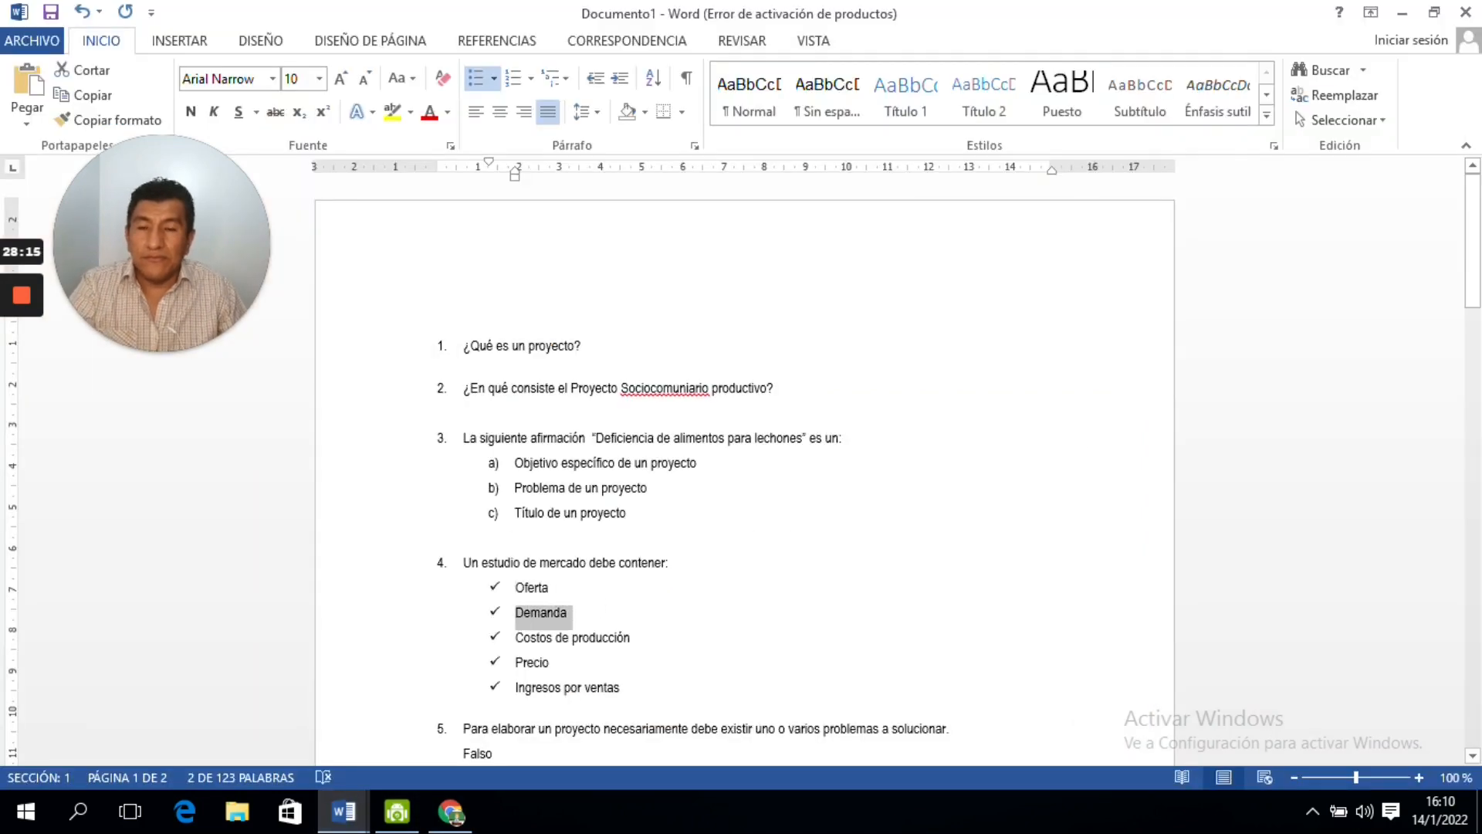
{"action": "left_click", "coordinate": [453, 815]}
{"action": "left_click", "coordinate": [512, 492]}
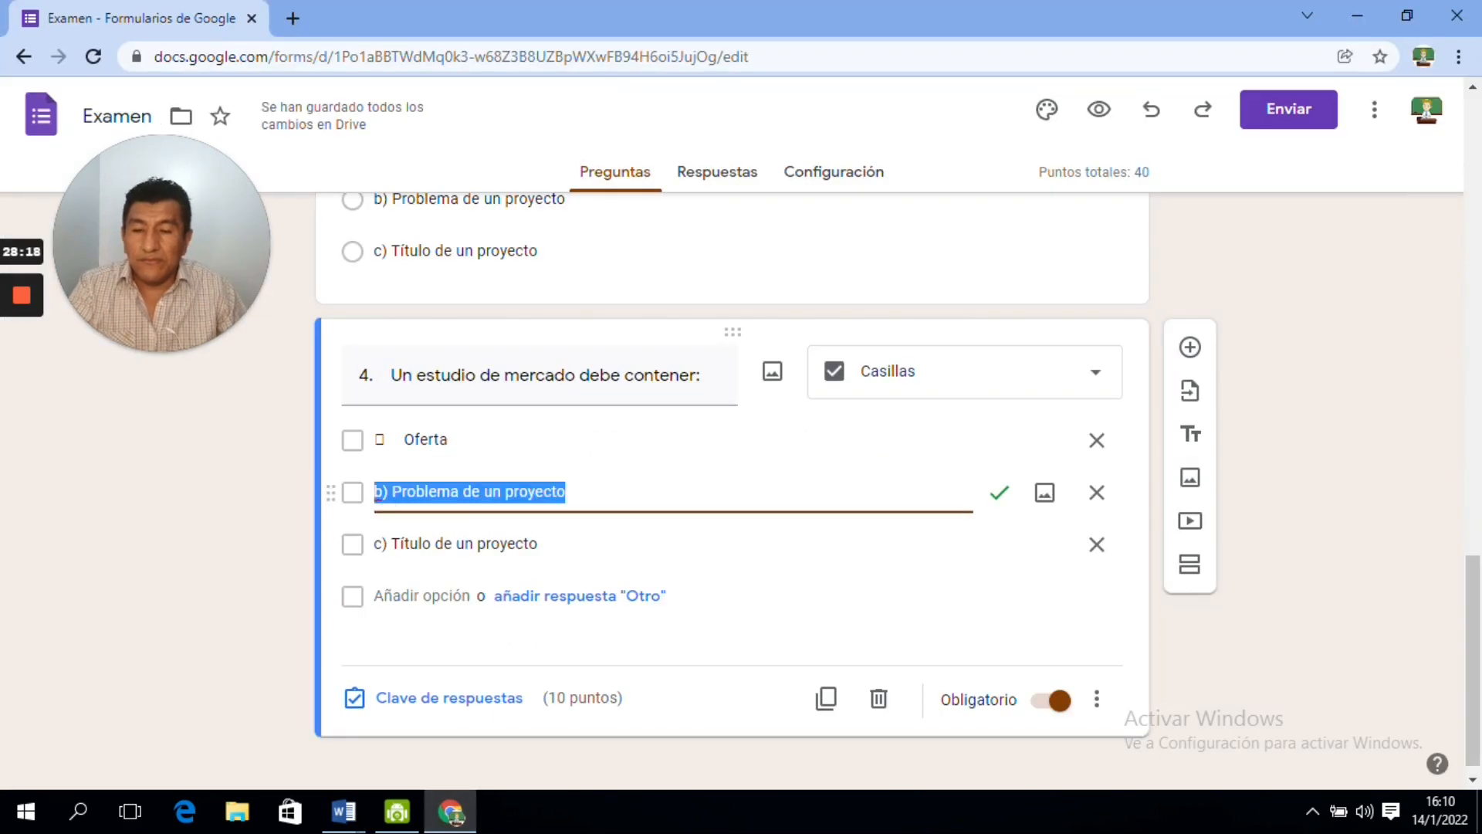
{"action": "key", "text": "ctrl+v"}
- Copy "Costos de producción" from Word and use it to replace "c) Título de un proyecto" in question 4 of the form
{"action": "mouse_move", "coordinate": [344, 812]}
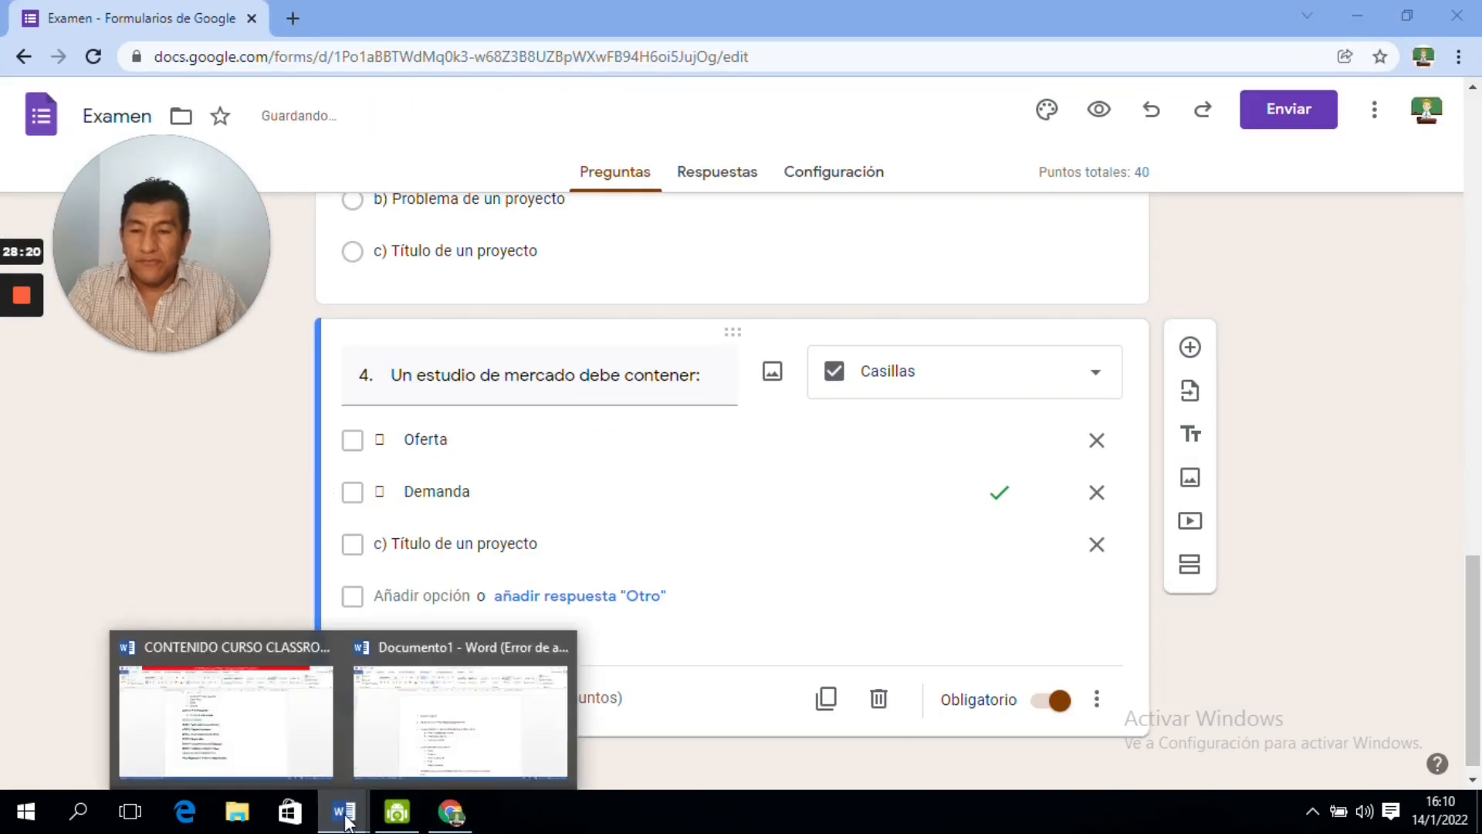
{"action": "left_click", "coordinate": [463, 714]}
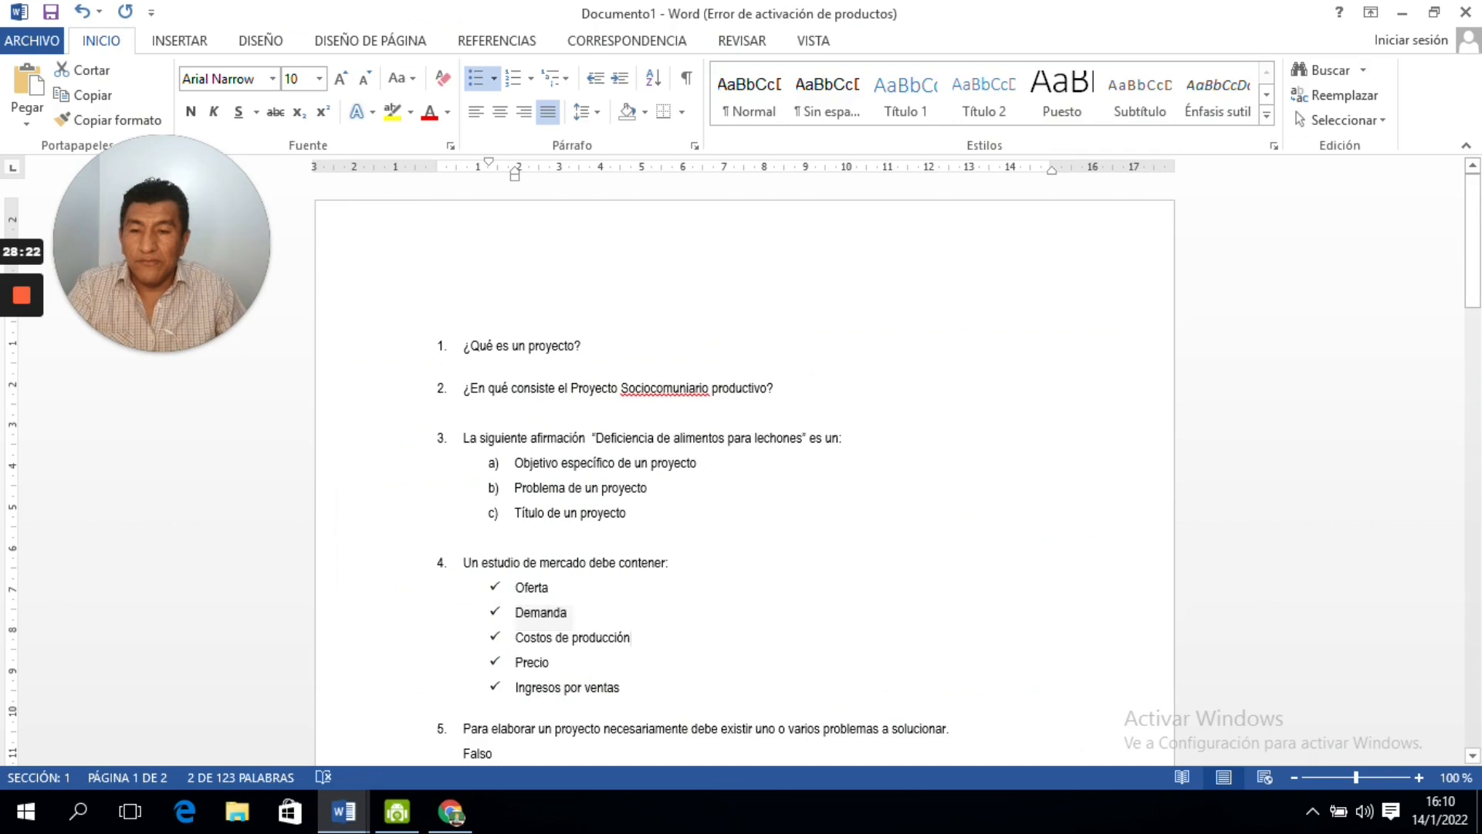
{"action": "left_click_drag", "start_coordinate": [637, 638], "coordinate": [516, 641]}
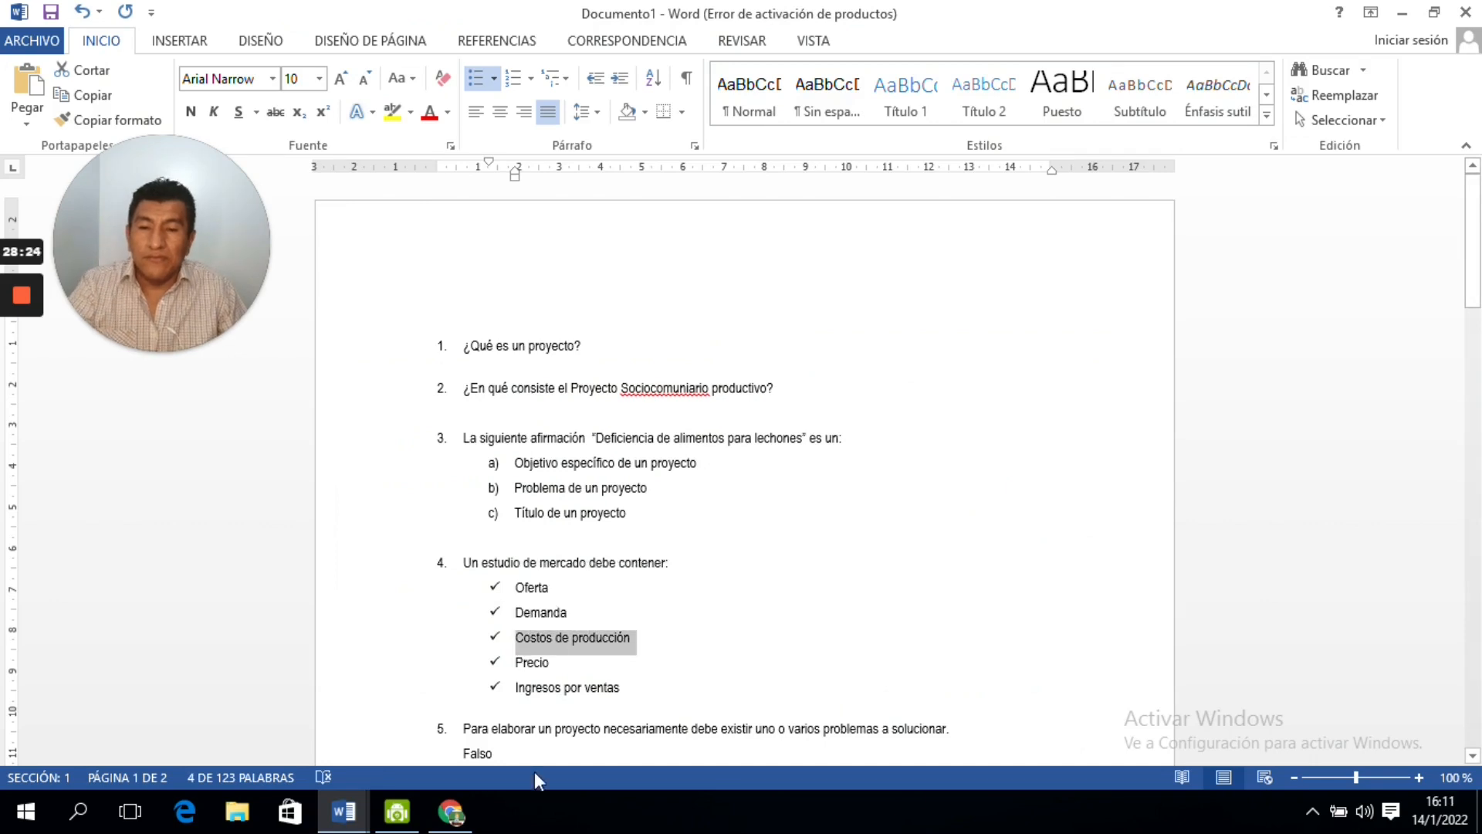
{"action": "left_click", "coordinate": [451, 814]}
{"action": "left_click", "coordinate": [545, 545]}
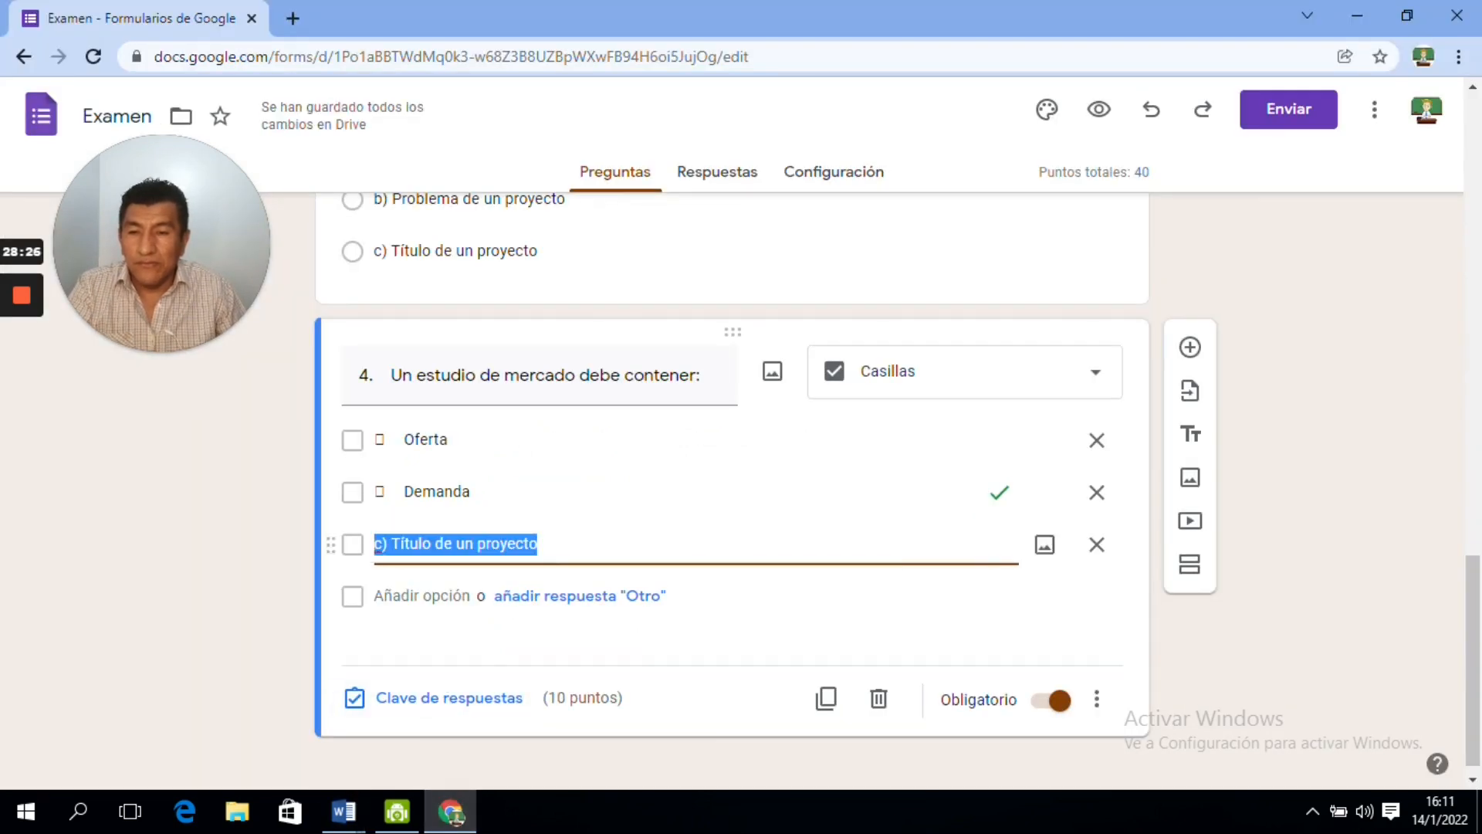
{"action": "key", "text": "ctrl+v"}
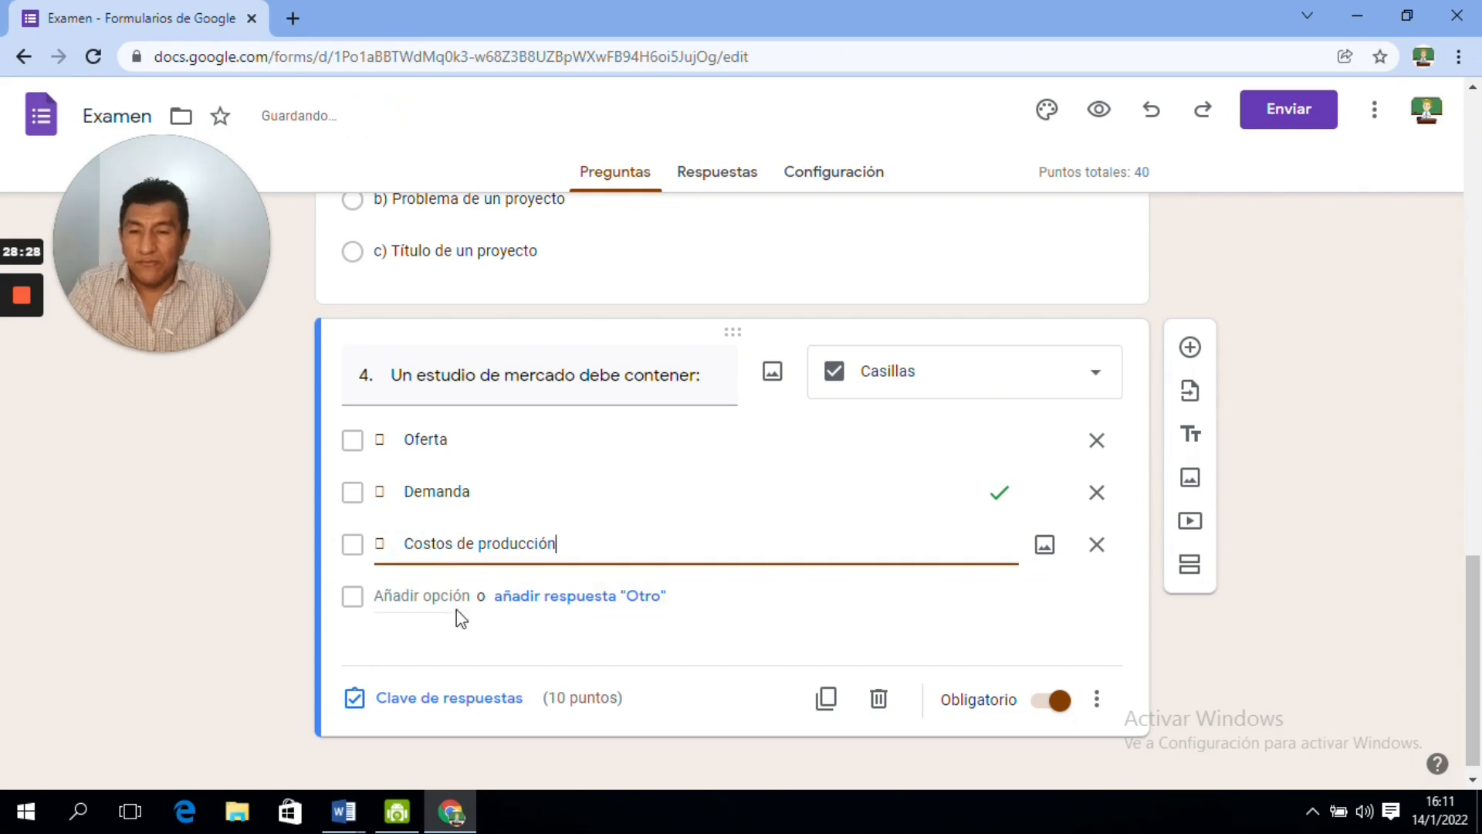
- Add an "Otra" option to question 4 and a new option "Precio" copied from the Word document
{"action": "left_click", "coordinate": [516, 607]}
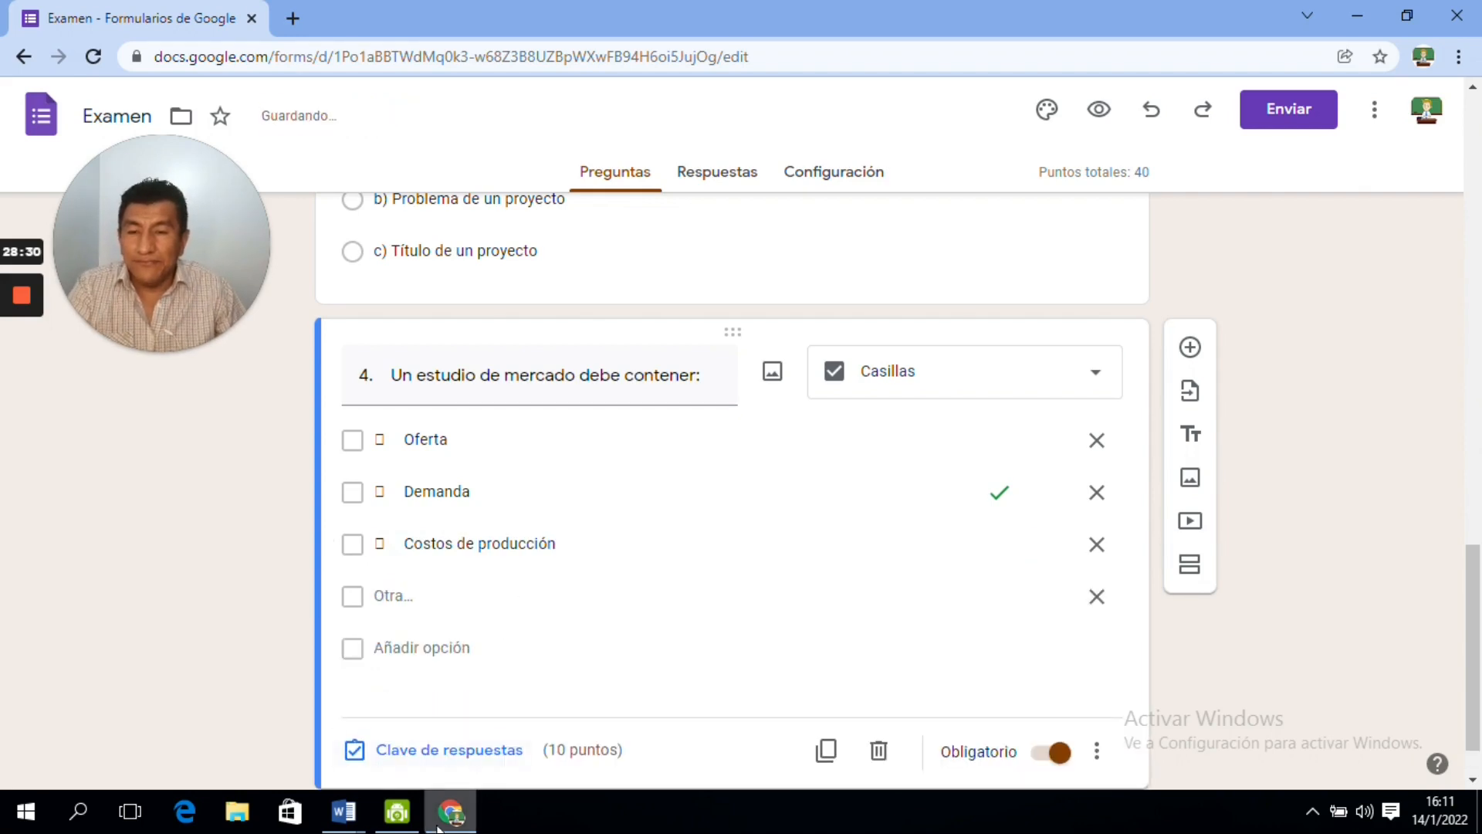
{"action": "mouse_move", "coordinate": [363, 819]}
{"action": "left_click", "coordinate": [465, 744]}
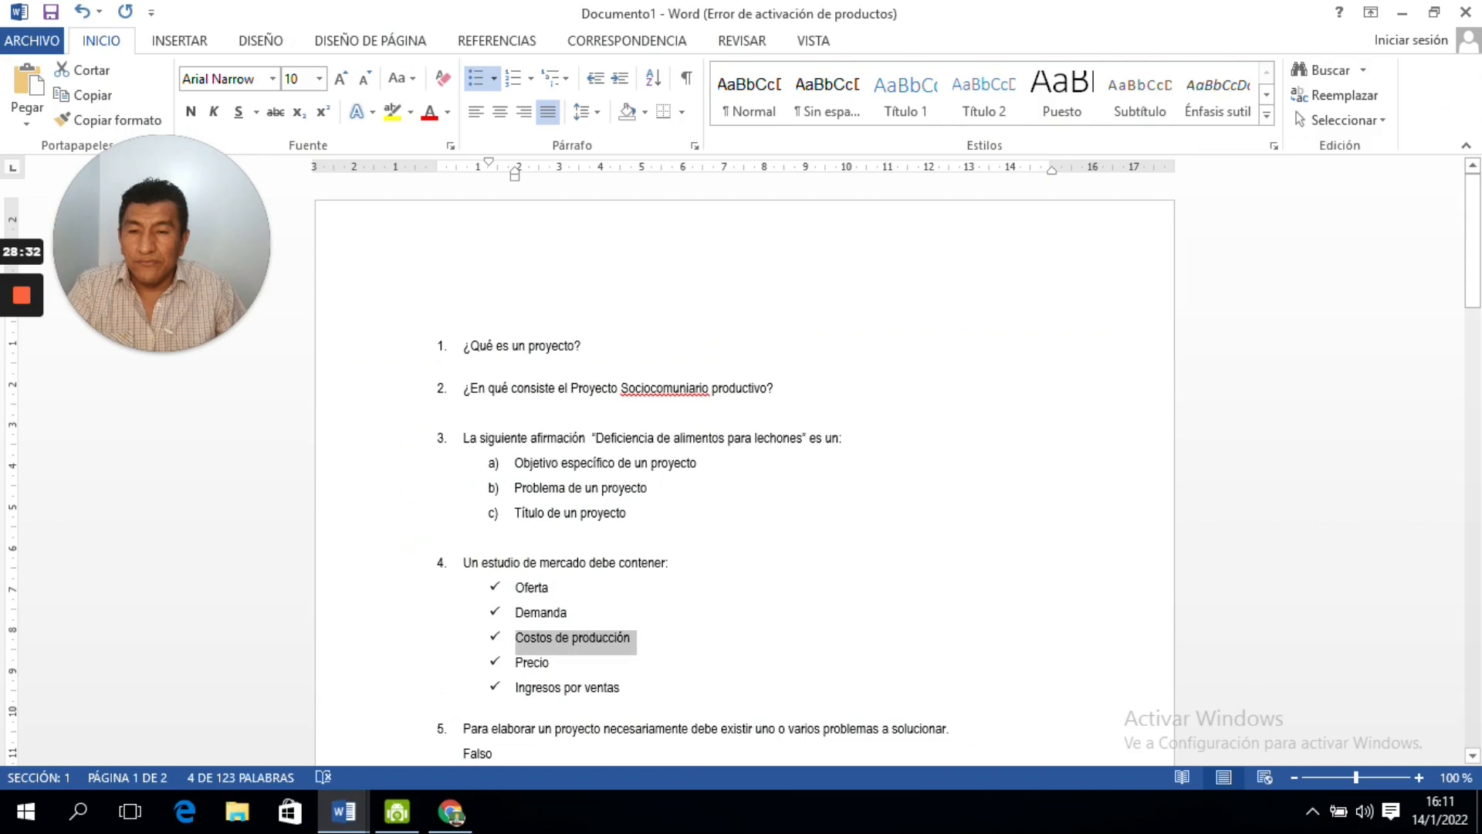
{"action": "left_click_drag", "start_coordinate": [554, 666], "coordinate": [513, 669]}
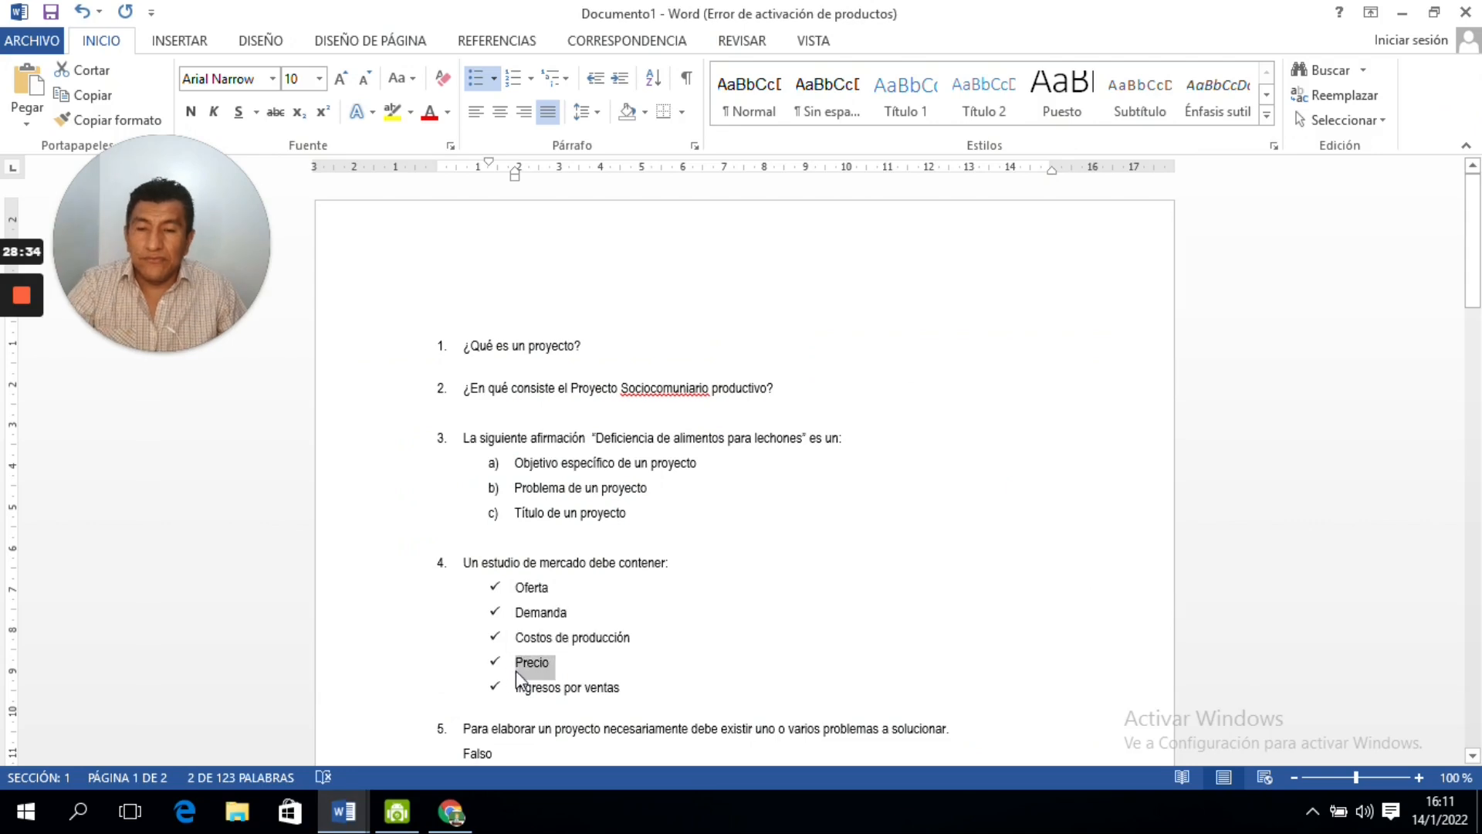
{"action": "left_click", "coordinate": [450, 811]}
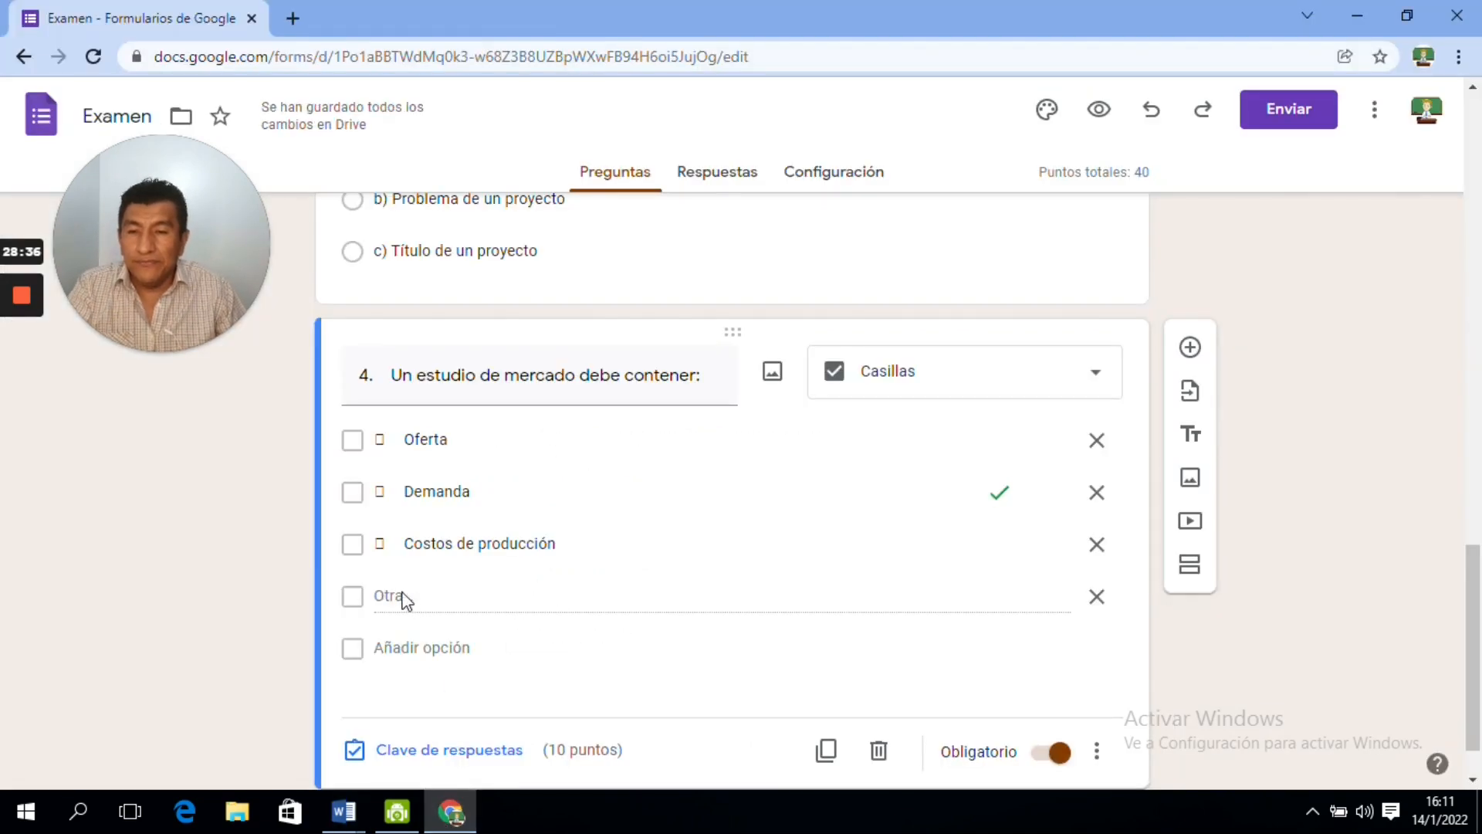
{"action": "left_click", "coordinate": [428, 647]}
{"action": "key", "text": "ctrl+v"}
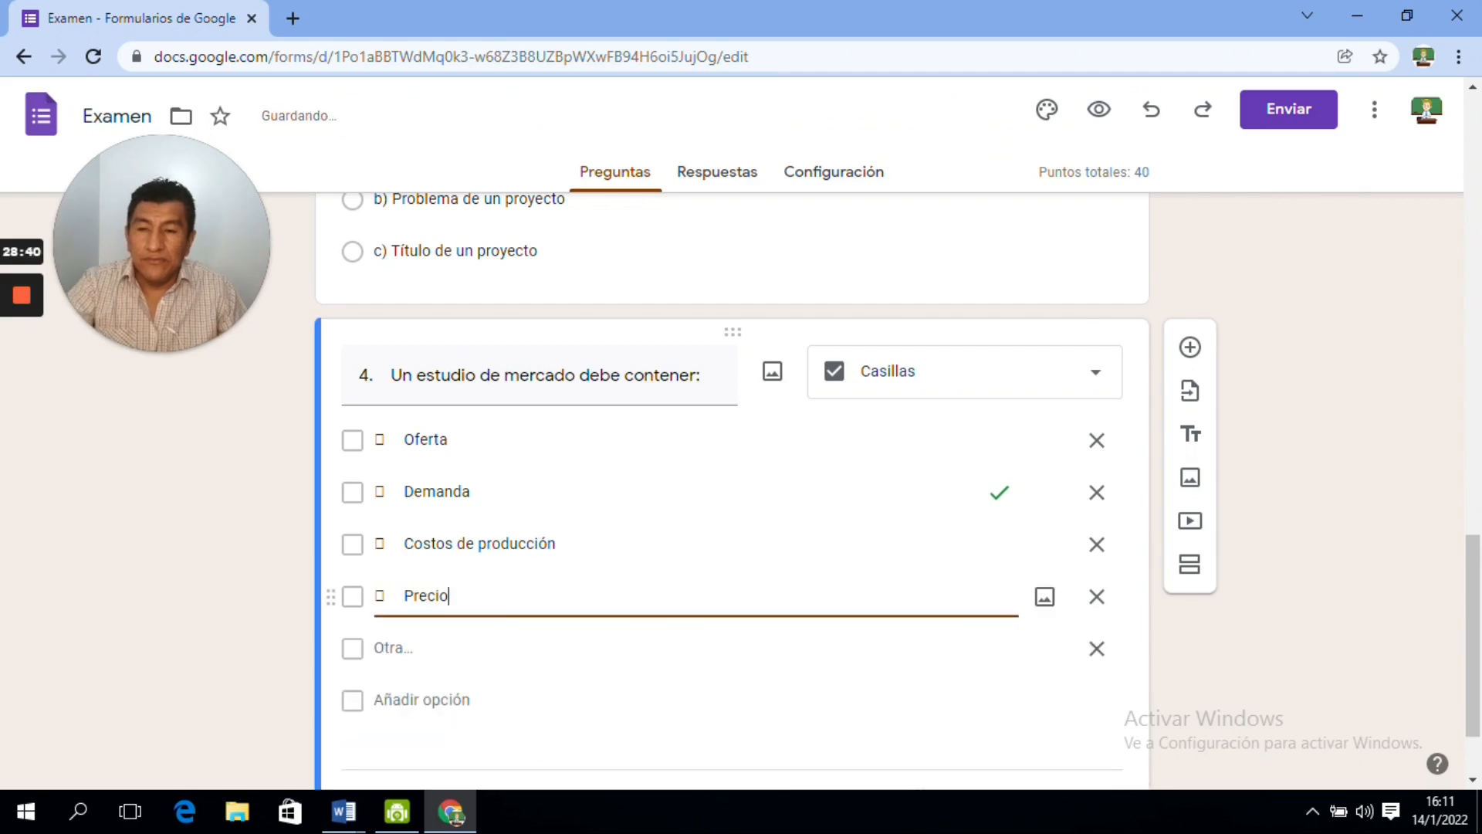
{"action": "mouse_move", "coordinate": [344, 811]}
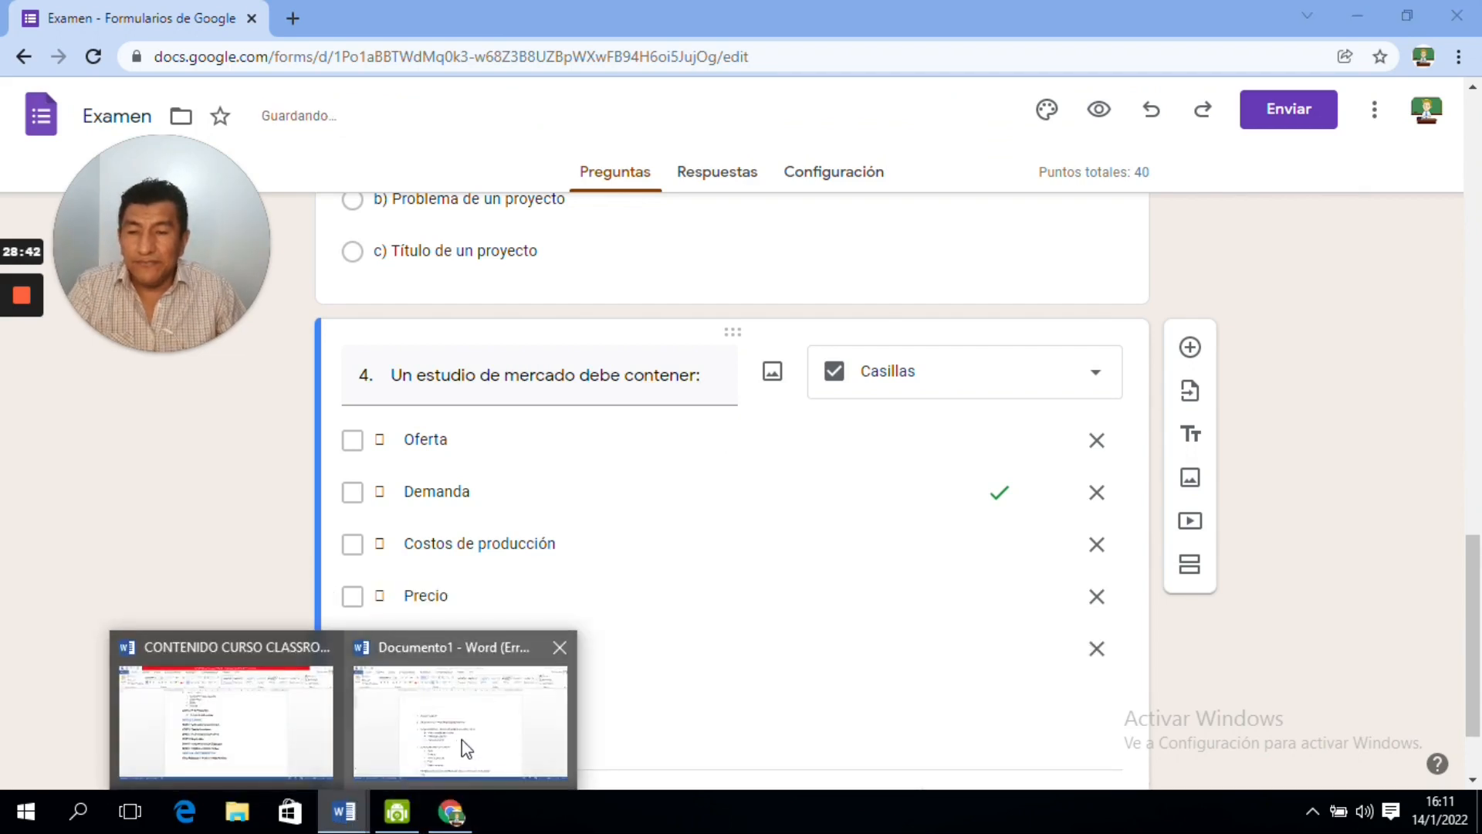
- Copy "Ingresos por ventas" from Word into question 4's fifth option in Google Forms, and remove the "Otra" option
{"action": "left_click", "coordinate": [467, 745]}
{"action": "left_click_drag", "start_coordinate": [622, 702], "coordinate": [524, 693]}
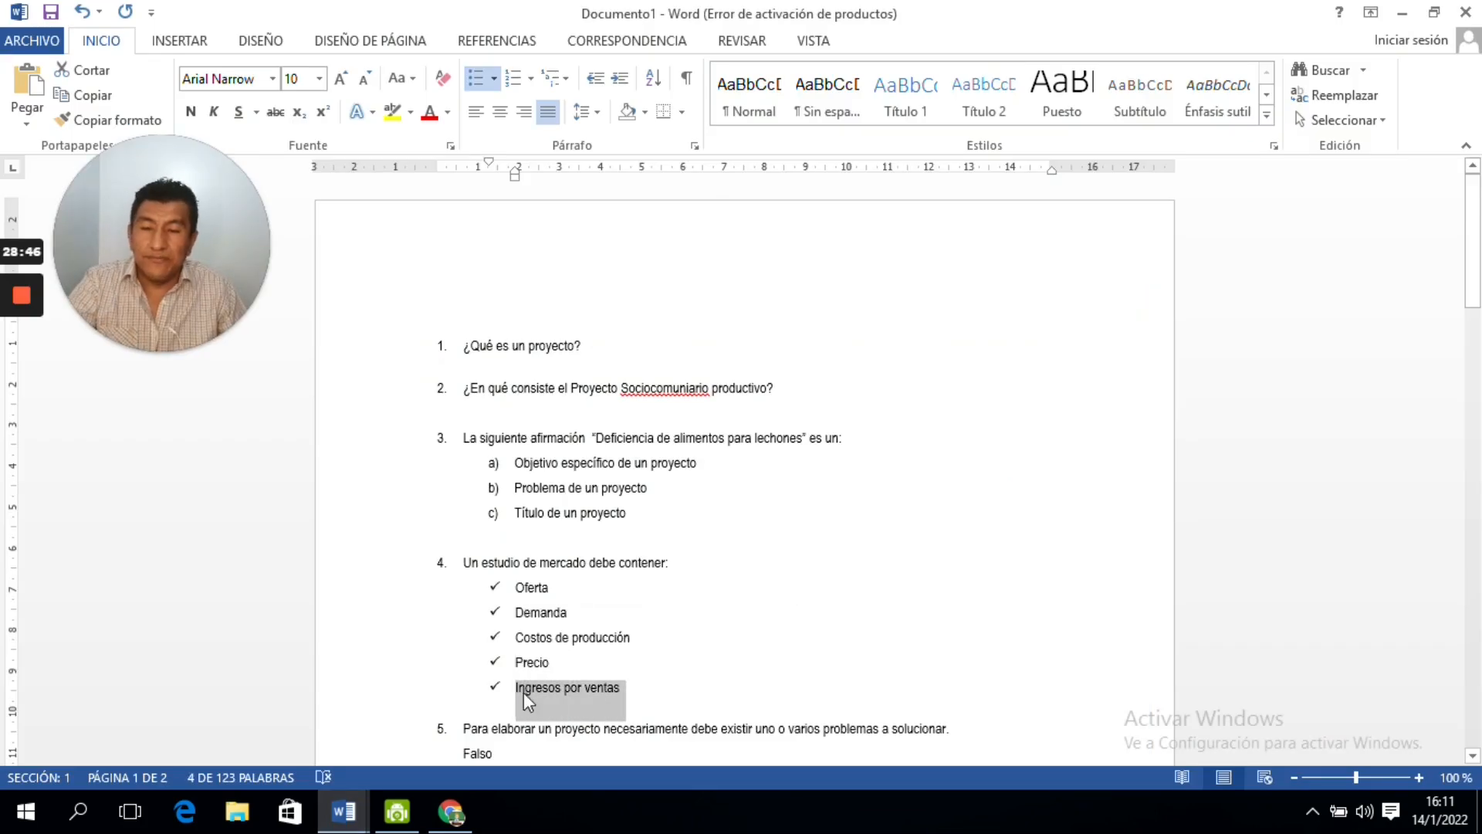
{"action": "left_click", "coordinate": [459, 799]}
{"action": "left_click", "coordinate": [429, 695]}
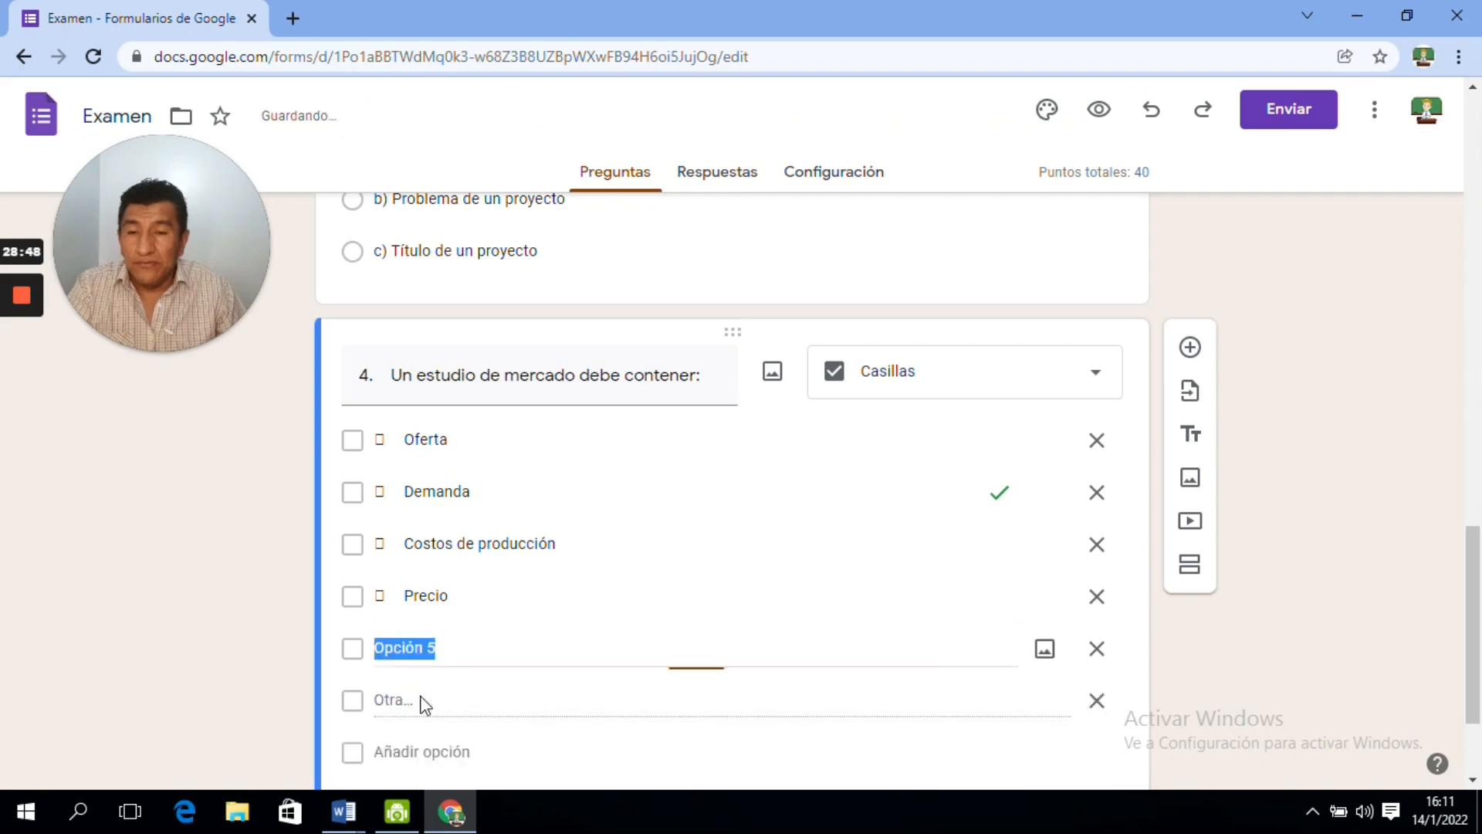
{"action": "key", "text": "ctrl+v"}
{"action": "left_click", "coordinate": [1158, 623]}
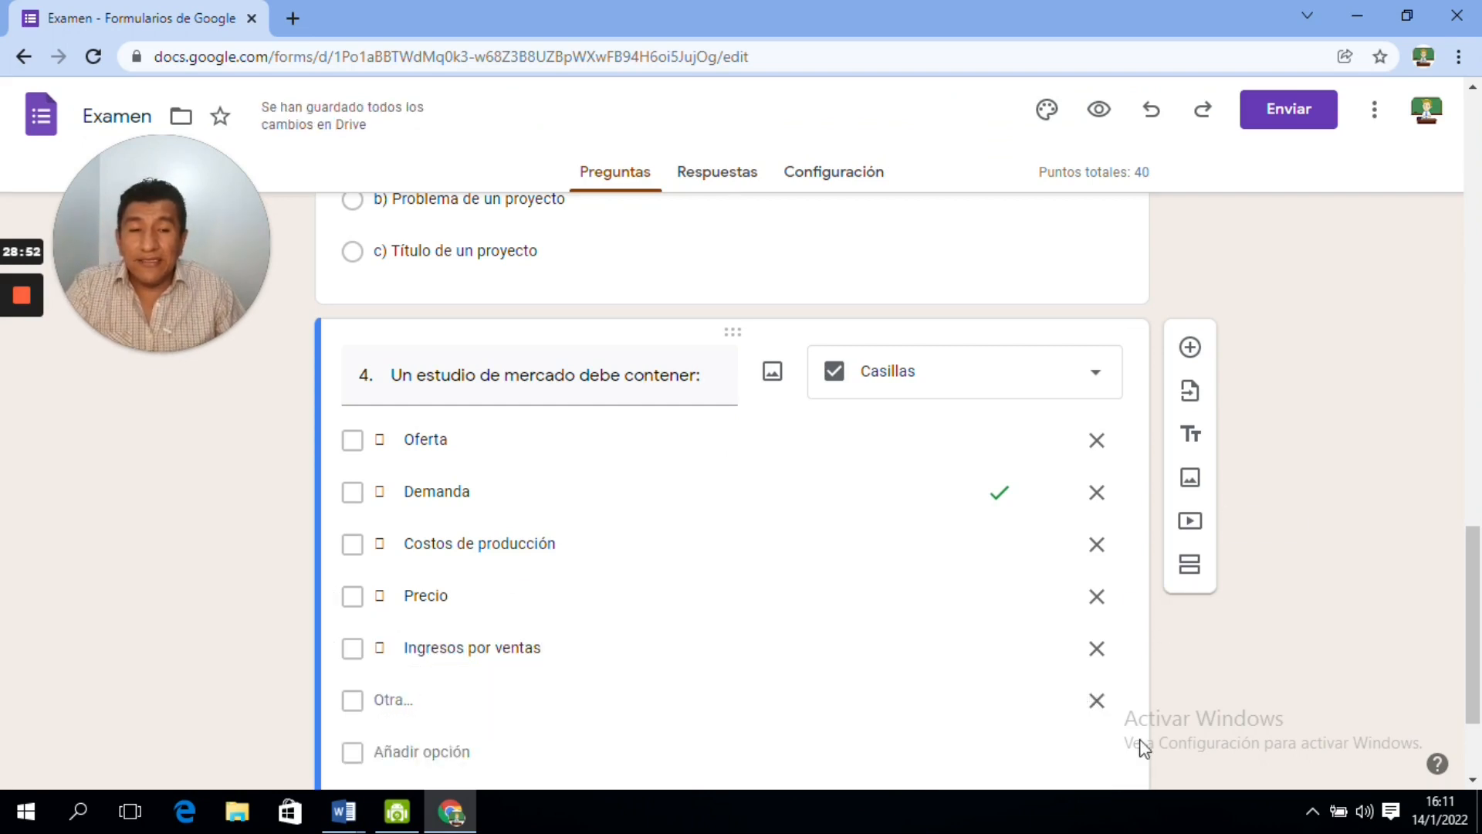
{"action": "left_click", "coordinate": [1100, 701]}
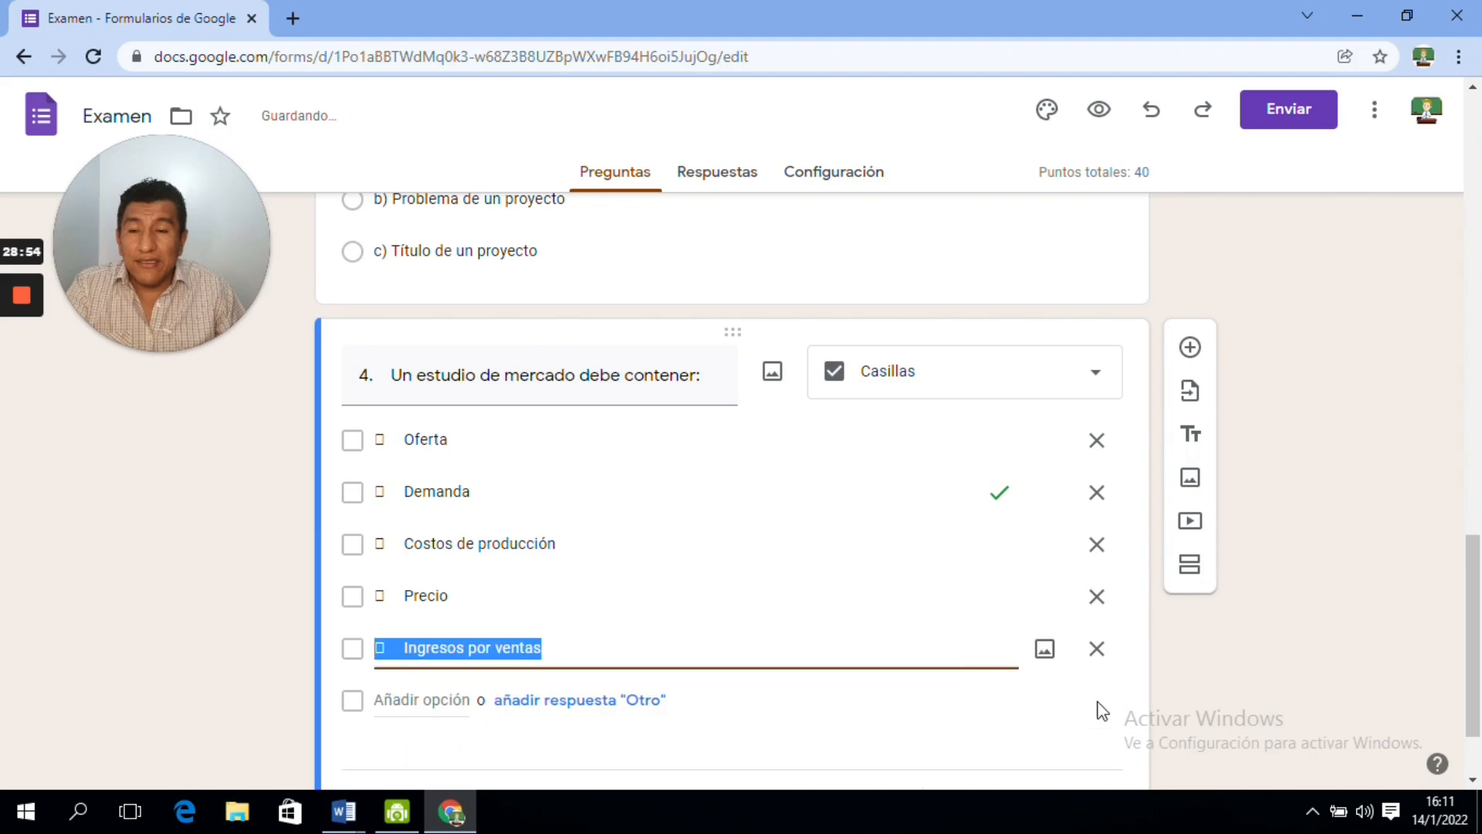
{"action": "left_click", "coordinate": [1220, 681]}
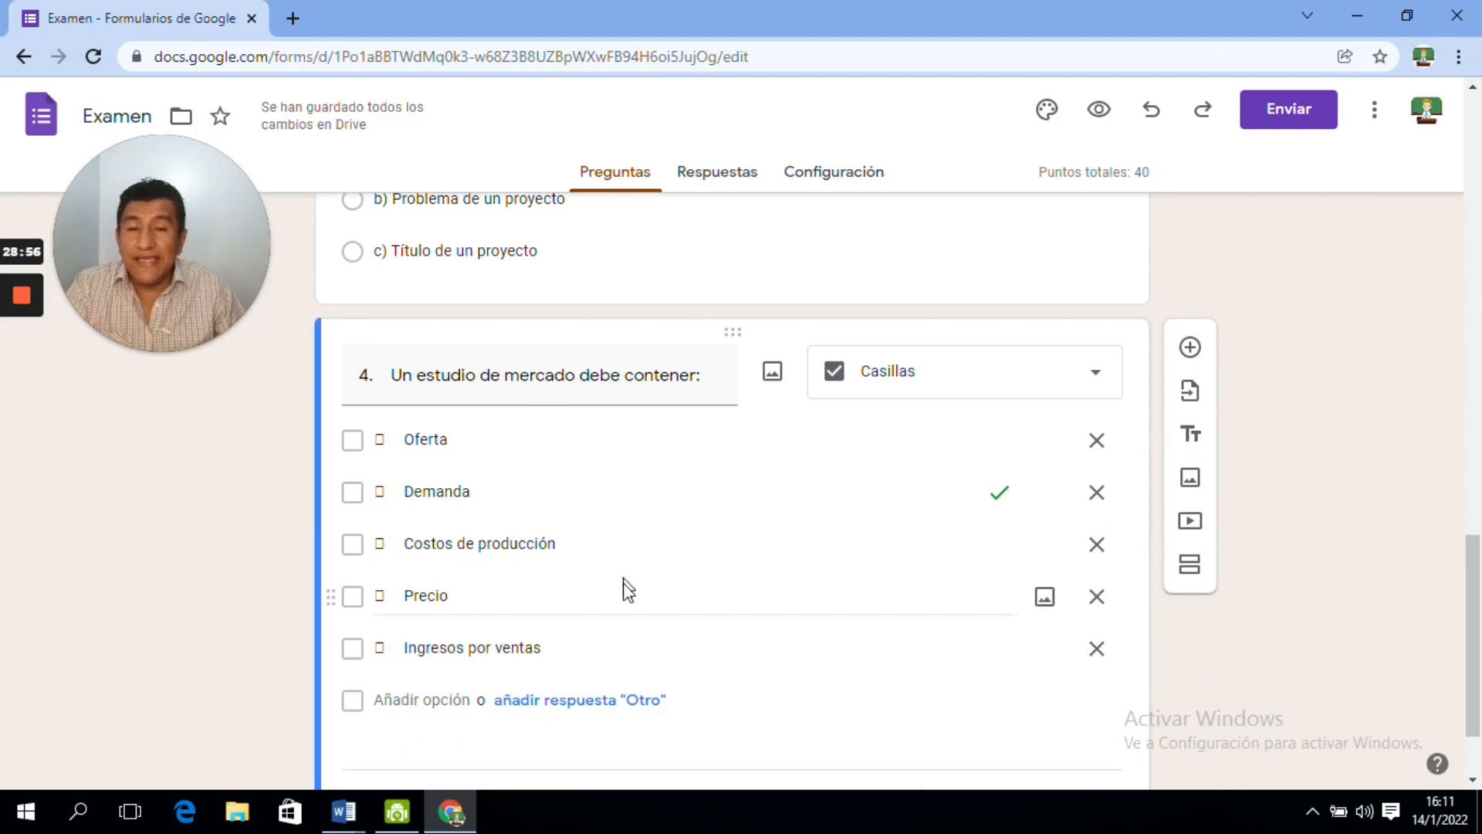
- In question 4's answer key, mark "Oferta" and "Precio" as correct answers in addition to "Demanda"
{"action": "left_click_drag", "start_coordinate": [1473, 555], "coordinate": [1474, 576]}
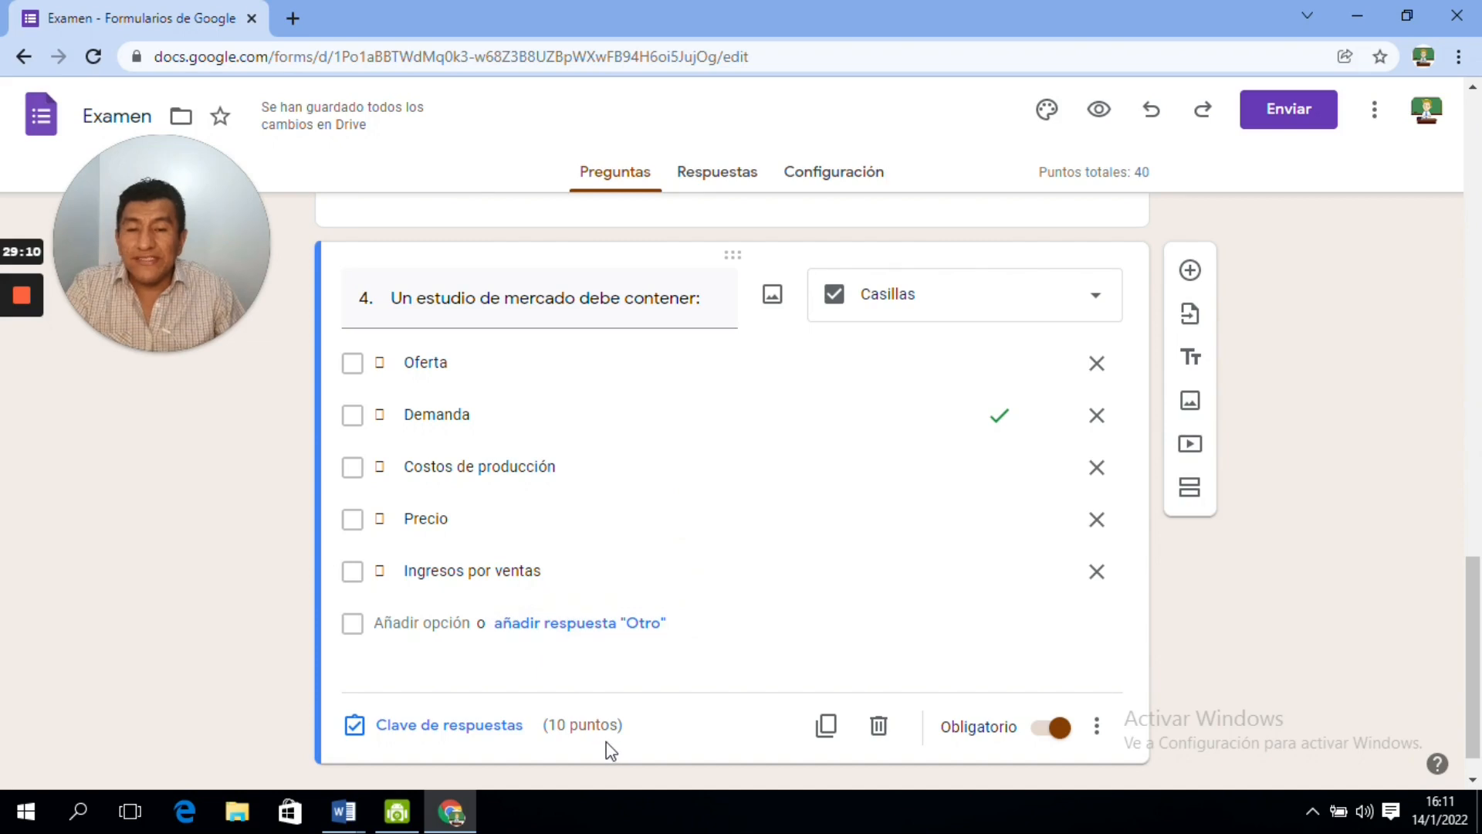
{"action": "left_click", "coordinate": [464, 730]}
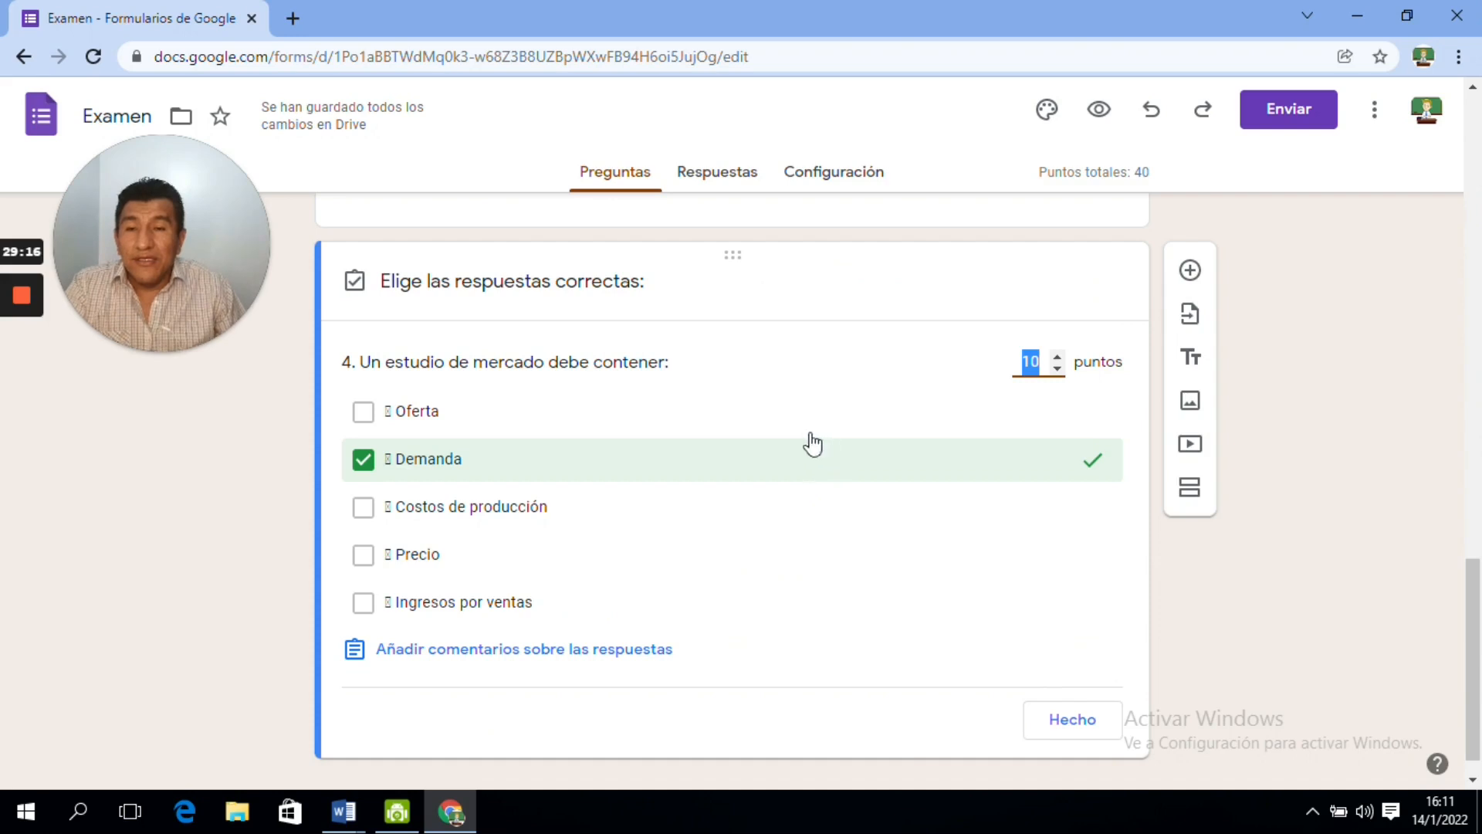
{"action": "left_click", "coordinate": [364, 413]}
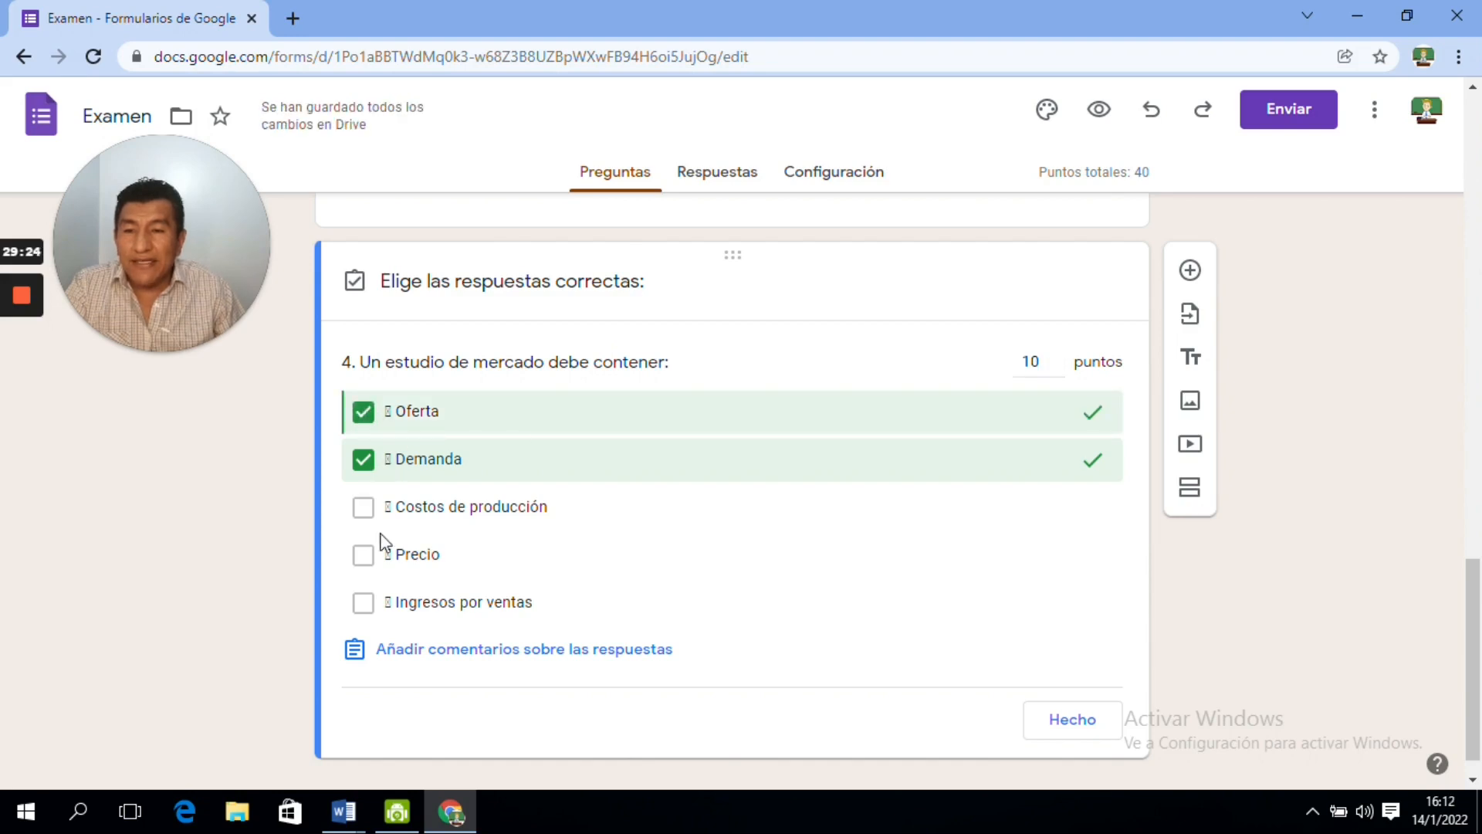
{"action": "left_click", "coordinate": [363, 557]}
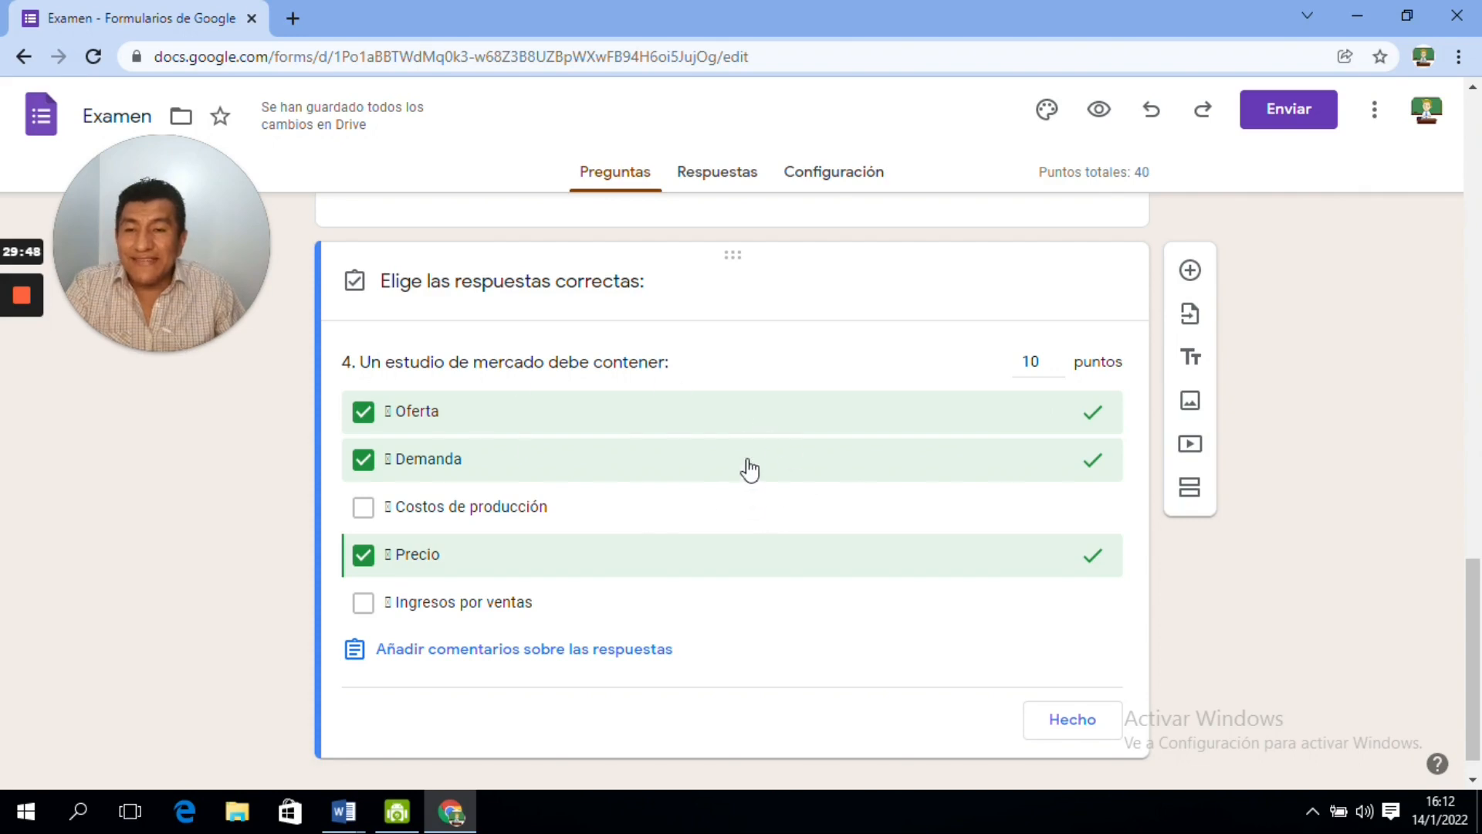
{"action": "left_click", "coordinate": [1072, 719]}
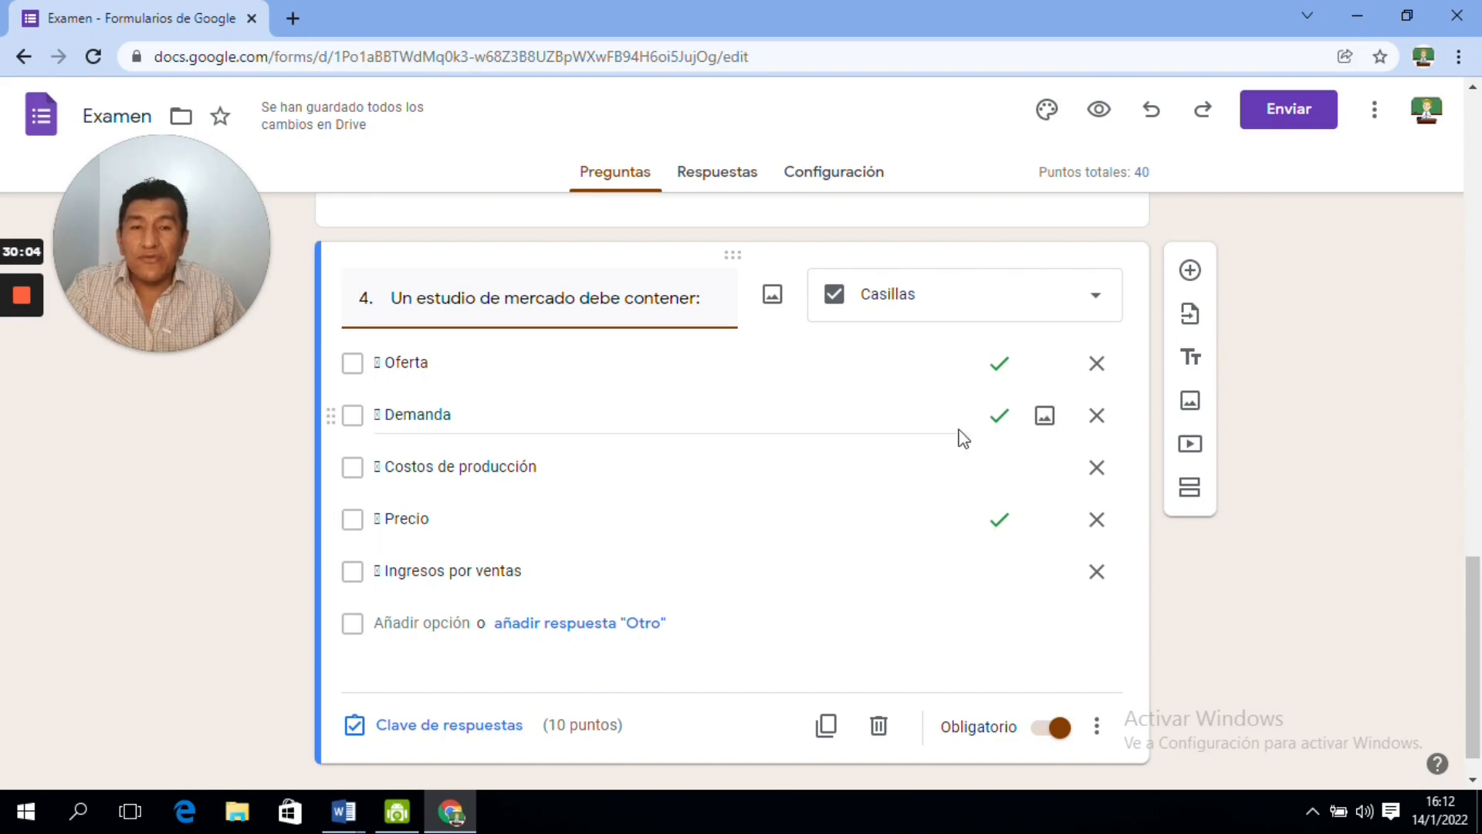
- Preview the exam and advance past the student details to question 4 in the second section
{"action": "left_click", "coordinate": [1100, 116]}
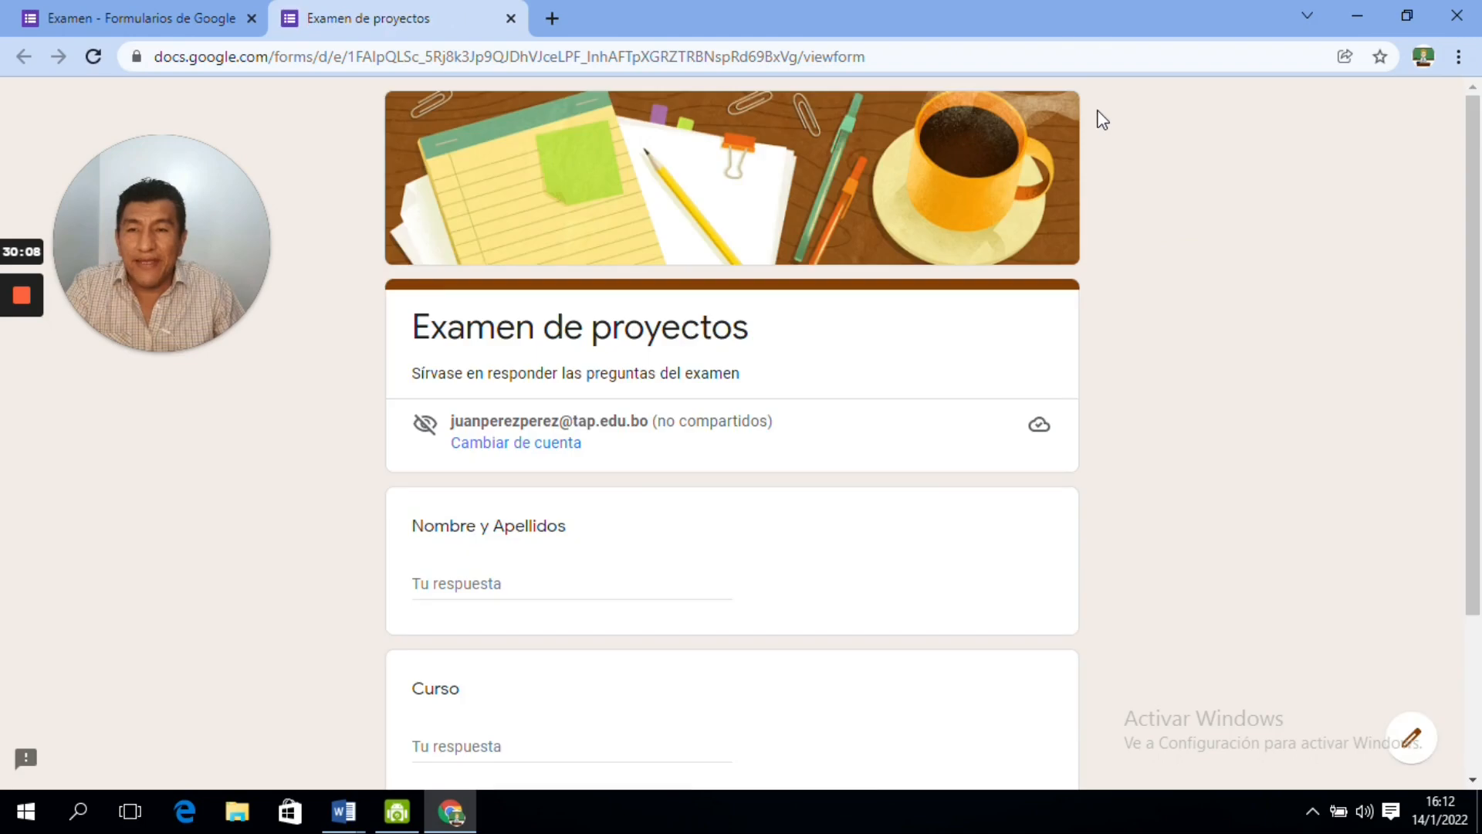
{"action": "scroll", "coordinate": [677, 339], "scroll_direction": "down", "scroll_amount": 2}
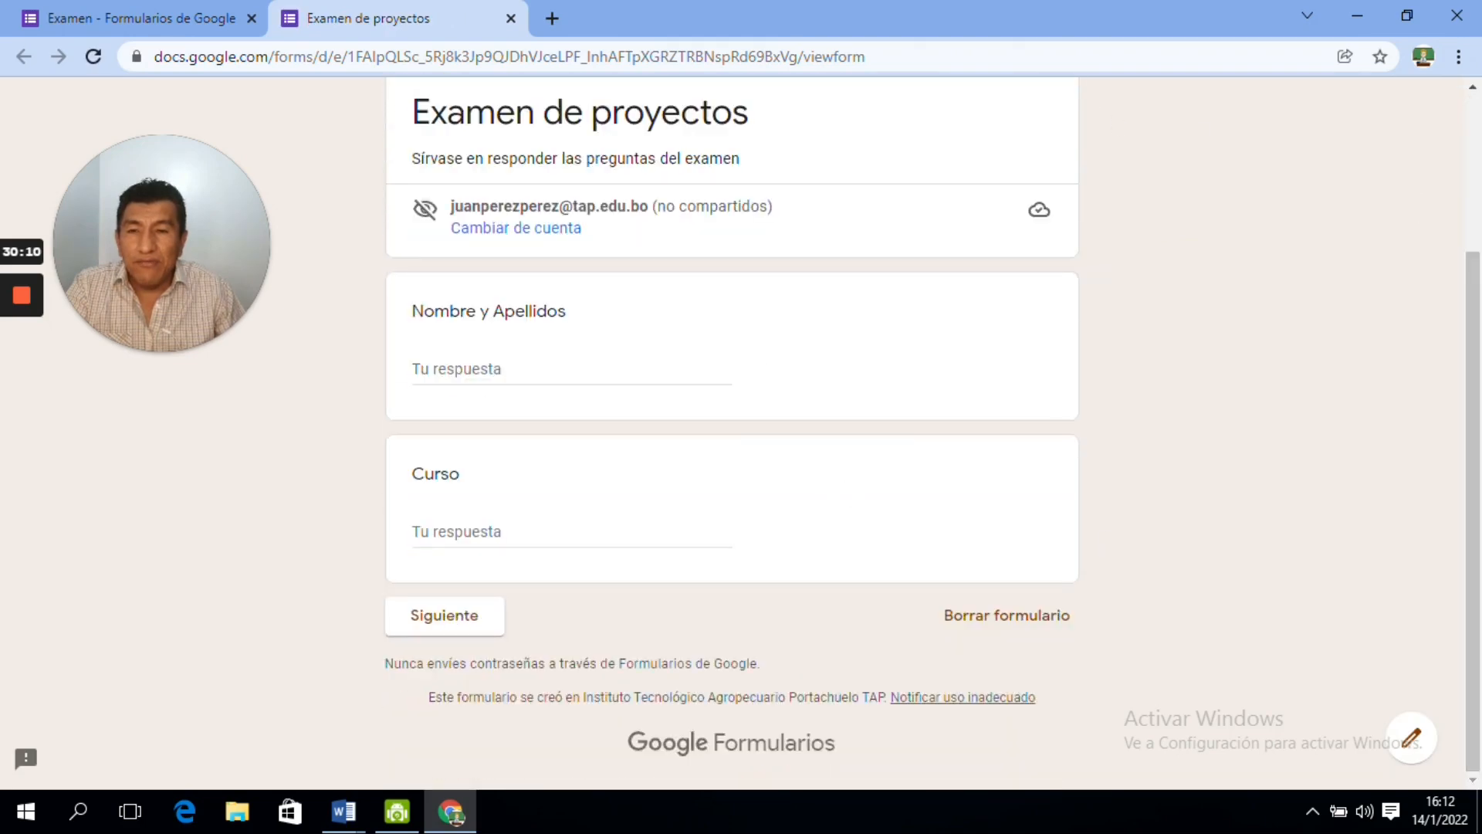
{"action": "left_click", "coordinate": [461, 621]}
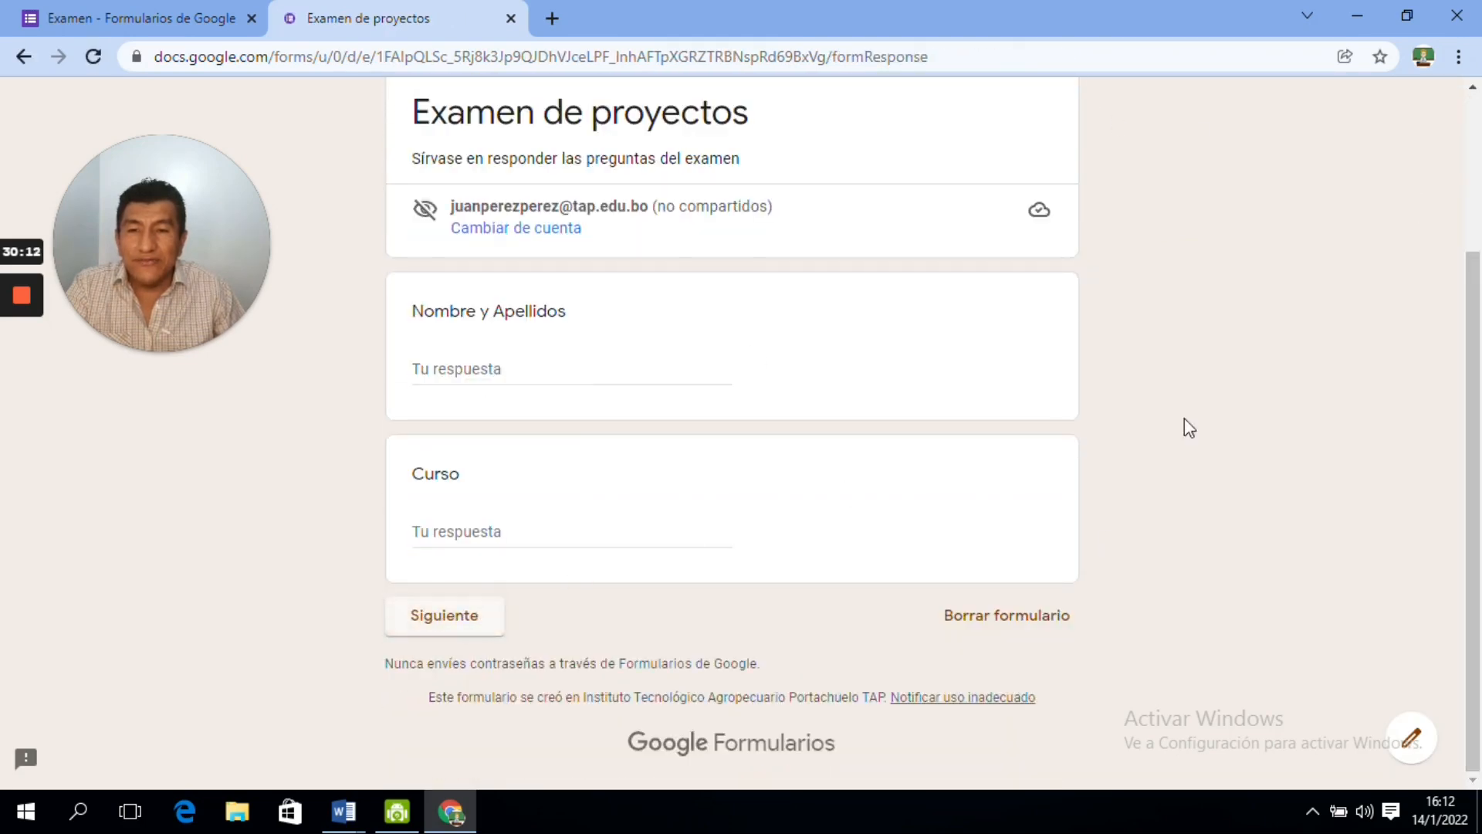
{"action": "scroll", "coordinate": [527, 405], "scroll_direction": "down", "scroll_amount": 10}
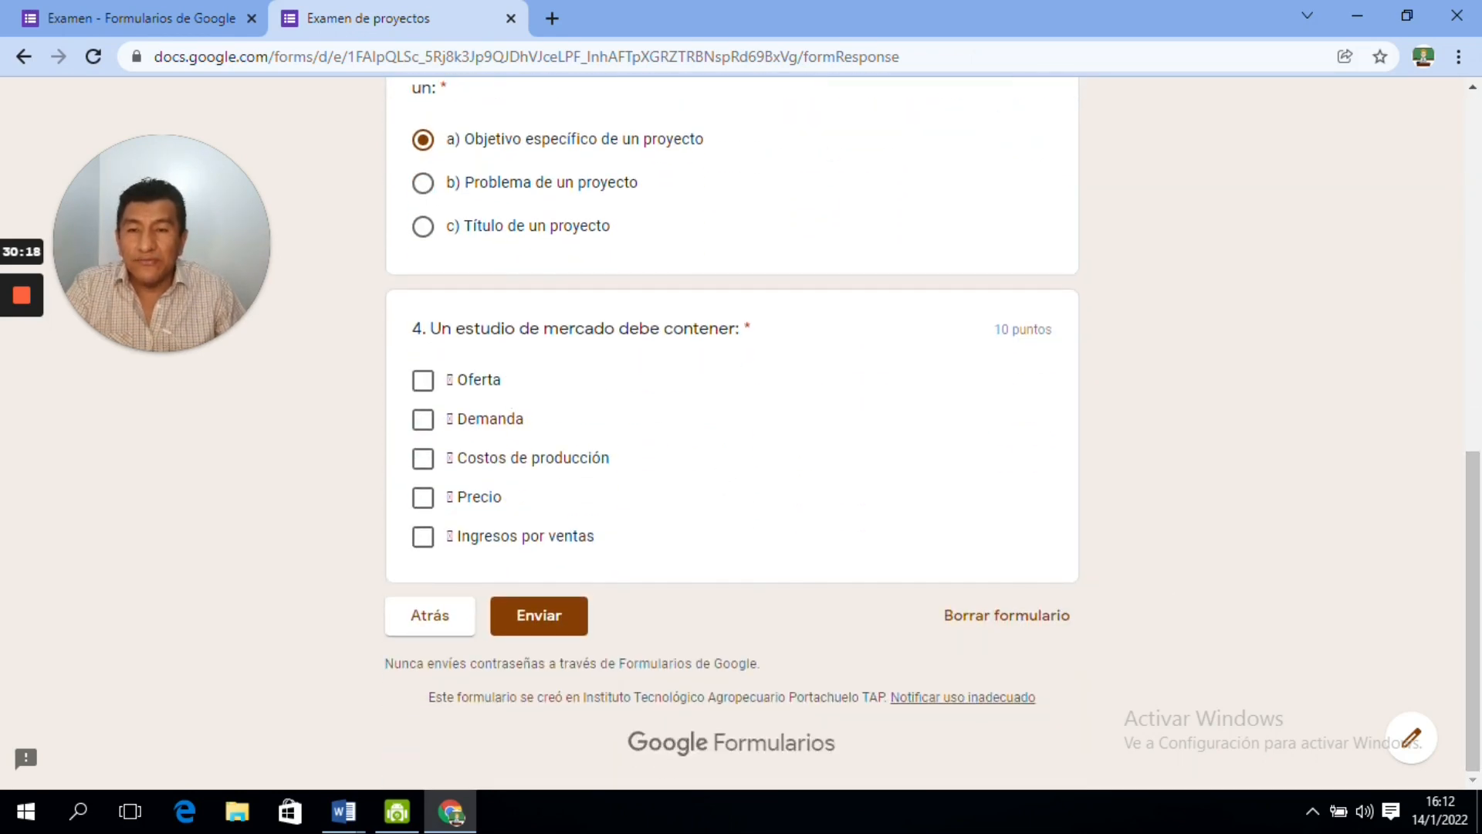
- Test question 4's checkboxes by selecting and clearing all five options, and close the preview
{"action": "left_click", "coordinate": [424, 384]}
{"action": "left_click", "coordinate": [424, 422]}
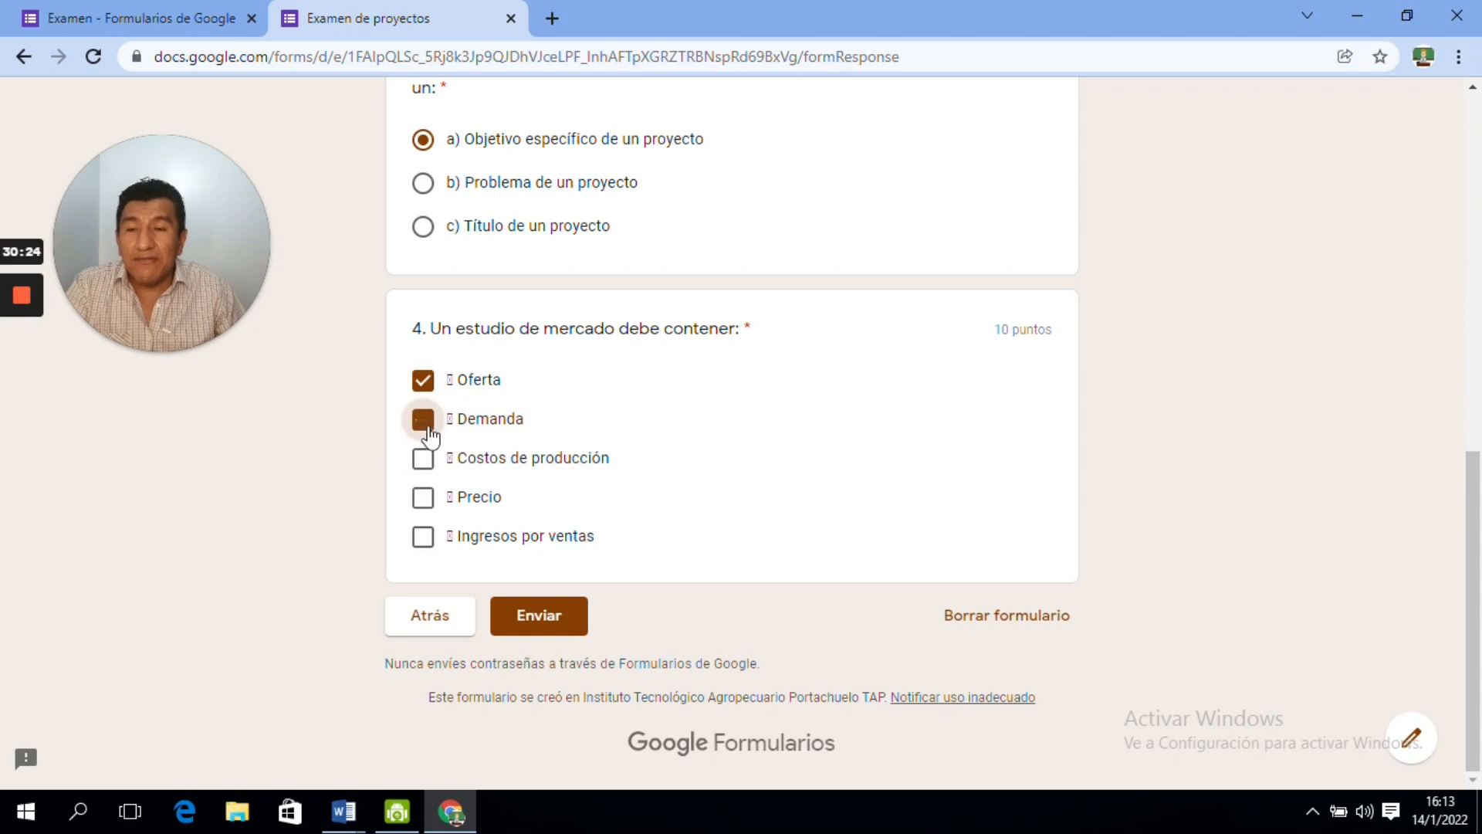
{"action": "left_click", "coordinate": [426, 463]}
{"action": "left_click", "coordinate": [423, 497]}
{"action": "left_click", "coordinate": [423, 537]}
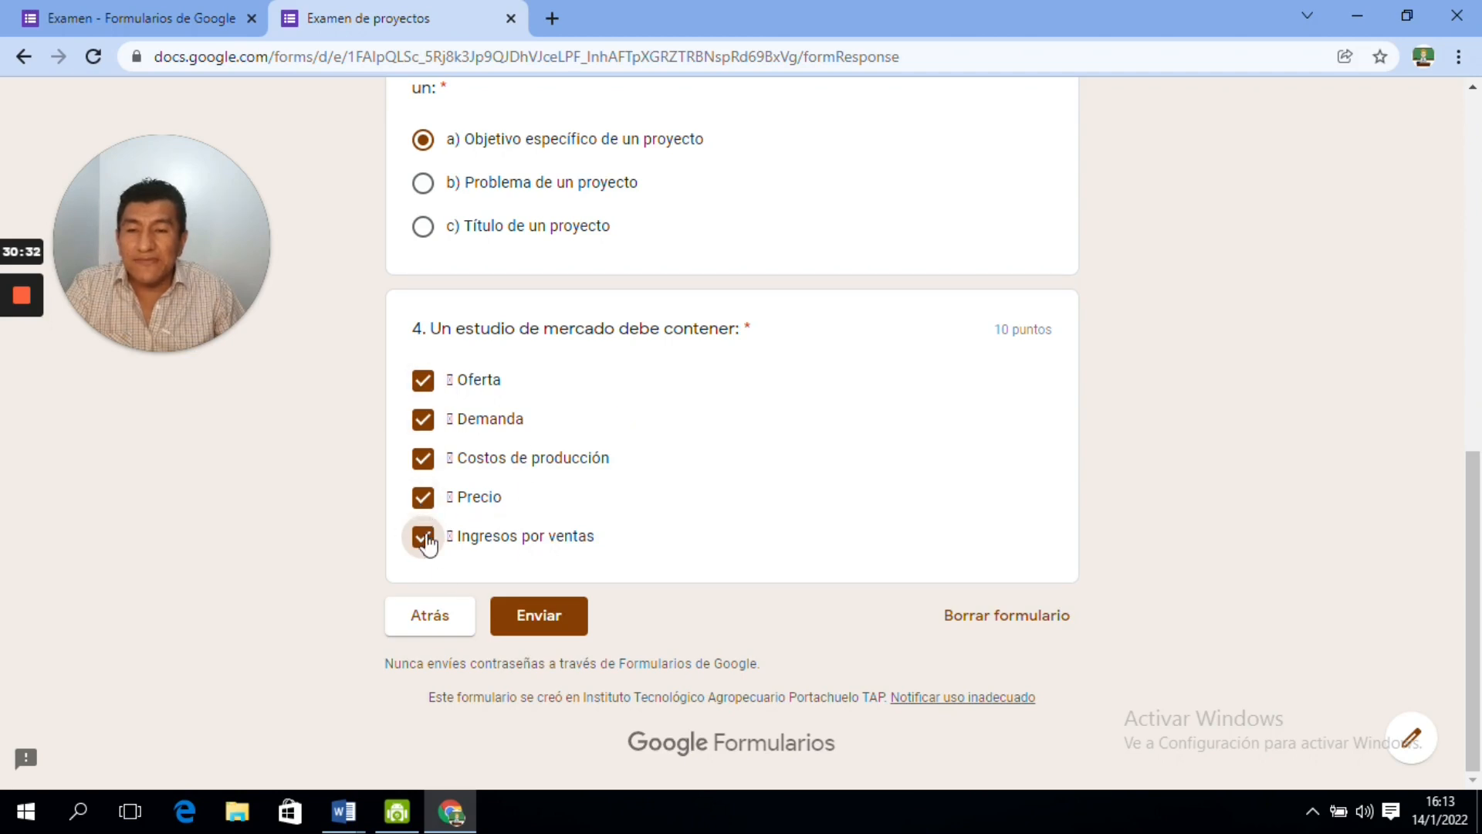
{"action": "left_click", "coordinate": [423, 537]}
{"action": "left_click", "coordinate": [422, 496]}
{"action": "left_click", "coordinate": [422, 458]}
{"action": "left_click", "coordinate": [422, 419]}
{"action": "left_click", "coordinate": [422, 379]}
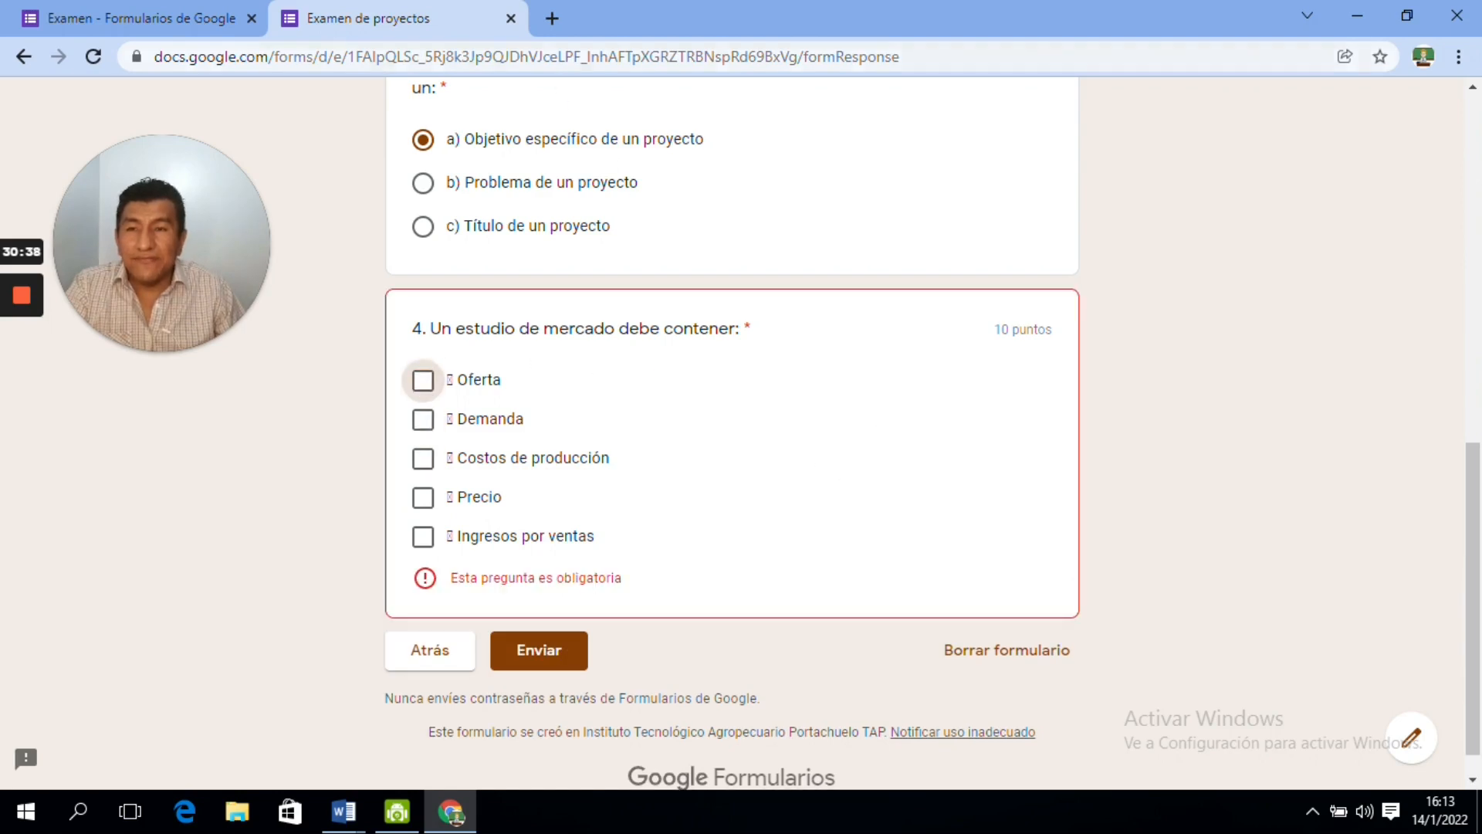
{"action": "left_click", "coordinate": [511, 18]}
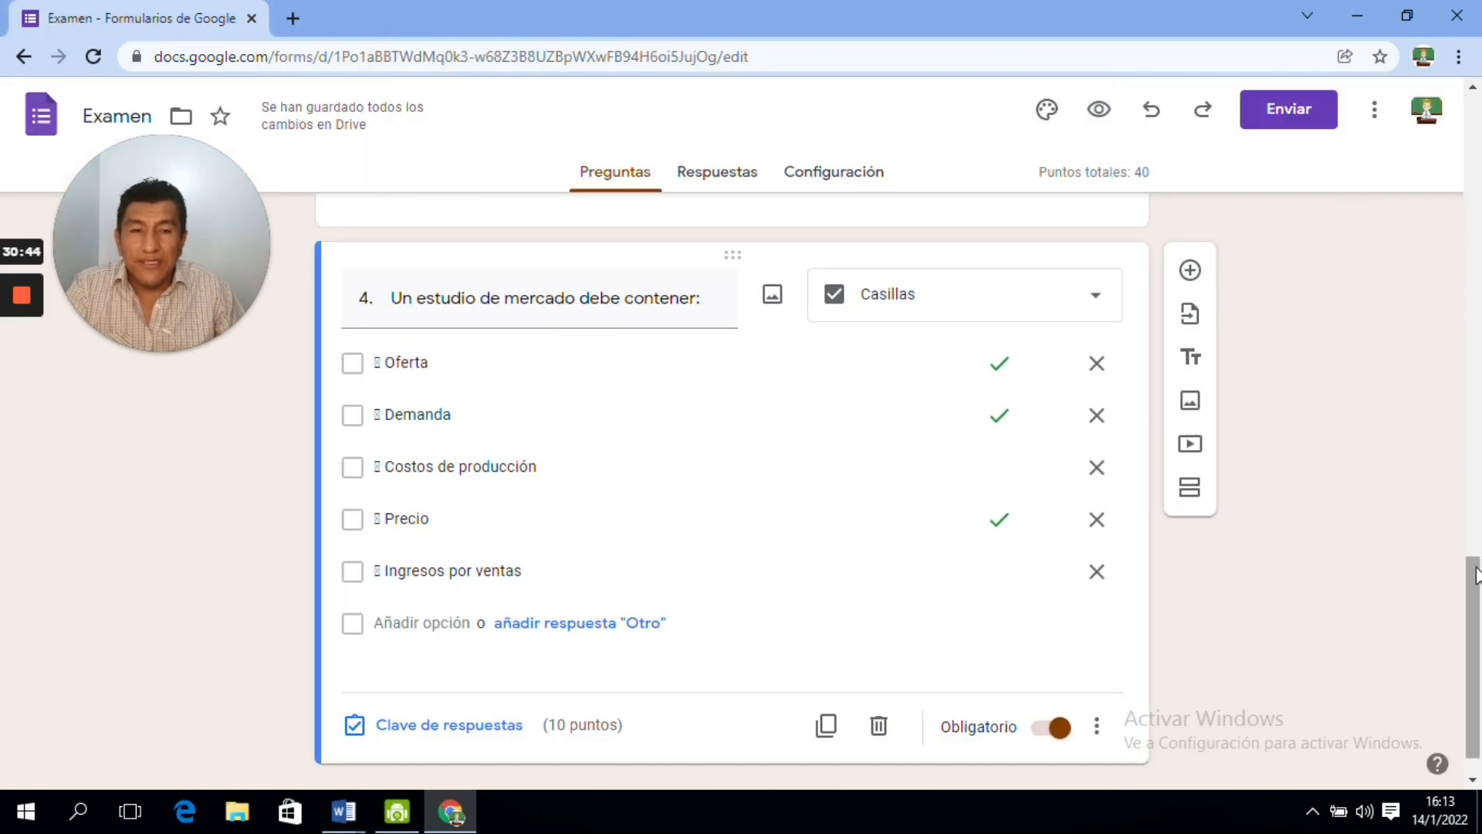
- Duplicate question 4 and replace the copy's title with question 5, "Para elaborar un proyecto necesariamente debe existir uno o varios problemas a solucionar.", copied from Word
{"action": "scroll", "coordinate": [1470, 571], "scroll_direction": "down", "scroll_amount": 1}
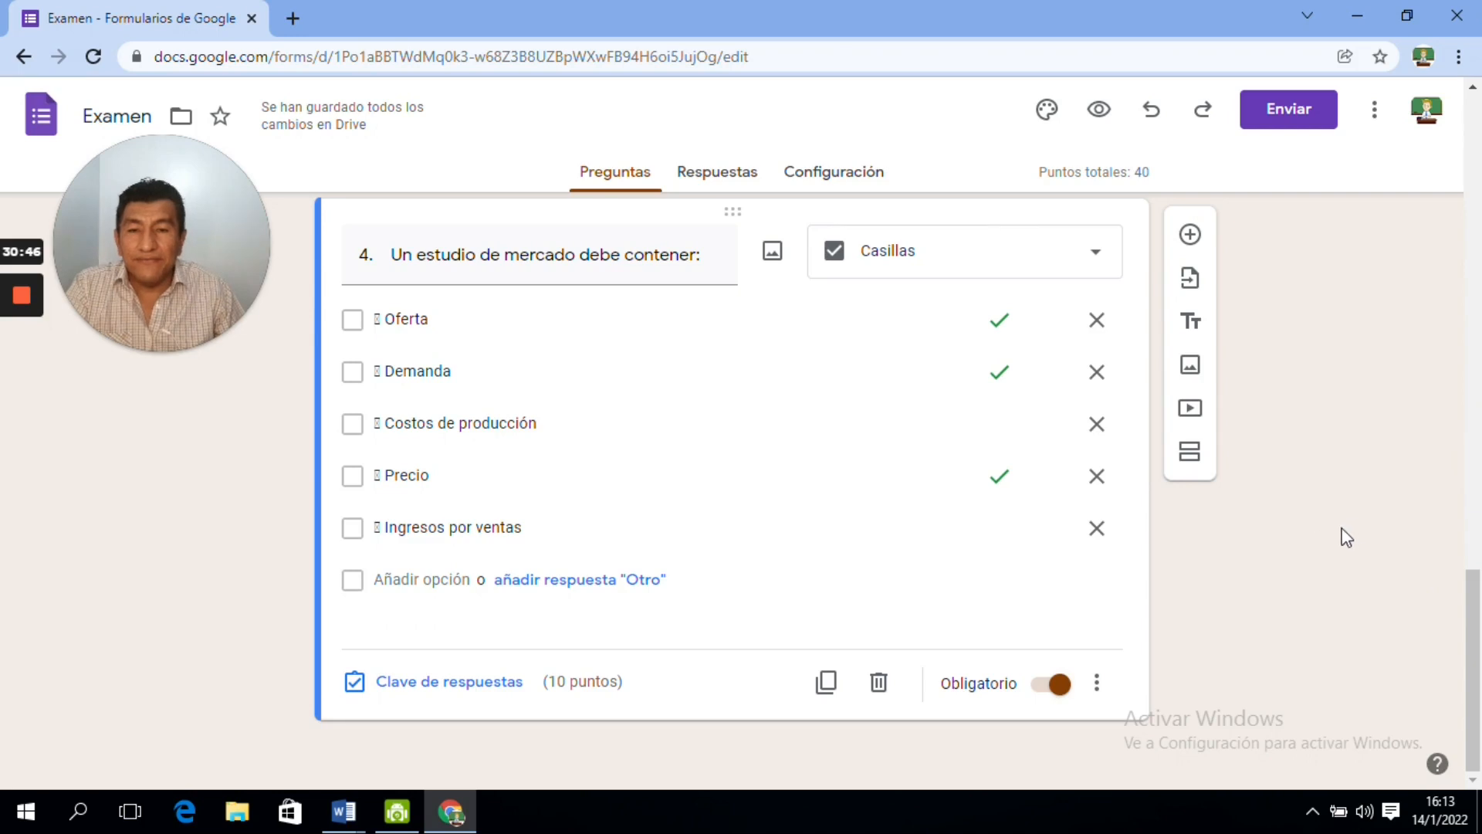
{"action": "left_click", "coordinate": [826, 683]}
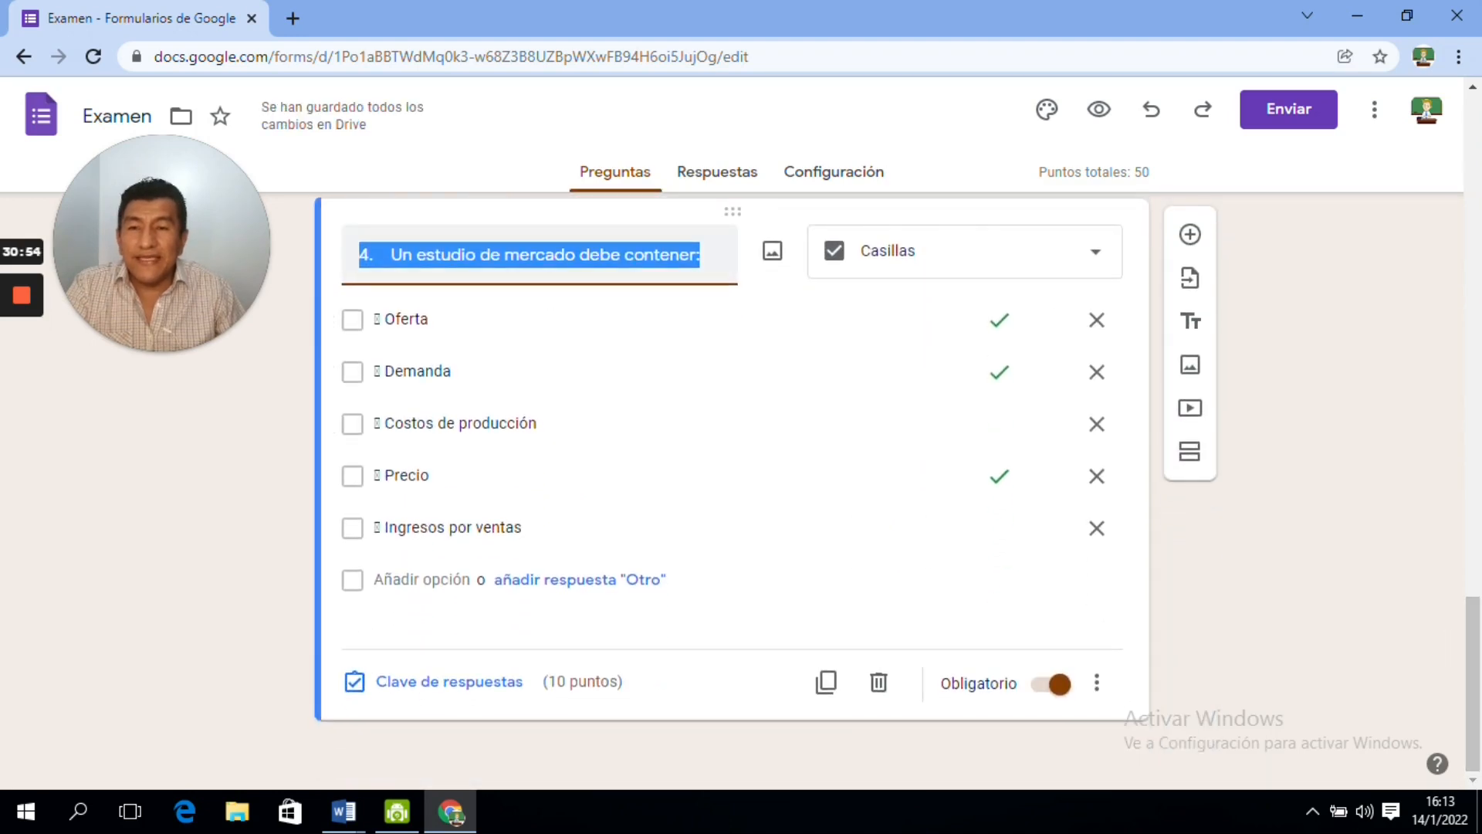
{"action": "left_click", "coordinate": [344, 811]}
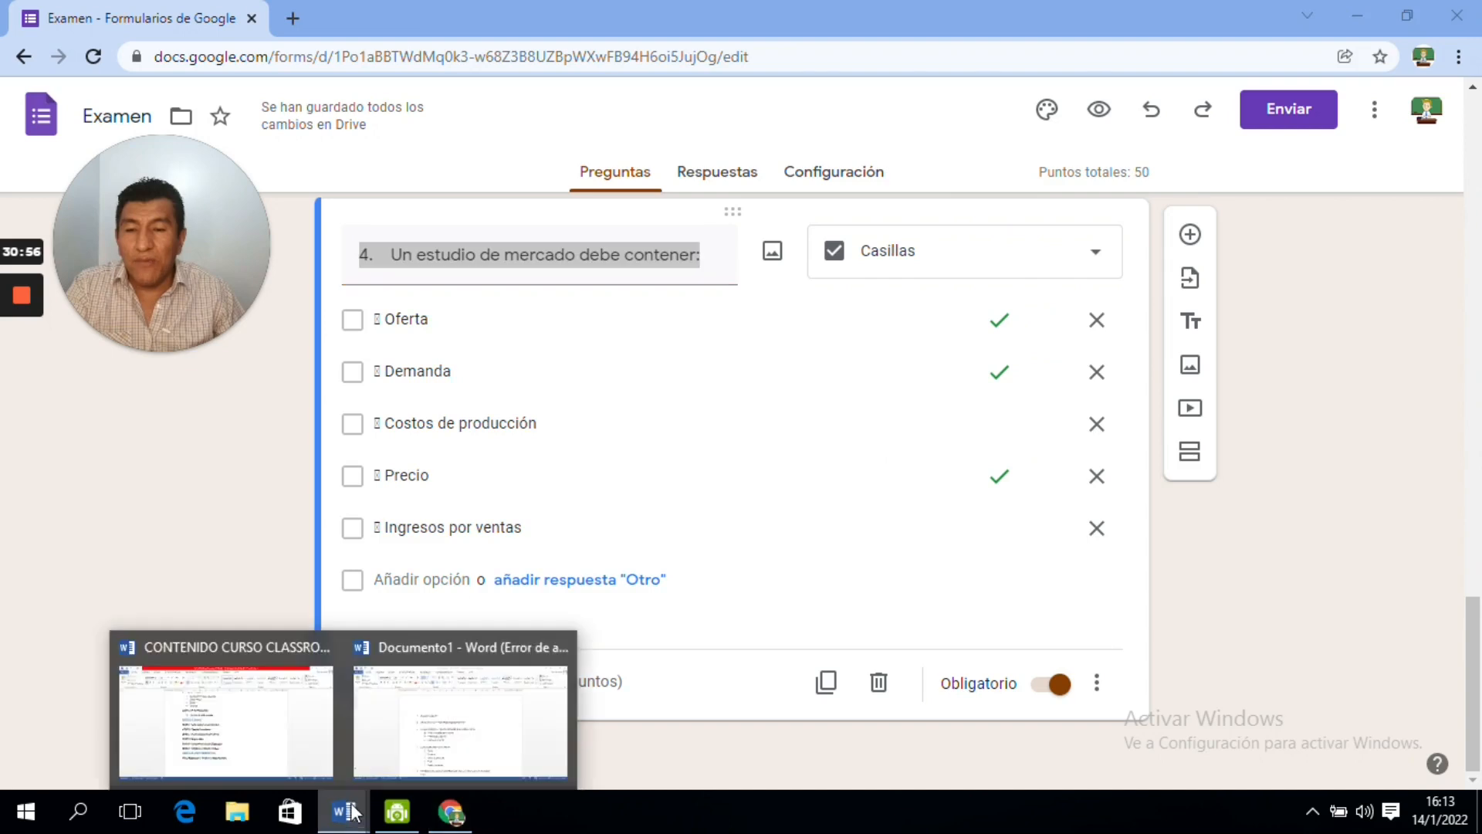
{"action": "left_click", "coordinate": [426, 737]}
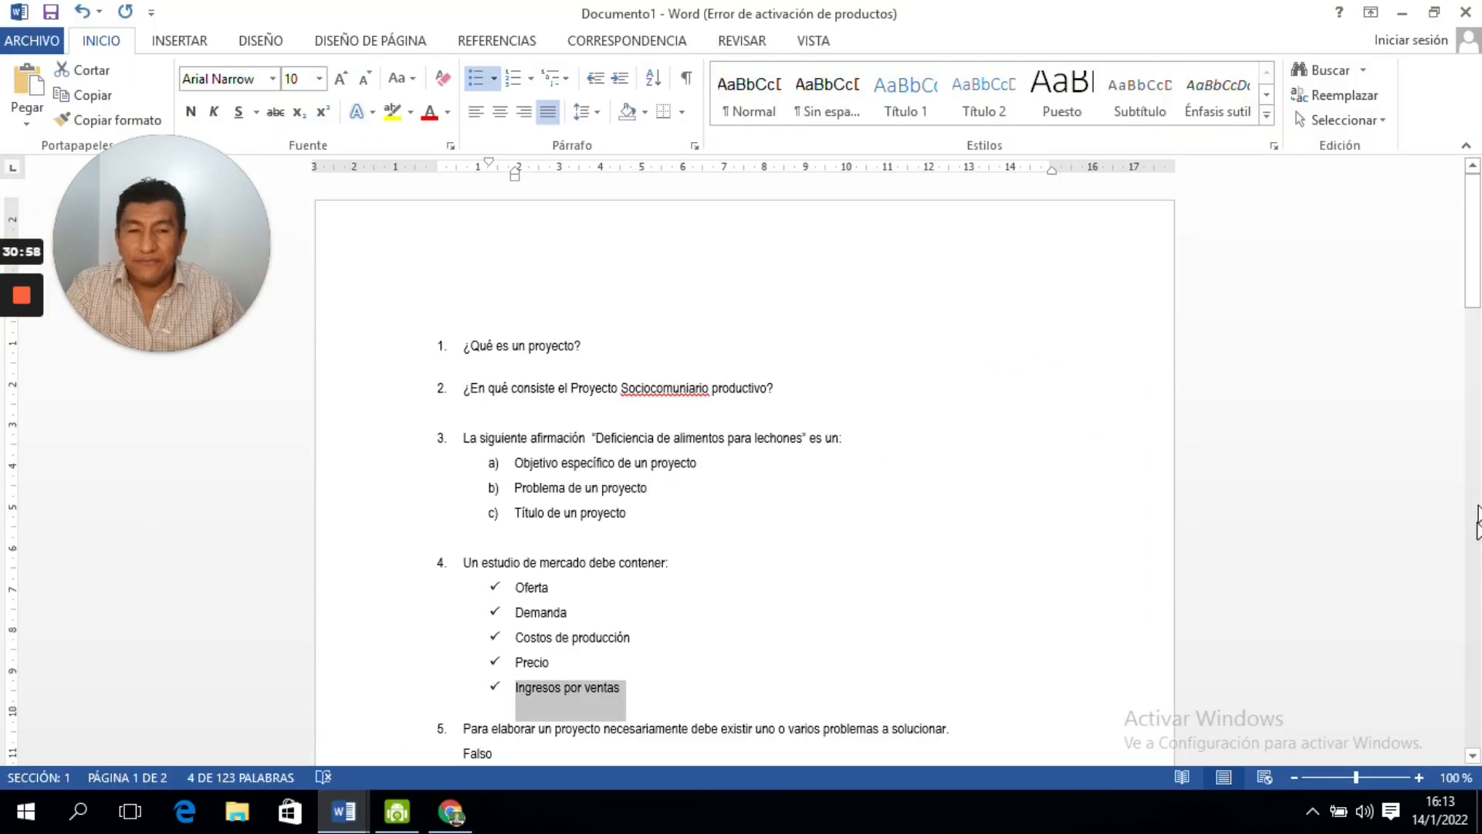
{"action": "left_click_drag", "start_coordinate": [1472, 278], "coordinate": [1470, 374]}
{"action": "left_click_drag", "start_coordinate": [957, 306], "coordinate": [463, 307]}
{"action": "right_click", "coordinate": [476, 309]}
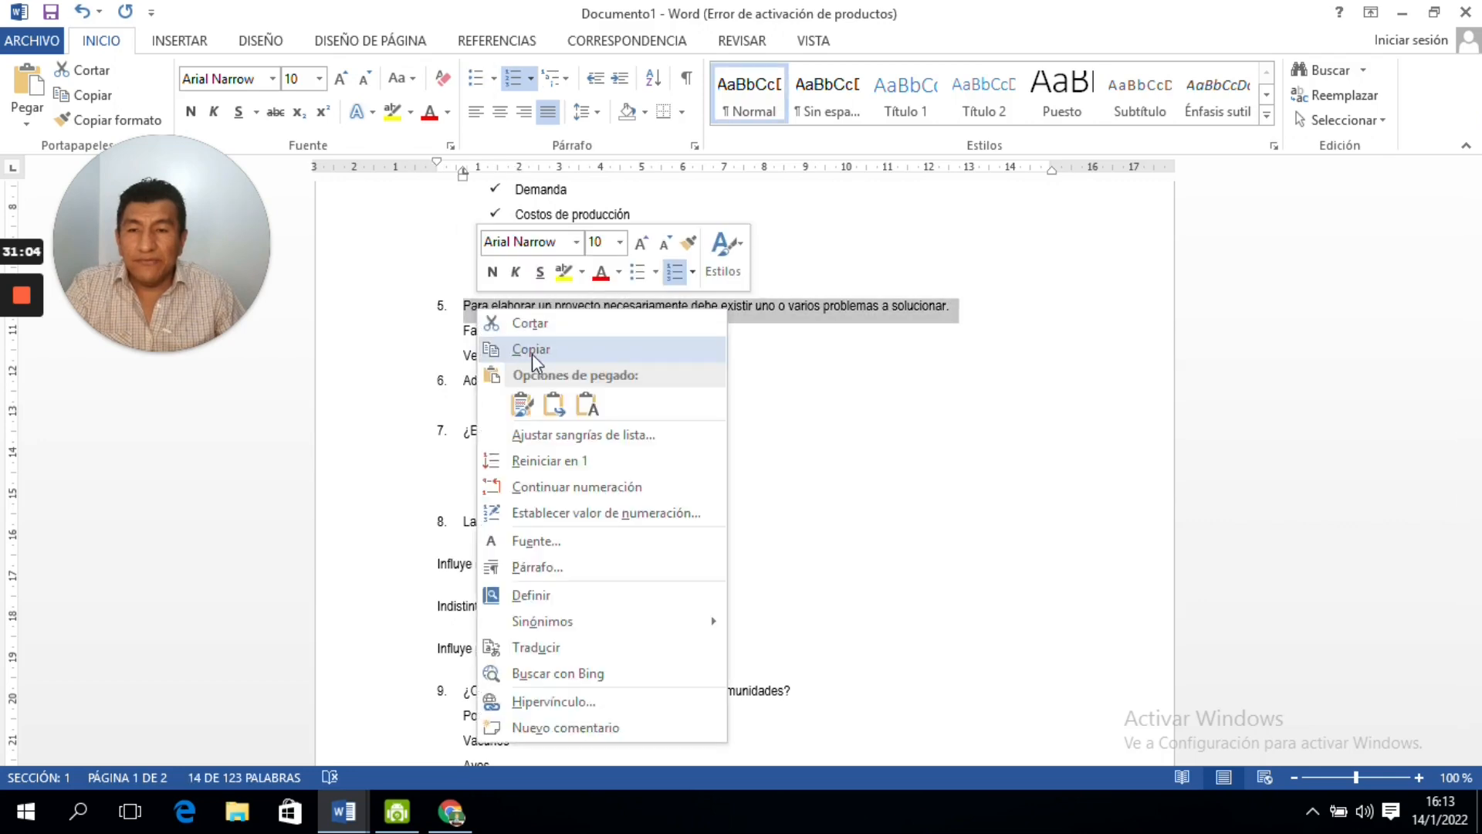
{"action": "left_click", "coordinate": [531, 350]}
{"action": "left_click", "coordinate": [451, 811]}
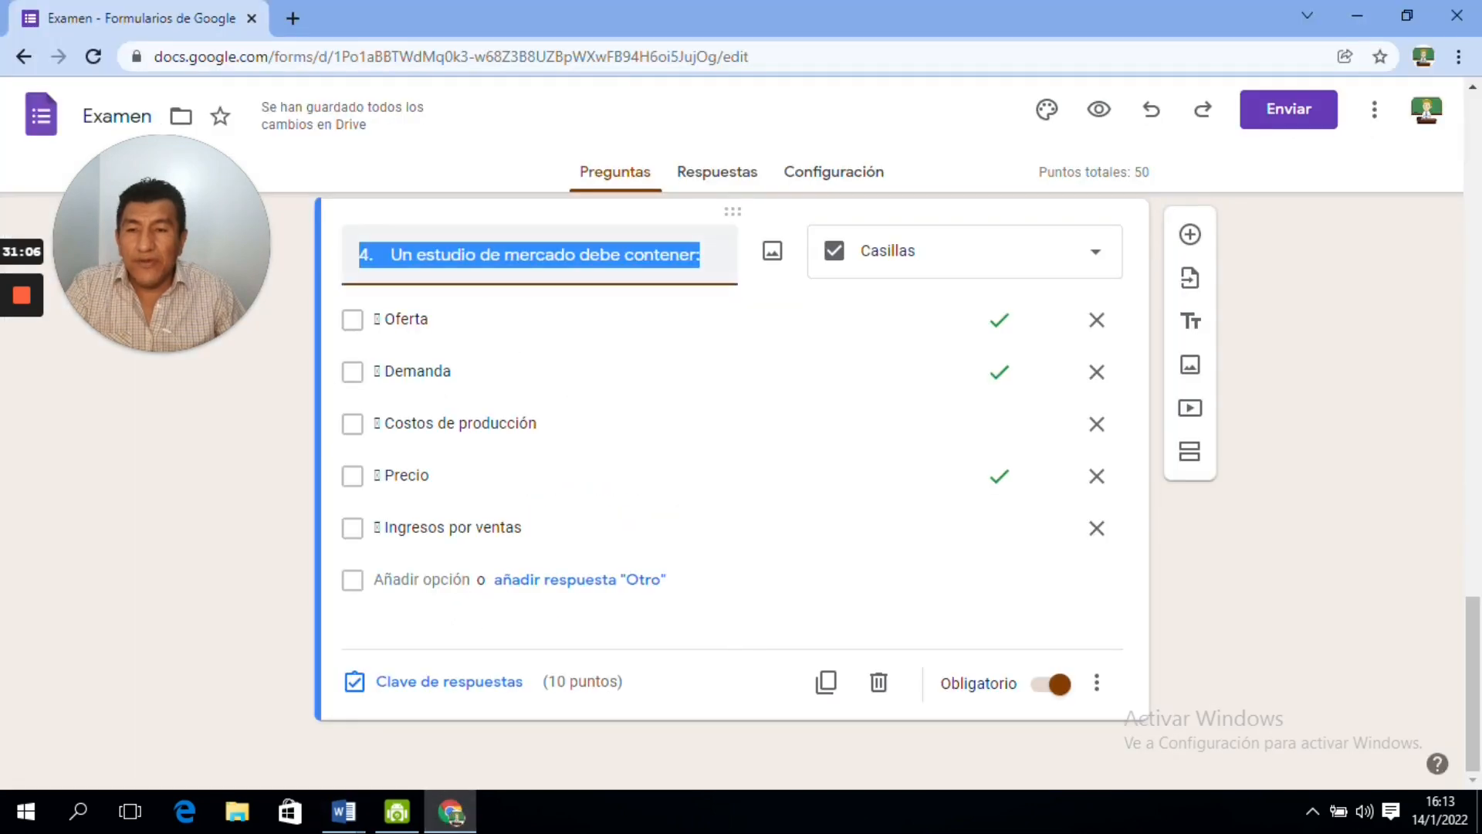
{"action": "right_click", "coordinate": [506, 259]}
{"action": "left_click", "coordinate": [562, 321]}
{"action": "left_click", "coordinate": [766, 304]}
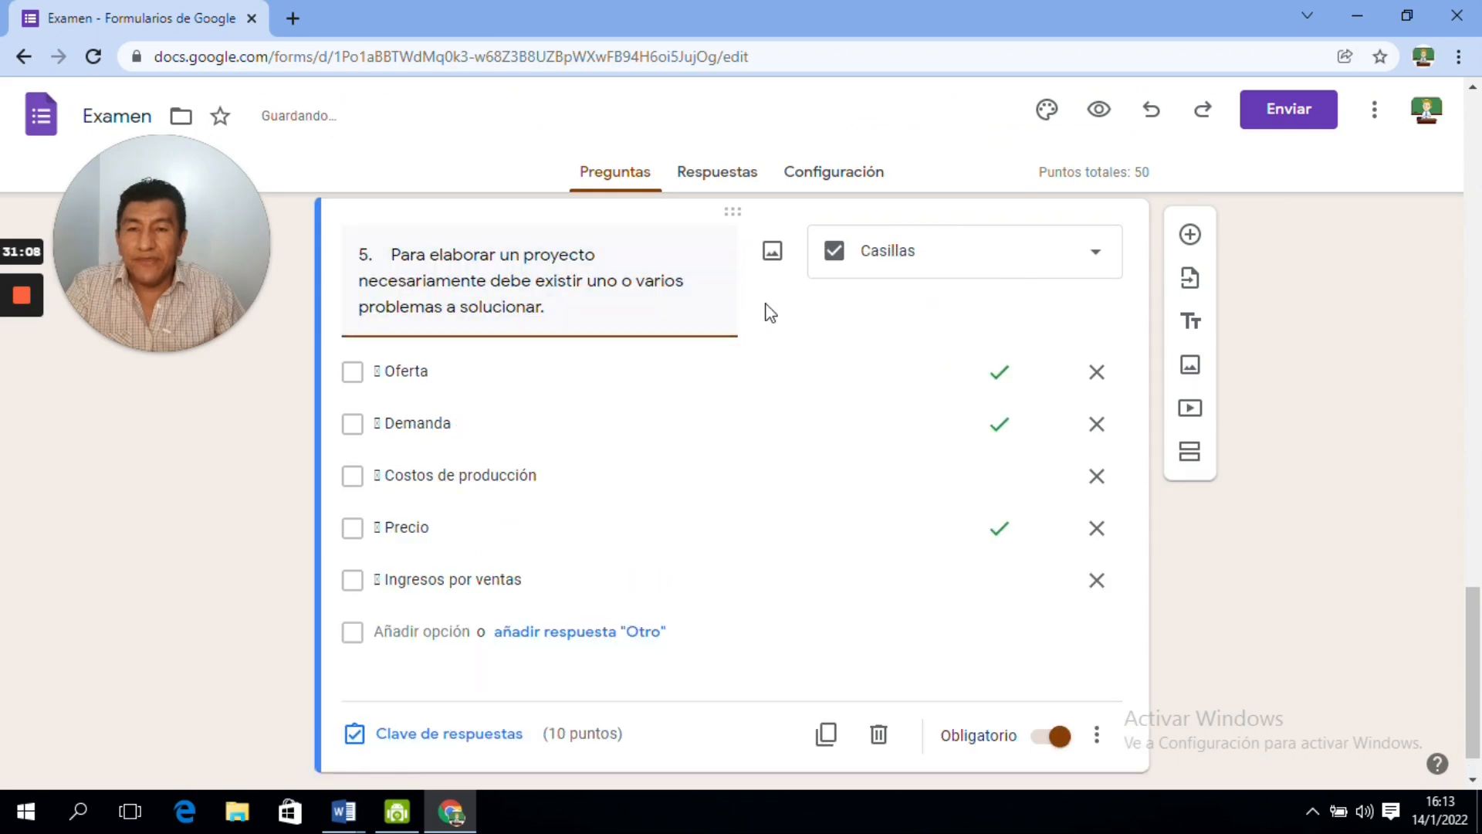
- Change question 5 to the Desplegable type and remove its options "Ingresos por ventas", "Precio" and "Costos de producción"
{"action": "left_click", "coordinate": [1050, 255]}
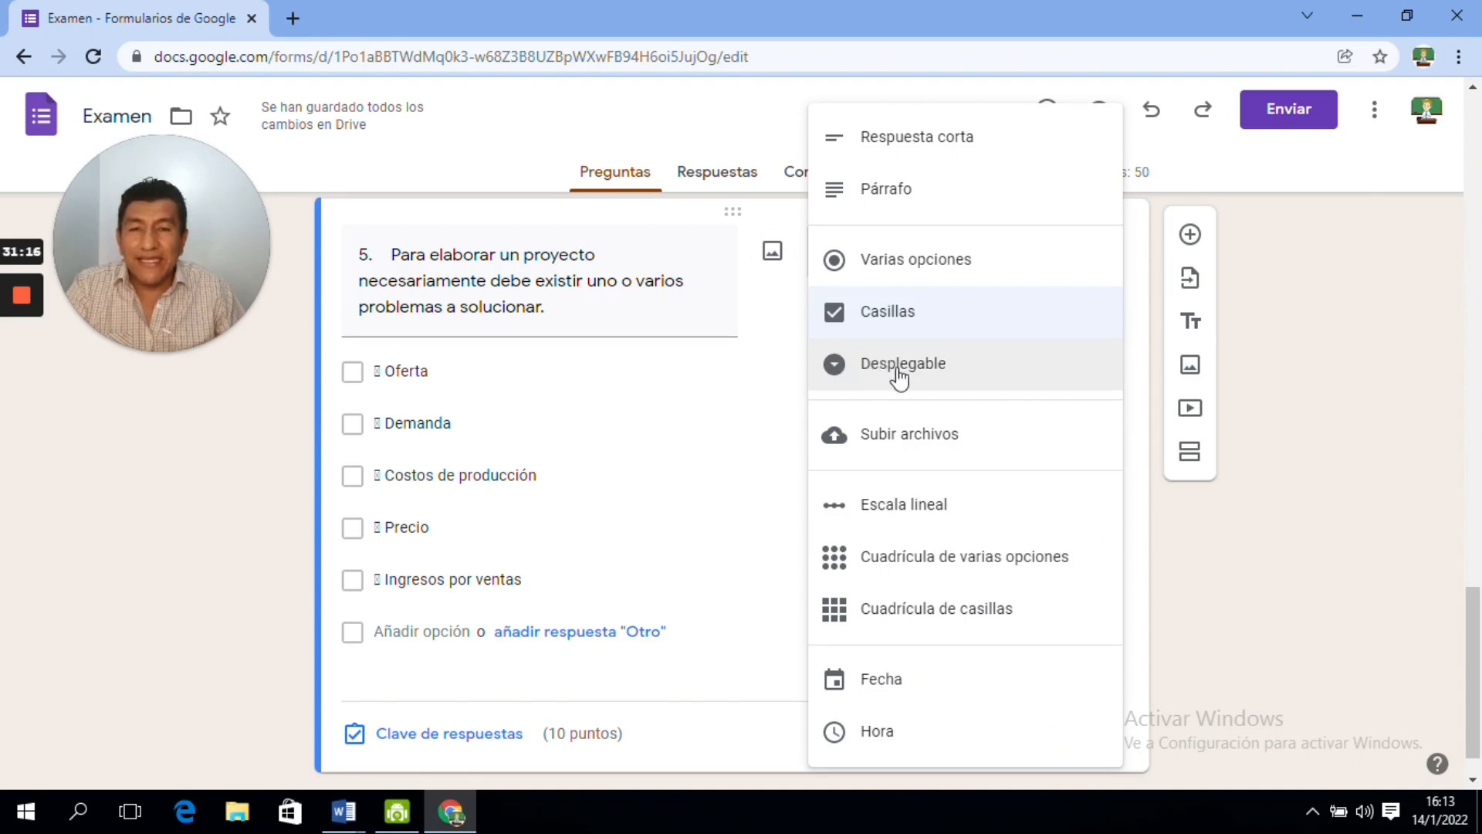
{"action": "left_click", "coordinate": [962, 369]}
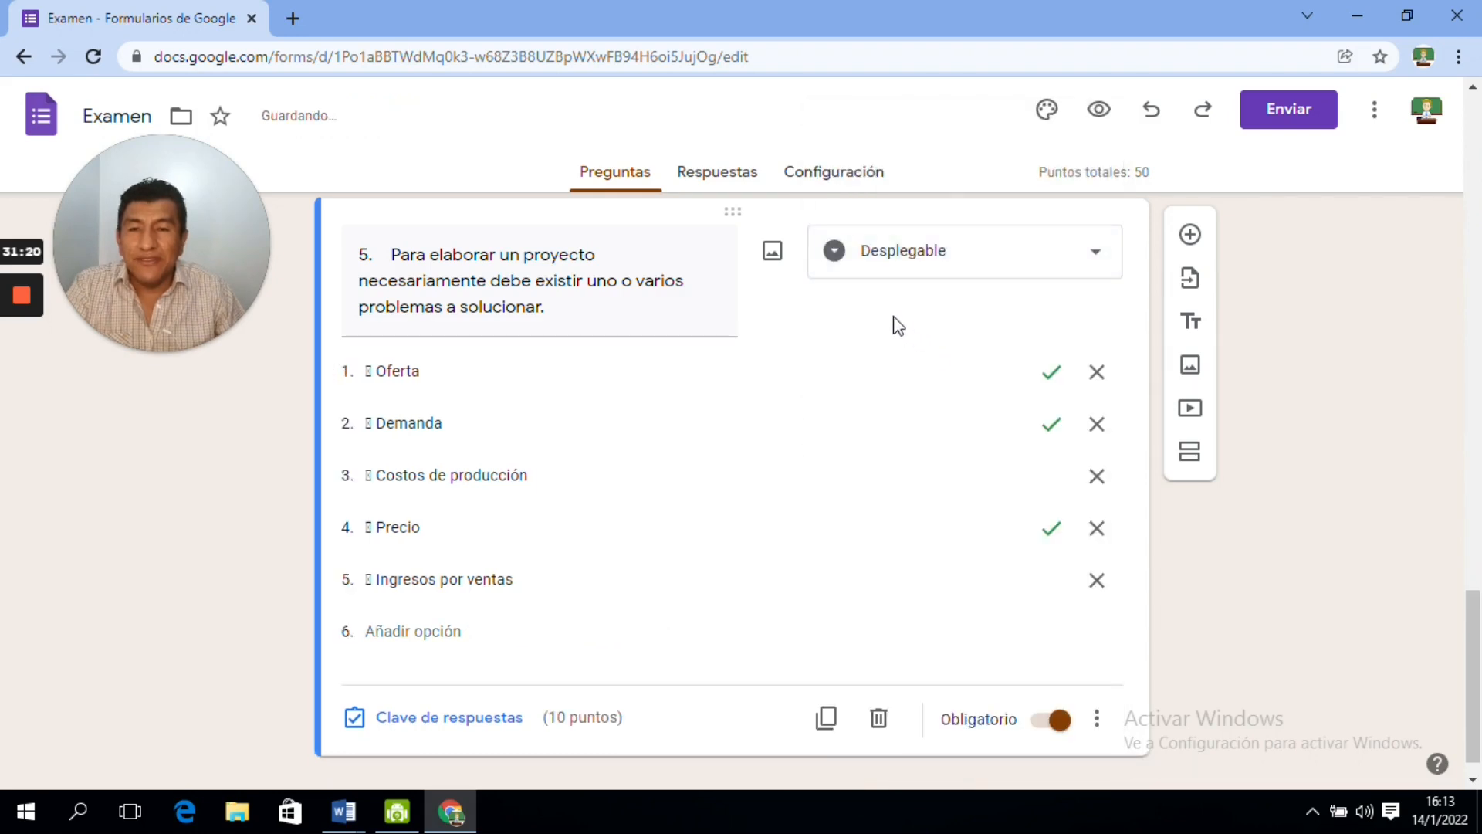
{"action": "left_click", "coordinate": [1097, 581]}
{"action": "left_click", "coordinate": [1097, 543]}
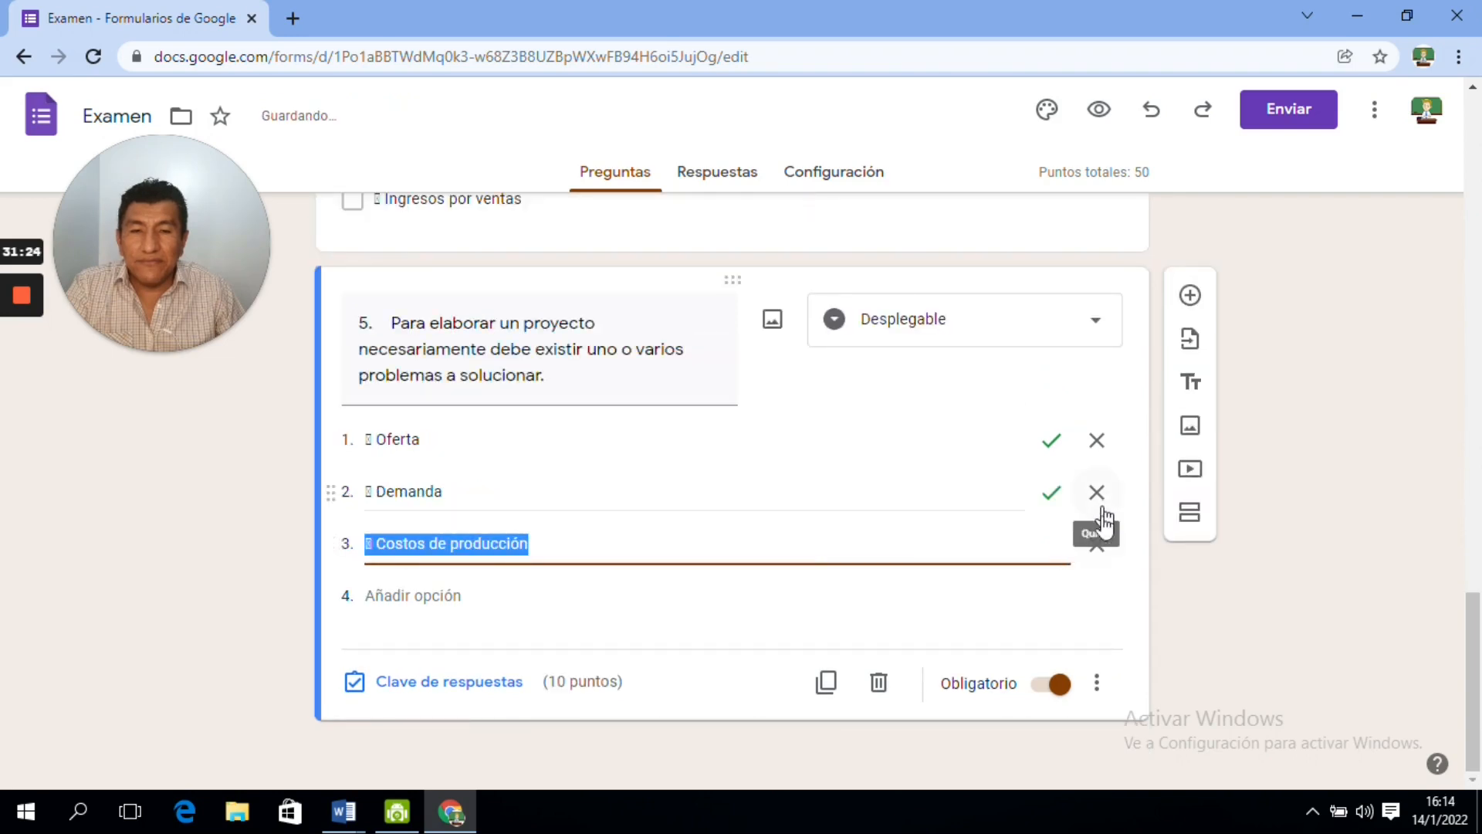
{"action": "left_click", "coordinate": [1099, 548]}
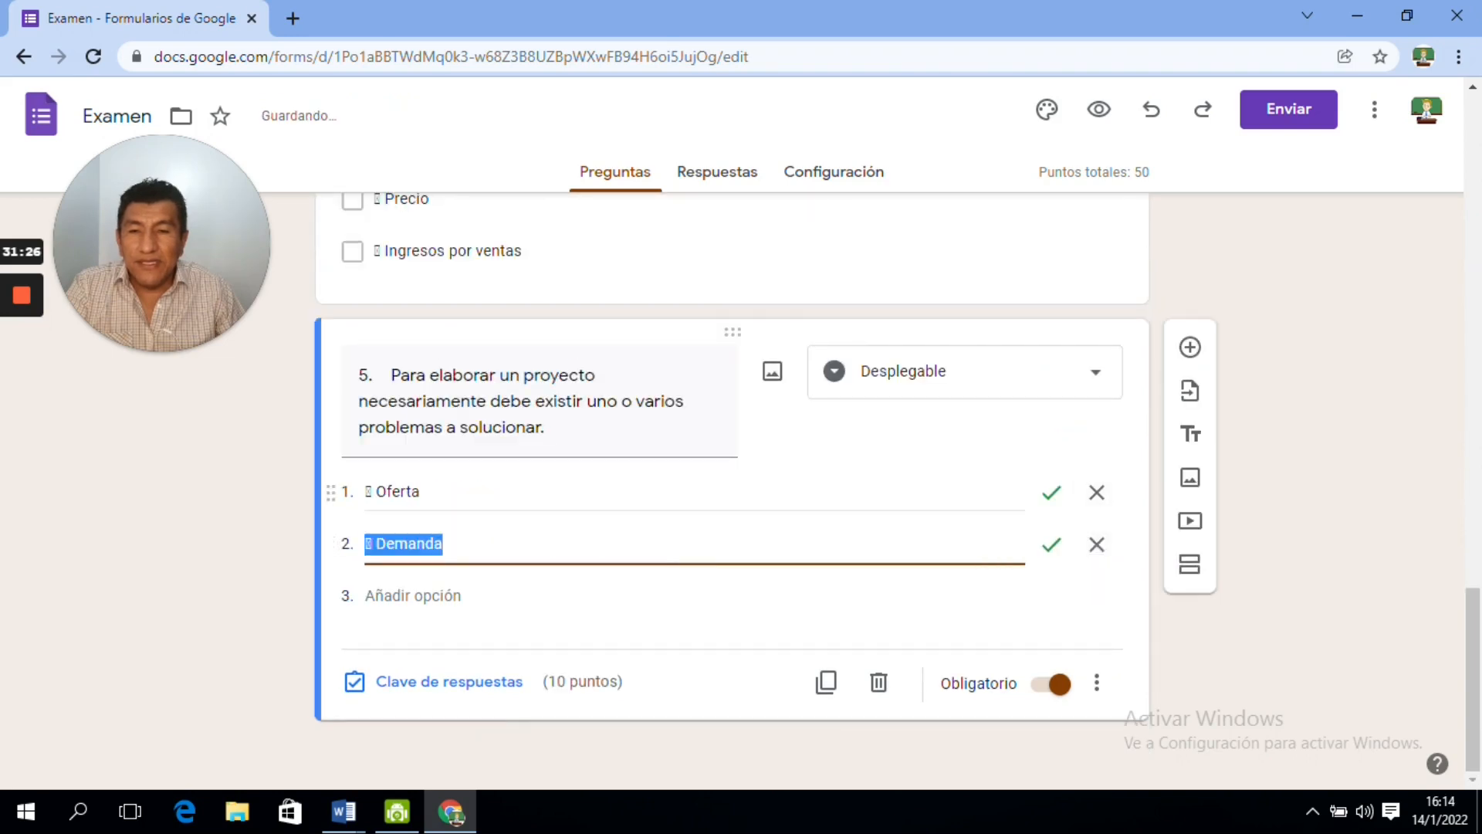
- Replace question 5's options "Oferta" and "Demanda" with "Verdadero" and "Falso"
{"action": "left_click", "coordinate": [494, 494]}
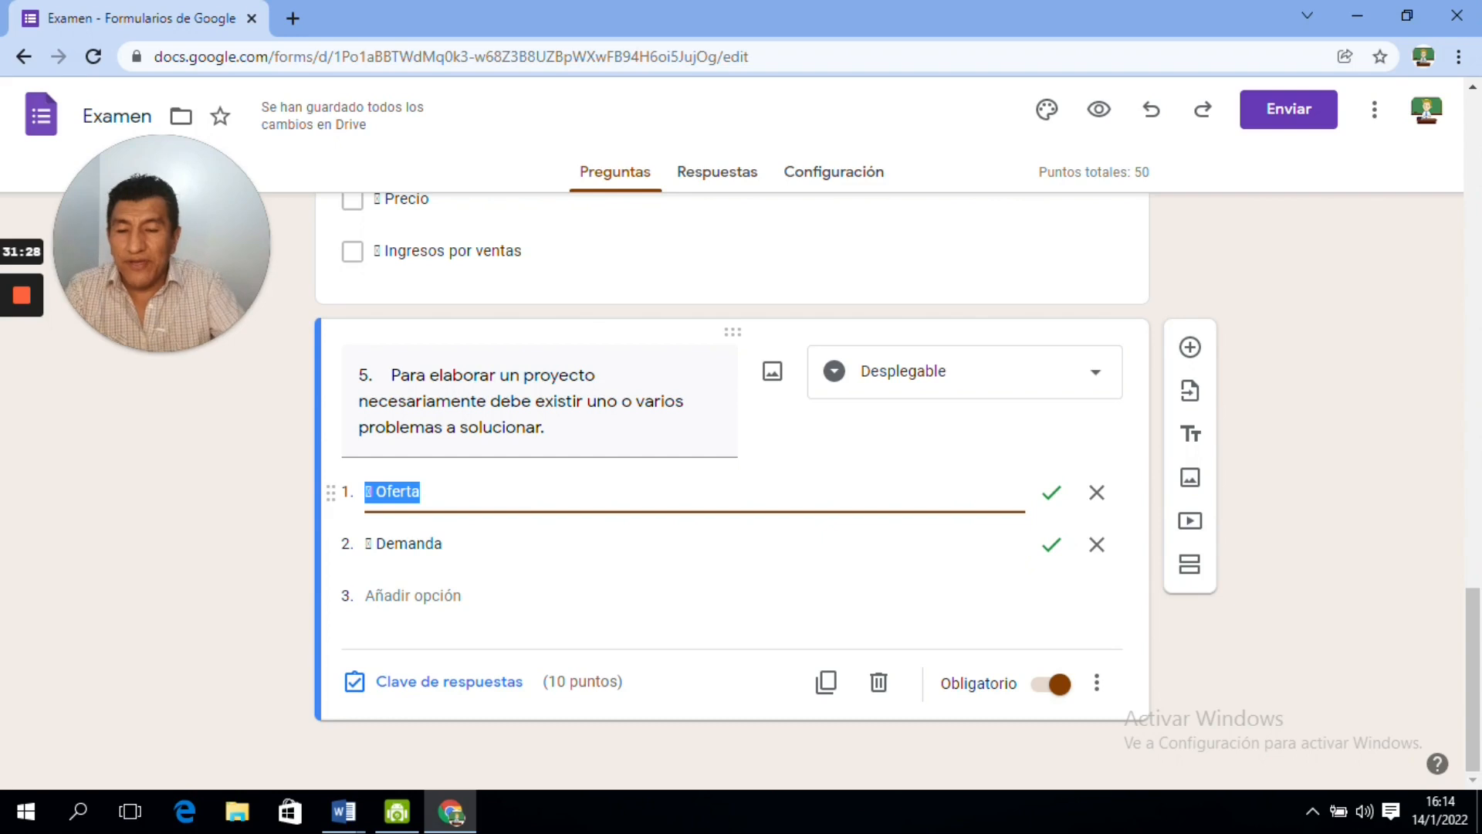
{"action": "type", "text": "Verda"}
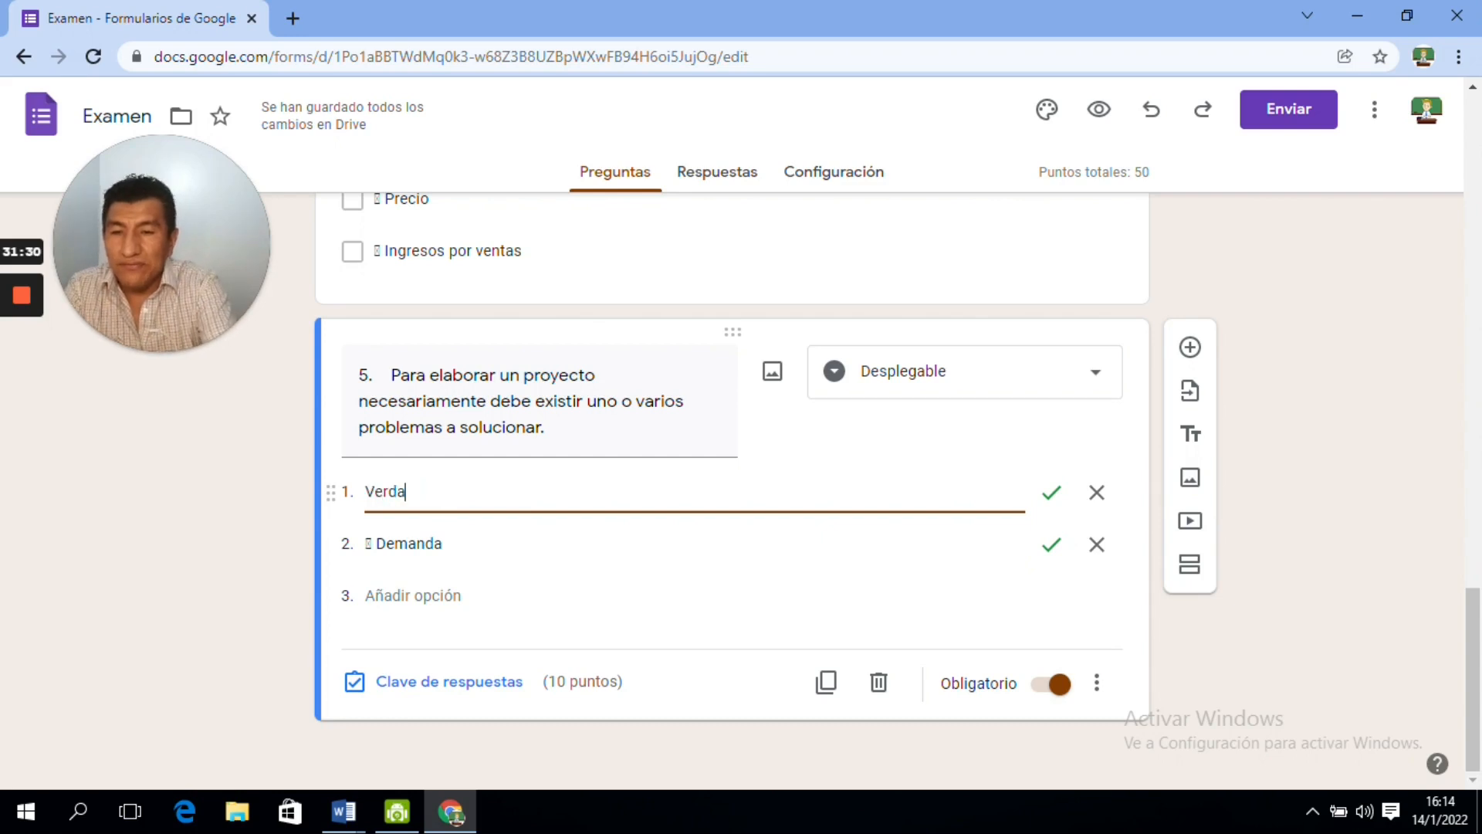
{"action": "type", "text": "deo"}
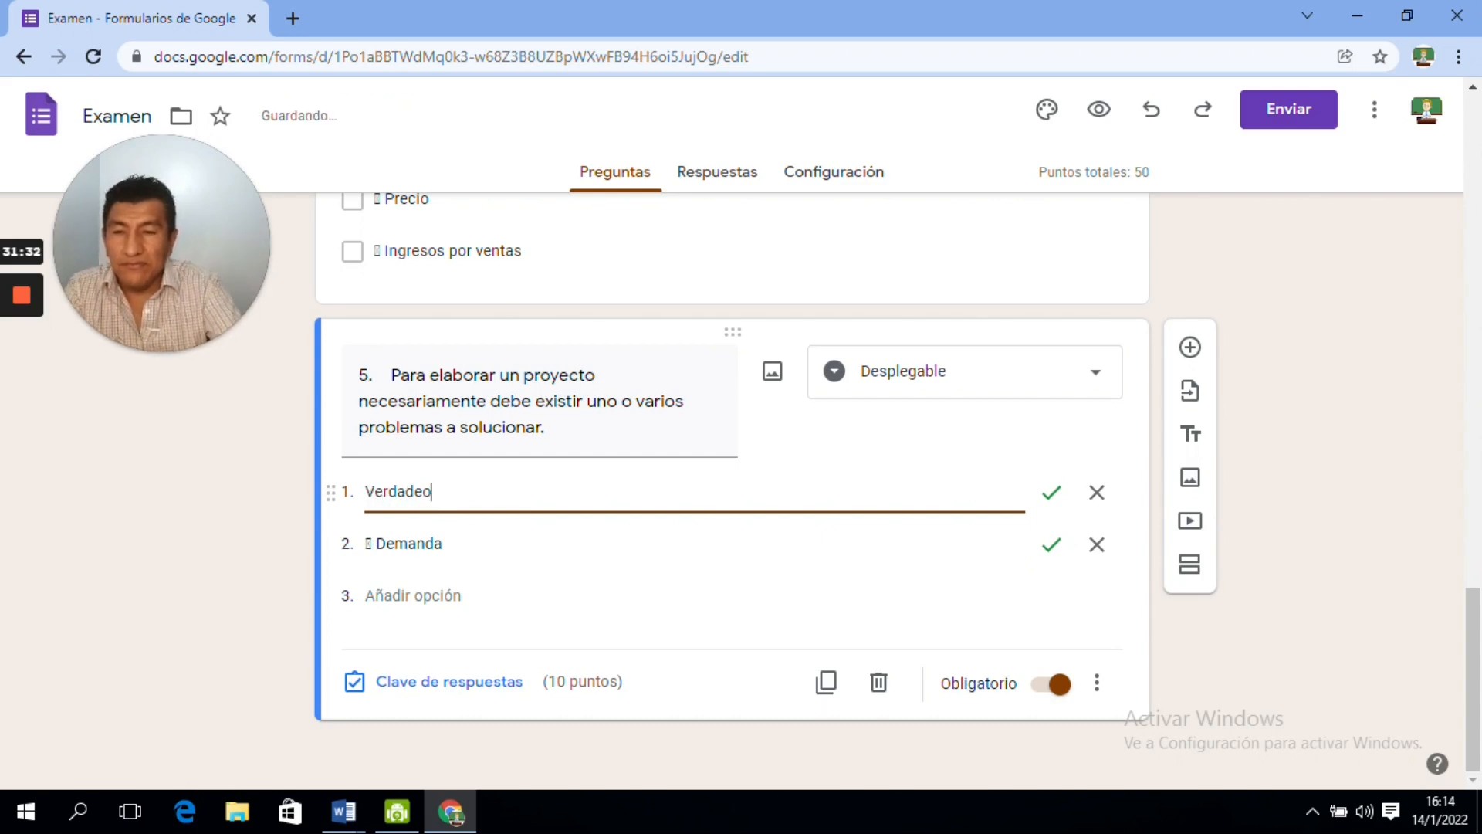
{"action": "key", "text": "BackSpace"}
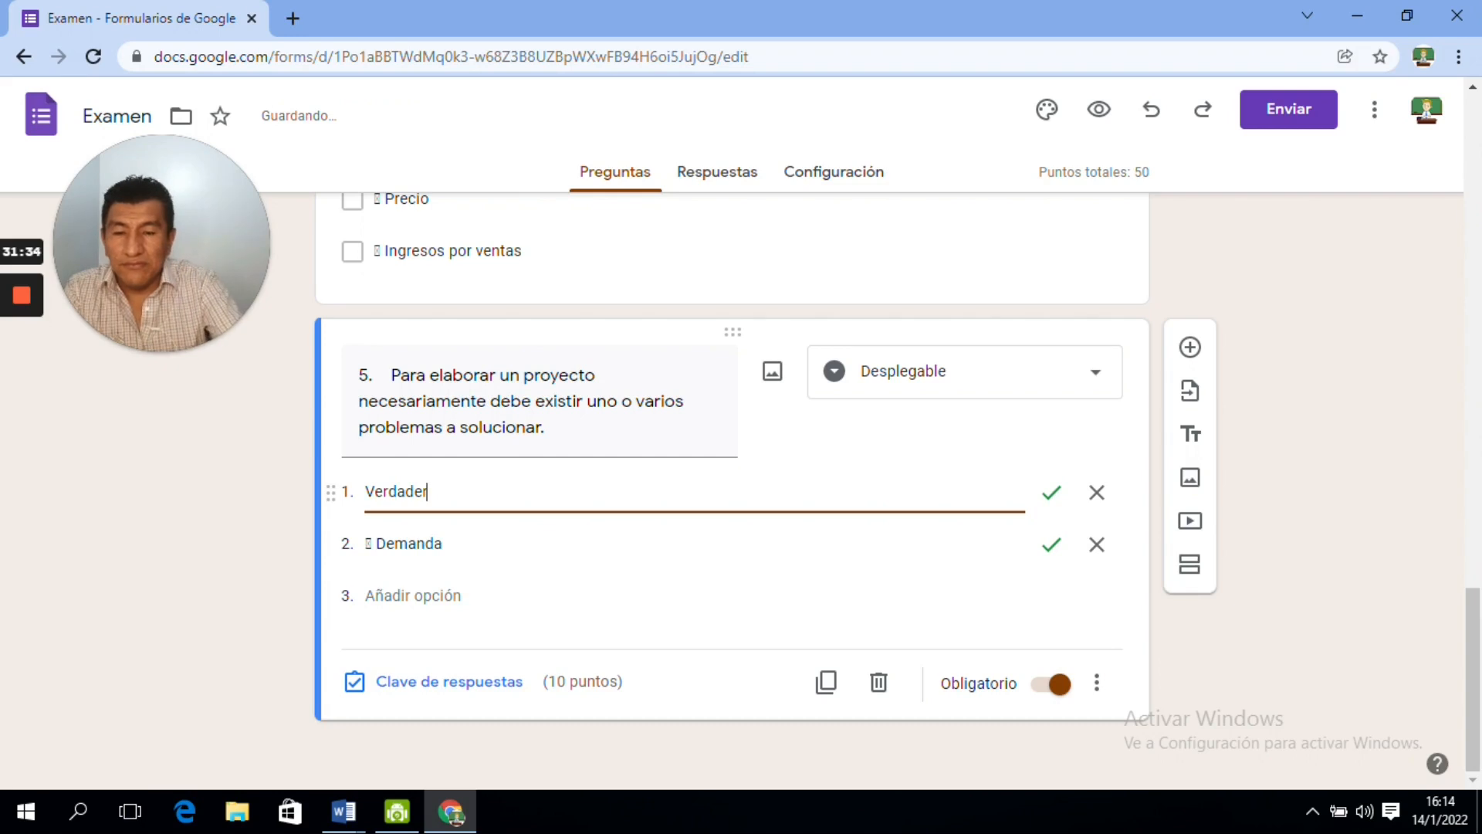
{"action": "key", "text": "Tab"}
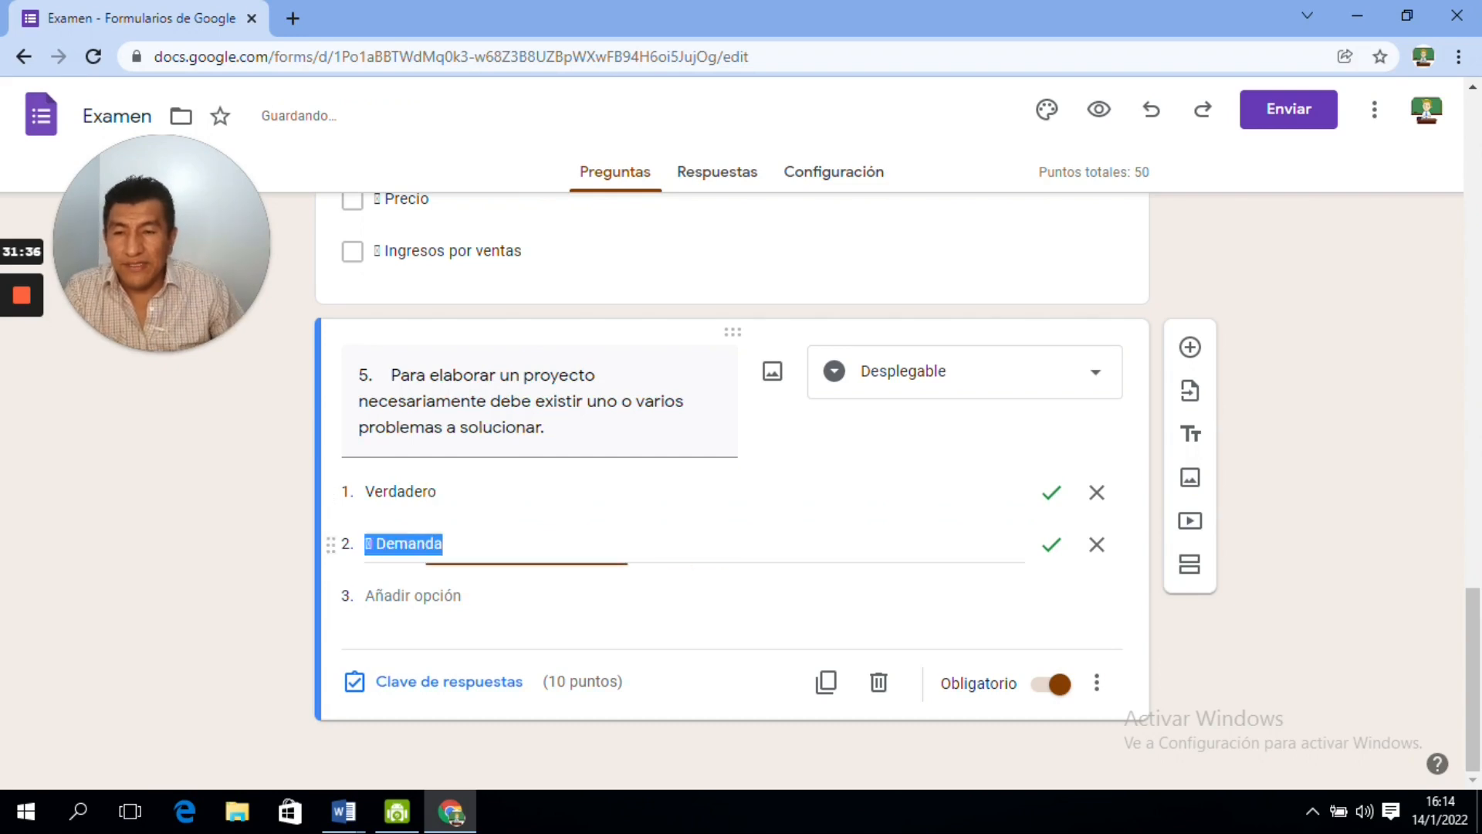
{"action": "type", "text": "Falso"}
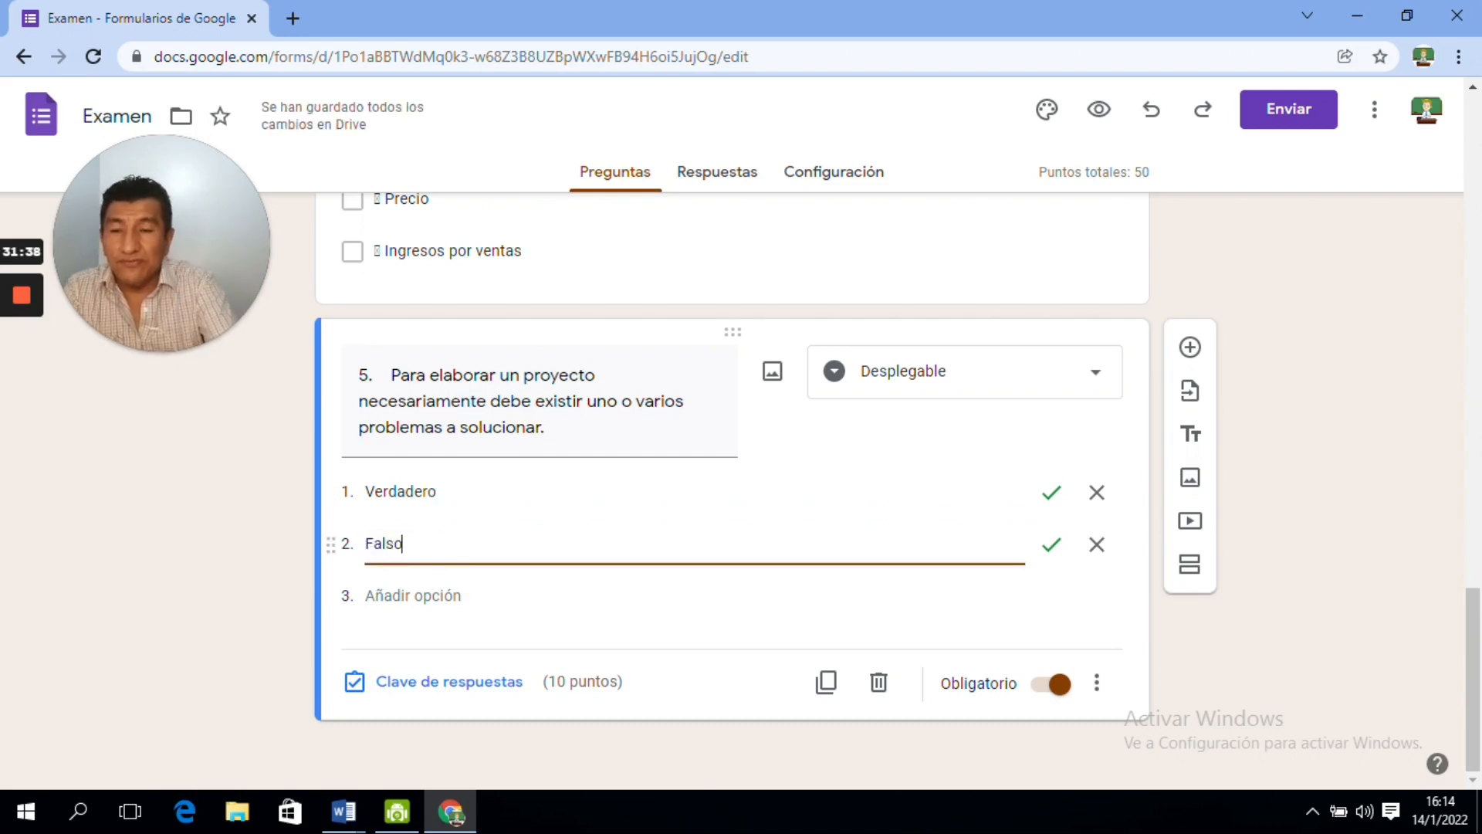
- Set question 5's answer key so that only "Verdadero" is correct, removing the correct mark from "Falso"
{"action": "left_click", "coordinate": [1140, 606]}
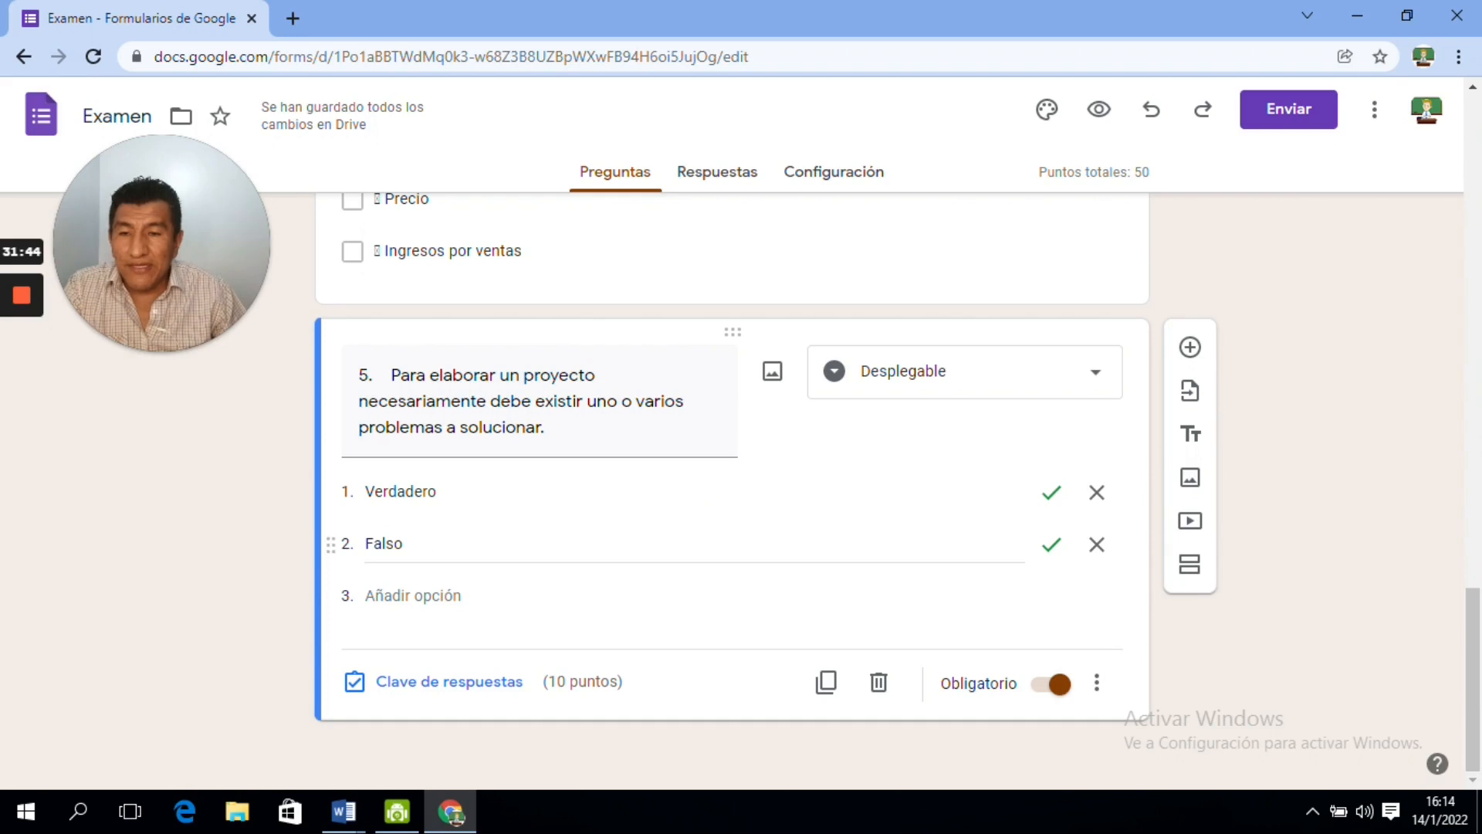
{"action": "left_click", "coordinate": [464, 684]}
{"action": "left_click", "coordinate": [1091, 522]}
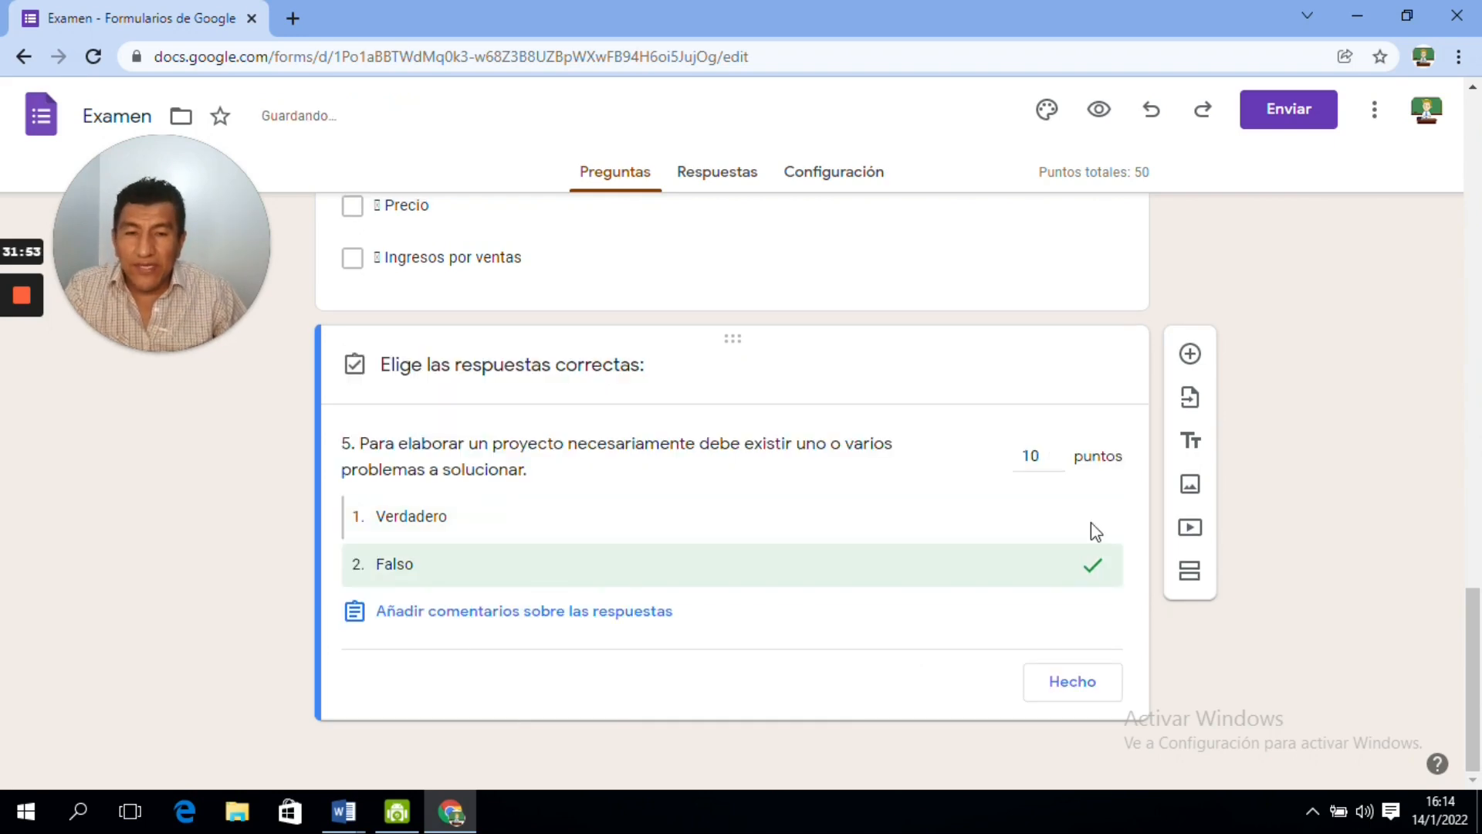
{"action": "left_click", "coordinate": [1095, 575]}
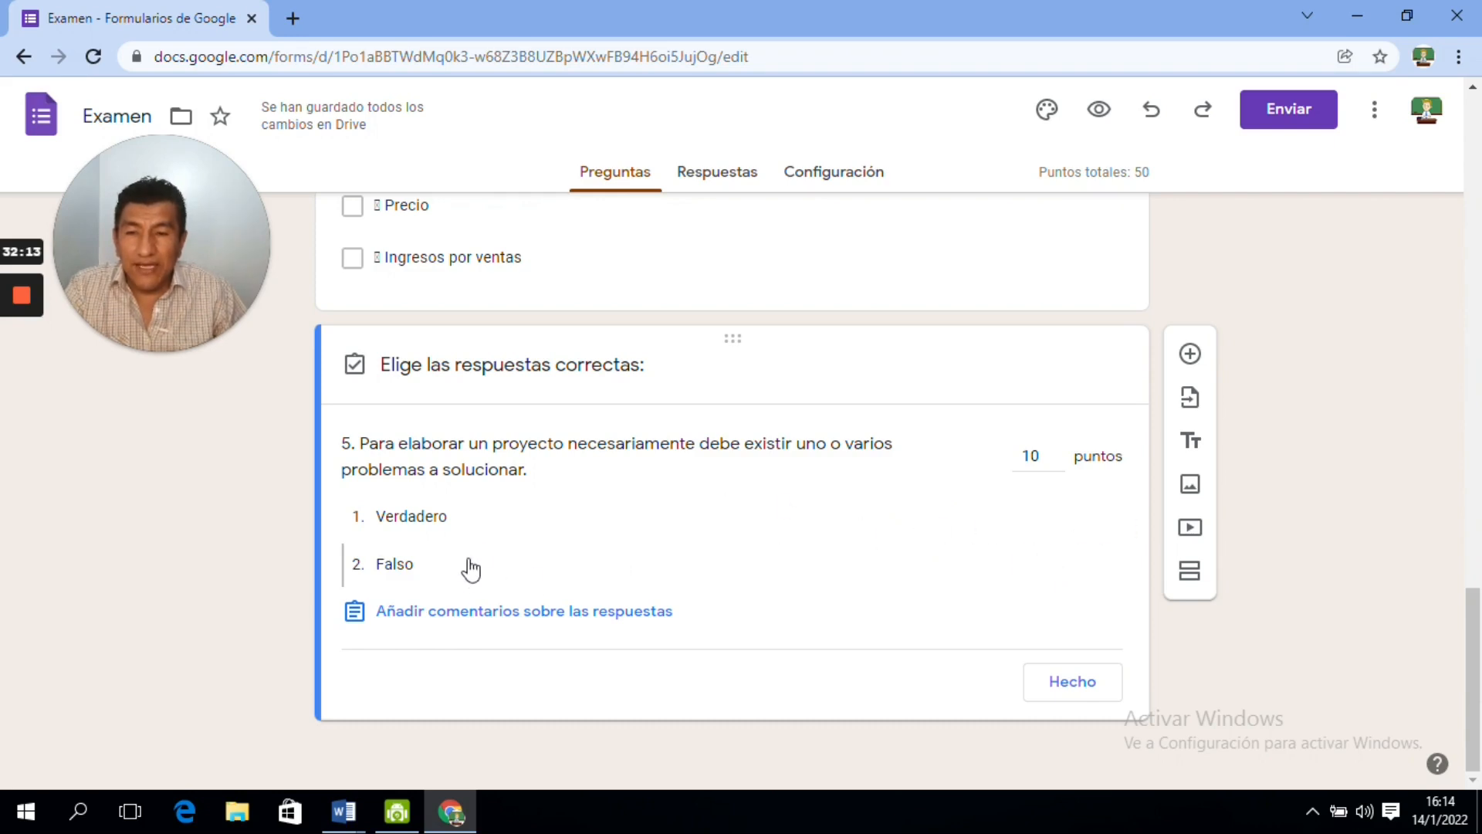
{"action": "left_click", "coordinate": [595, 535]}
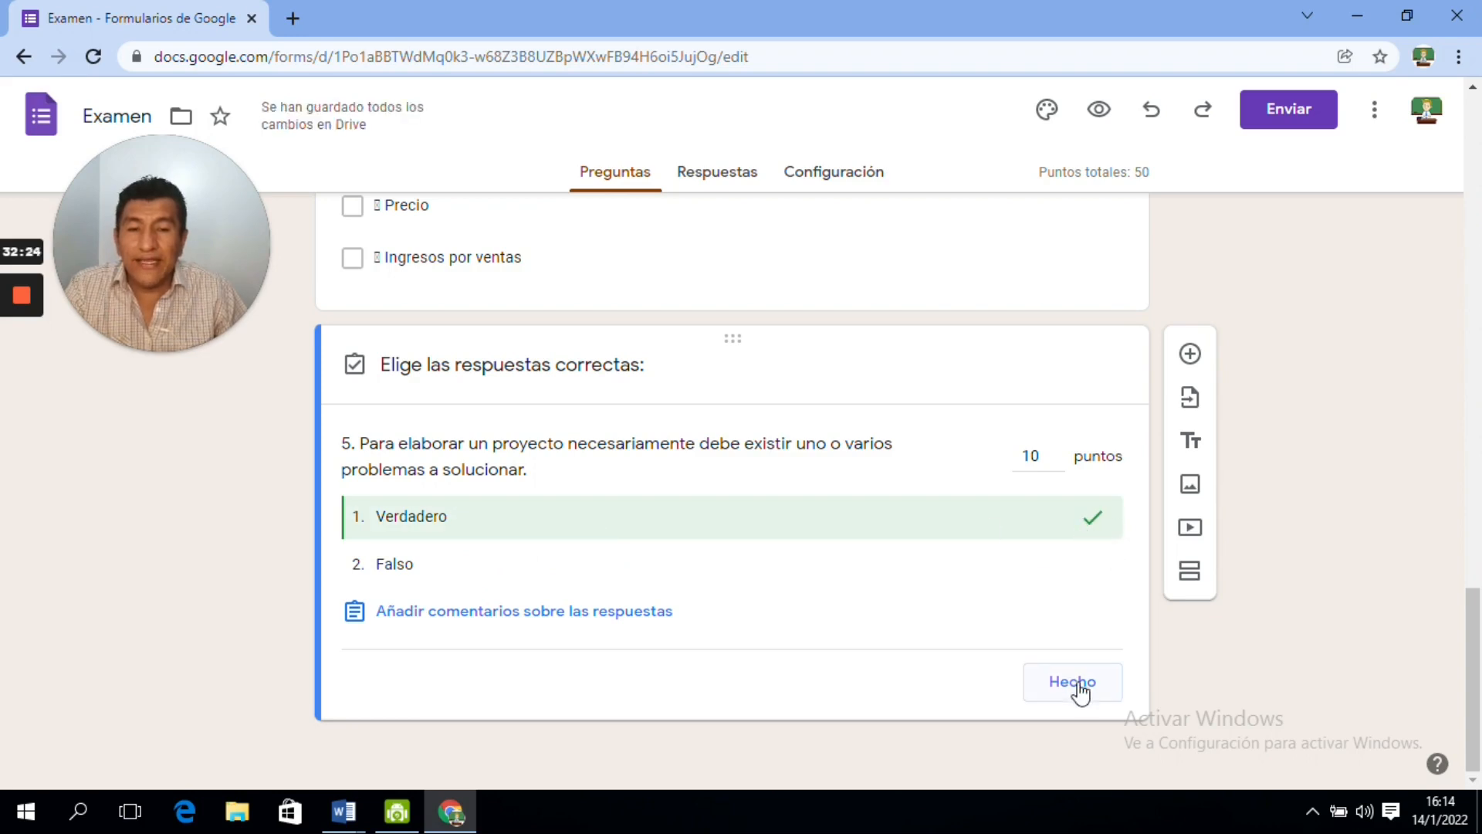
{"action": "left_click", "coordinate": [1079, 683]}
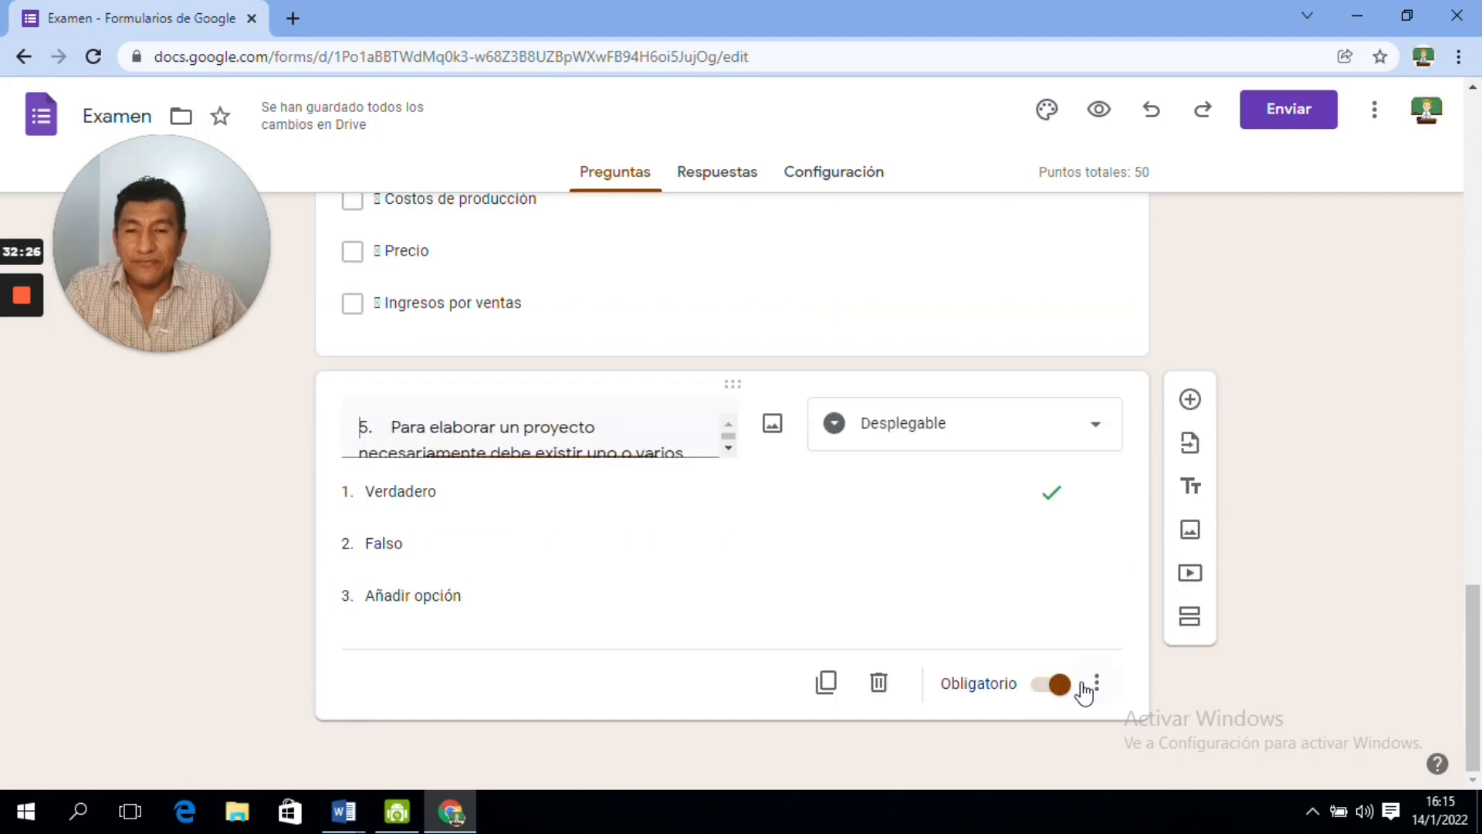
{"action": "scroll", "coordinate": [1459, 602], "scroll_direction": "down", "scroll_amount": 1}
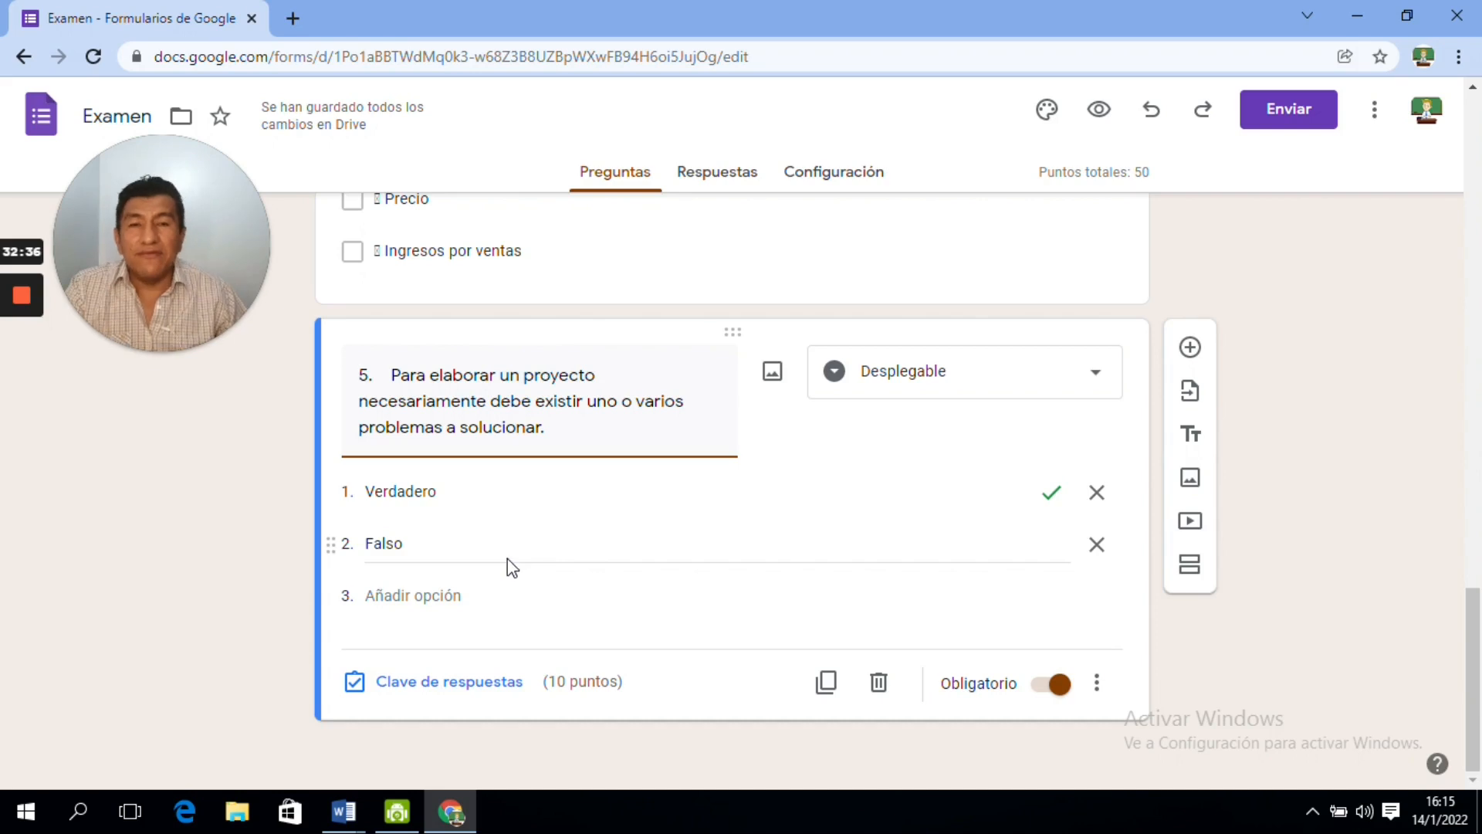
- Preview the exam, advance to the second section and open question 5's dropdown to check its answer options
{"action": "left_click", "coordinate": [1100, 110]}
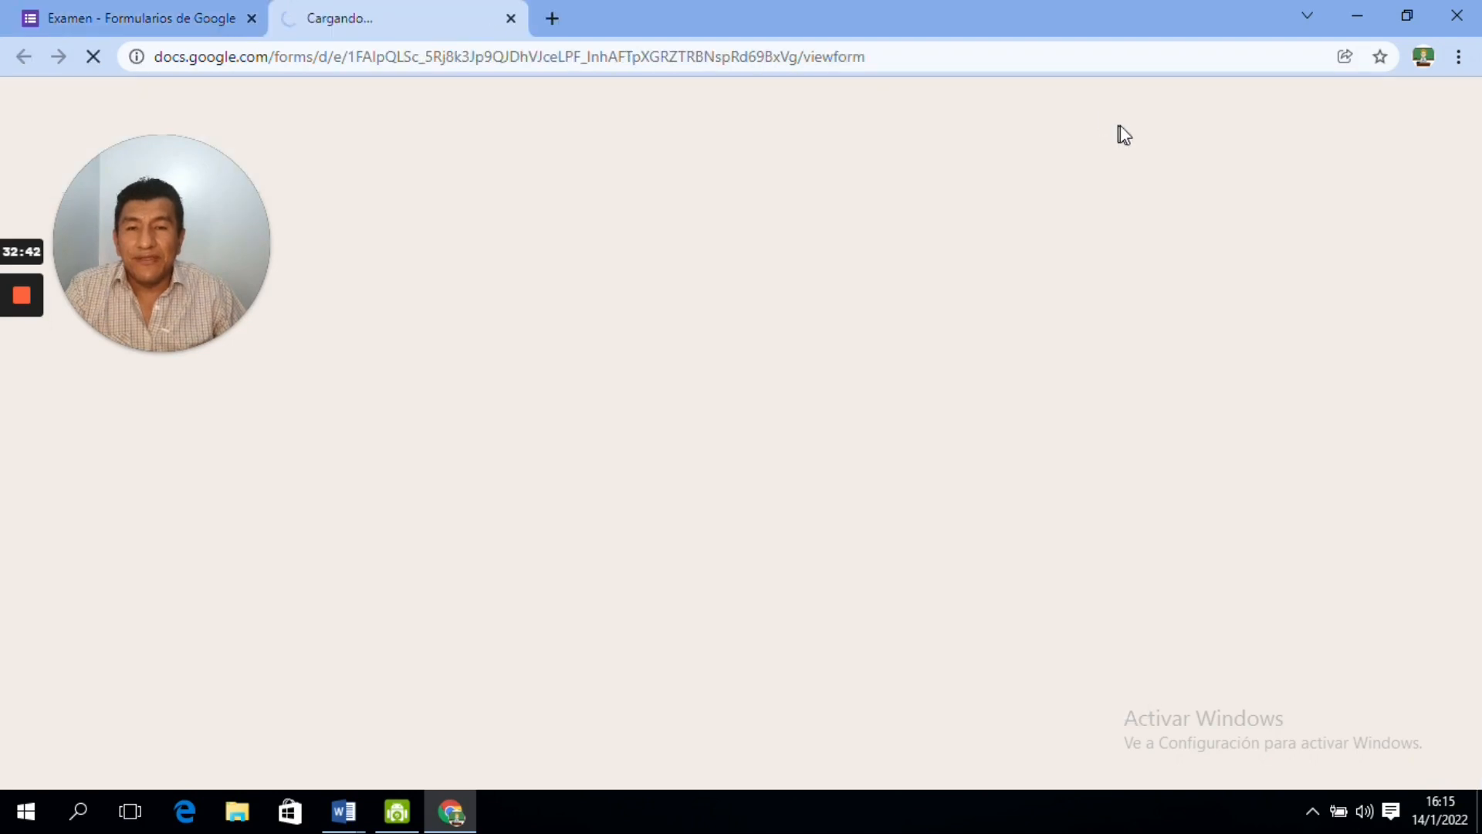
{"action": "scroll", "coordinate": [1470, 324], "scroll_direction": "down", "scroll_amount": 3}
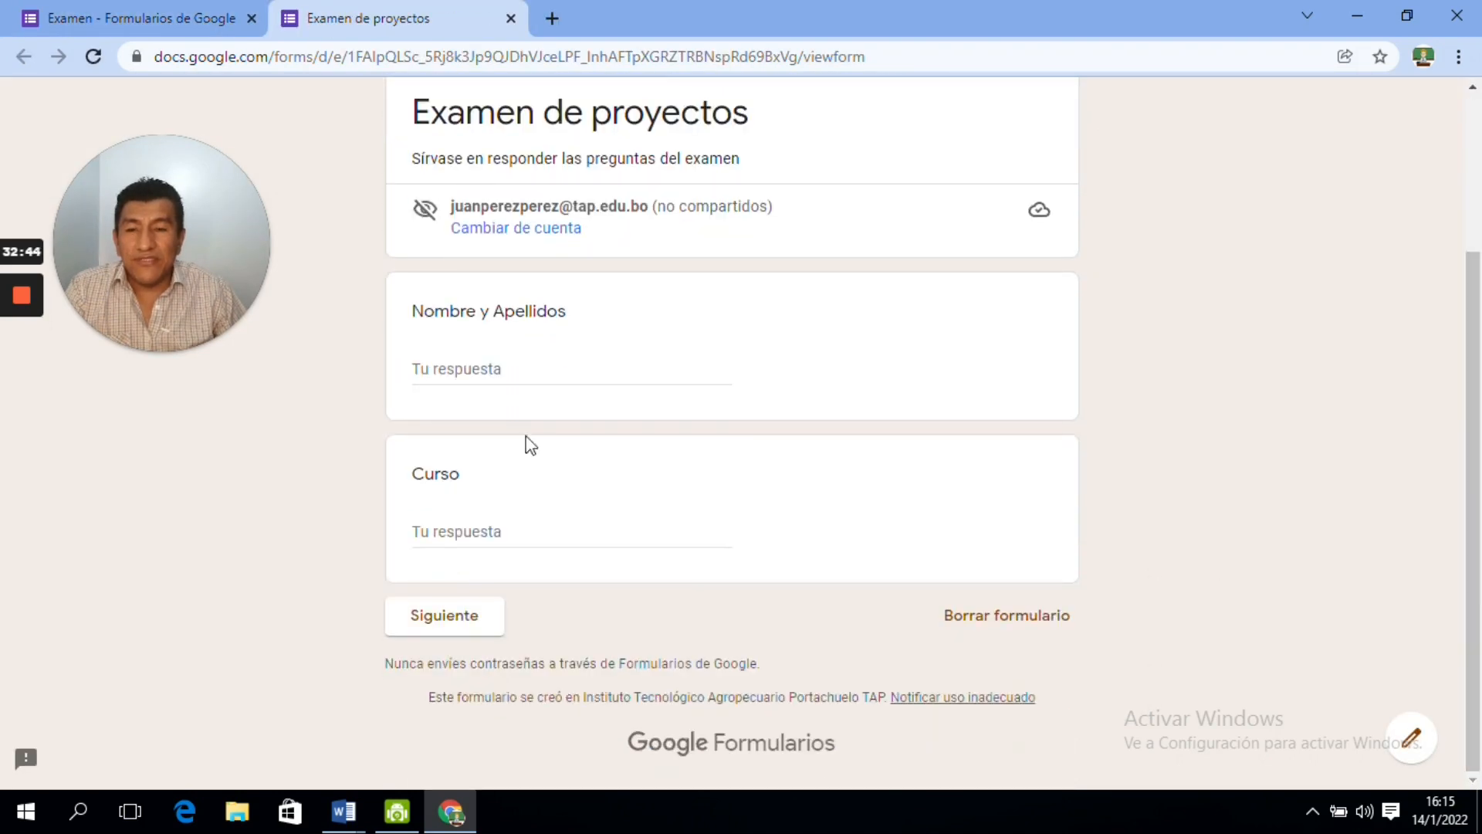
{"action": "left_click", "coordinate": [465, 623]}
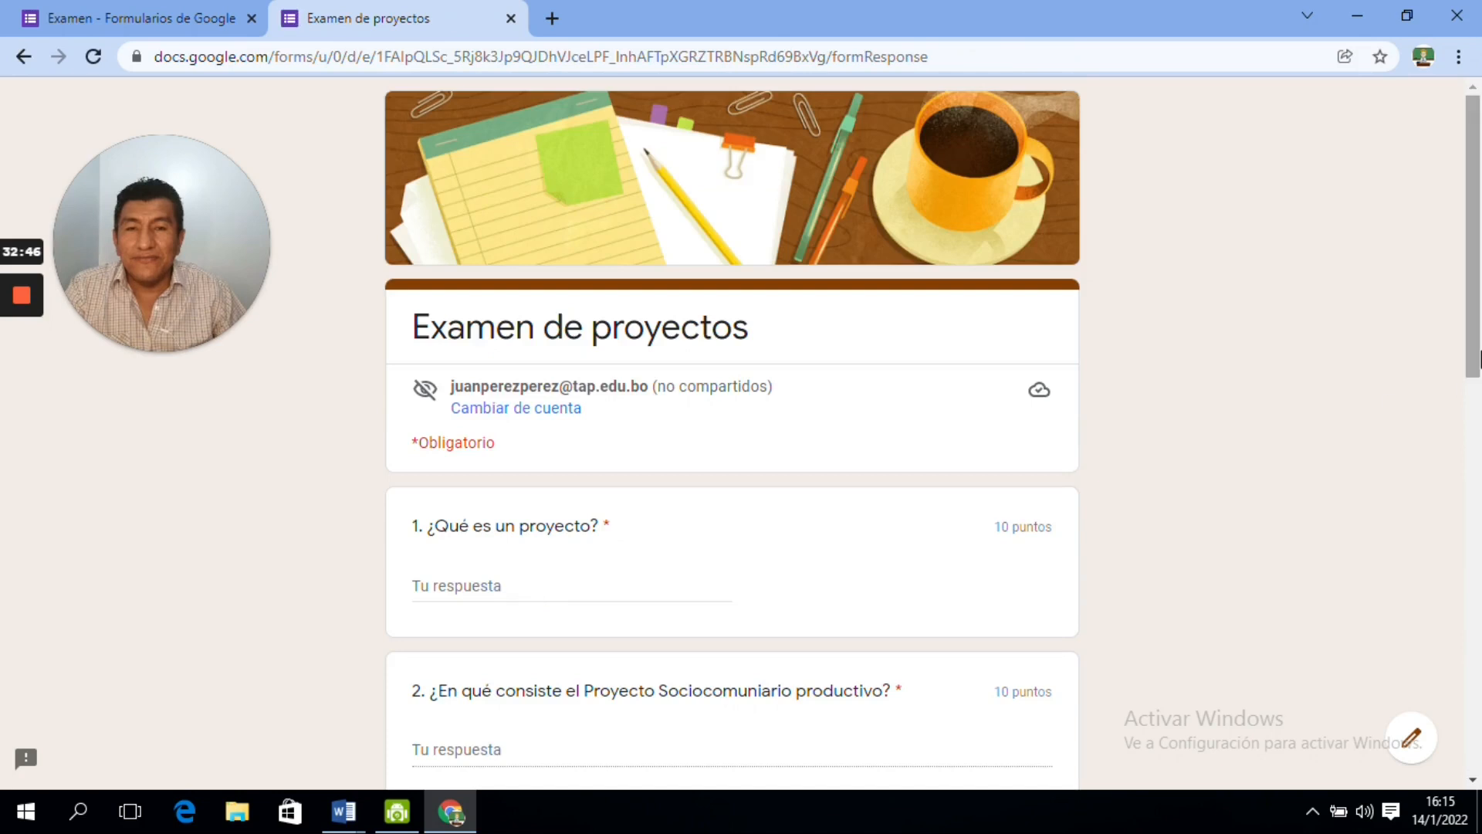
{"action": "left_click_drag", "start_coordinate": [1476, 195], "coordinate": [1456, 628]}
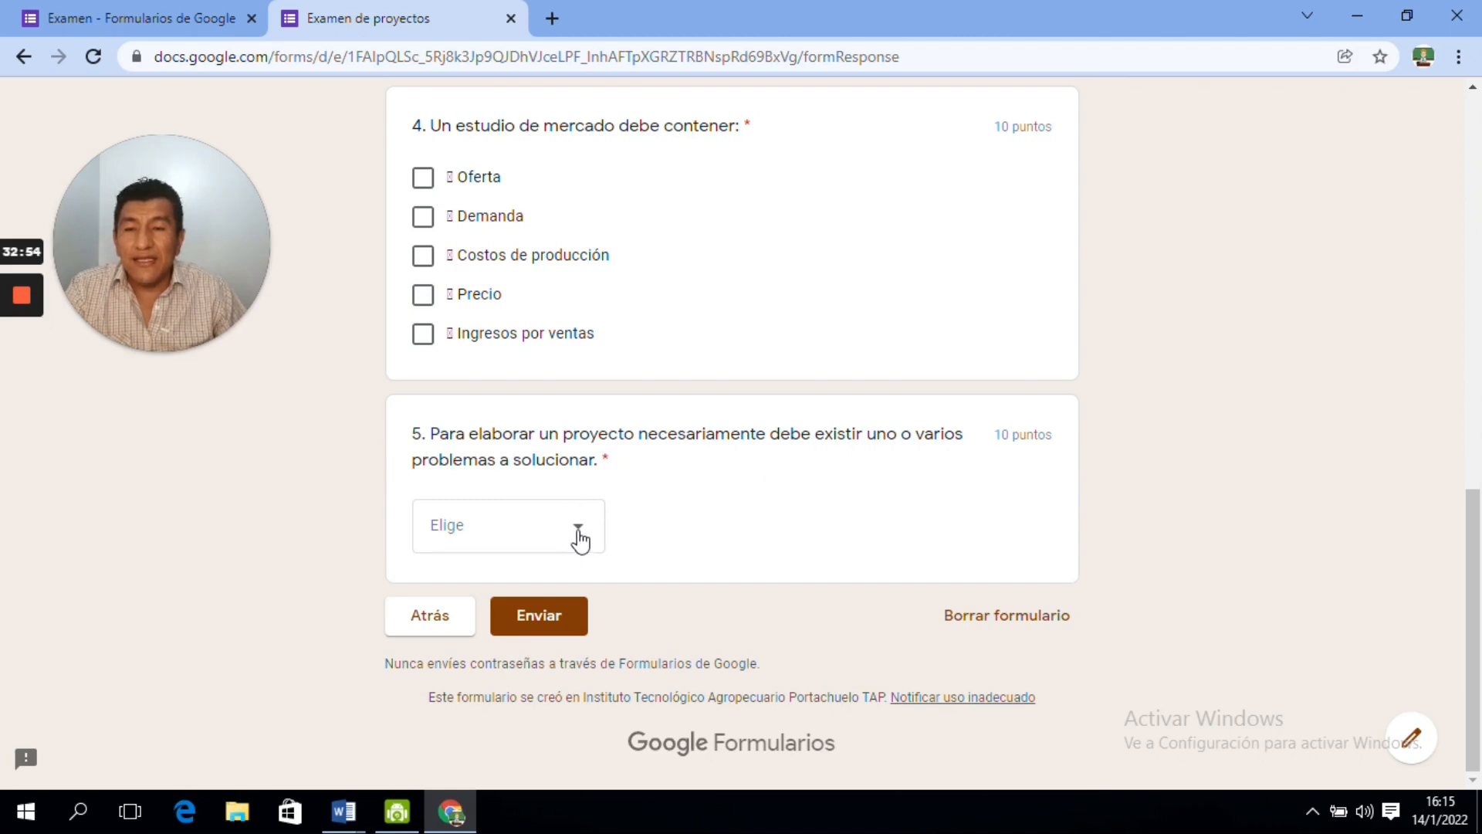
{"action": "left_click", "coordinate": [581, 539]}
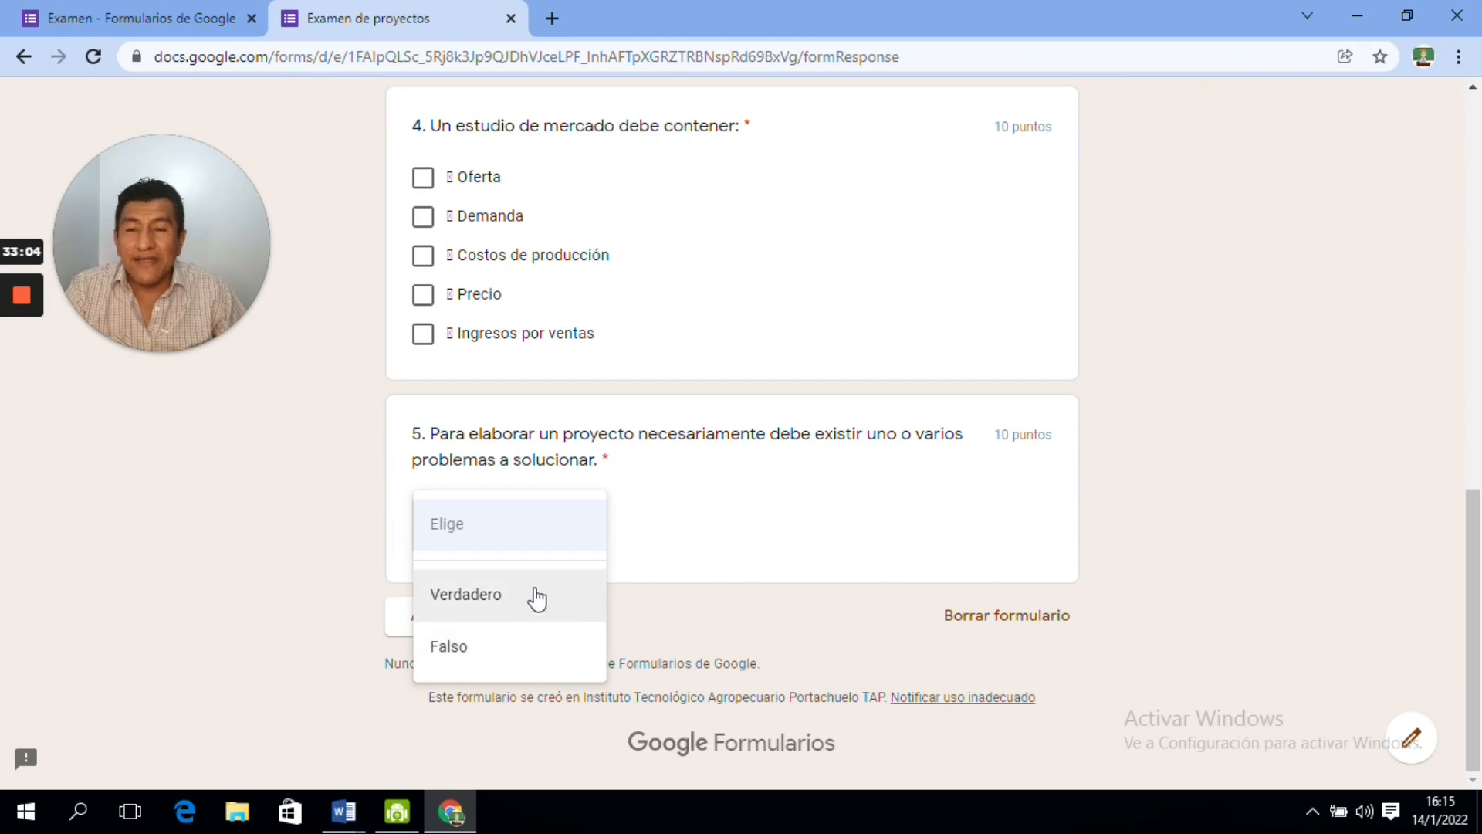
- Close the exam preview and duplicate question 5 in the form editor
{"action": "left_click", "coordinate": [753, 525]}
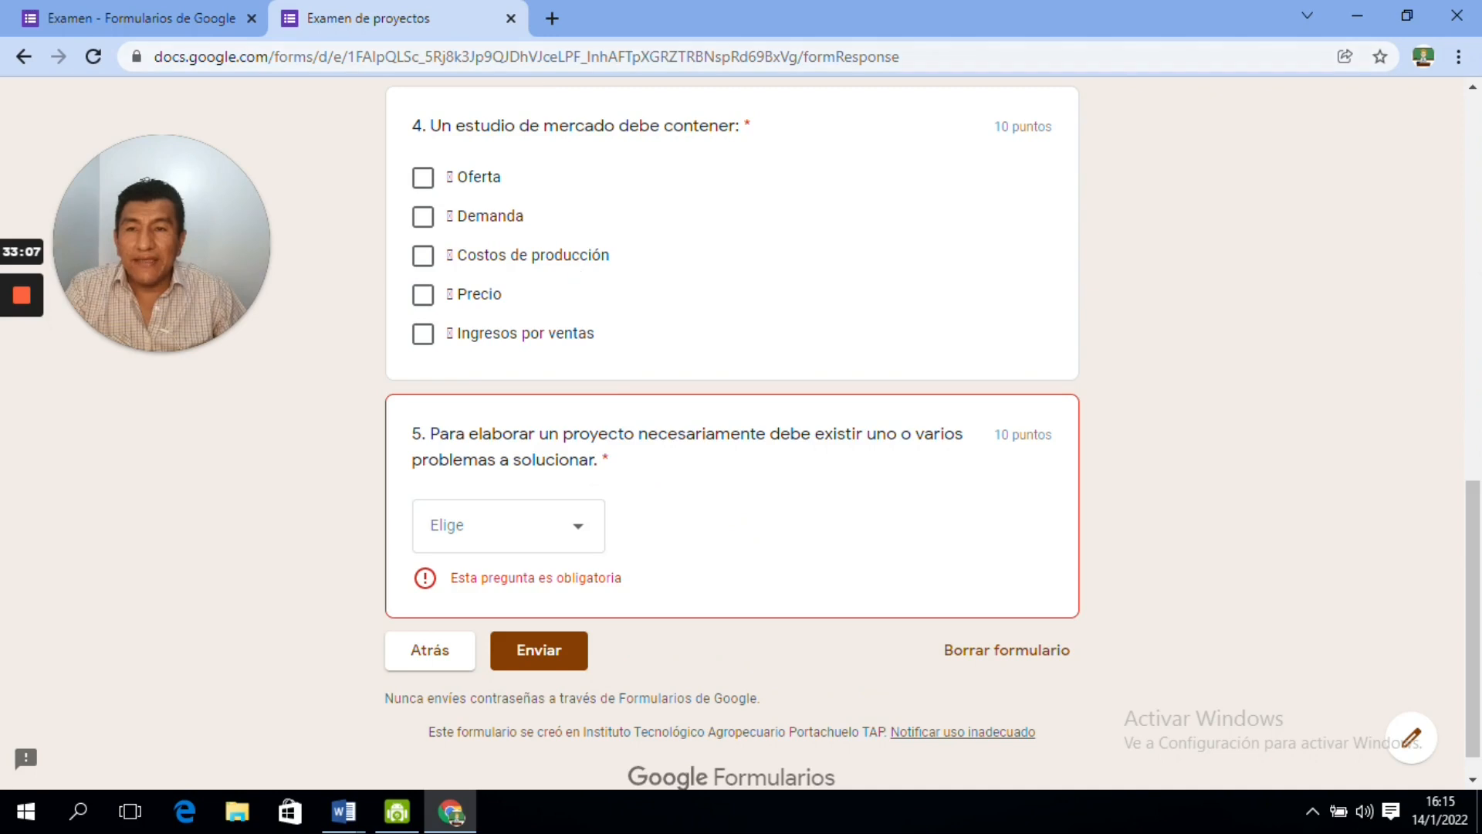
{"action": "left_click", "coordinate": [511, 18]}
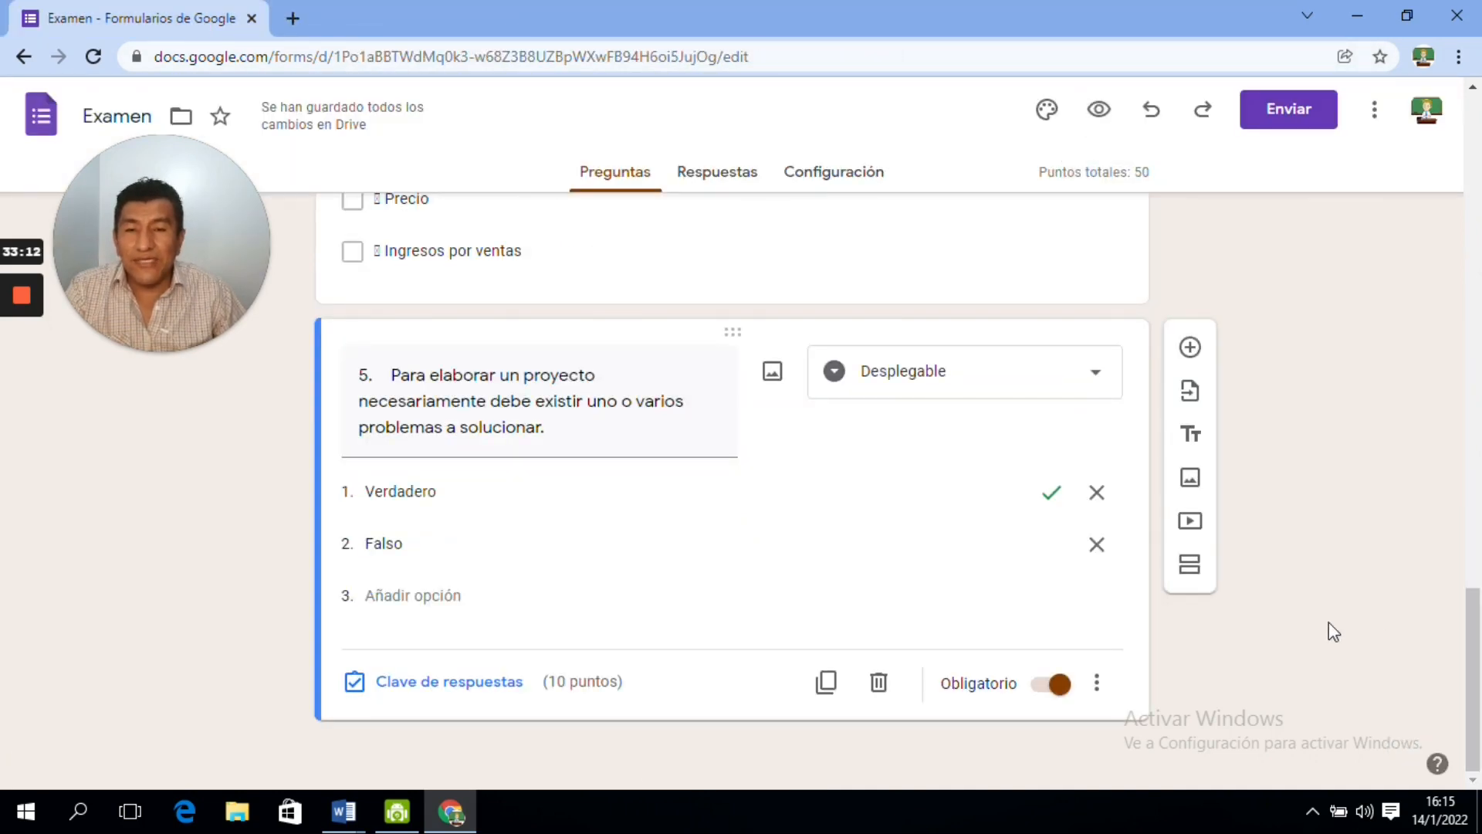
{"action": "left_click", "coordinate": [827, 683]}
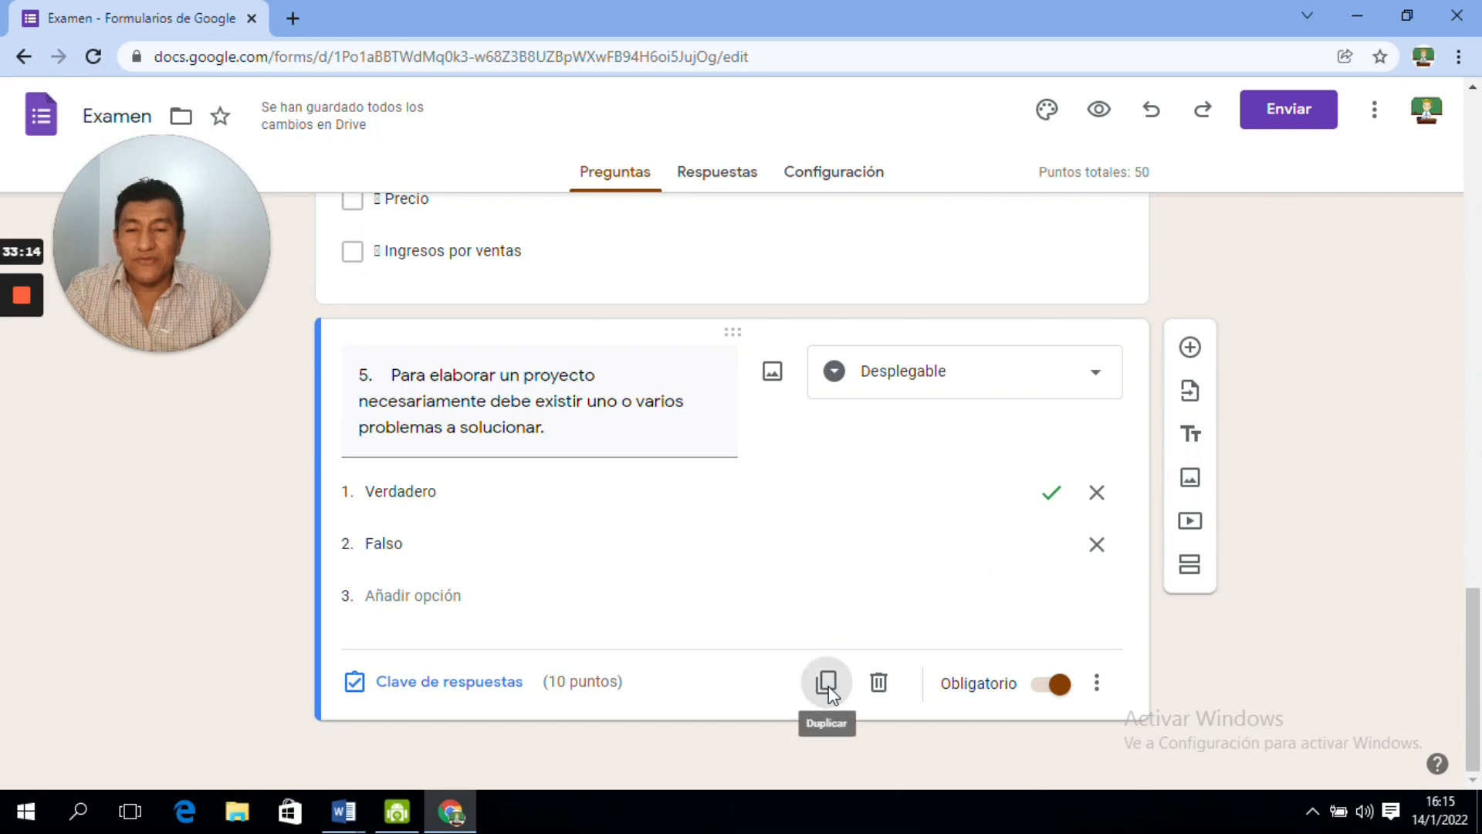
{"action": "left_click_drag", "start_coordinate": [1479, 564], "coordinate": [1480, 653]}
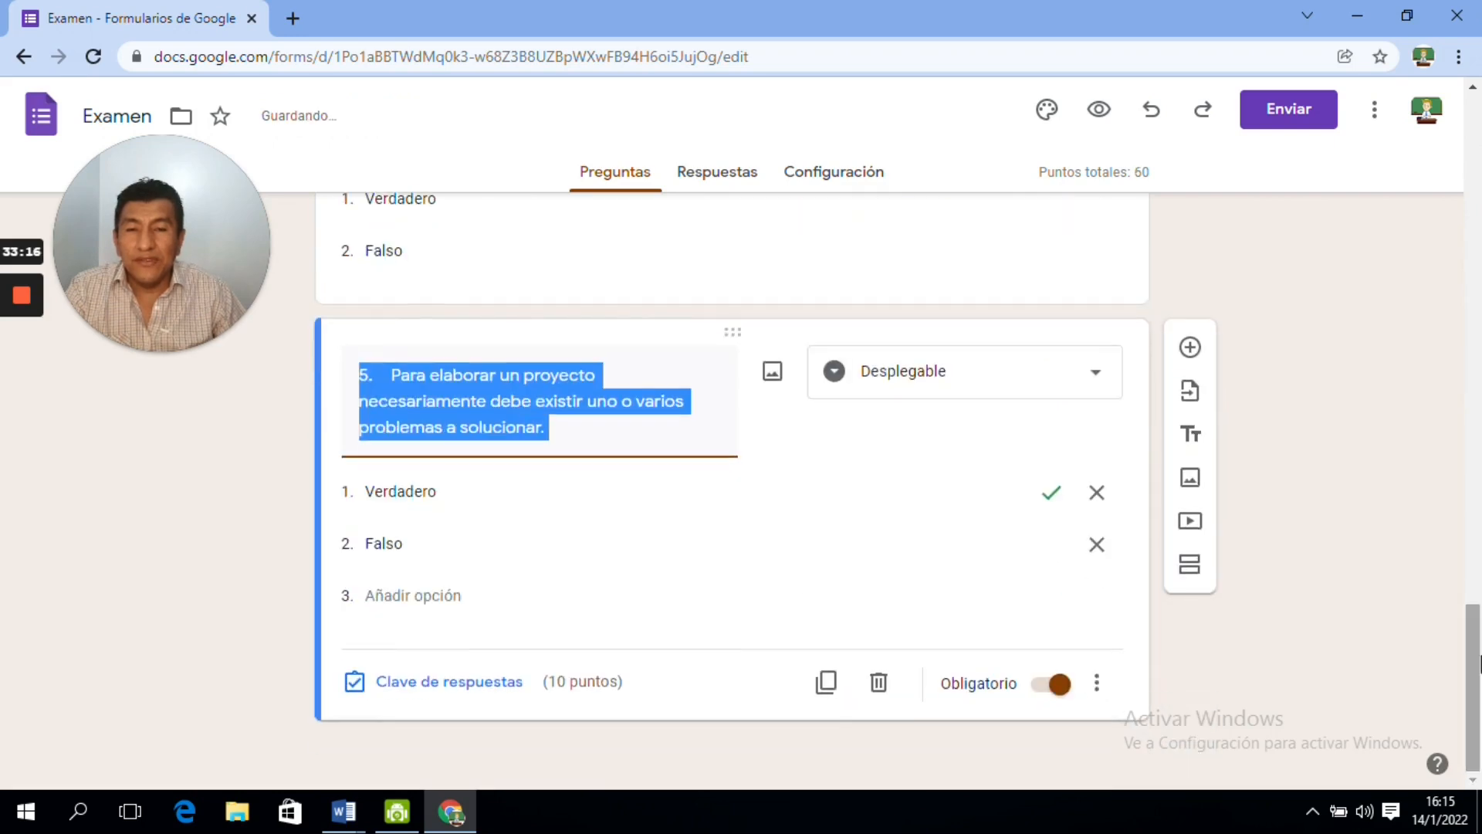
- Replace the duplicated question's title with "6. Adjunta un perfil de proyecto", copied from the Word document Documento1
{"action": "left_click", "coordinate": [345, 810]}
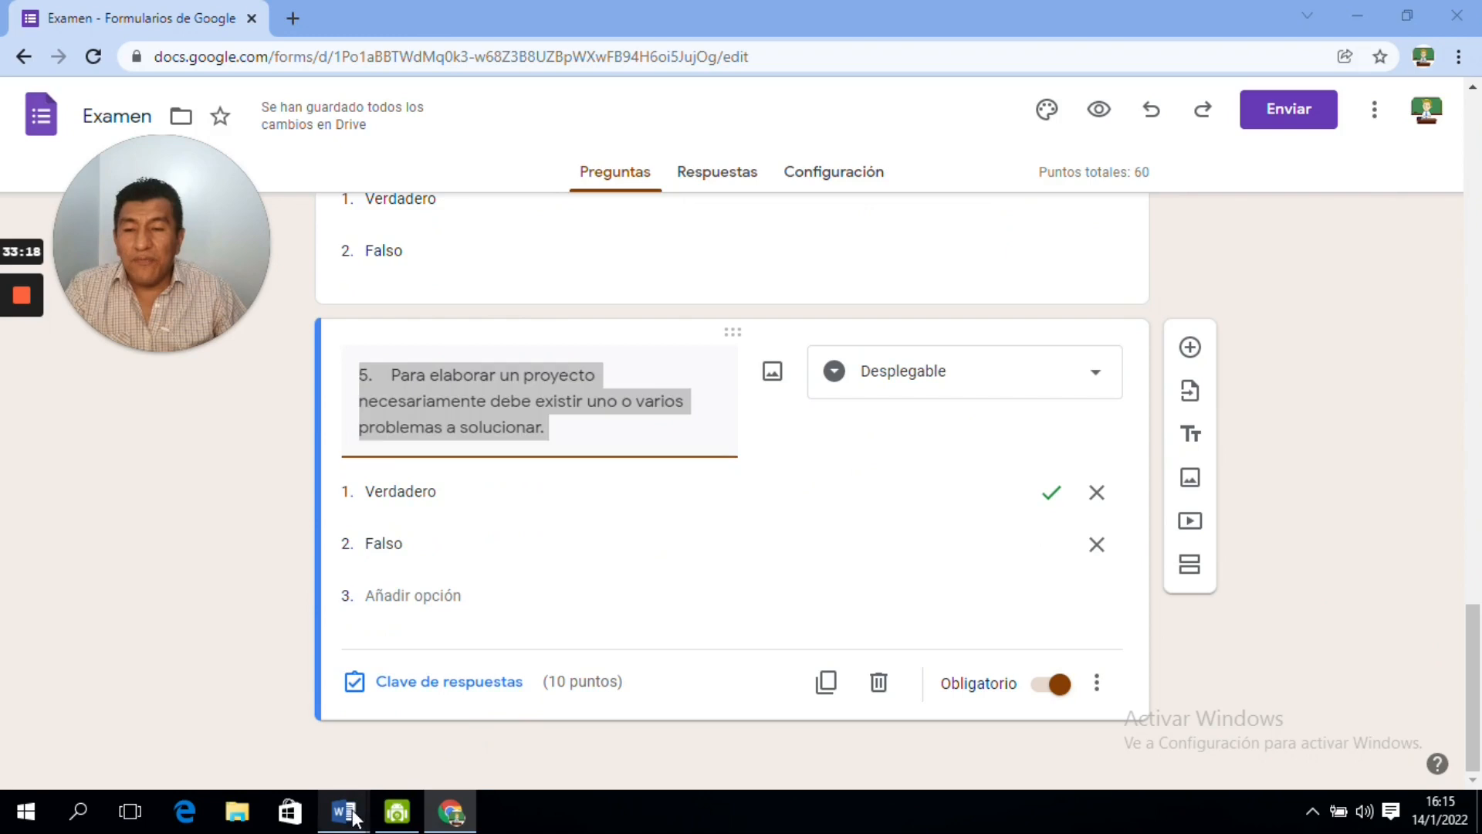
{"action": "left_click", "coordinate": [455, 725]}
{"action": "left_click_drag", "start_coordinate": [621, 381], "coordinate": [463, 380]}
{"action": "right_click", "coordinate": [491, 386]}
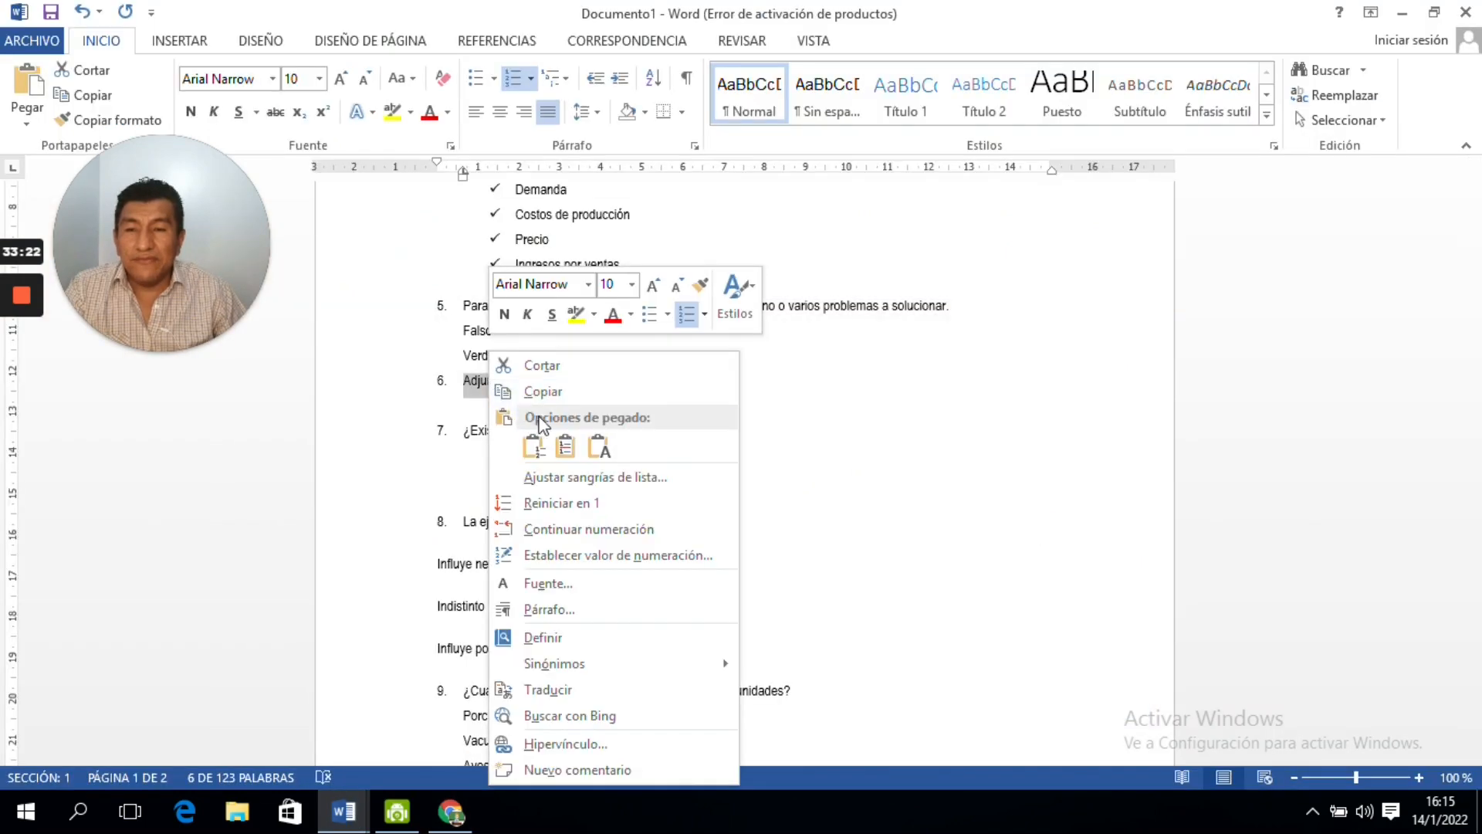
{"action": "left_click", "coordinate": [554, 392]}
{"action": "left_click", "coordinate": [454, 819]}
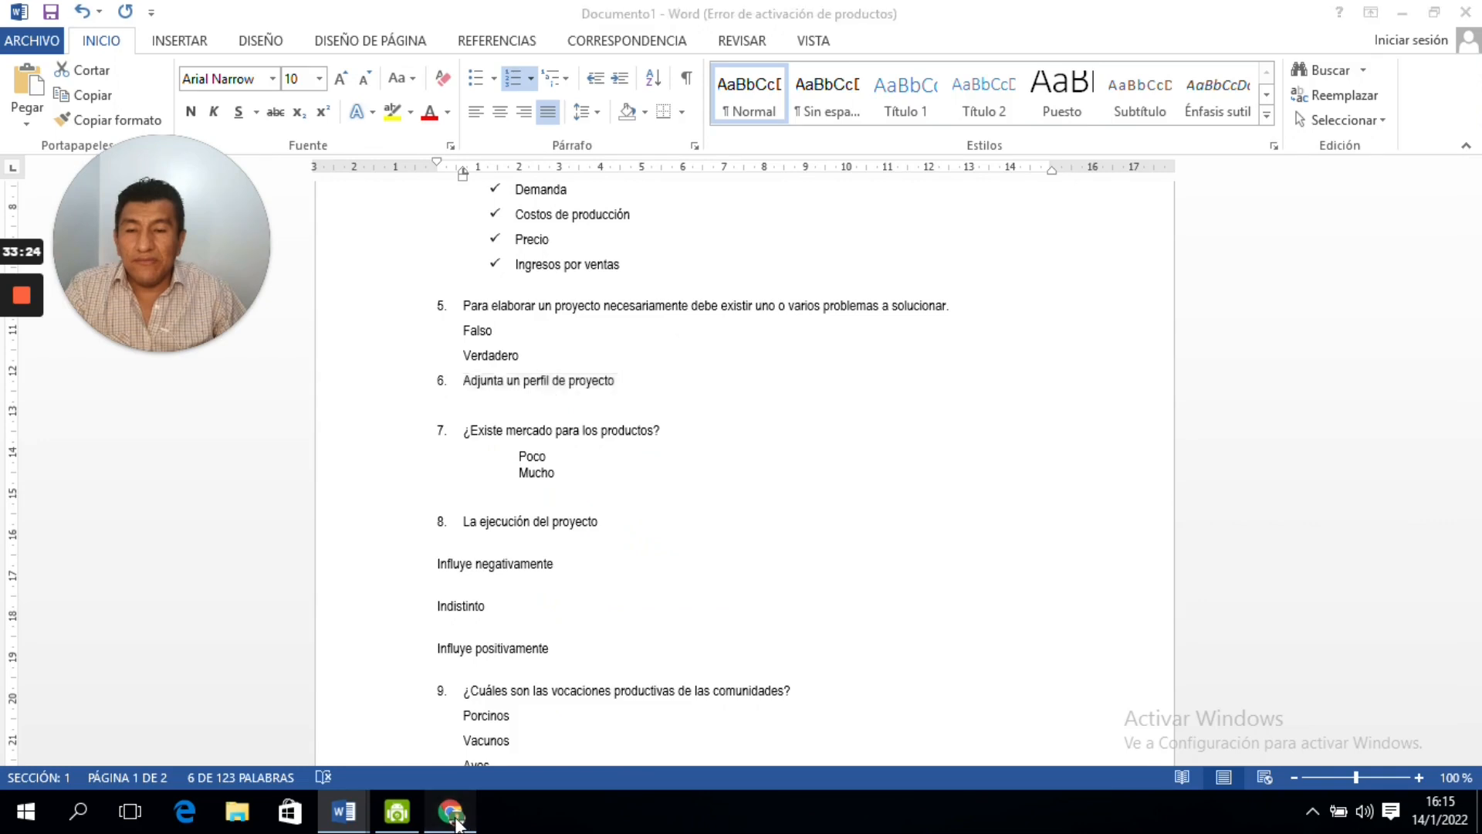
{"action": "right_click", "coordinate": [488, 398]}
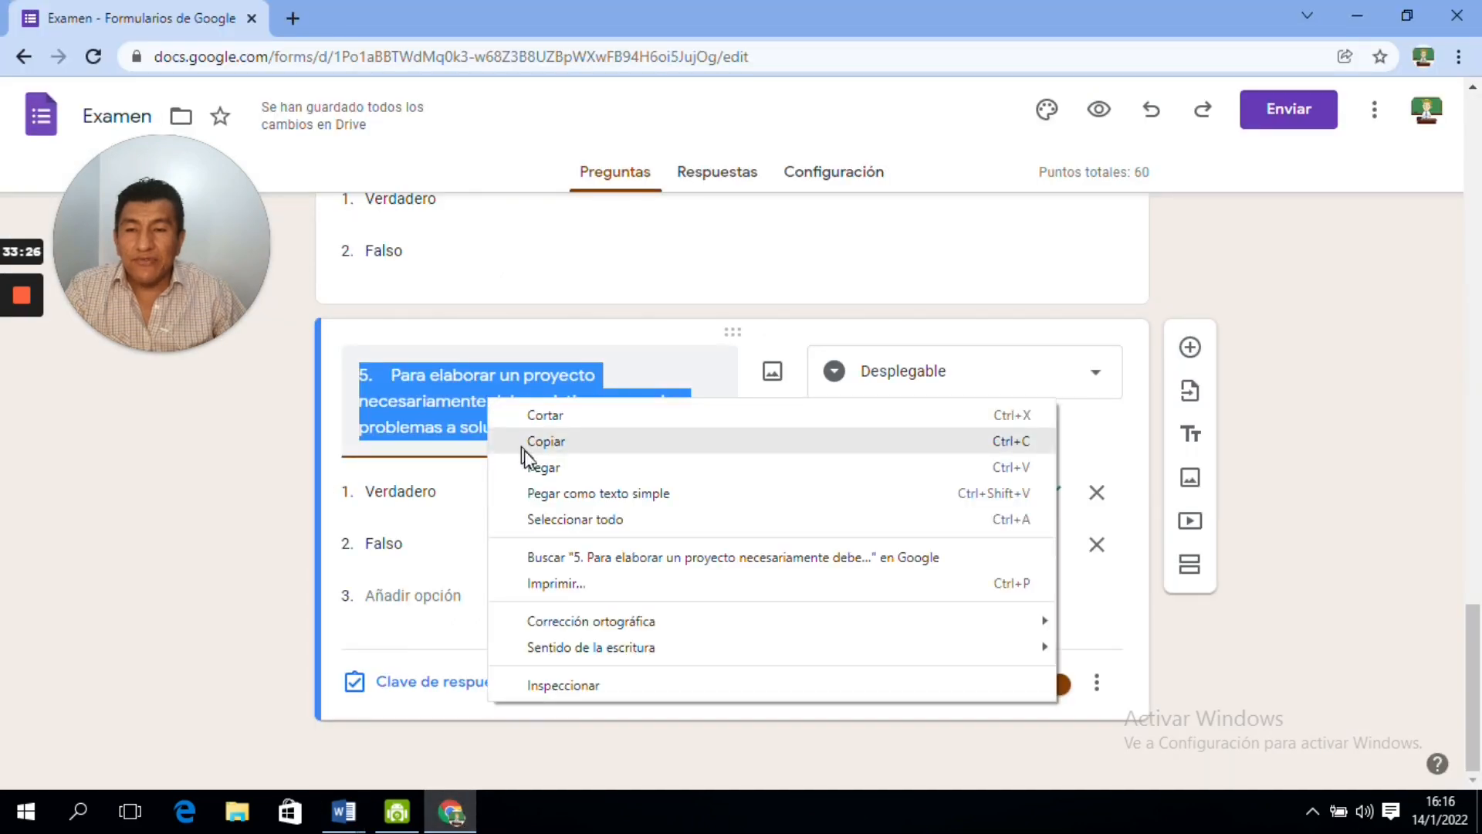
{"action": "left_click", "coordinate": [541, 467]}
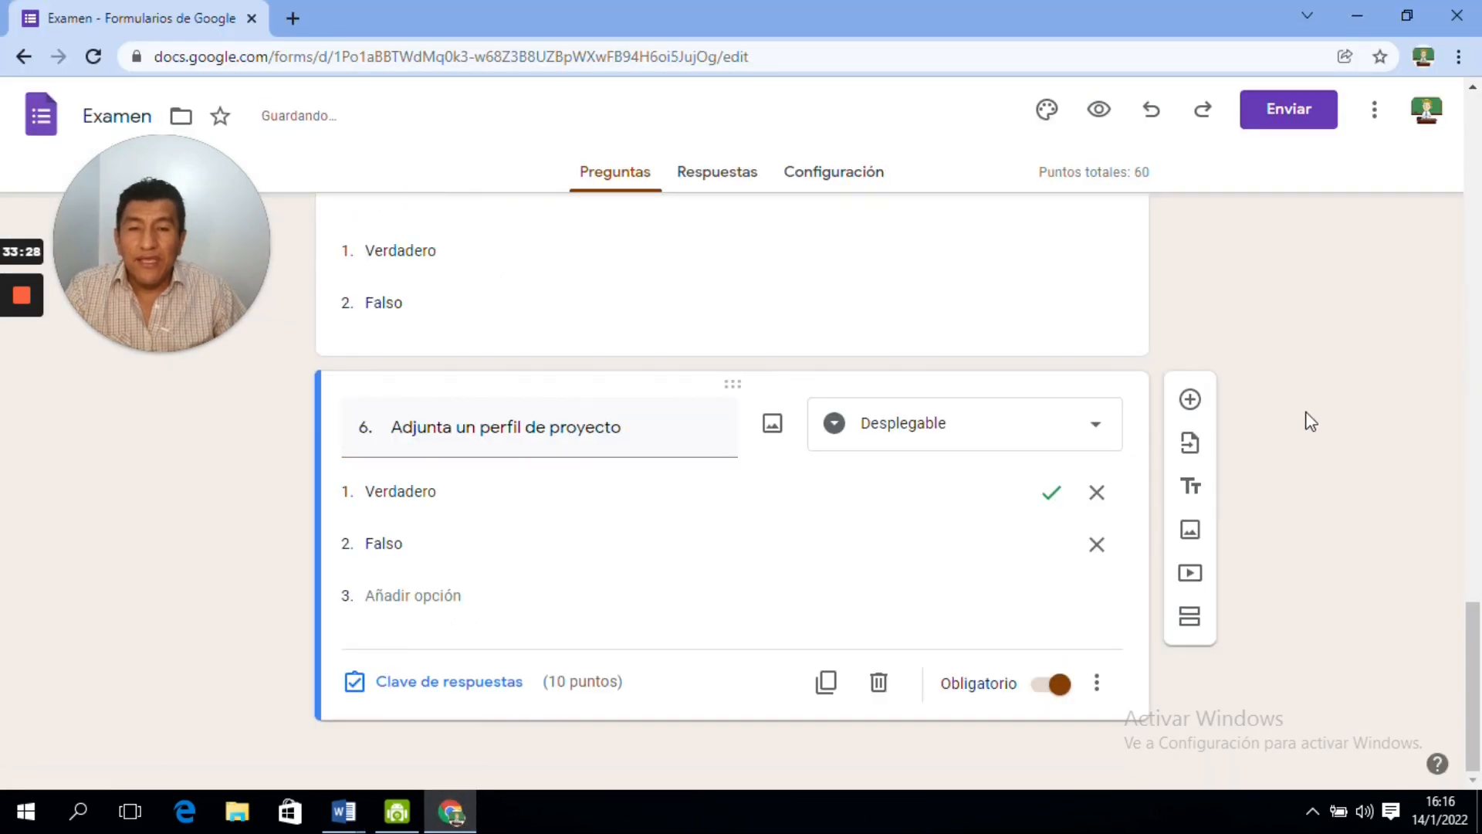
- Change question 6's type to Subir archivos and allow respondents to upload files to Drive
{"action": "left_click", "coordinate": [1097, 435]}
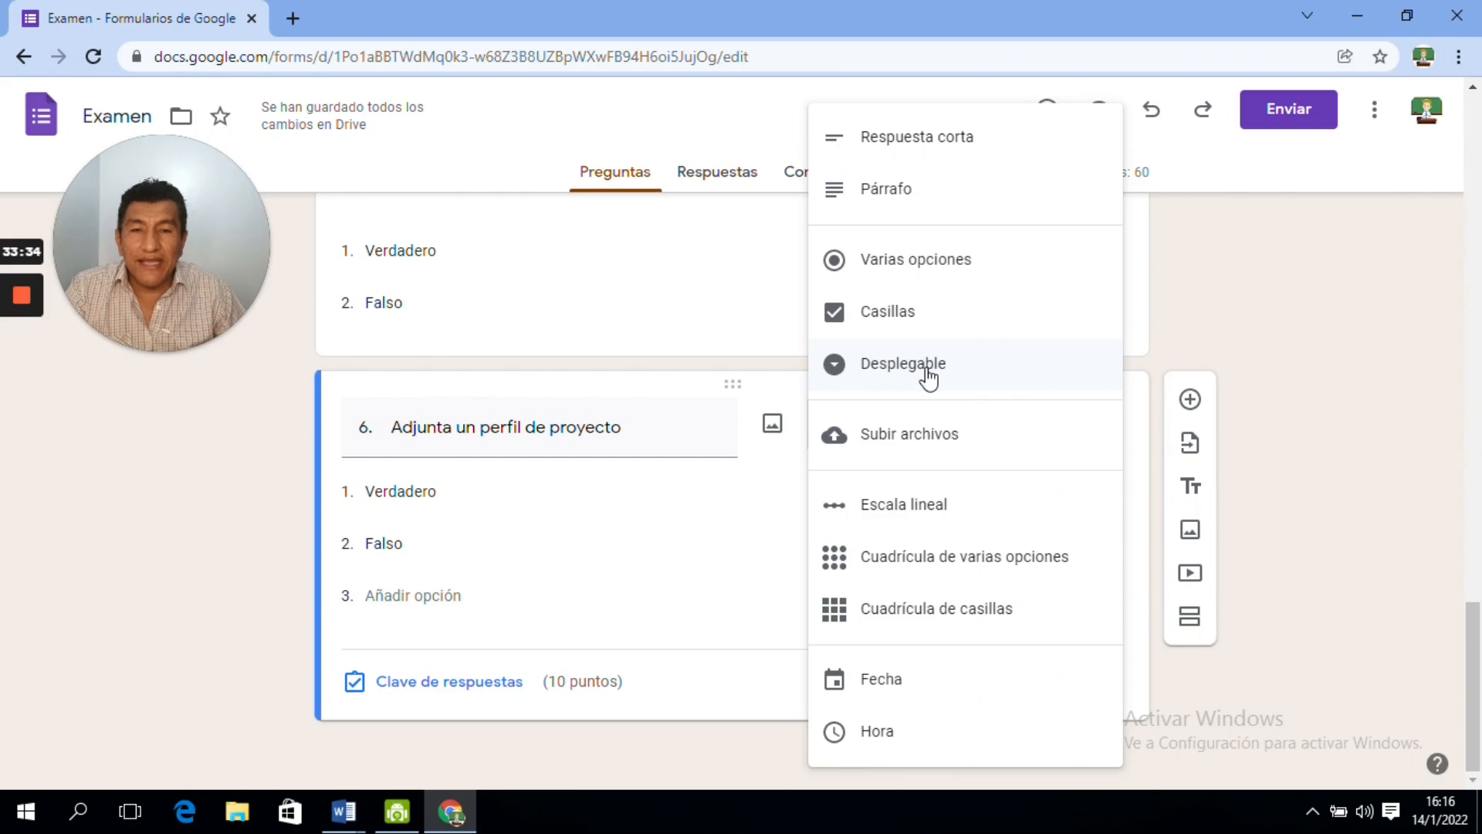
{"action": "left_click", "coordinate": [934, 435]}
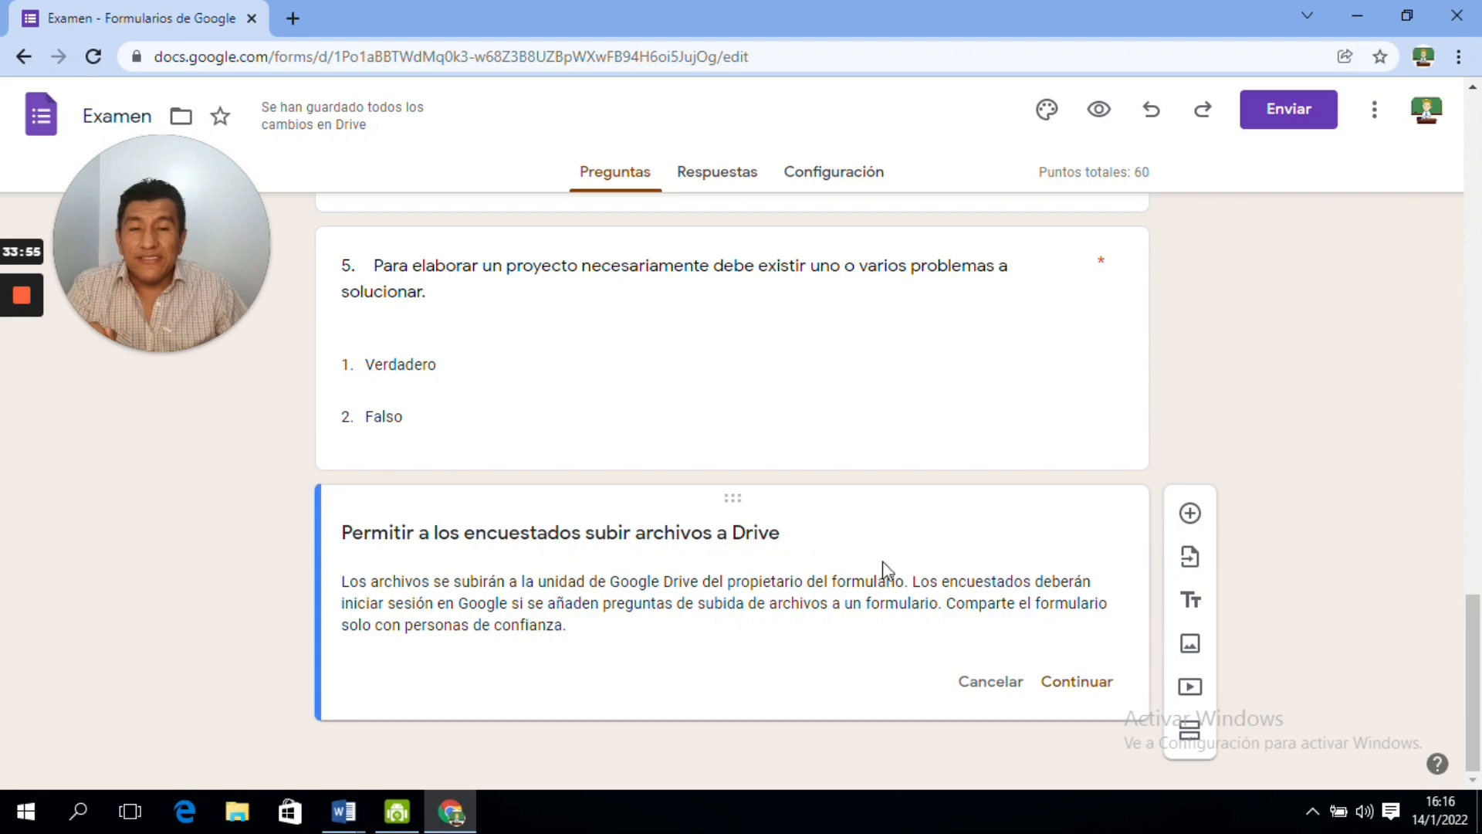
{"action": "left_click", "coordinate": [1078, 683]}
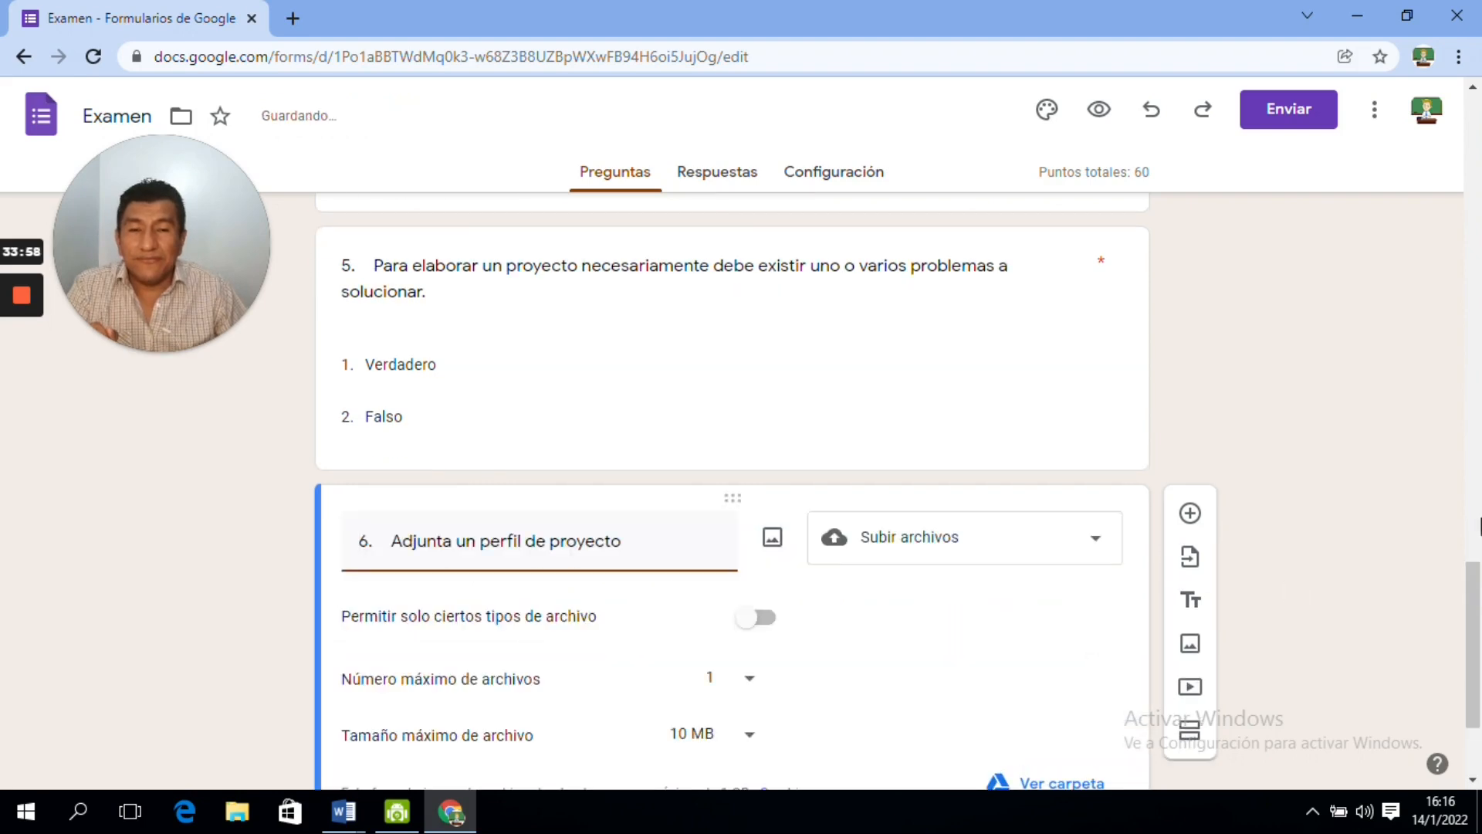
{"action": "left_click_drag", "start_coordinate": [1474, 570], "coordinate": [1478, 624]}
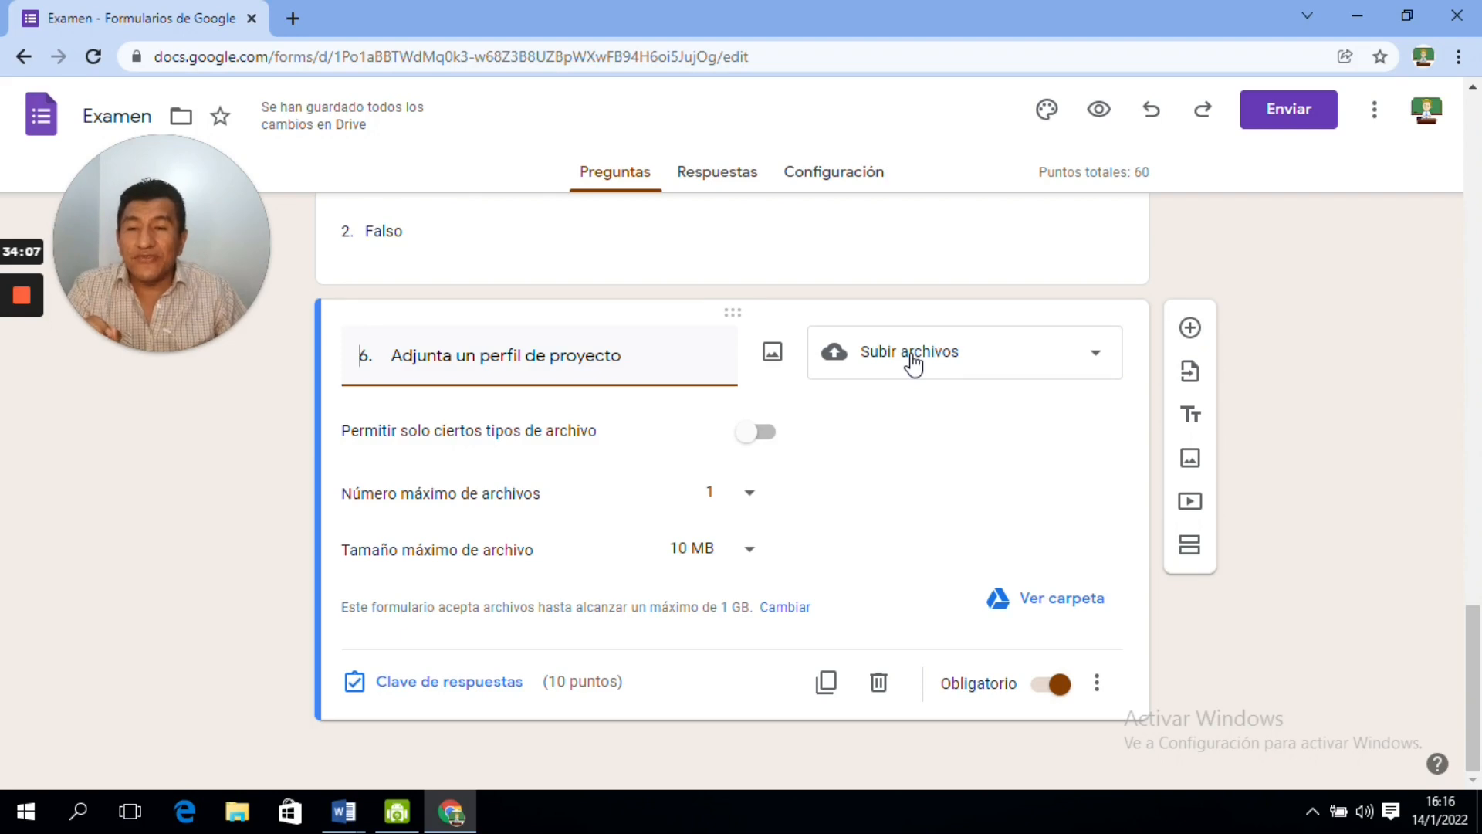
- Try restricting question 6's uploads to PDF files, and remove the restriction again
{"action": "left_click", "coordinate": [770, 443]}
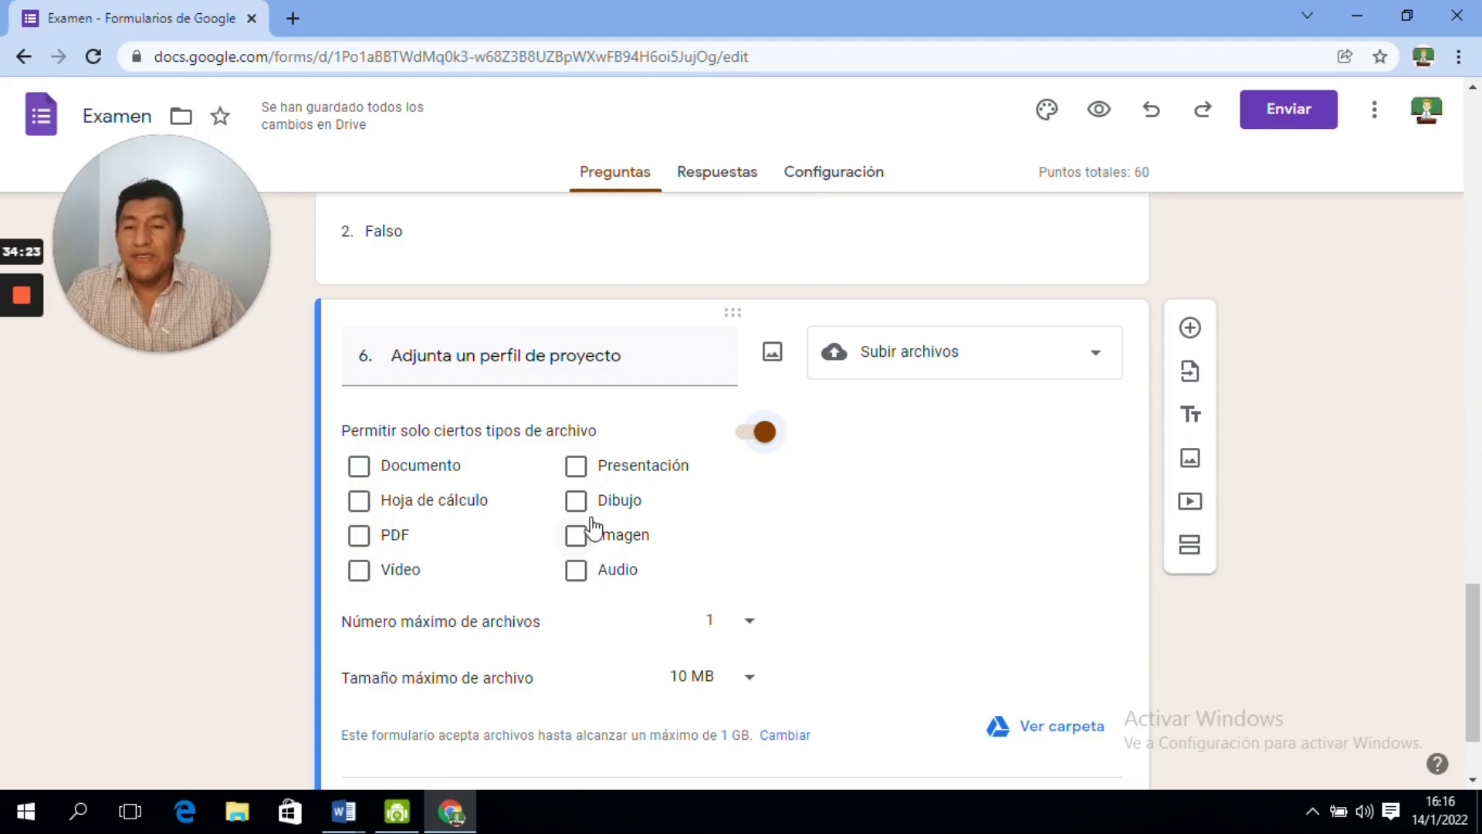
{"action": "left_click", "coordinate": [359, 537]}
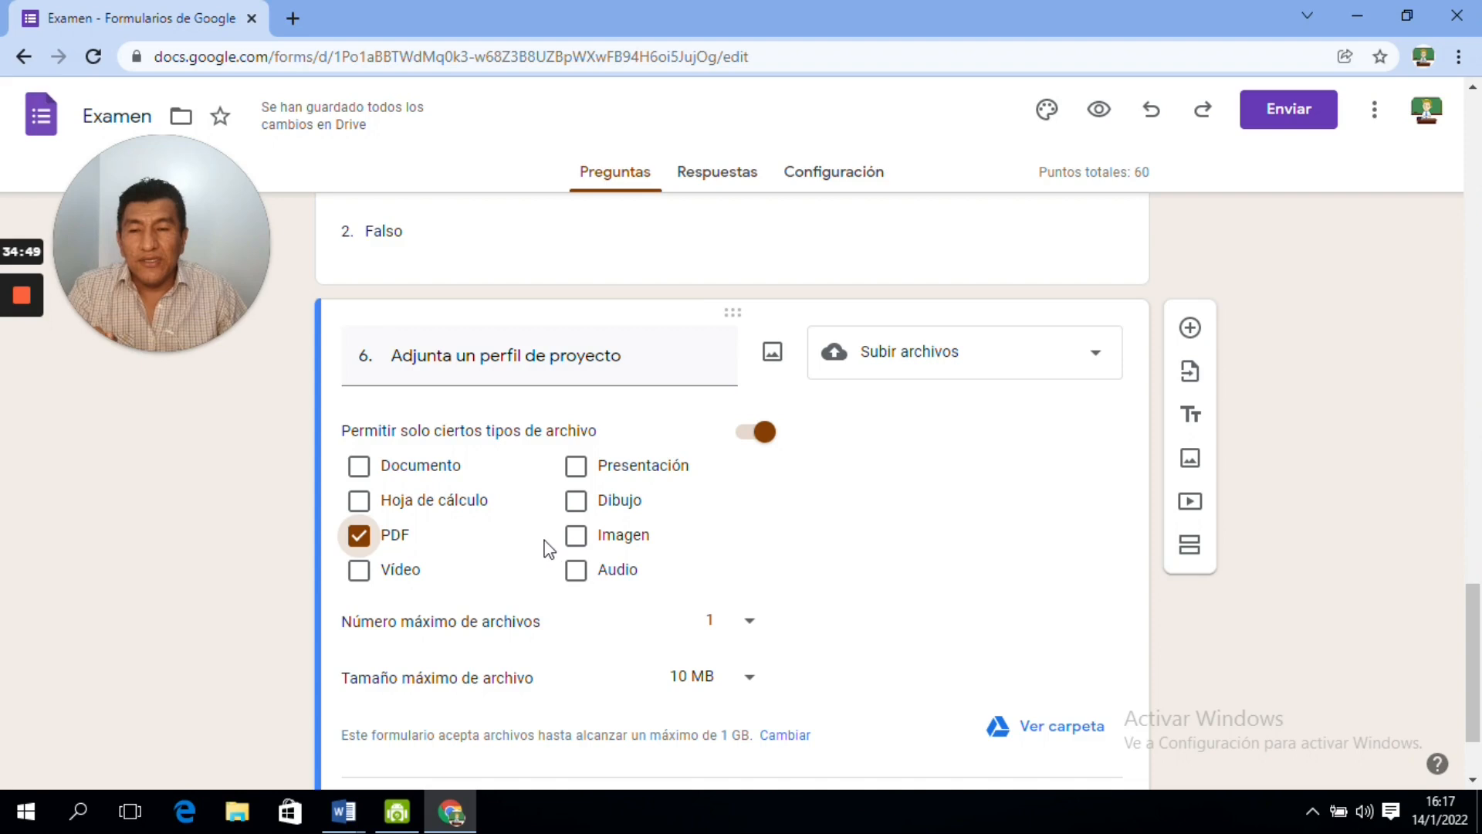
{"action": "left_click", "coordinate": [359, 535]}
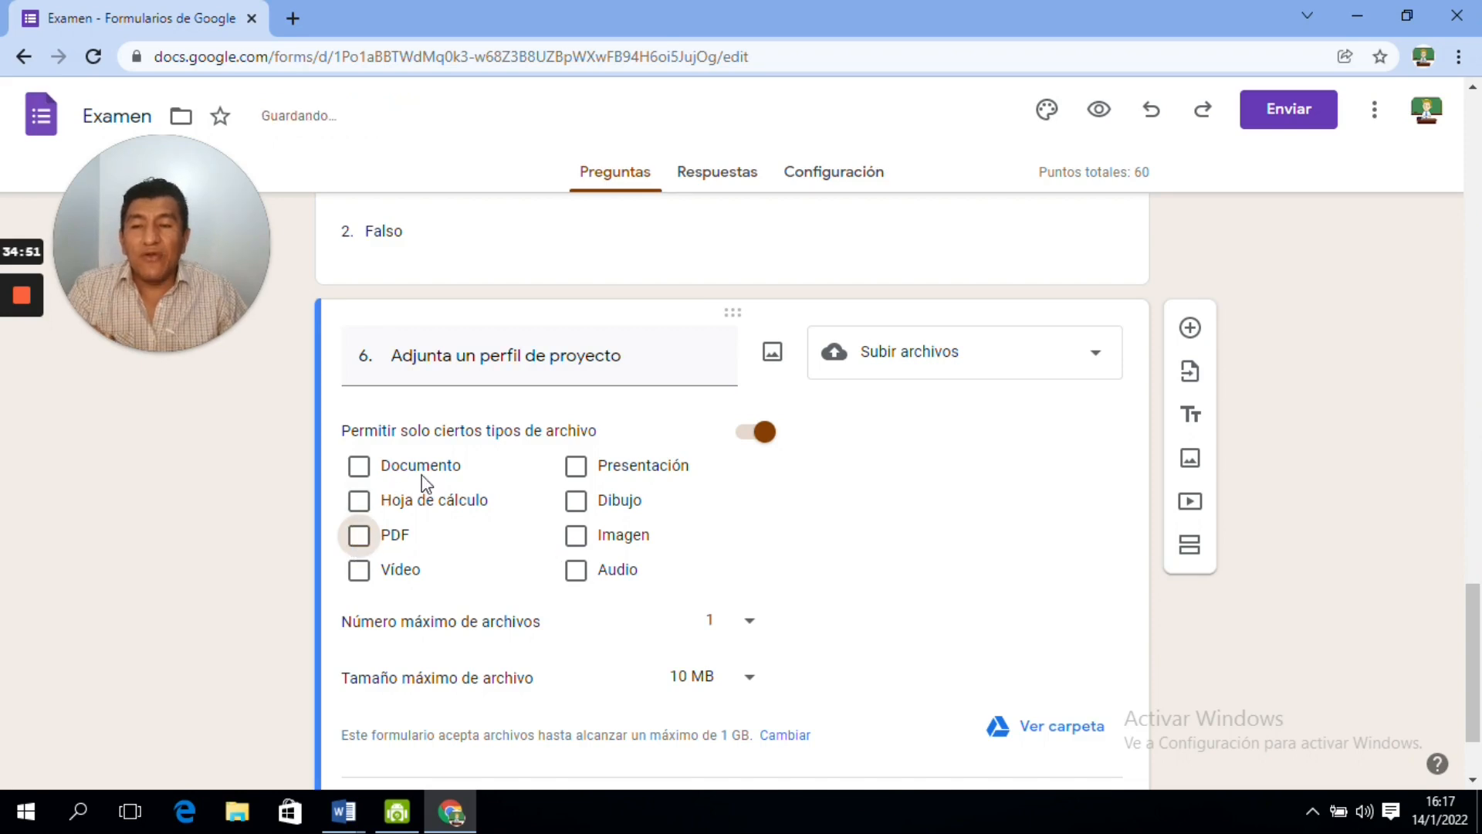
{"action": "left_click", "coordinate": [743, 441]}
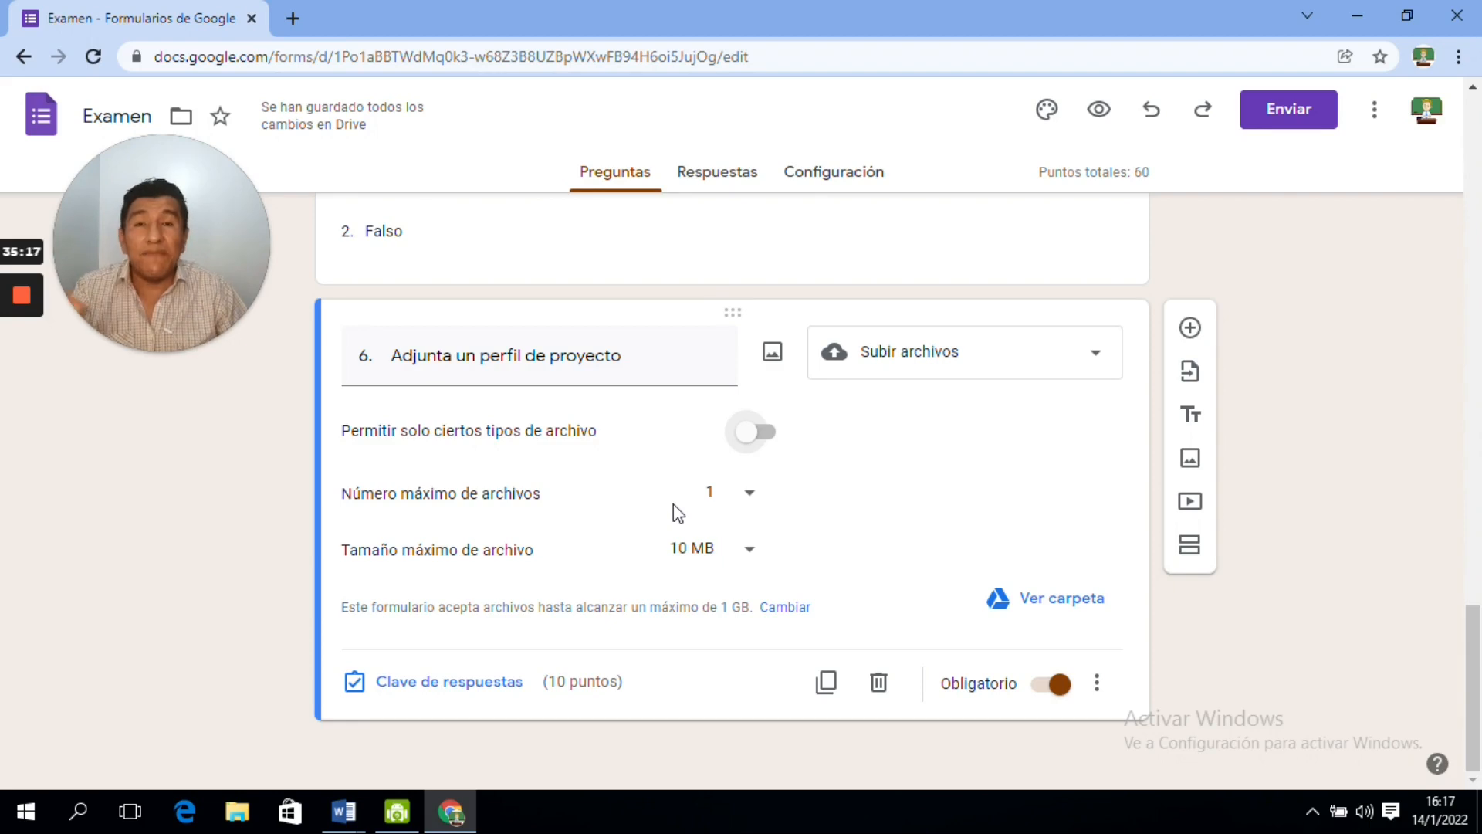
- Review question 6's options for maximum number of files and maximum file size, and its answer key points
{"action": "left_click", "coordinate": [750, 496]}
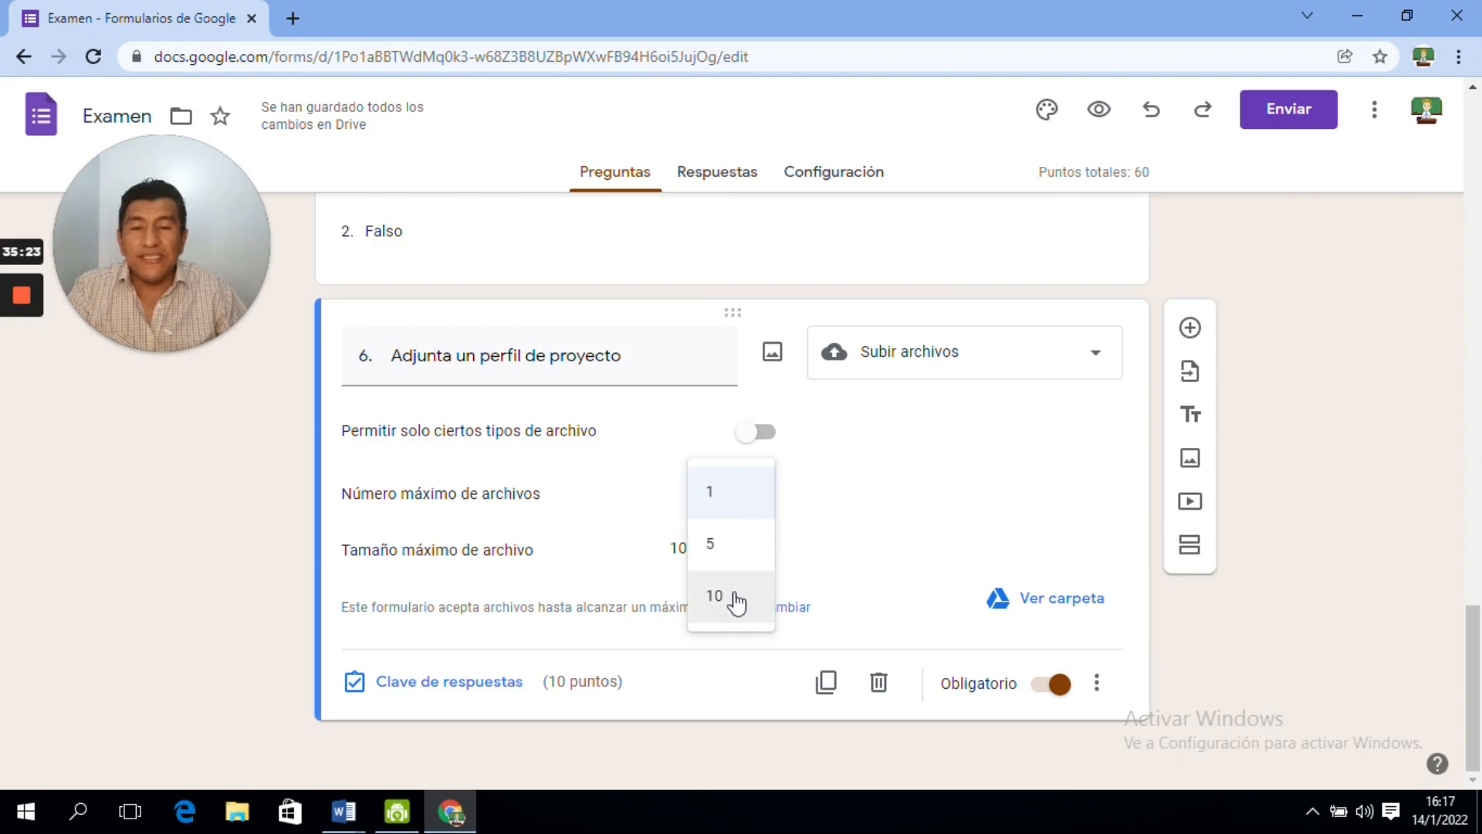
{"action": "left_click", "coordinate": [840, 505]}
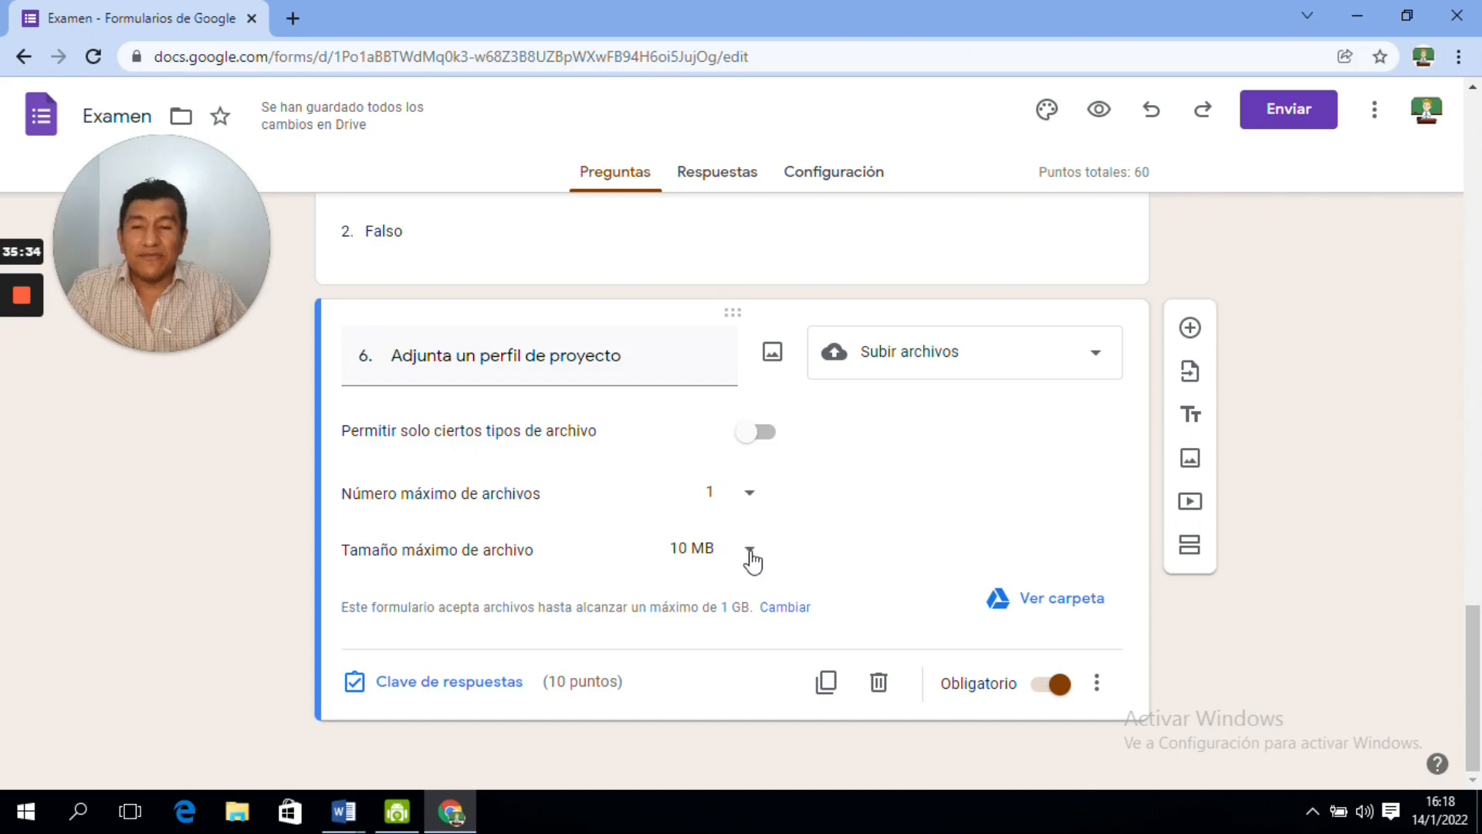
{"action": "left_click", "coordinate": [747, 550]}
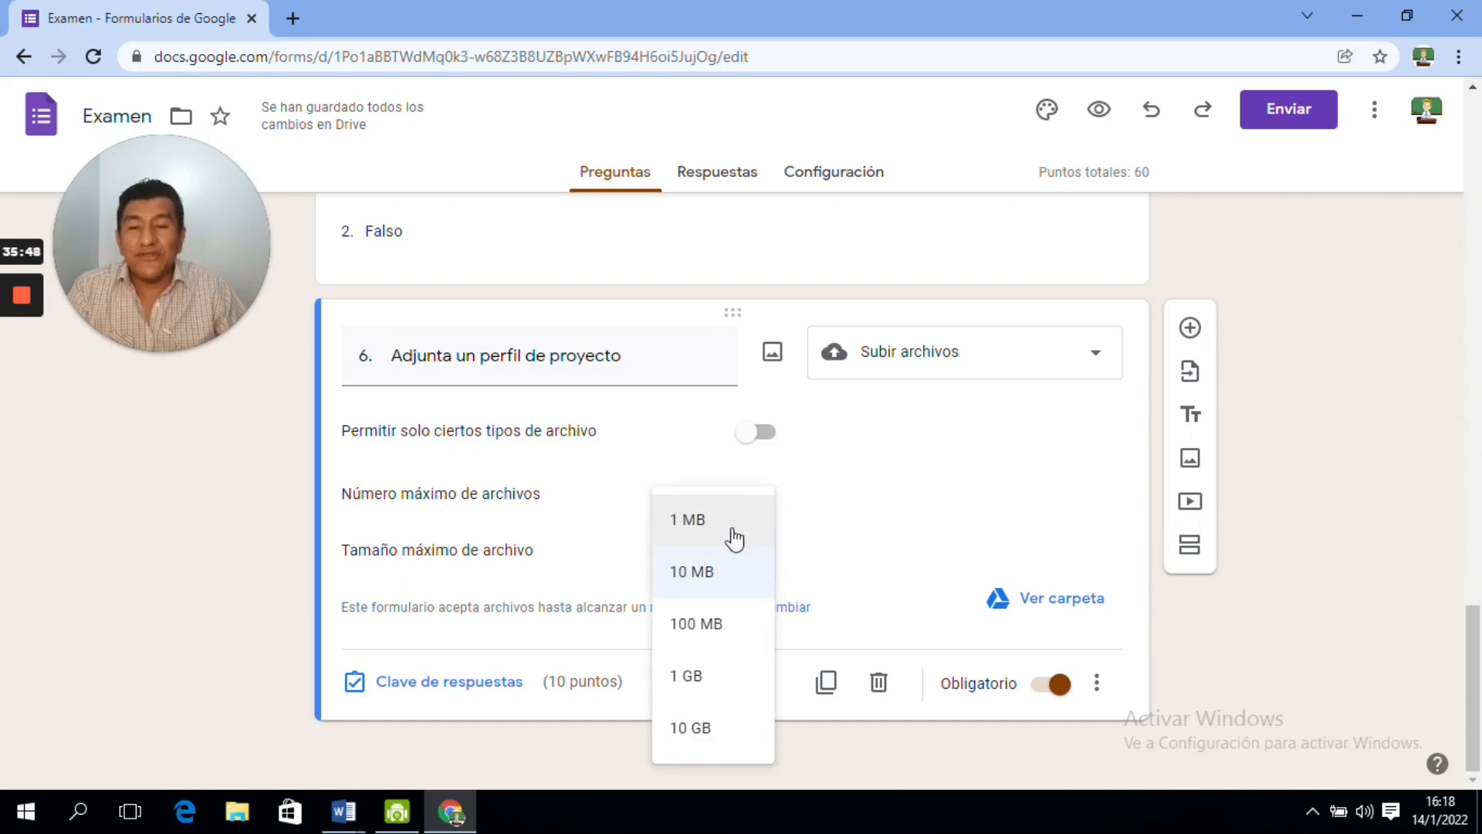
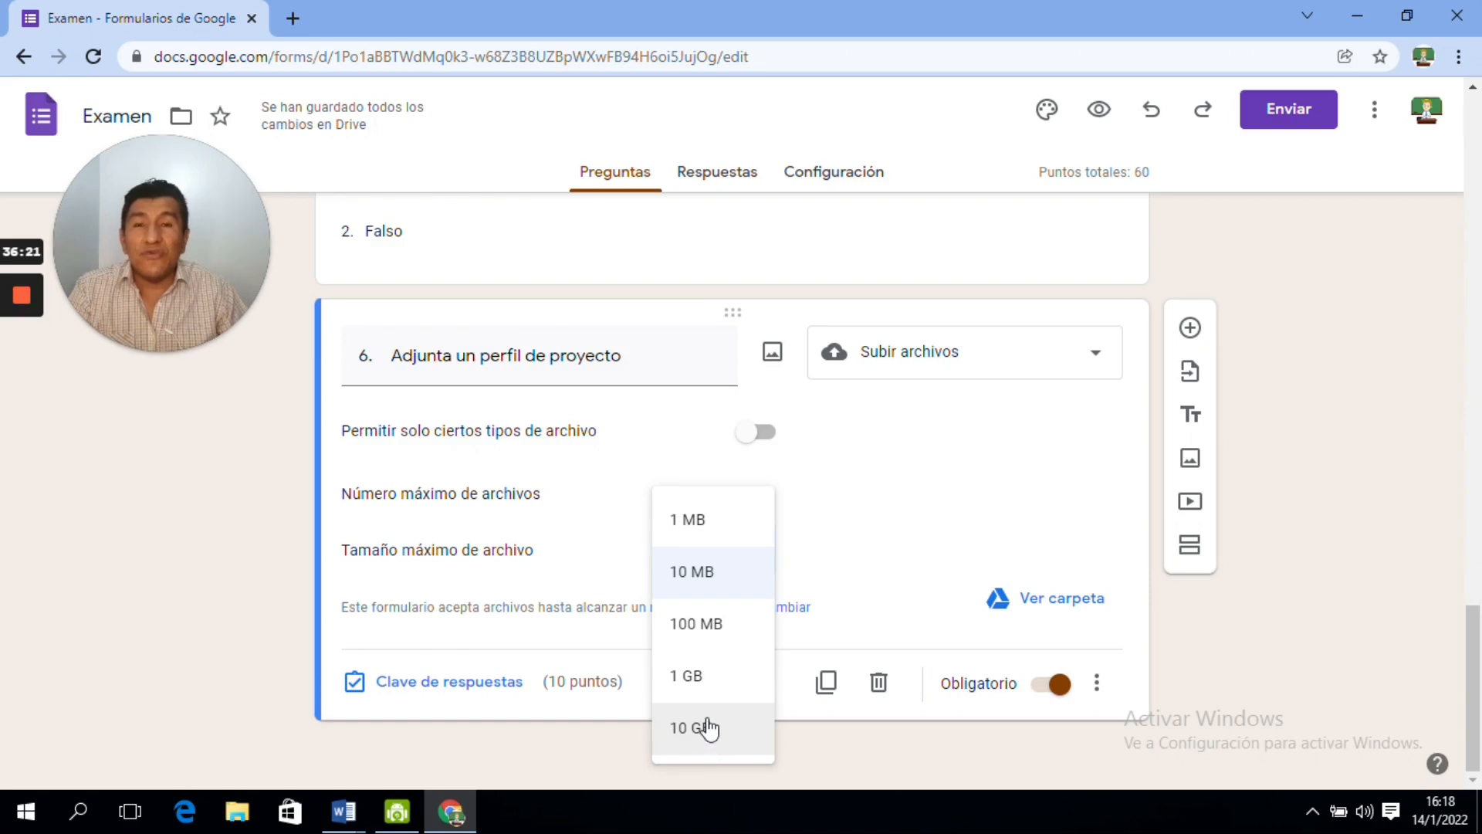
{"action": "left_click", "coordinate": [824, 484]}
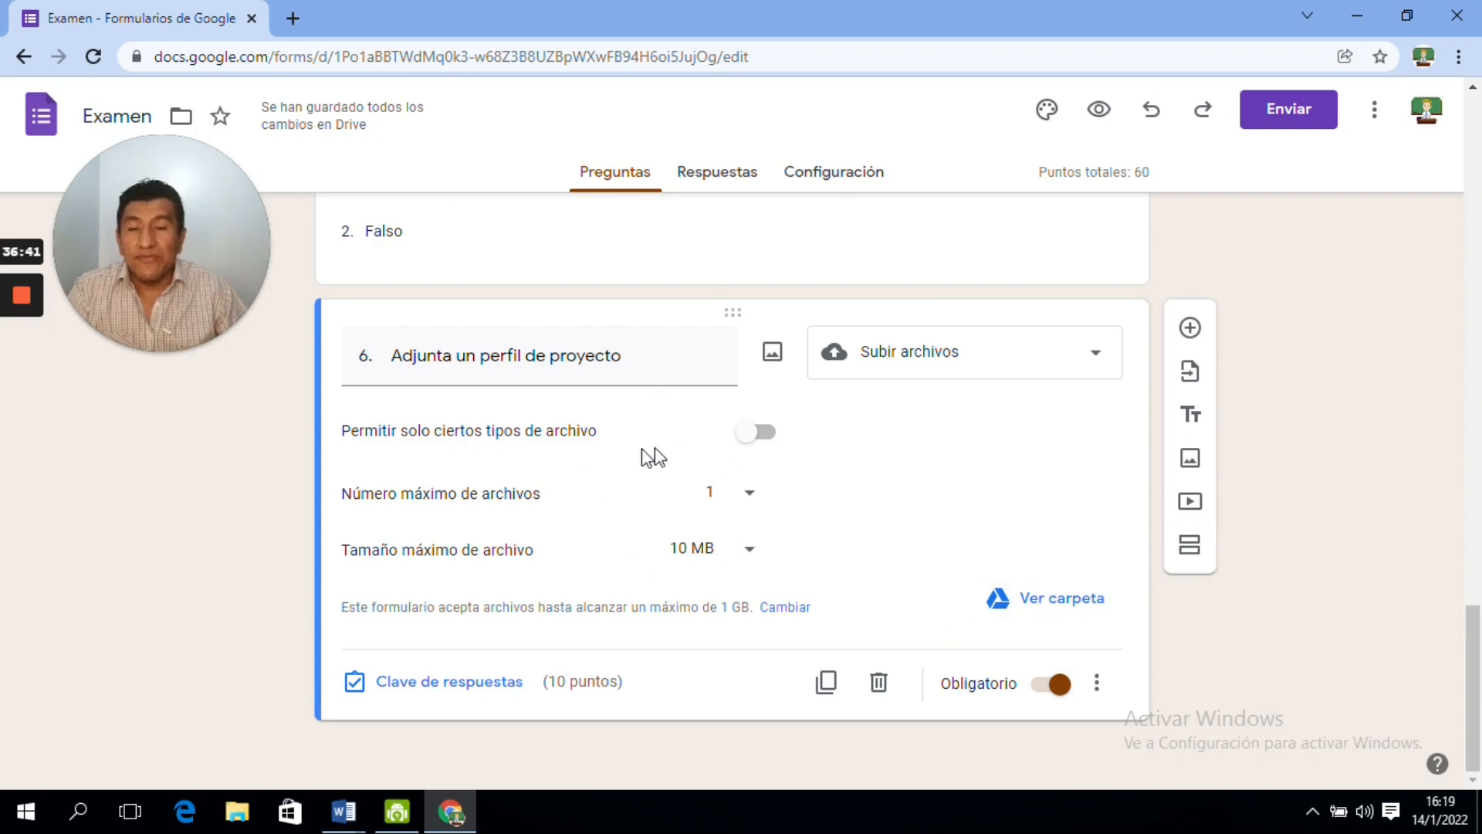
{"action": "left_click", "coordinate": [474, 686]}
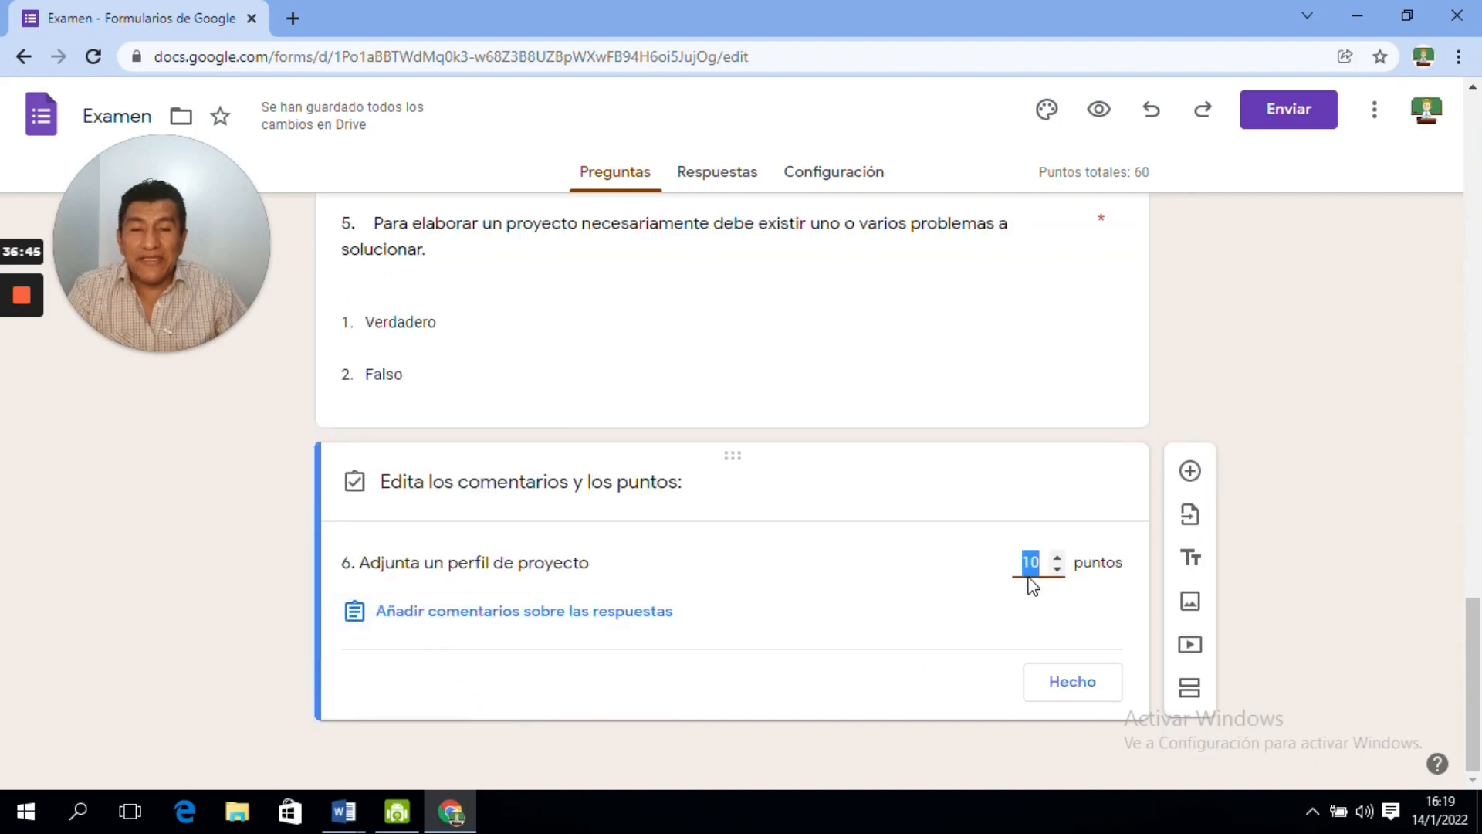
{"action": "left_click", "coordinate": [1067, 691]}
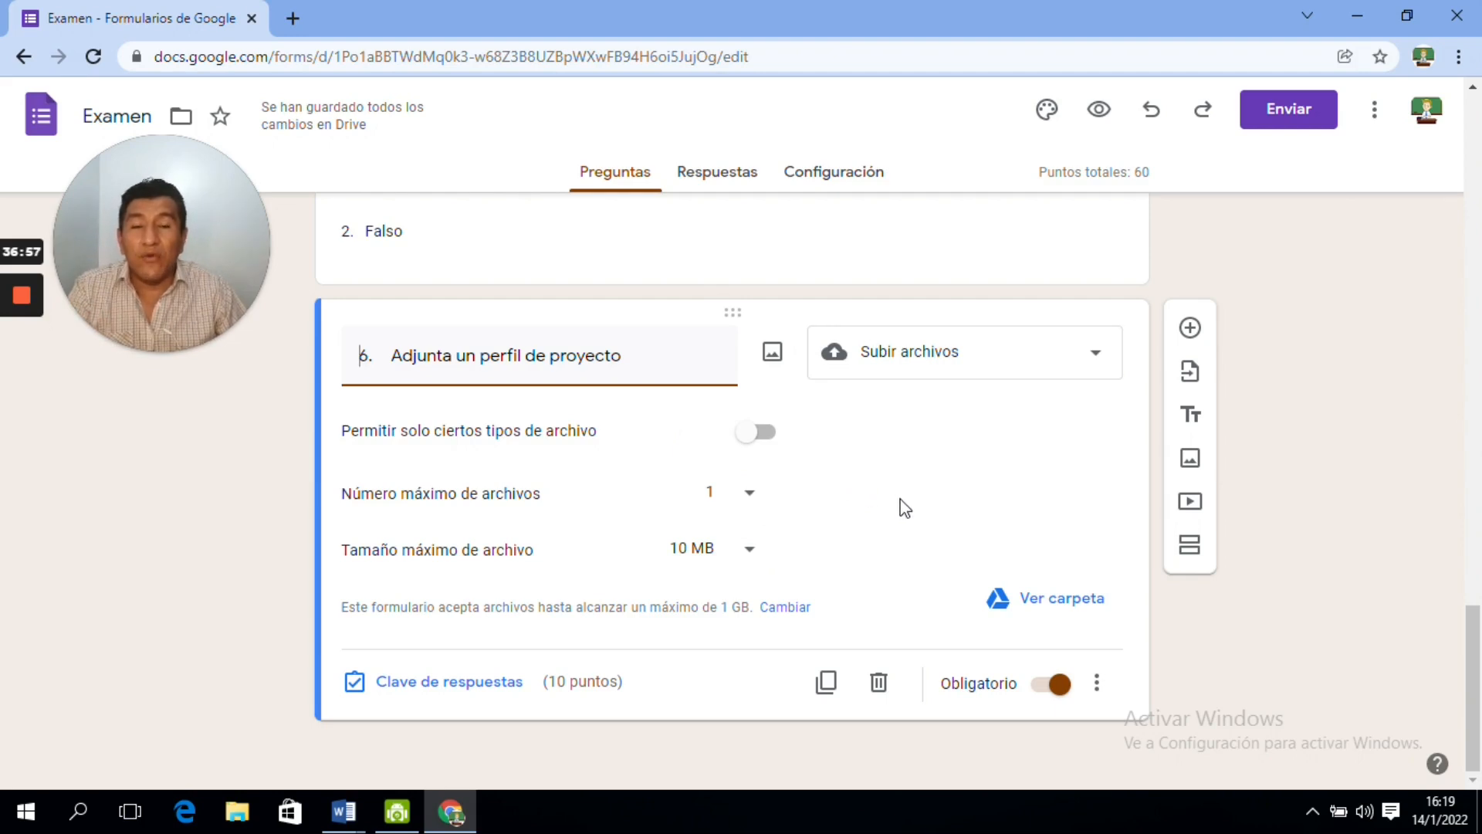
- Duplicate question 6 and replace the copy's title with "7. ¿Existe mercado para los productos?", copied from the Word document Documento1
{"action": "left_click", "coordinate": [827, 687]}
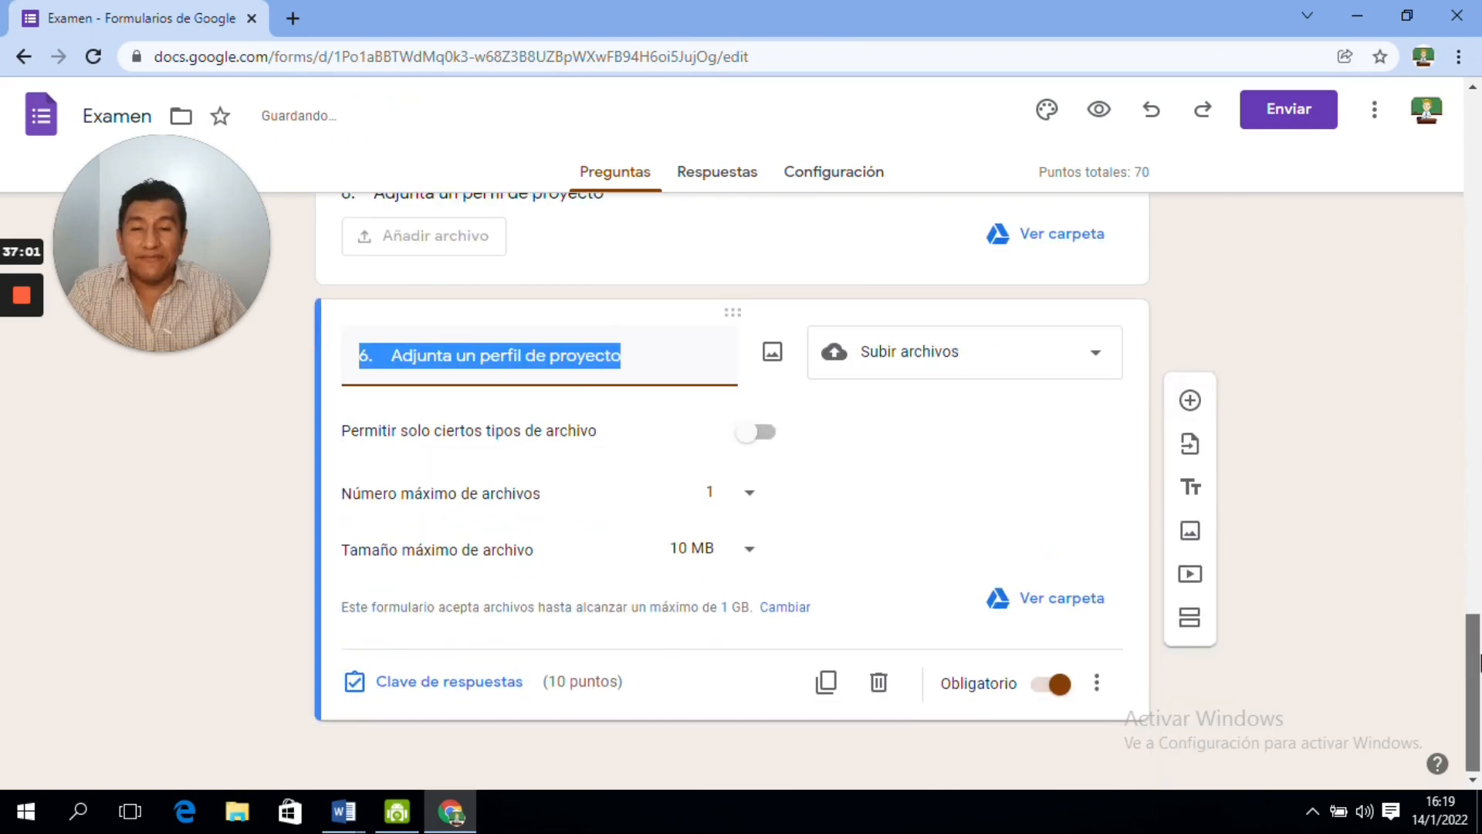
{"action": "left_click", "coordinate": [344, 811]}
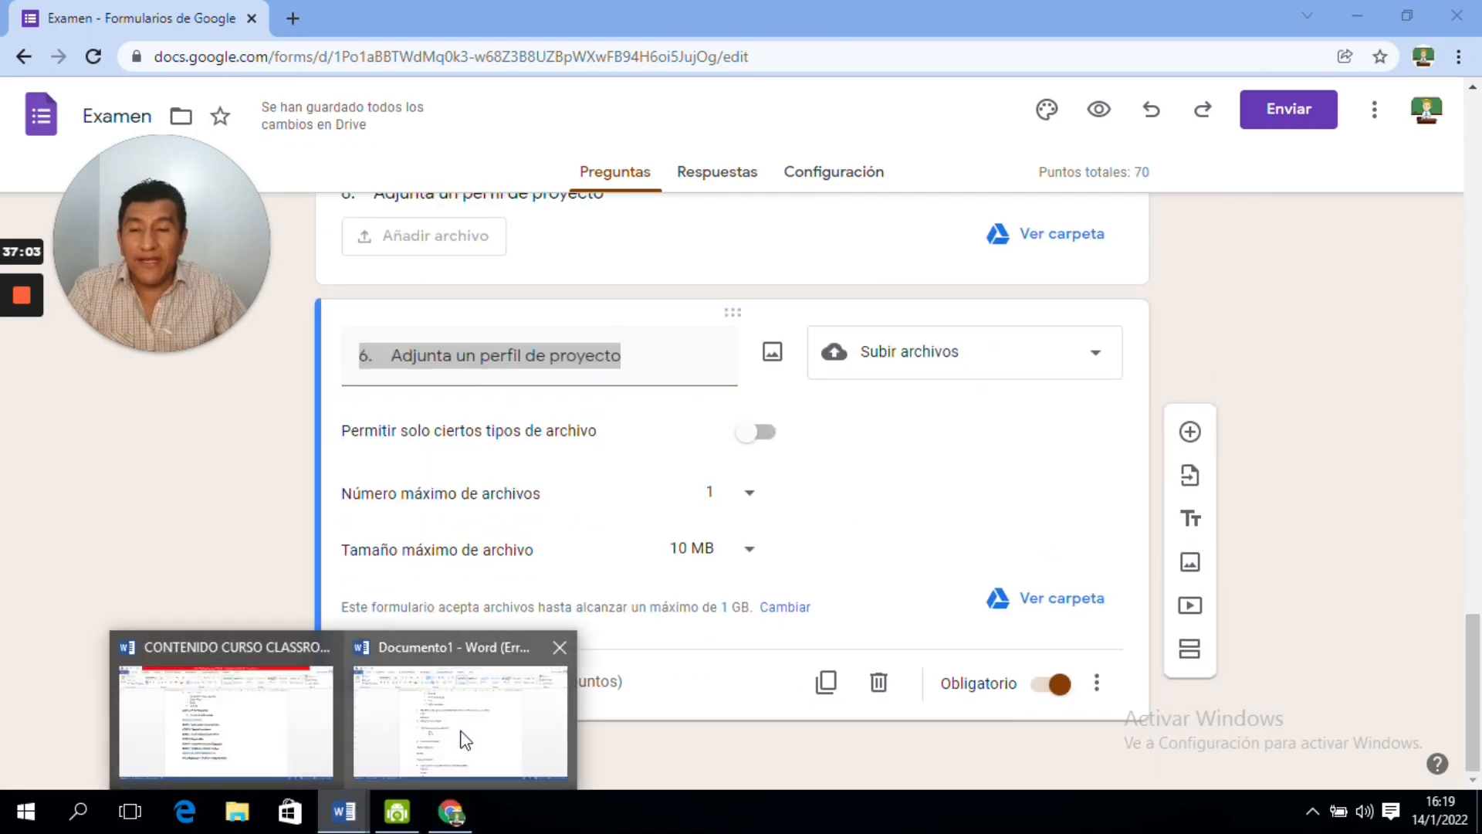
{"action": "left_click", "coordinate": [460, 744]}
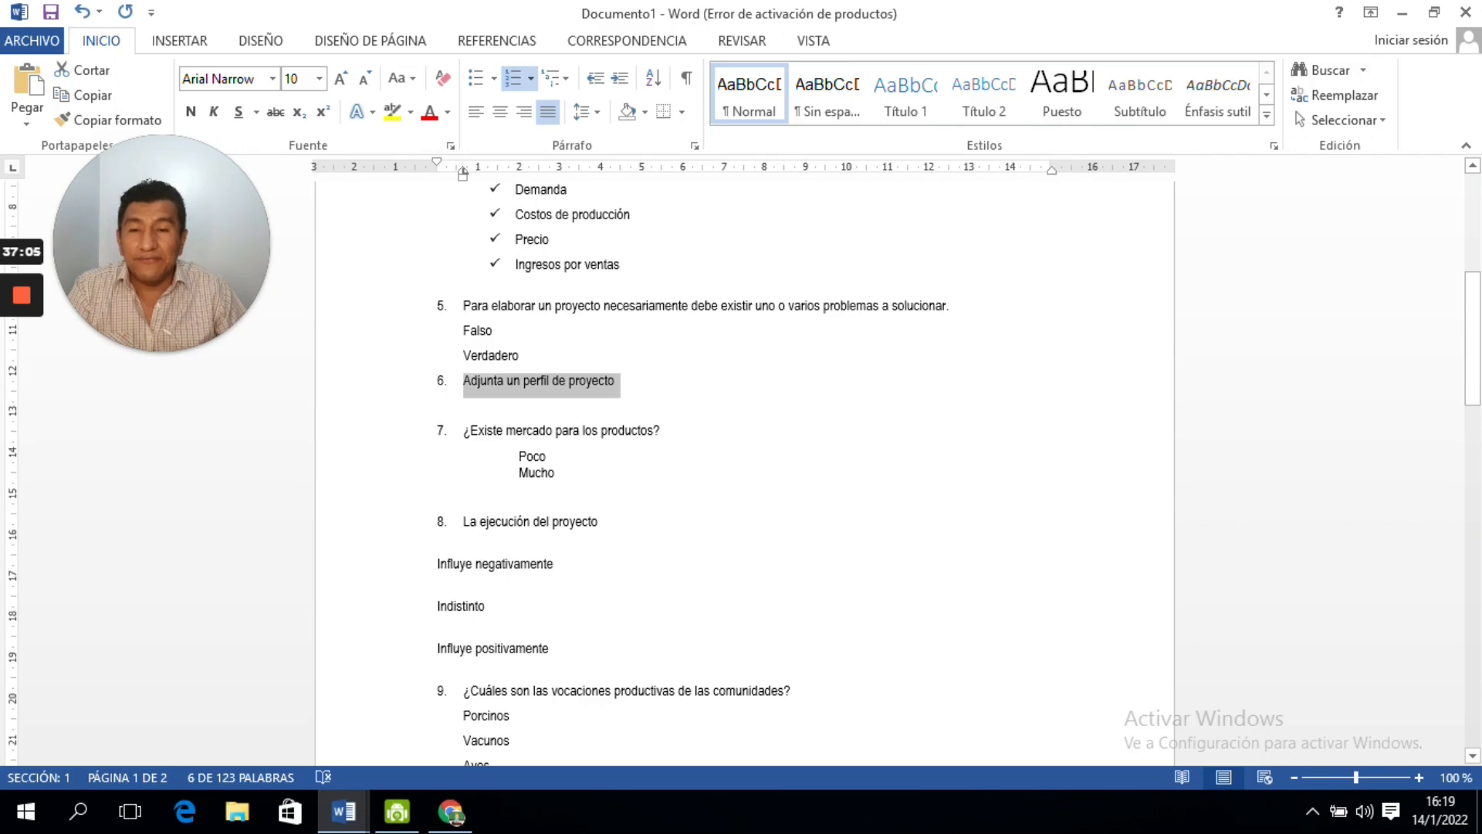
{"action": "left_click_drag", "start_coordinate": [664, 430], "coordinate": [464, 431]}
{"action": "right_click", "coordinate": [506, 456]}
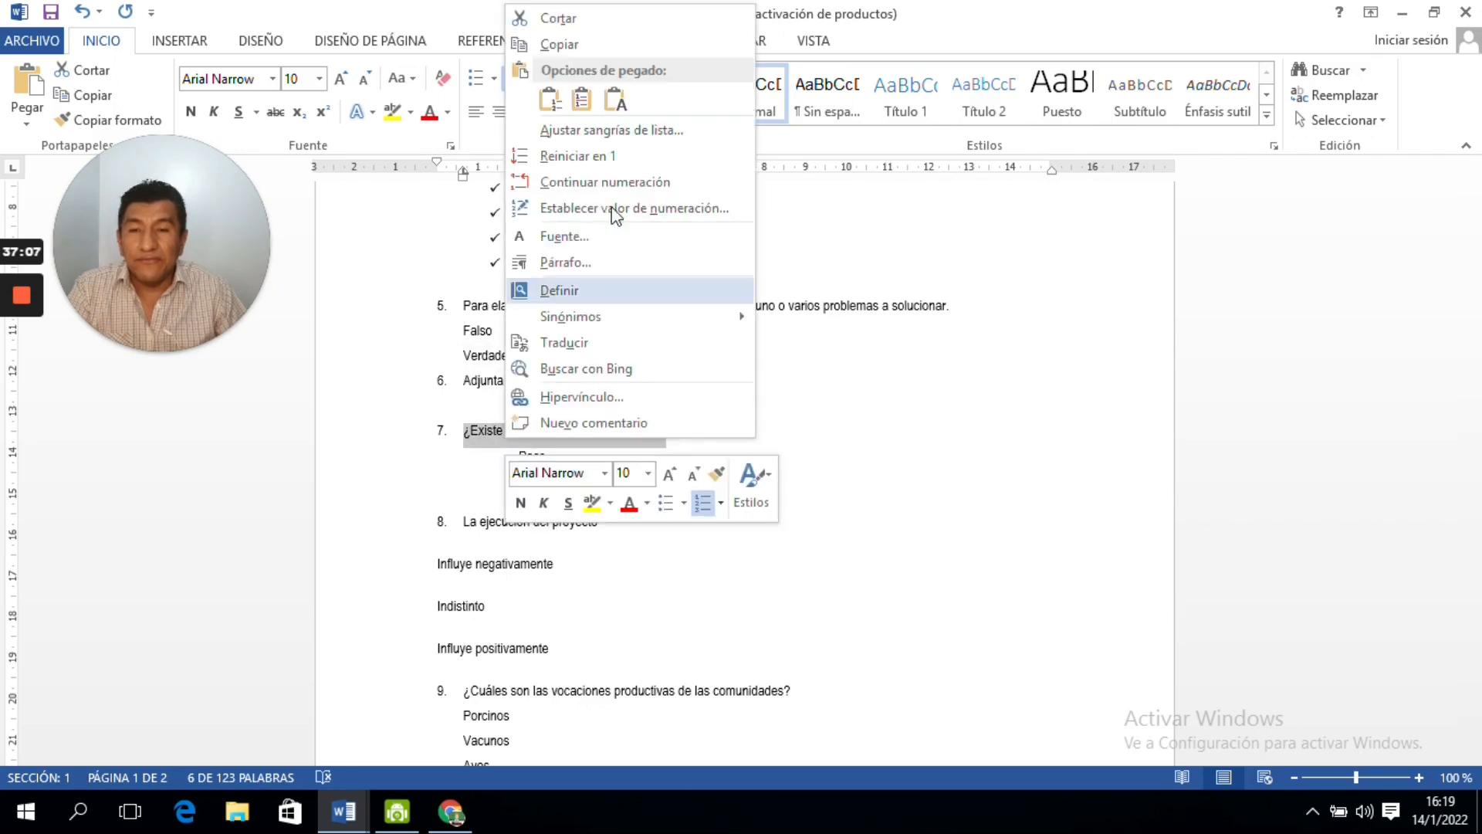
{"action": "left_click", "coordinate": [606, 46]}
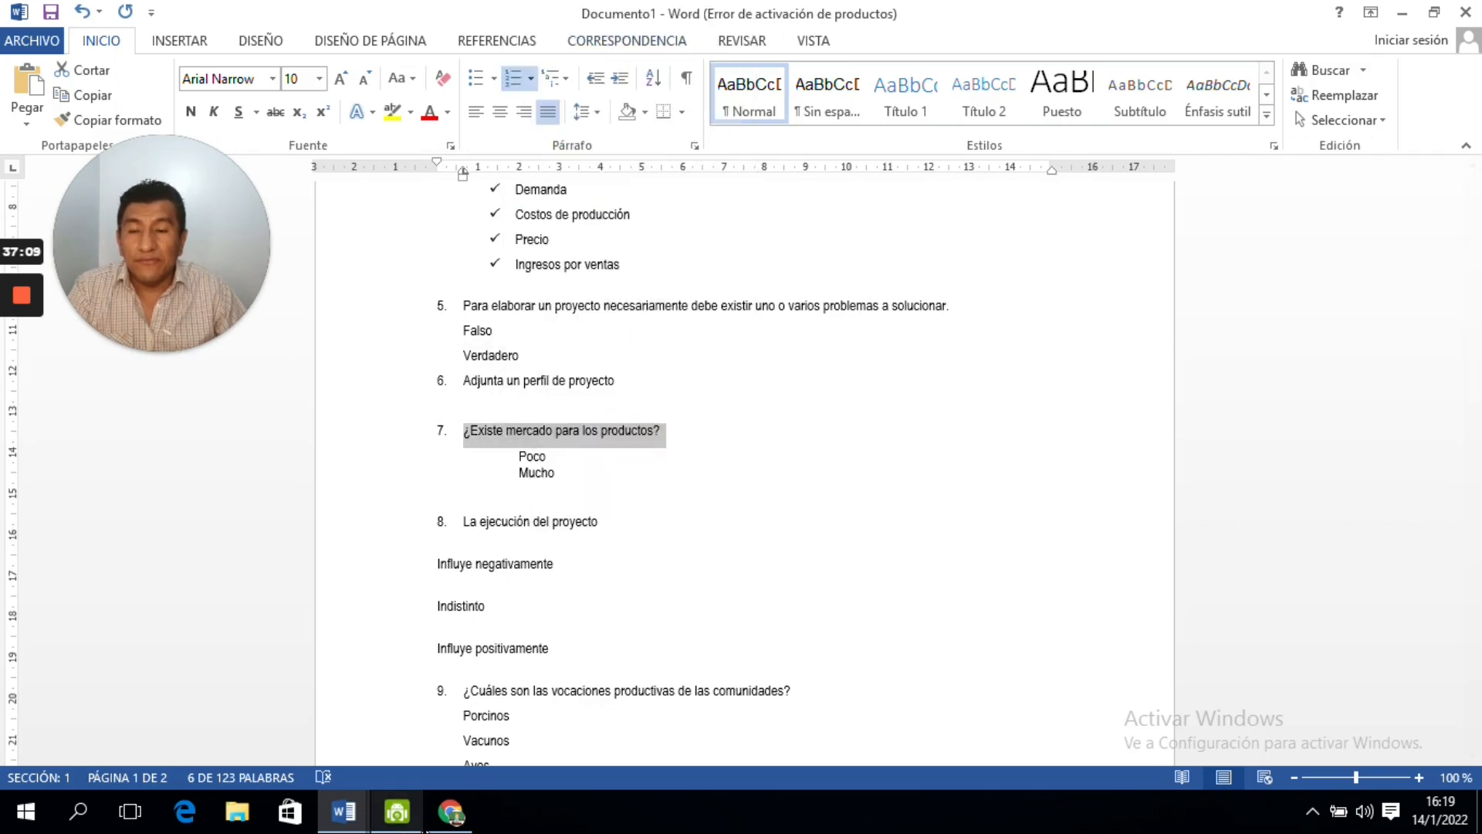
{"action": "left_click", "coordinate": [451, 811]}
{"action": "right_click", "coordinate": [541, 369]}
{"action": "left_click", "coordinate": [568, 430]}
{"action": "left_click", "coordinate": [872, 422]}
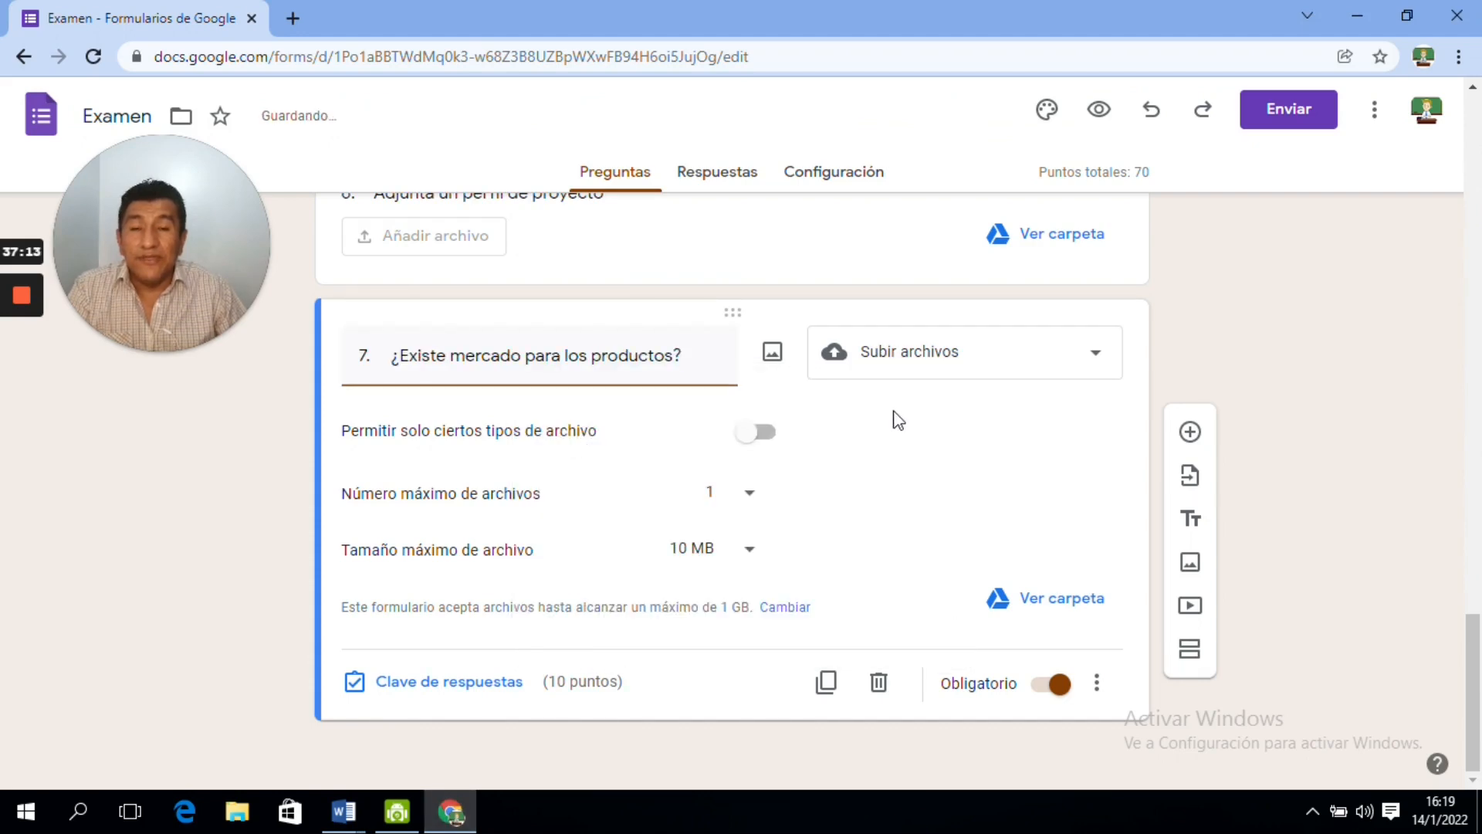
- Change question 7's type to Escala lineal
{"action": "left_click", "coordinate": [1085, 349]}
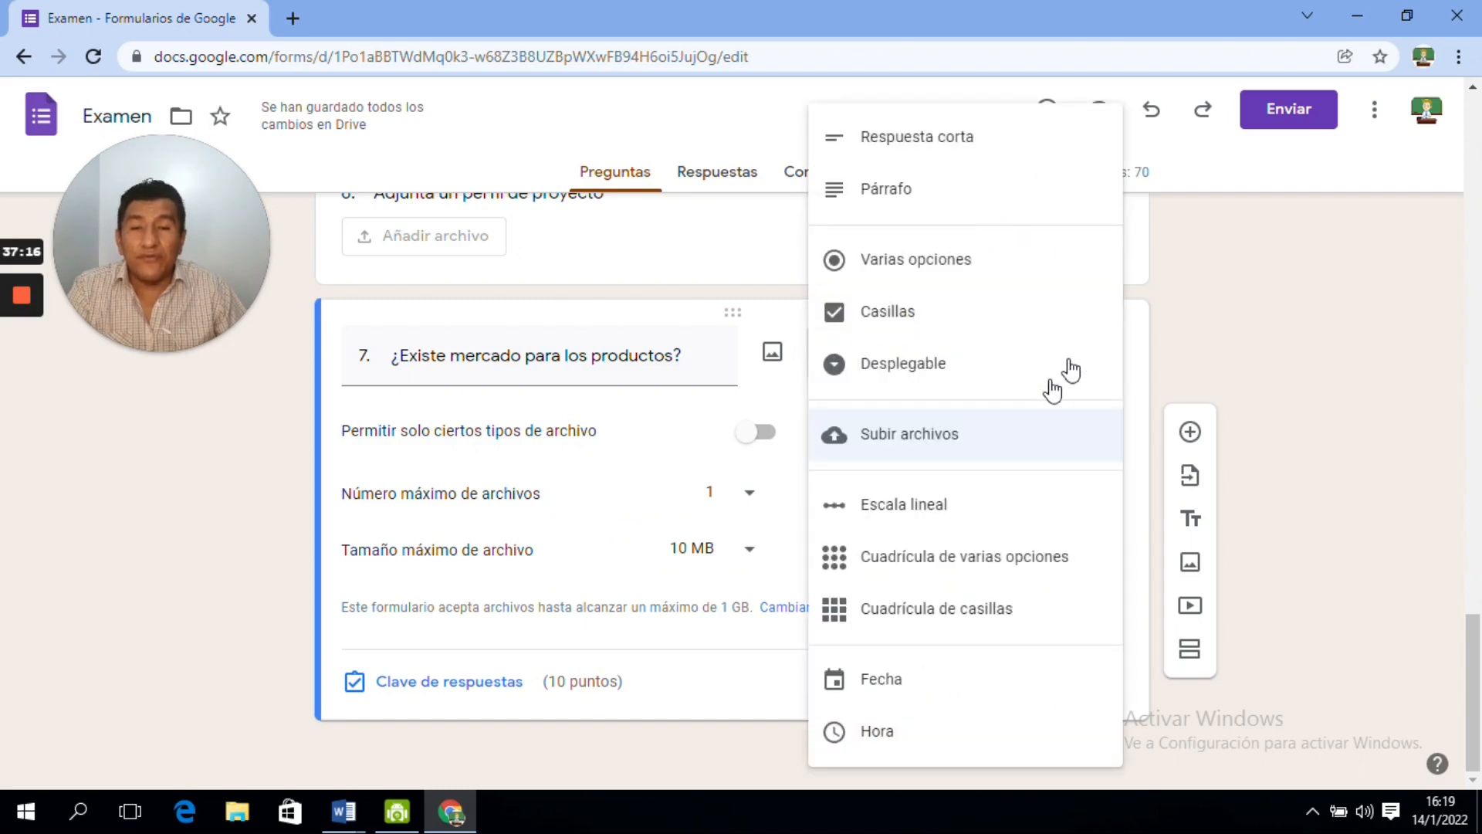
{"action": "left_click", "coordinate": [964, 511]}
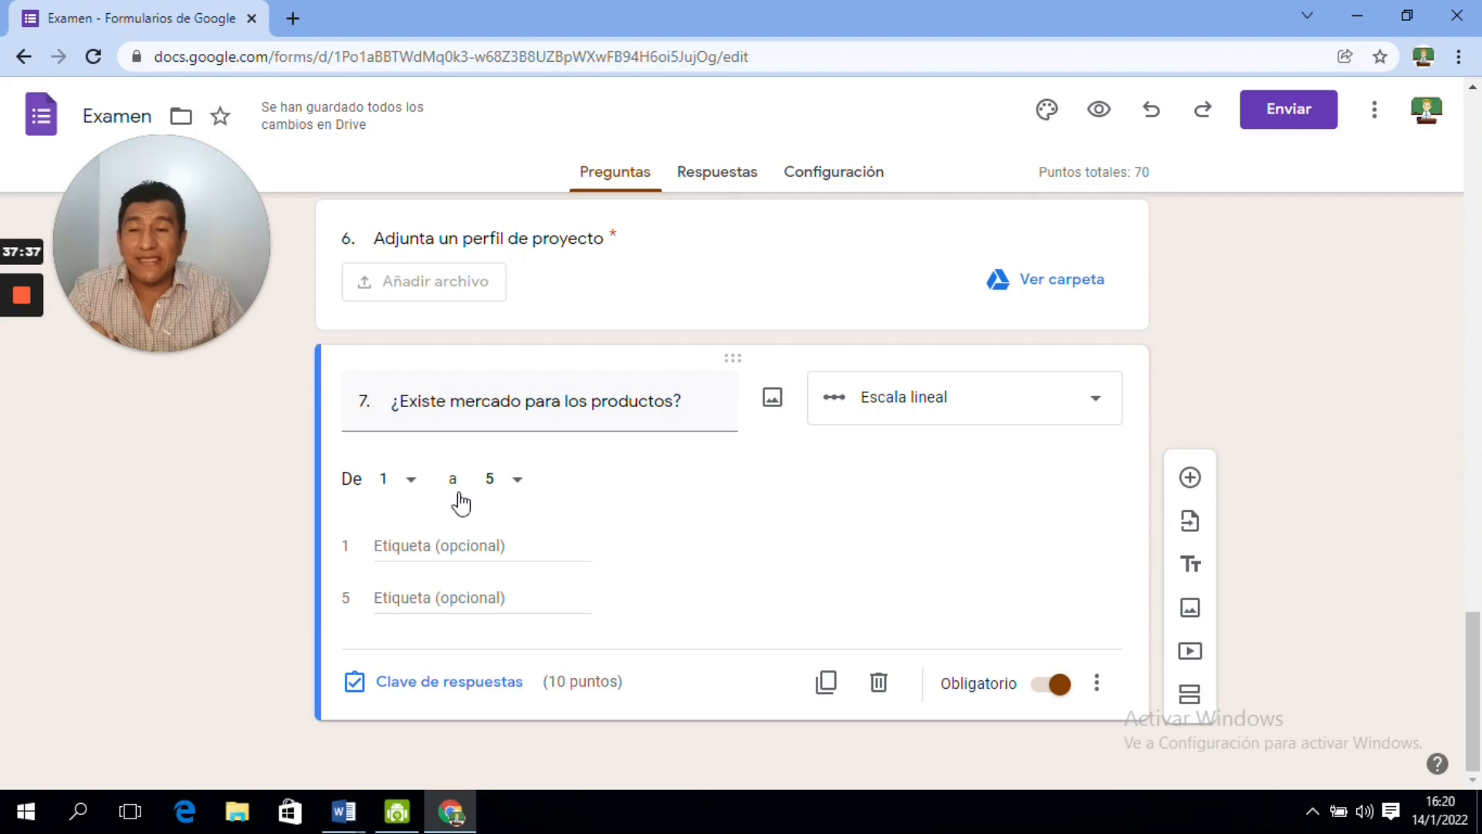
- Set question 7's scale to run from 1 to 6, labelling 1 as "Poco" and 6 as "Mucho"
{"action": "left_click", "coordinate": [410, 485]}
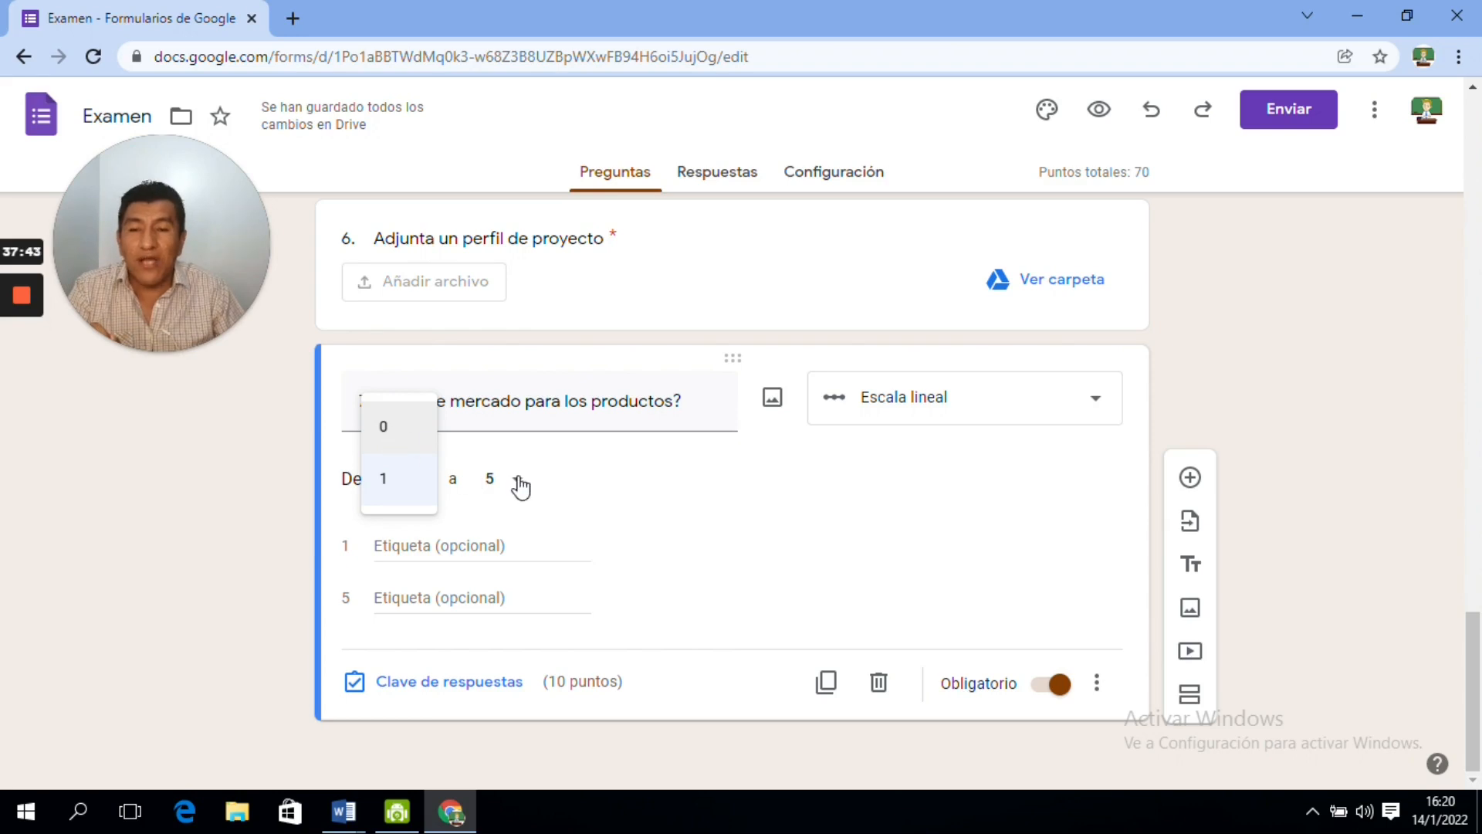
{"action": "left_click", "coordinate": [585, 476]}
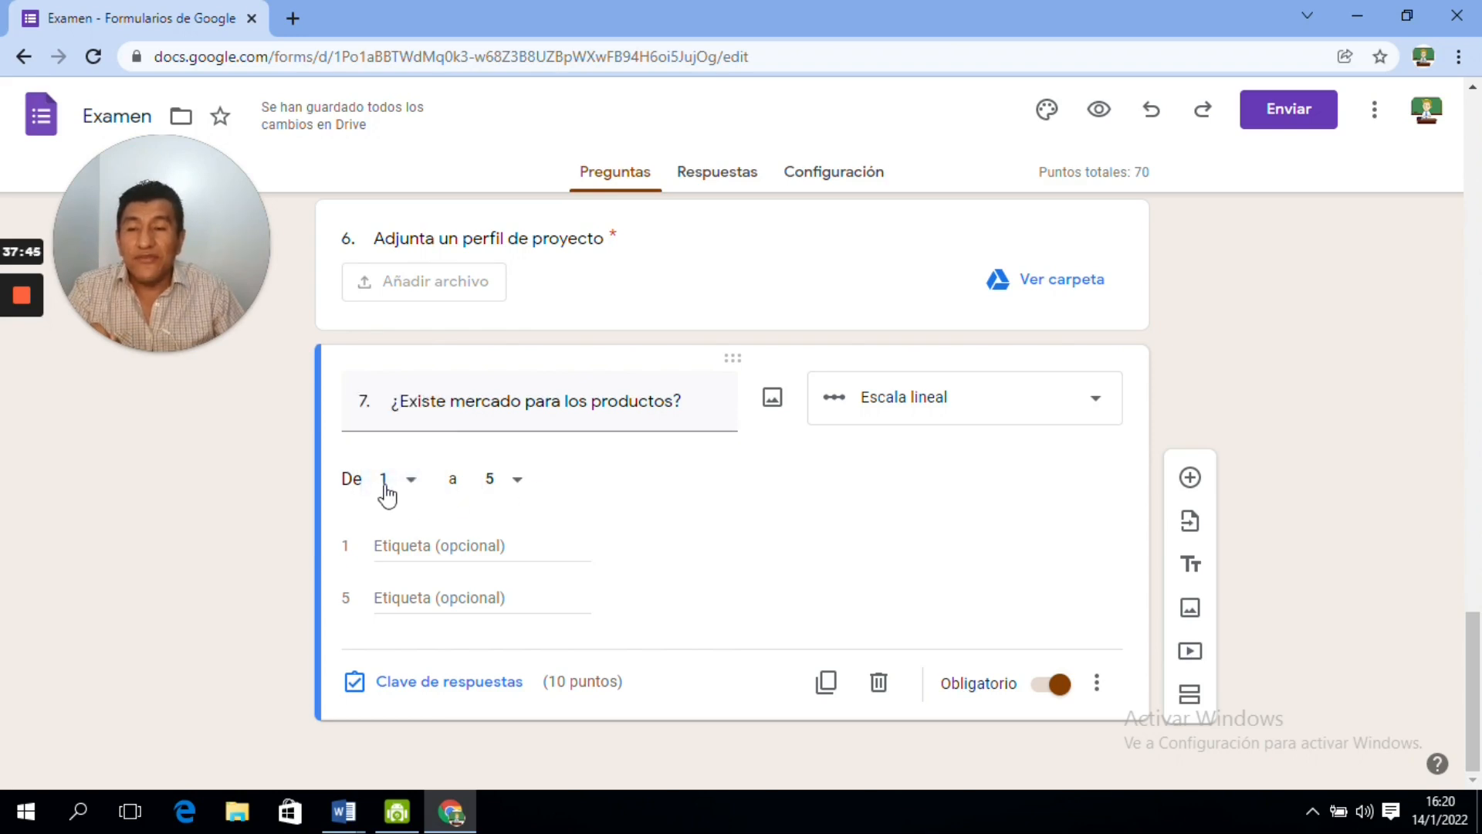
{"action": "left_click", "coordinate": [518, 481]}
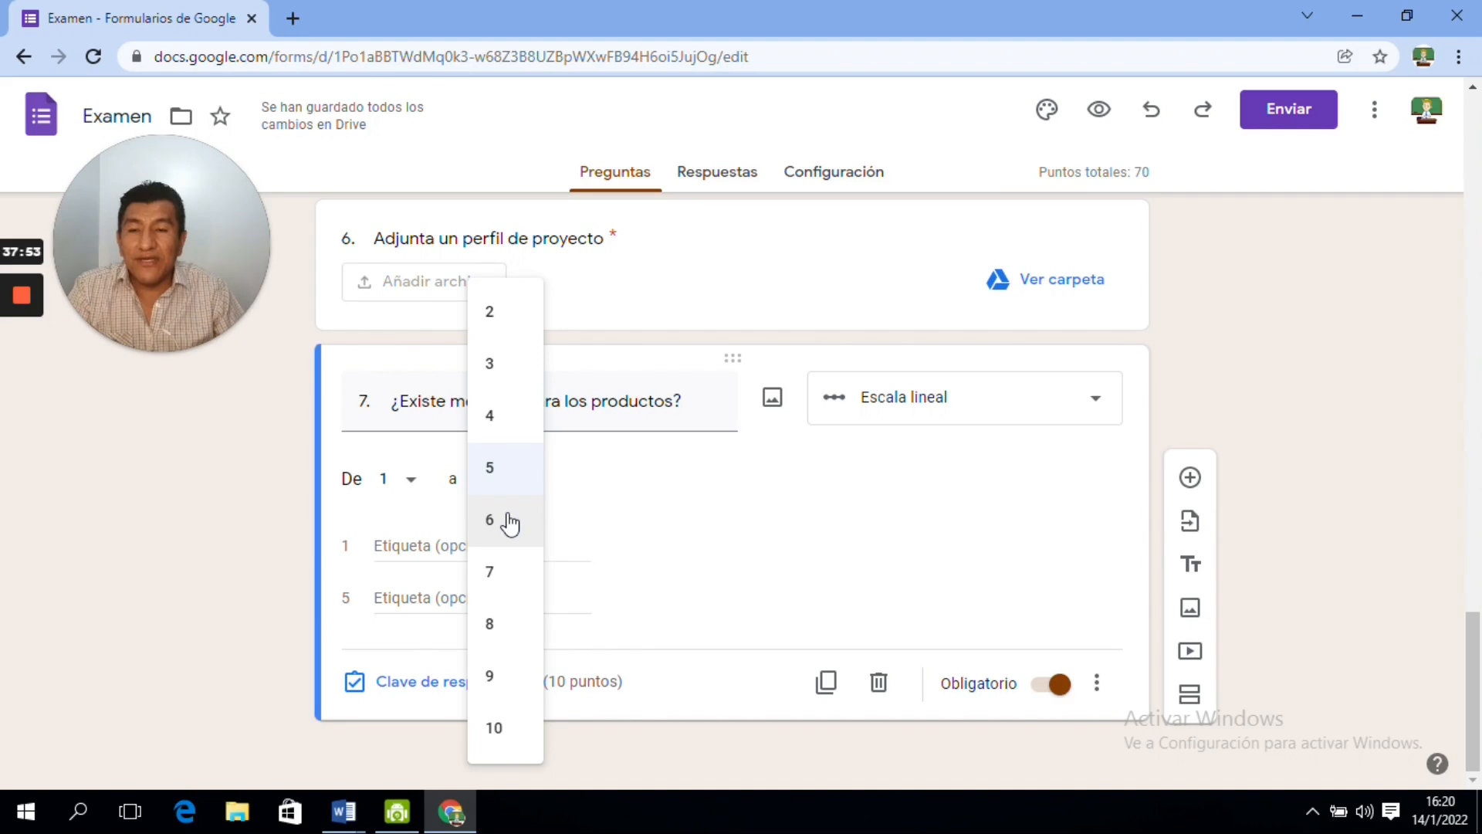
{"action": "left_click", "coordinate": [499, 524]}
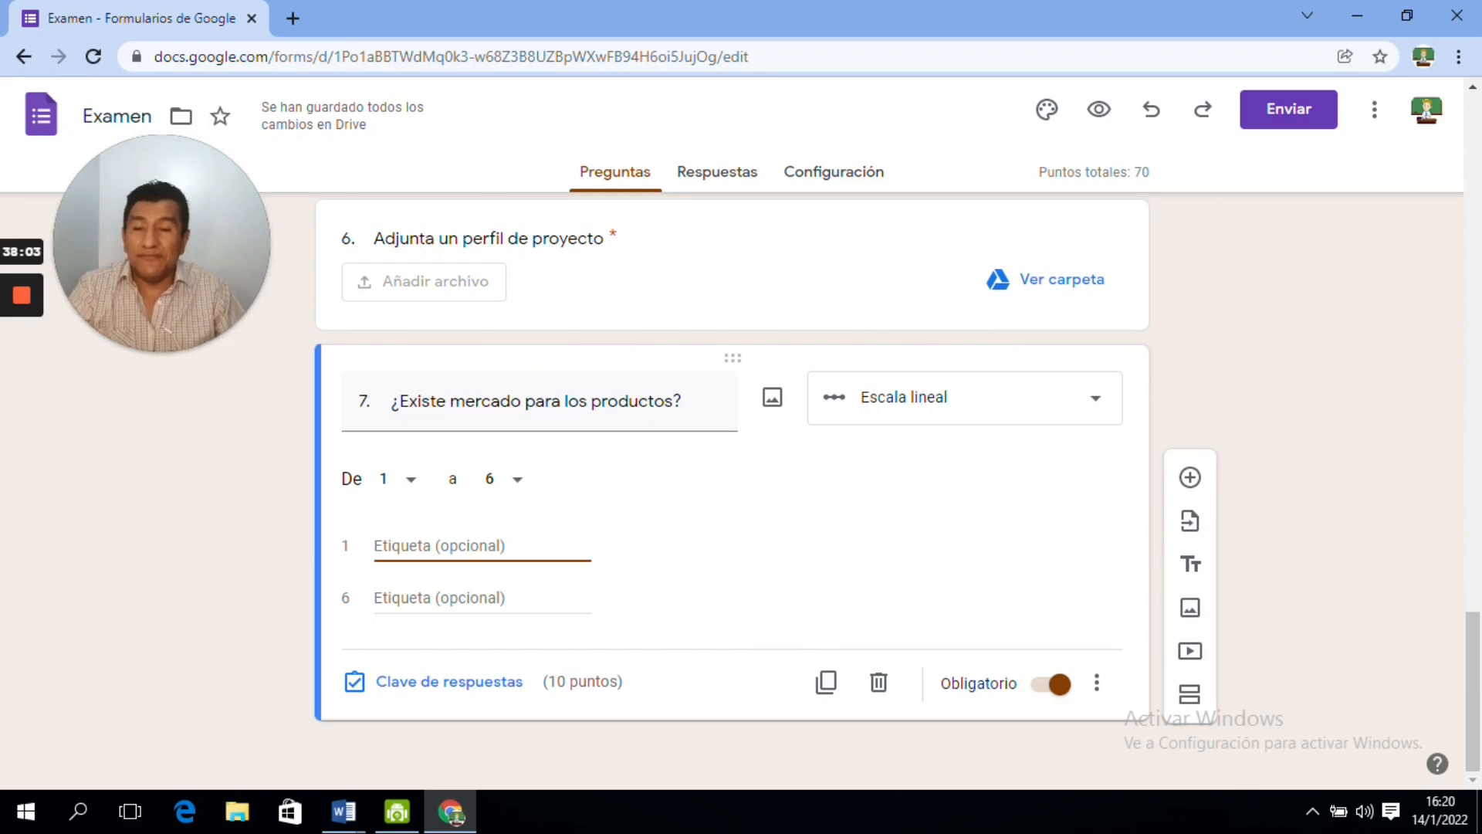
{"action": "type", "text": "Poco"}
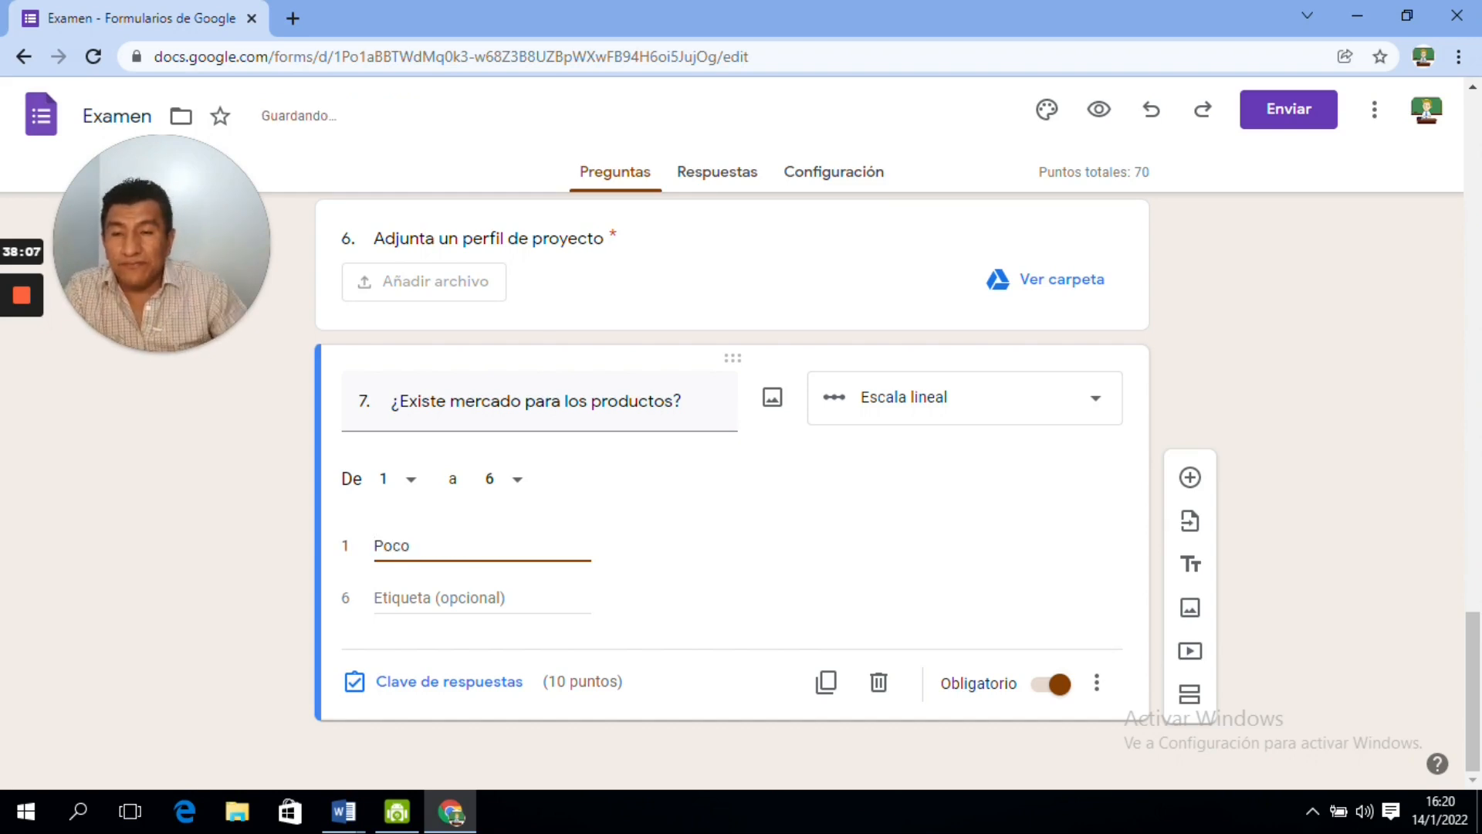
{"action": "left_click", "coordinate": [439, 598]}
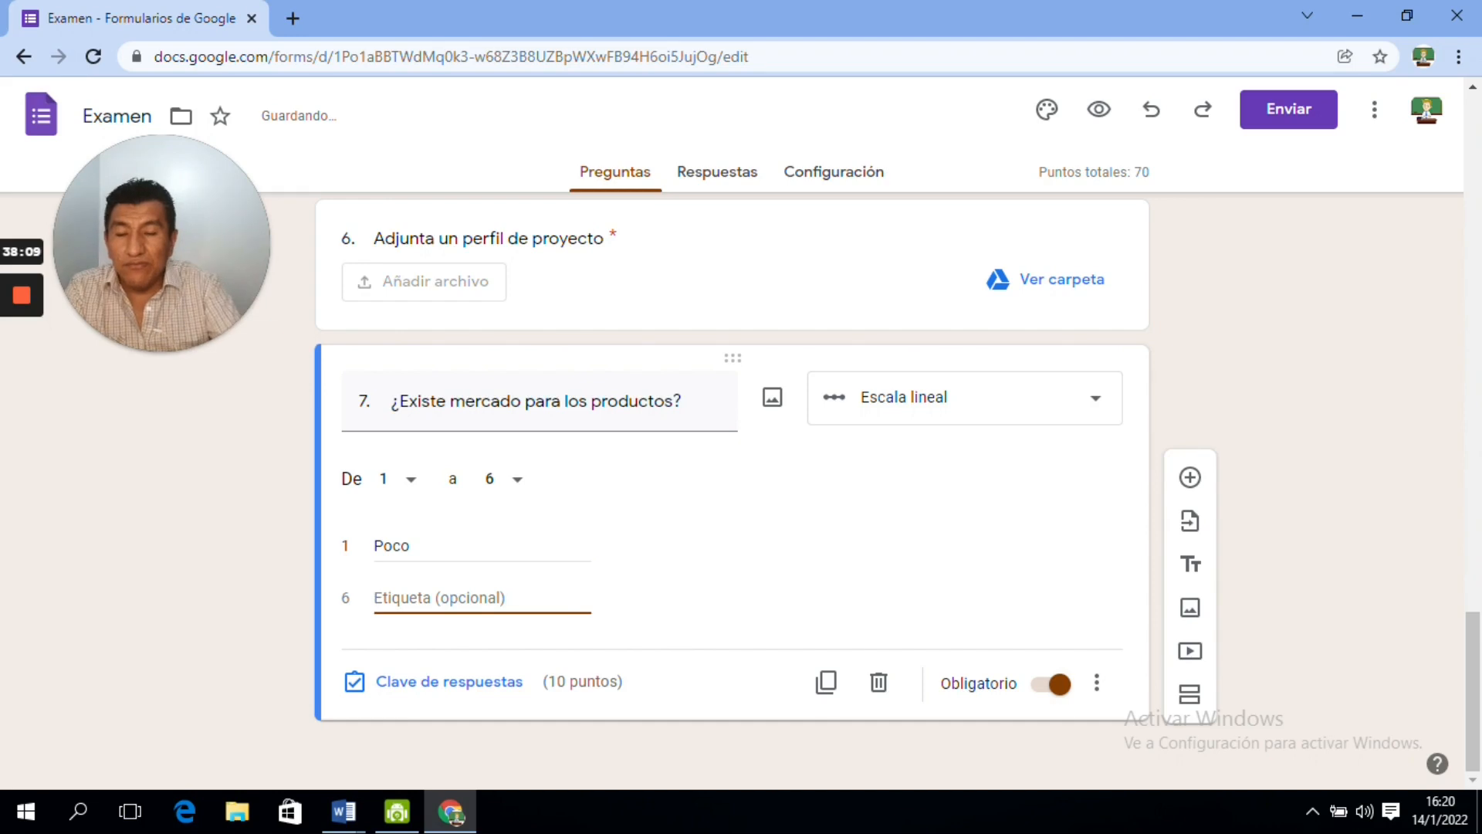
{"action": "type", "text": "Mucho"}
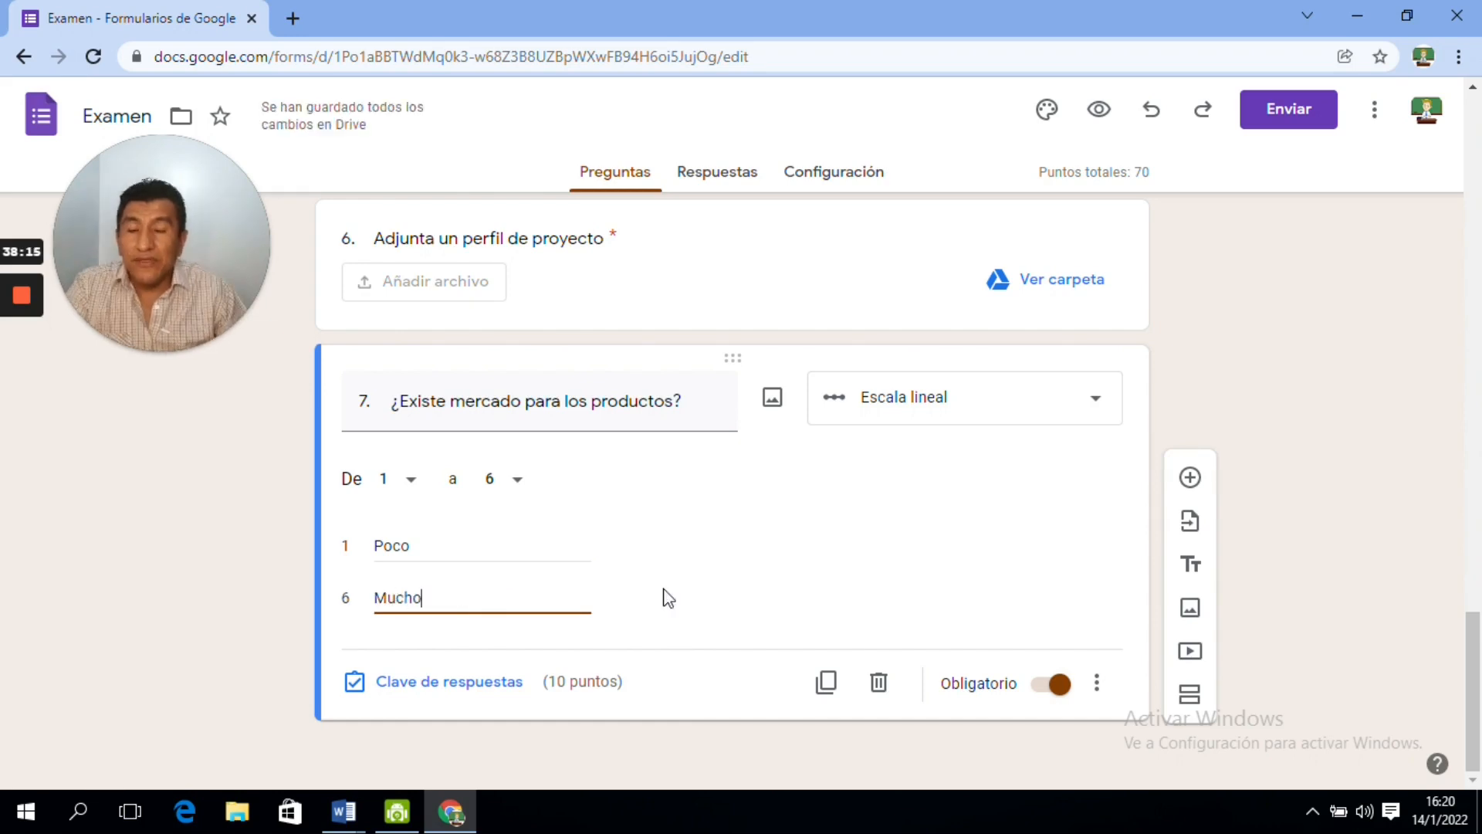
{"action": "left_click", "coordinate": [664, 593]}
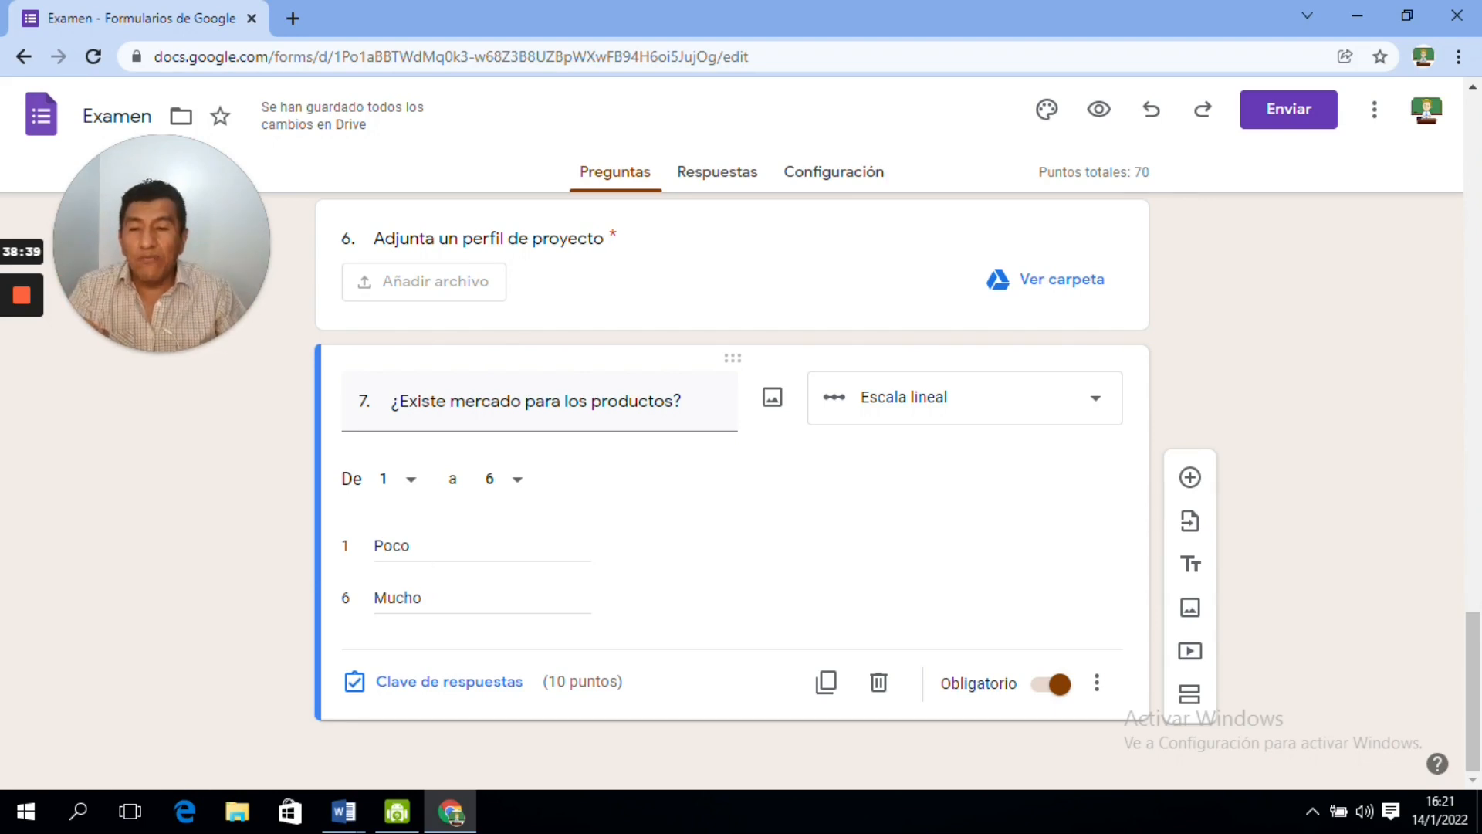
- Review question 7's answer key and return to the question's settings
{"action": "left_click", "coordinate": [460, 687]}
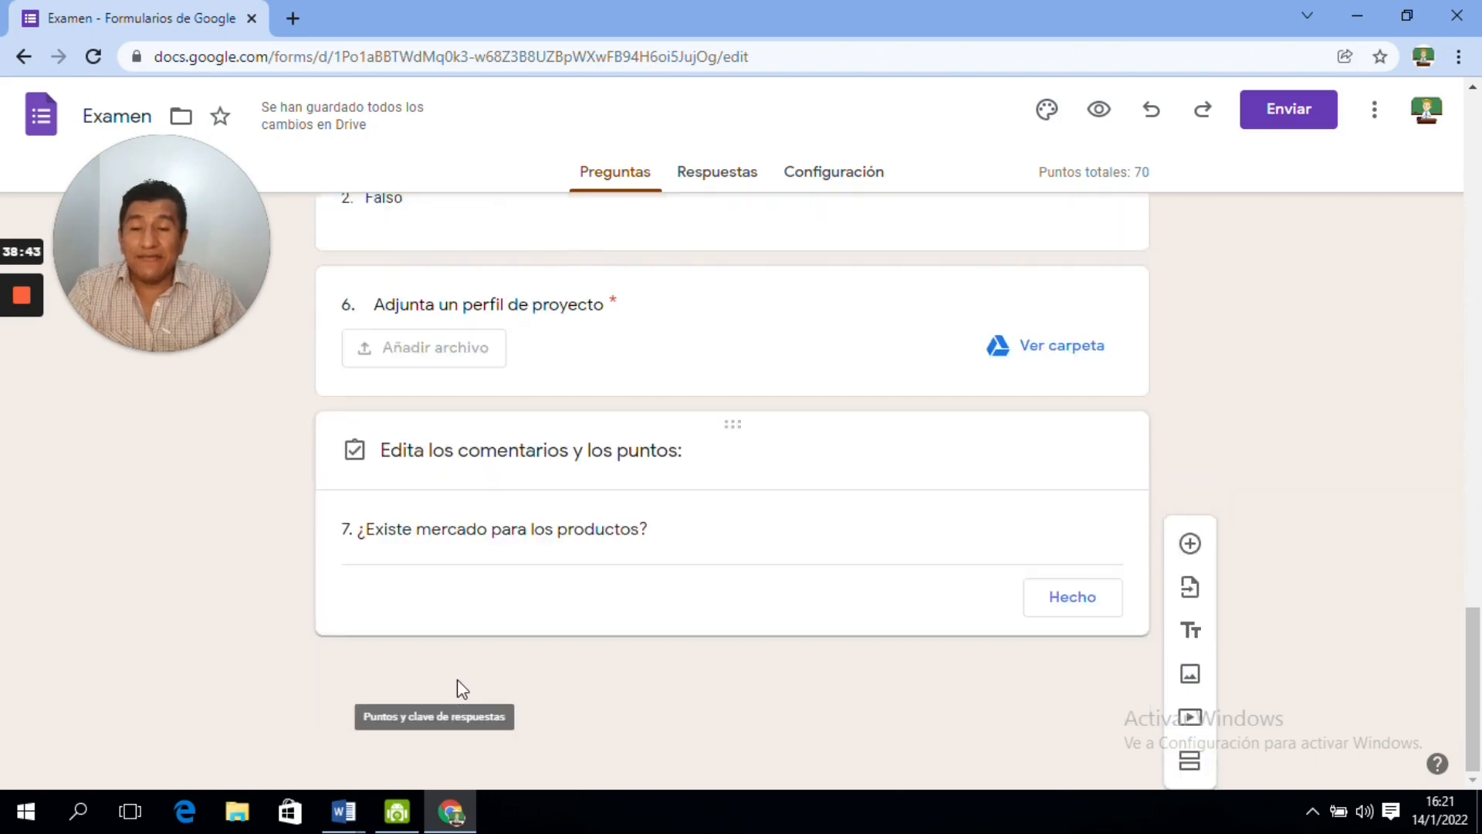
{"action": "left_click", "coordinate": [1065, 658]}
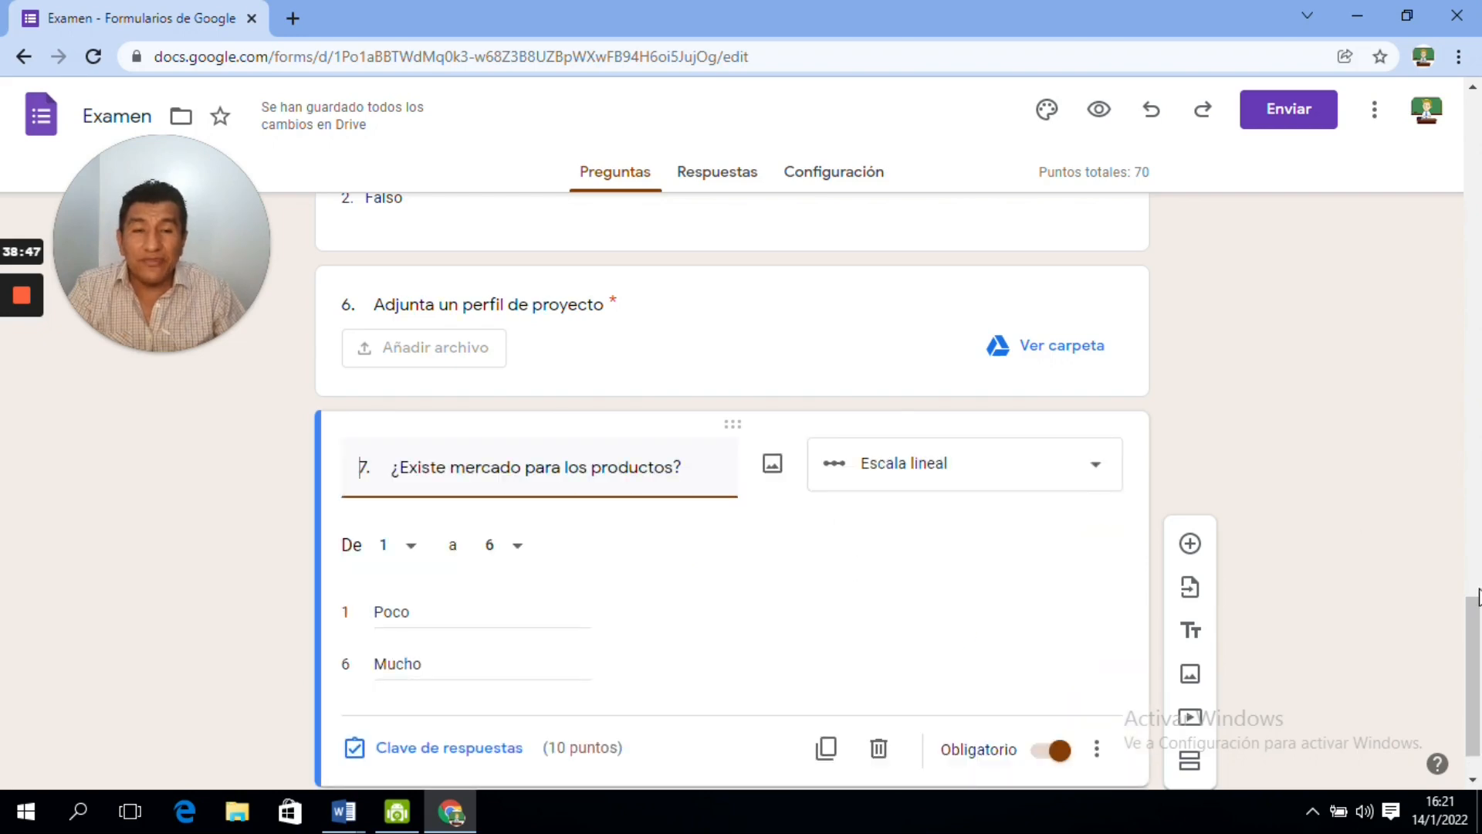
{"action": "left_click", "coordinate": [1479, 590]}
{"action": "left_click_drag", "start_coordinate": [1475, 528], "coordinate": [1479, 747]}
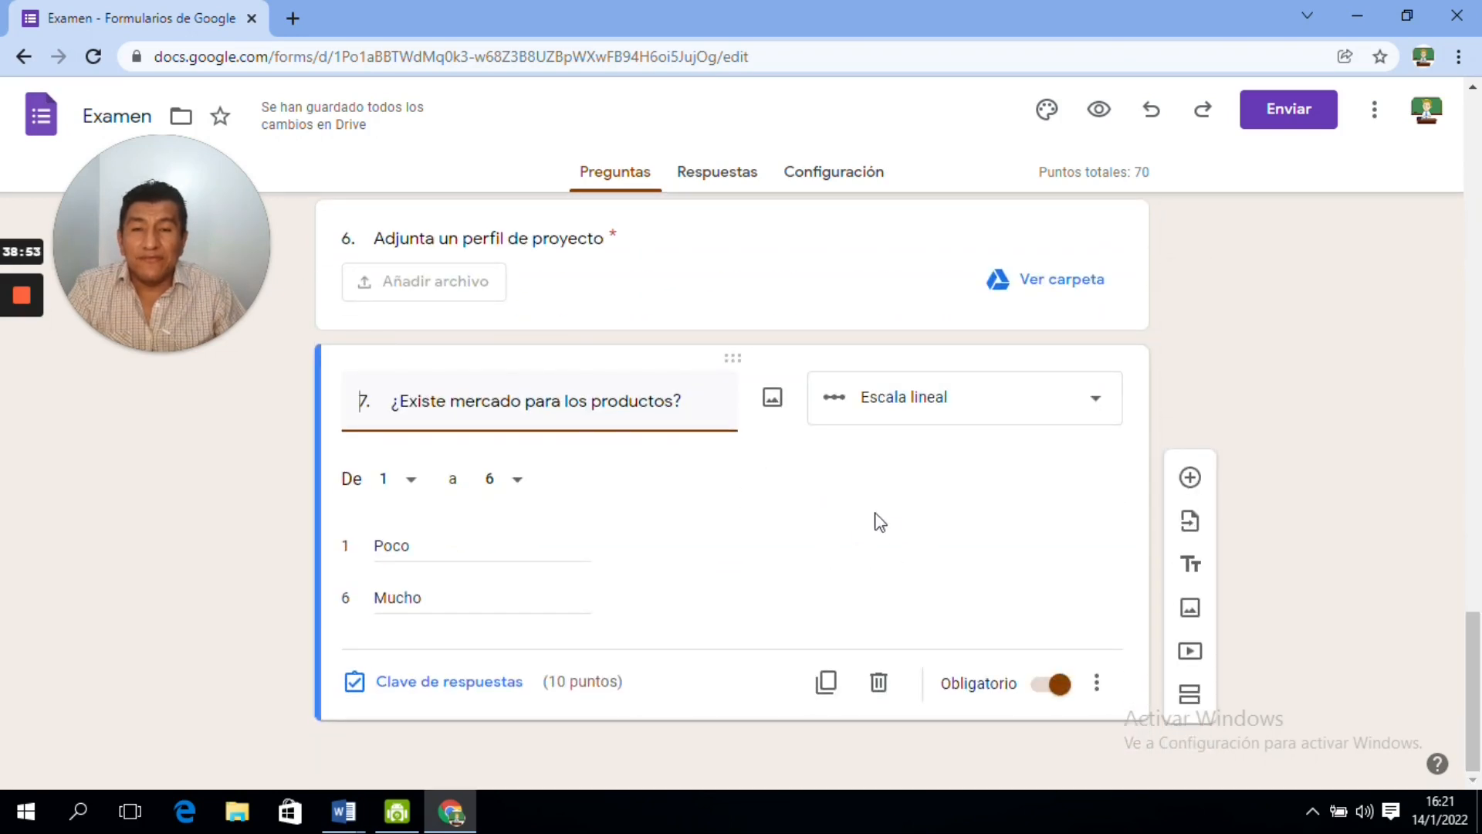
- Preview the form and advance past the name and course section to question 7
{"action": "left_click", "coordinate": [1103, 112]}
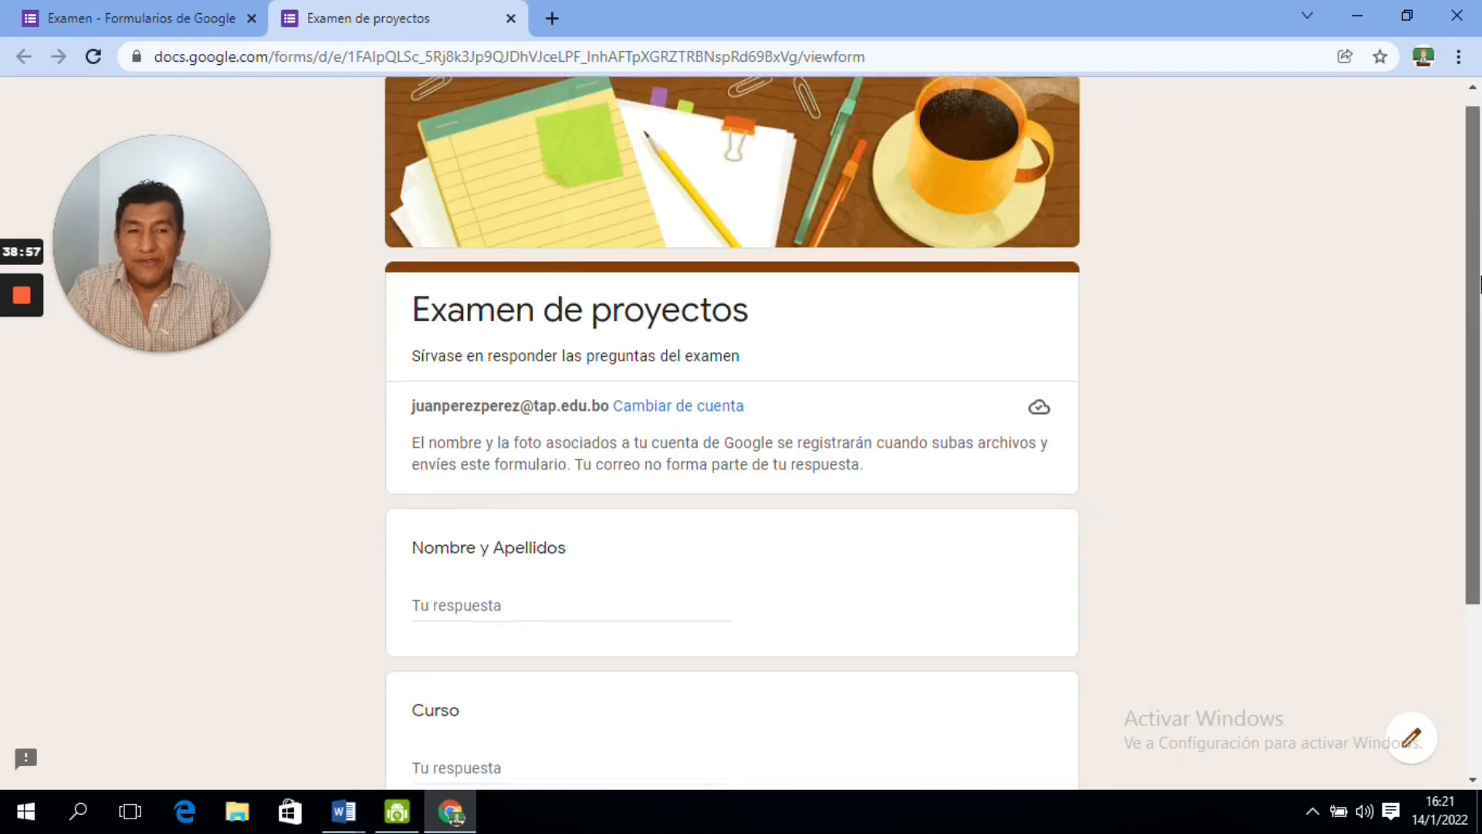
{"action": "left_click_drag", "start_coordinate": [1479, 251], "coordinate": [1470, 520]}
{"action": "left_click", "coordinate": [444, 616]}
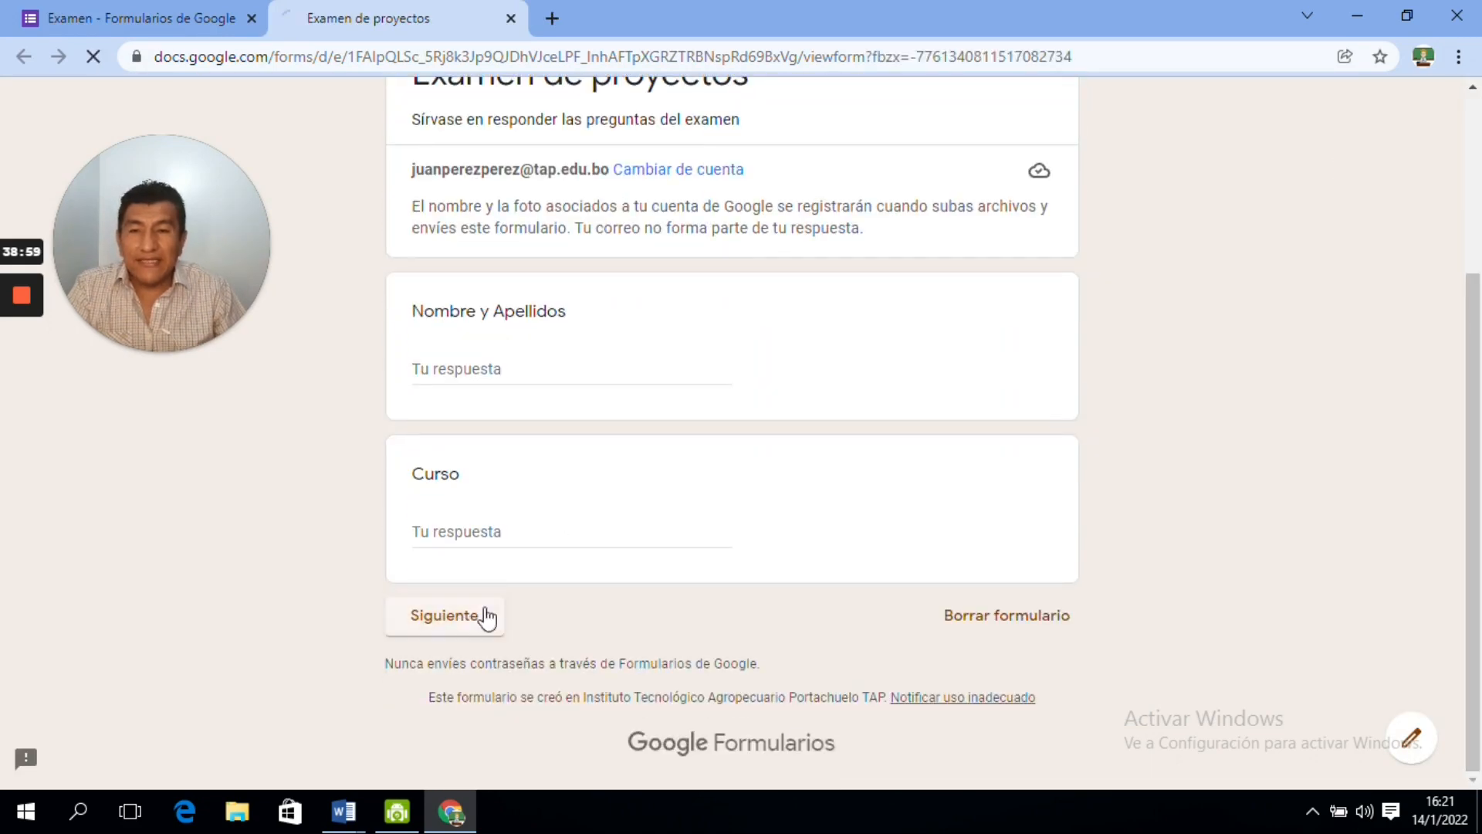
{"action": "left_click_drag", "start_coordinate": [1476, 189], "coordinate": [1442, 677]}
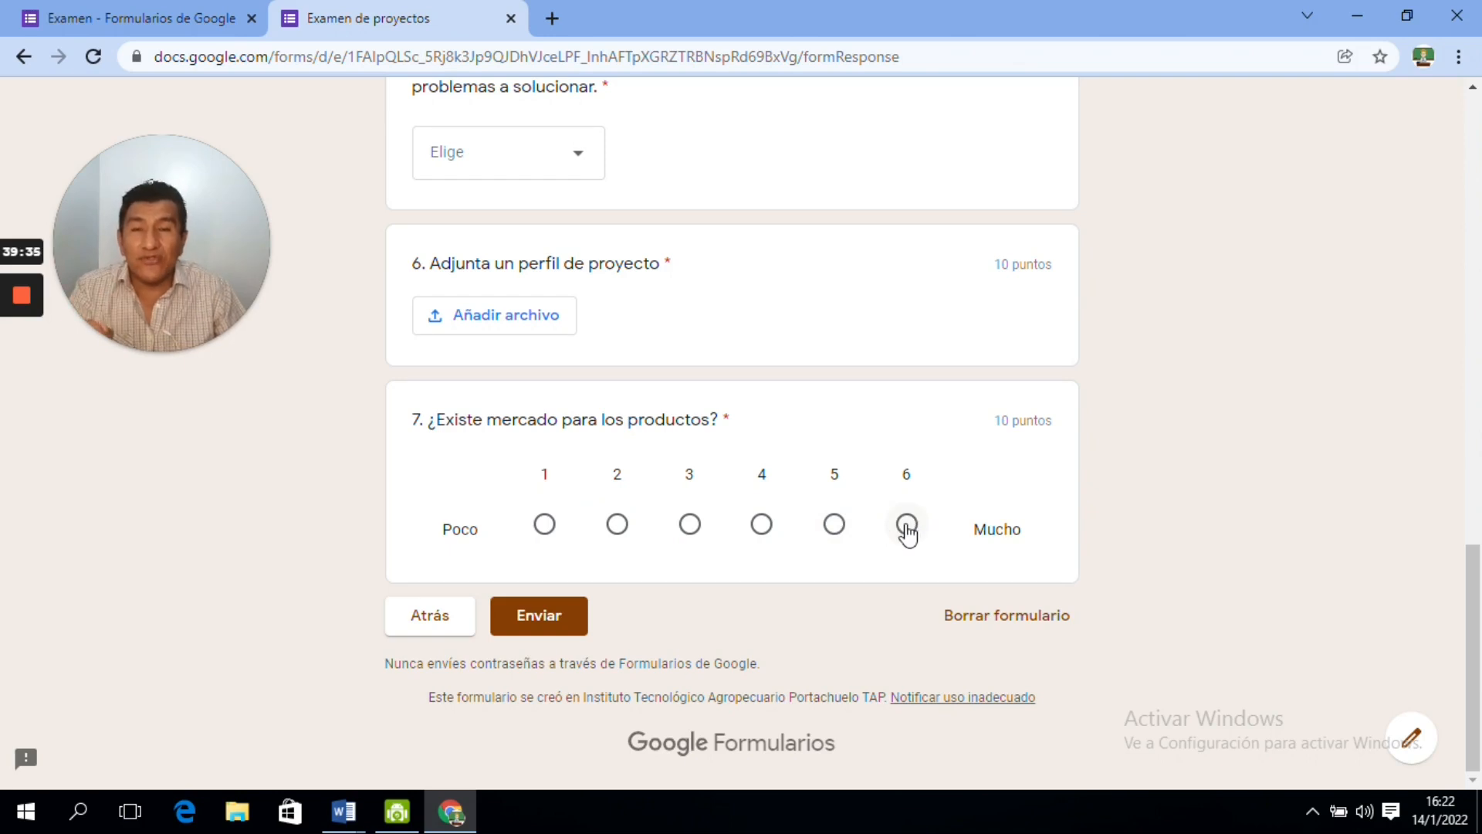
- Test question 7's linear scale by choosing each value from 6 down to 1, and close the preview
{"action": "left_click", "coordinate": [907, 528]}
{"action": "left_click", "coordinate": [834, 530]}
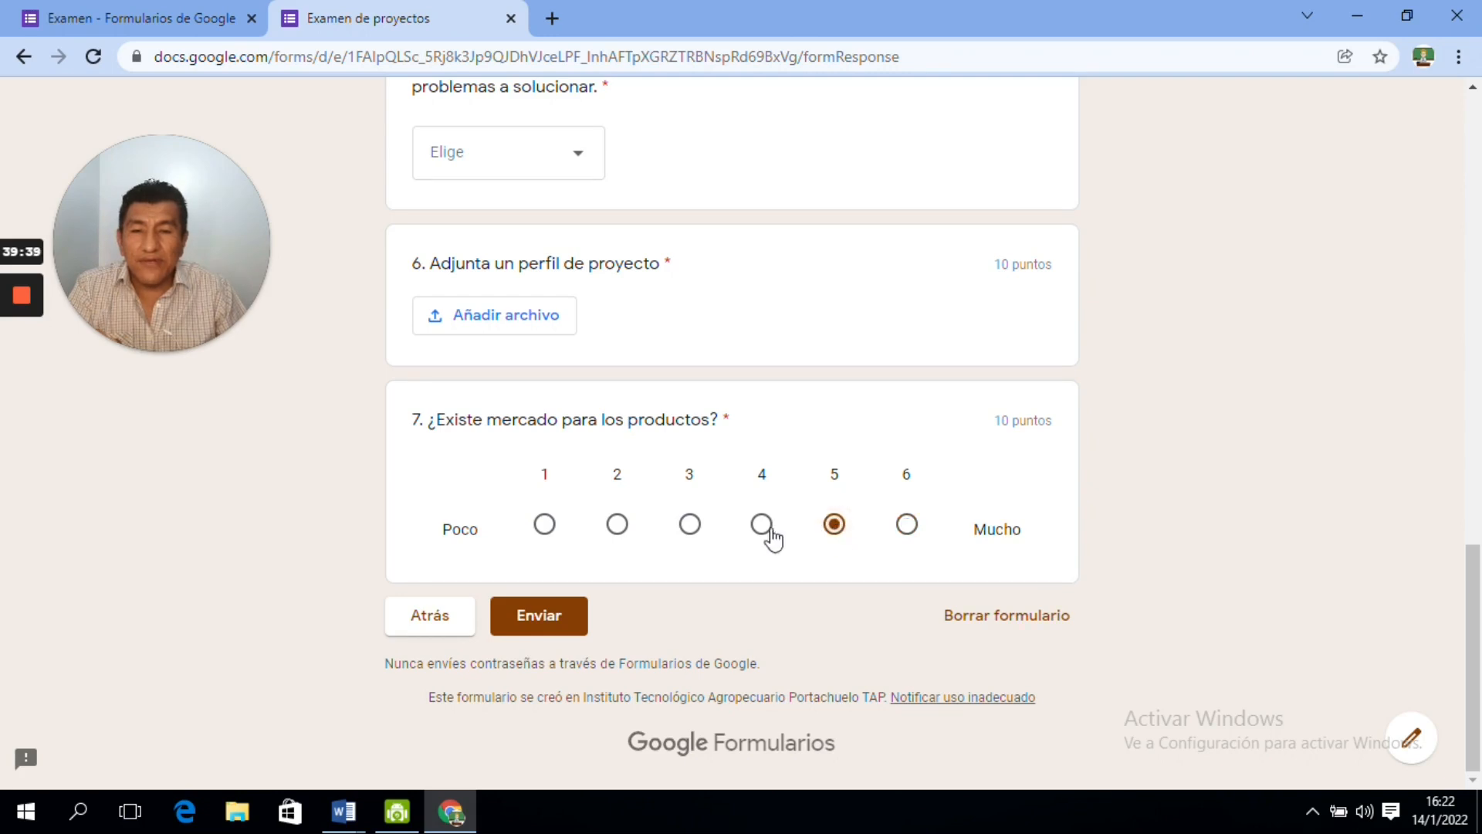
{"action": "left_click", "coordinate": [763, 529]}
{"action": "left_click", "coordinate": [690, 528]}
{"action": "left_click", "coordinate": [619, 526]}
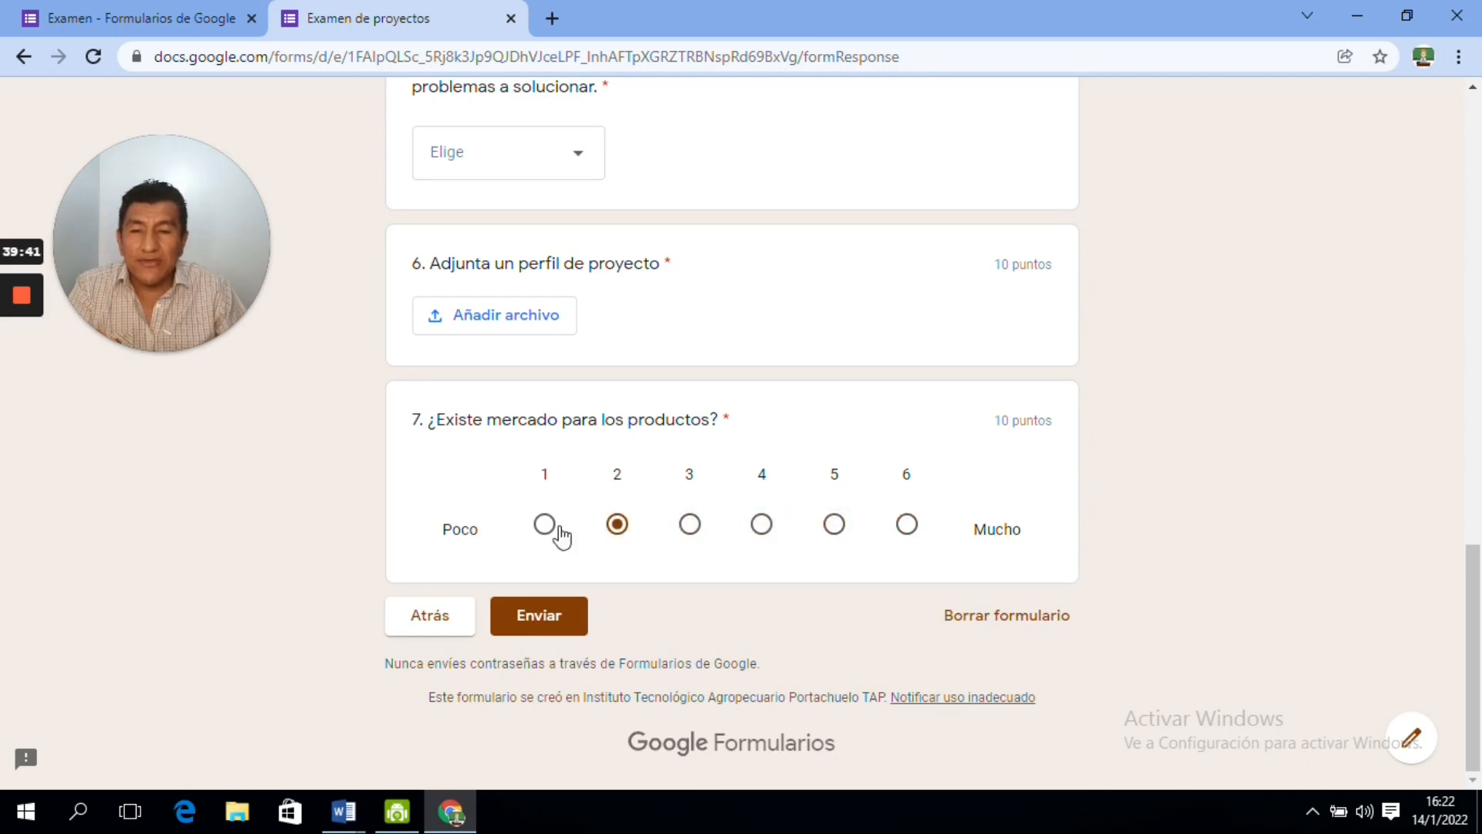
{"action": "left_click", "coordinate": [546, 527]}
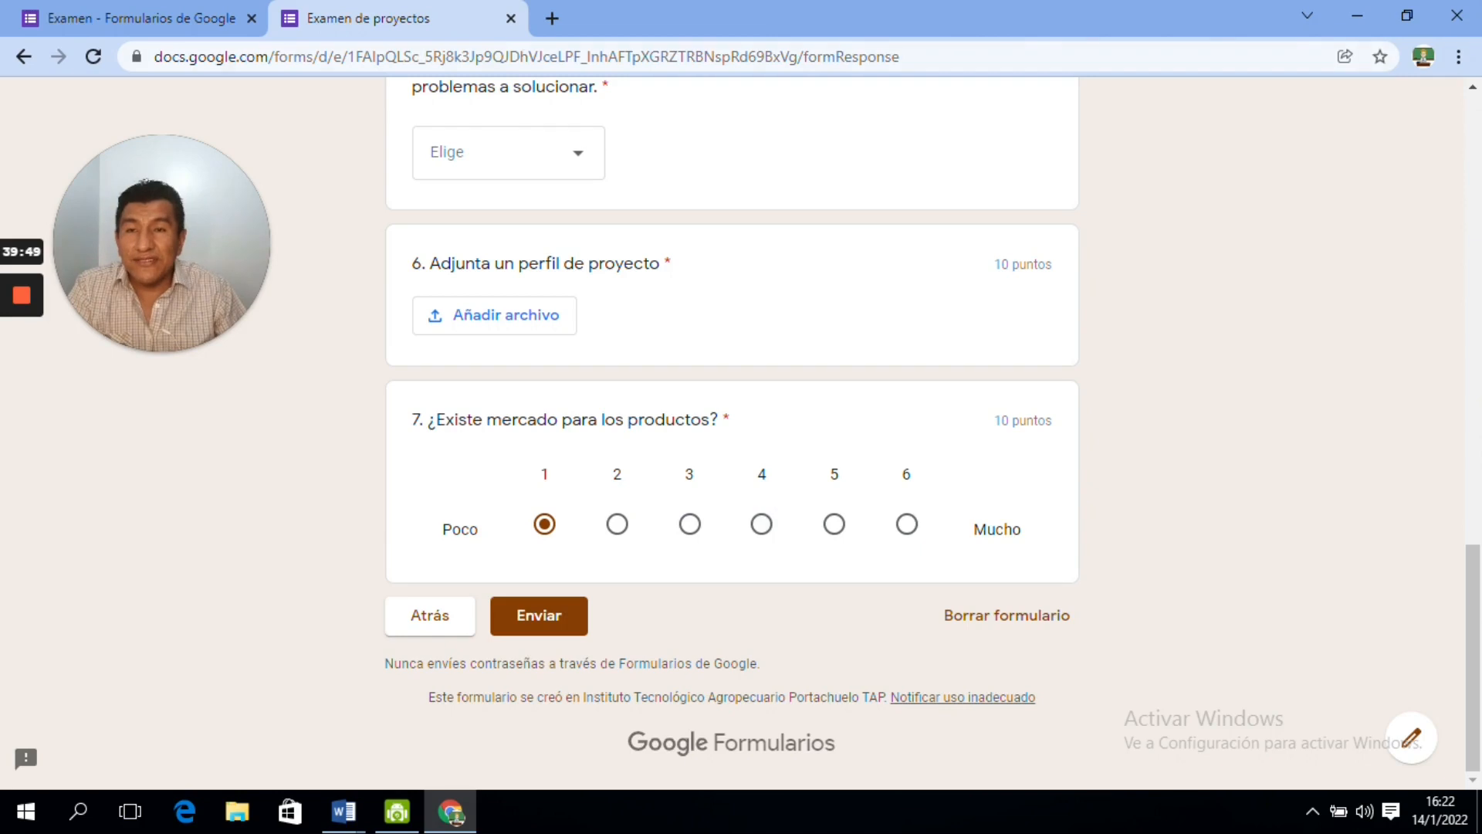
{"action": "left_click", "coordinate": [510, 18]}
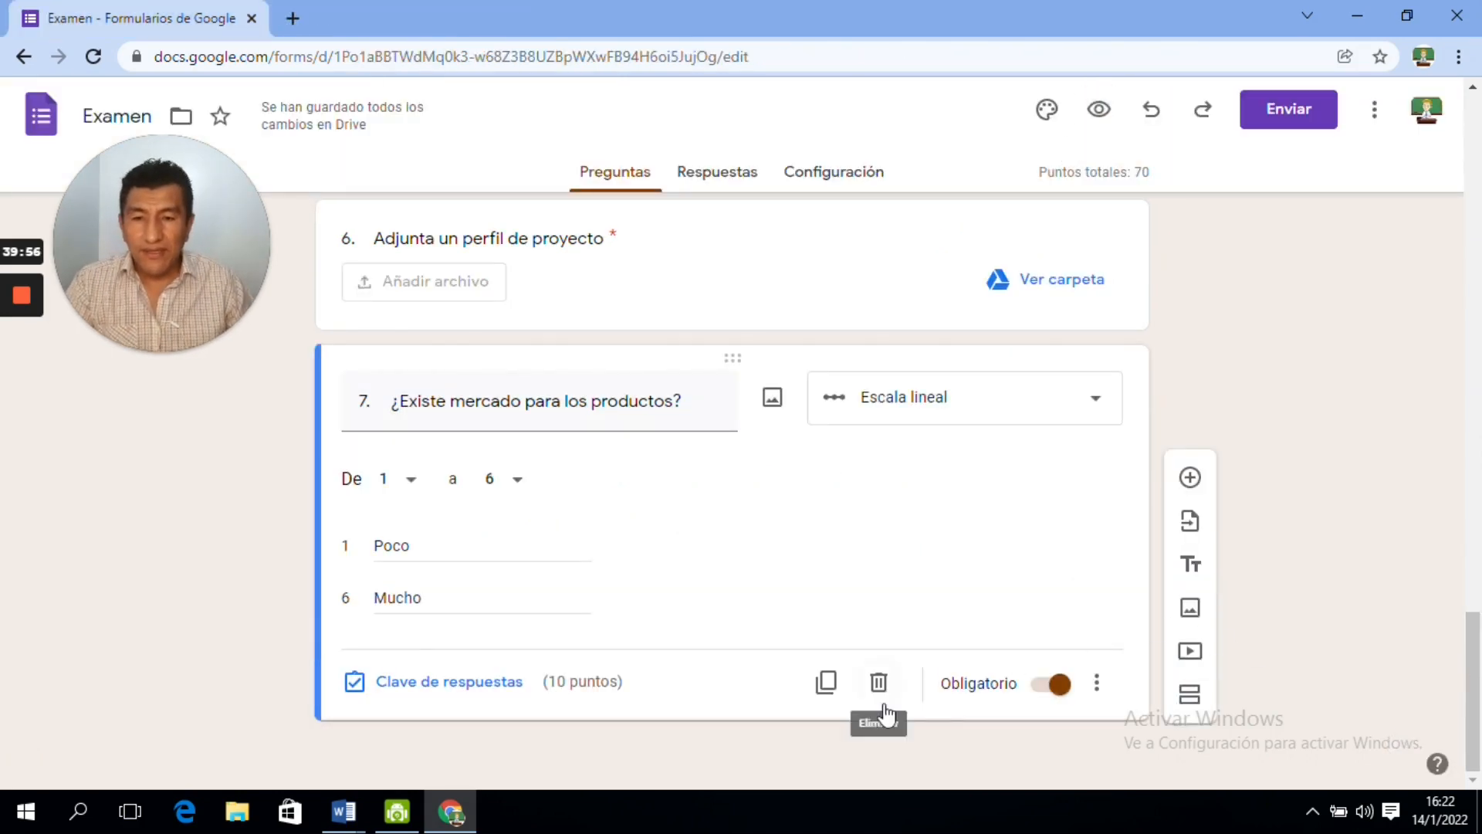
- Duplicate question 7 and replace the copy's title with "8. La ejecución del proyecto", copied from the Word document Documento1
{"action": "left_click", "coordinate": [824, 682]}
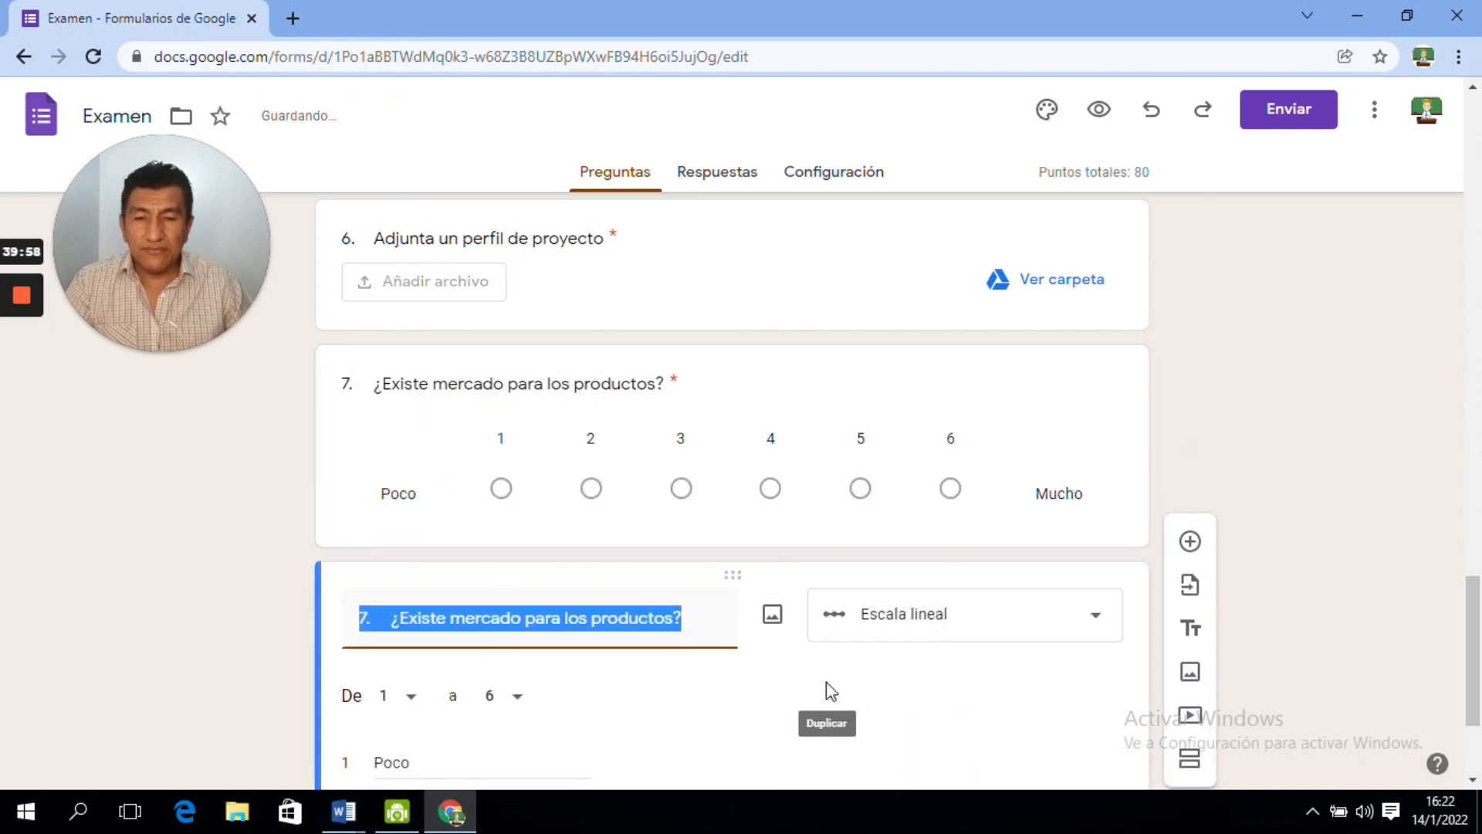
{"action": "left_click_drag", "start_coordinate": [1475, 664], "coordinate": [1479, 737]}
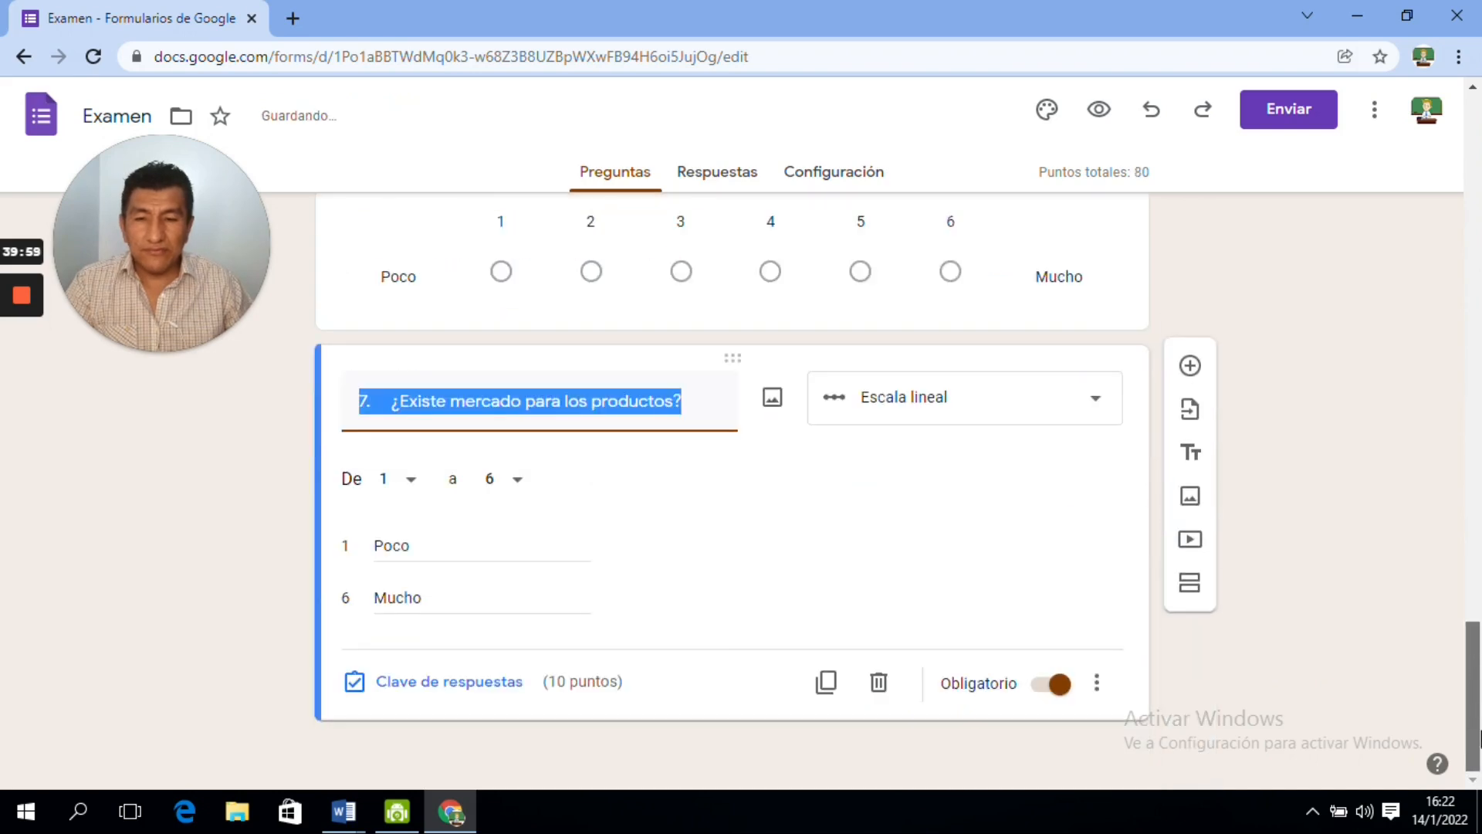
{"action": "left_click", "coordinate": [345, 811]}
{"action": "left_click", "coordinate": [399, 772]}
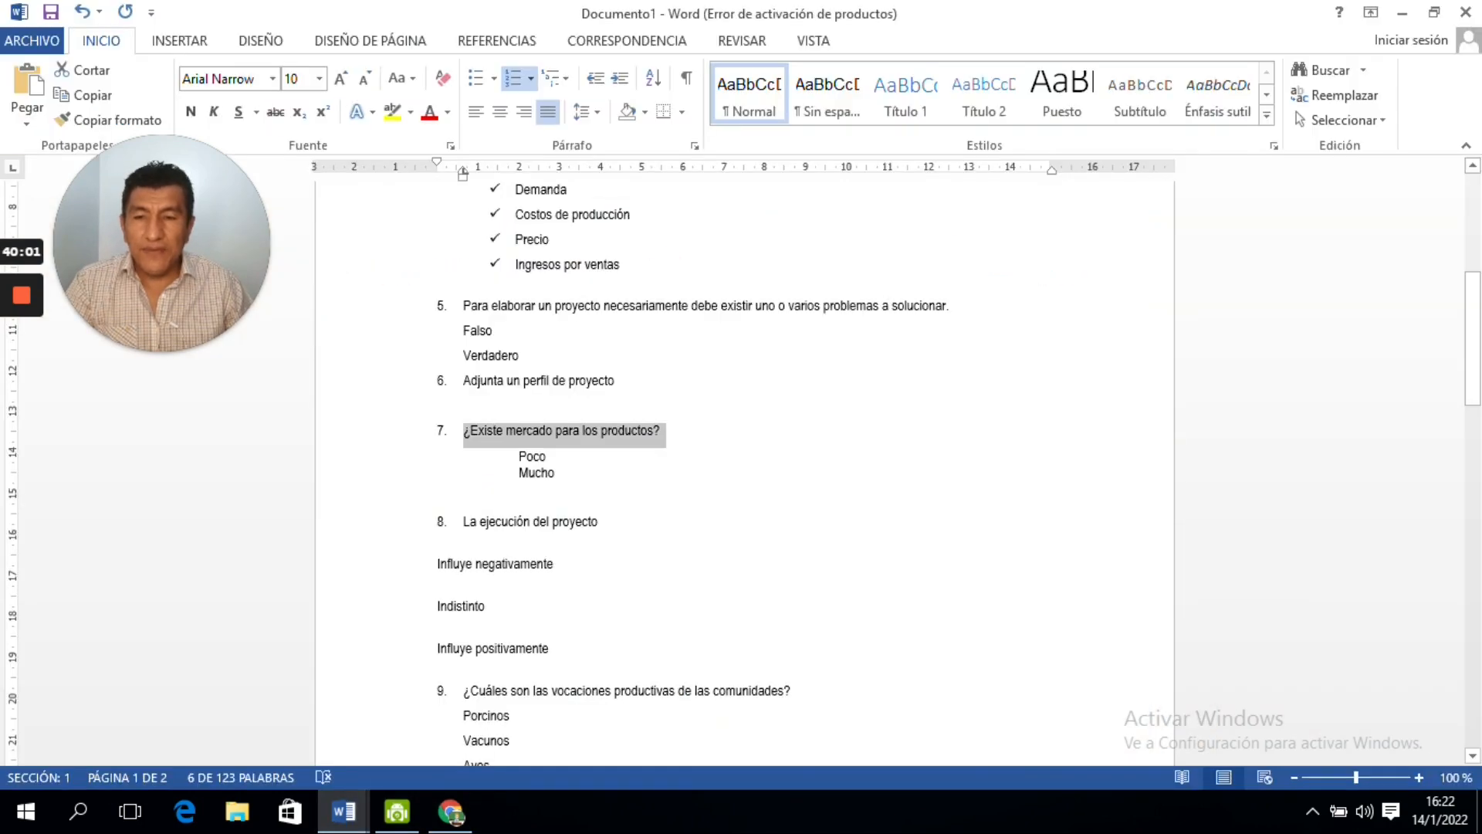
{"action": "left_click_drag", "start_coordinate": [602, 533], "coordinate": [463, 532]}
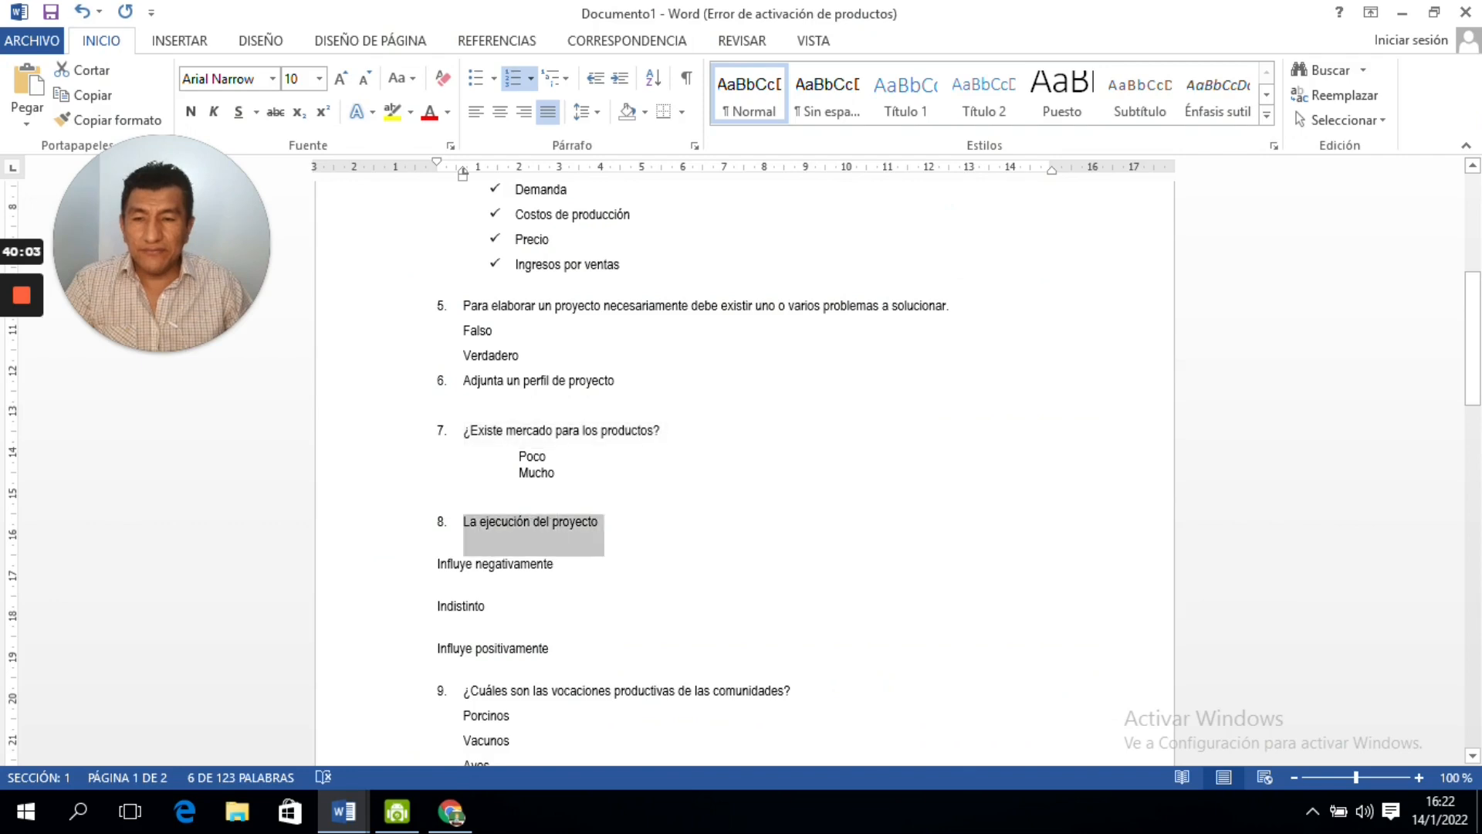
{"action": "right_click", "coordinate": [519, 534]}
{"action": "left_click", "coordinate": [582, 142]}
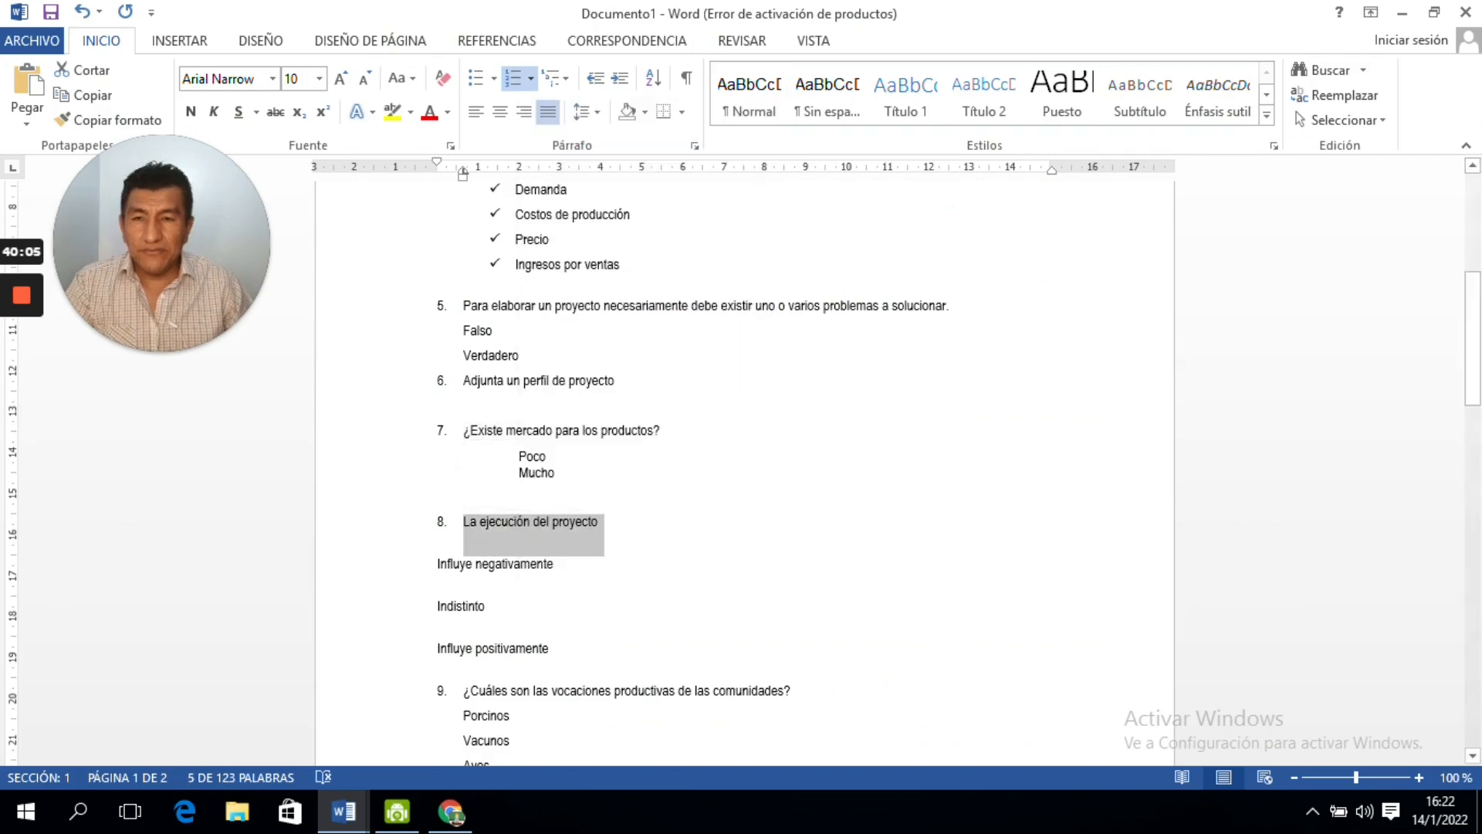
{"action": "left_click", "coordinate": [451, 811]}
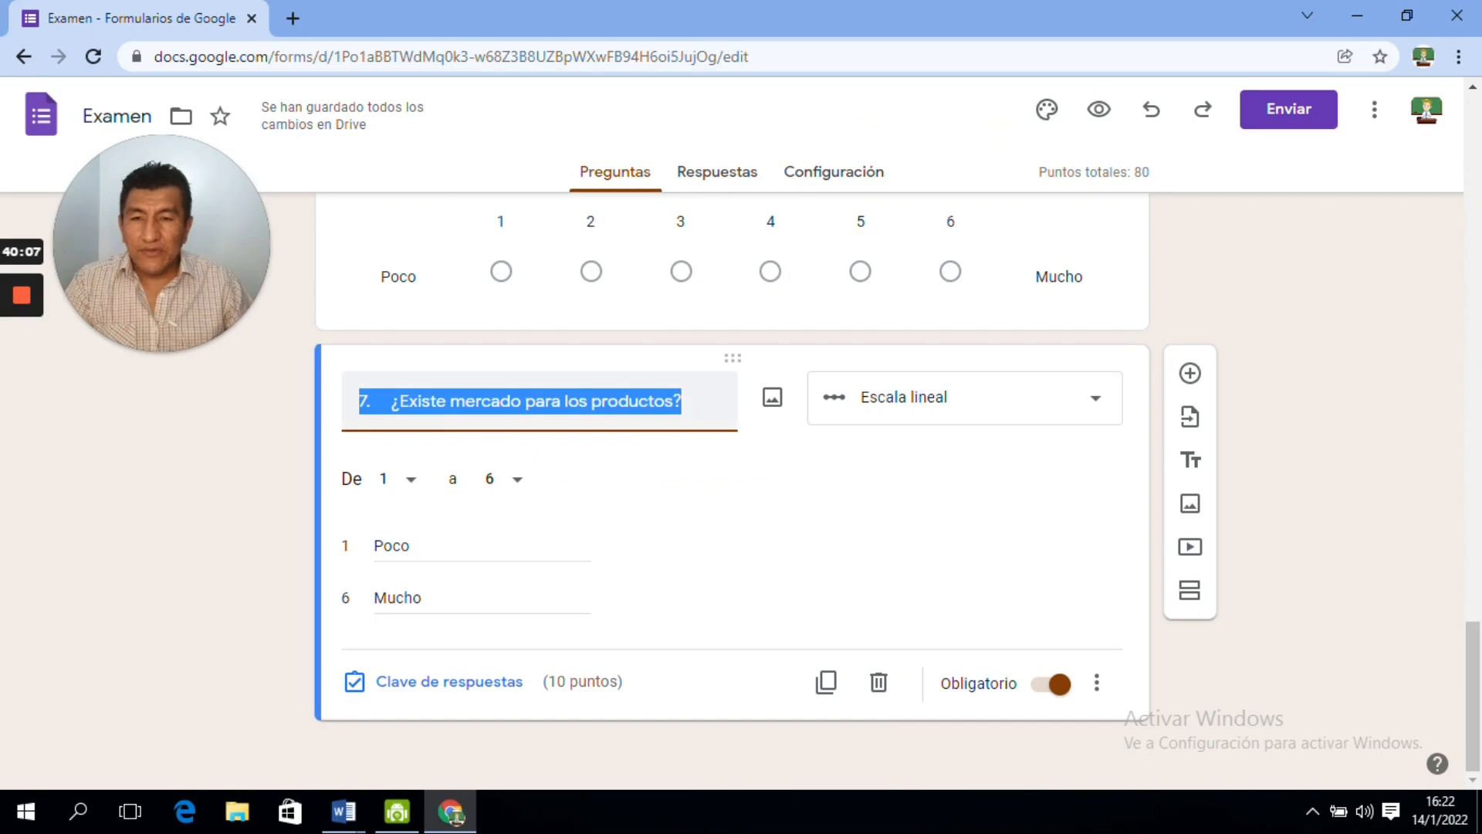
{"action": "right_click", "coordinate": [589, 391]}
{"action": "left_click", "coordinate": [651, 466]}
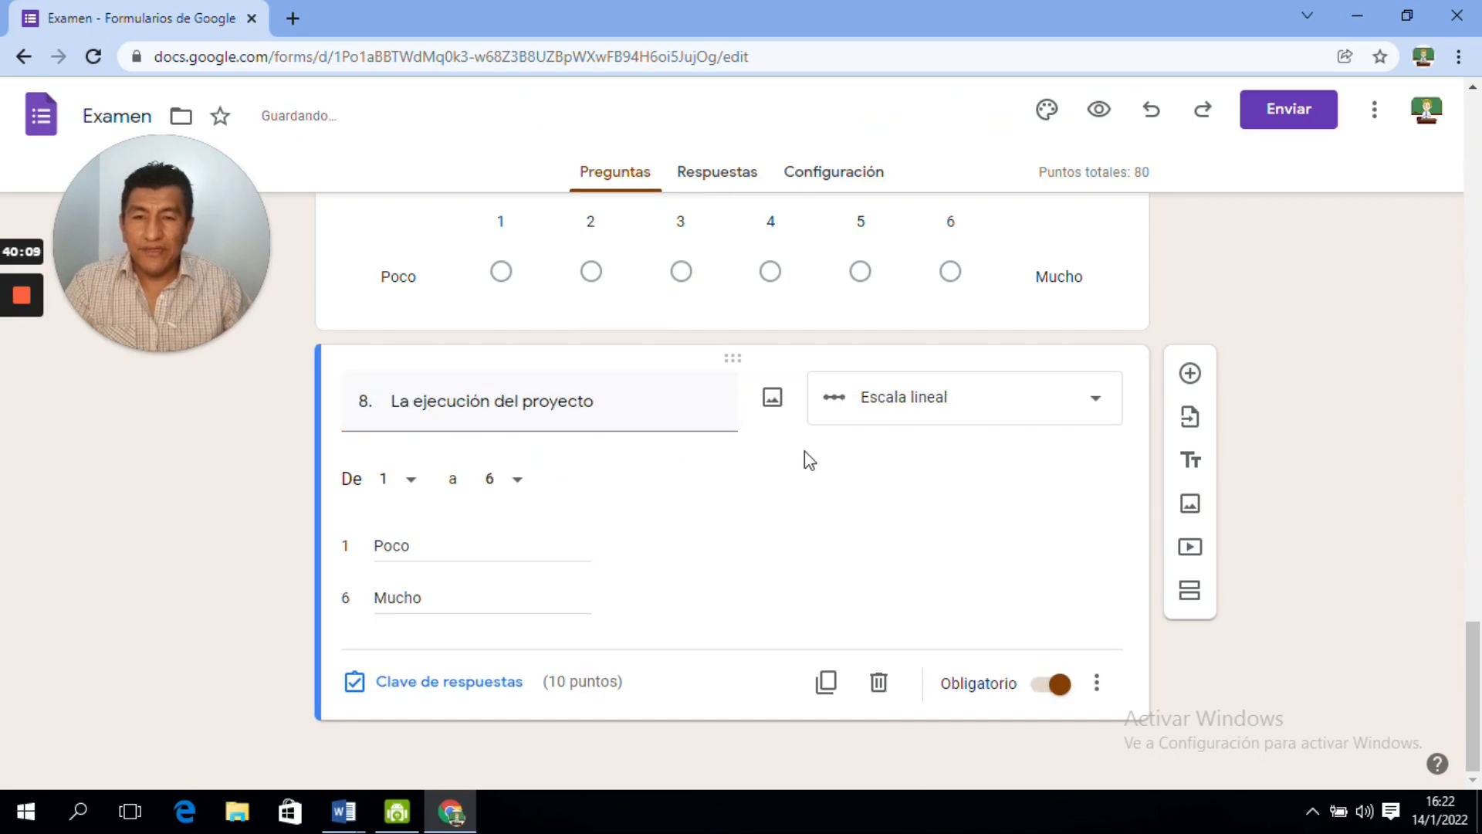
- Change question 8's type to Cuadrícula de varias opciones and fill its first row with "Influye negativamente", copied from the Word document
{"action": "left_click", "coordinate": [1094, 403]}
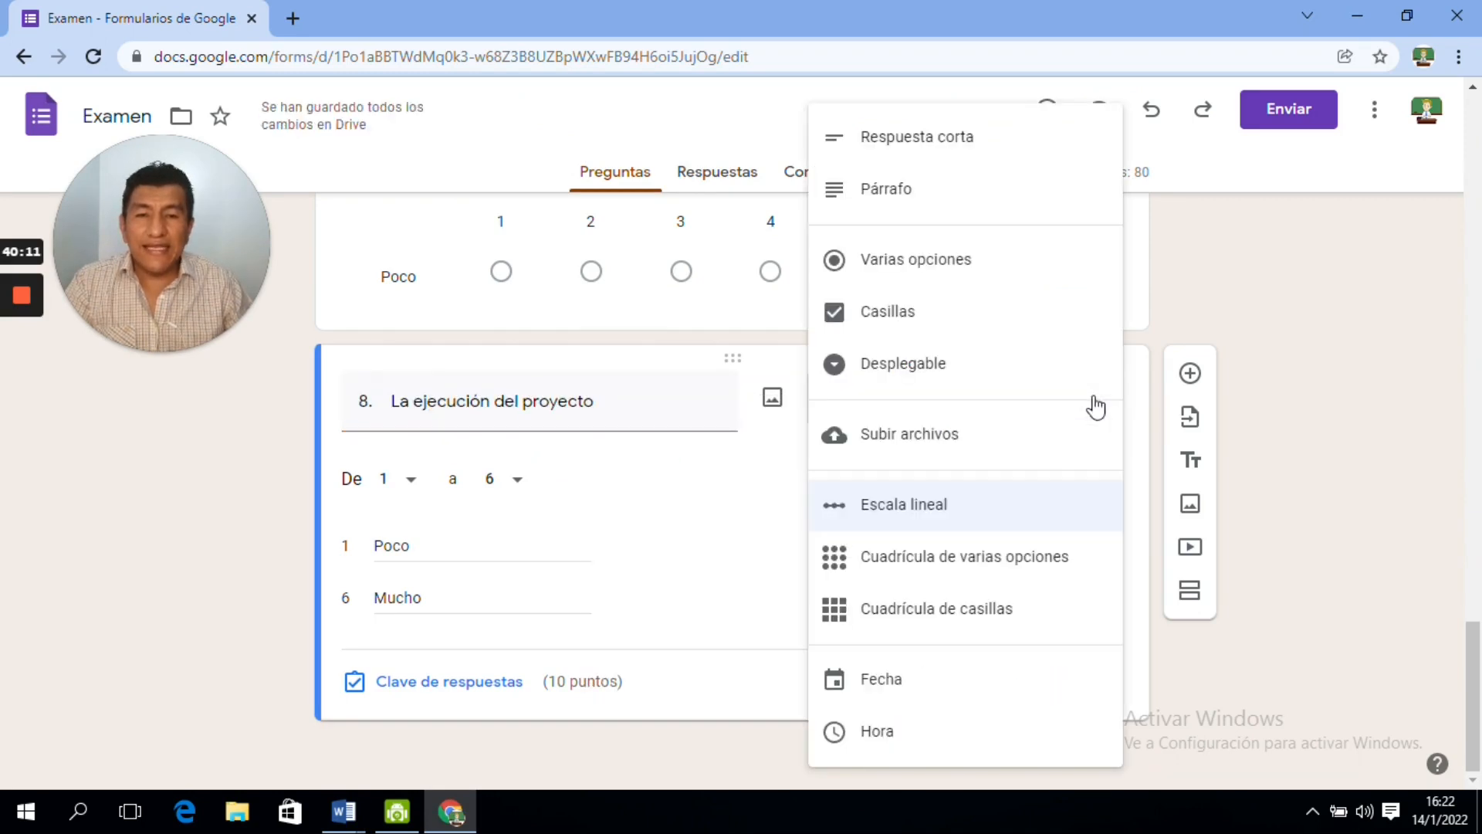
{"action": "left_click", "coordinate": [956, 559]}
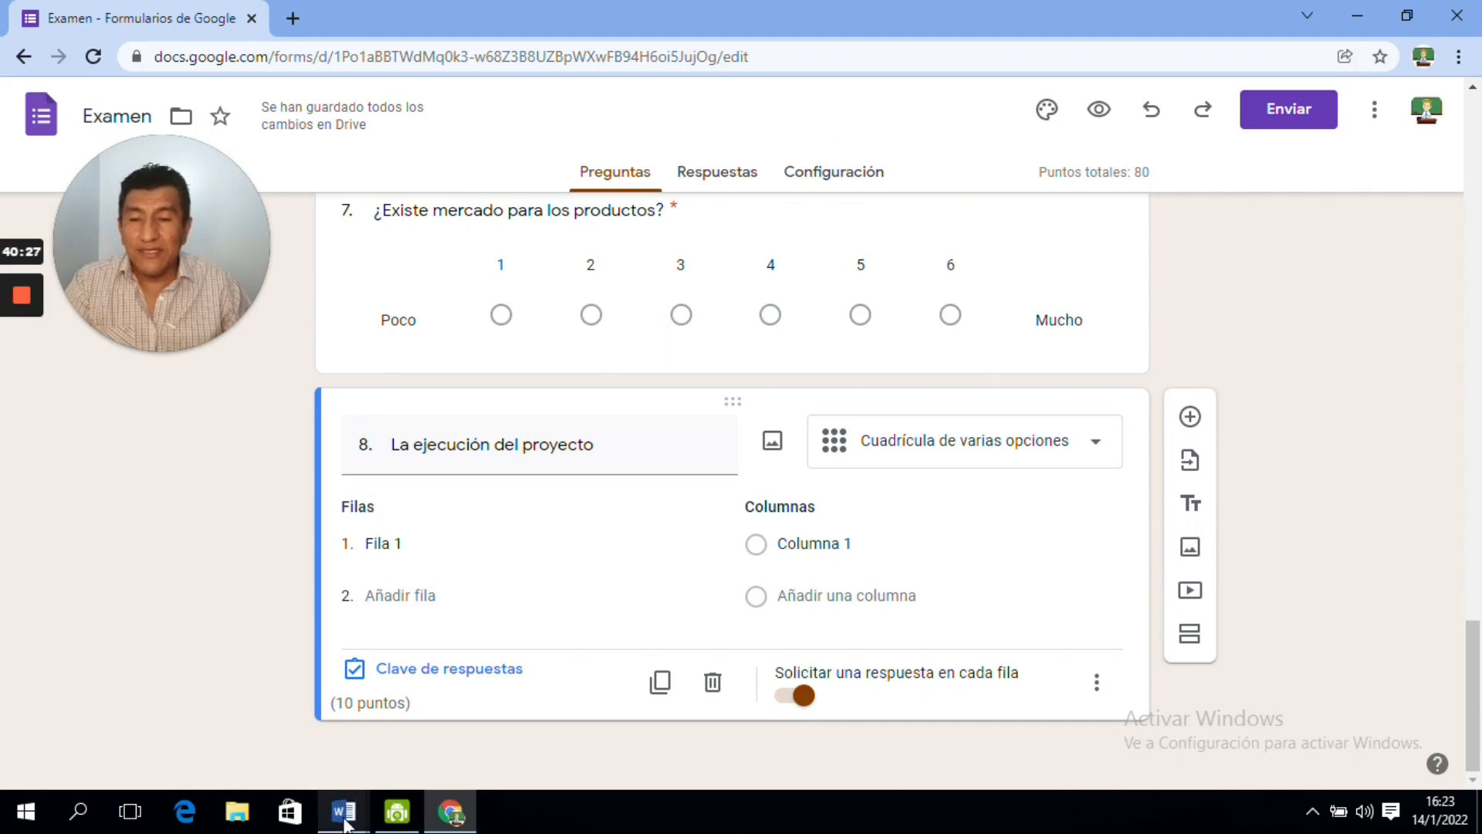
{"action": "mouse_move", "coordinate": [344, 810]}
{"action": "left_click", "coordinate": [420, 751]}
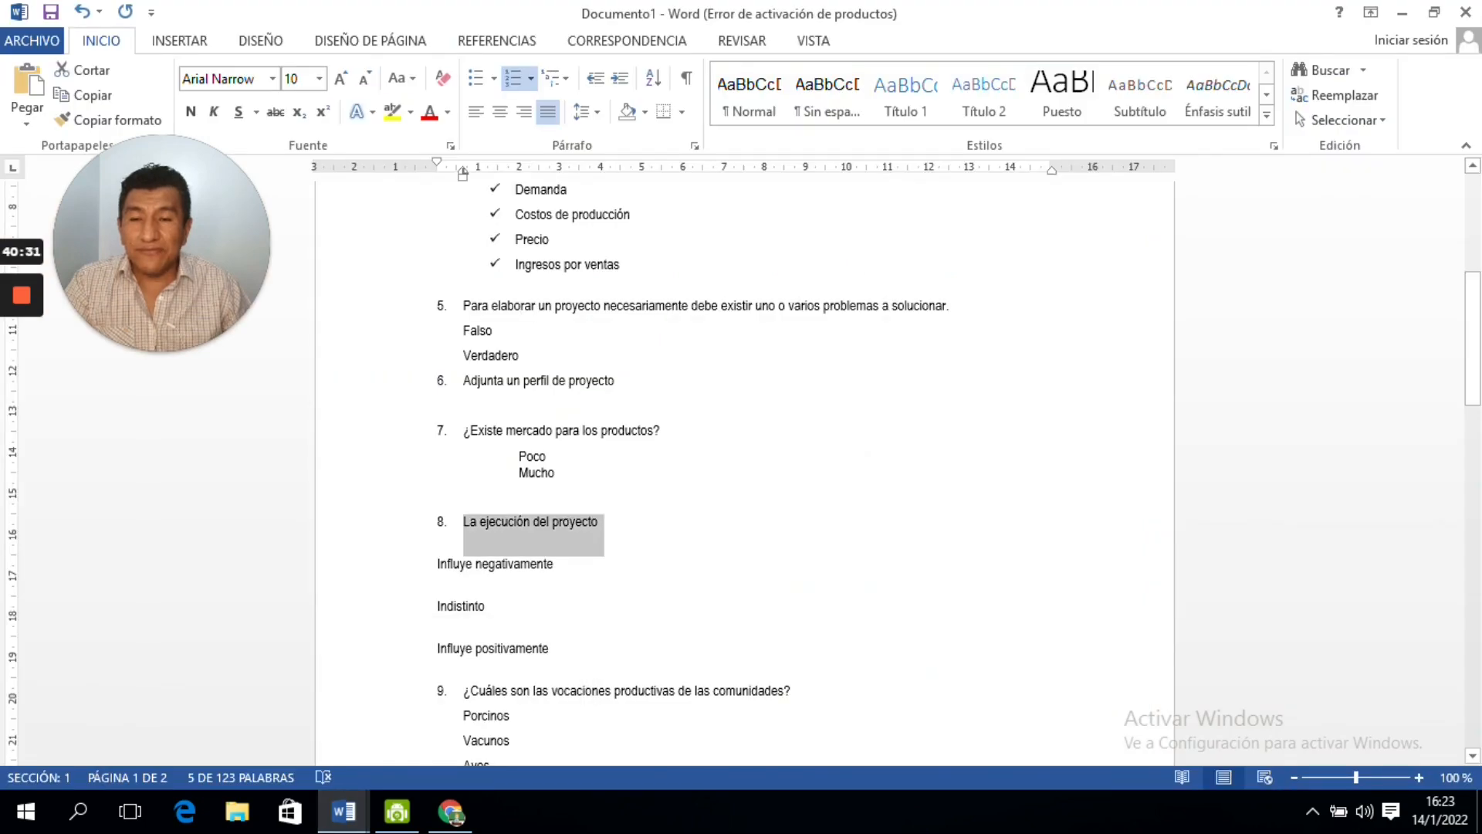
{"action": "left_click_drag", "start_coordinate": [557, 566], "coordinate": [455, 567]}
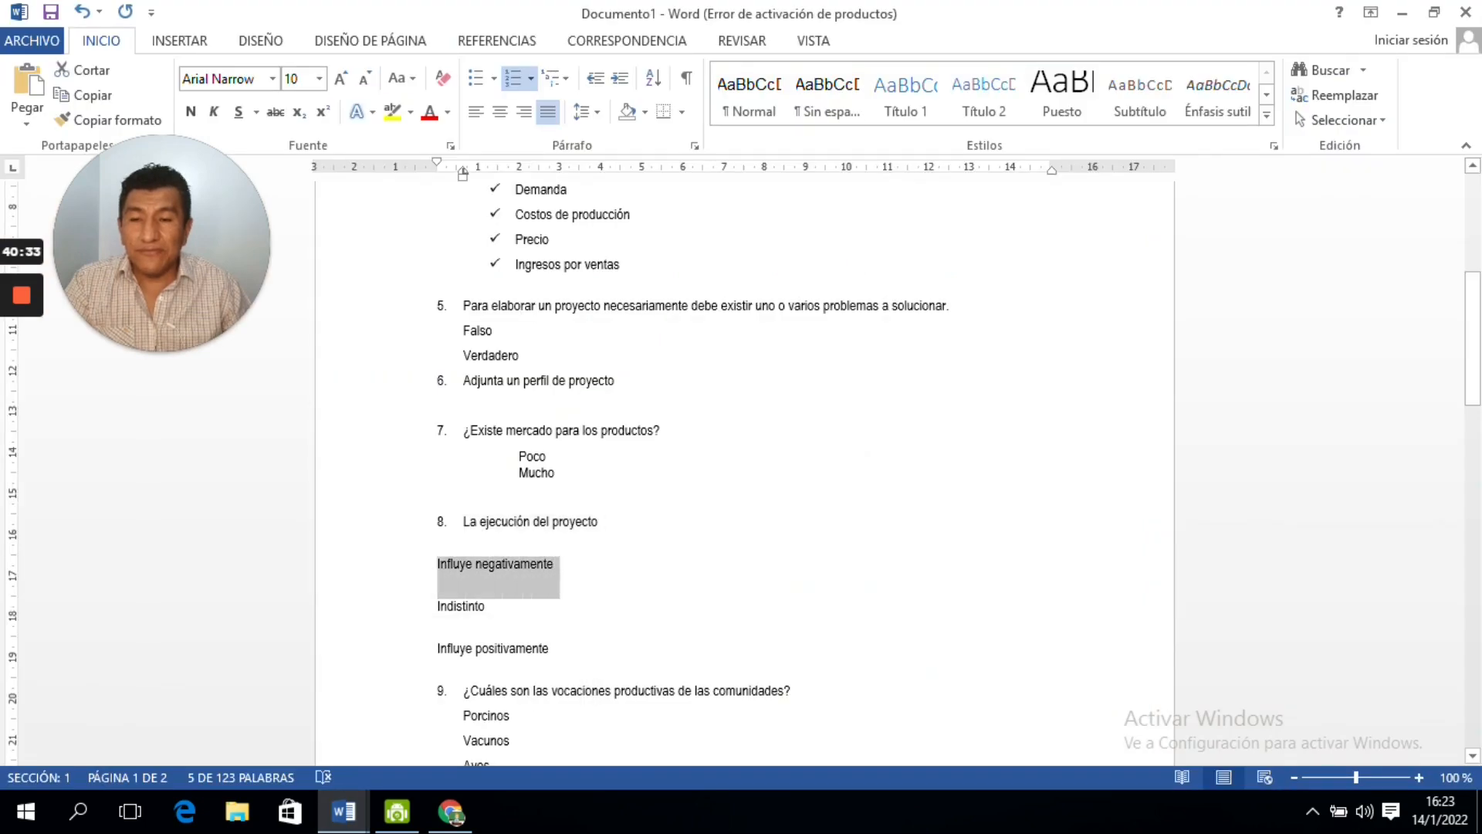
{"action": "right_click", "coordinate": [463, 570]}
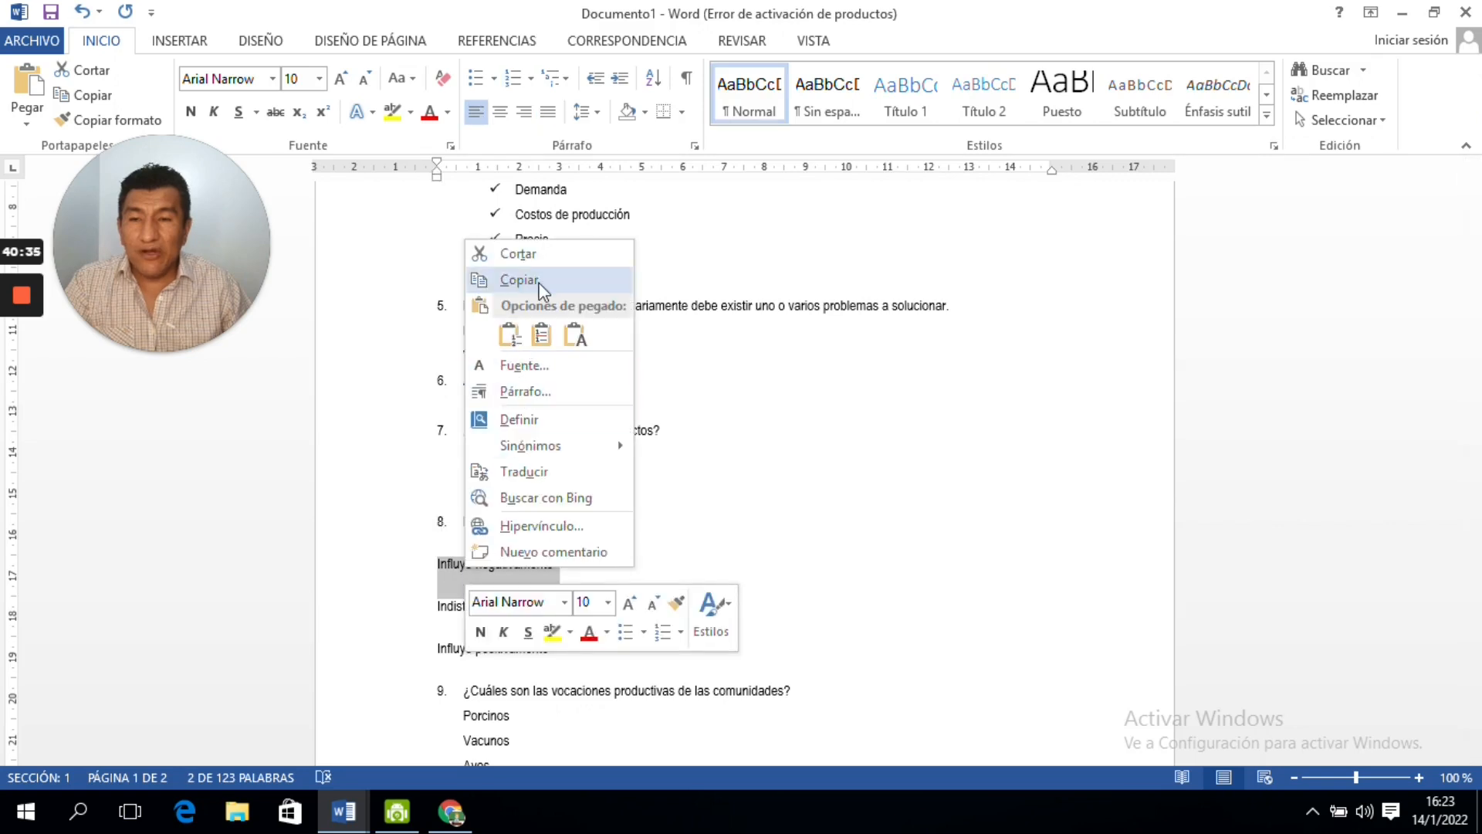
{"action": "left_click", "coordinate": [505, 280]}
{"action": "mouse_move", "coordinate": [451, 811]}
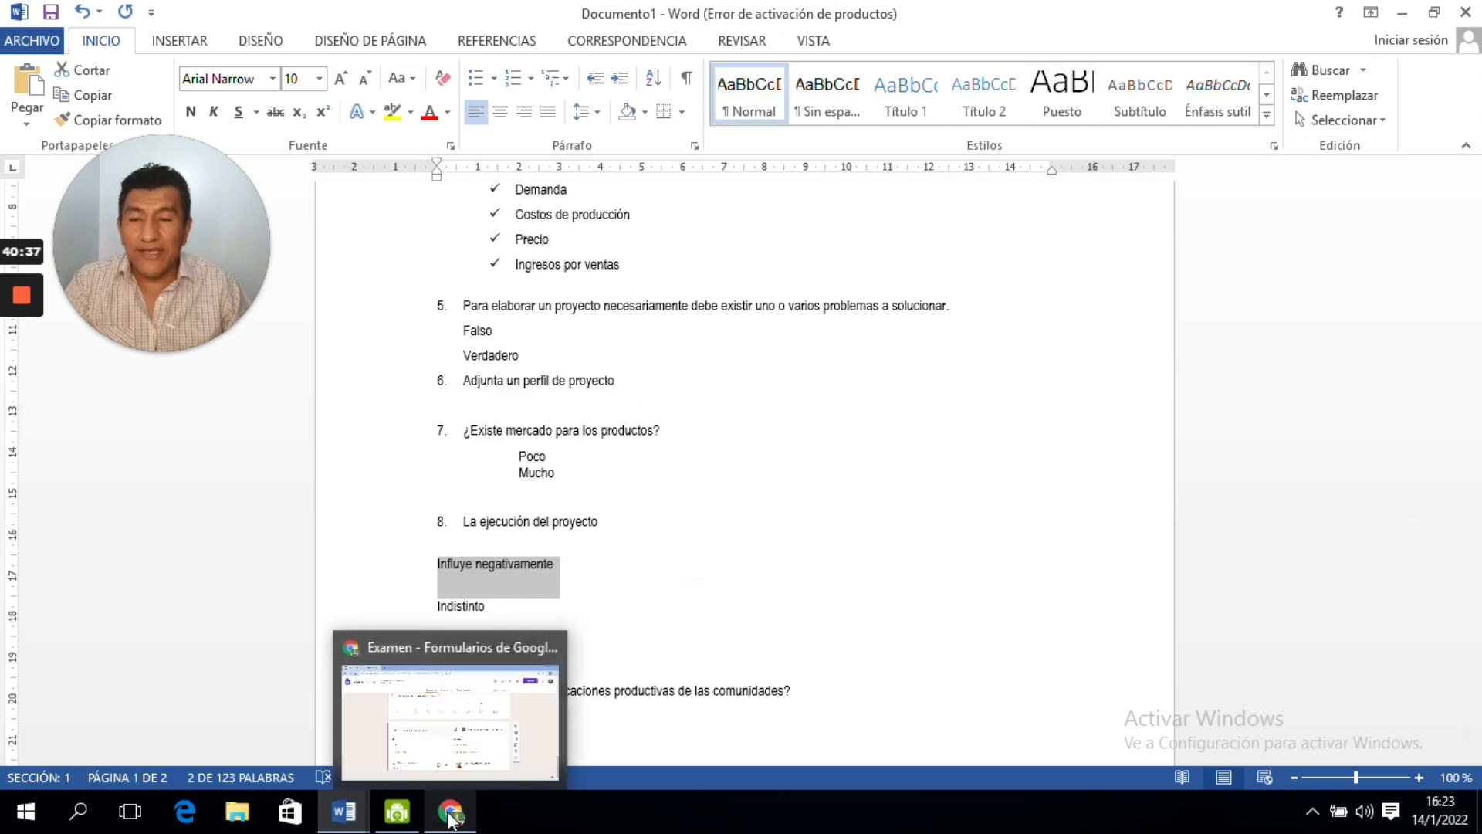
{"action": "left_click", "coordinate": [447, 691]}
{"action": "left_click", "coordinate": [384, 544]}
{"action": "right_click", "coordinate": [385, 545]}
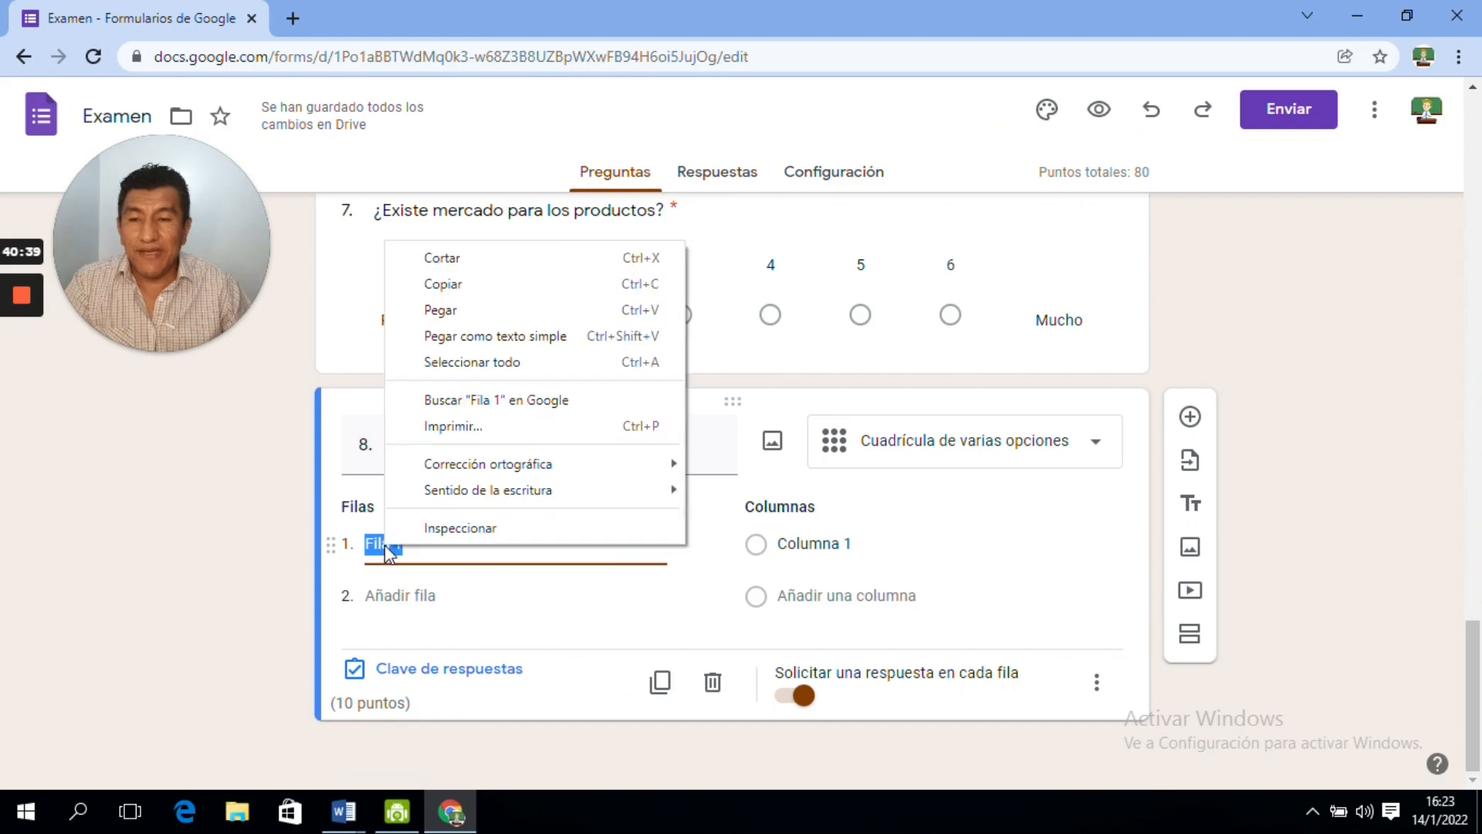
{"action": "left_click", "coordinate": [451, 310]}
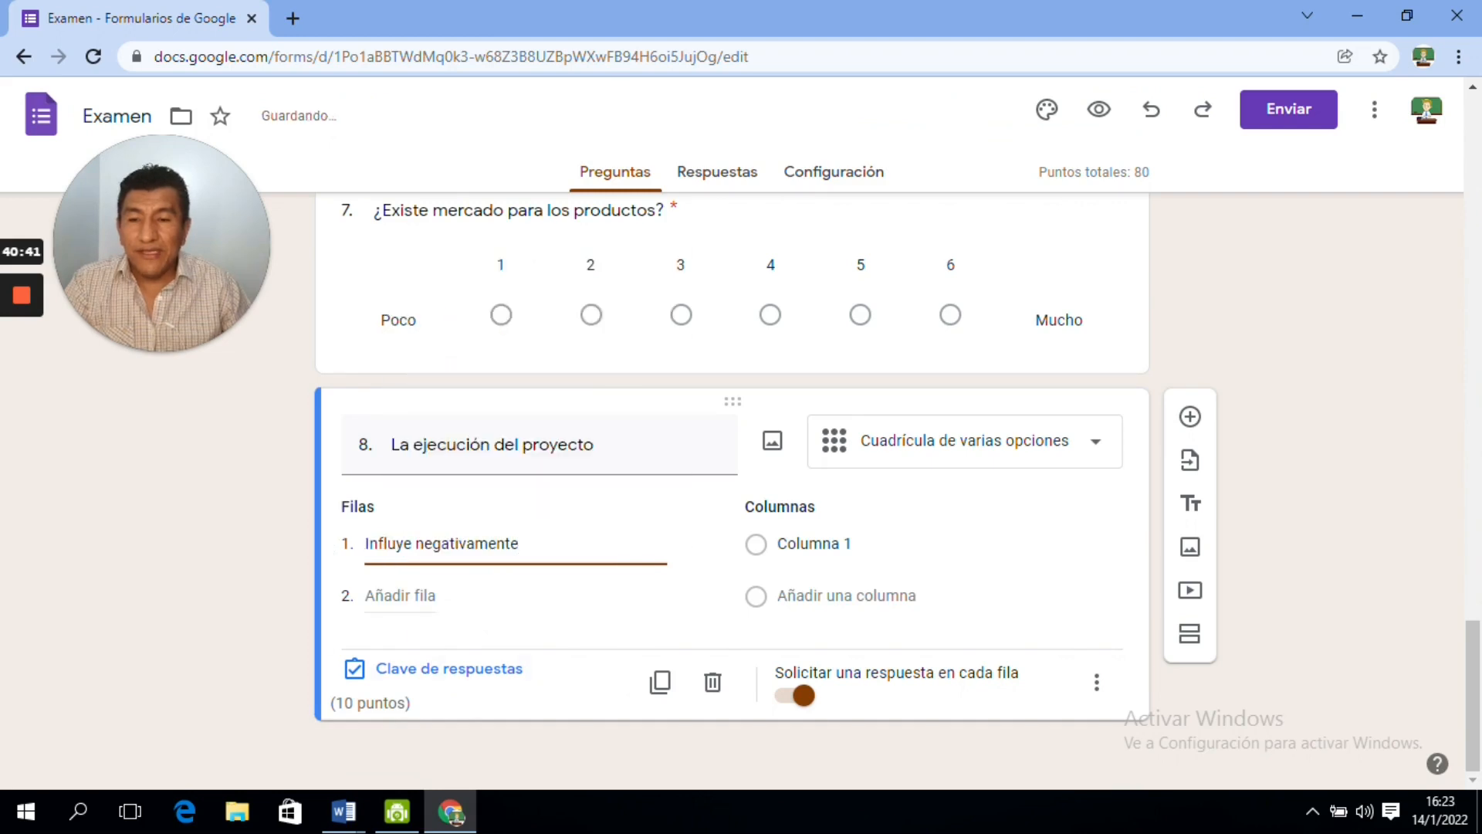
- Add two more rows to question 8 and fill the third with "Indistinto", copied from the Word document Documento1
{"action": "left_click", "coordinate": [424, 602]}
{"action": "mouse_move", "coordinate": [346, 814]}
{"action": "left_click", "coordinate": [386, 764]}
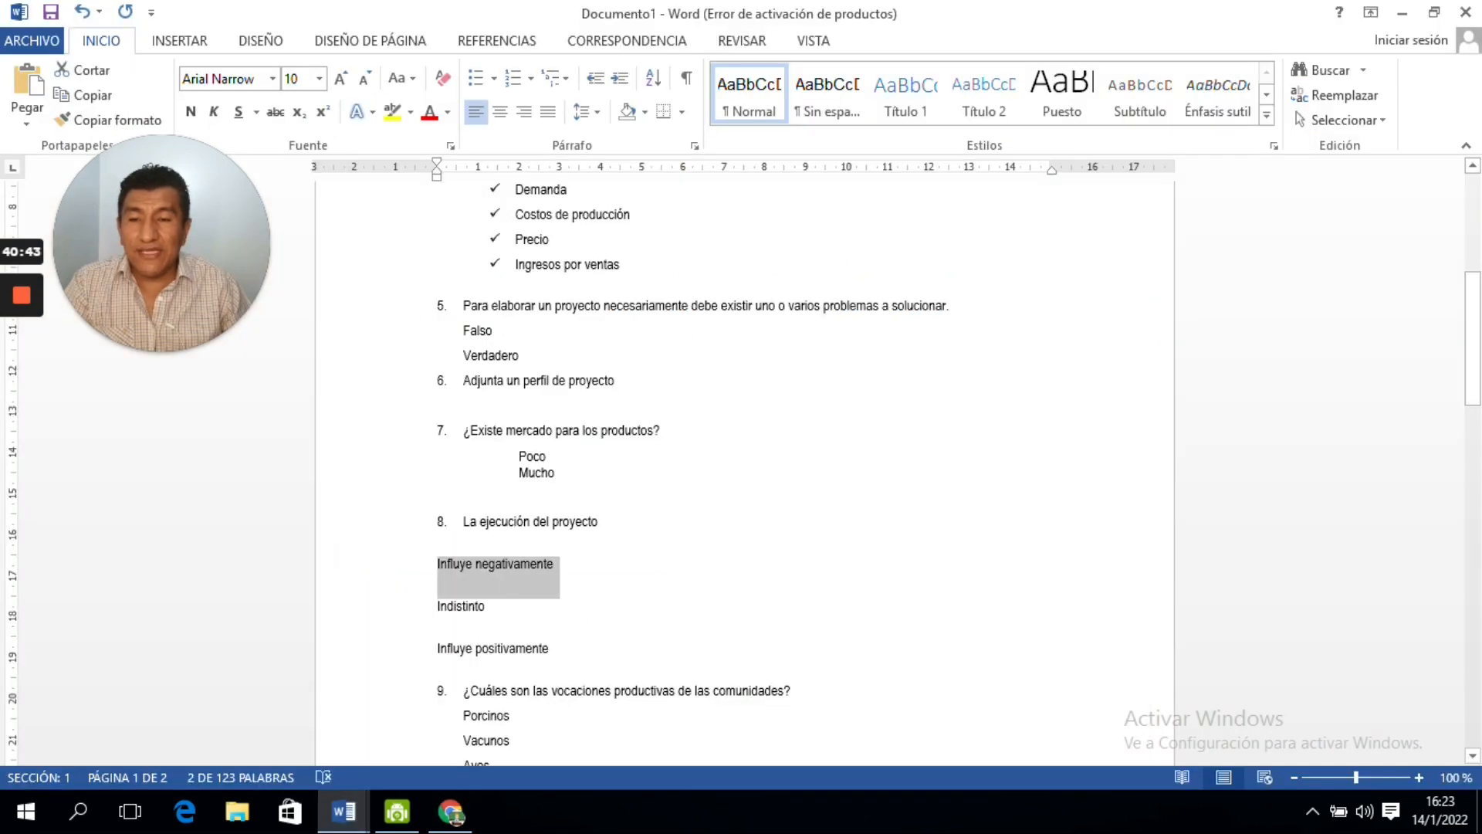
{"action": "left_click_drag", "start_coordinate": [440, 607], "coordinate": [491, 608]}
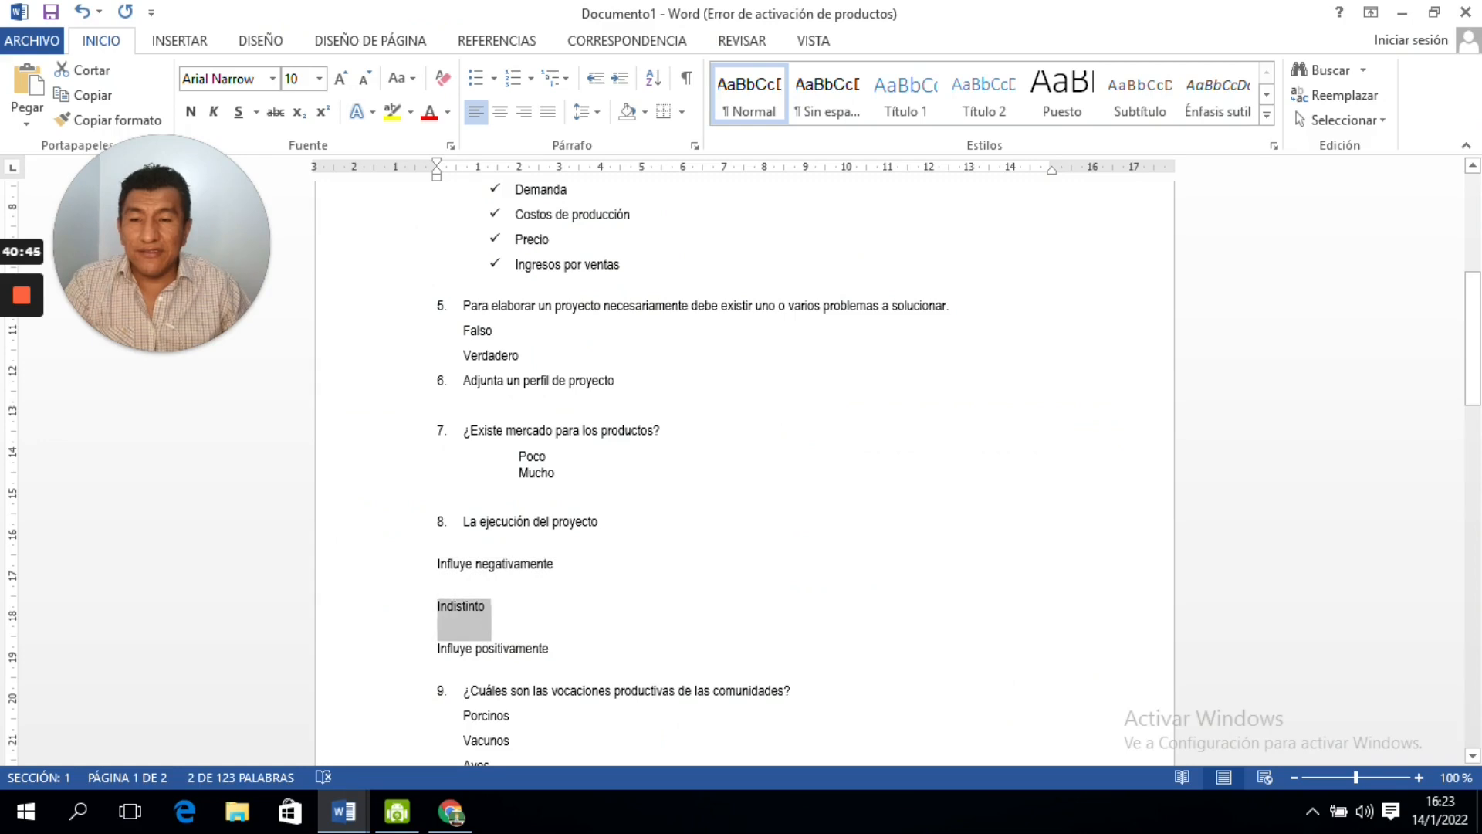
{"action": "right_click", "coordinate": [462, 624]}
{"action": "left_click", "coordinate": [511, 329]}
{"action": "left_click", "coordinate": [451, 812]}
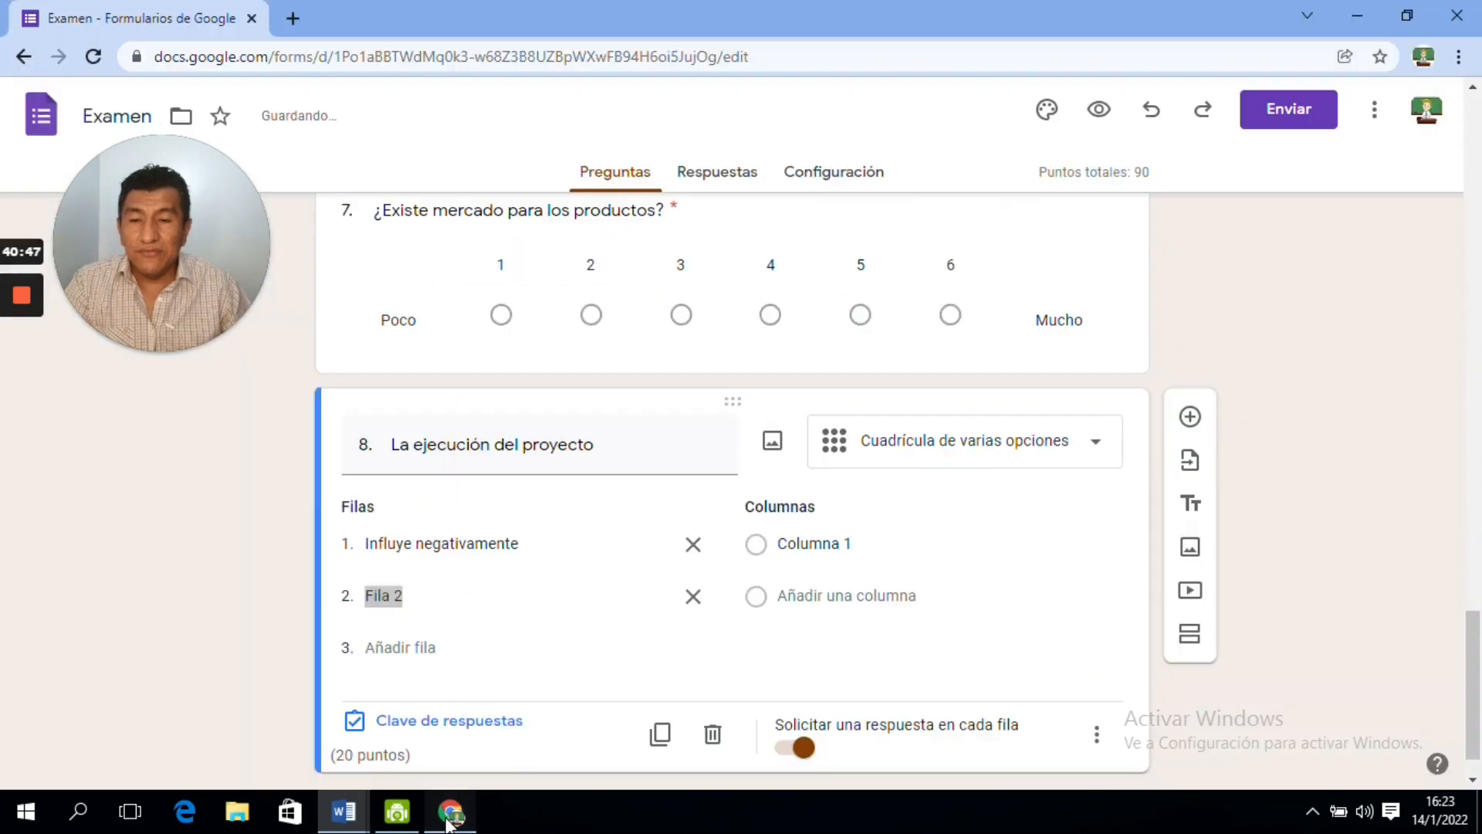
{"action": "key", "text": "Return"}
{"action": "right_click", "coordinate": [403, 648]}
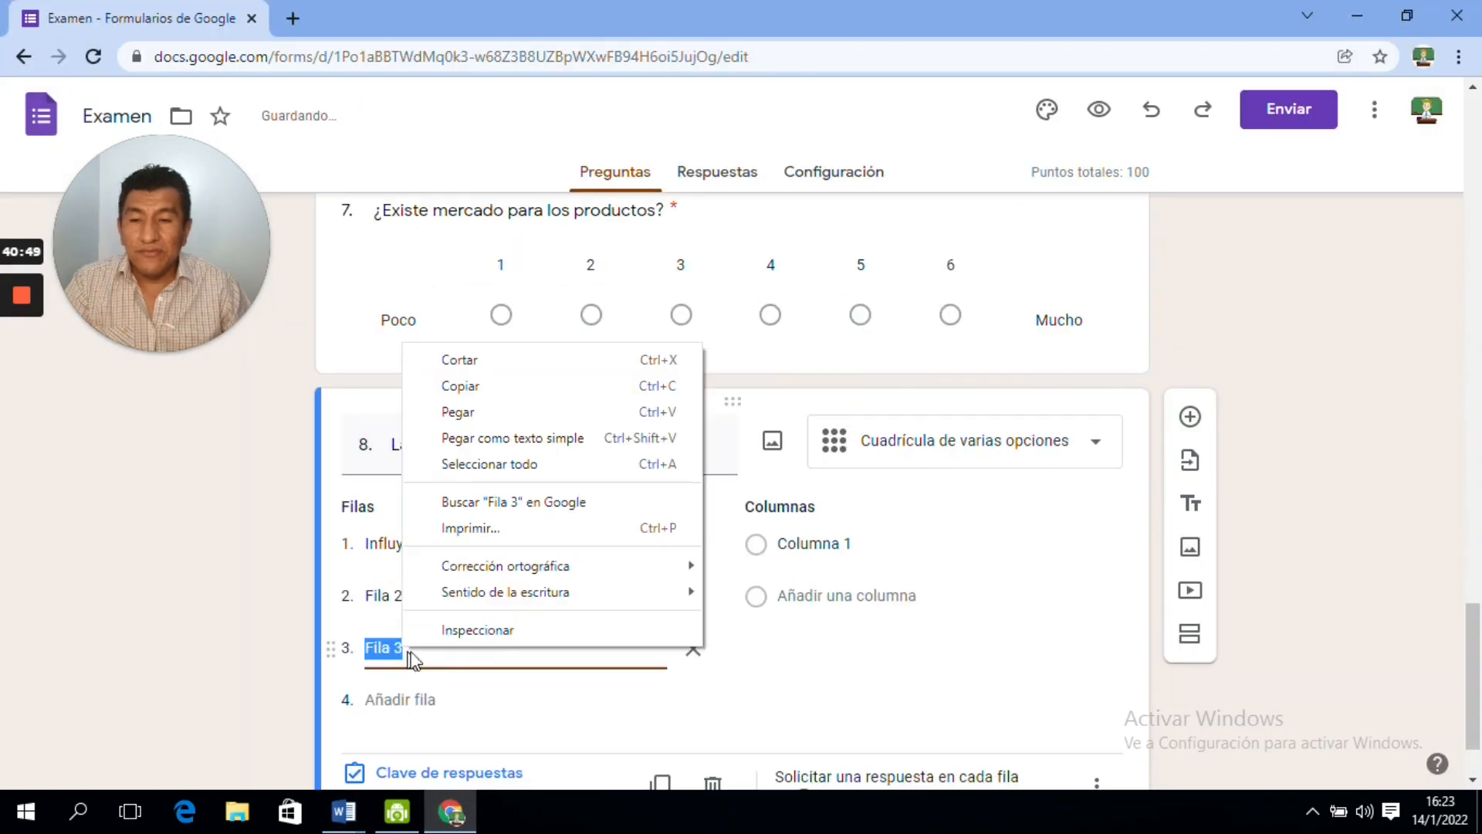
{"action": "left_click", "coordinate": [461, 410]}
- Try to replace question 8's second row, "Fila 2", with the copied text "Indistinto"
{"action": "left_click", "coordinate": [386, 595]}
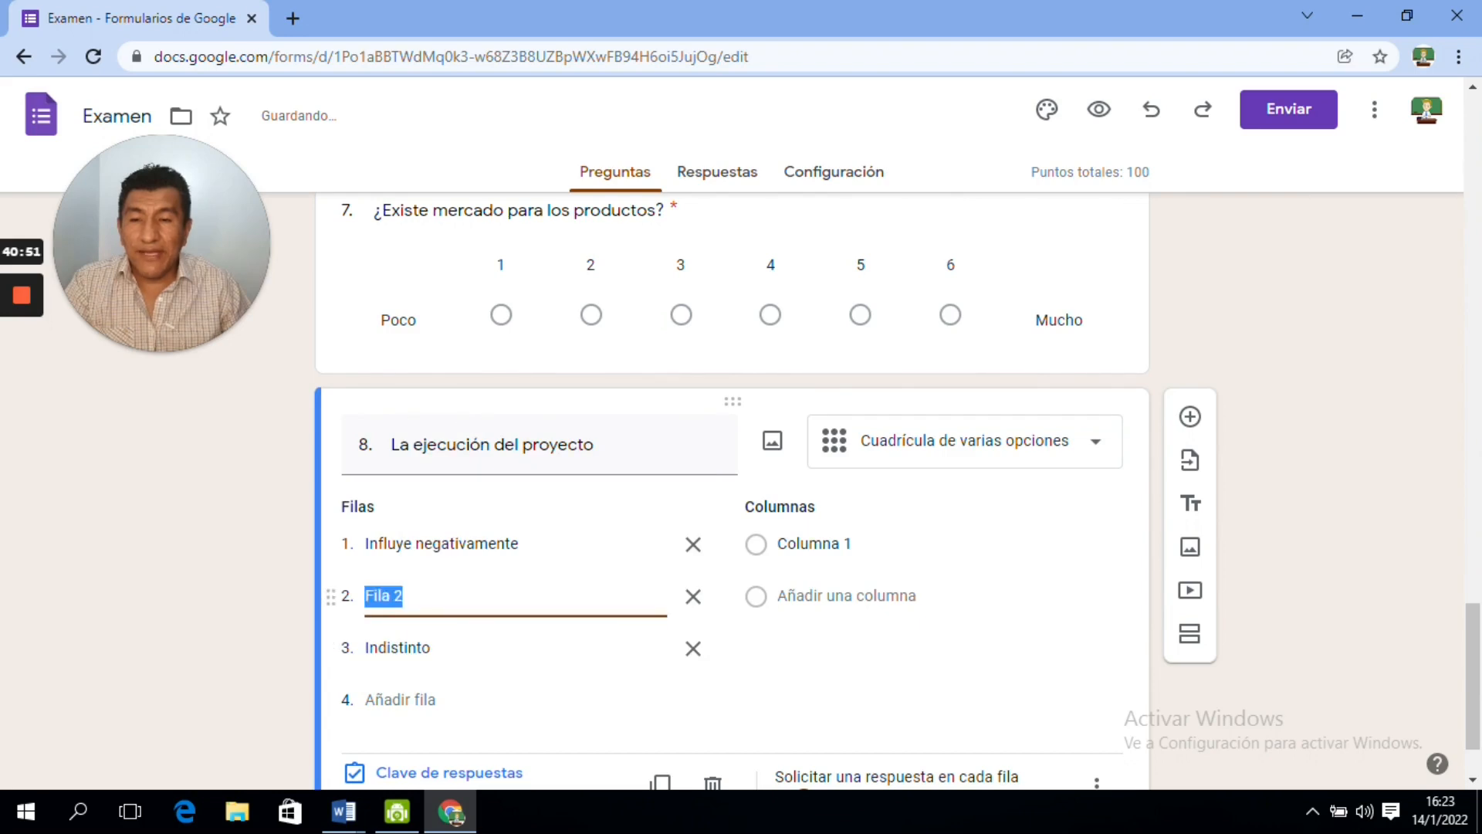
{"action": "right_click", "coordinate": [396, 597]}
{"action": "left_click", "coordinate": [458, 363]}
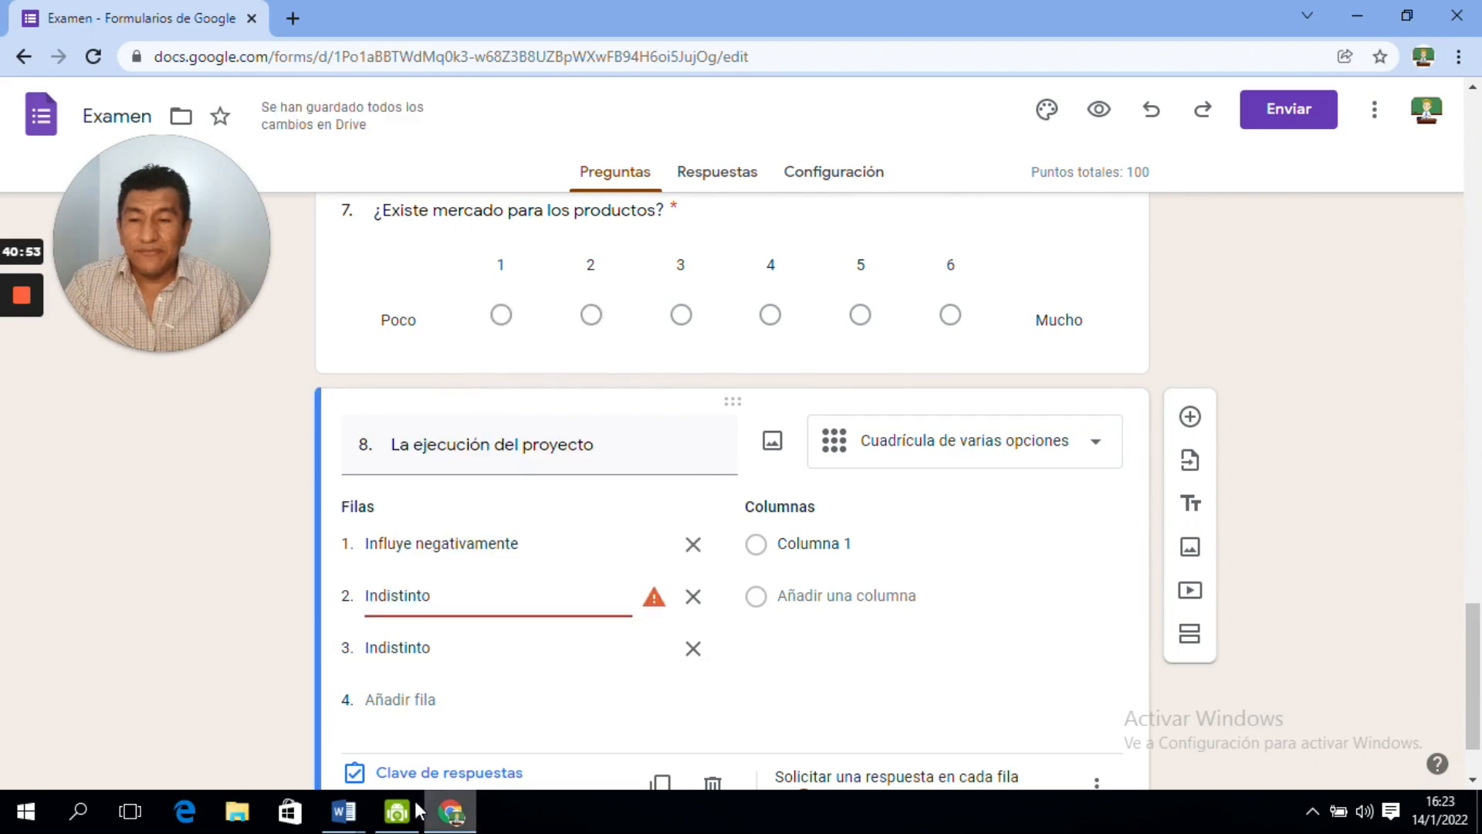
- Replace question 8's second row, "Fila 2", with "Influye positivamente", copied from the Word document Documento1
{"action": "mouse_move", "coordinate": [343, 811]}
{"action": "left_click", "coordinate": [475, 711]}
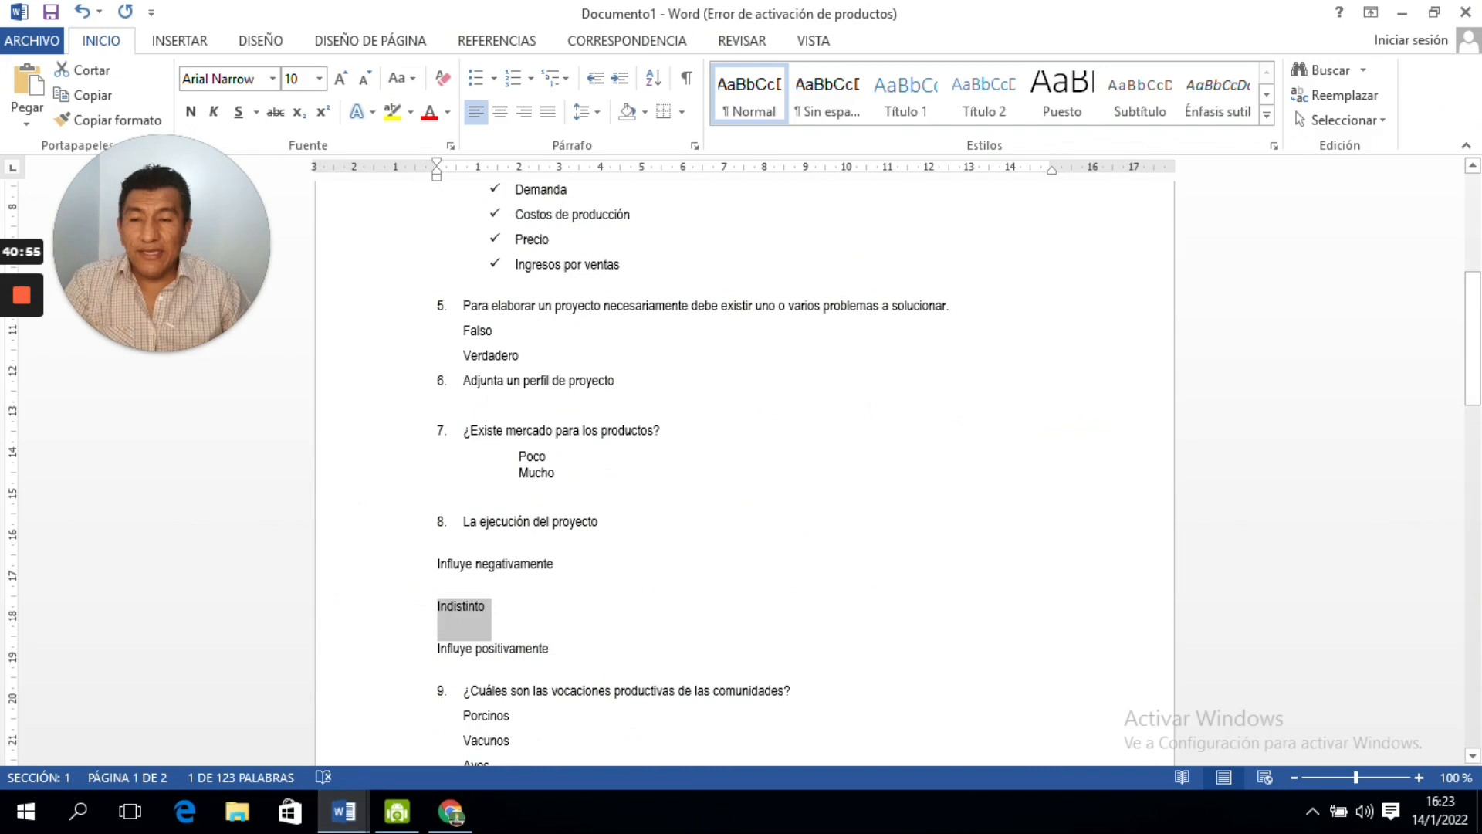
{"action": "left_click_drag", "start_coordinate": [555, 650], "coordinate": [437, 650]}
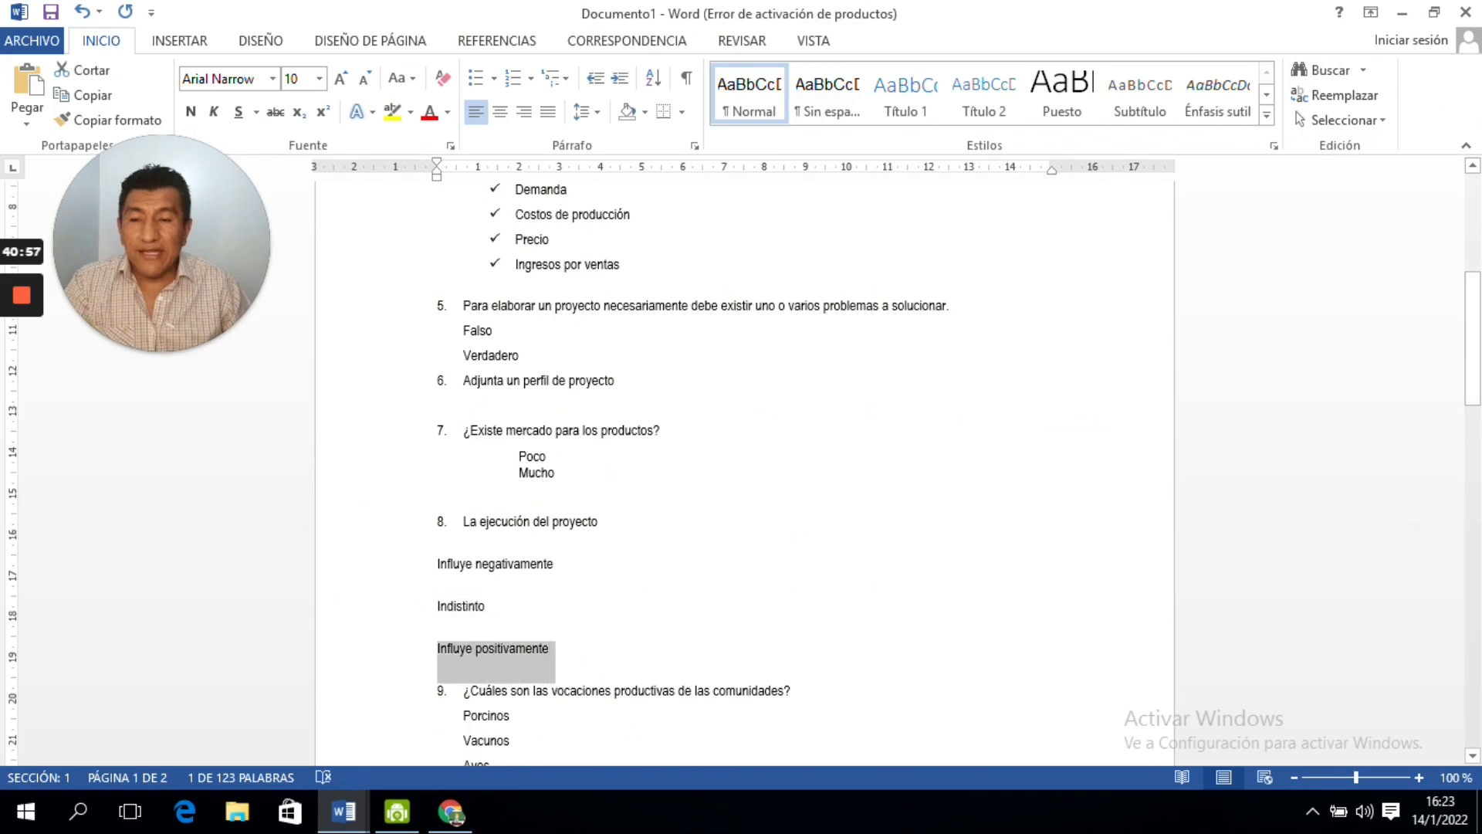
{"action": "right_click", "coordinate": [465, 652]}
{"action": "left_click", "coordinate": [523, 366]}
{"action": "left_click", "coordinate": [452, 811]}
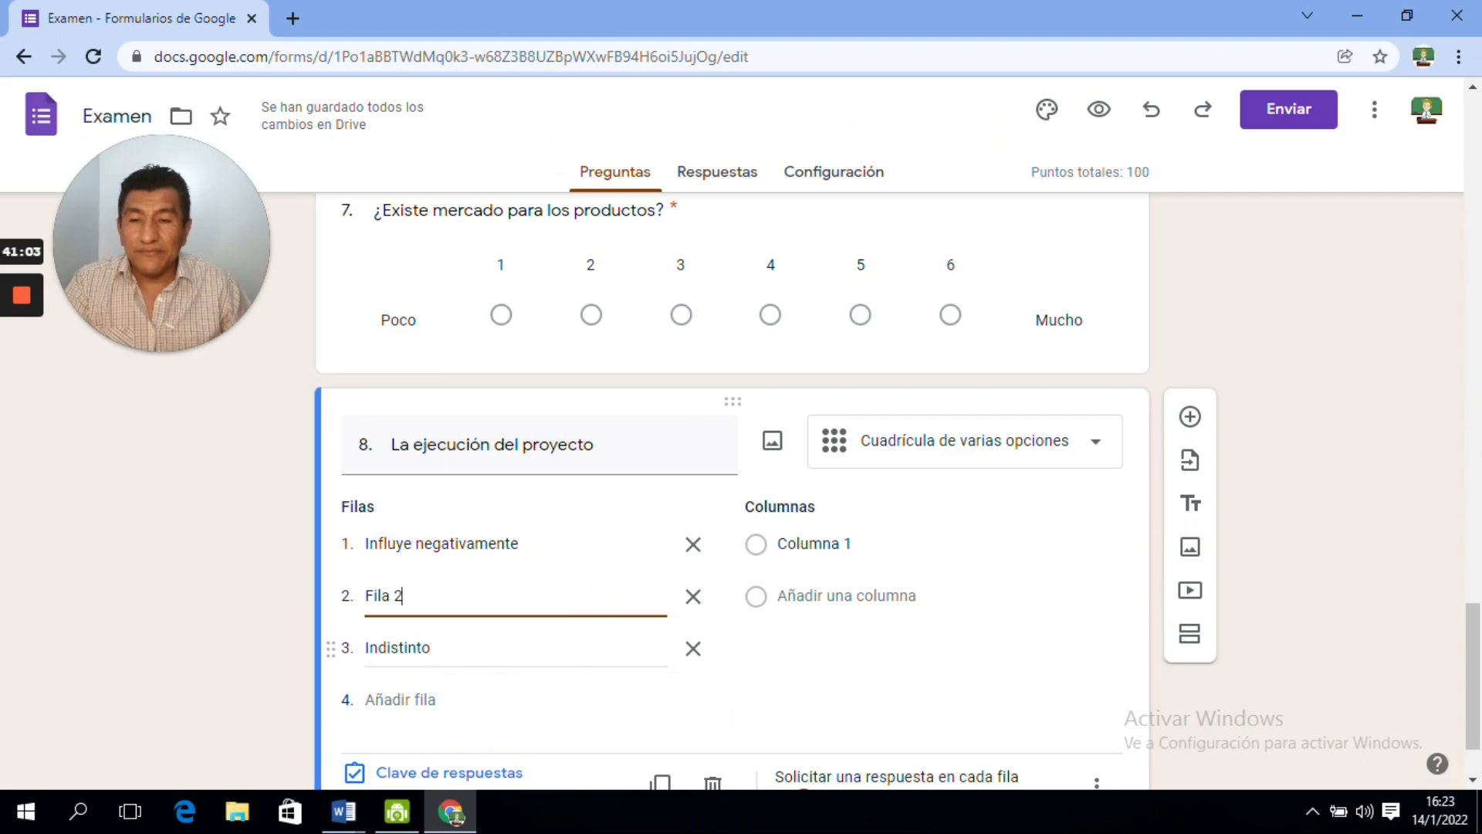
{"action": "key", "text": "ctrl+a"}
{"action": "right_click", "coordinate": [382, 593]}
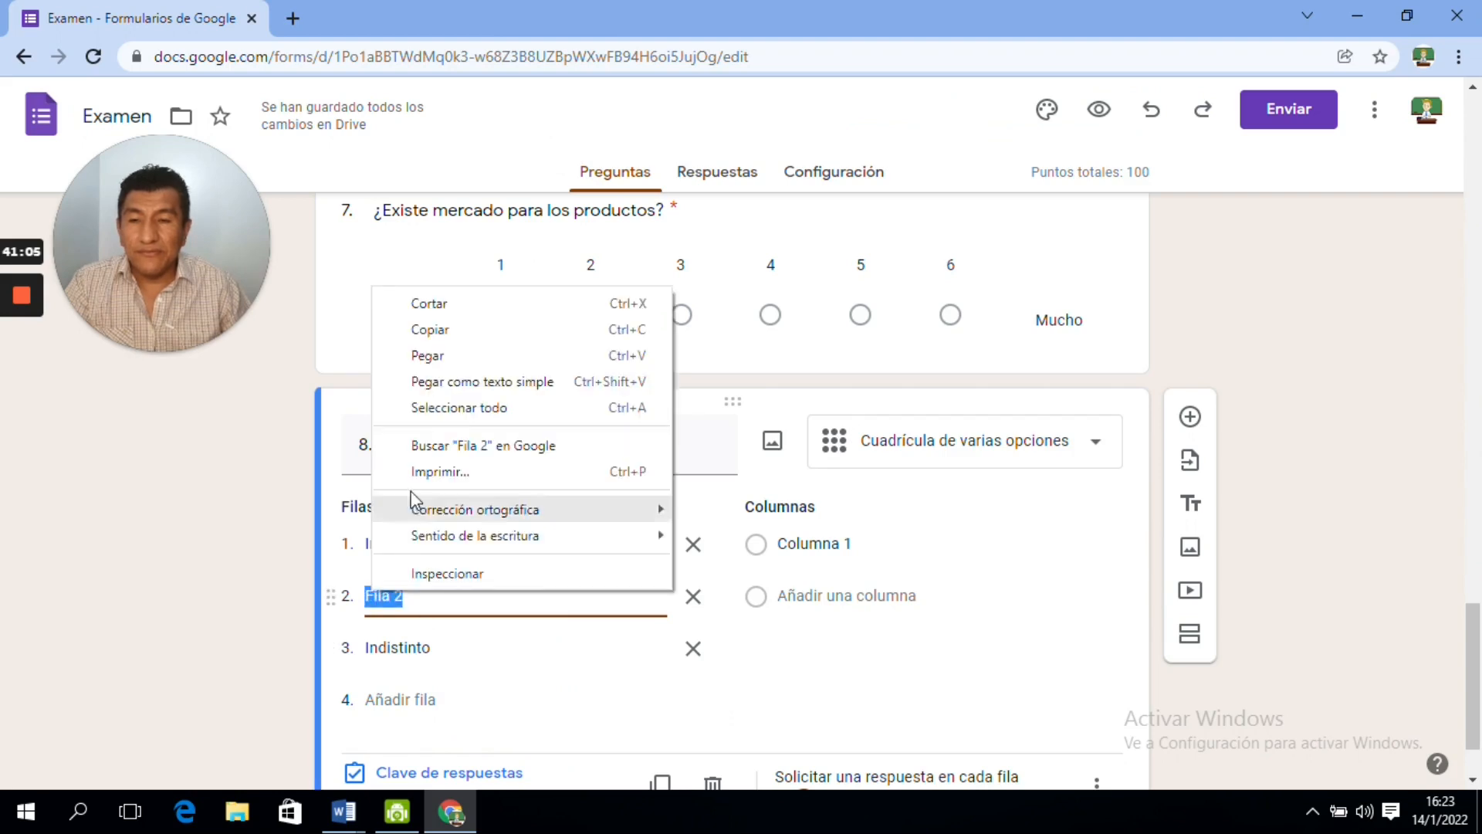
{"action": "left_click", "coordinate": [447, 357]}
{"action": "left_click", "coordinate": [799, 668]}
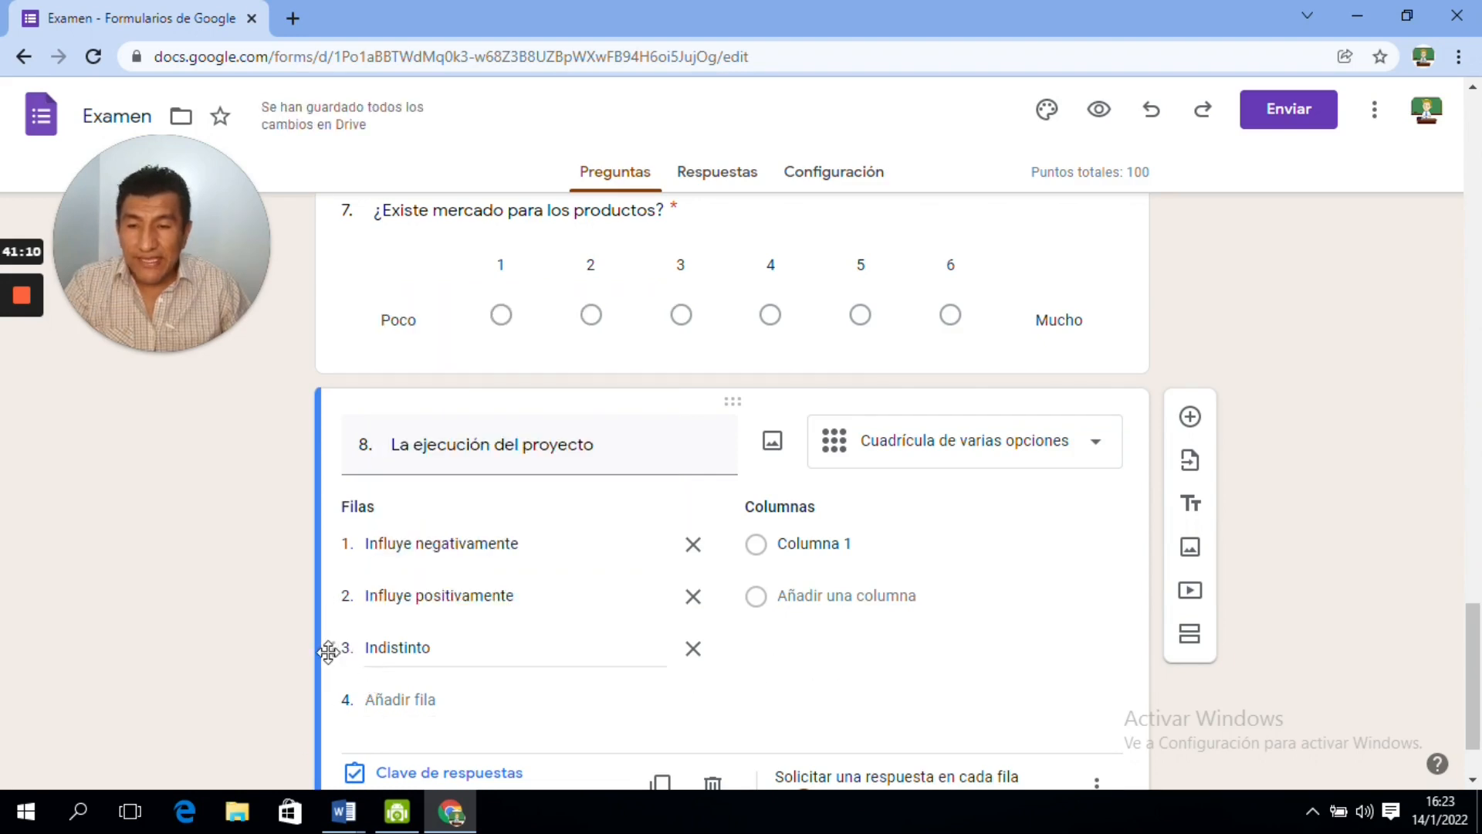
- Move the "Indistinto" row up to second place in question 8 and add the columns "Columna 2" and "Columna 3"
{"action": "left_click_drag", "start_coordinate": [328, 652], "coordinate": [339, 589]}
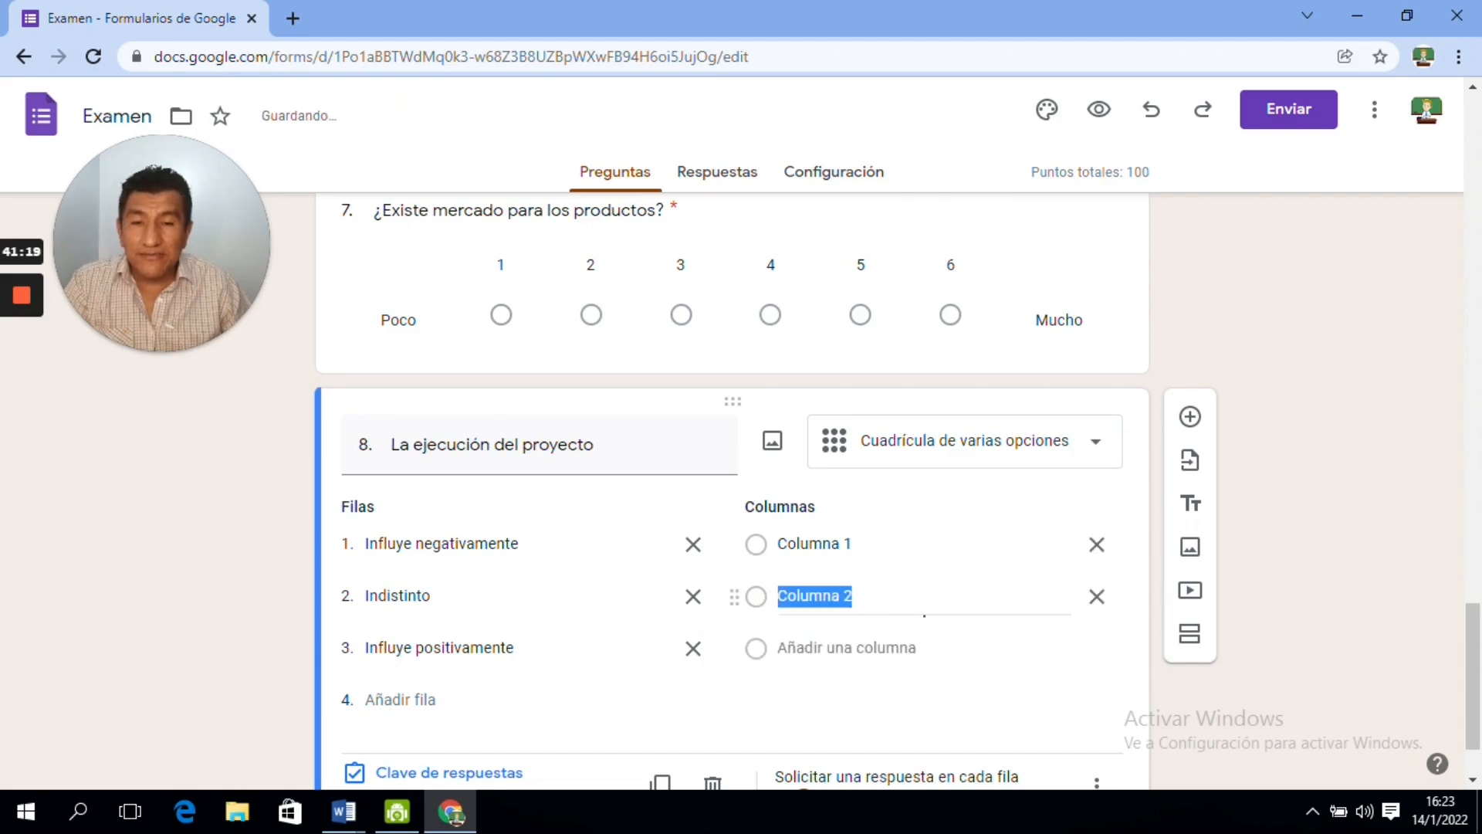
{"action": "left_click", "coordinate": [847, 647]}
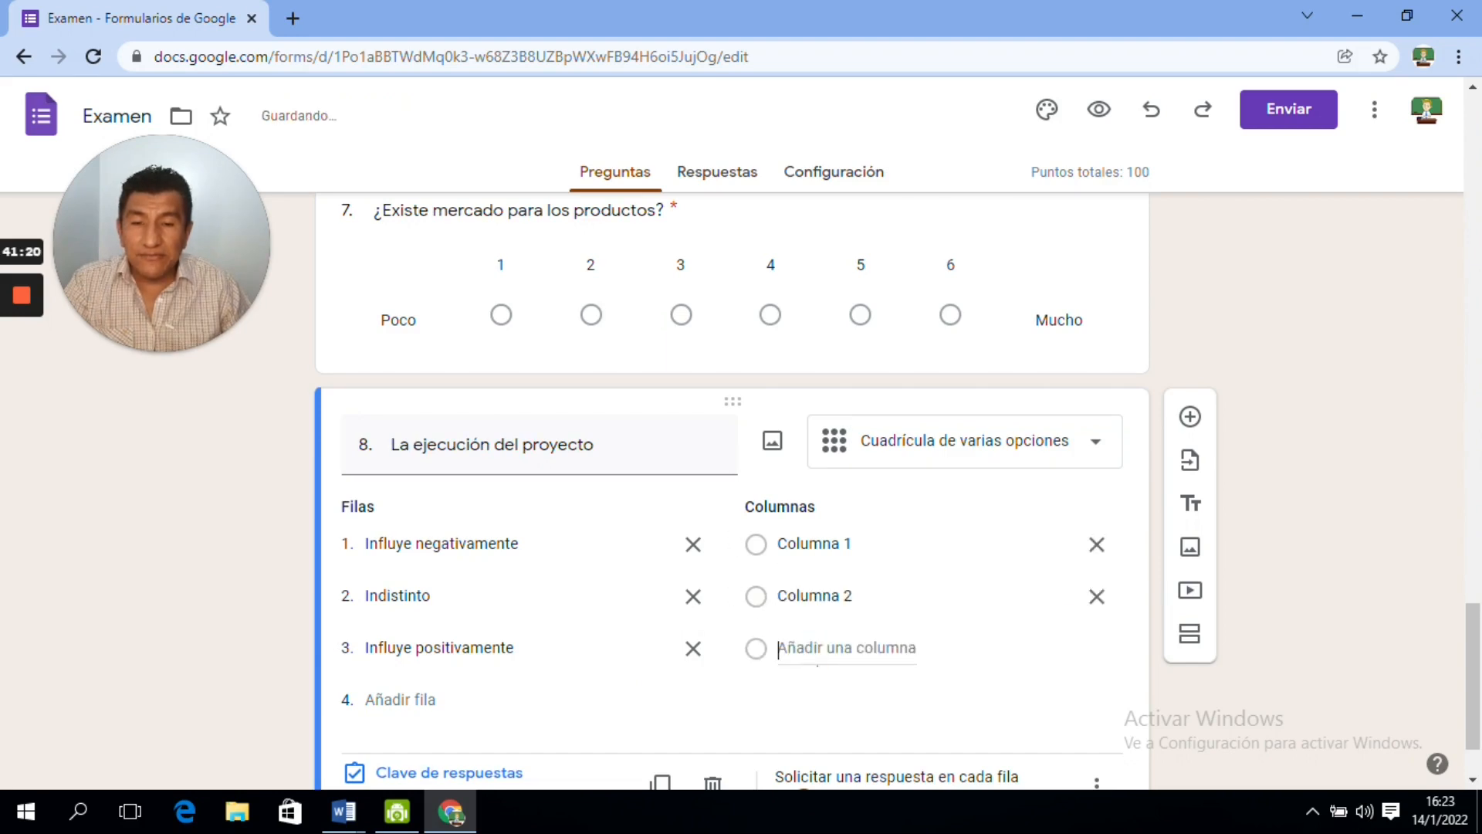
{"action": "left_click", "coordinate": [1134, 686]}
- Switch to question 7 and look at how question 8's grid is laid out
{"action": "scroll", "coordinate": [1471, 629], "scroll_direction": "down", "scroll_amount": 2}
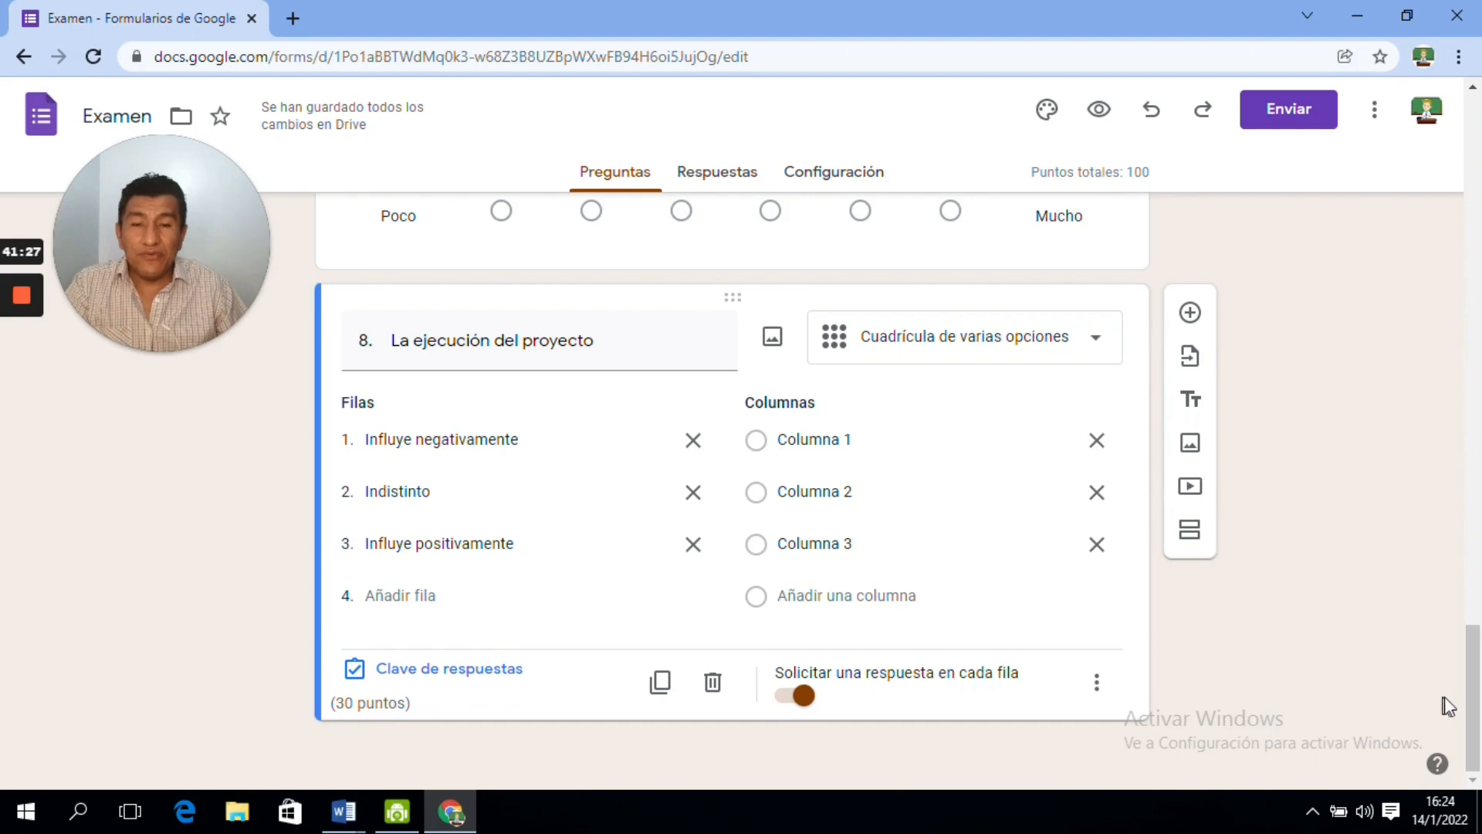
{"action": "scroll", "coordinate": [1470, 695], "scroll_direction": "up", "scroll_amount": 3}
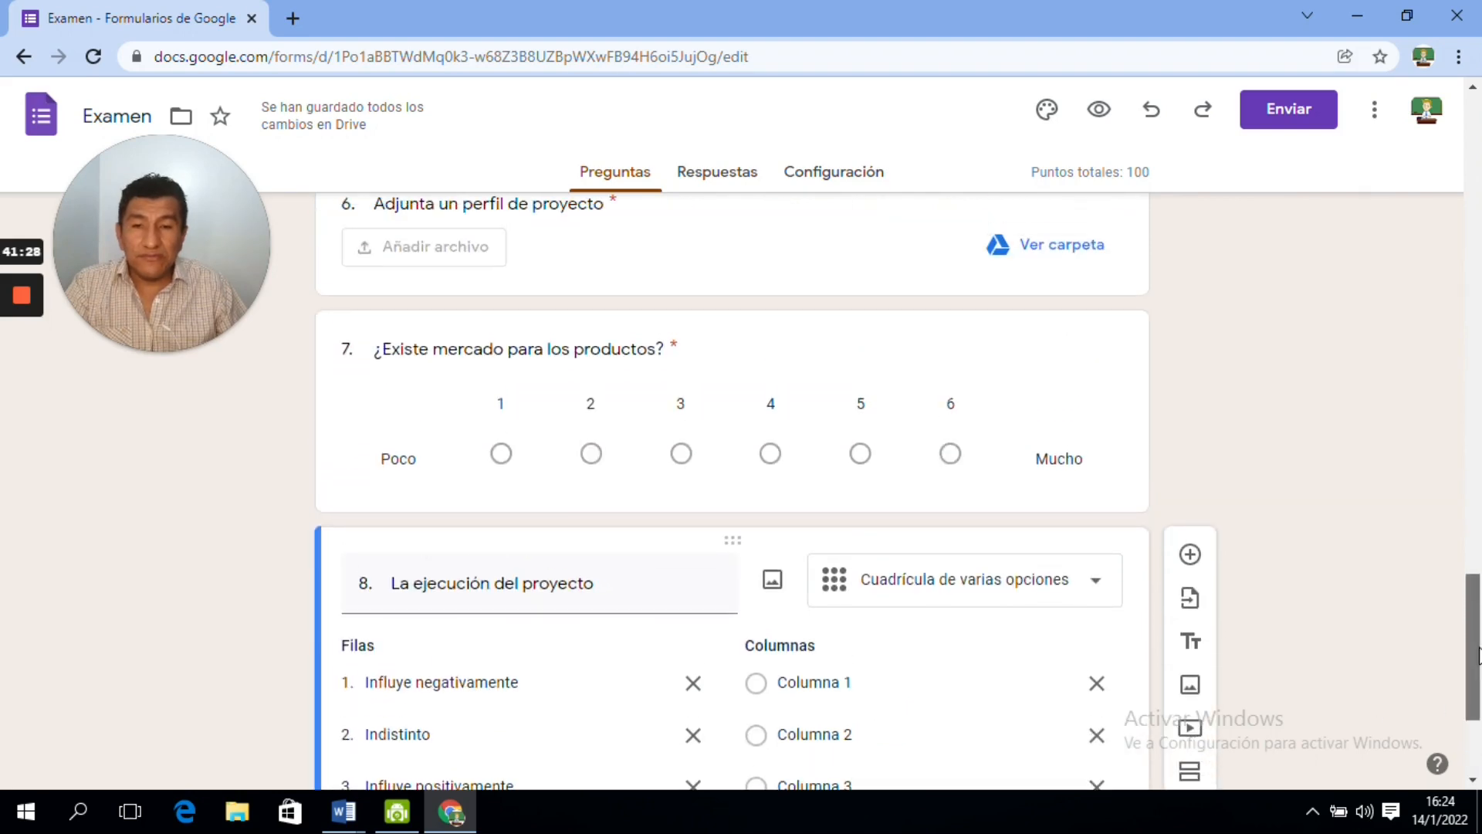
{"action": "left_click", "coordinate": [675, 480]}
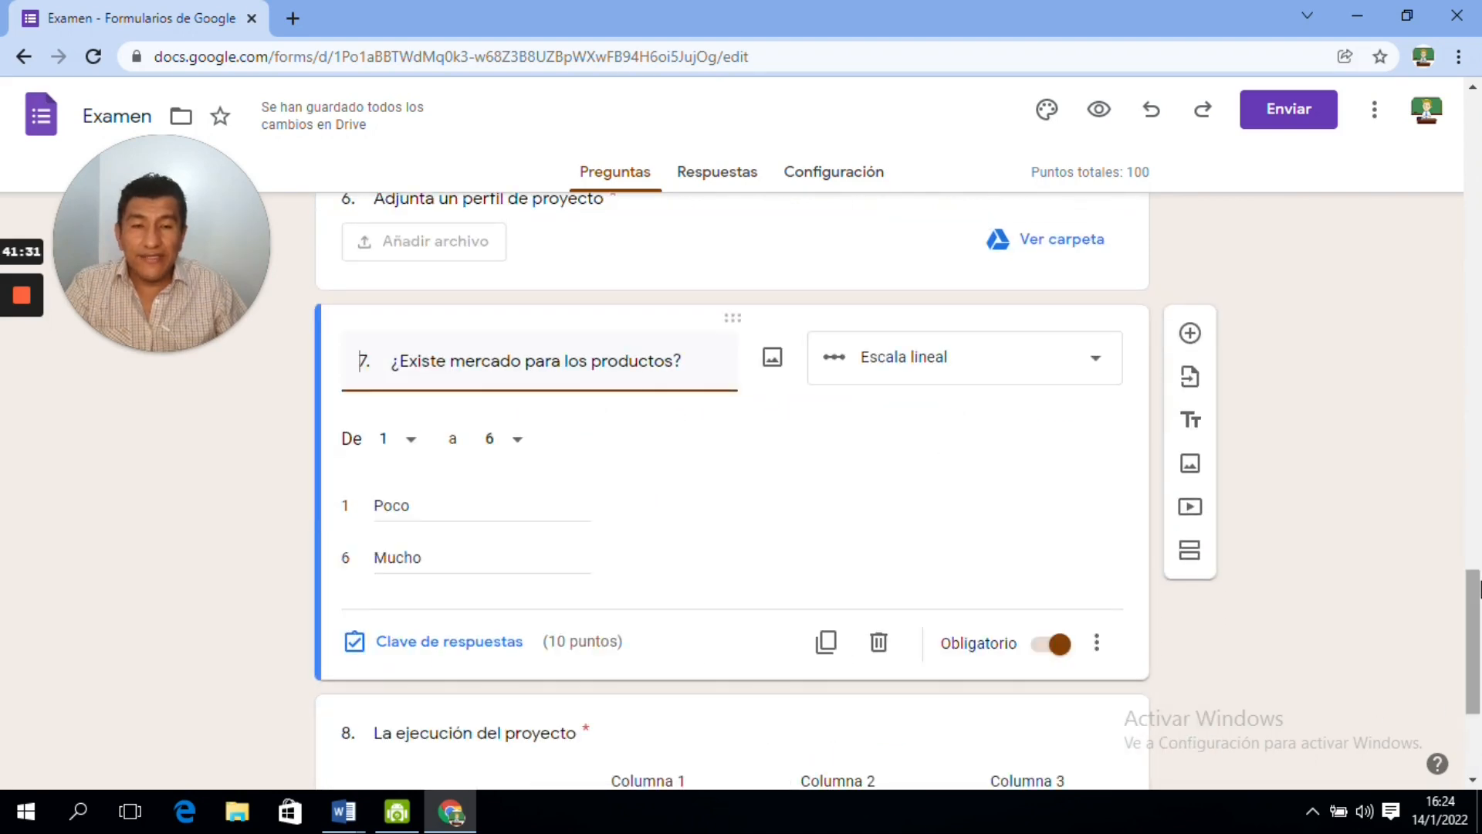
{"action": "scroll", "coordinate": [1476, 590], "scroll_direction": "down", "scroll_amount": 3}
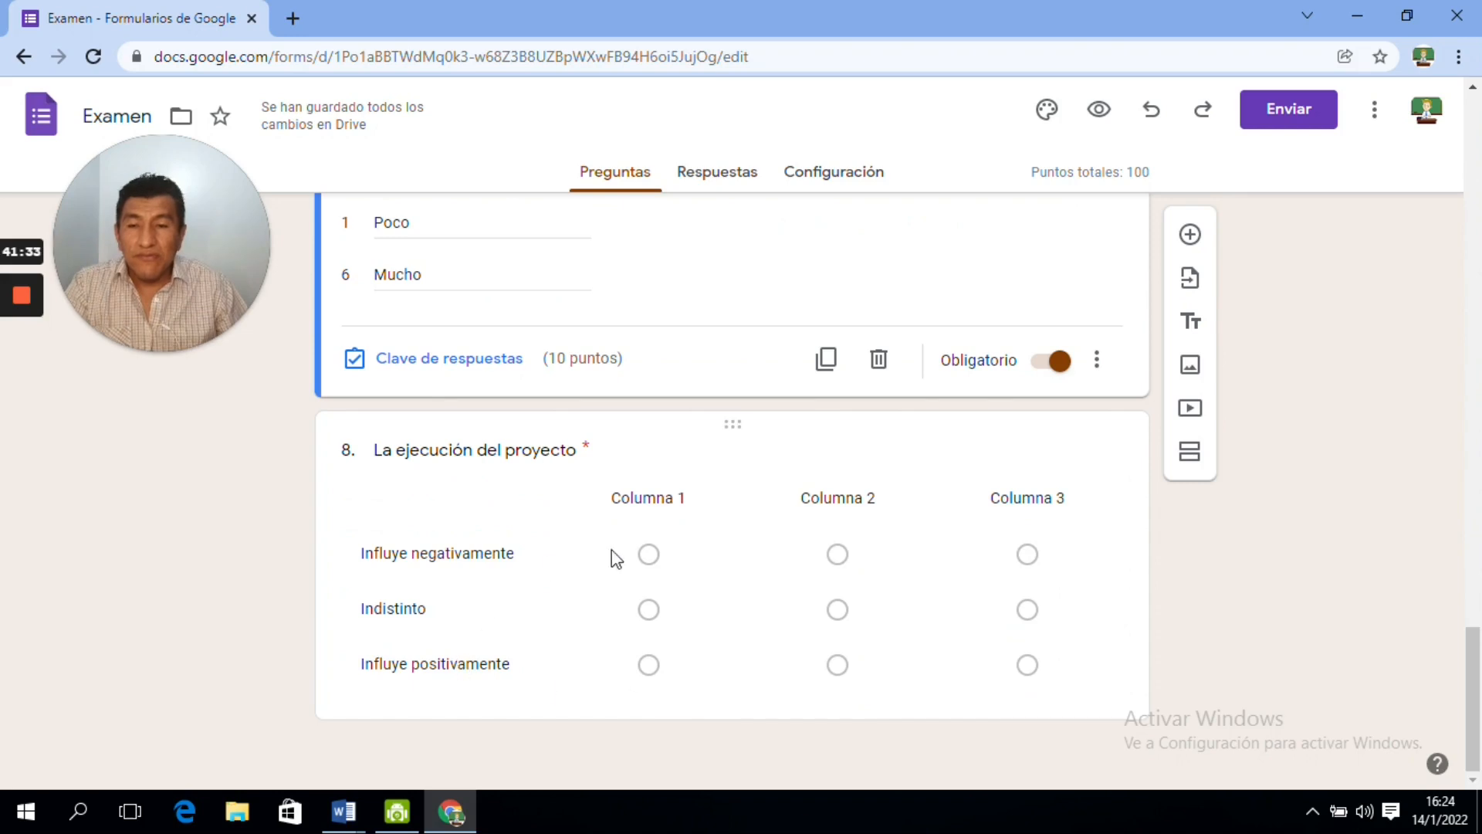
- Set question 8's answer key to 3 points for each of the rows Influye negativamente, Indistinto and Influye positivamente
{"action": "left_click", "coordinate": [454, 681]}
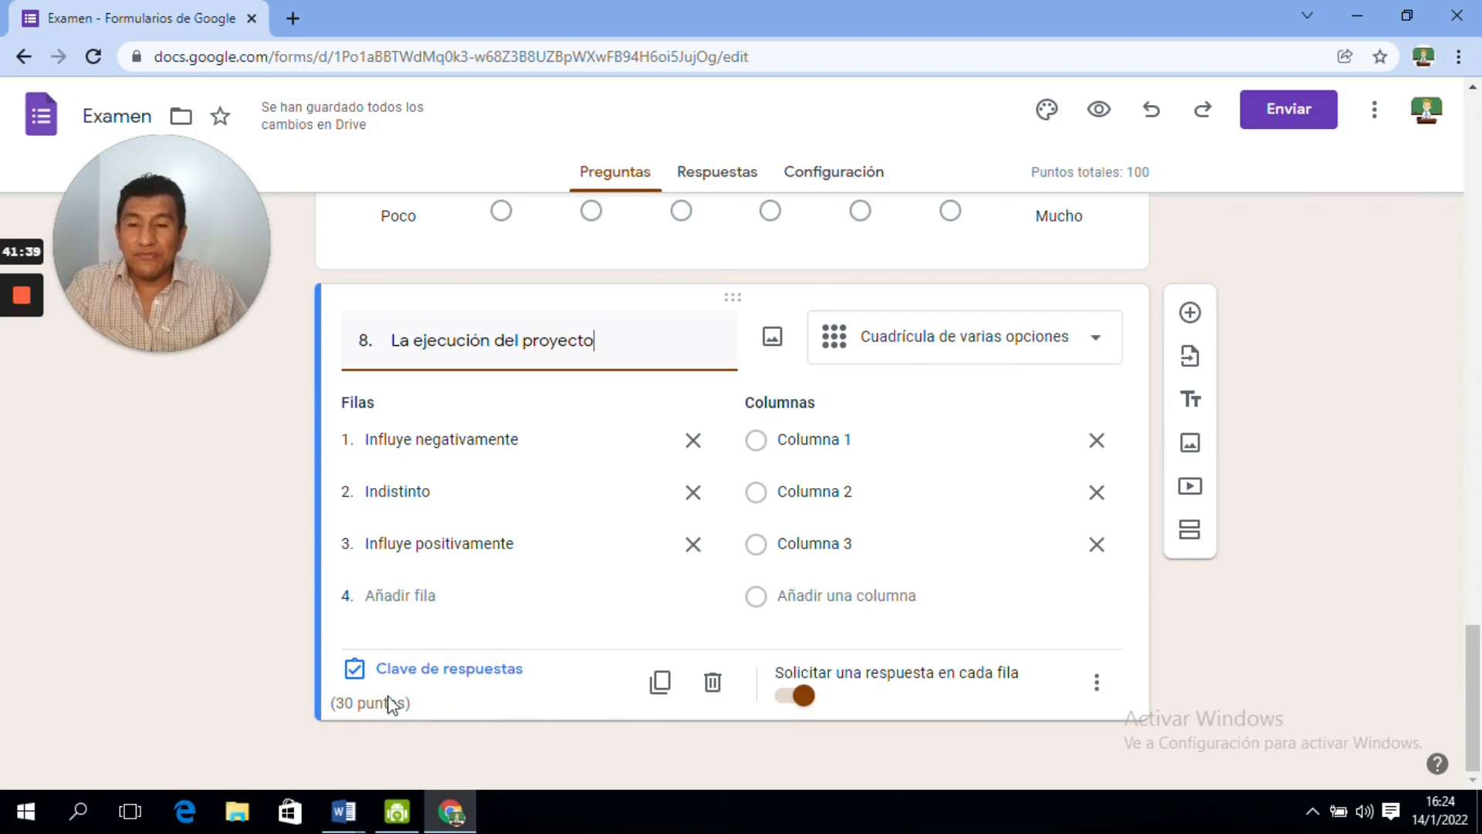
{"action": "left_click", "coordinate": [450, 672]}
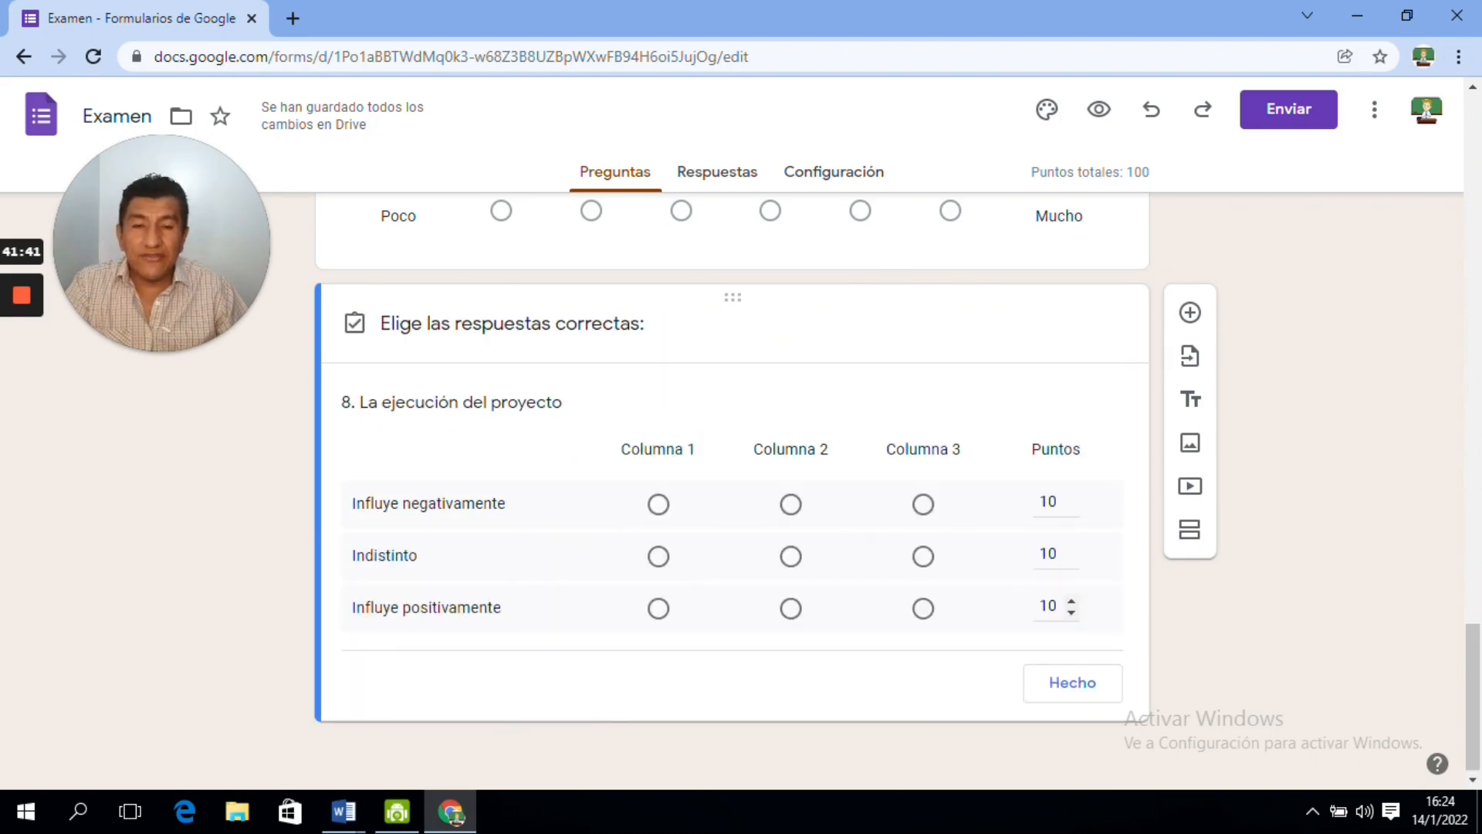
{"action": "left_click", "coordinate": [1072, 508]}
{"action": "left_click", "coordinate": [1071, 509]}
{"action": "left_click", "coordinate": [1071, 561]}
{"action": "left_click", "coordinate": [1072, 562]}
{"action": "left_click", "coordinate": [1071, 561]}
{"action": "left_click", "coordinate": [1071, 561]}
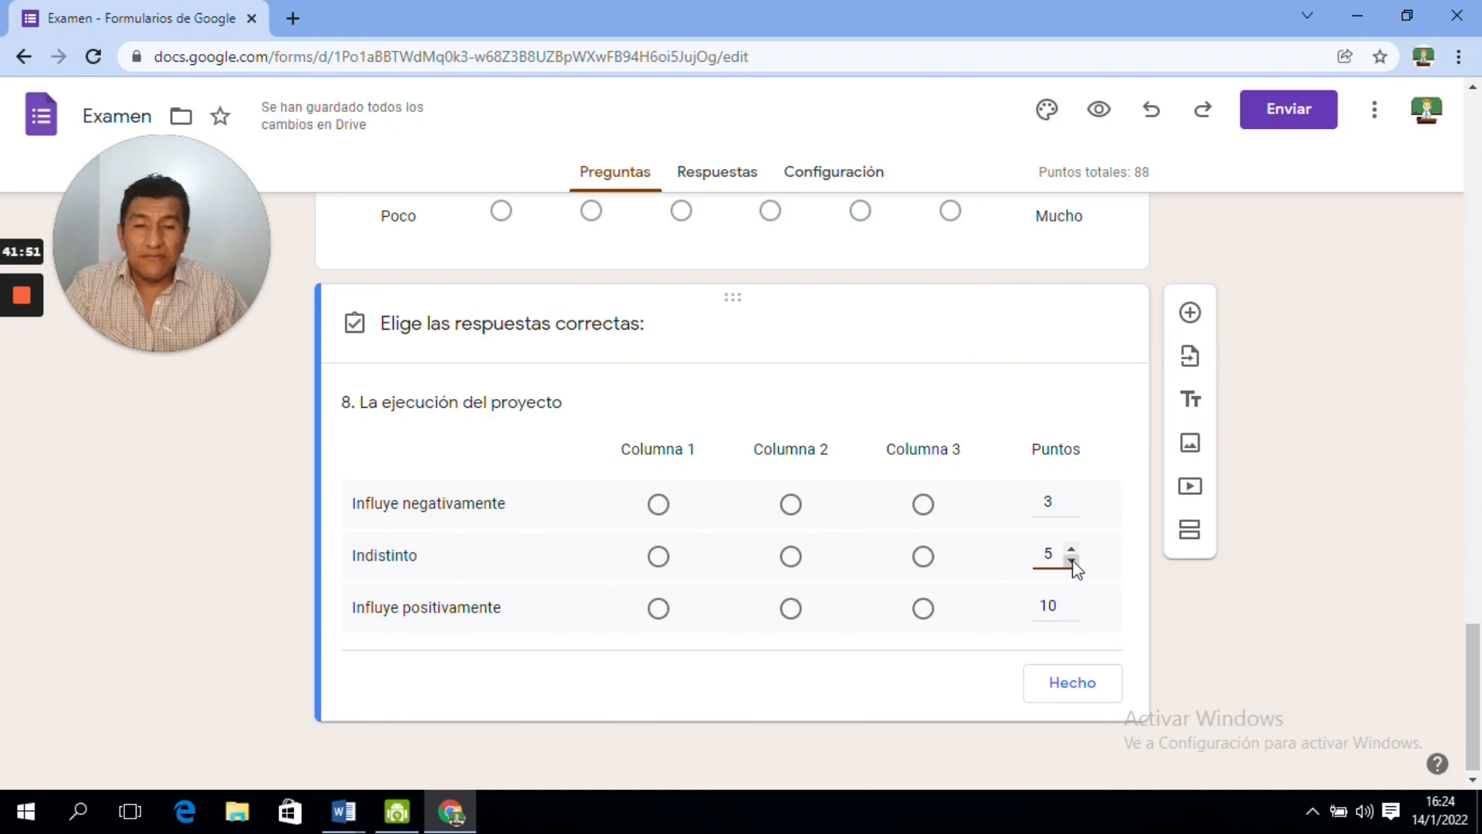
{"action": "left_click", "coordinate": [1072, 613]}
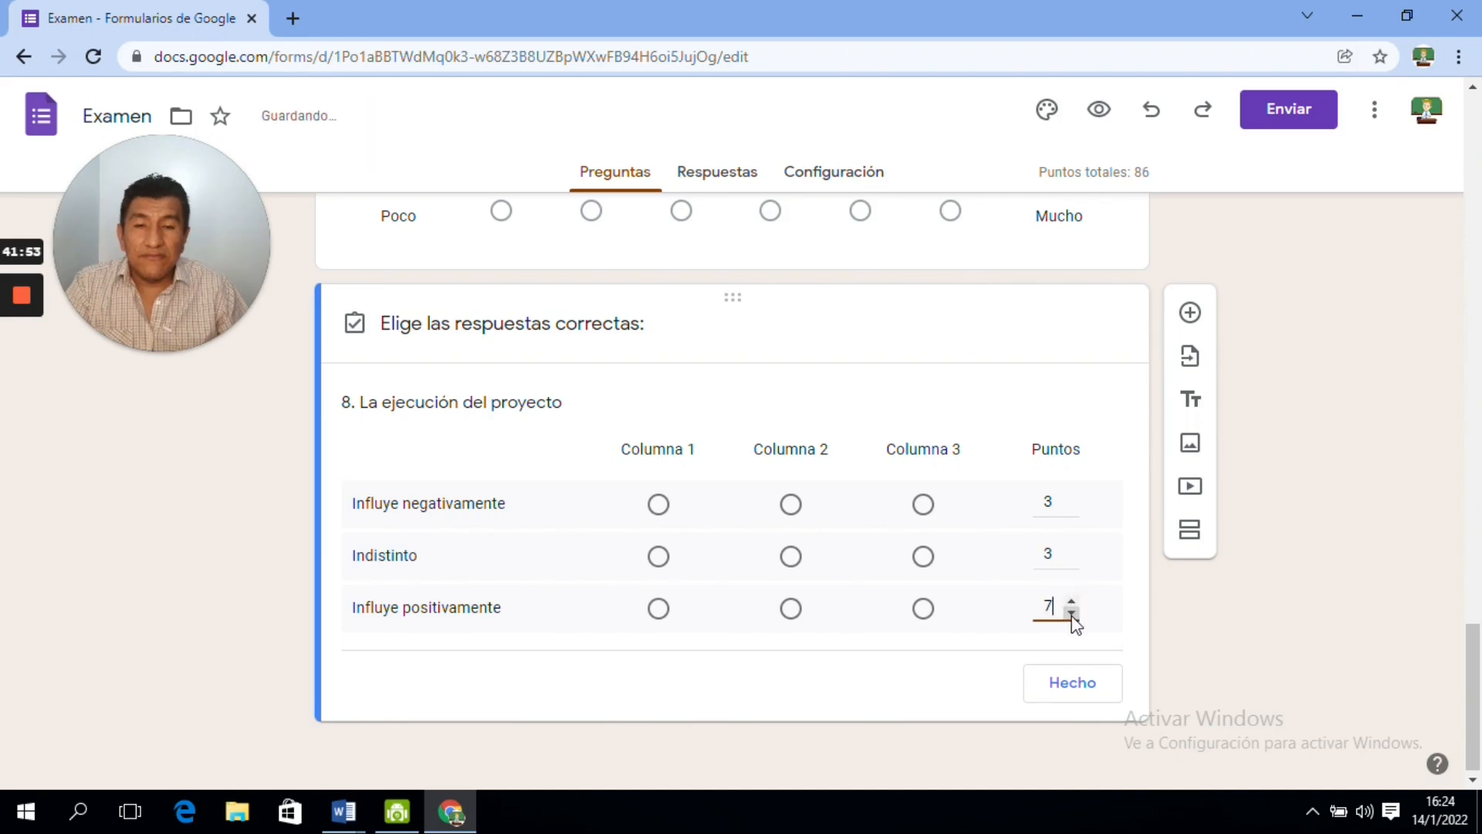
{"action": "left_click", "coordinate": [1071, 615]}
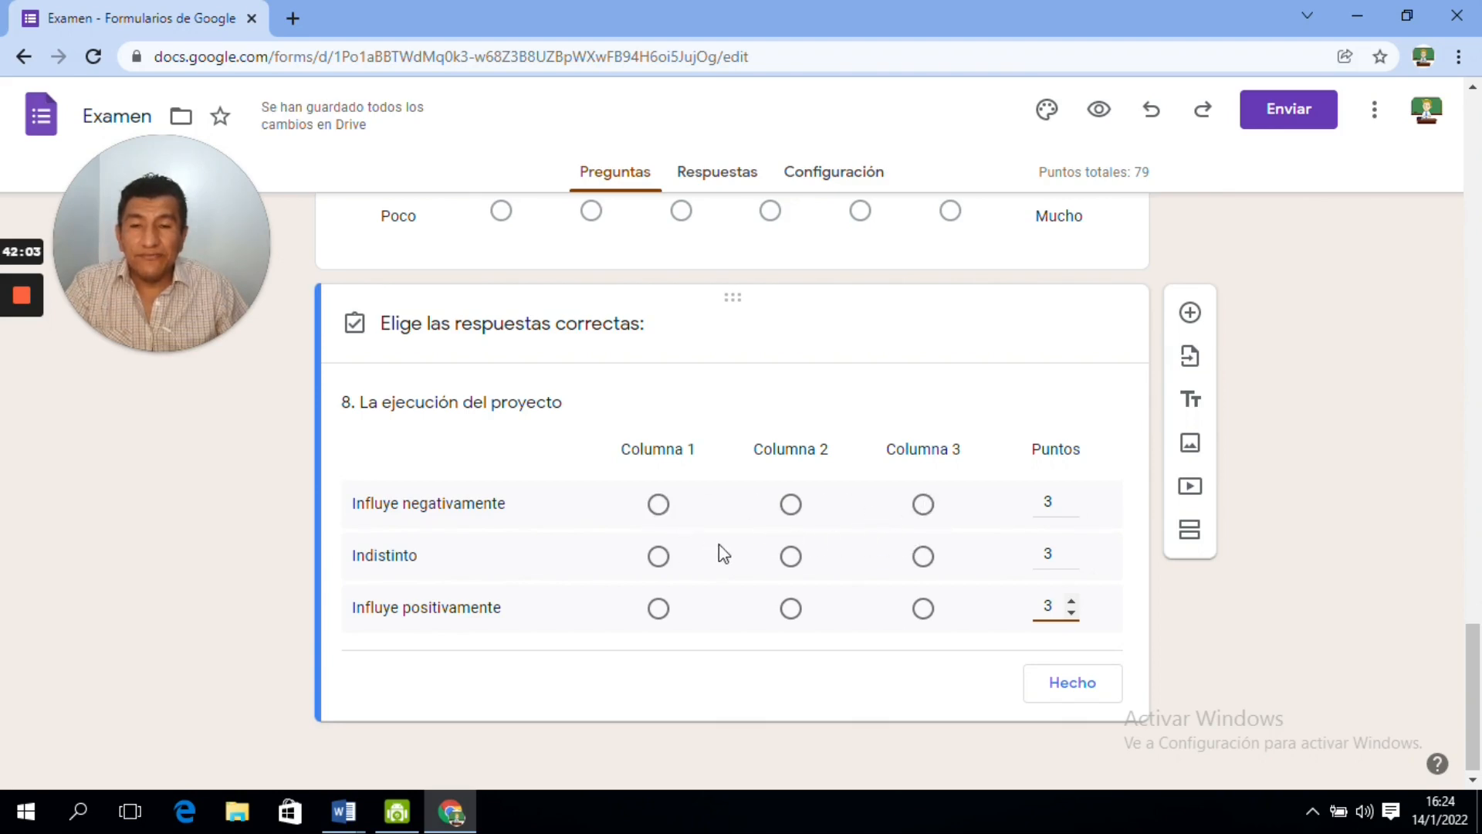
{"action": "left_click", "coordinate": [1073, 684]}
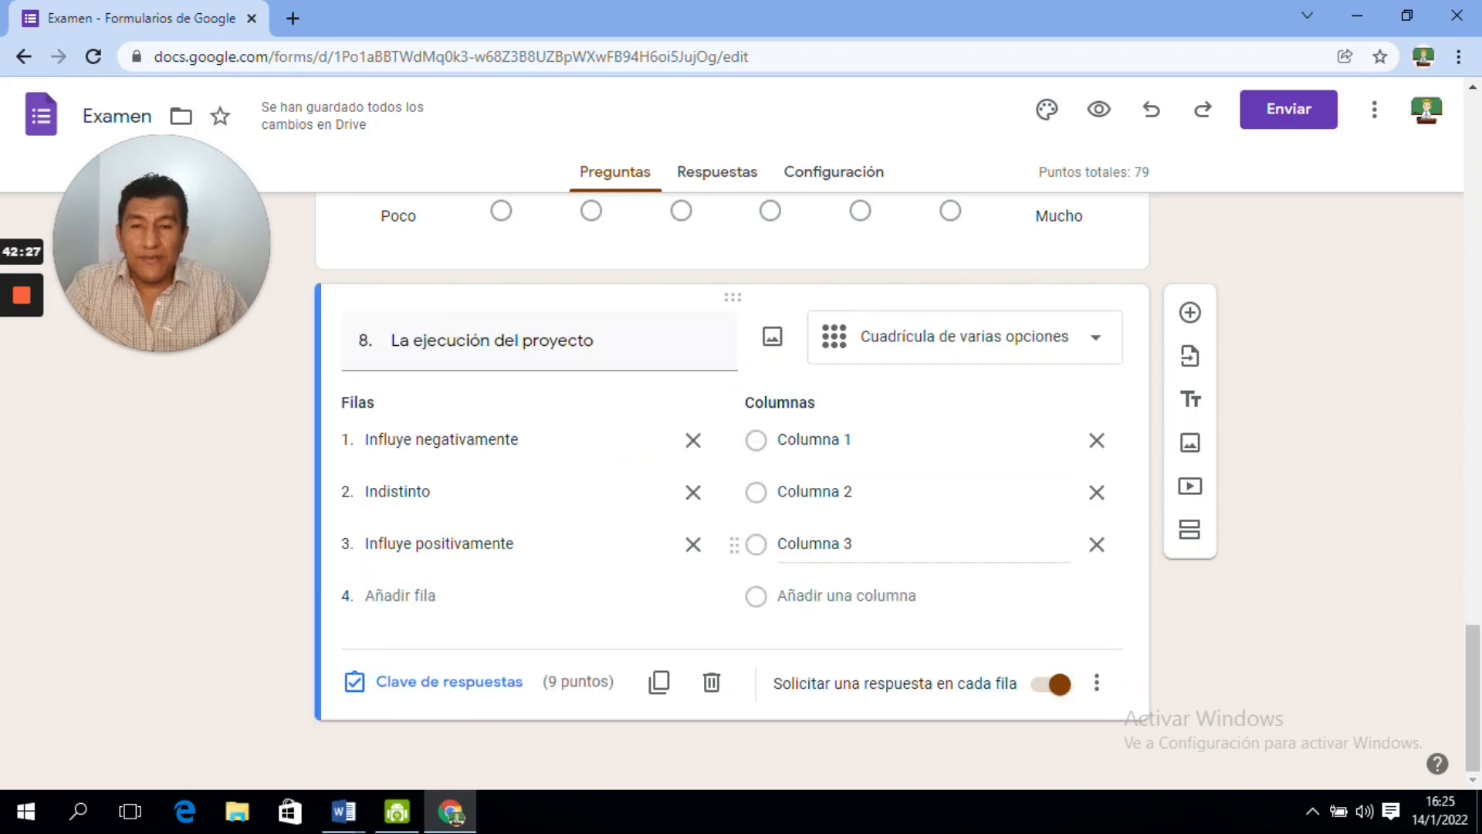
- Preview the form and advance past the name and course section to question 8
{"action": "left_click", "coordinate": [1099, 113]}
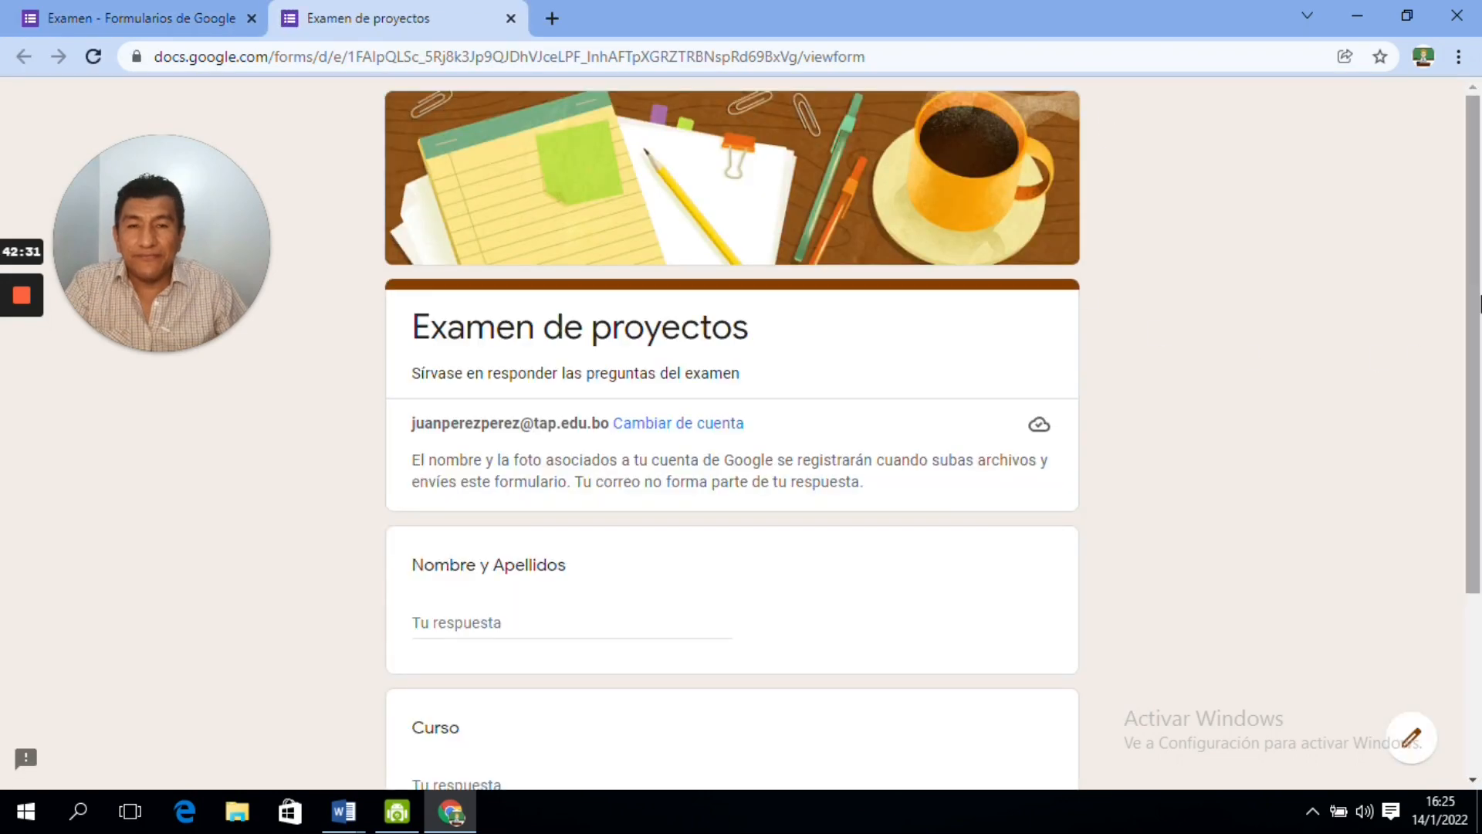
{"action": "scroll", "coordinate": [1099, 157], "scroll_direction": "down", "scroll_amount": 3}
{"action": "left_click", "coordinate": [467, 617]}
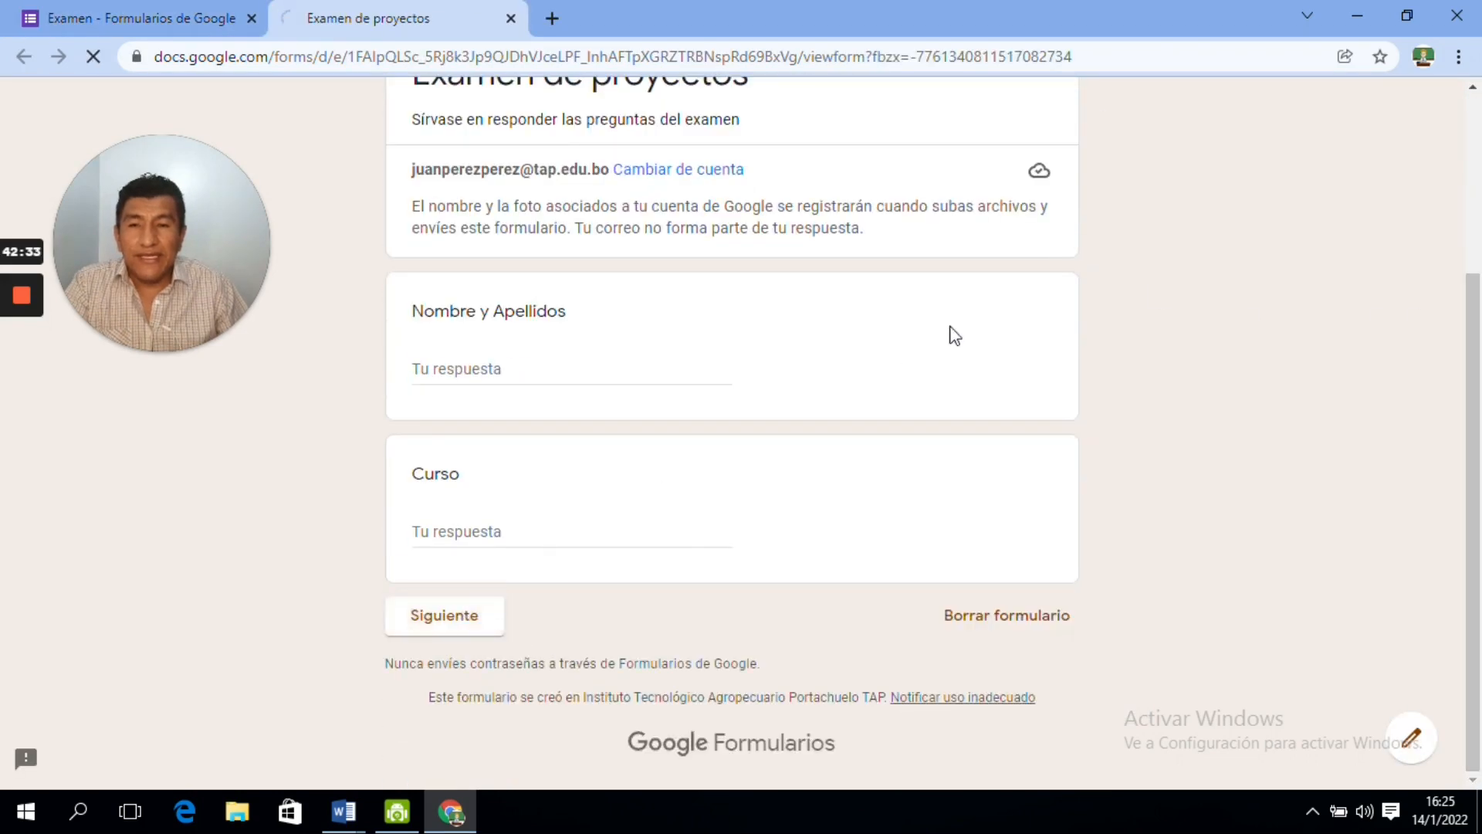
{"action": "scroll", "coordinate": [1467, 252], "scroll_direction": "down", "scroll_amount": 1}
{"action": "left_click_drag", "start_coordinate": [1467, 245], "coordinate": [1469, 692]}
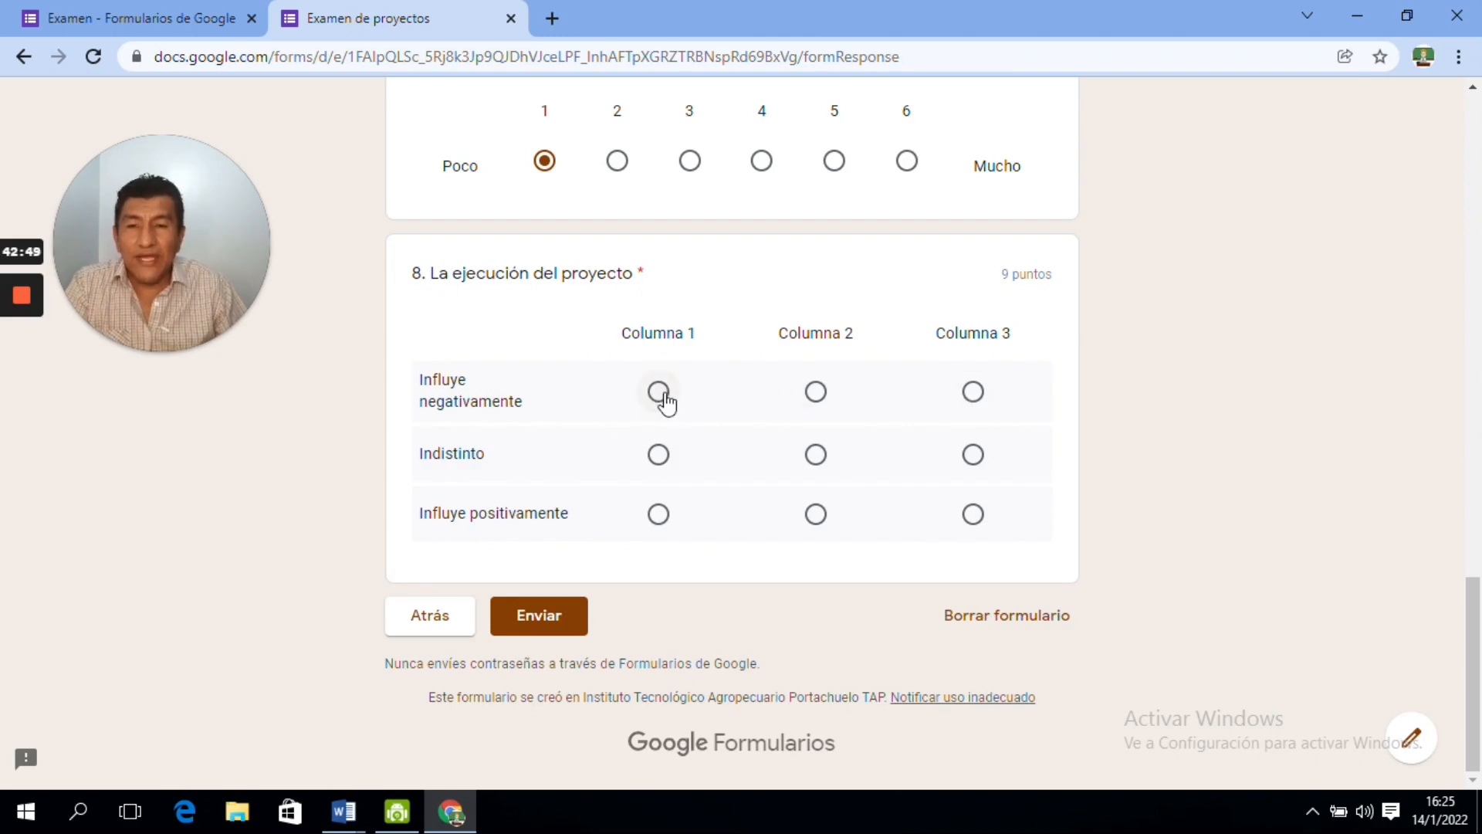
- Test question 8's grid with Columna 1 for Influye negativamente, Columna 2 for Indistinto and Columna 1 for Influye positivamente, and close the preview
{"action": "left_click", "coordinate": [659, 392]}
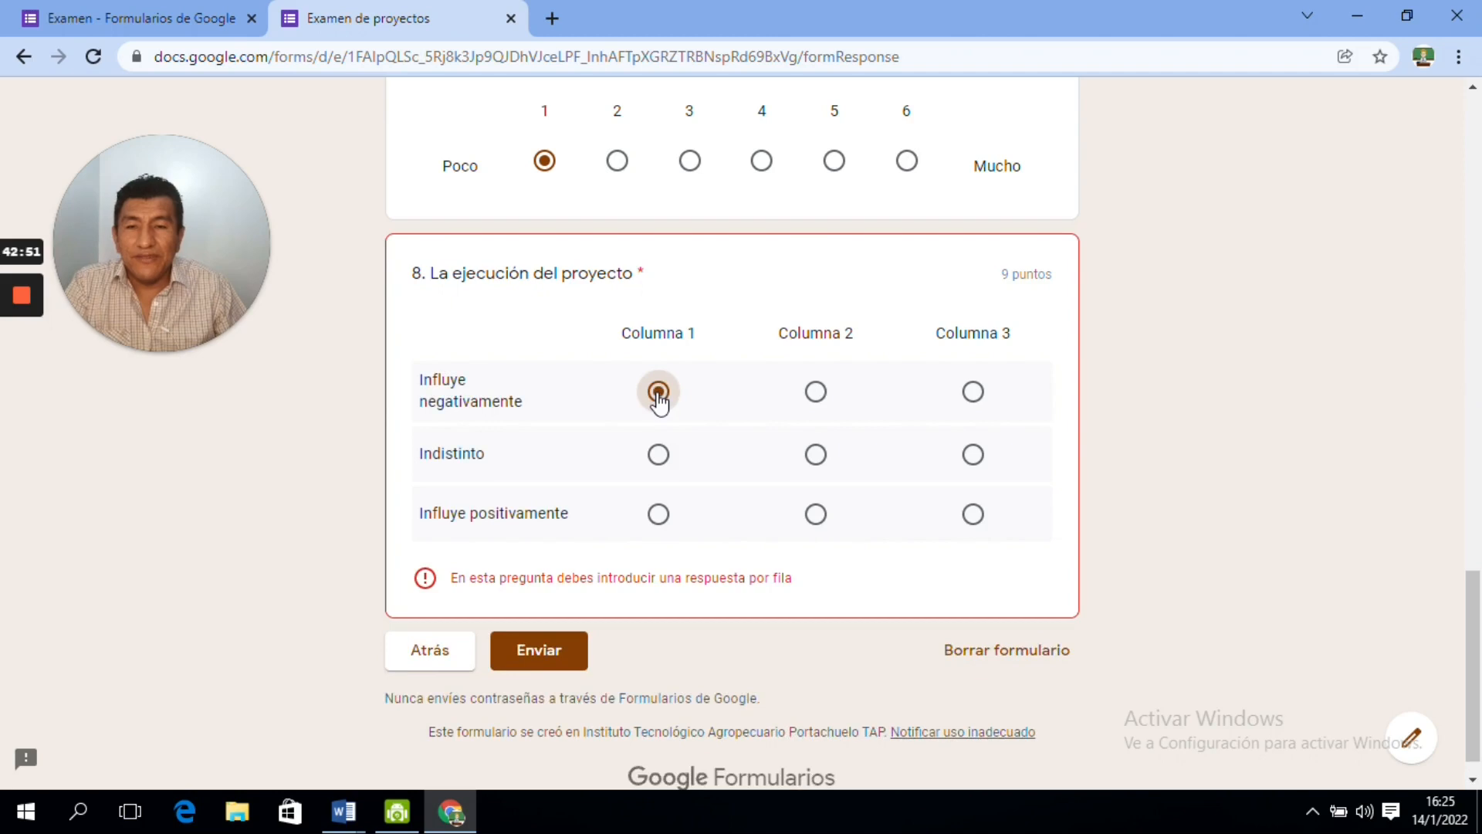
{"action": "left_click", "coordinate": [816, 455]}
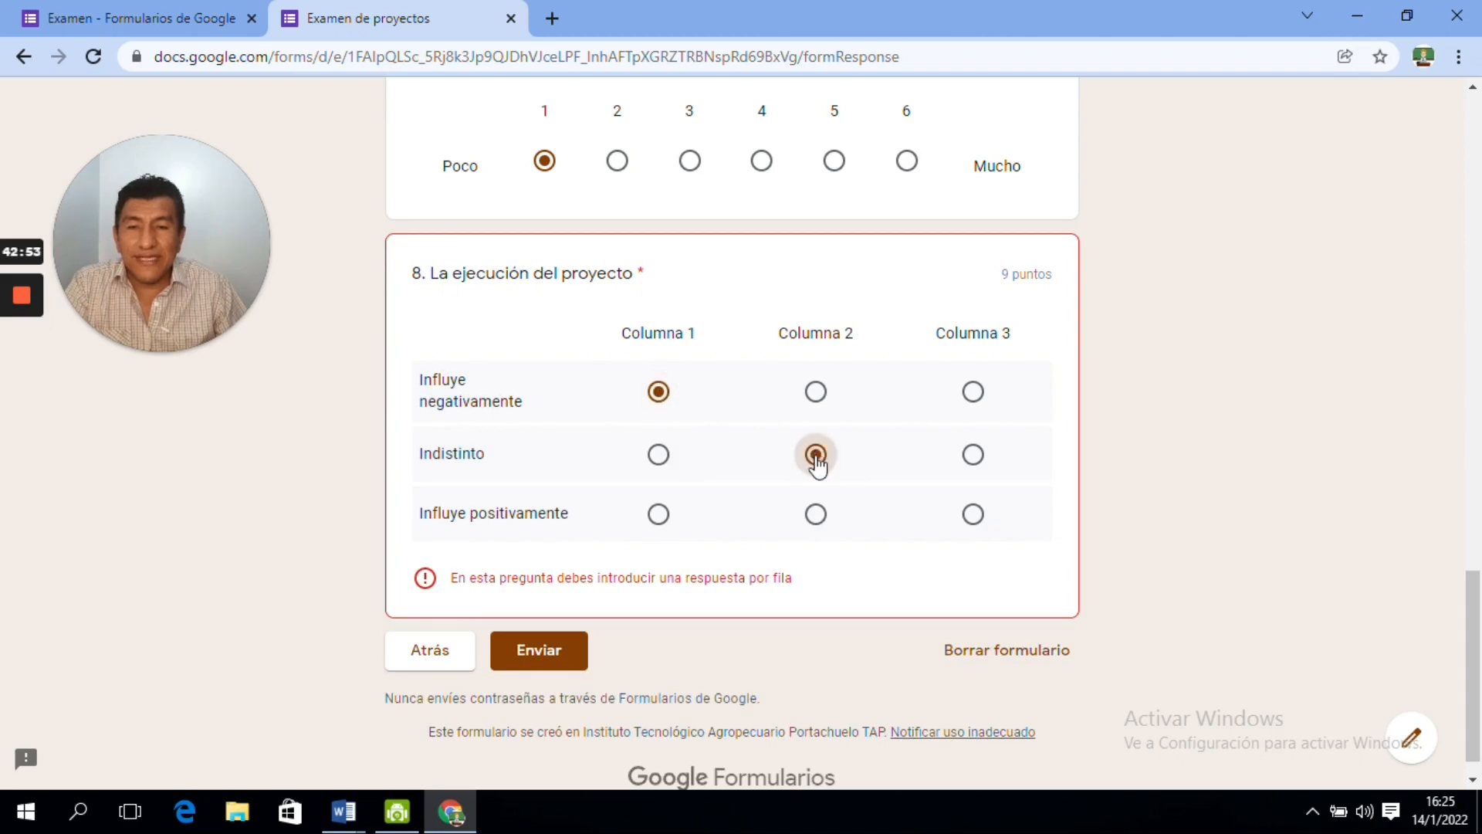
{"action": "left_click", "coordinate": [659, 516]}
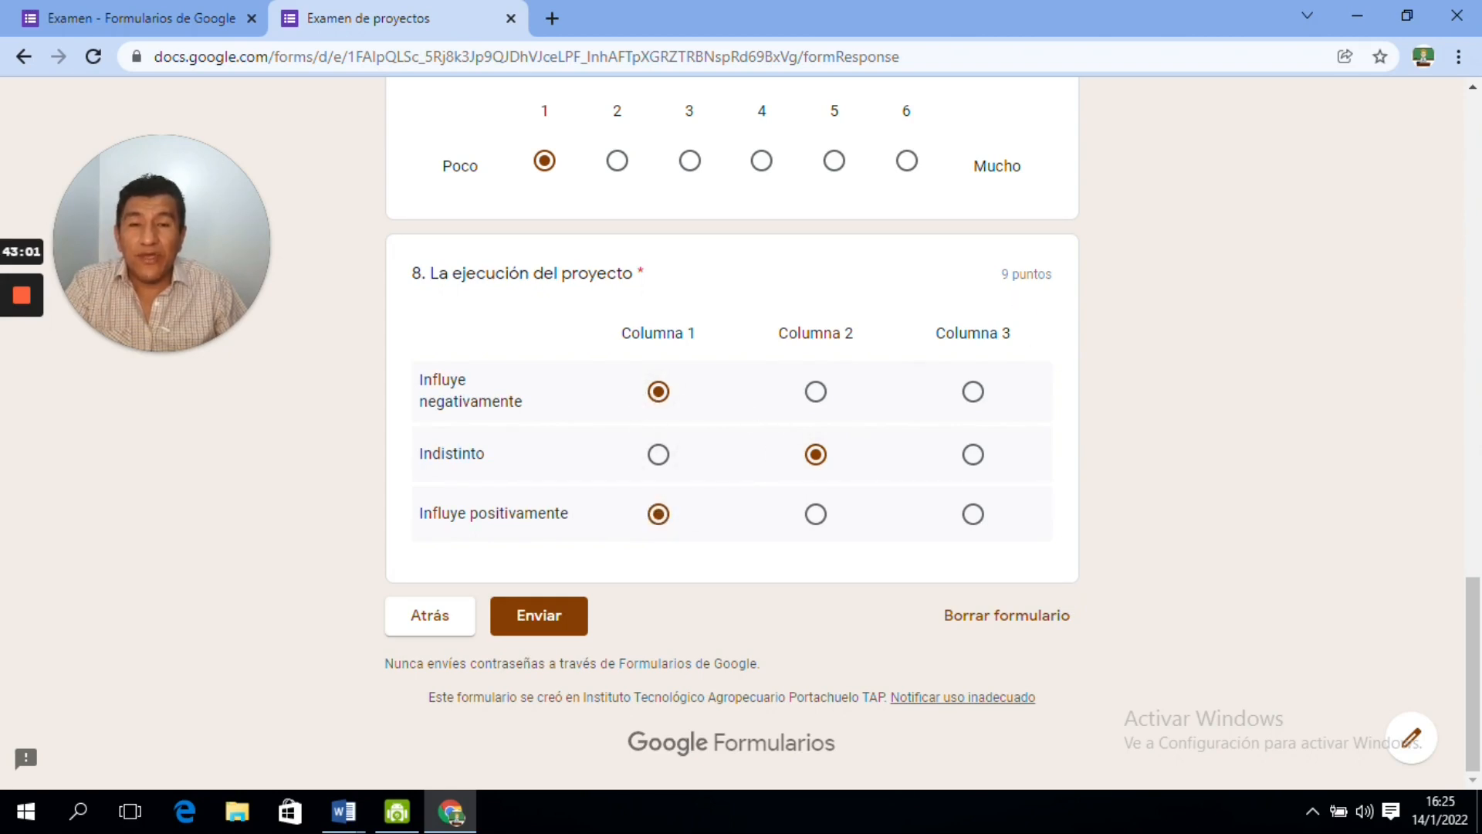
{"action": "left_click_drag", "start_coordinate": [1001, 275], "coordinate": [1038, 274]}
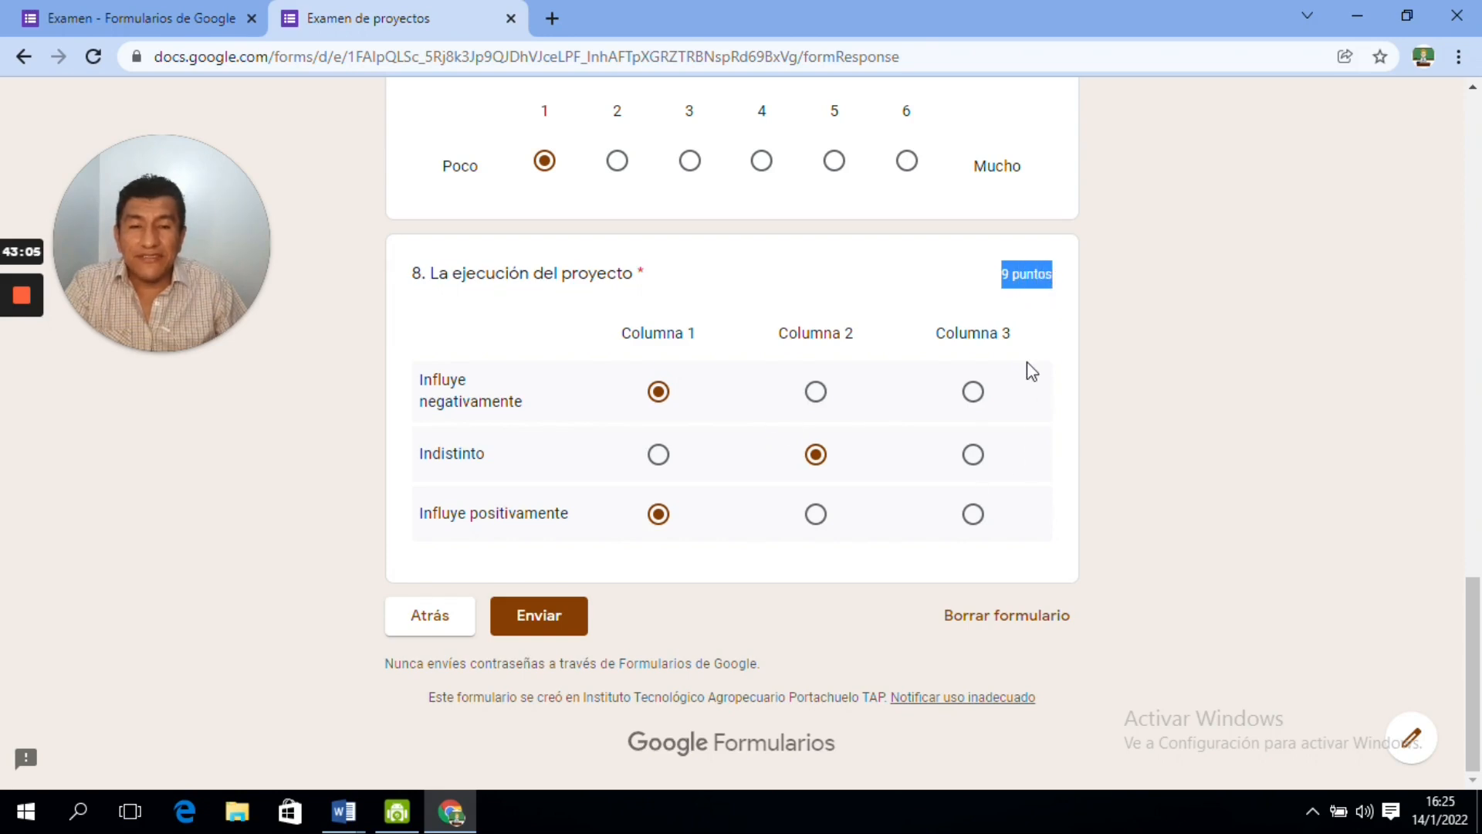
{"action": "left_click", "coordinate": [511, 18]}
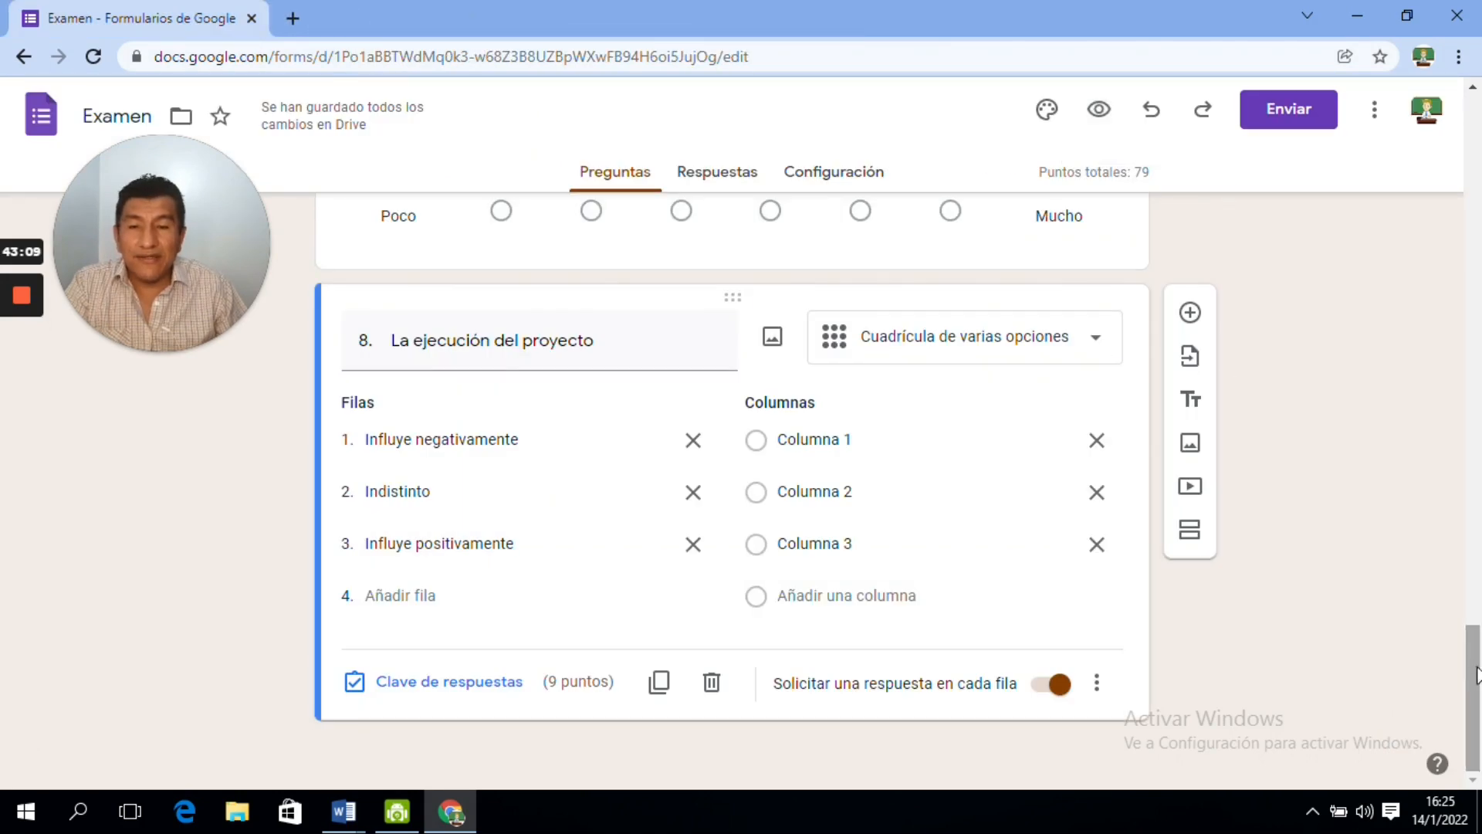
- Duplicate question 8 and remove Columna 2, Columna 3 and the rows Indistinto and Influye positivamente from the copy
{"action": "left_click", "coordinate": [659, 690]}
{"action": "left_click_drag", "start_coordinate": [1476, 606], "coordinate": [1476, 717]}
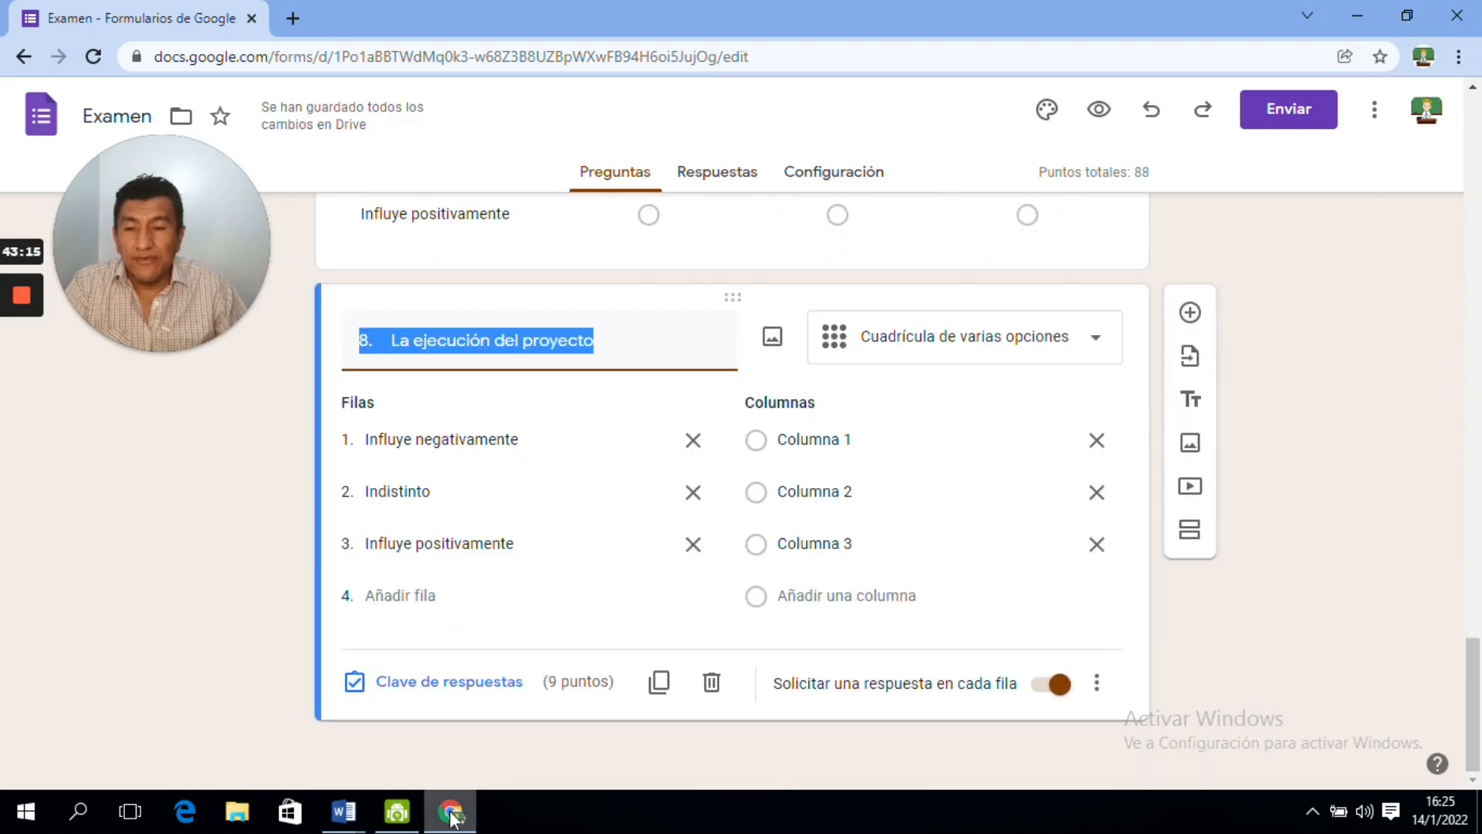
{"action": "left_click", "coordinate": [1097, 544]}
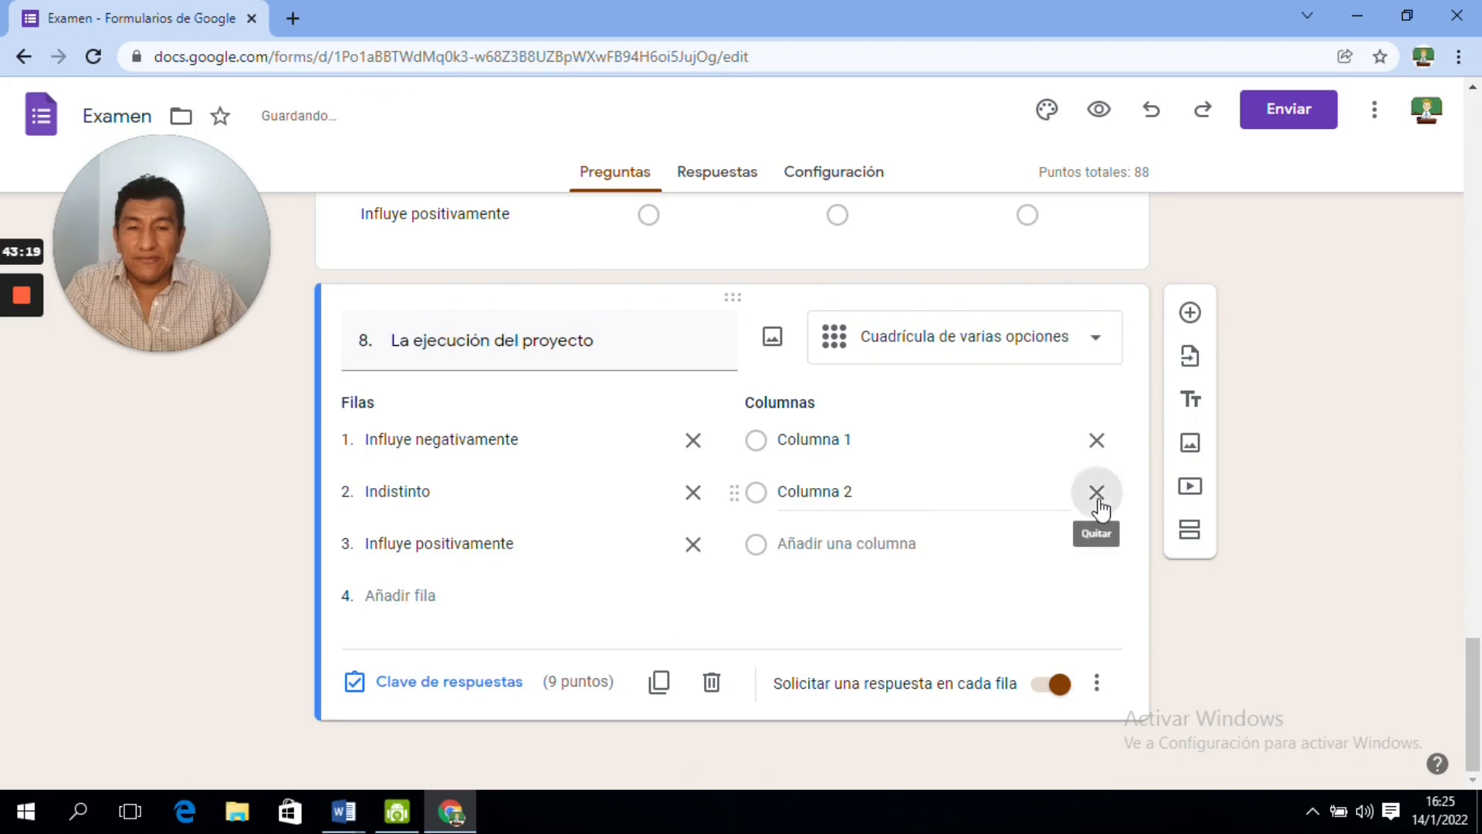
{"action": "left_click", "coordinate": [1096, 493]}
{"action": "left_click", "coordinate": [695, 545]}
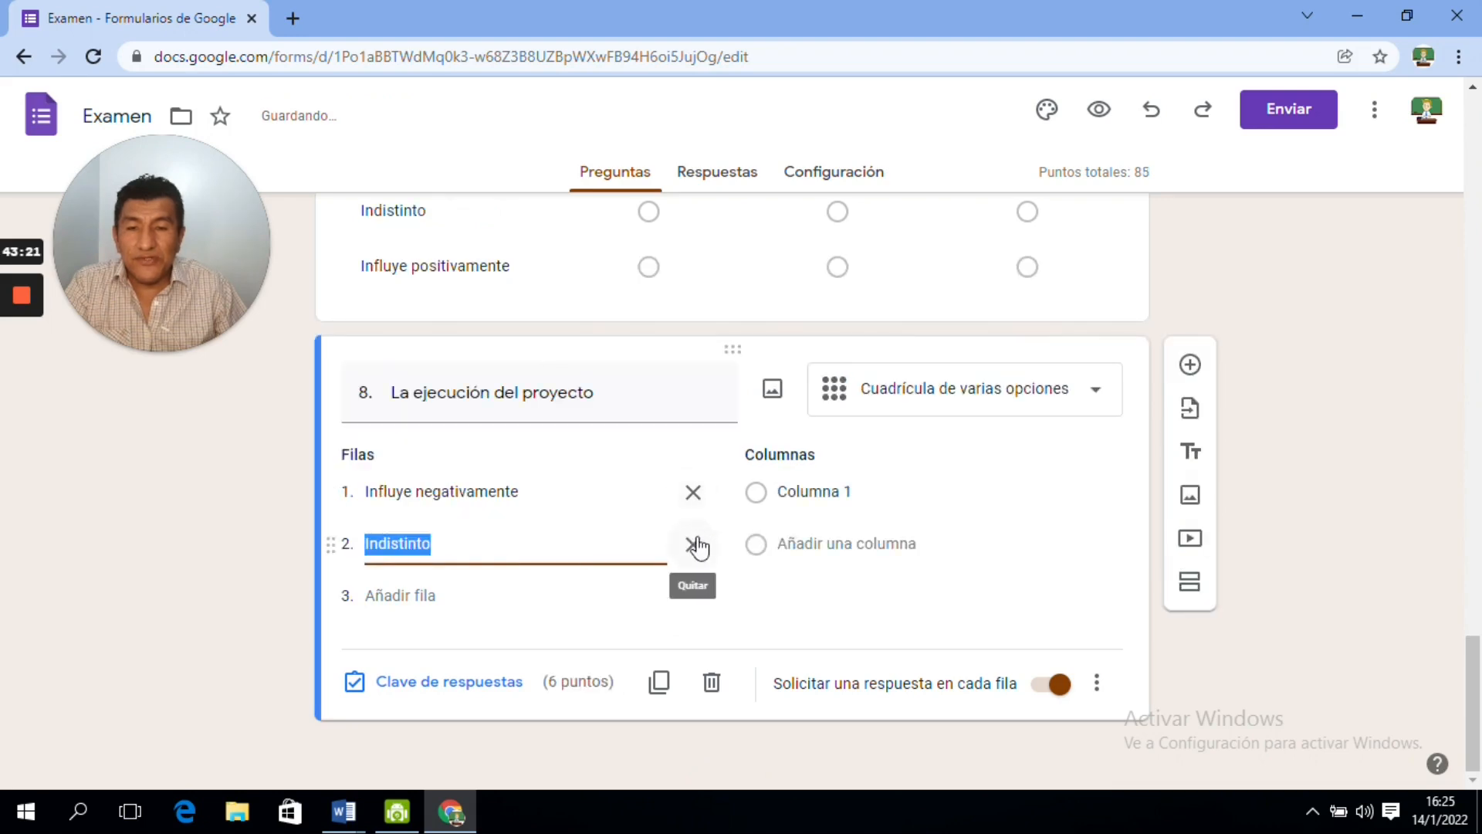
{"action": "left_click", "coordinate": [695, 544]}
{"action": "mouse_move", "coordinate": [344, 810]}
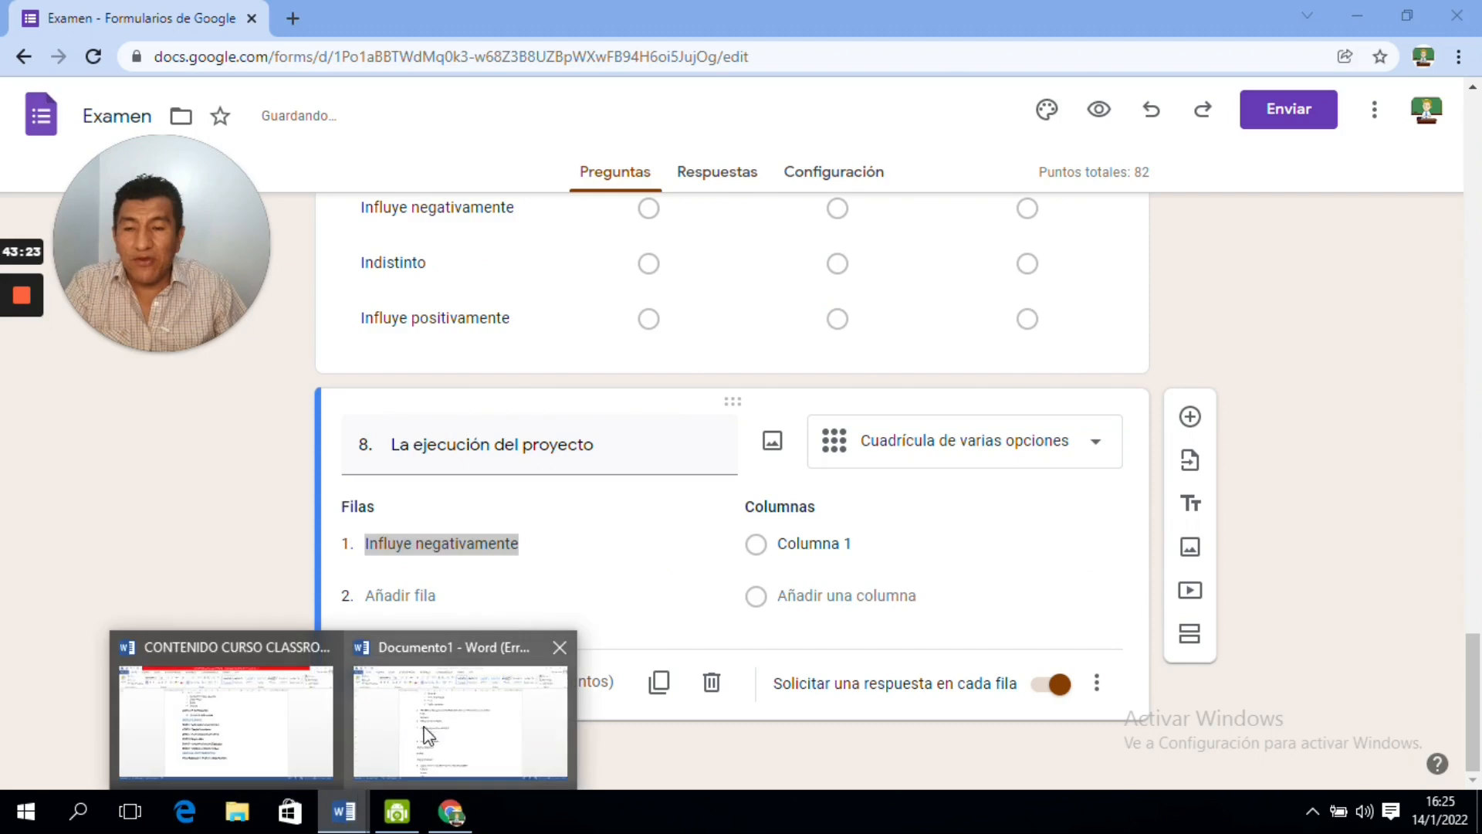
- Copy question 9, "¿Cuáles son las vocaciones productivas de las comunidades?", from the Word document and replace the duplicated question's title in the form with it
{"action": "left_click", "coordinate": [482, 674]}
{"action": "left_click_drag", "start_coordinate": [1476, 409], "coordinate": [1475, 492]}
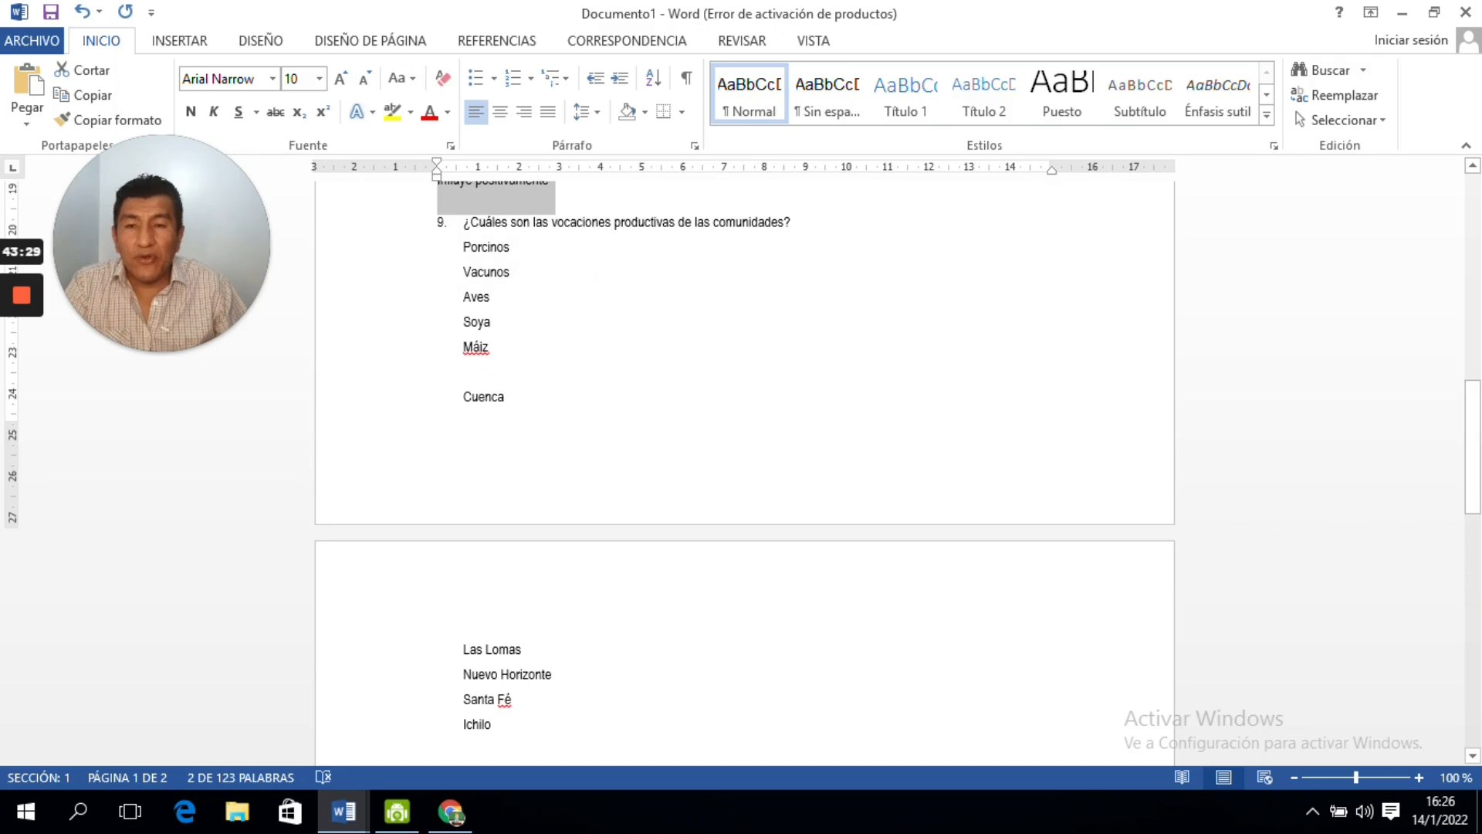
{"action": "left_click_drag", "start_coordinate": [792, 225], "coordinate": [464, 224]}
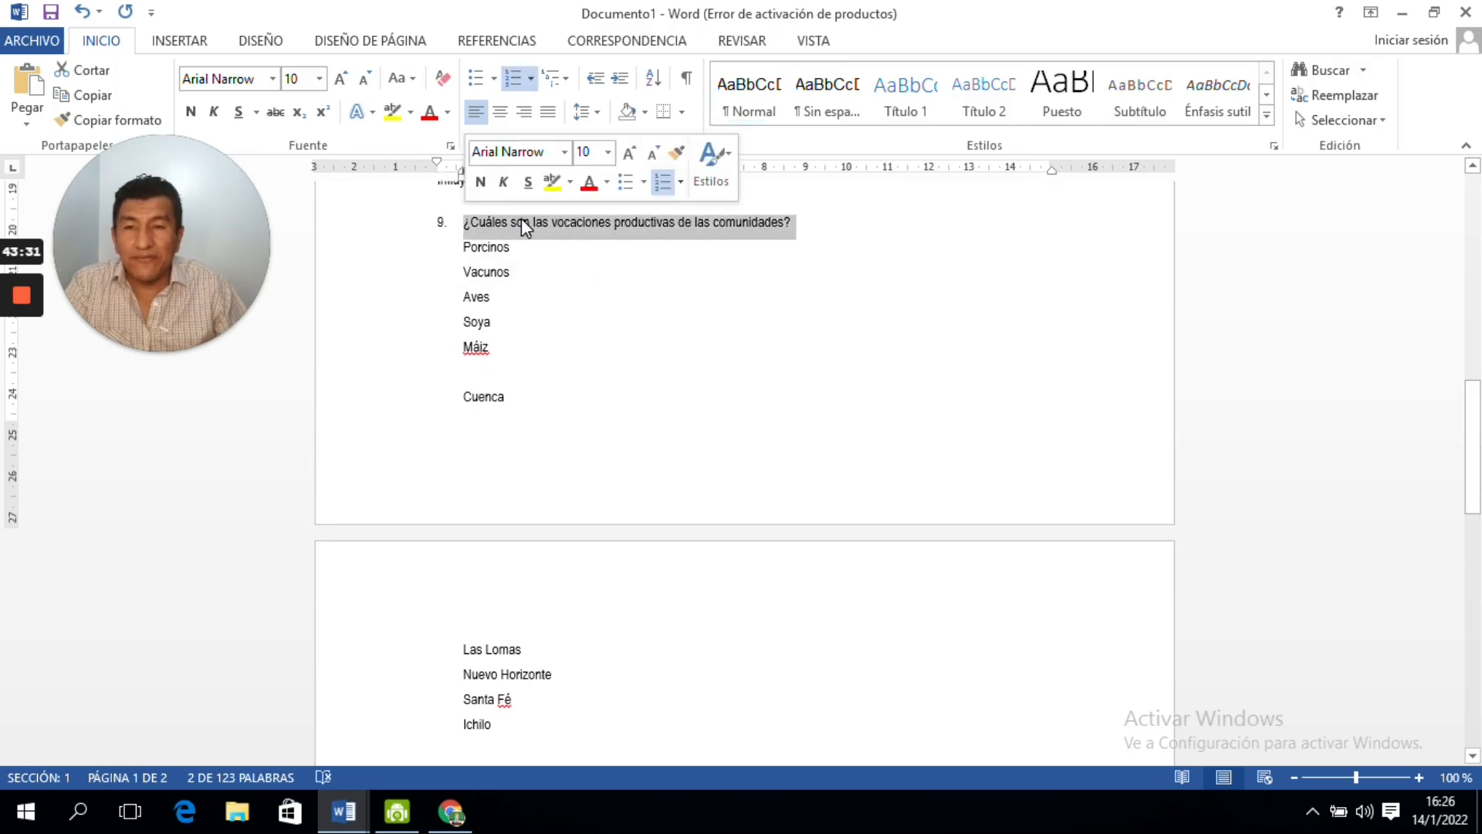
{"action": "right_click", "coordinate": [522, 218]}
{"action": "left_click", "coordinate": [583, 260]}
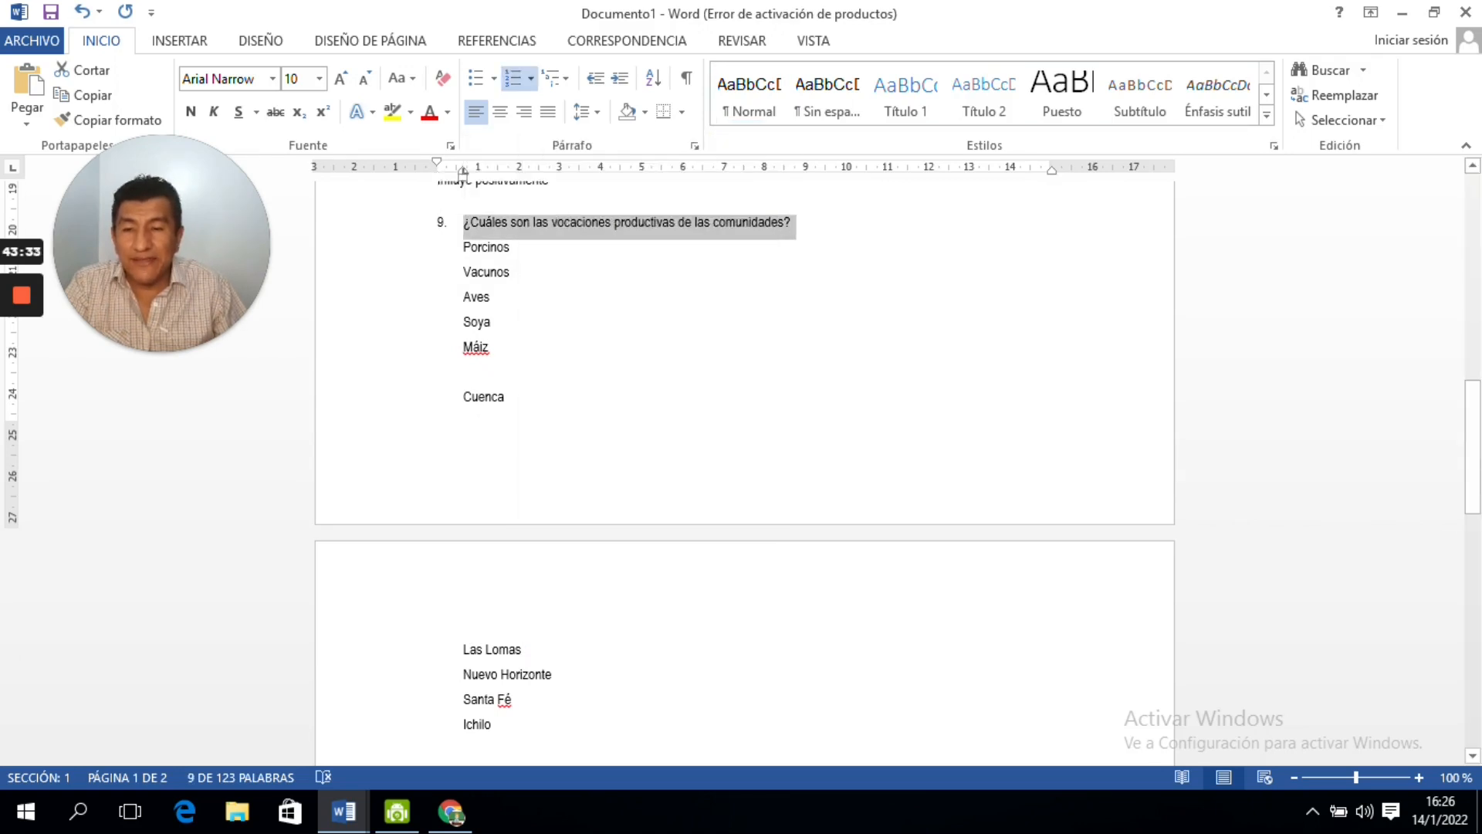
{"action": "left_click", "coordinate": [451, 810]}
{"action": "left_click", "coordinate": [571, 453]}
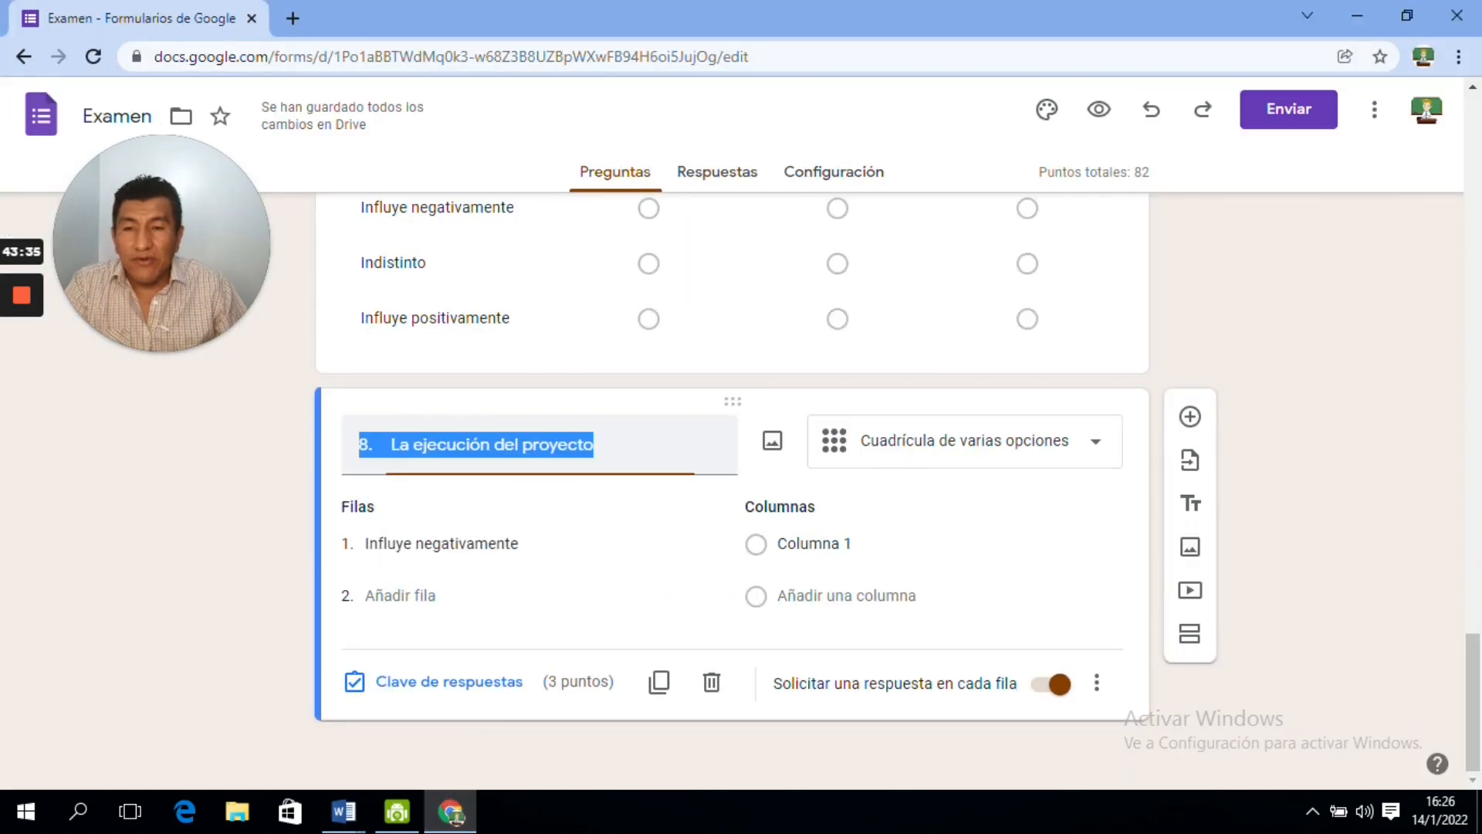
{"action": "right_click", "coordinate": [401, 441]}
{"action": "left_click", "coordinate": [462, 515]}
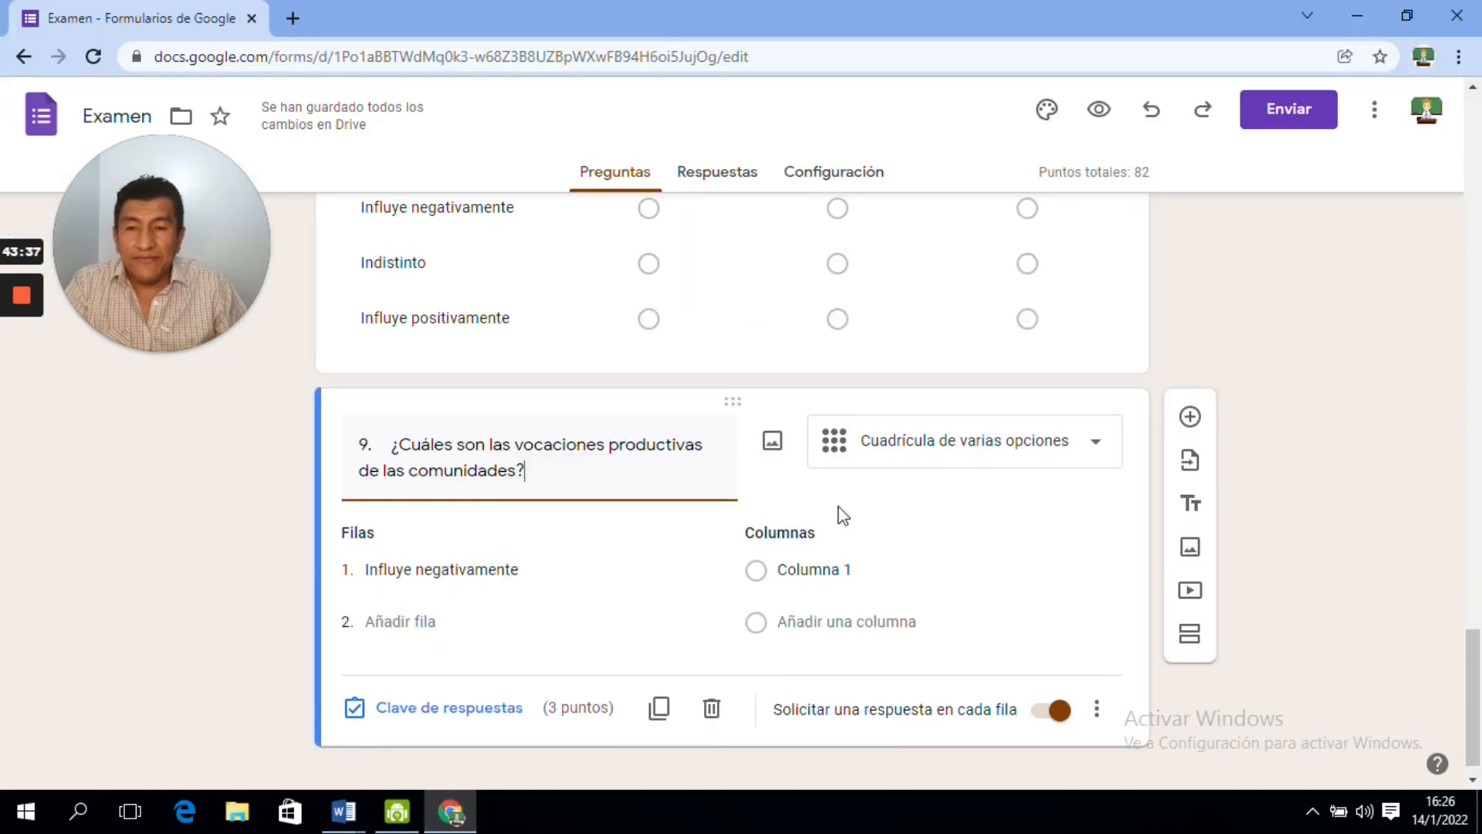
- Change question 9's type to Cuadrícula de casillas
{"action": "left_click", "coordinate": [1003, 454]}
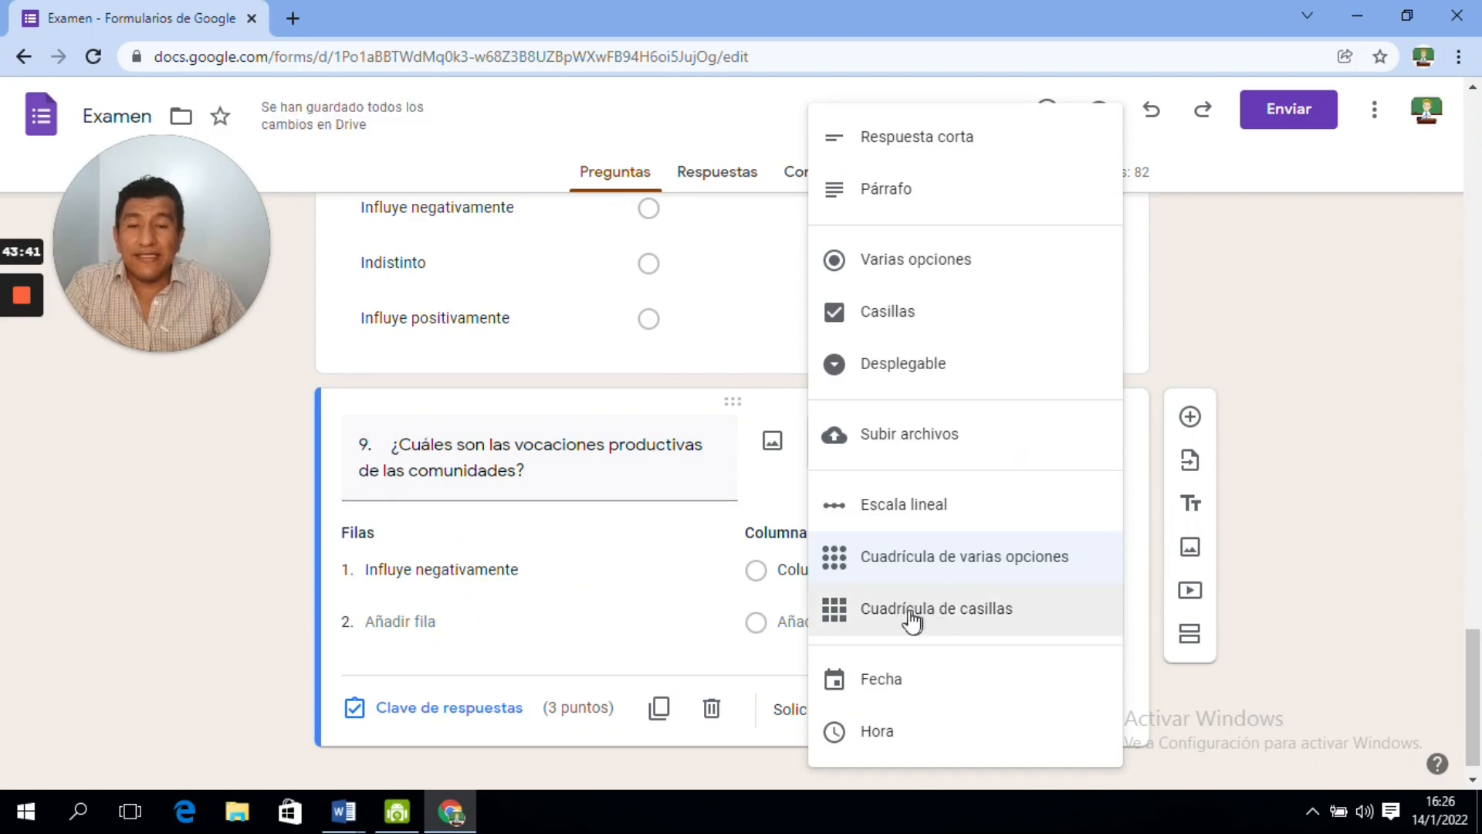
{"action": "left_click", "coordinate": [963, 618]}
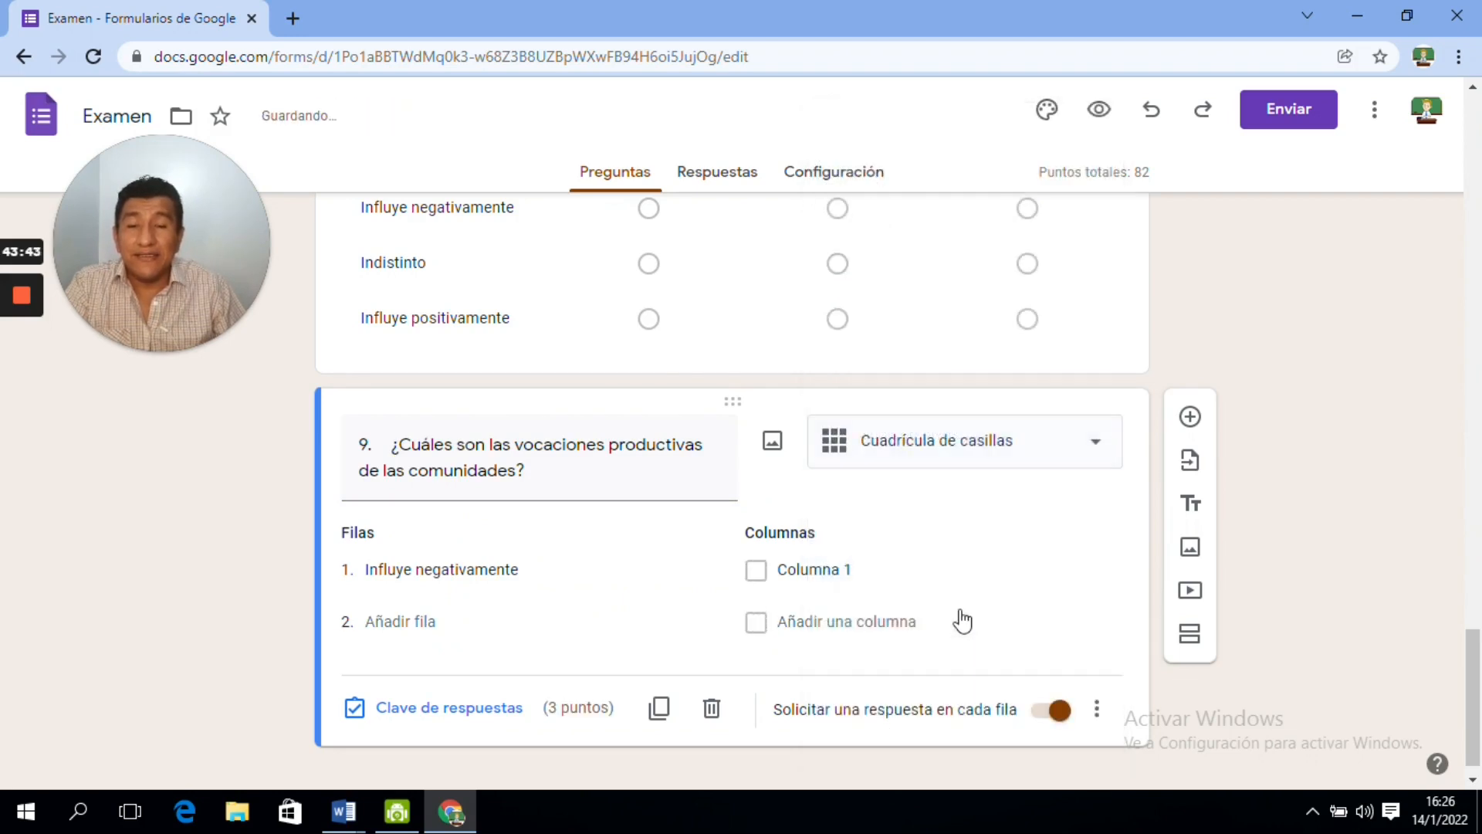
{"action": "left_click_drag", "start_coordinate": [1475, 647], "coordinate": [1475, 658]}
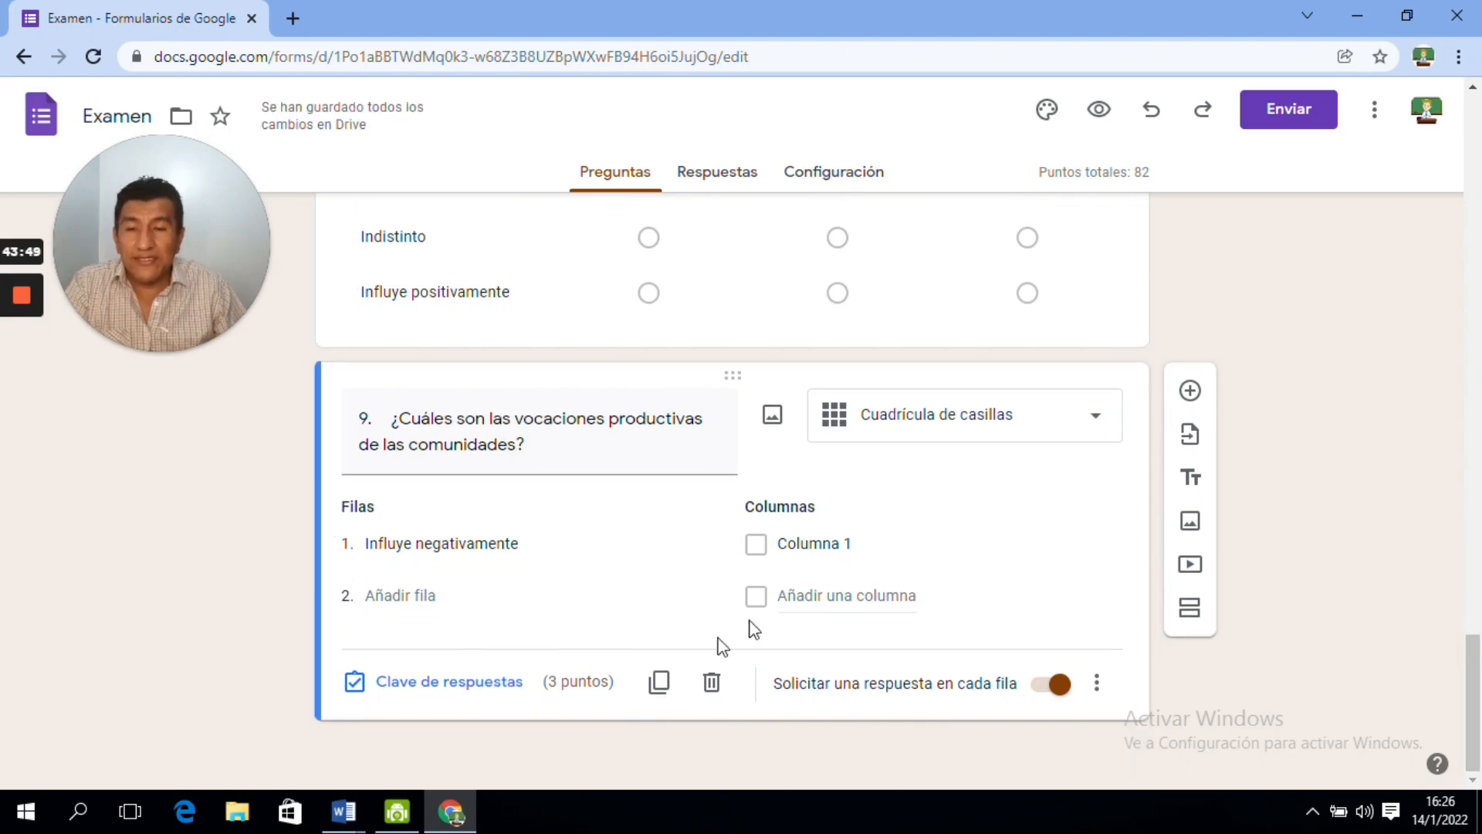
- Check question 9's options in the Word document, replace the grid's first row with Porcinos, and add the rows Aves and Vacuno
{"action": "mouse_move", "coordinate": [344, 810]}
{"action": "left_click", "coordinate": [448, 741]}
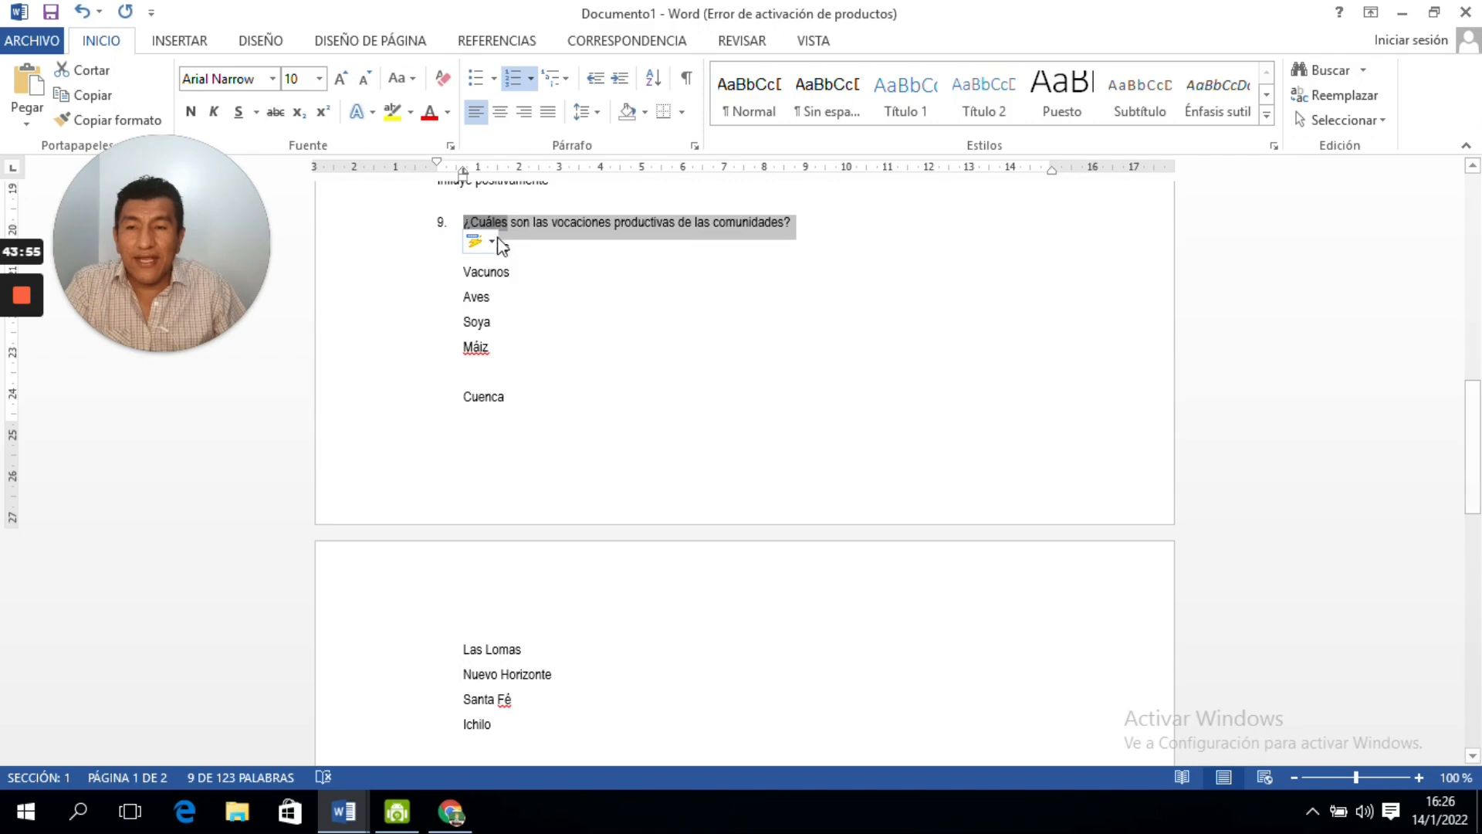
{"action": "left_click", "coordinate": [451, 811]}
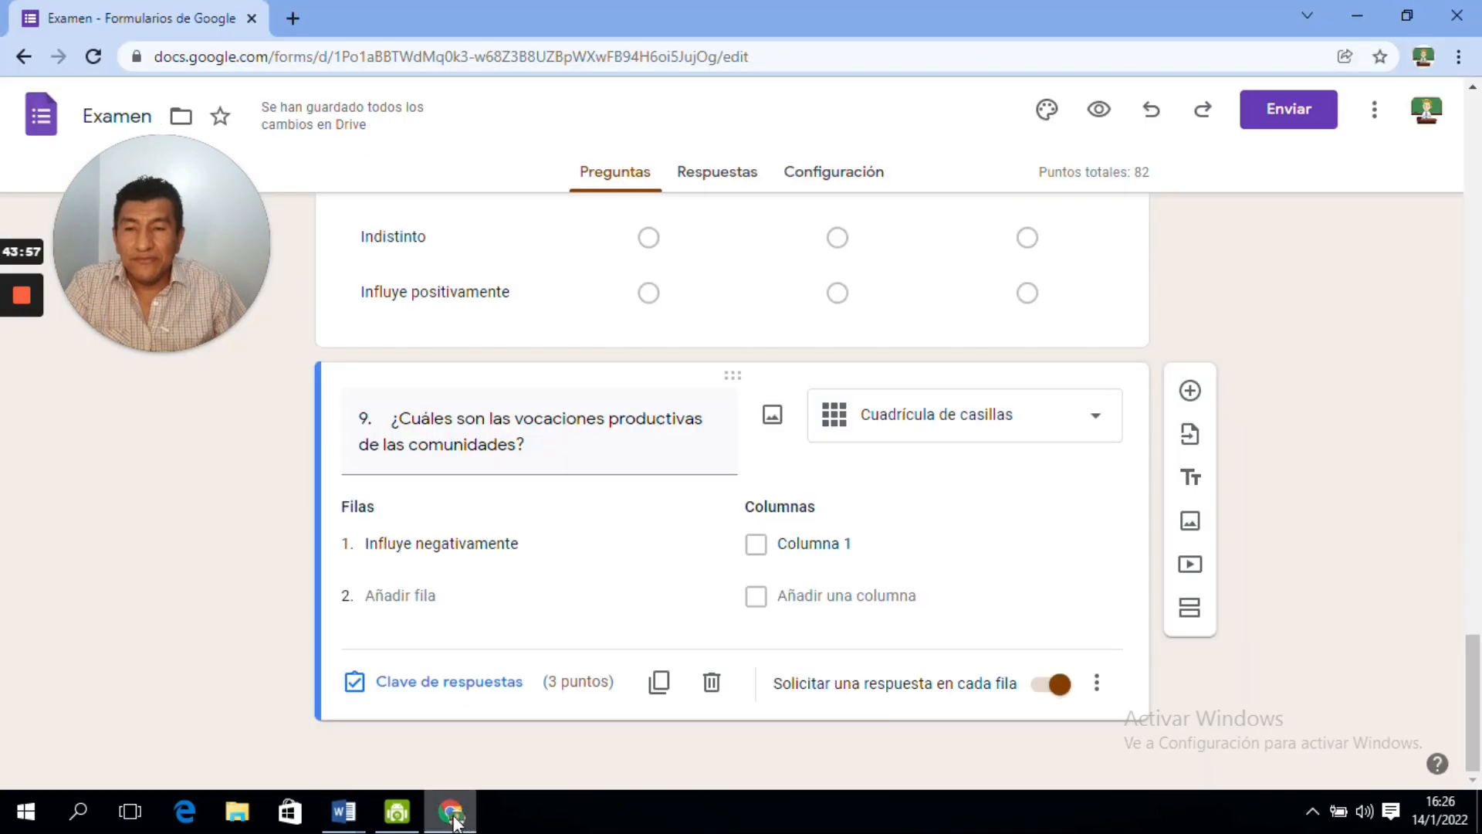
{"action": "left_click", "coordinate": [428, 544]}
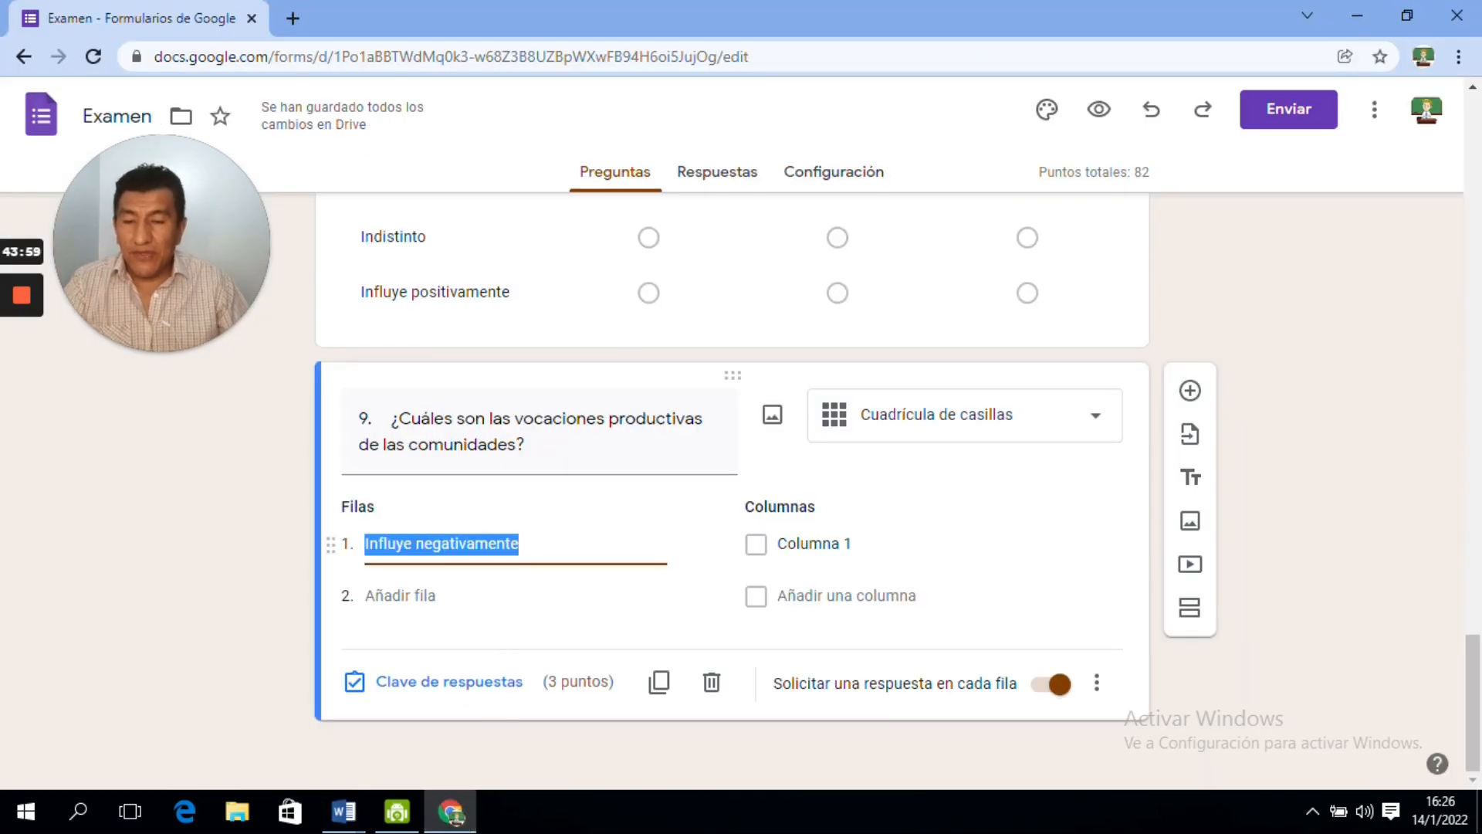
{"action": "type", "text": "Porcinos"}
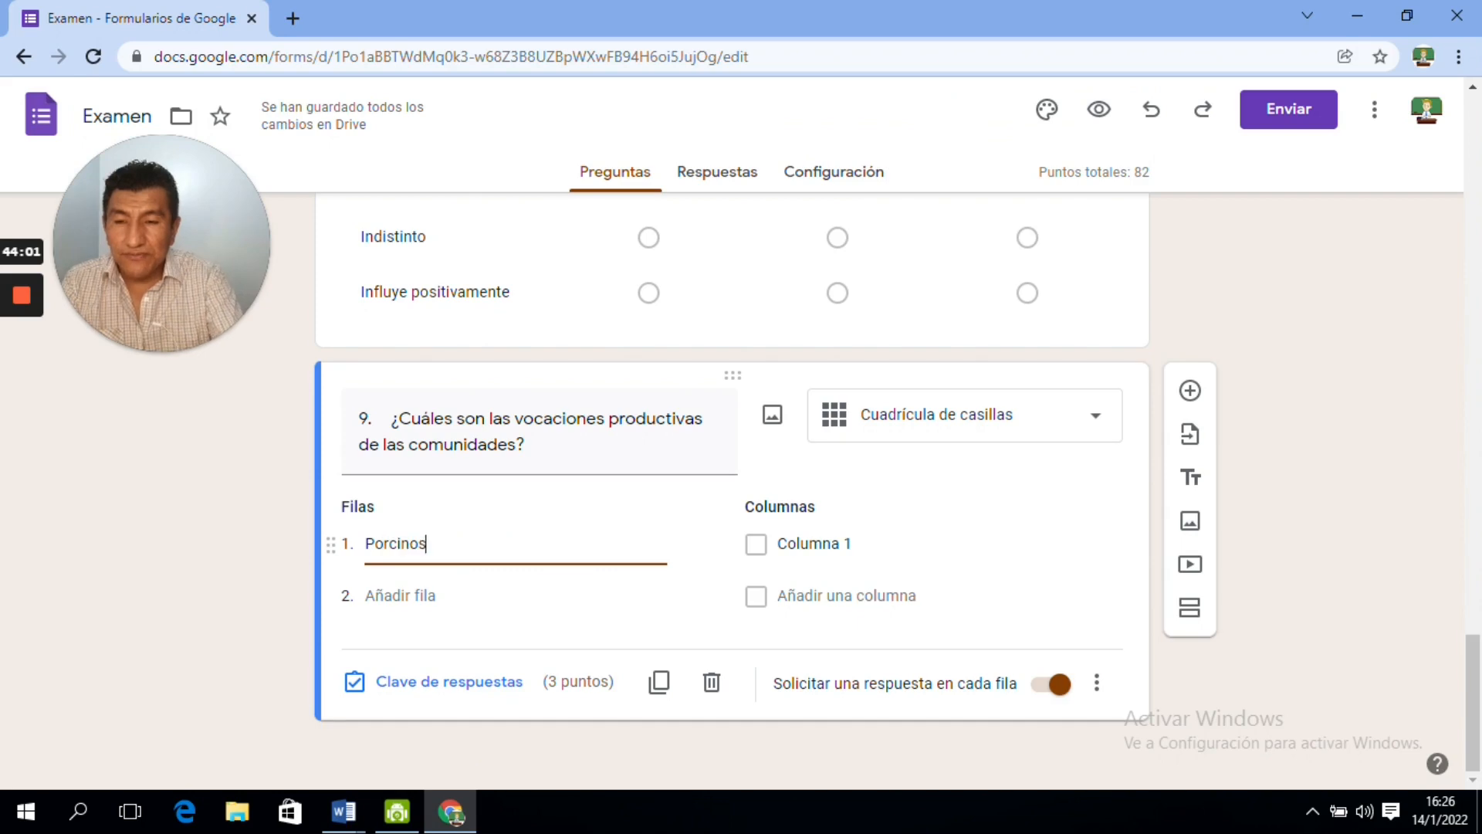
{"action": "key", "text": "Return"}
{"action": "type", "text": "Aves"}
{"action": "key", "text": "Return"}
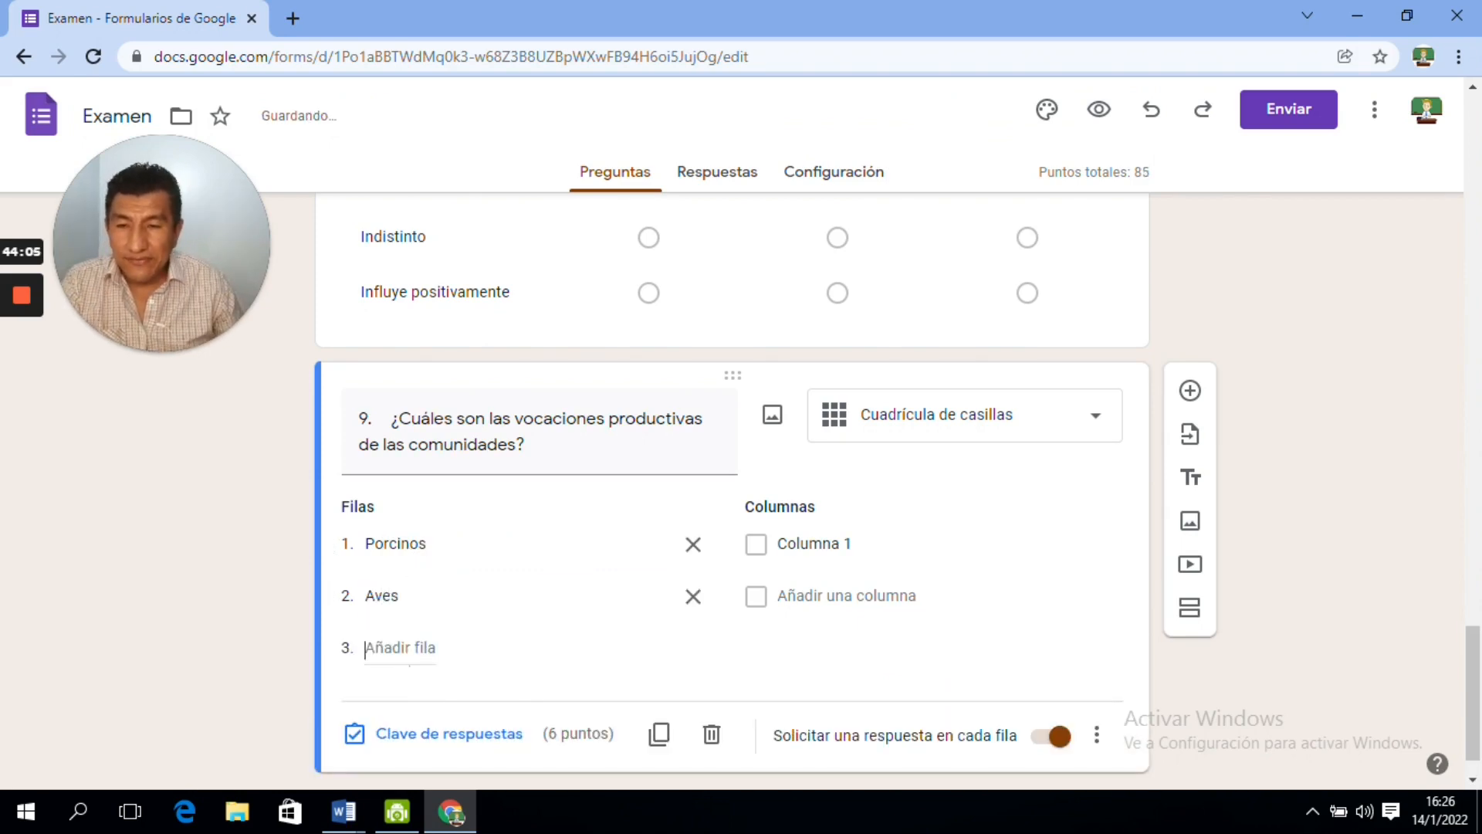
{"action": "type", "text": "Vac"}
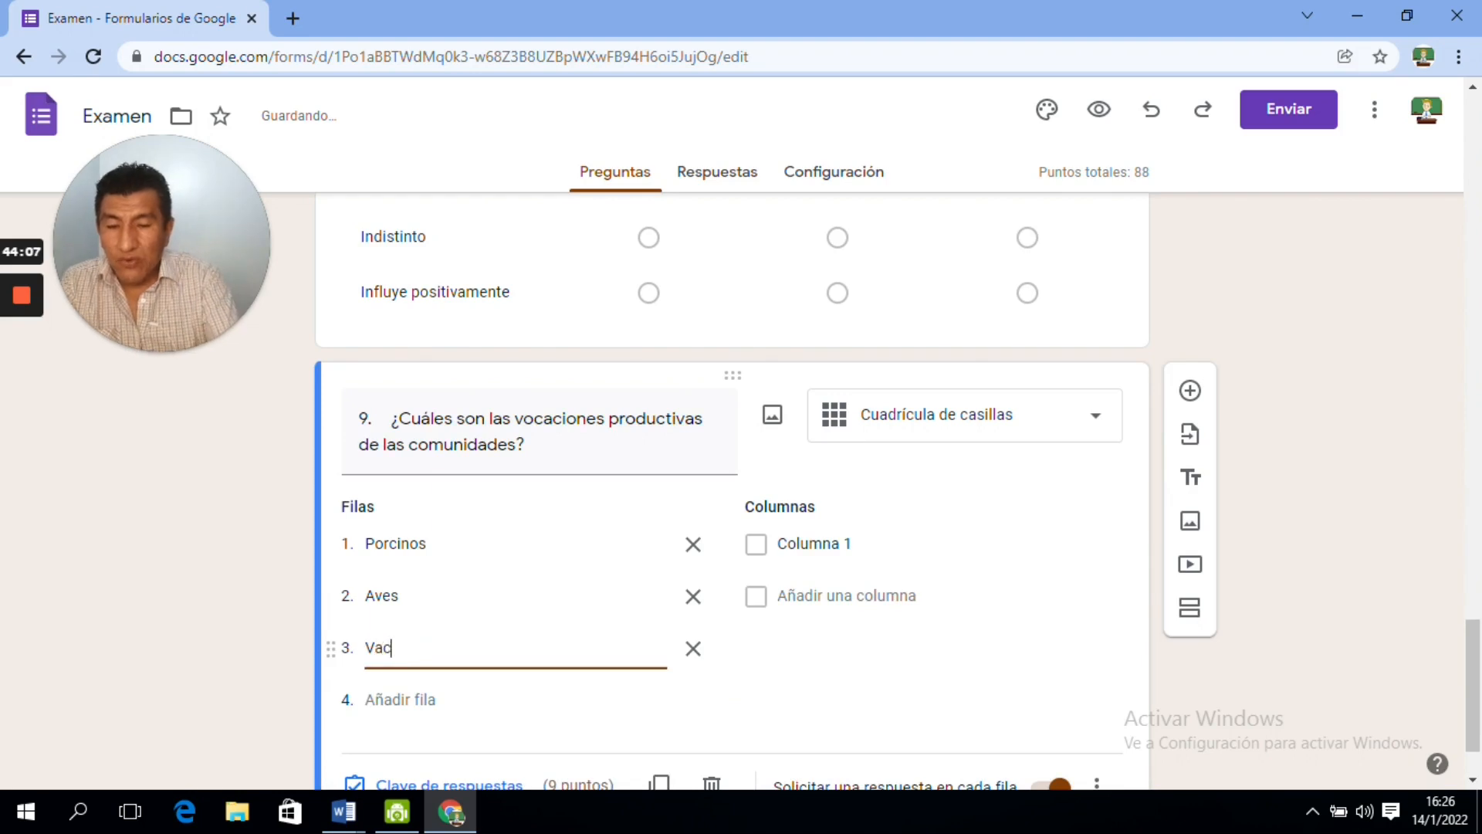
{"action": "type", "text": "uno"}
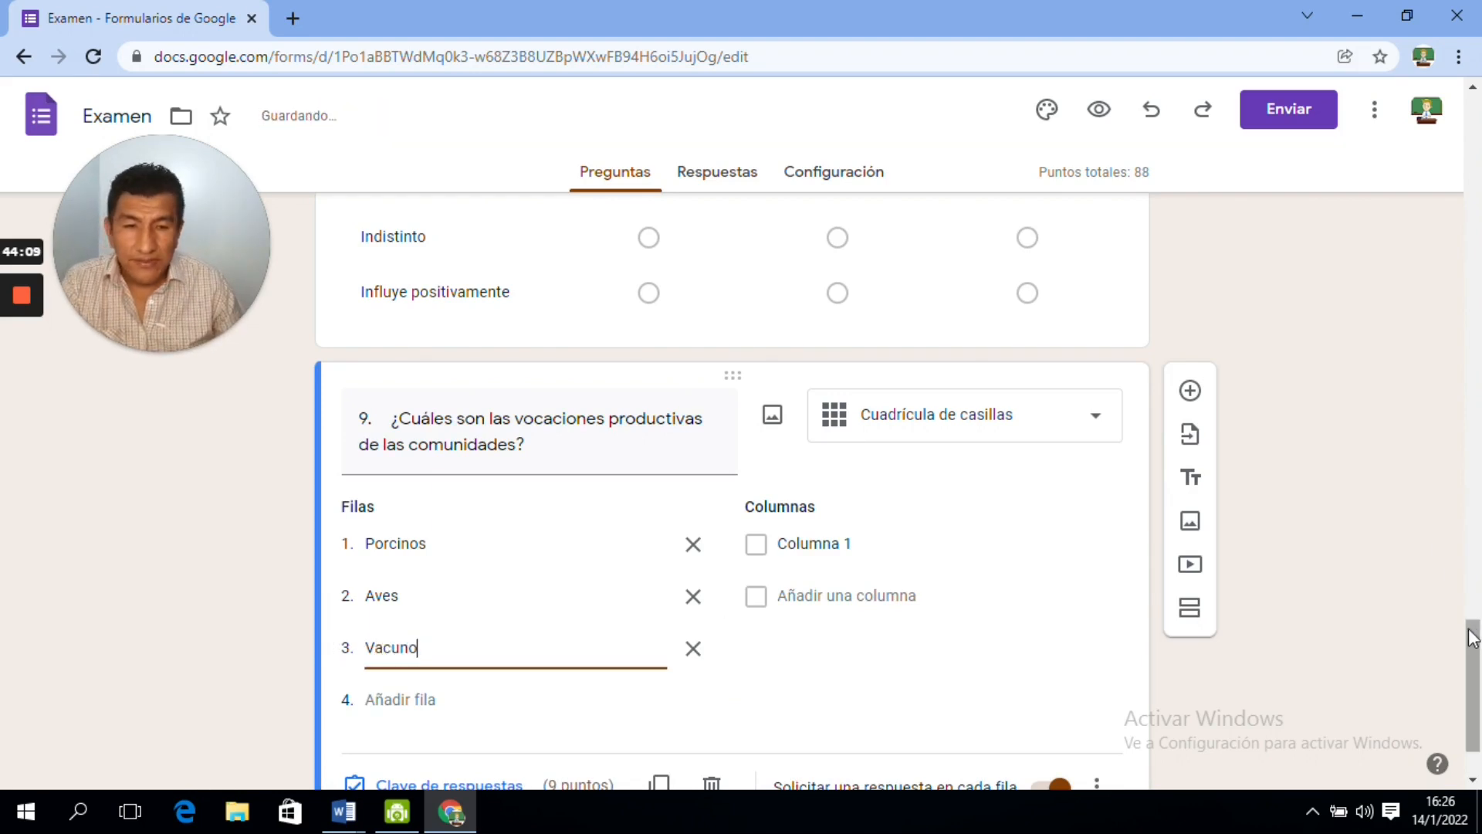
- Add the rows Maiz and Soya to question 9's grid
{"action": "left_click_drag", "start_coordinate": [1471, 637], "coordinate": [1470, 656]}
{"action": "left_click", "coordinate": [401, 595]}
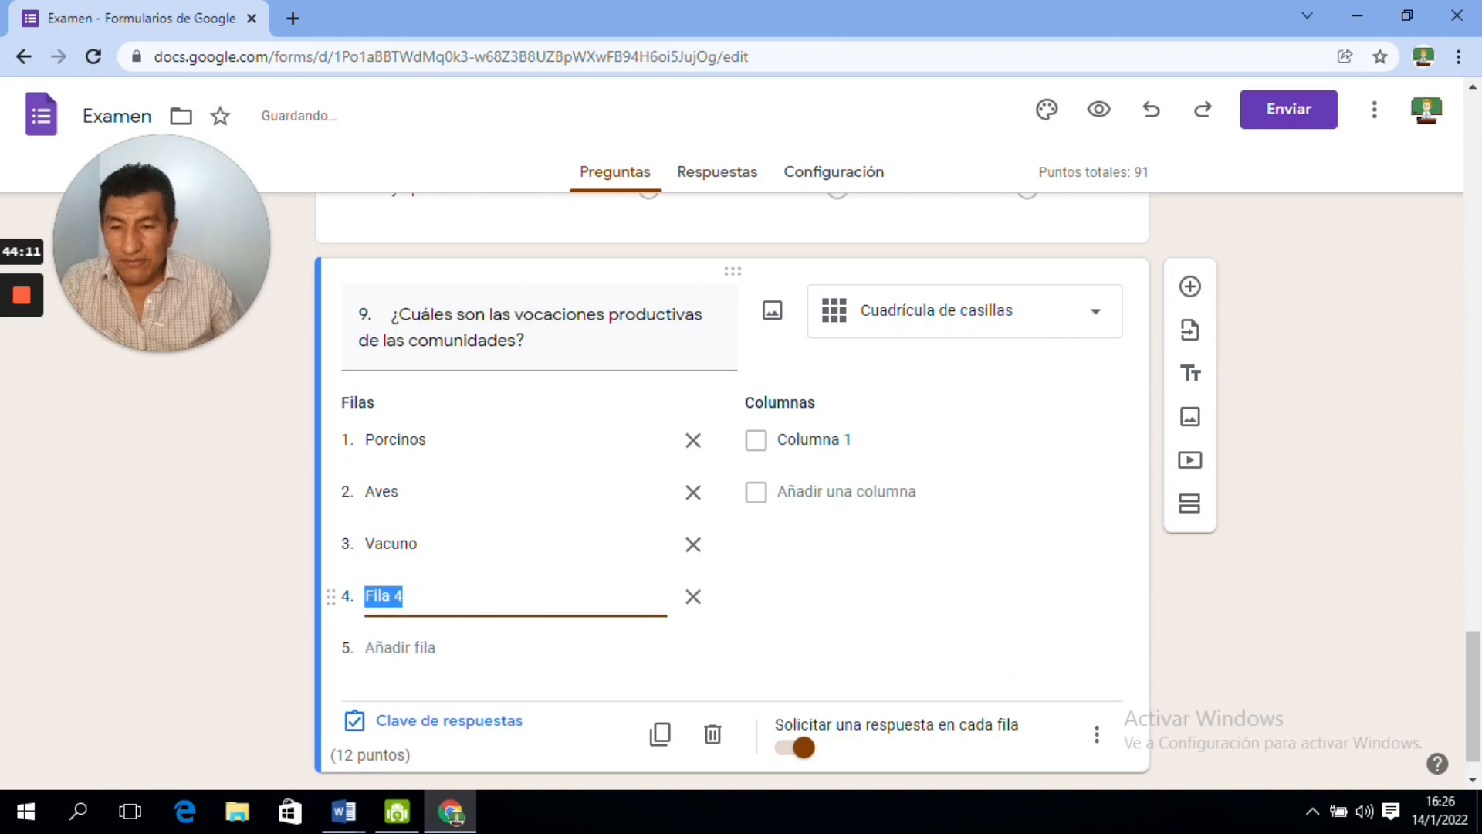
{"action": "type", "text": "Maiz"}
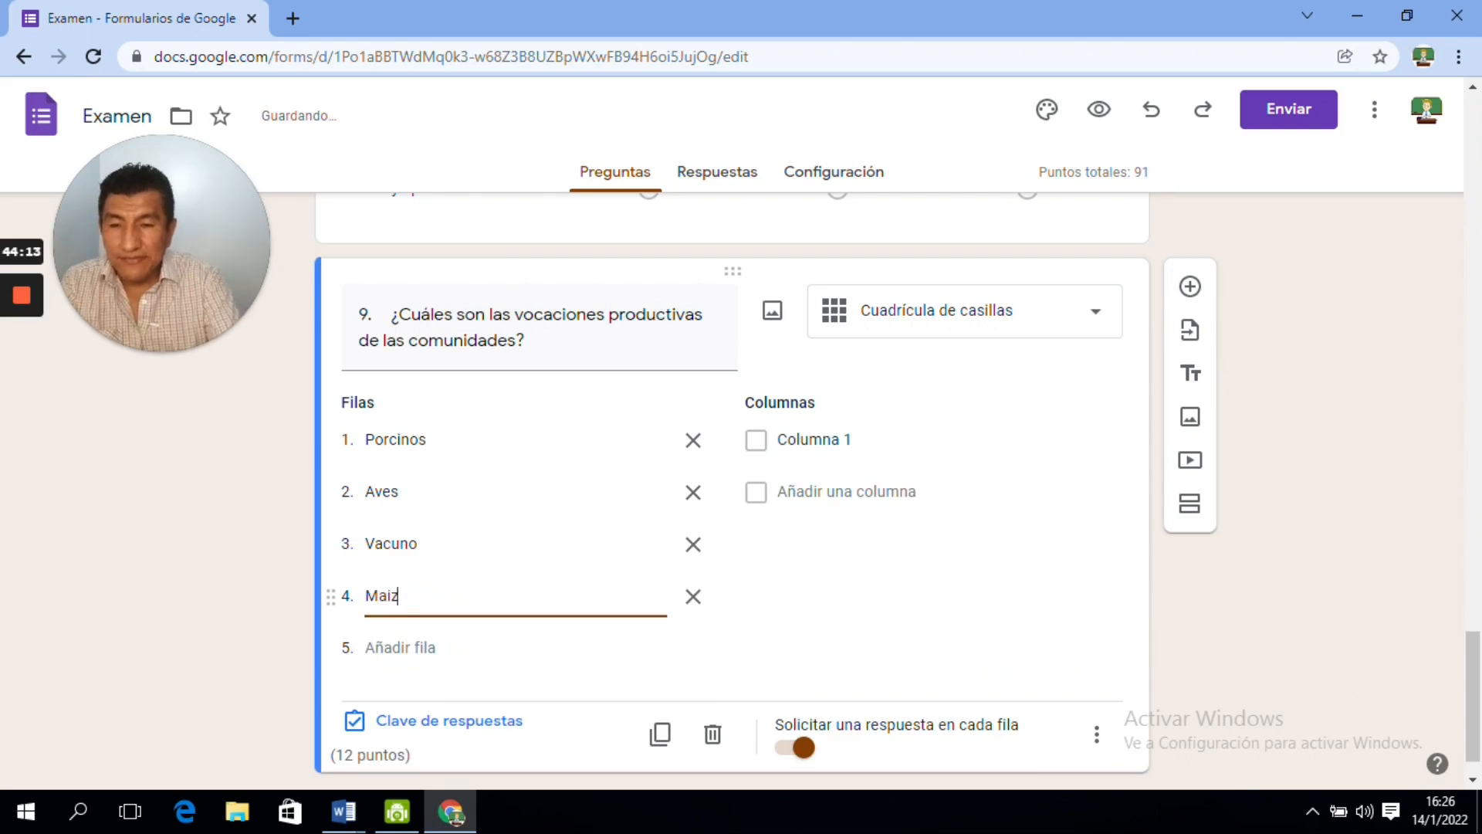
{"action": "key", "text": "Return"}
{"action": "type", "text": "Soya"}
{"action": "left_click", "coordinate": [1068, 605]}
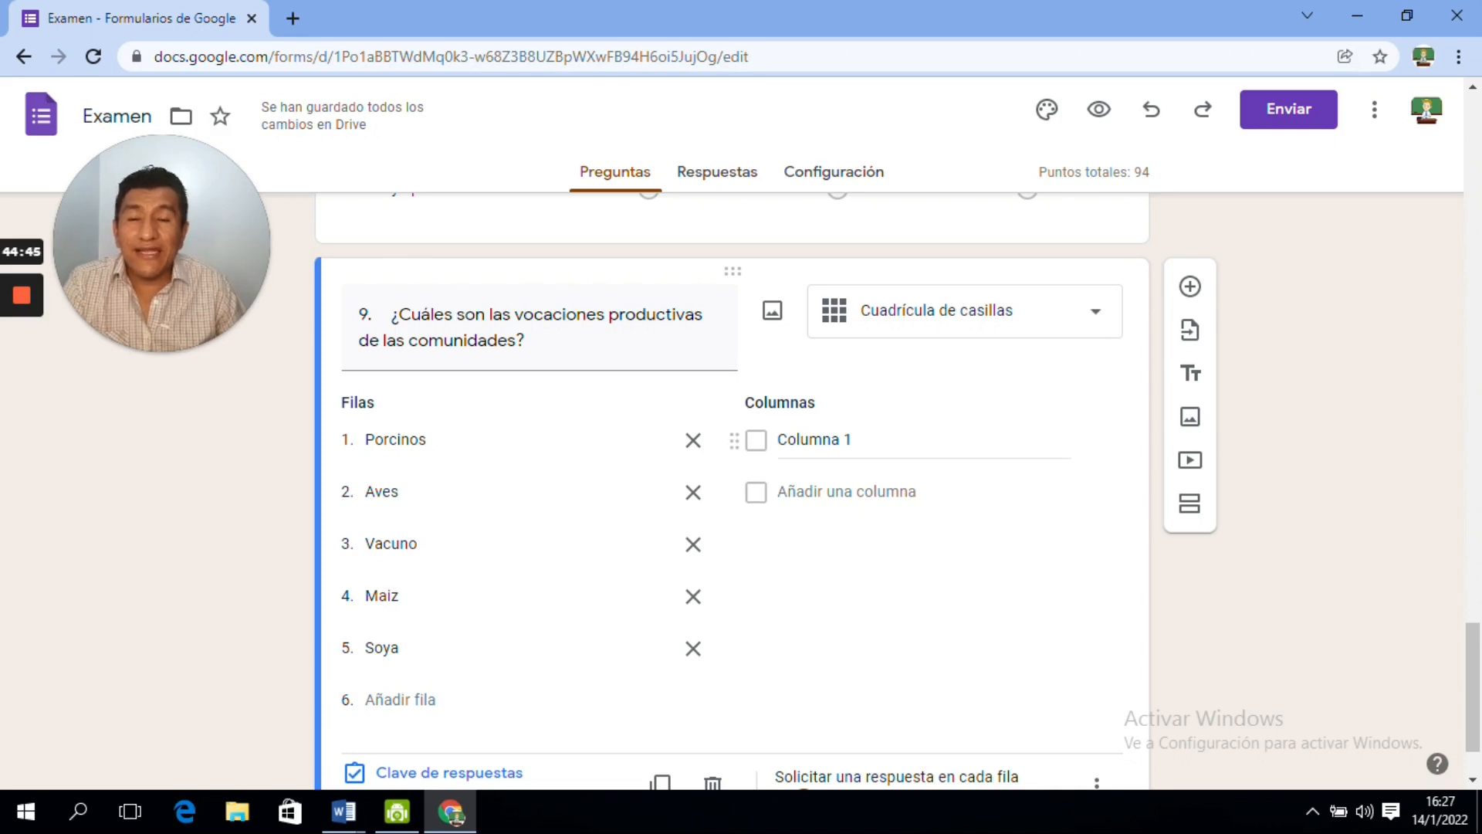
- Rename question 9's first column to La Lomas and add the columns El Tejar, Nuevo Horizonte and Cuenca
{"action": "left_click", "coordinate": [816, 440]}
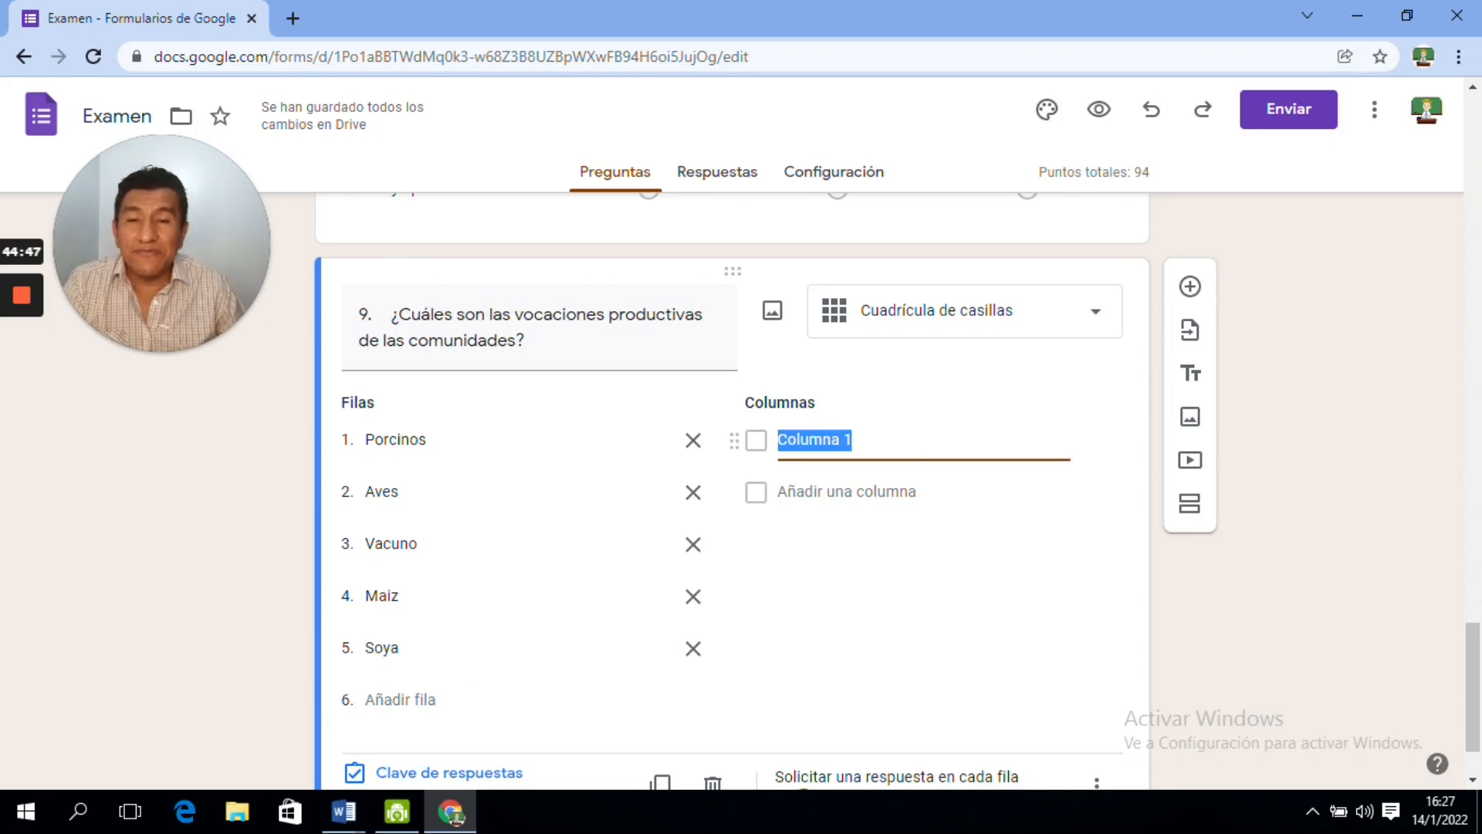
{"action": "type", "text": "LA"}
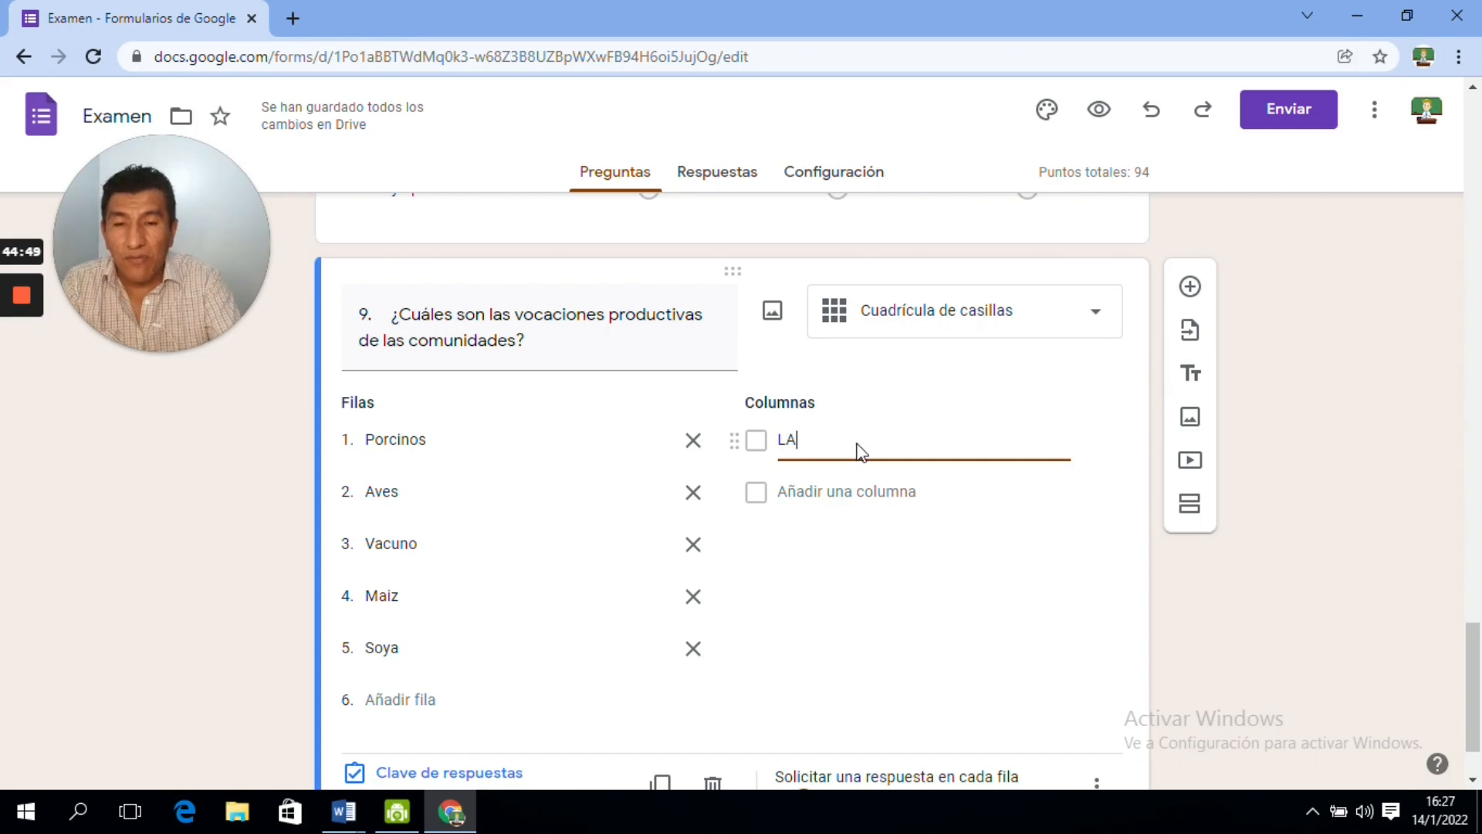
{"action": "key", "text": "BackSpace"}
{"action": "type", "text": "a Lomas"}
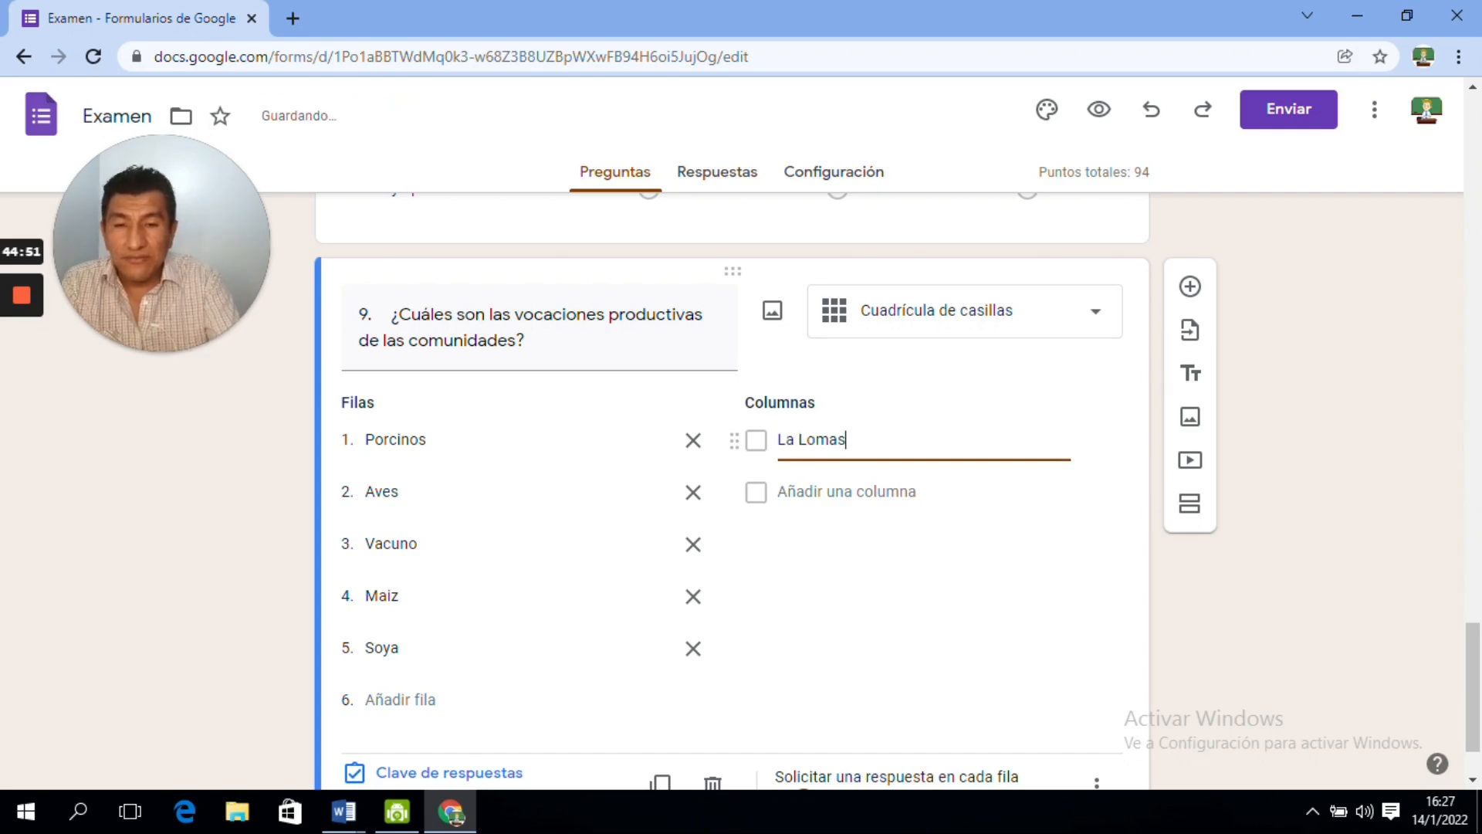
{"action": "key", "text": "Return"}
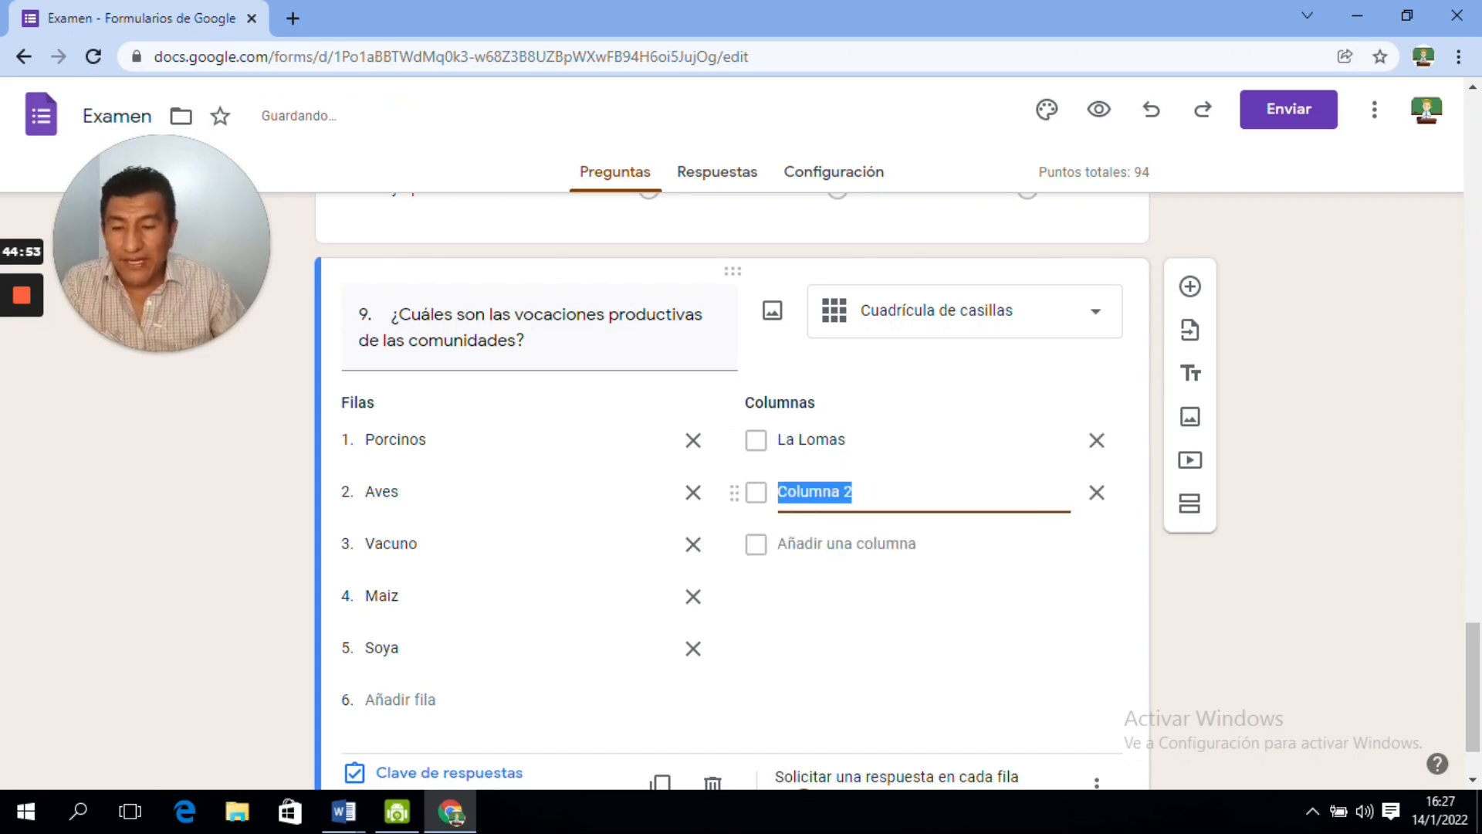
{"action": "type", "text": "El Tejar"}
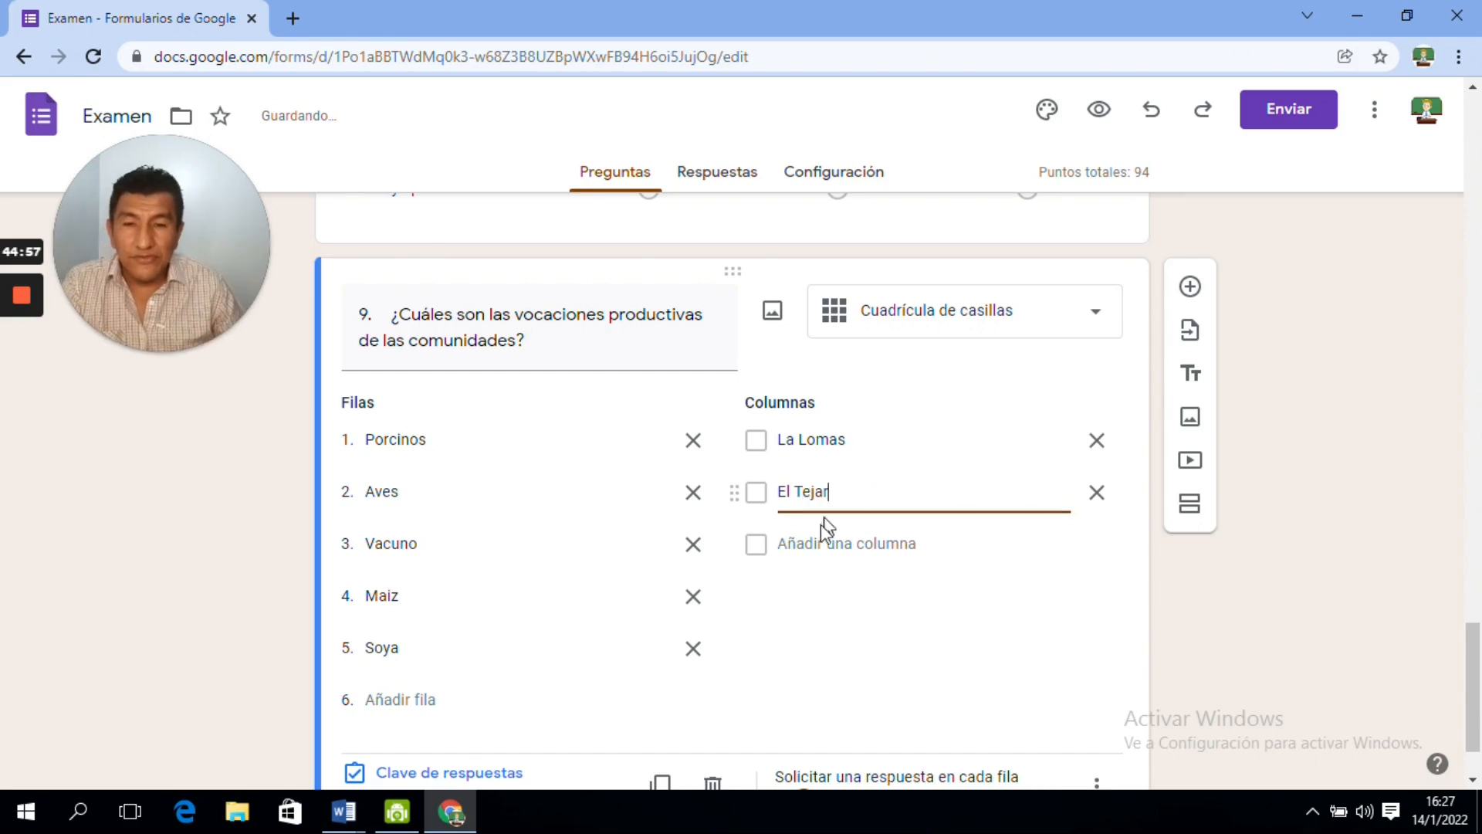
{"action": "key", "text": "Return"}
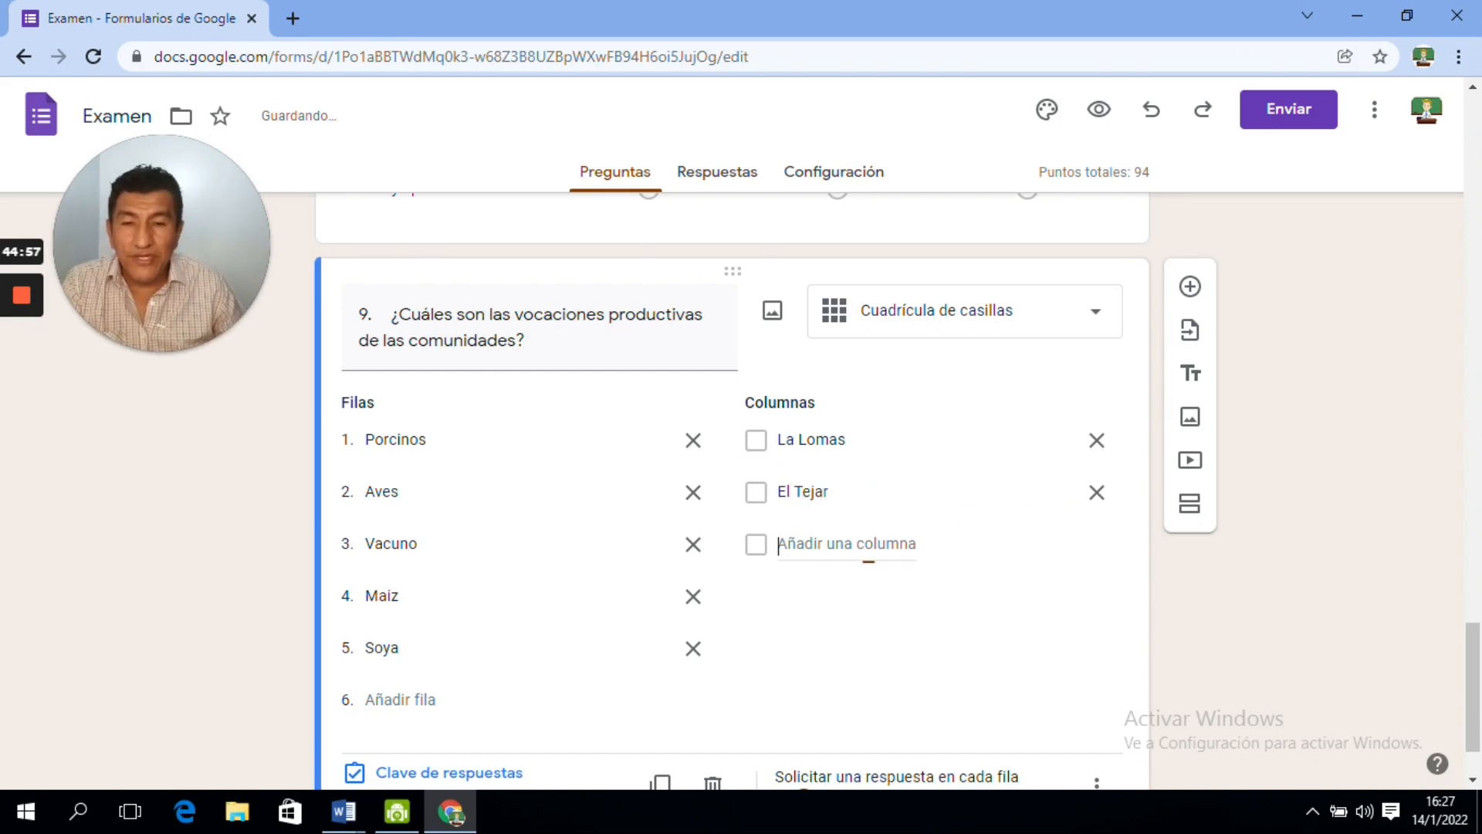
{"action": "type", "text": "Nuevo"}
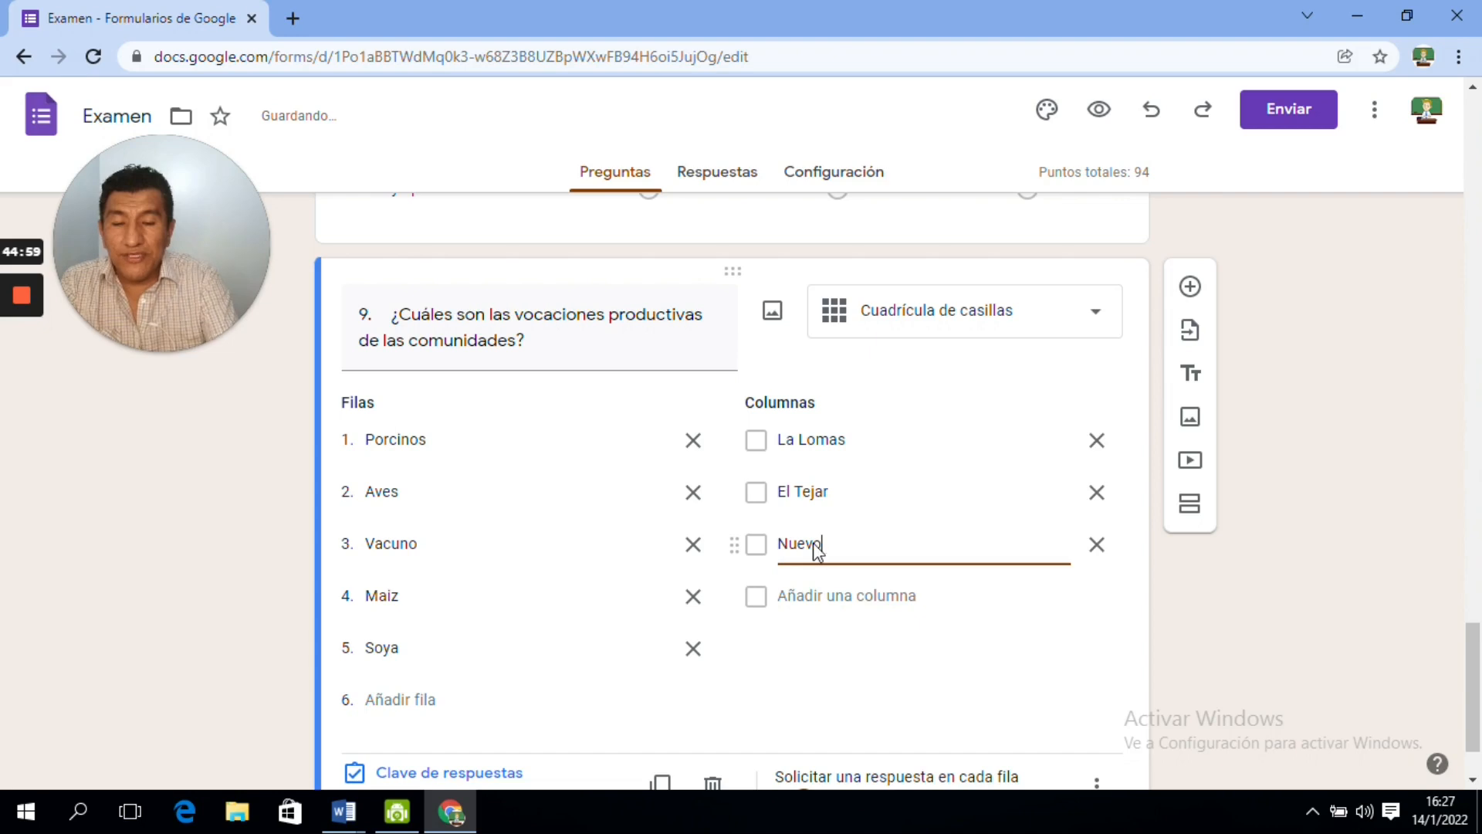
{"action": "type", "text": " Horizonte"}
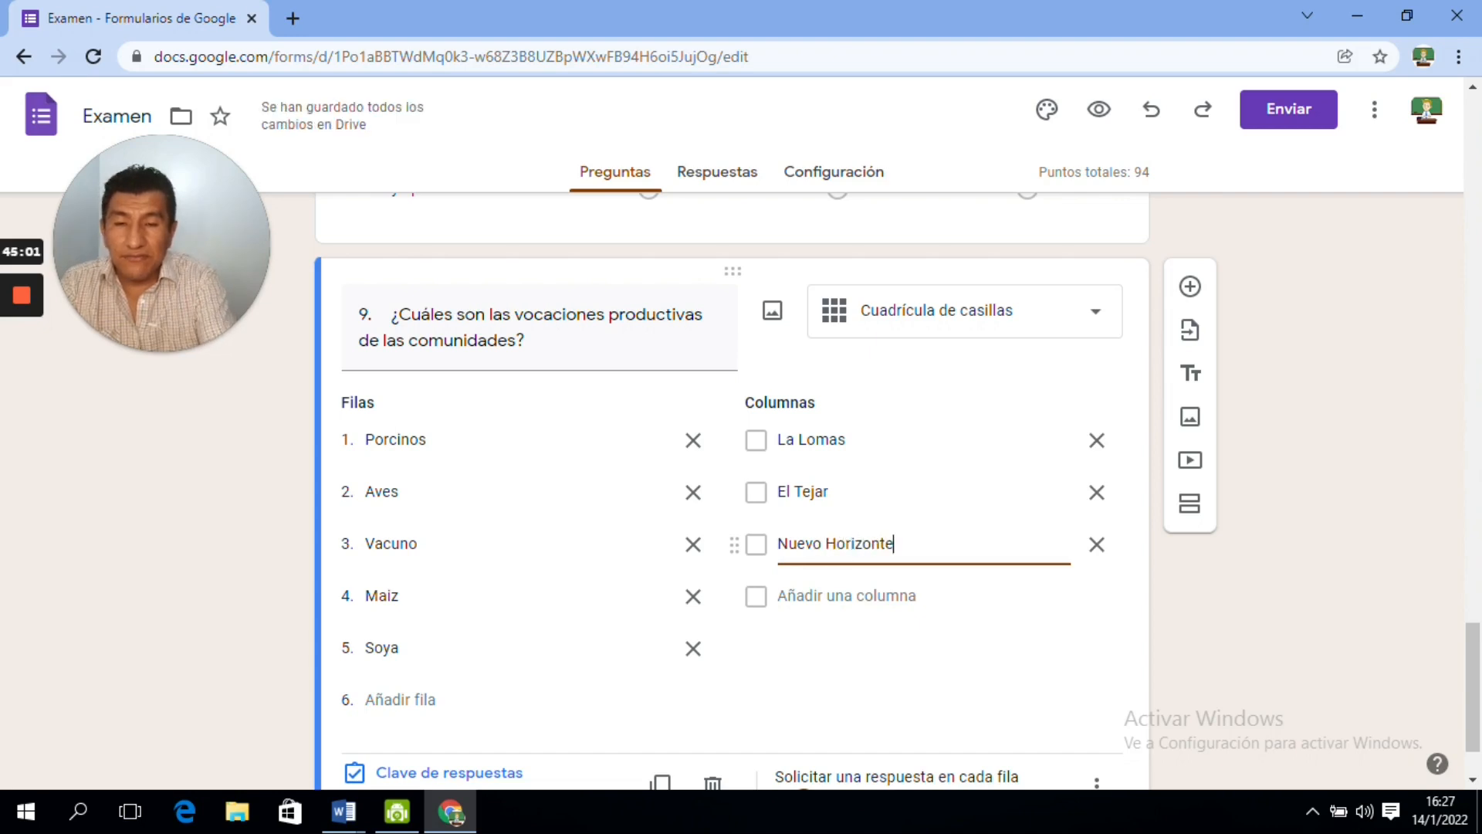
{"action": "key", "text": "Return"}
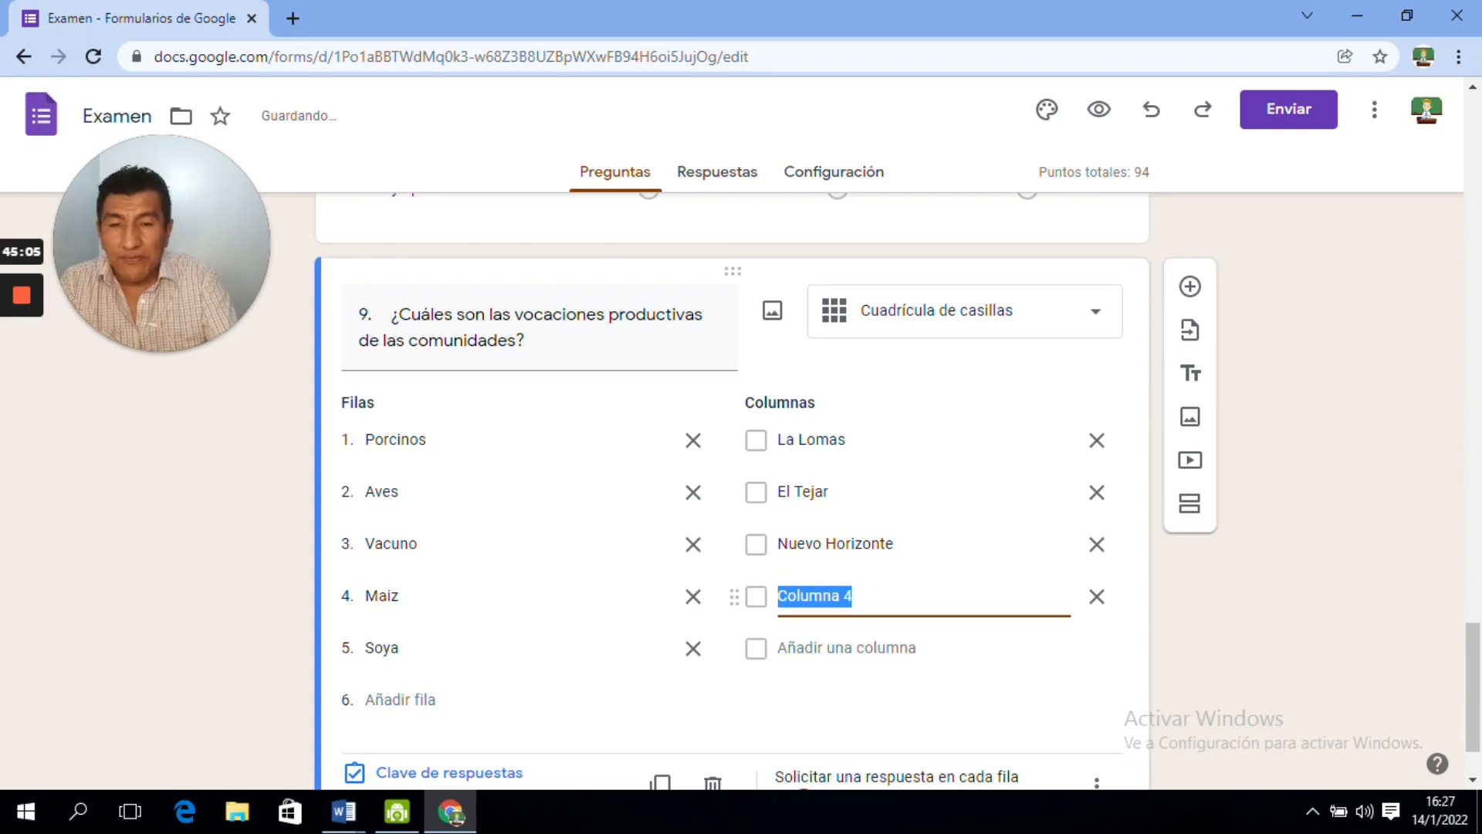
{"action": "type", "text": "Cuenca"}
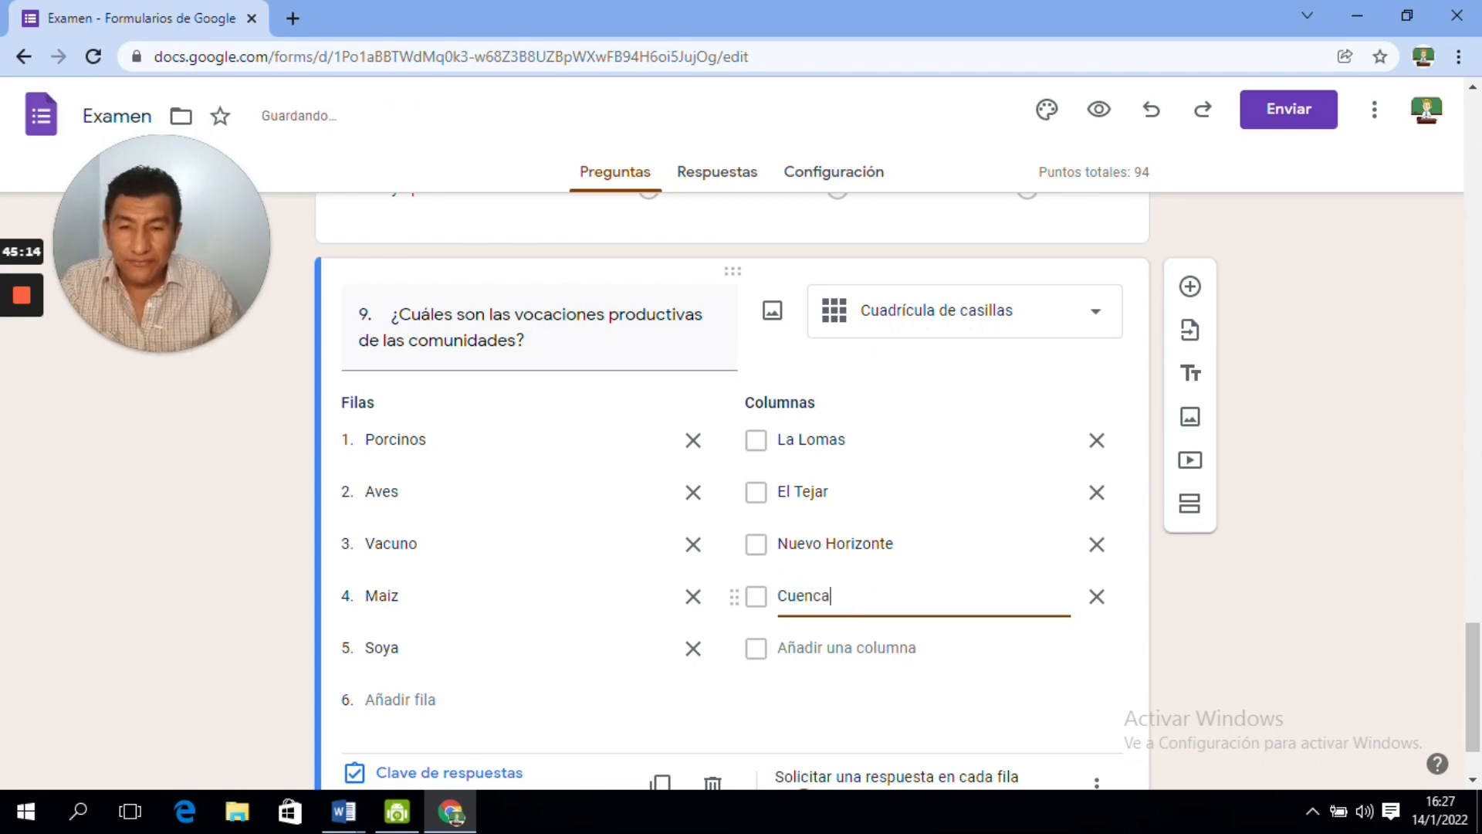
{"action": "left_click", "coordinate": [1133, 651]}
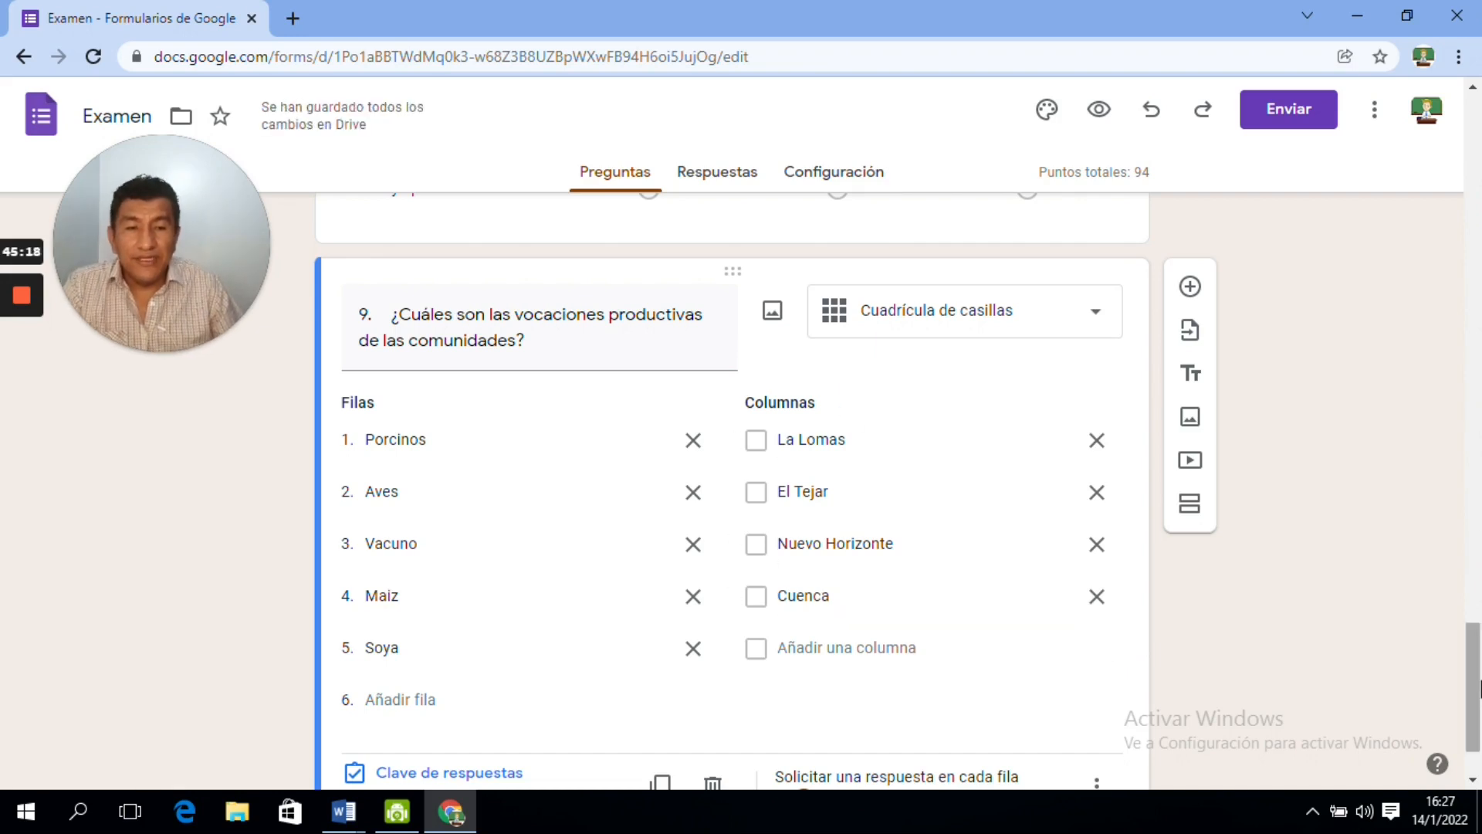
- Set question 9's answer key to 5 points for each of the rows Porcinos, Aves, Vacuno, Maiz and Soya
{"action": "scroll", "coordinate": [1274, 718], "scroll_direction": "down", "scroll_amount": 2}
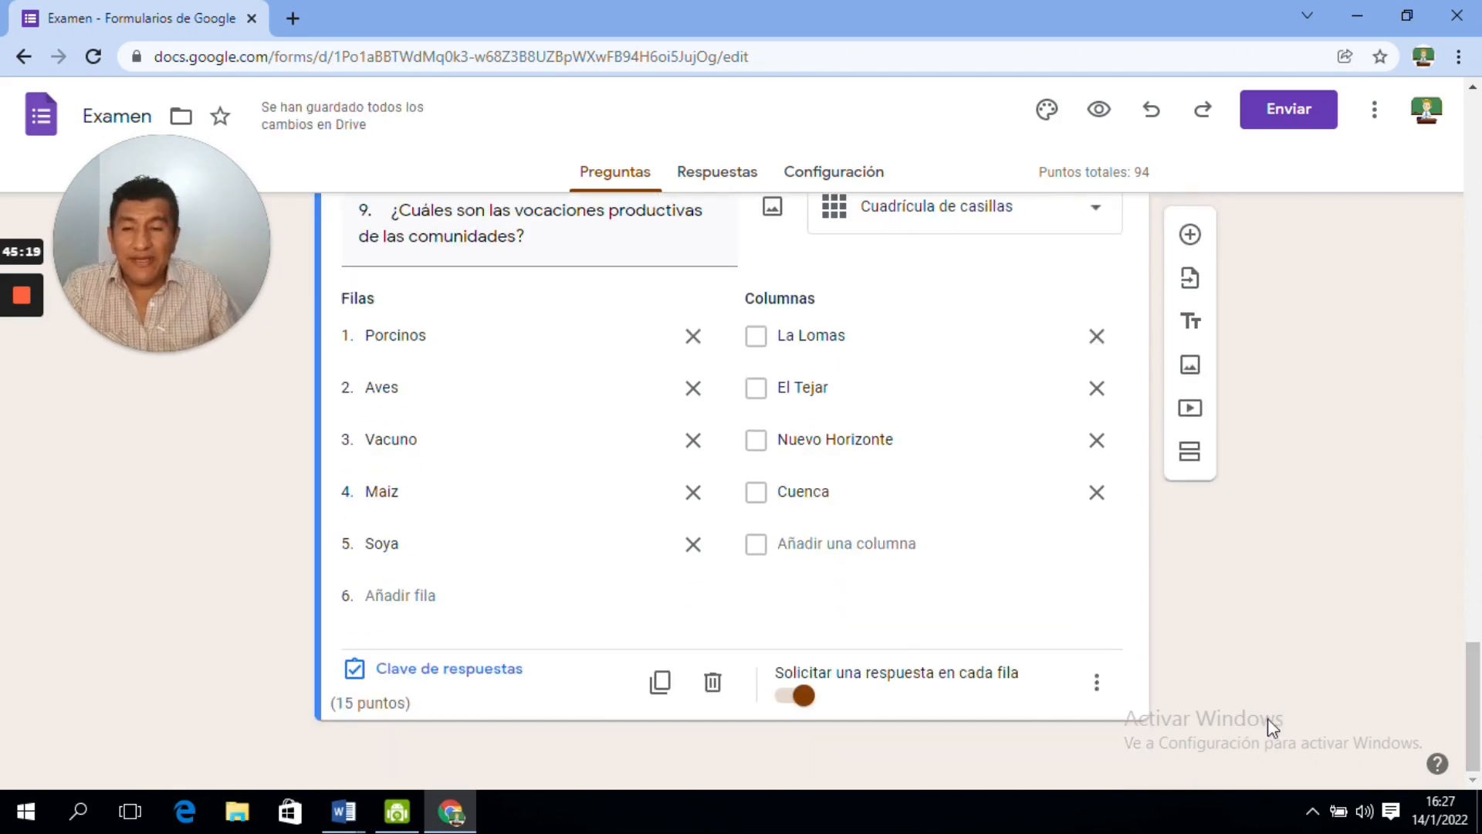
{"action": "left_click", "coordinate": [453, 672]}
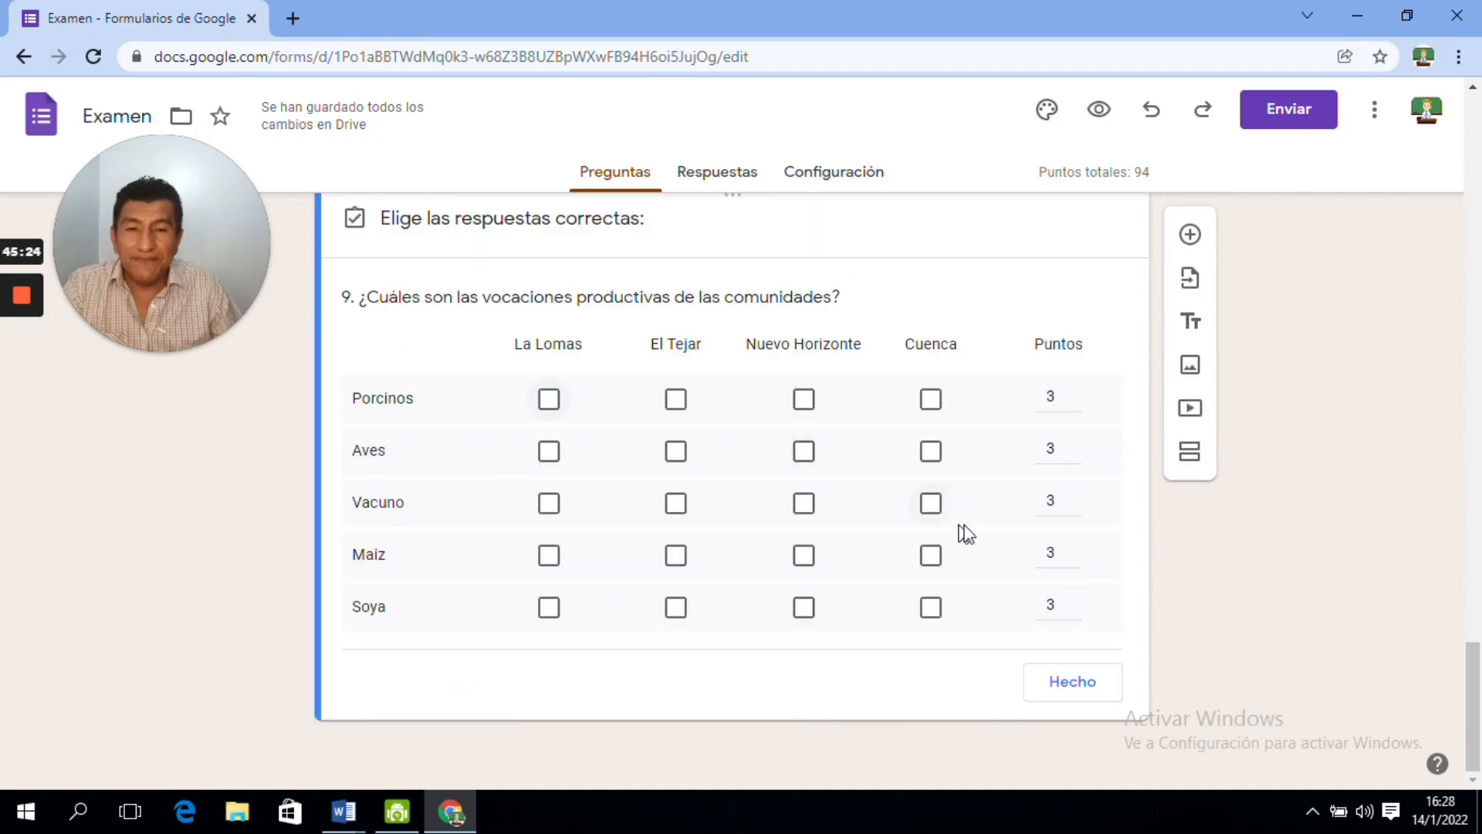
{"action": "left_click", "coordinate": [1073, 393]}
{"action": "left_click", "coordinate": [1073, 393]}
{"action": "left_click", "coordinate": [1073, 444]}
{"action": "left_click", "coordinate": [1073, 445]}
{"action": "left_click", "coordinate": [1073, 496]}
{"action": "left_click", "coordinate": [1073, 548]}
{"action": "left_click", "coordinate": [1073, 548]}
{"action": "left_click", "coordinate": [1073, 599]}
{"action": "left_click", "coordinate": [1073, 599]}
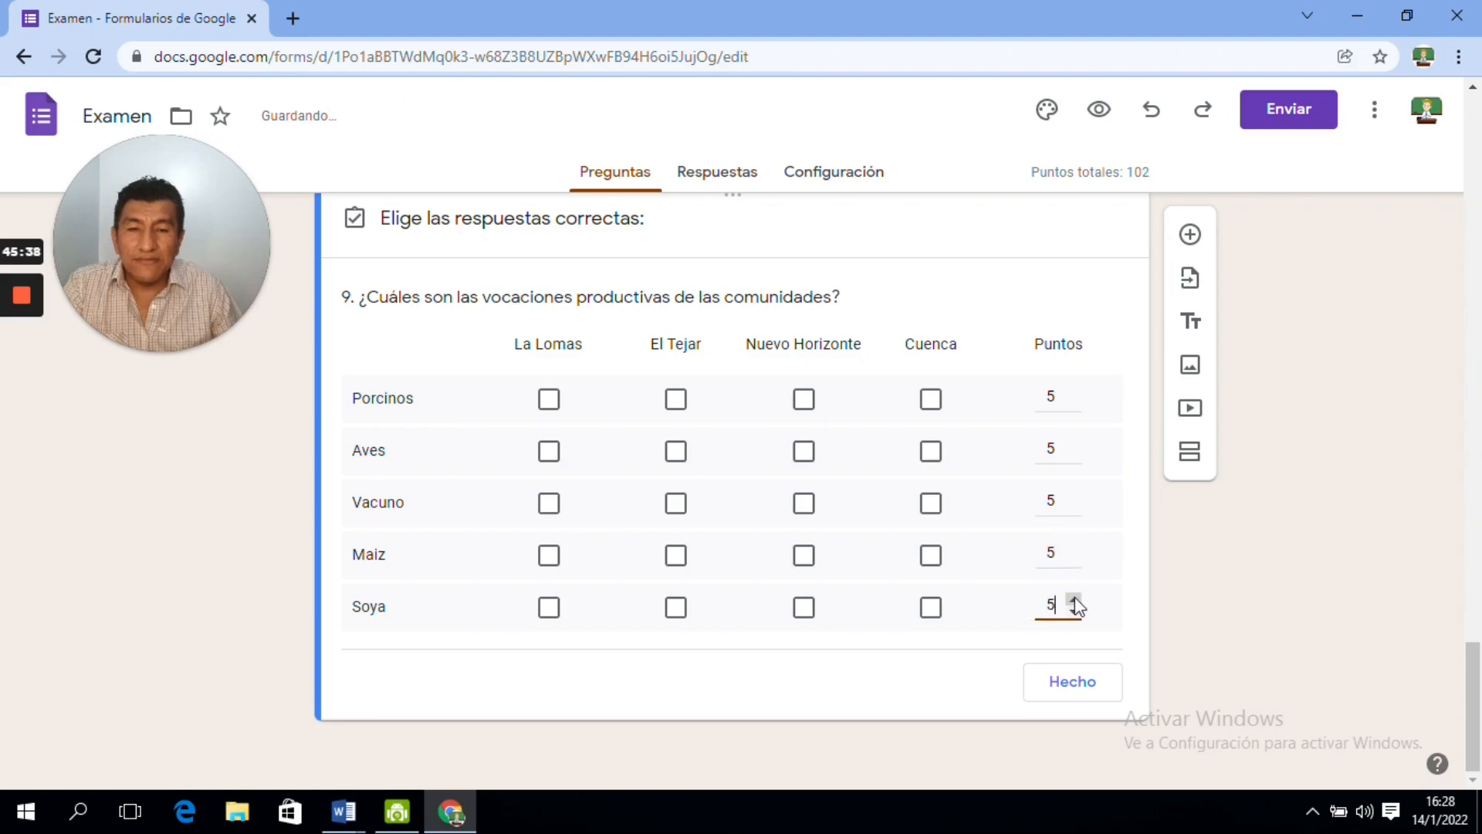
{"action": "left_click", "coordinate": [1081, 683]}
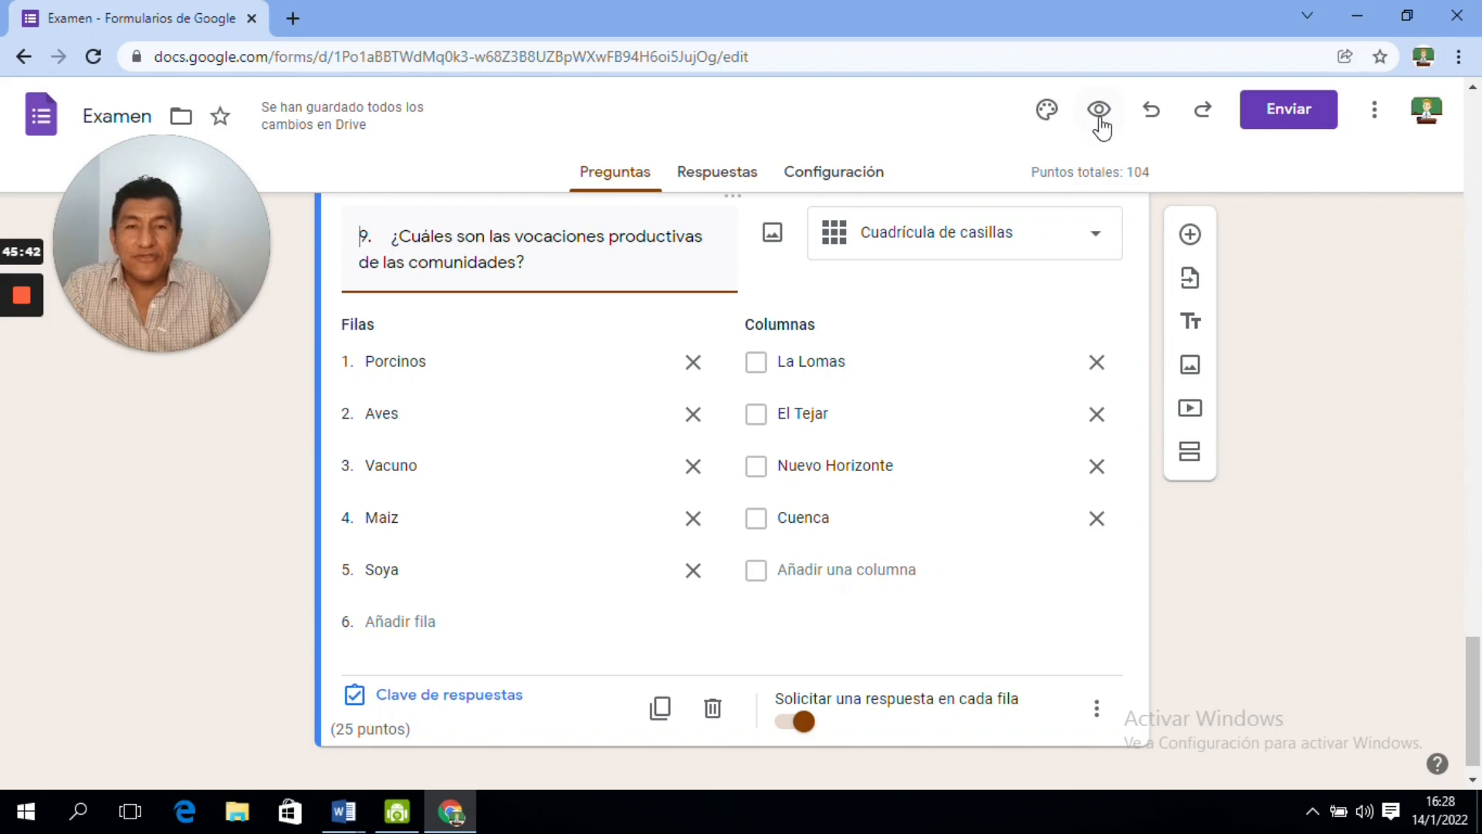
- Preview the form, advance to question 9 and tick La Lomas and Cuenca for Porcinos
{"action": "left_click", "coordinate": [1099, 112]}
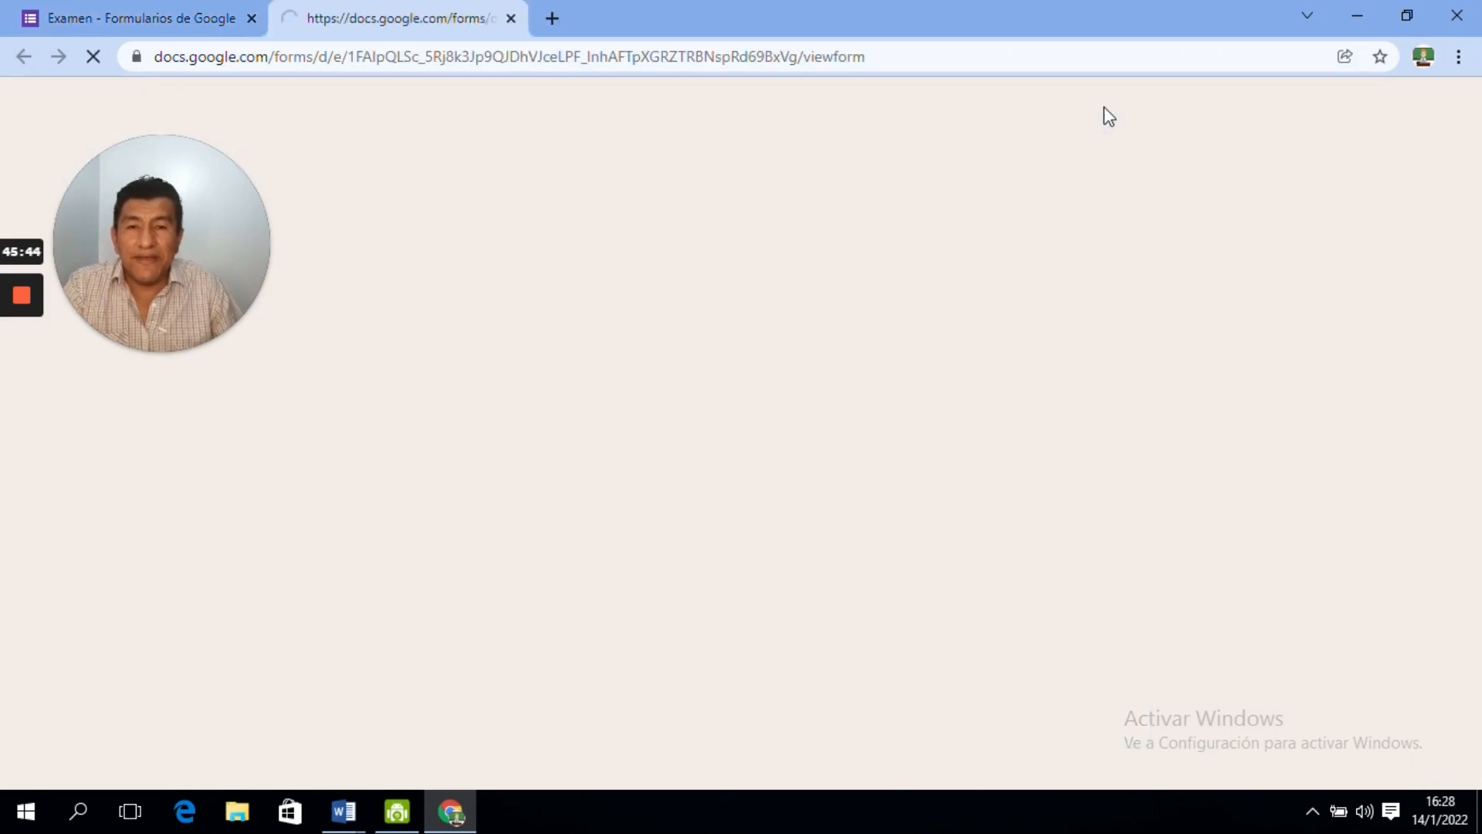
{"action": "scroll", "coordinate": [1475, 348], "scroll_direction": "down", "scroll_amount": 3}
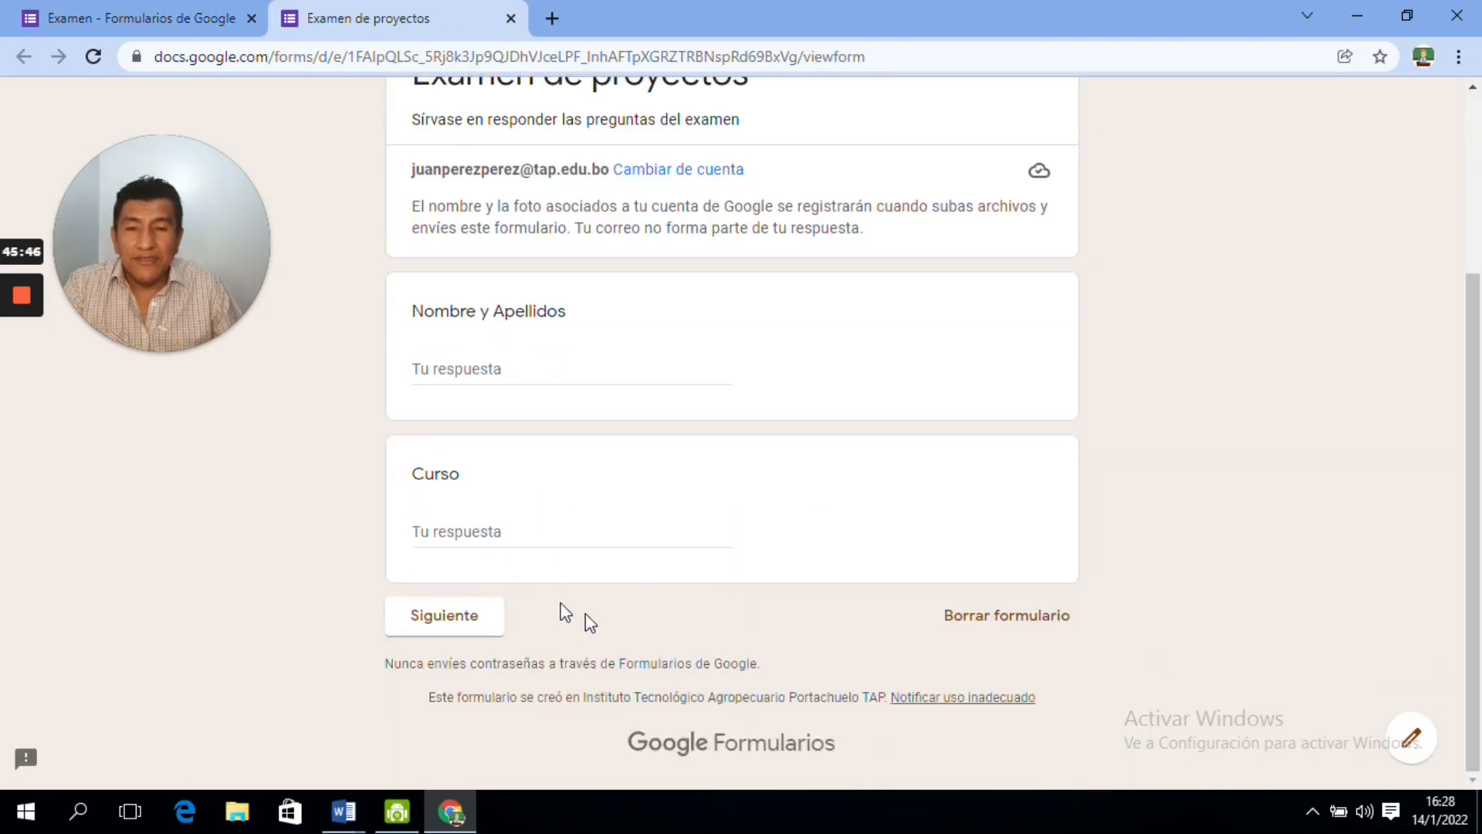
{"action": "left_click", "coordinate": [469, 615]}
{"action": "left_click_drag", "start_coordinate": [1477, 202], "coordinate": [1479, 737]}
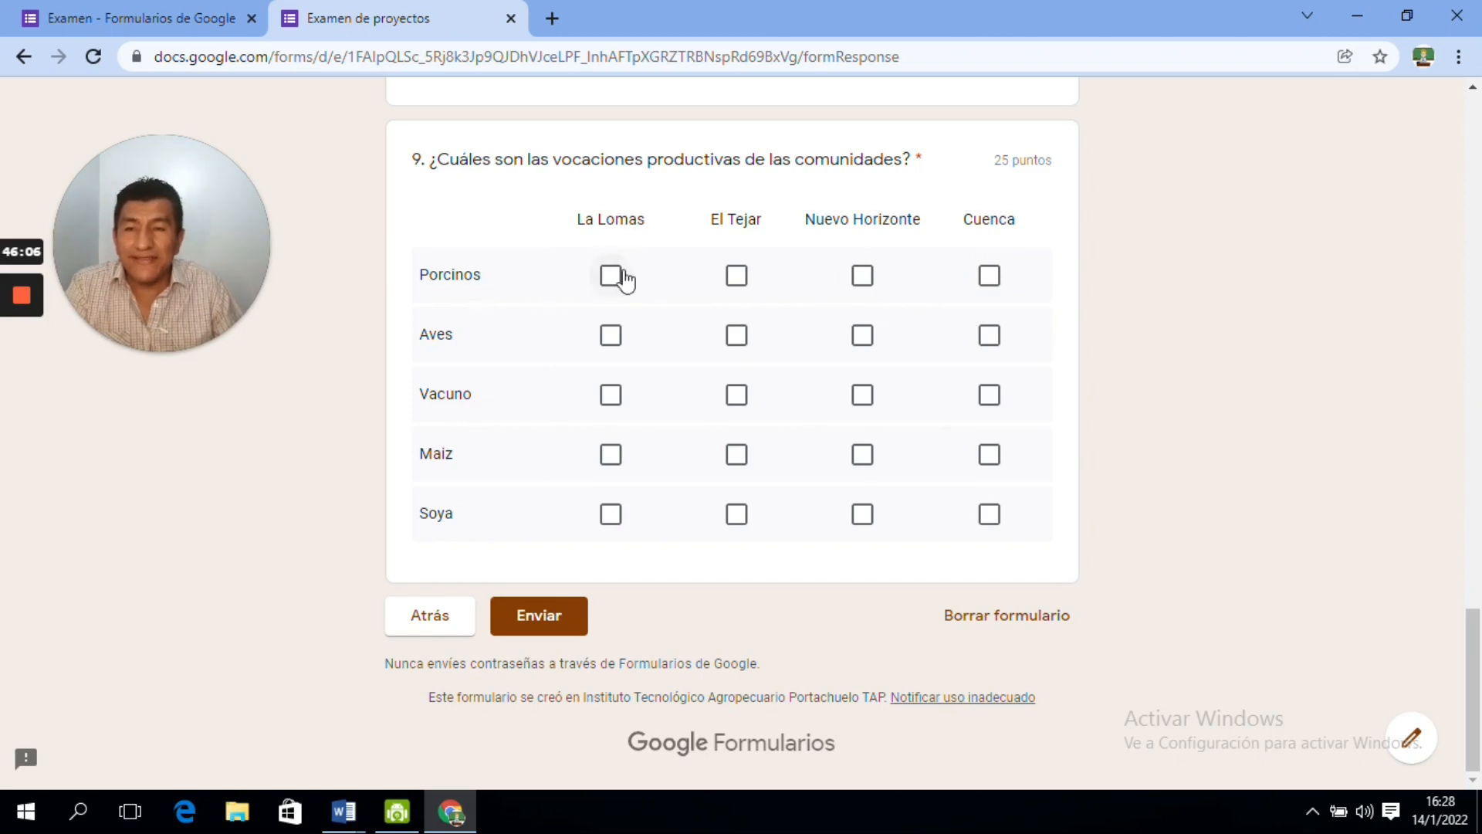
{"action": "left_click", "coordinate": [610, 279]}
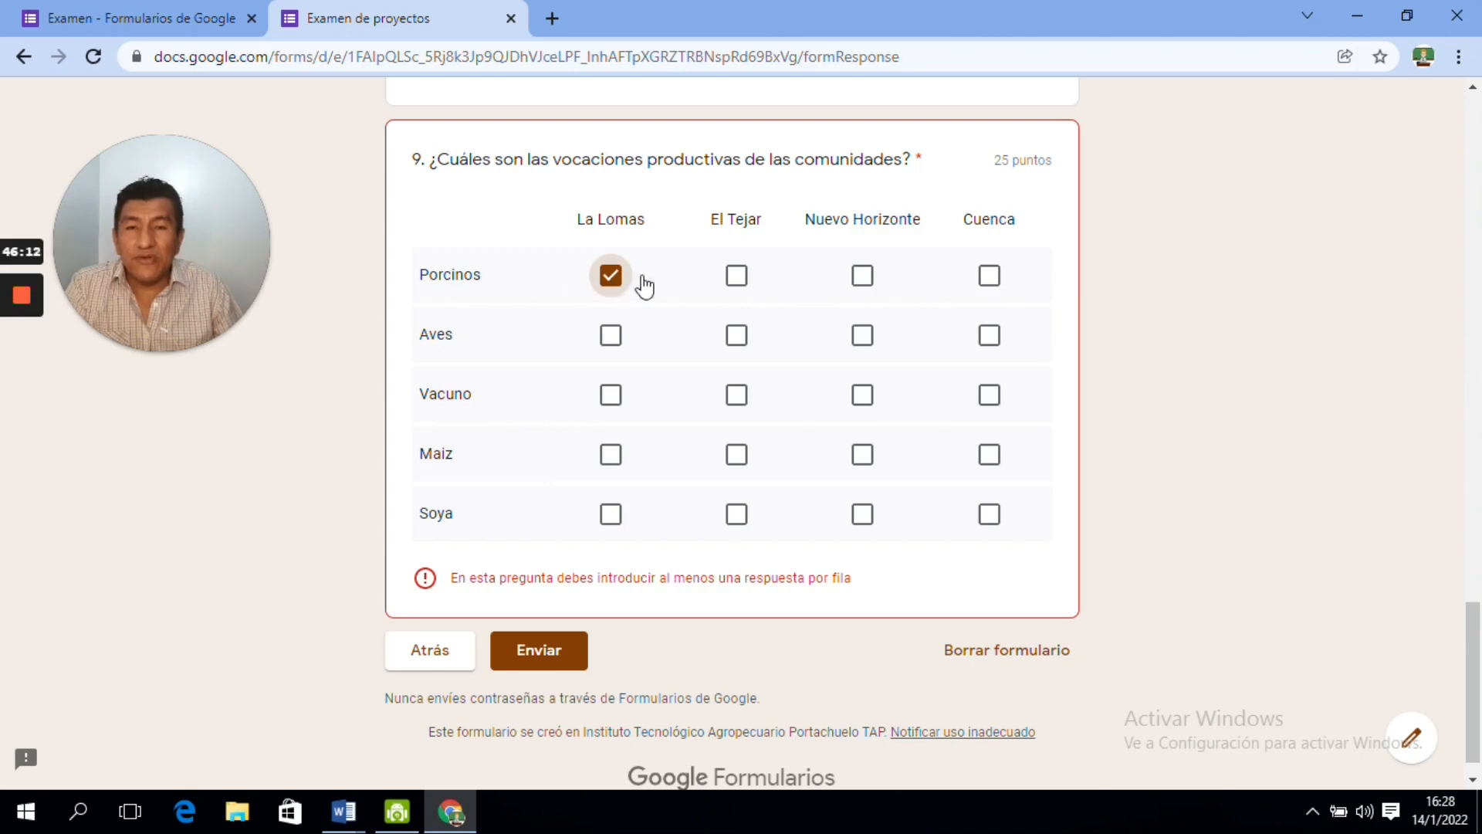
{"action": "left_click", "coordinate": [989, 274]}
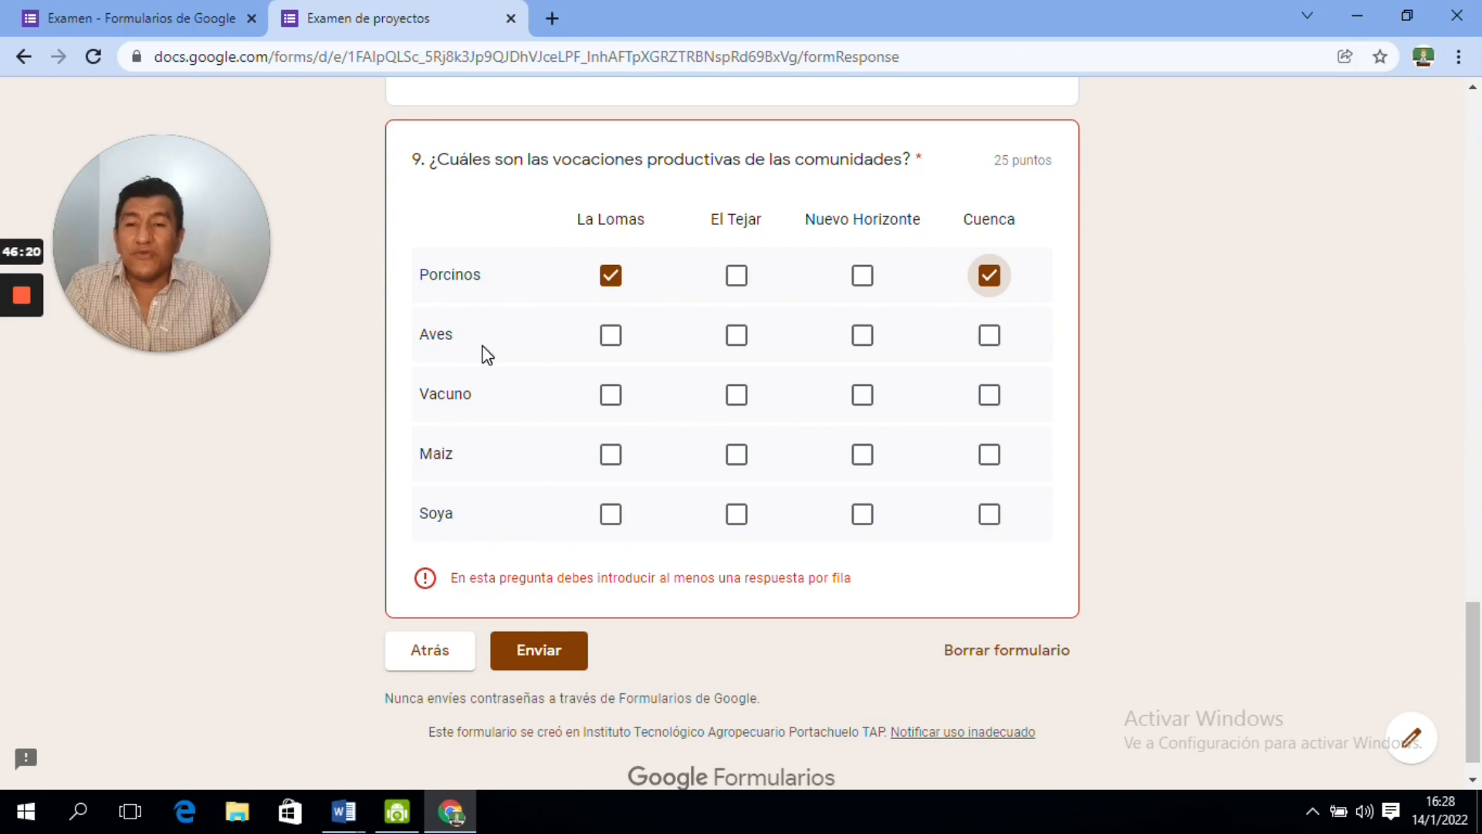
- In question 9's preview, tick El Tejar, Nuevo Horizonte and Cuenca for Aves, and La Lomas for Vacuno
{"action": "left_click", "coordinate": [737, 341]}
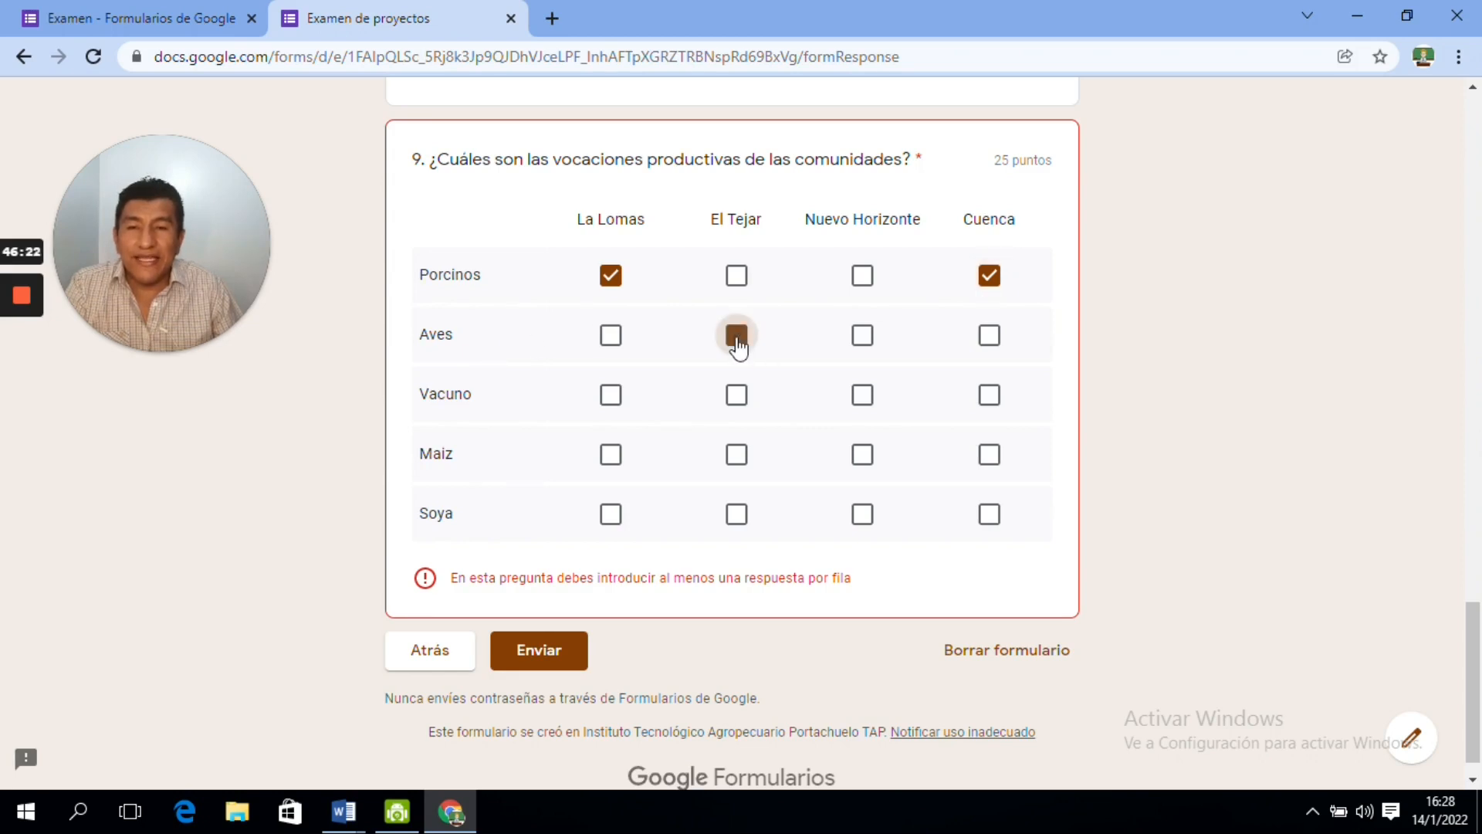
{"action": "left_click", "coordinate": [864, 343]}
{"action": "left_click", "coordinate": [999, 340]}
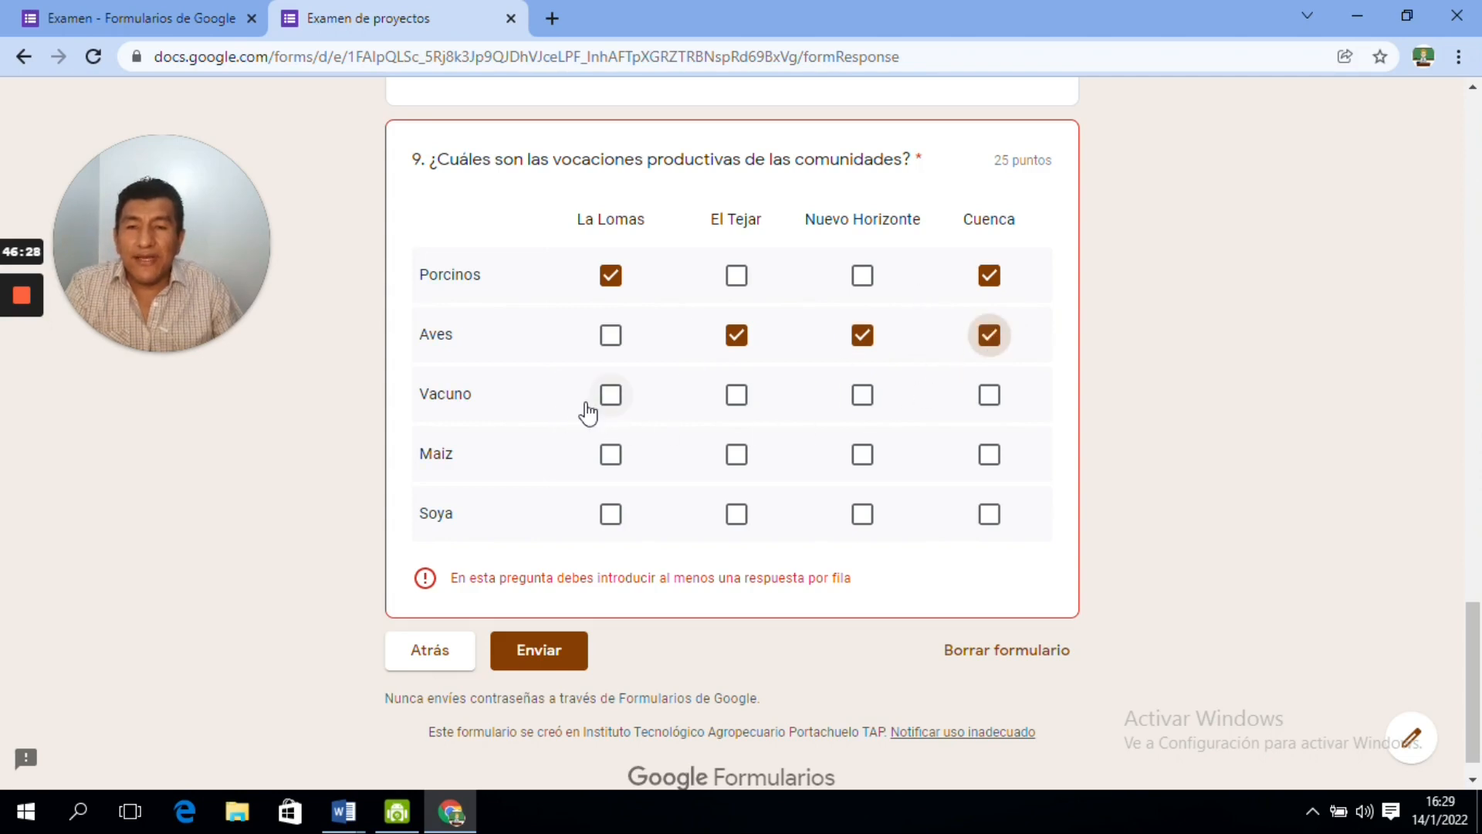
{"action": "left_click", "coordinate": [615, 400]}
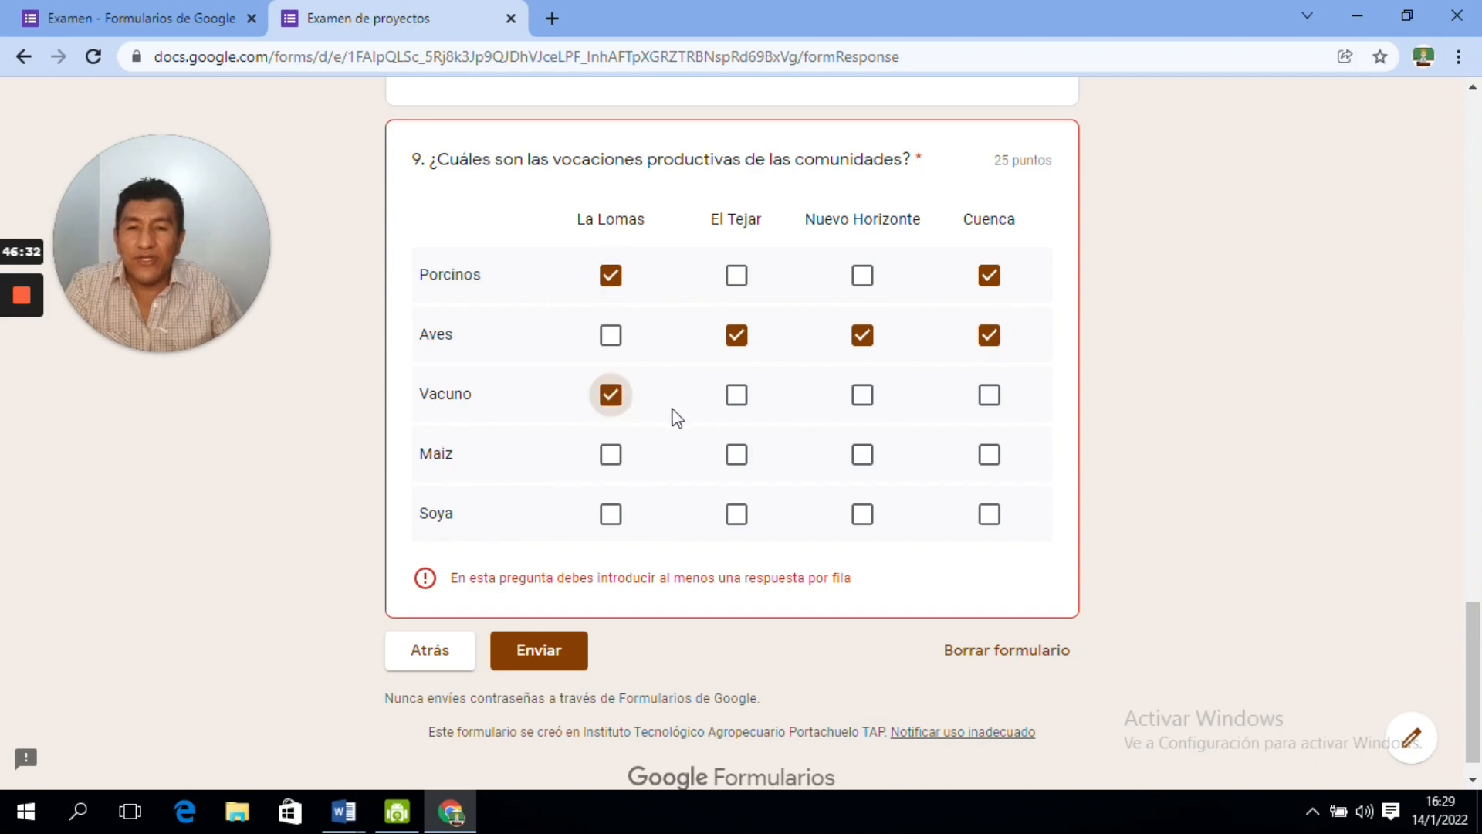
- Tick El Tejar and Nuevo Horizonte for Maiz, and El Tejar and La Lomas for Soya, and close the preview
{"action": "left_click", "coordinate": [748, 462]}
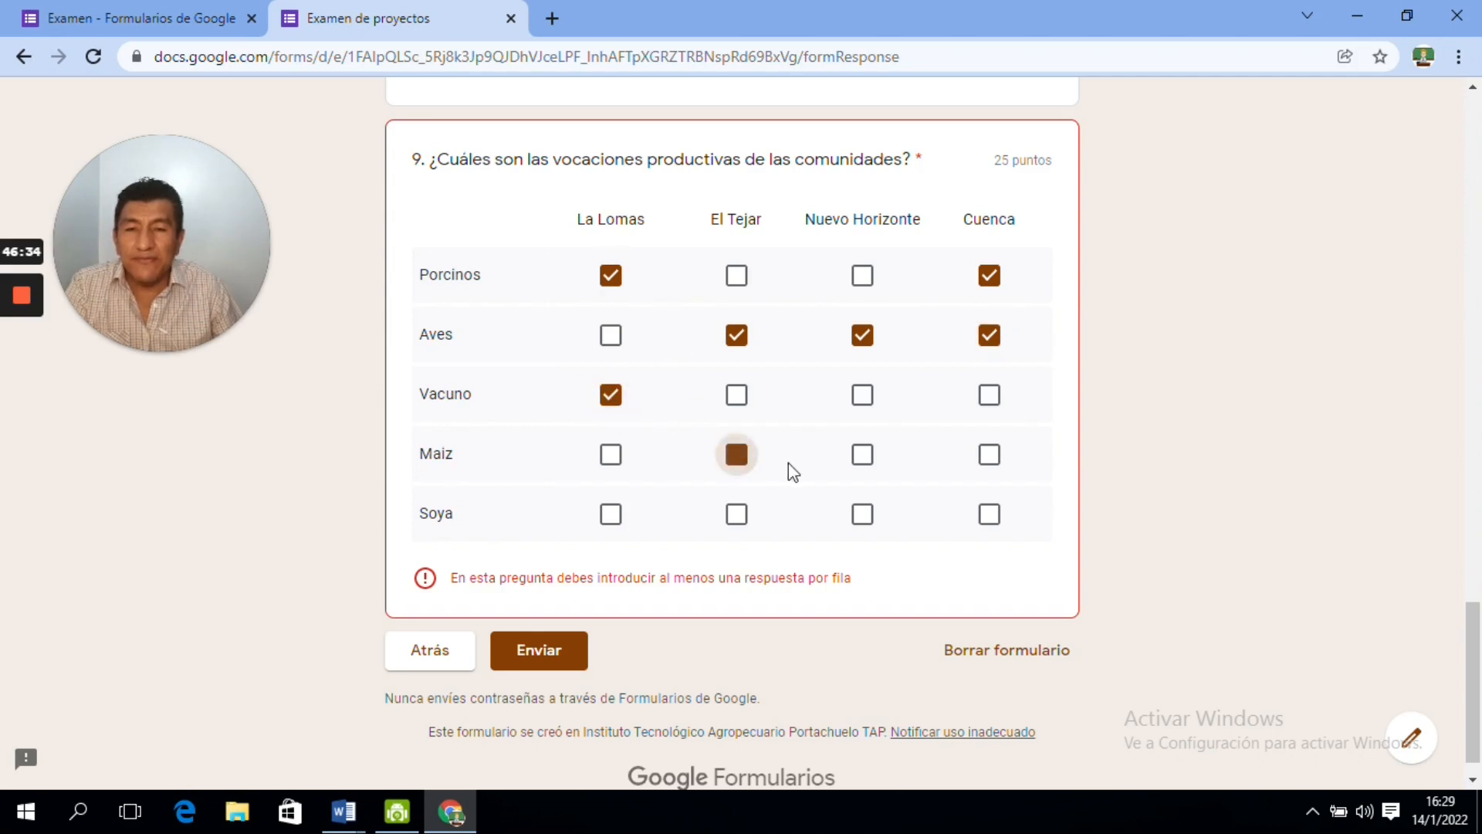
{"action": "left_click", "coordinate": [863, 458]}
{"action": "left_click", "coordinate": [736, 515]}
{"action": "left_click", "coordinate": [611, 514]}
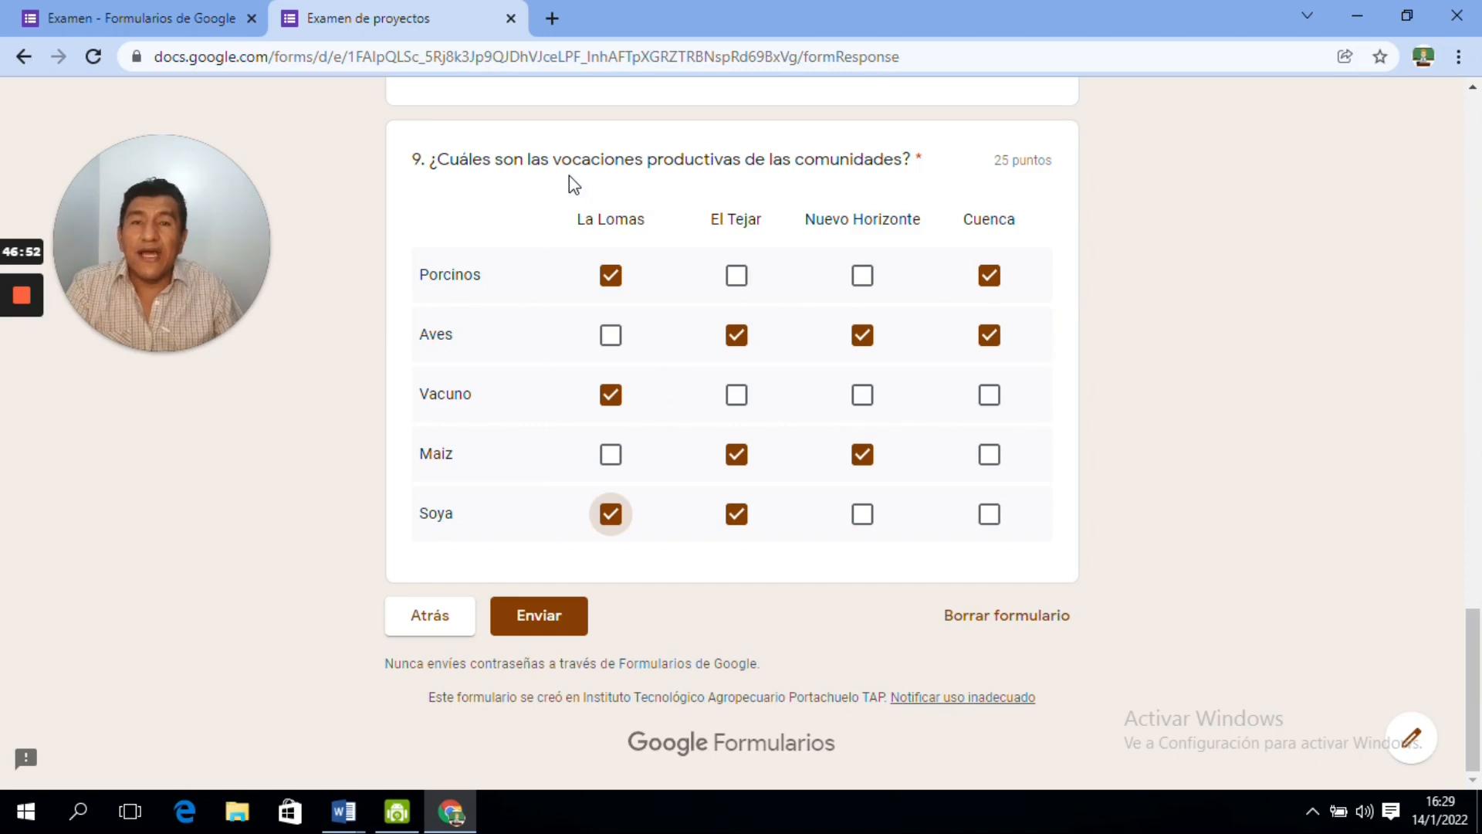
{"action": "left_click", "coordinate": [510, 18]}
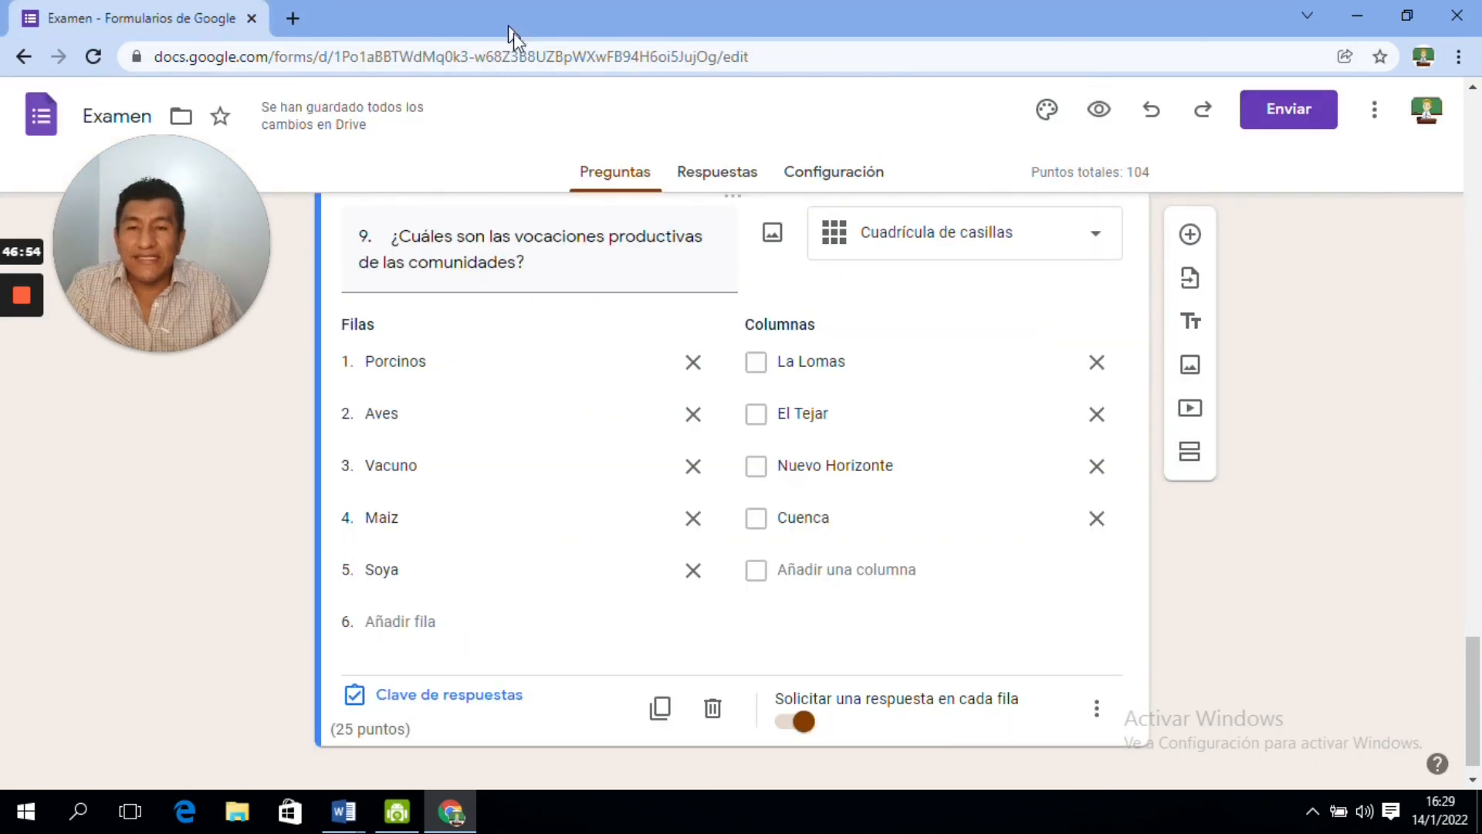
- Add a question after question 9 titled "Ante la fecha" and set its type to Fecha
{"action": "left_click_drag", "start_coordinate": [1472, 670], "coordinate": [1472, 700]}
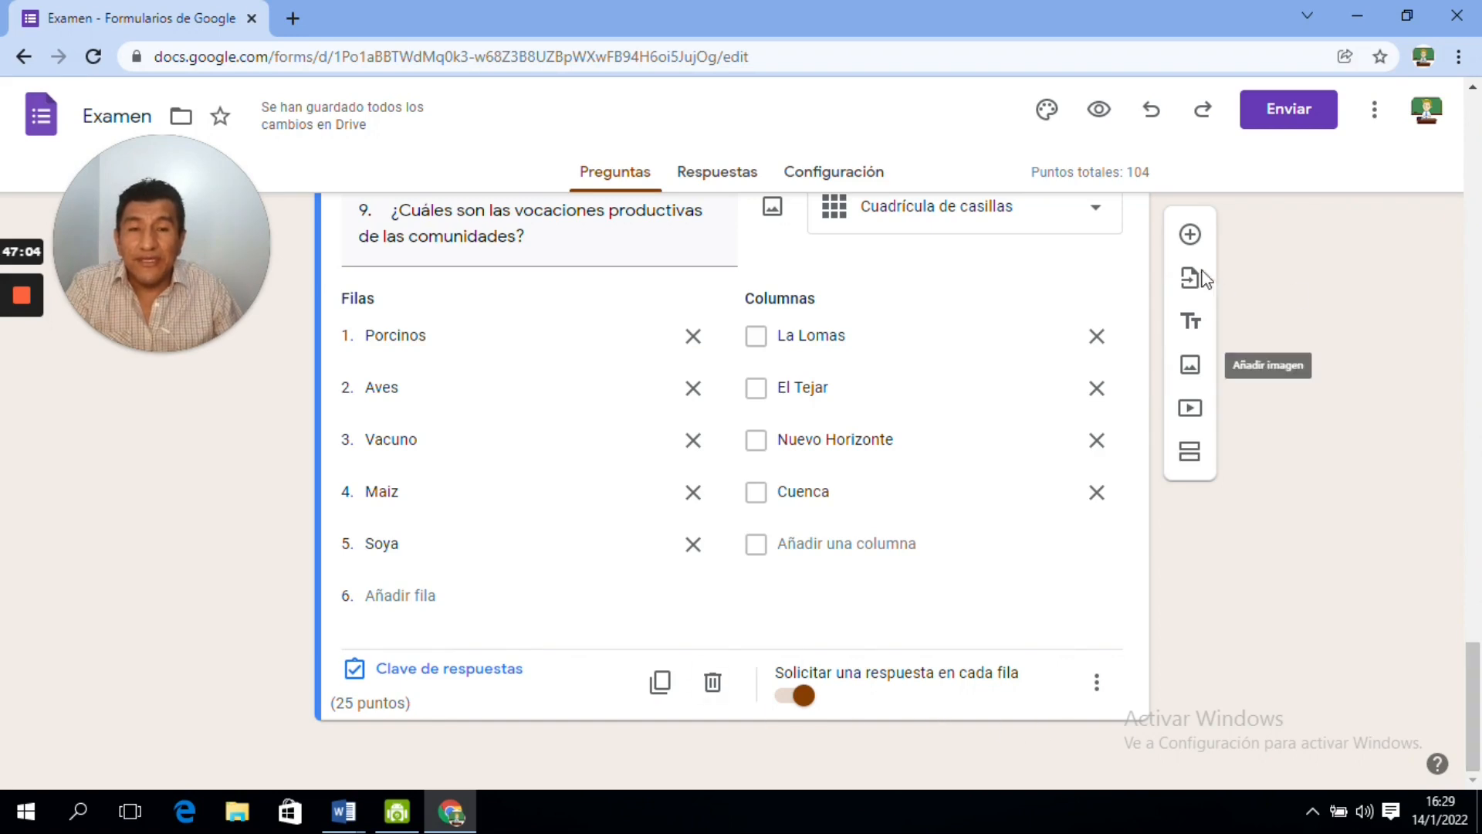
{"action": "left_click", "coordinate": [1190, 235]}
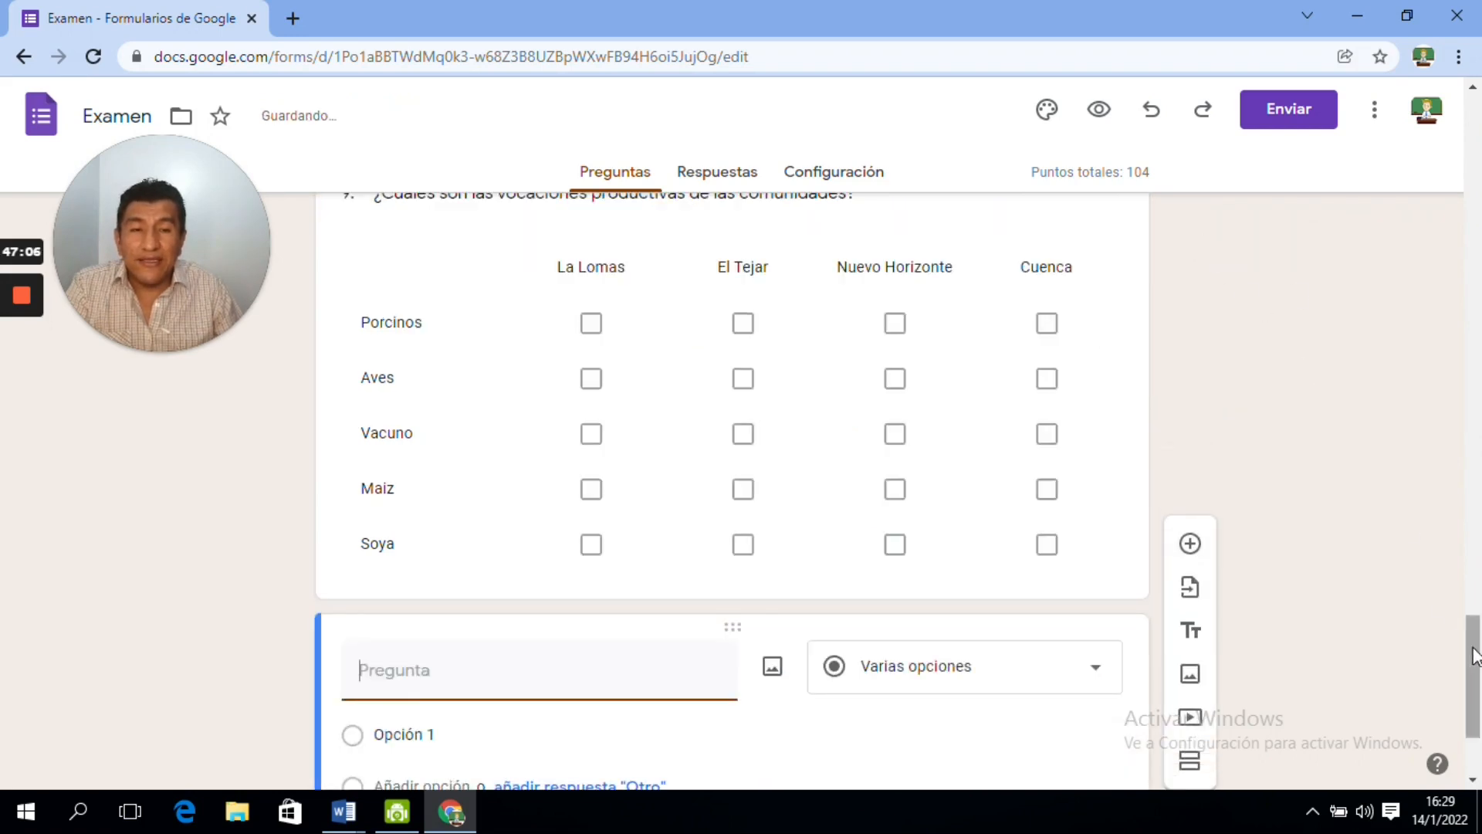
{"action": "left_click_drag", "start_coordinate": [1474, 656], "coordinate": [1478, 692]}
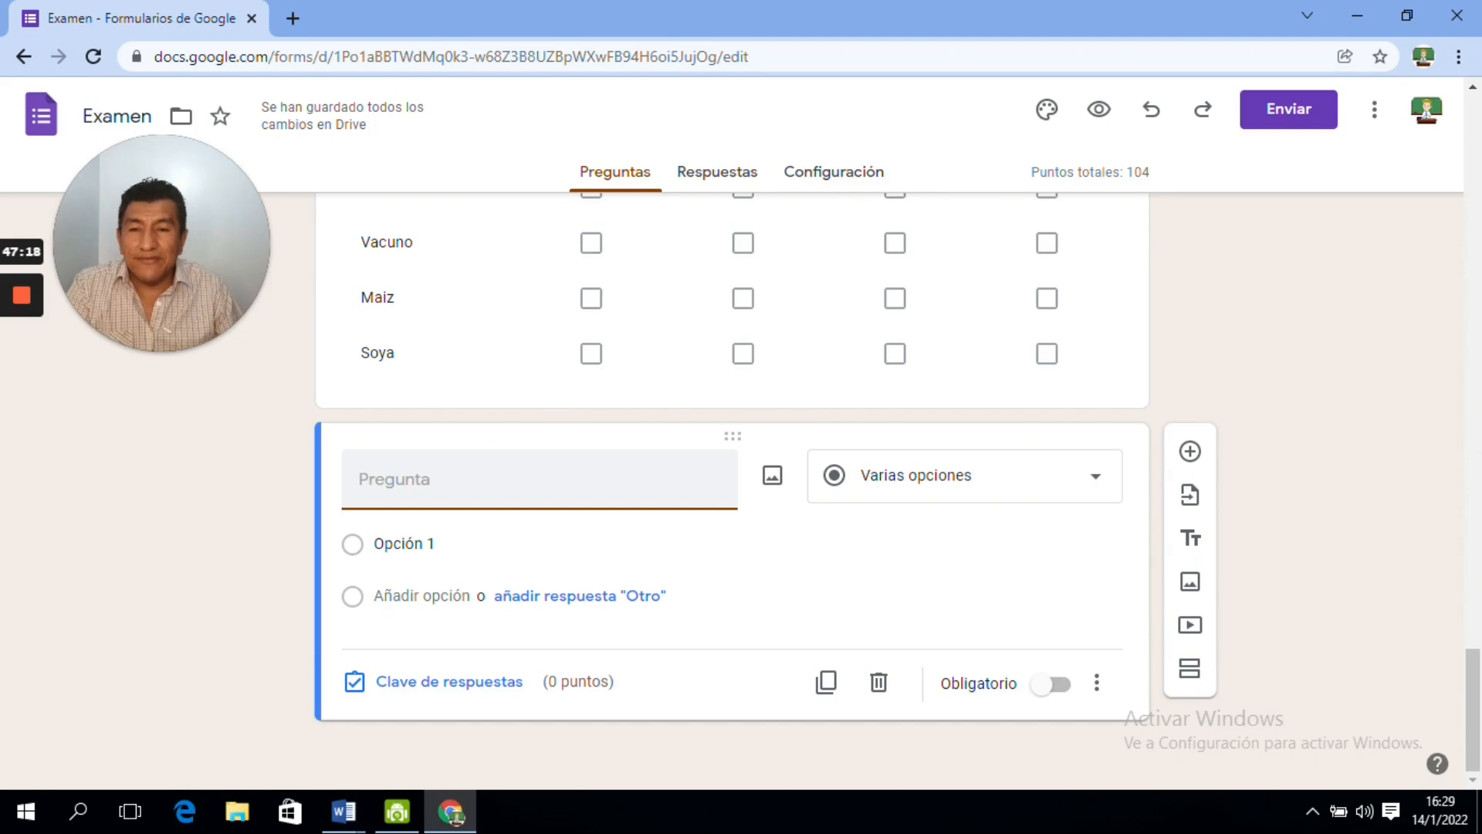
{"action": "type", "text": "Ante"}
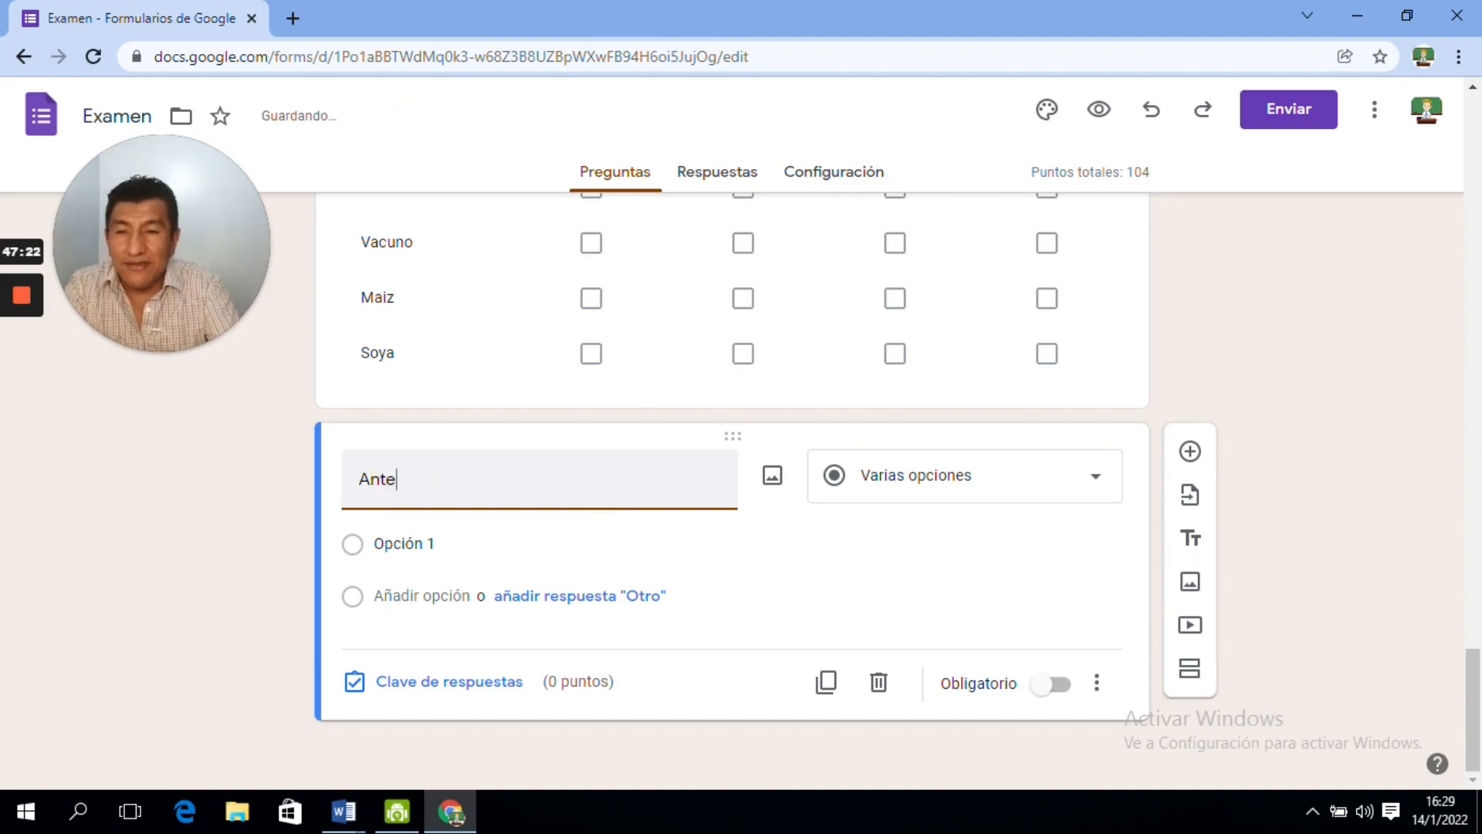
{"action": "type", "text": " la fecha"}
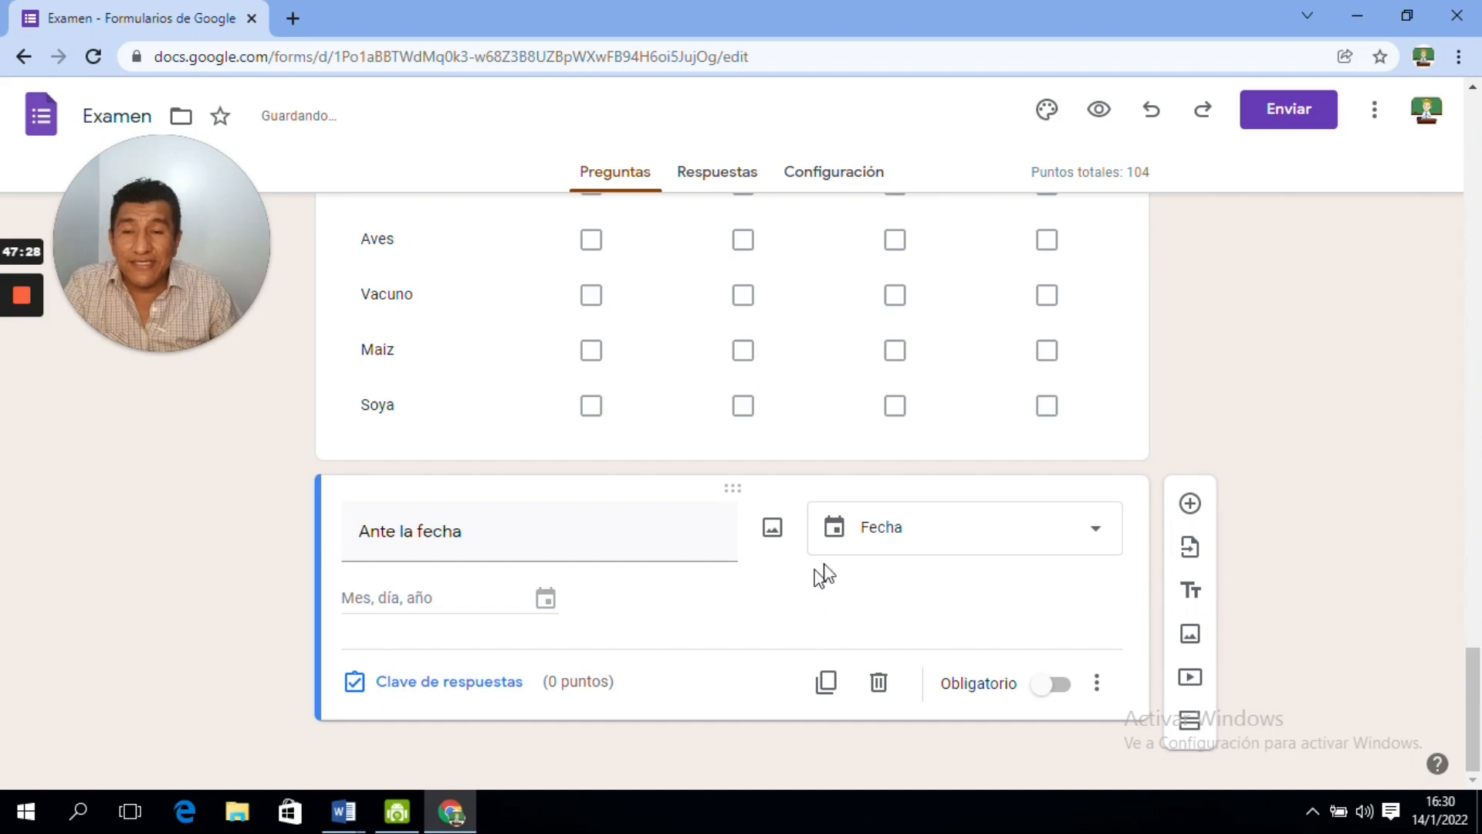
{"action": "left_click", "coordinate": [942, 536]}
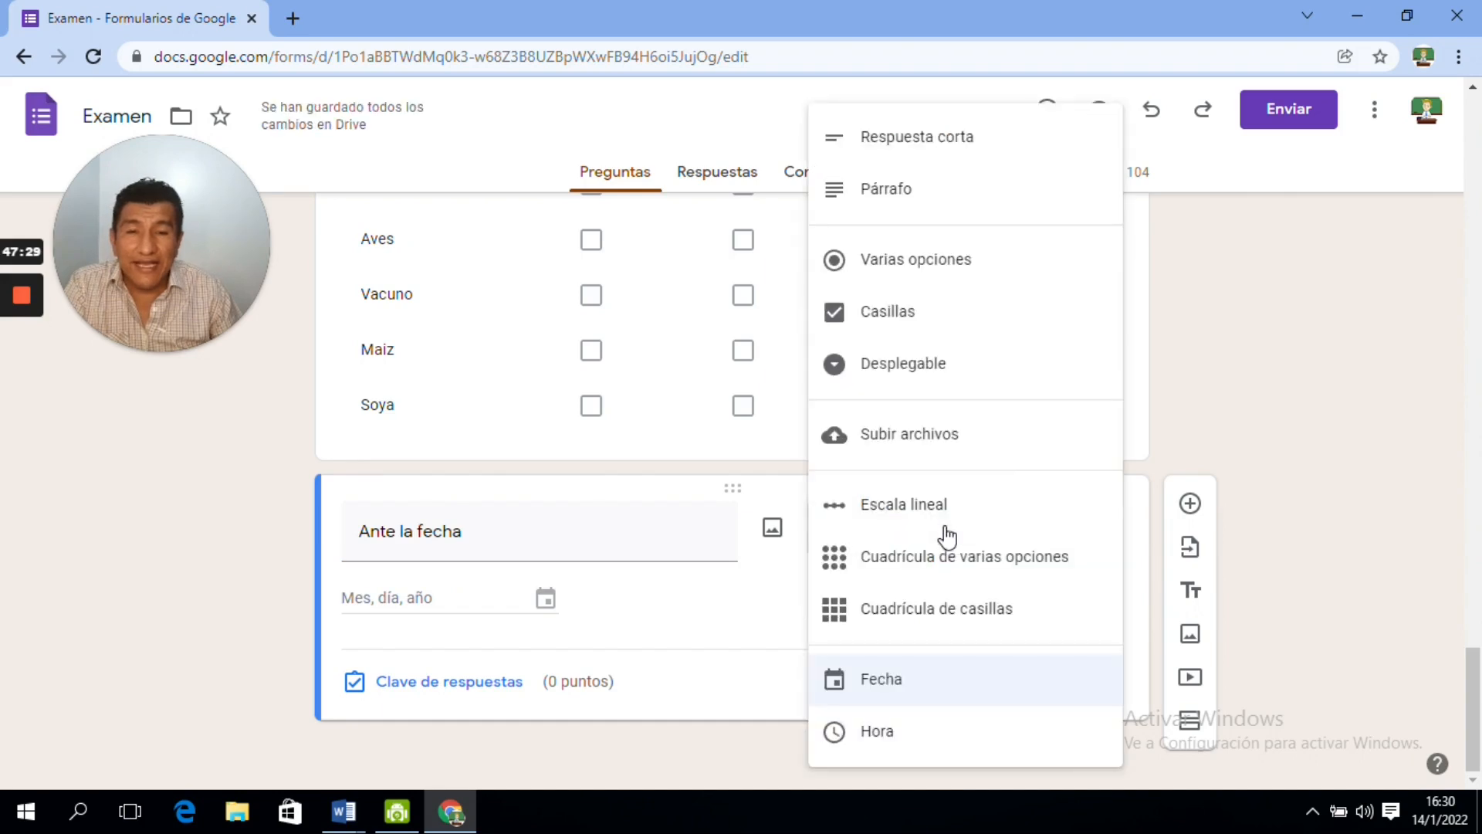
{"action": "left_click", "coordinate": [877, 687]}
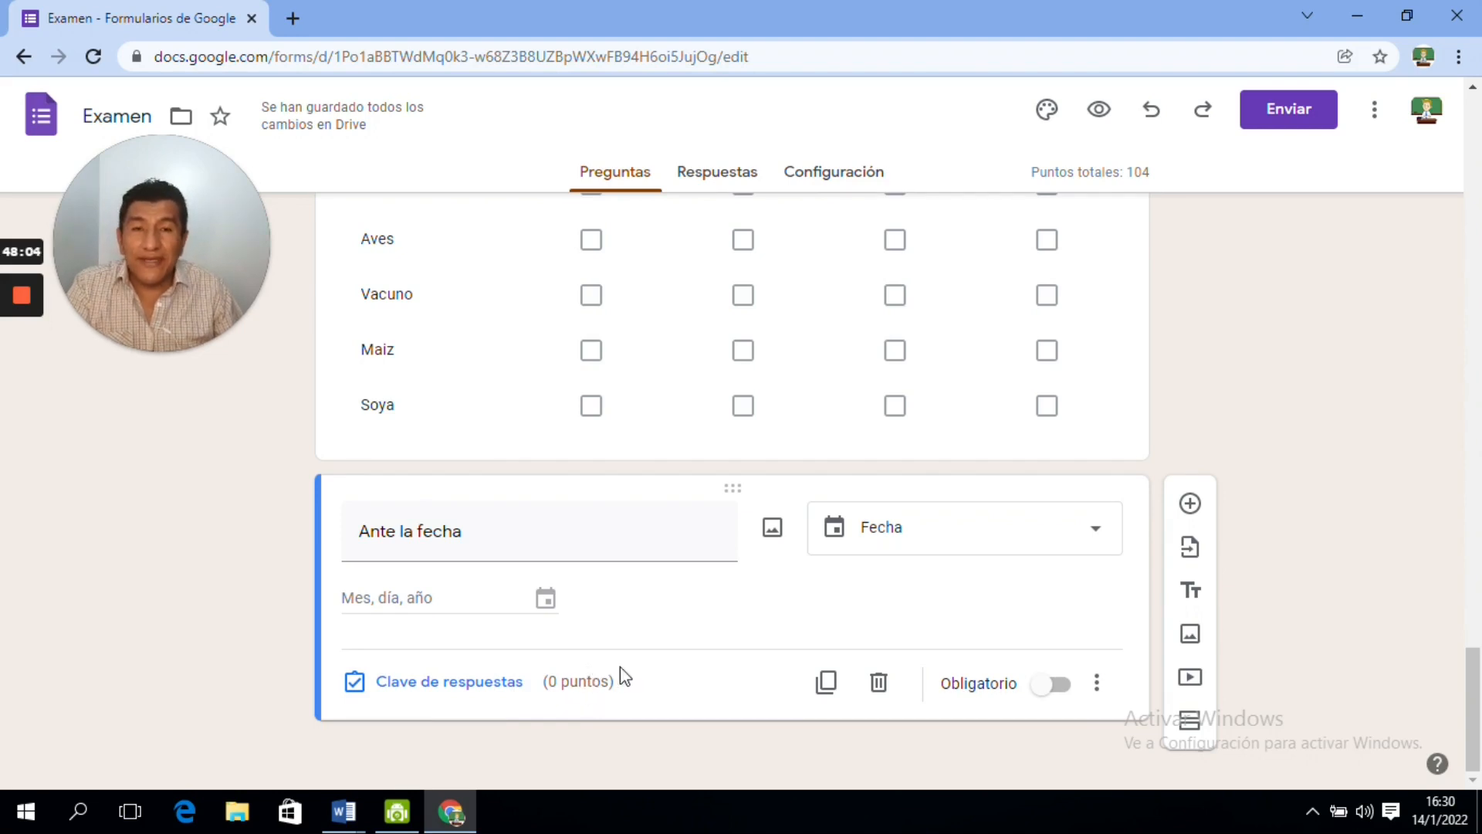
- Preview the form to check how the "Ante la fecha" question appears to respondents, and close the preview
{"action": "left_click", "coordinate": [1099, 109]}
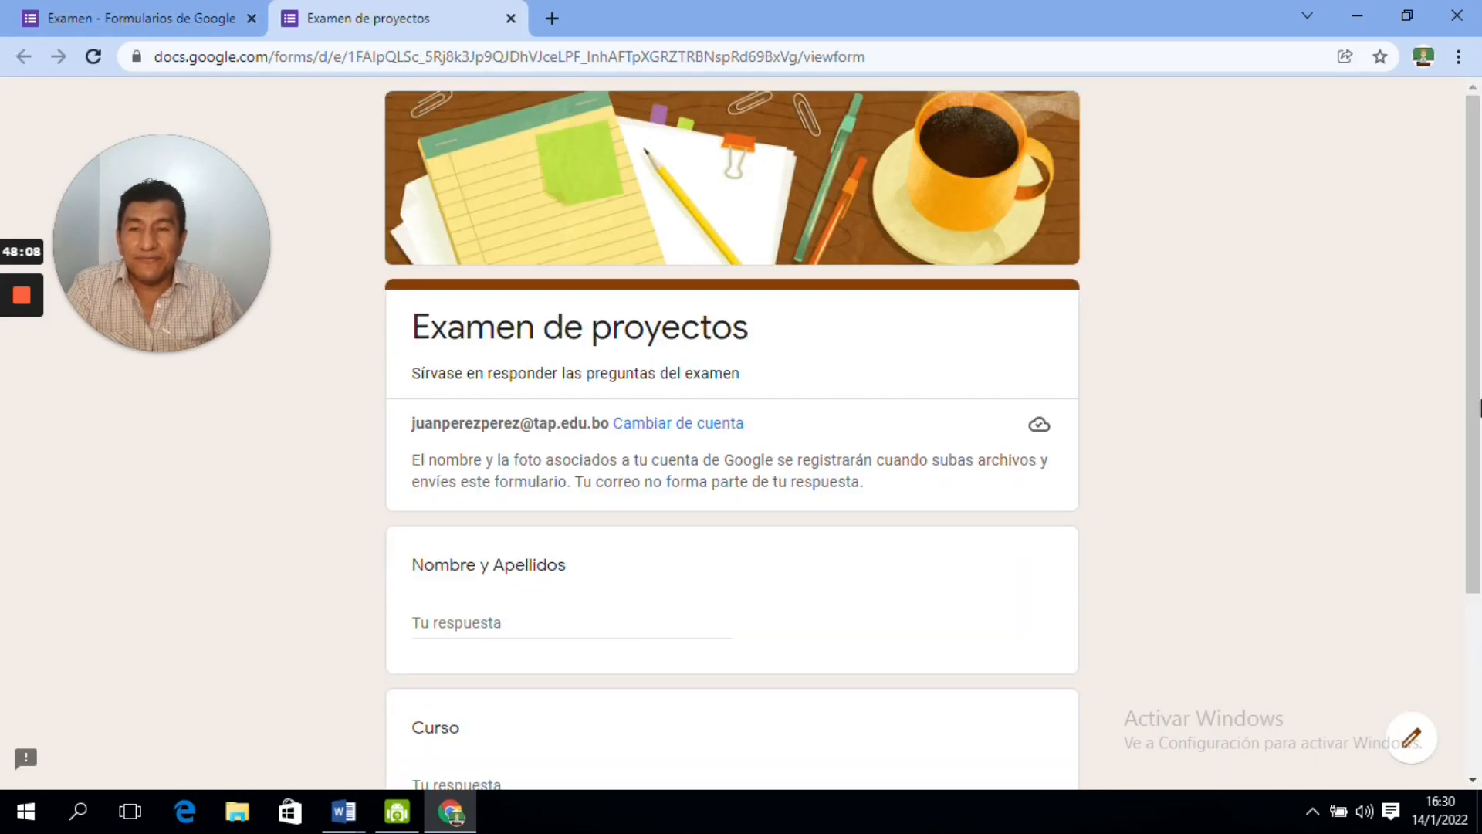
{"action": "scroll", "coordinate": [1428, 615], "scroll_direction": "down", "scroll_amount": 3}
{"action": "left_click", "coordinate": [471, 618]}
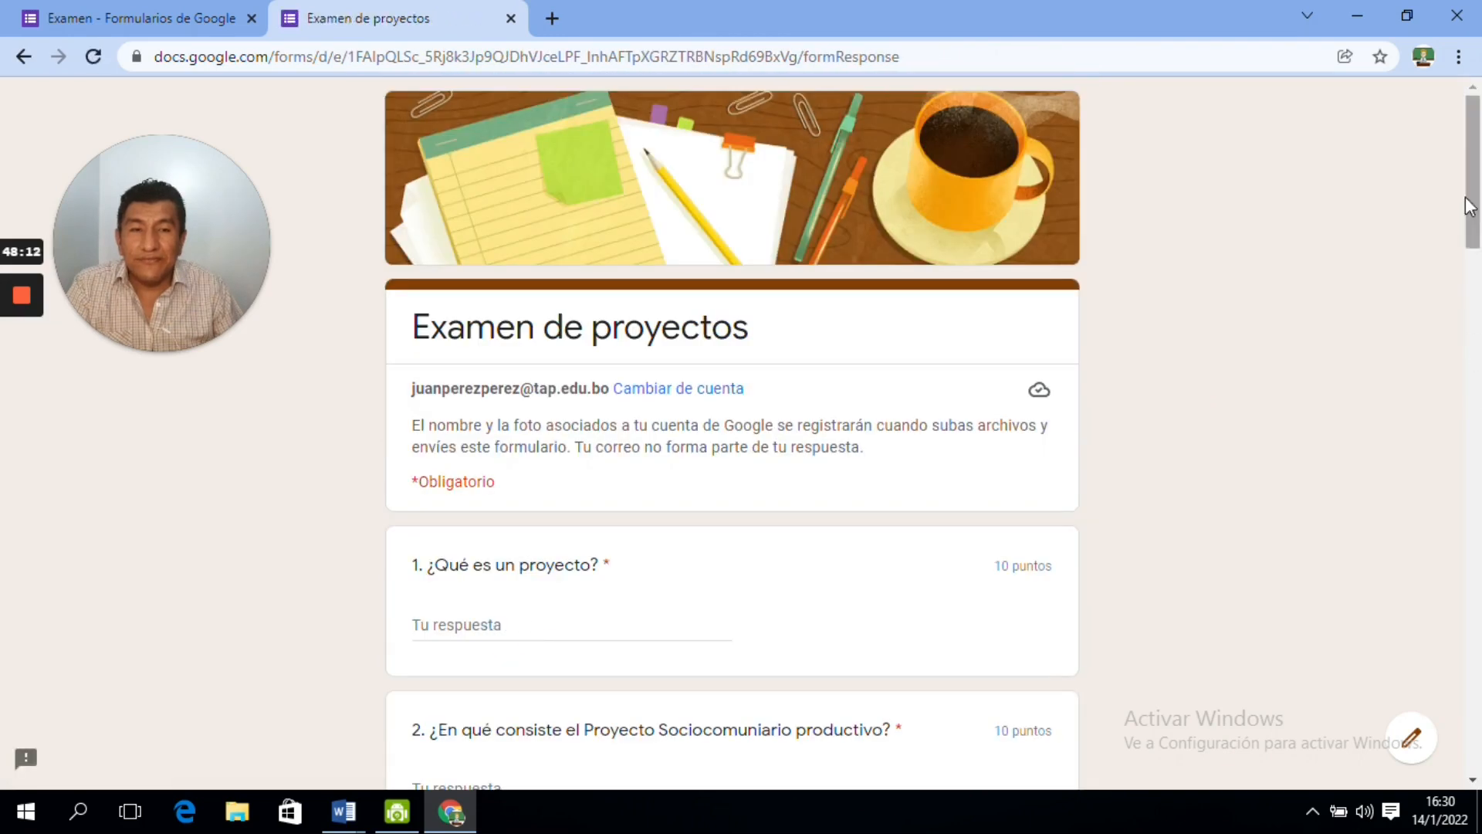
{"action": "scroll", "coordinate": [1474, 359], "scroll_direction": "down", "scroll_amount": 9}
{"action": "scroll", "coordinate": [1478, 359], "scroll_direction": "down", "scroll_amount": 20}
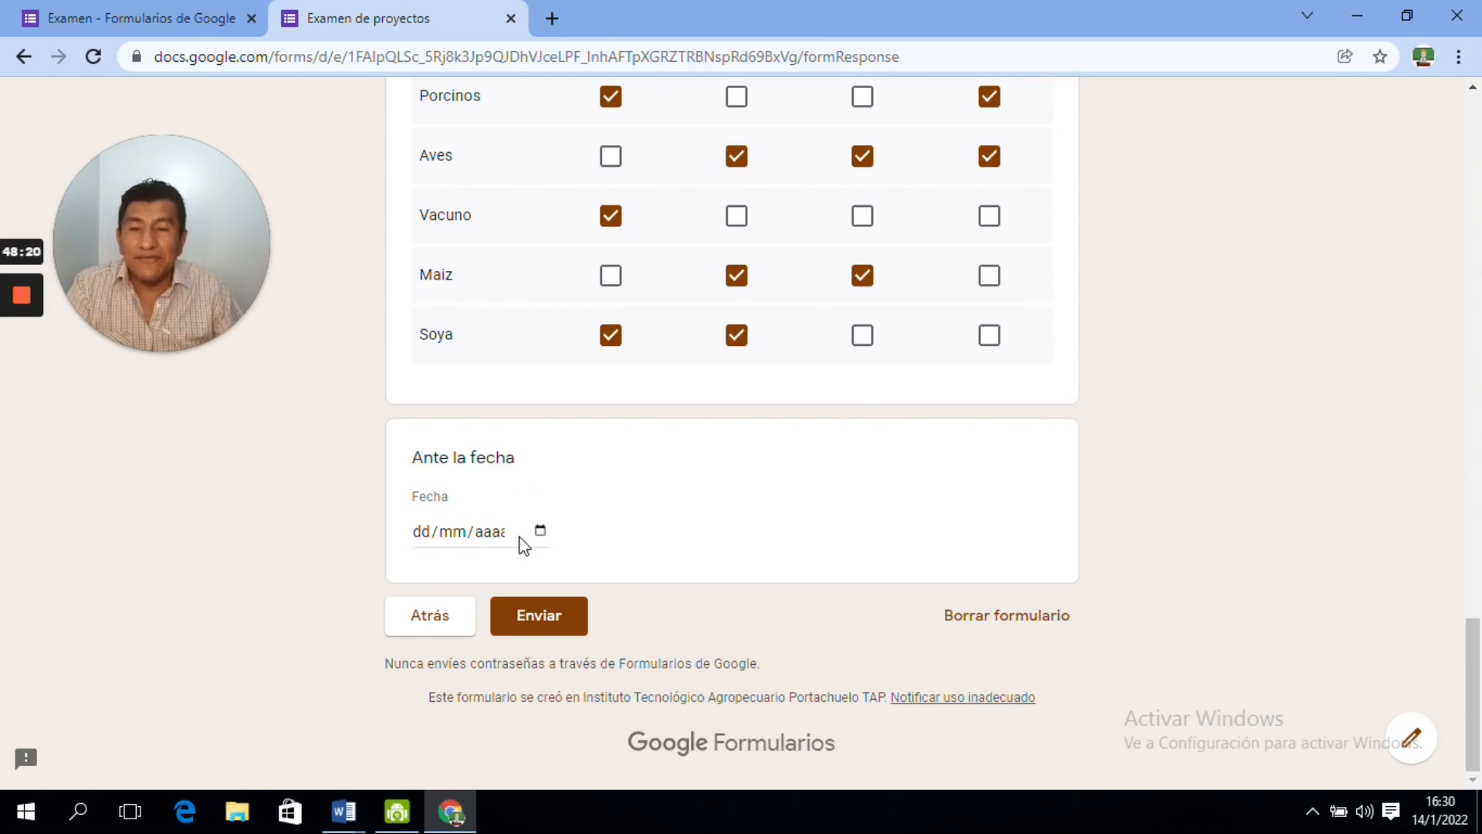
{"action": "left_click", "coordinate": [511, 18]}
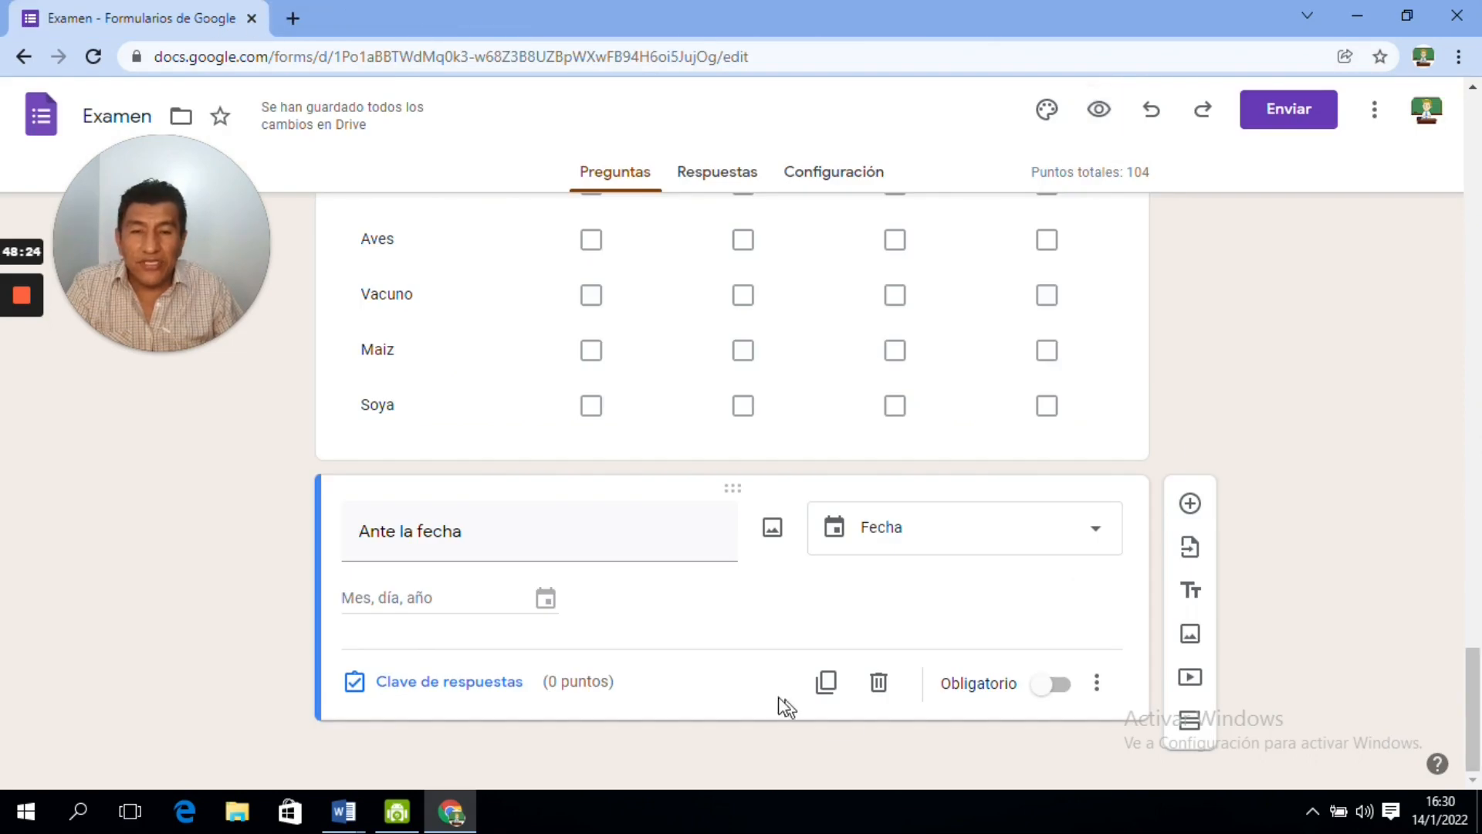
- Duplicate the "Ante la fecha" question, title the copy "Hora de Ingreso" and set its type to Hora
{"action": "left_click", "coordinate": [827, 682]}
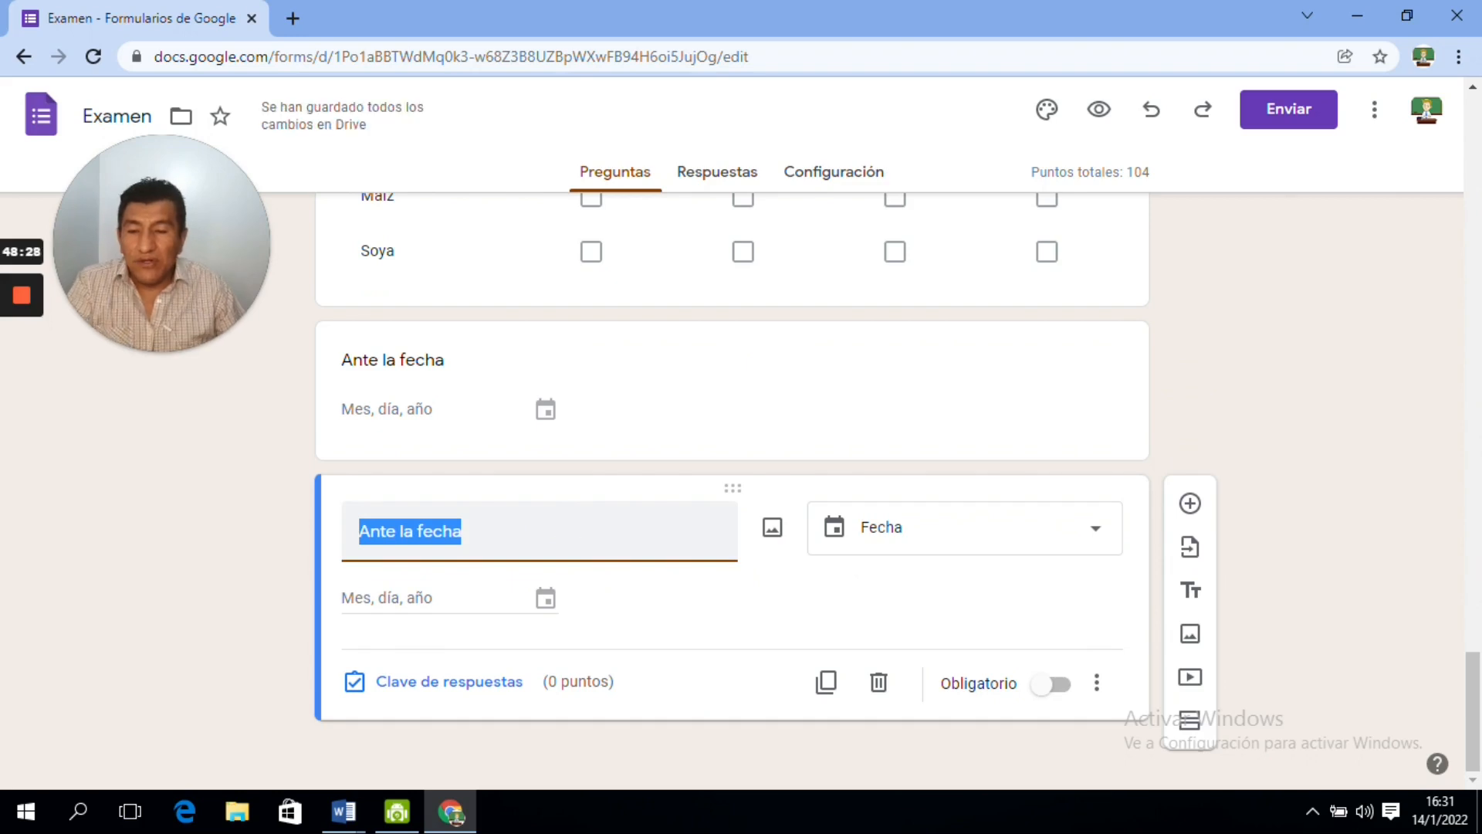
{"action": "type", "text": "HOr"}
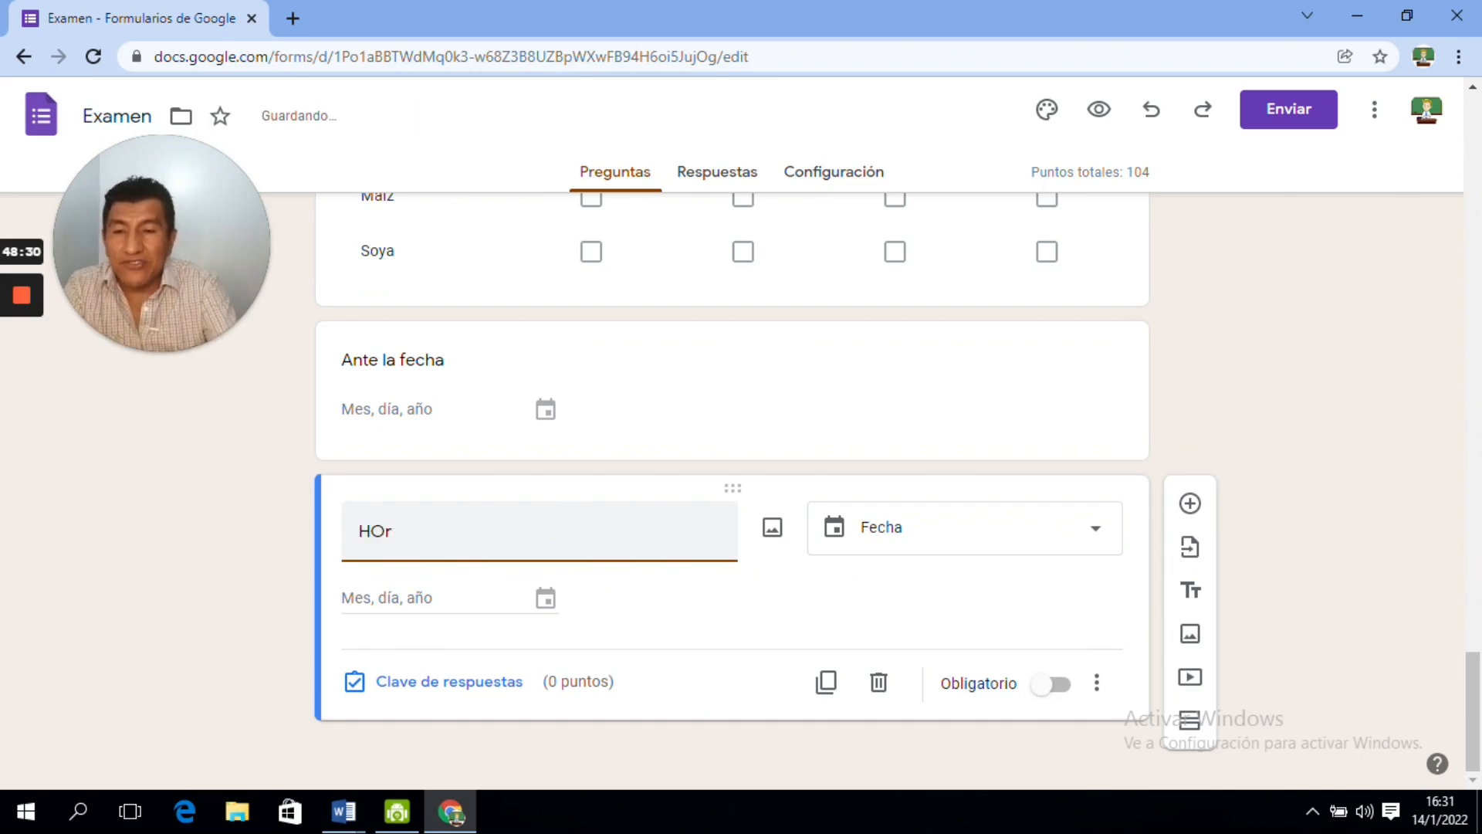
{"action": "type", "text": "ora "}
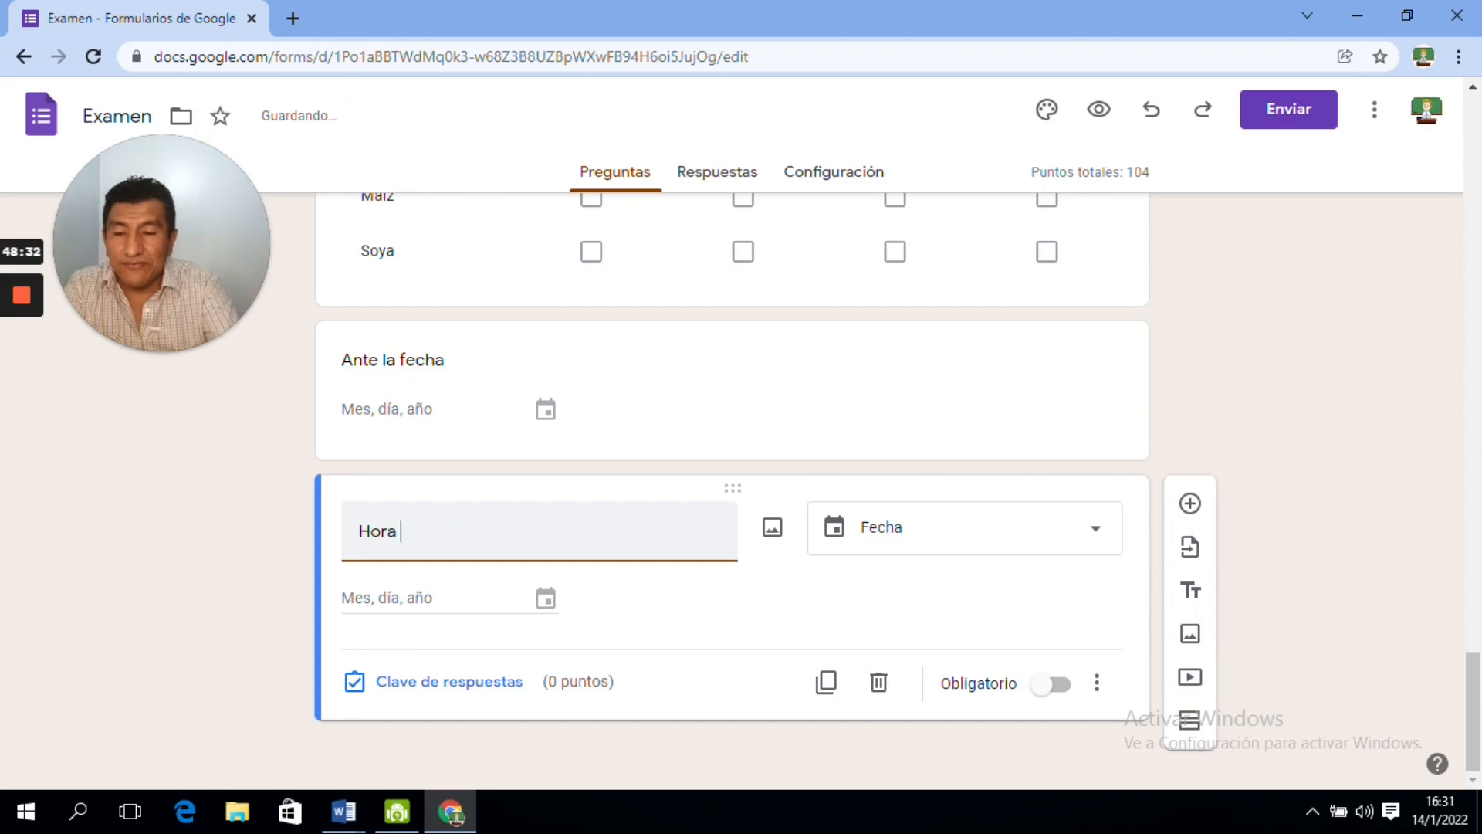
{"action": "type", "text": "de Ingreso"}
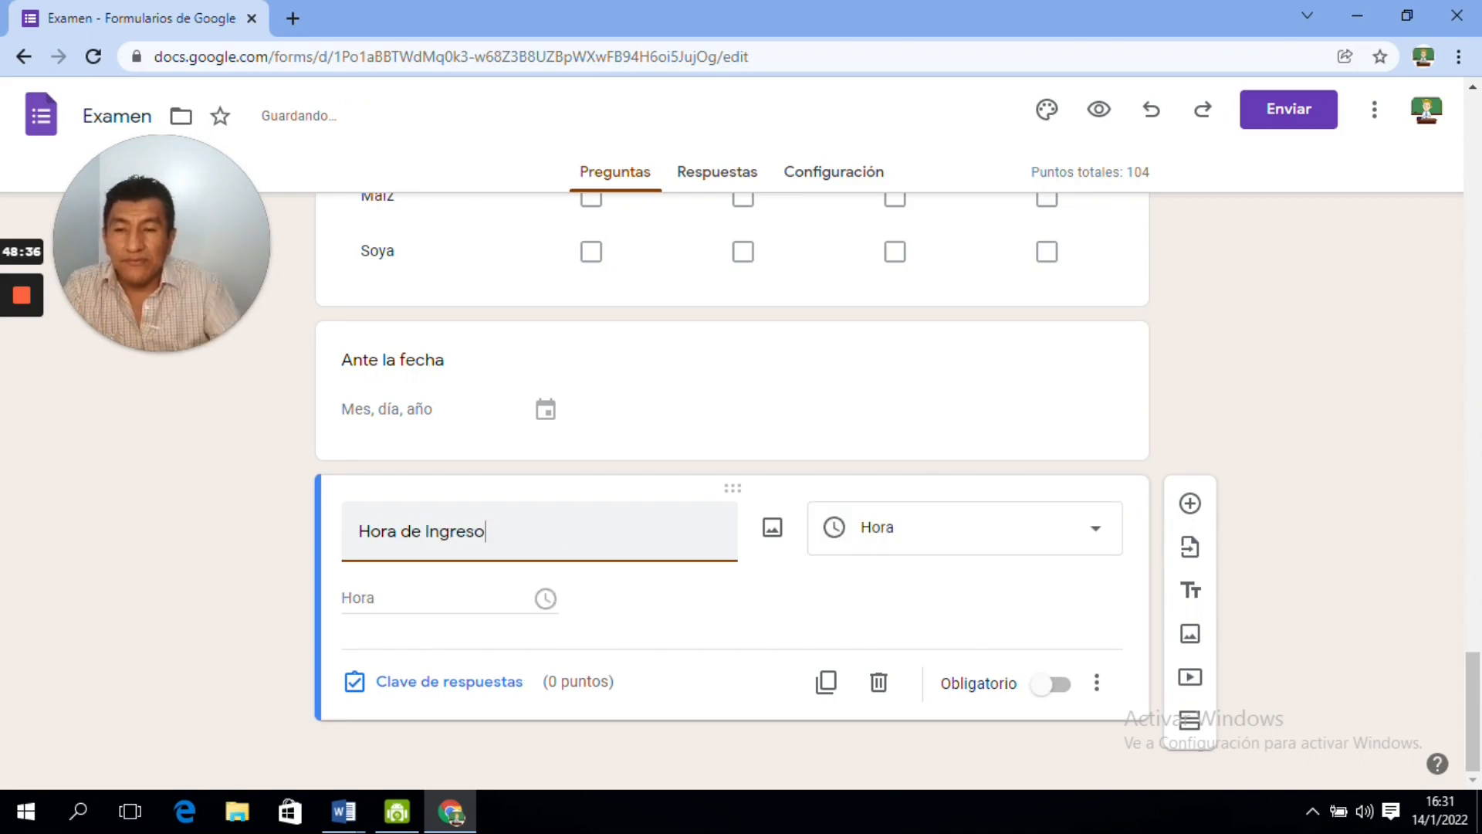
{"action": "left_click", "coordinate": [945, 527]}
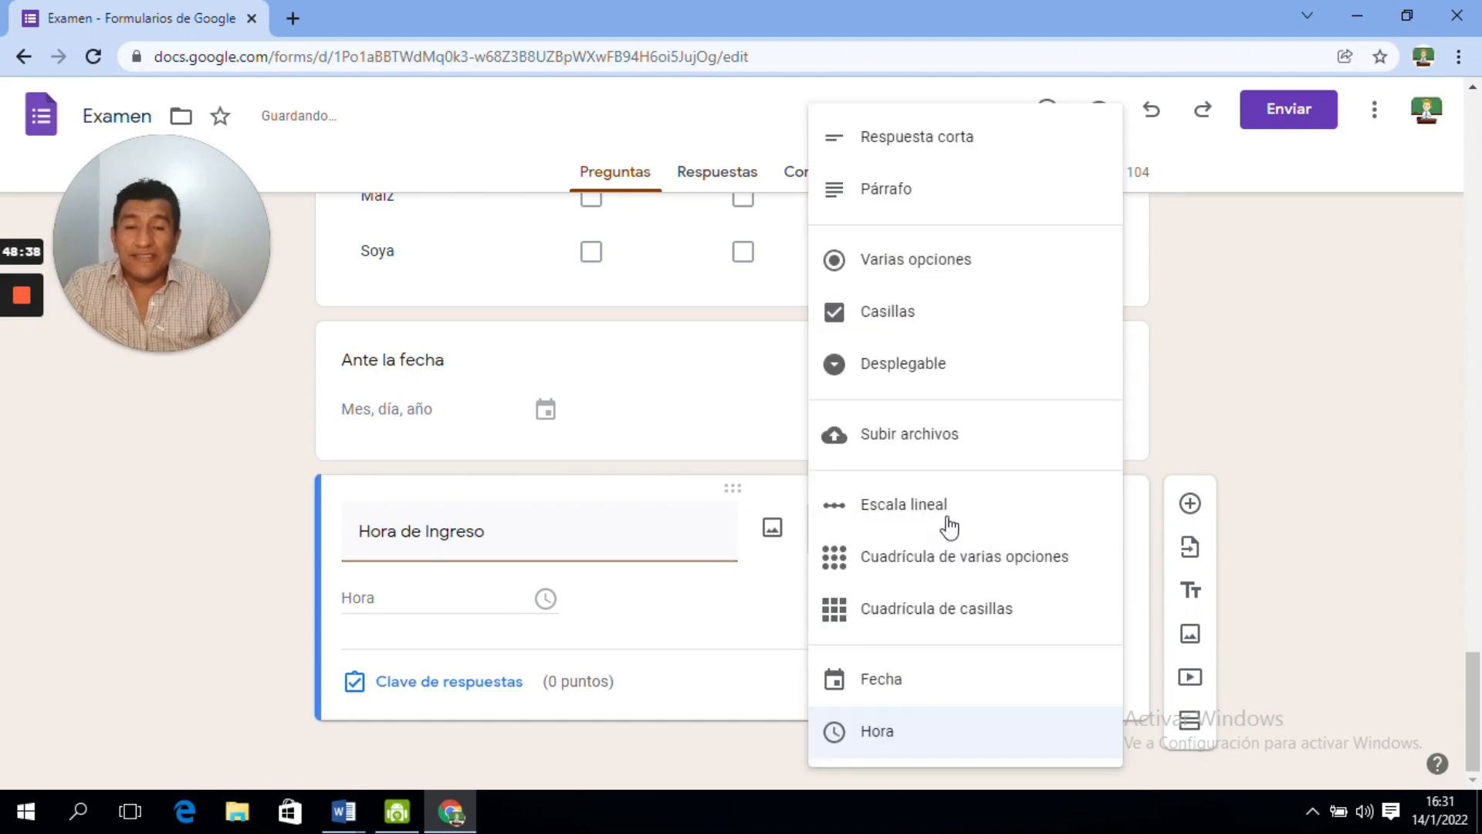
{"action": "left_click", "coordinate": [880, 731]}
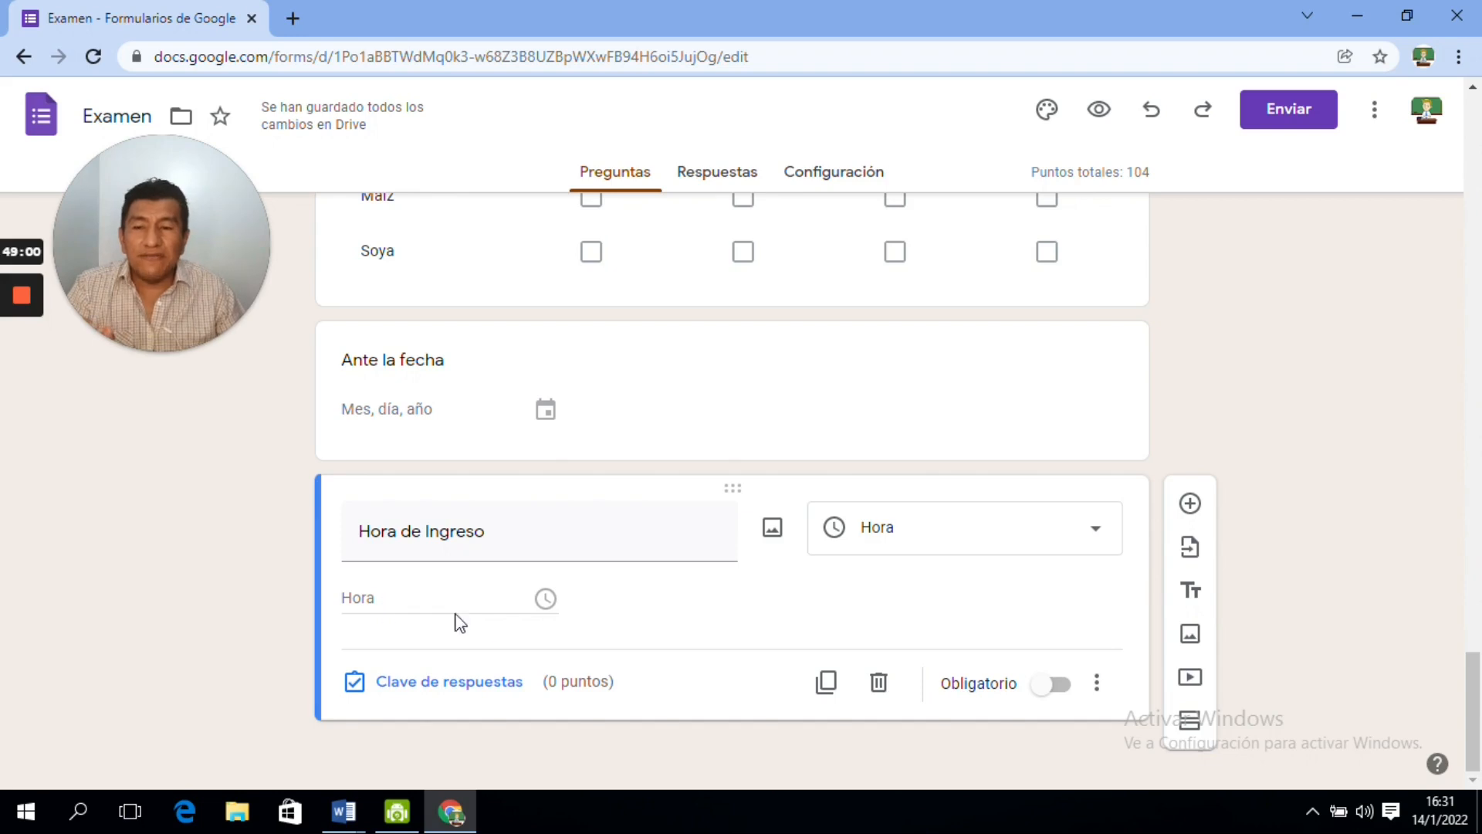
- Preview the form, answer the "Hora de Ingreso" question with 10:00, and return to the form editor
{"action": "left_click", "coordinate": [1101, 116]}
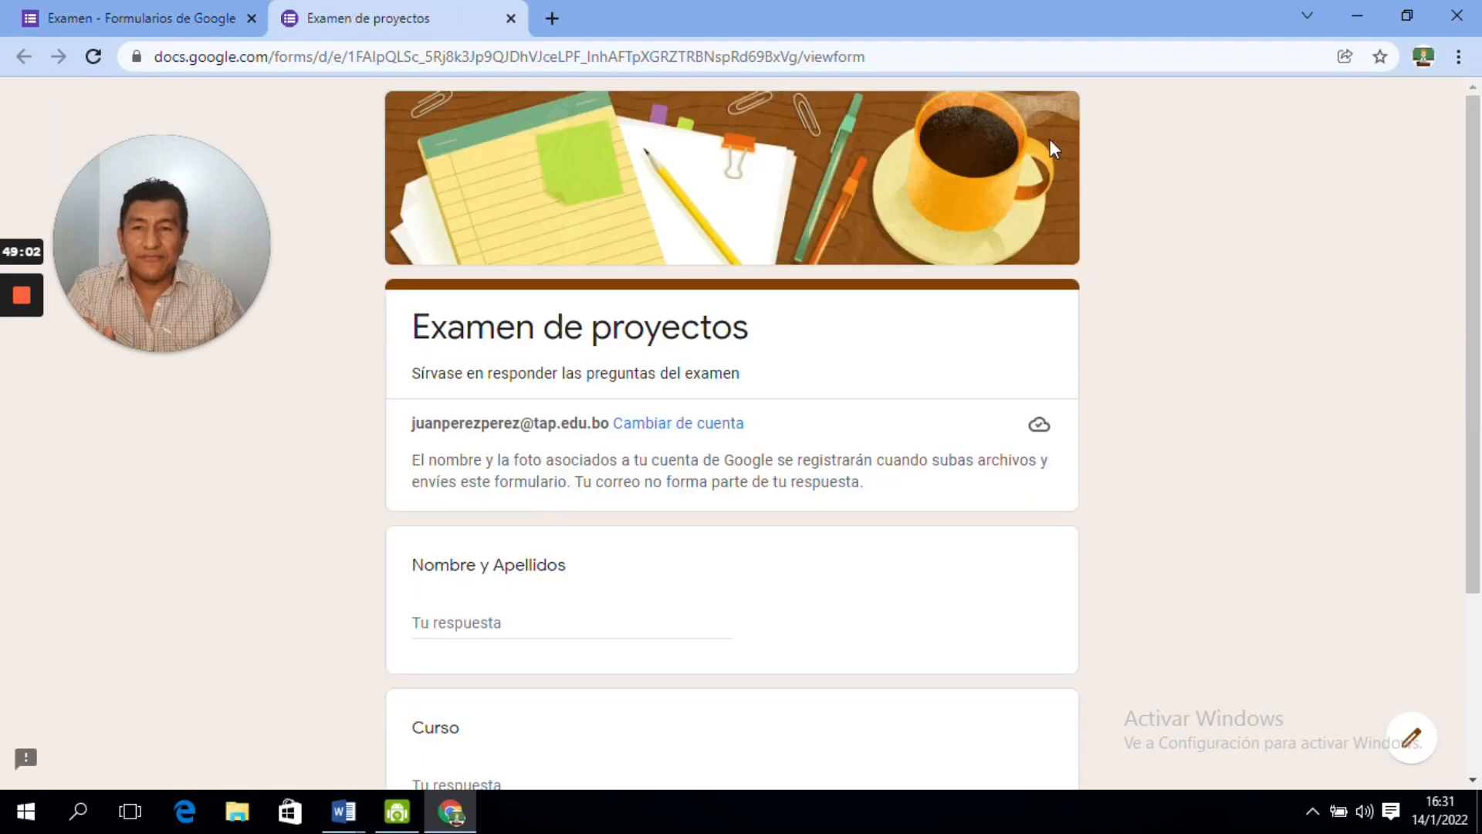
{"action": "scroll", "coordinate": [574, 595], "scroll_direction": "down", "scroll_amount": 3}
{"action": "left_click", "coordinate": [464, 615]}
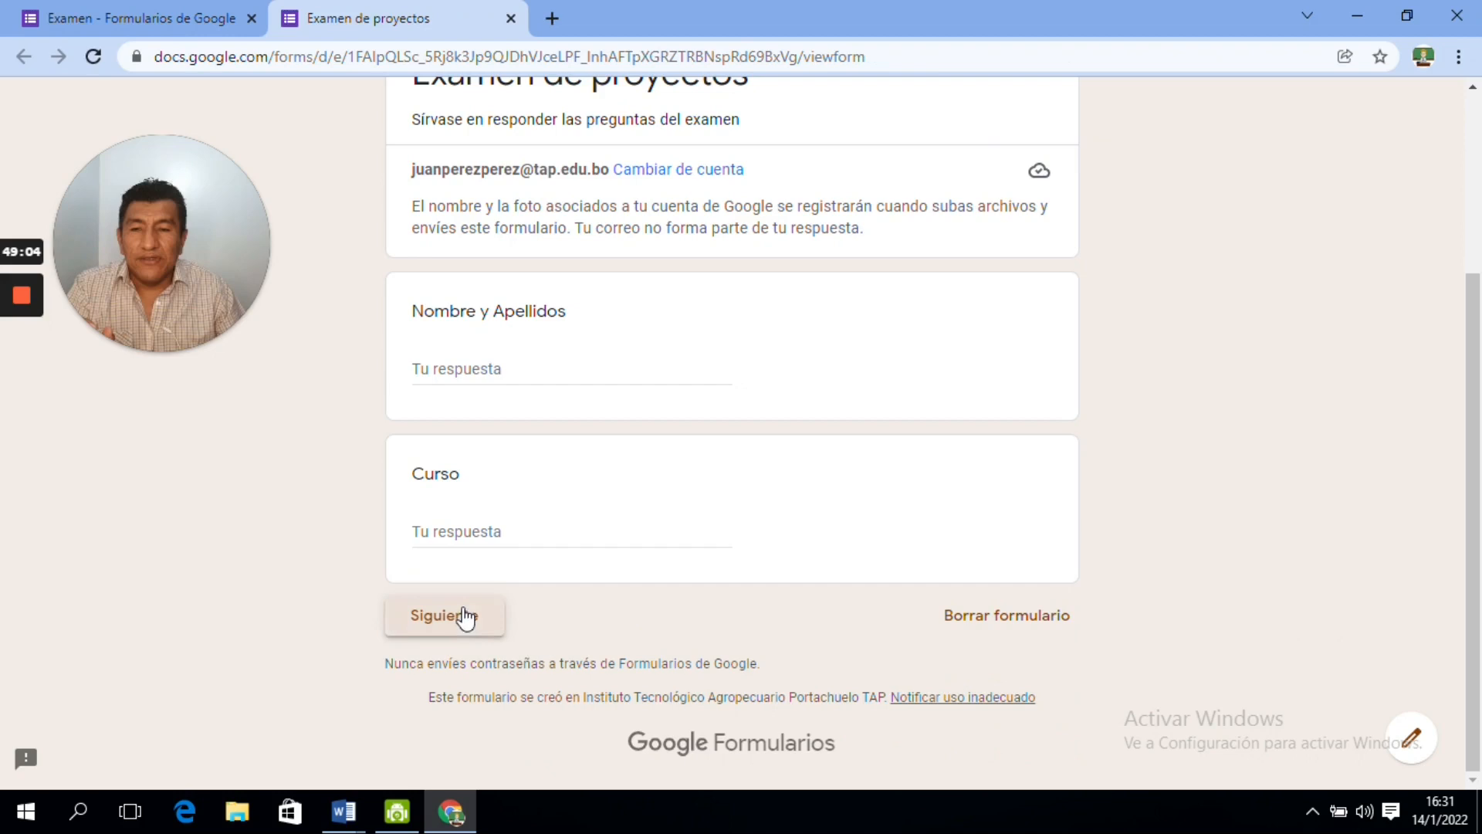
{"action": "left_click", "coordinate": [1477, 482]}
{"action": "left_click_drag", "start_coordinate": [1479, 483], "coordinate": [1478, 745]}
{"action": "left_click", "coordinate": [420, 531]}
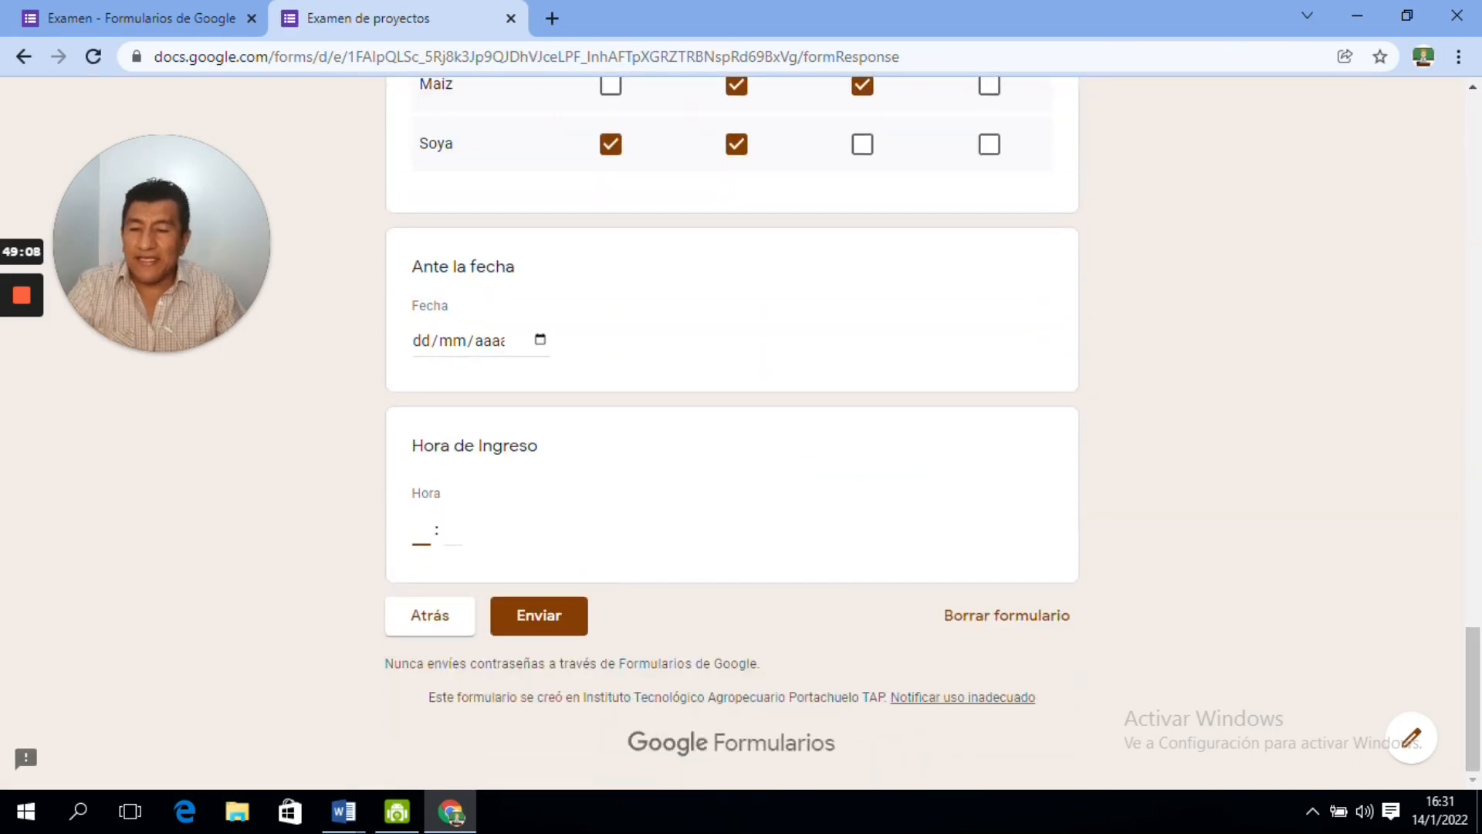
{"action": "type", "text": "10"}
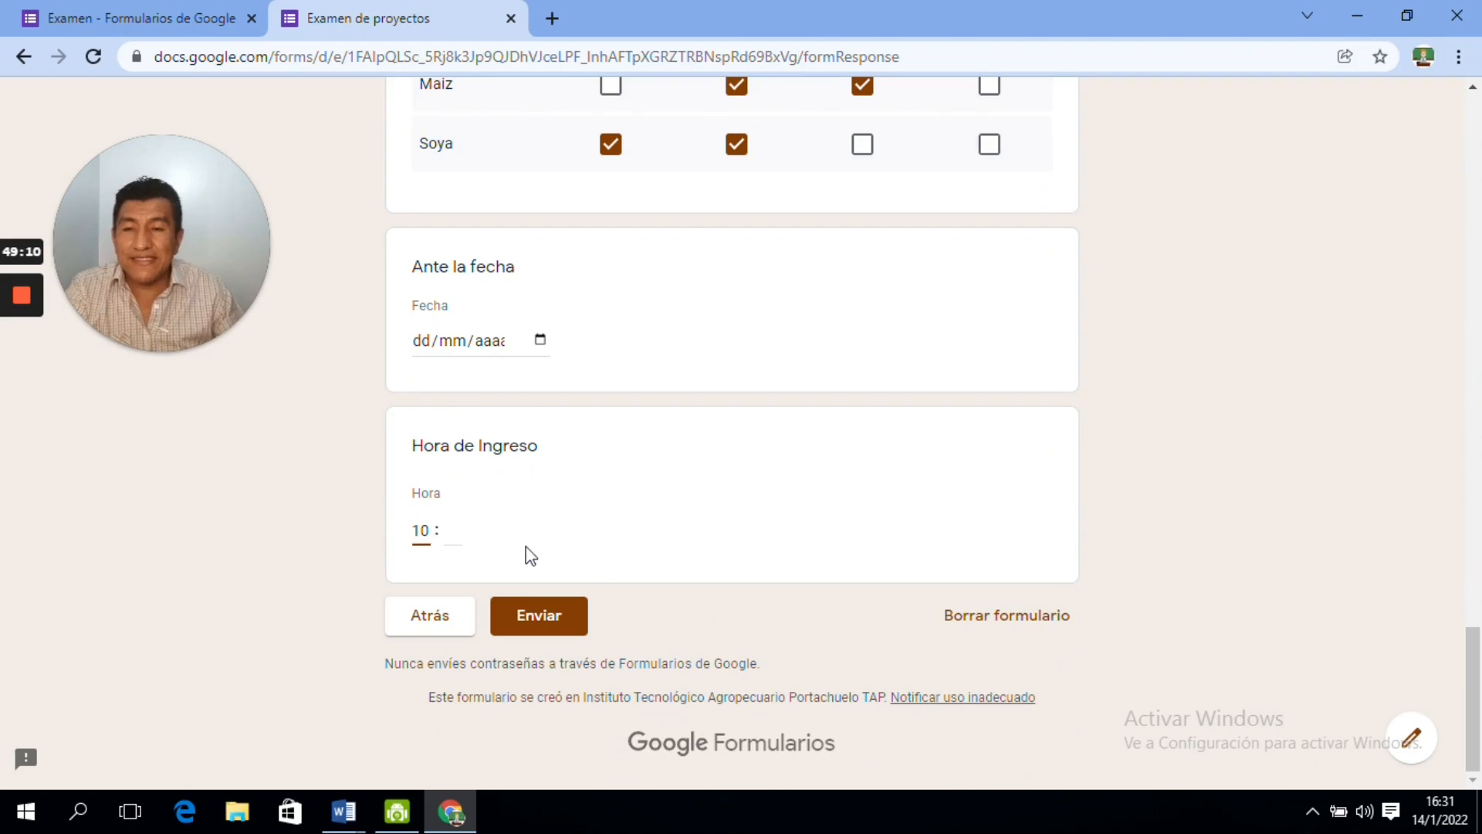
{"action": "key", "text": "Tab"}
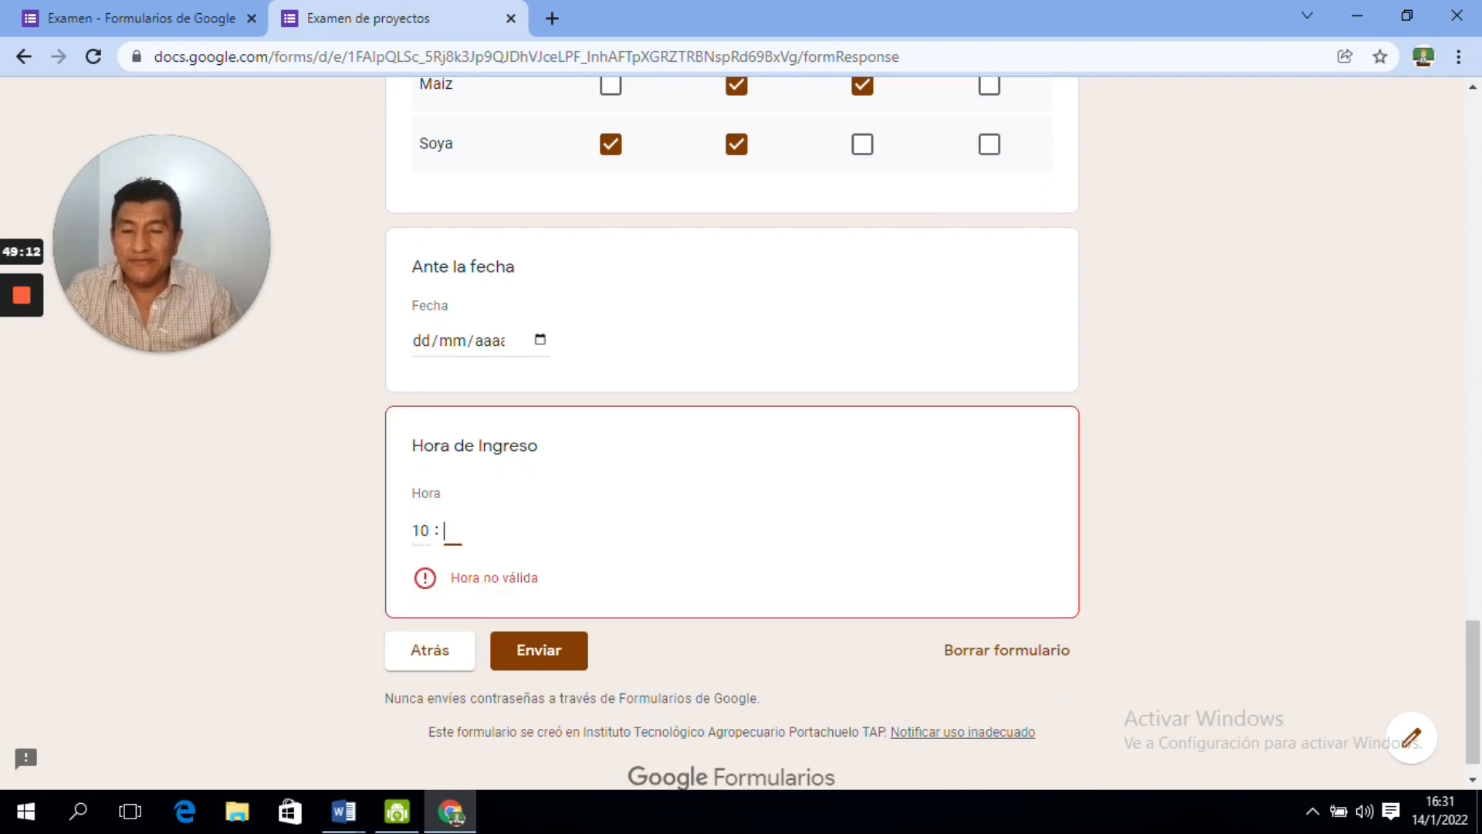
{"action": "type", "text": "00"}
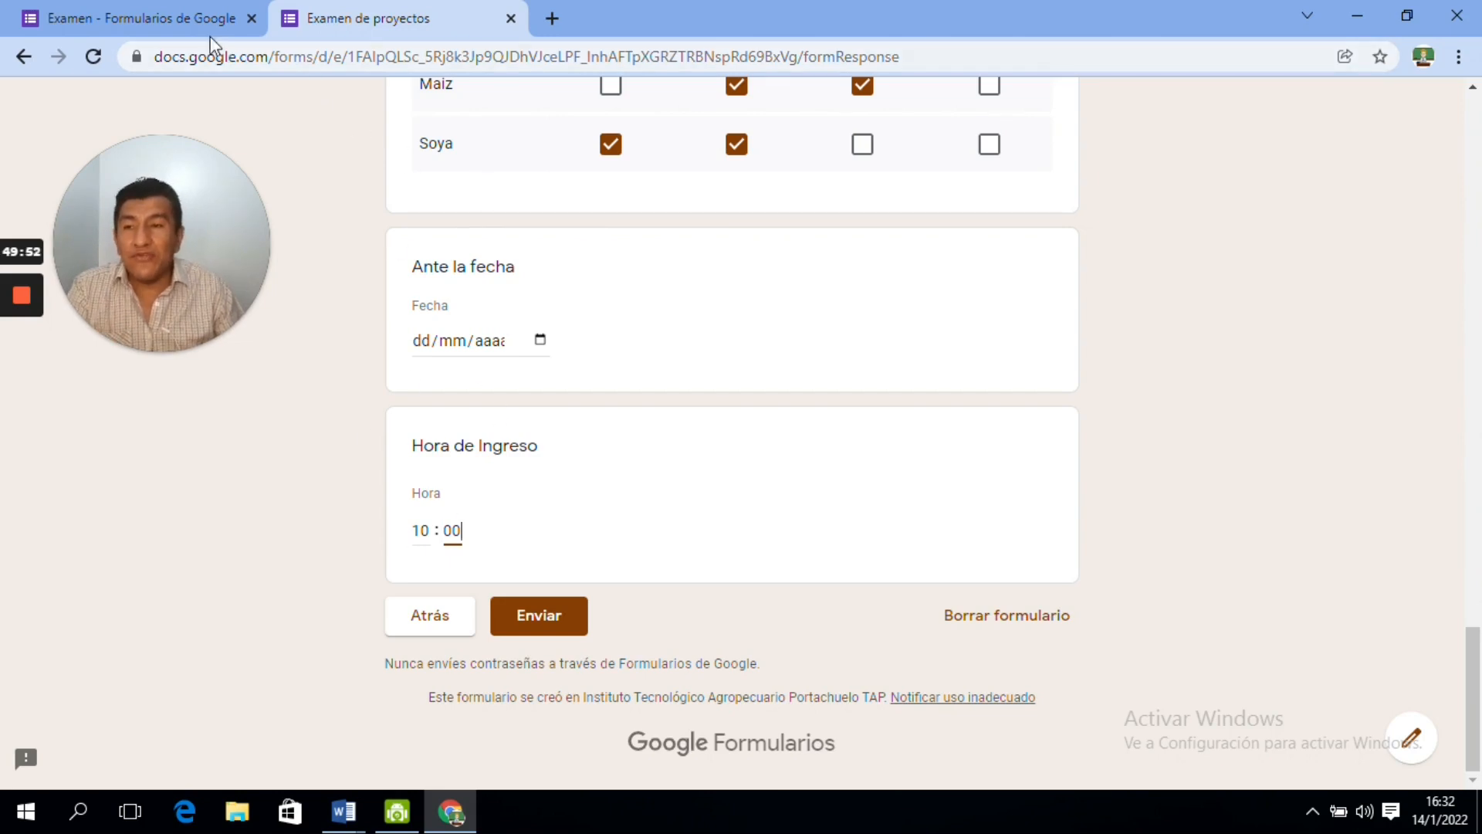
{"action": "left_click", "coordinate": [174, 17]}
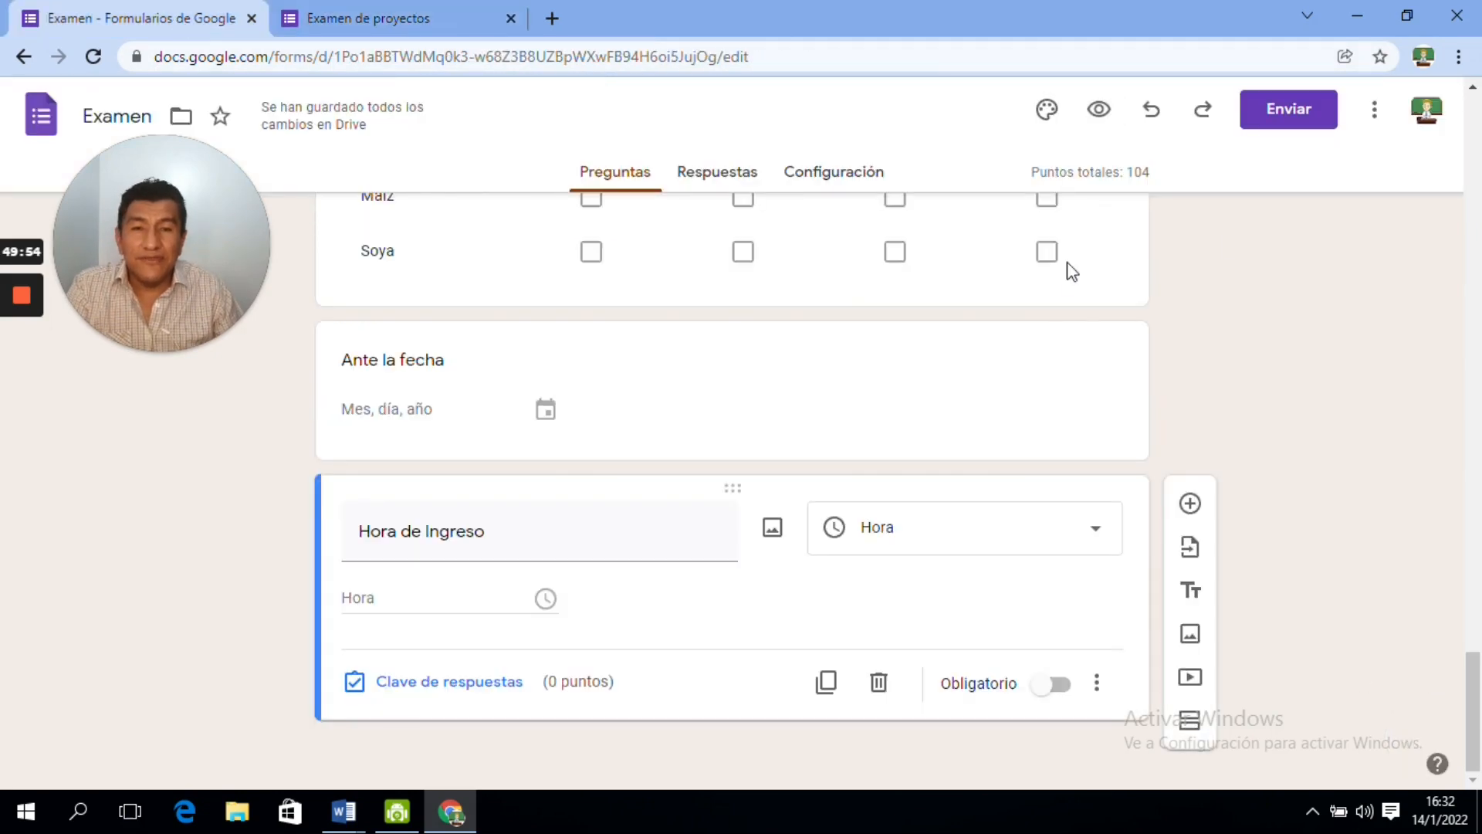
- Replace the form's header image with the first green clover picture from the Ilustraciones themes
{"action": "left_click_drag", "start_coordinate": [1474, 710], "coordinate": [1449, 158]}
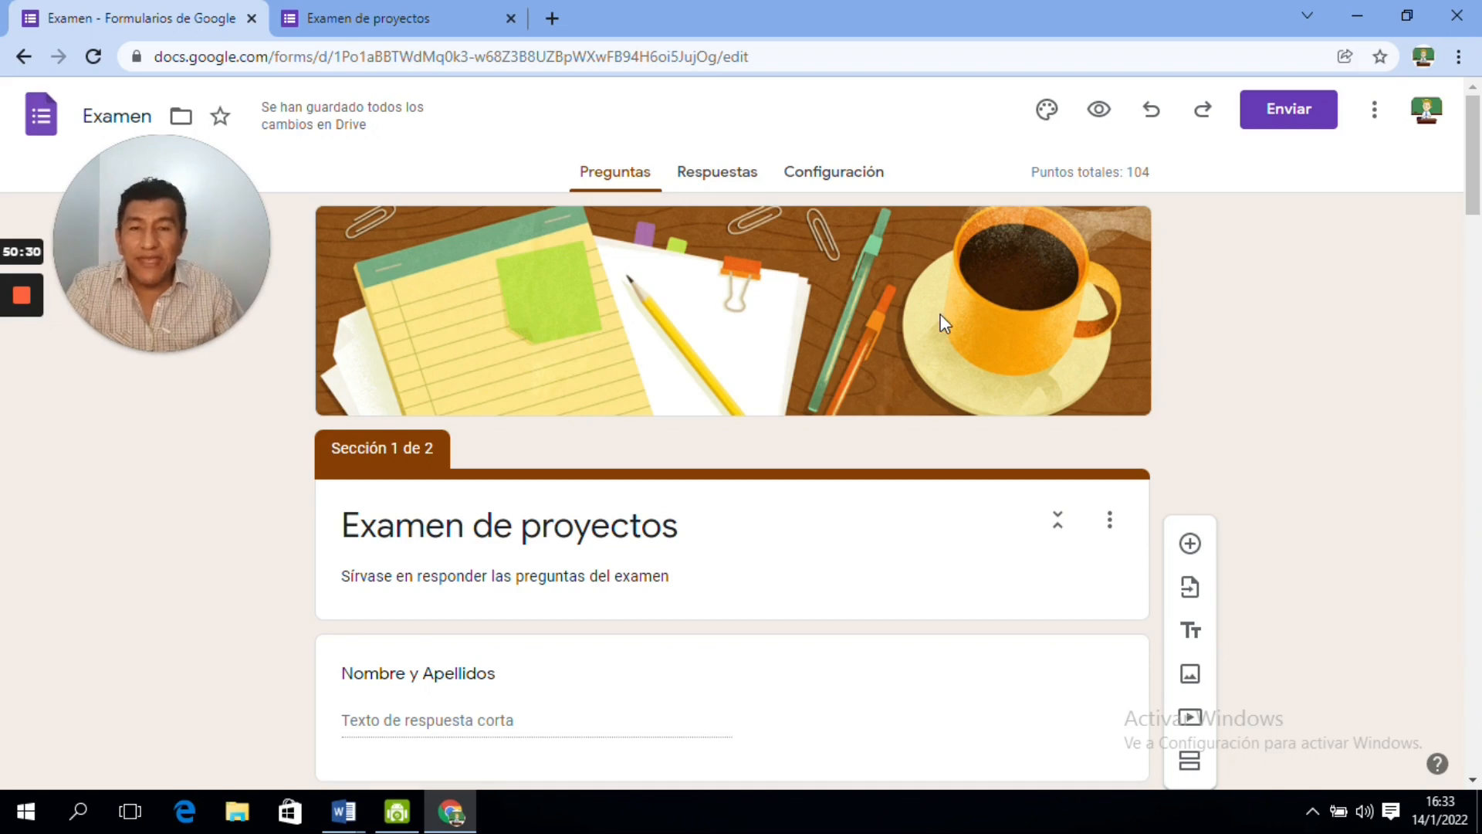
{"action": "left_click", "coordinate": [1047, 114]}
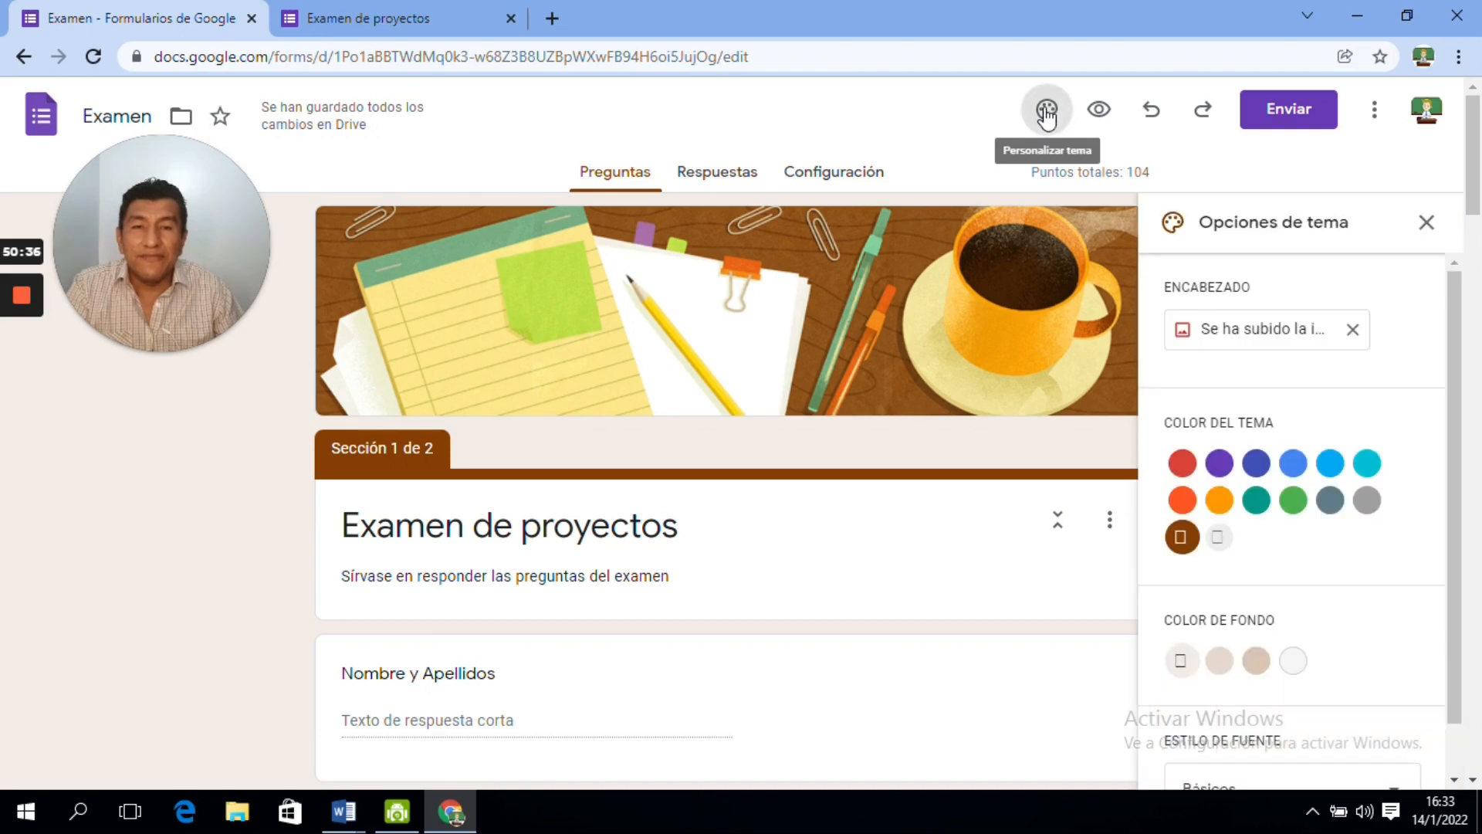
{"action": "left_click", "coordinate": [1229, 331]}
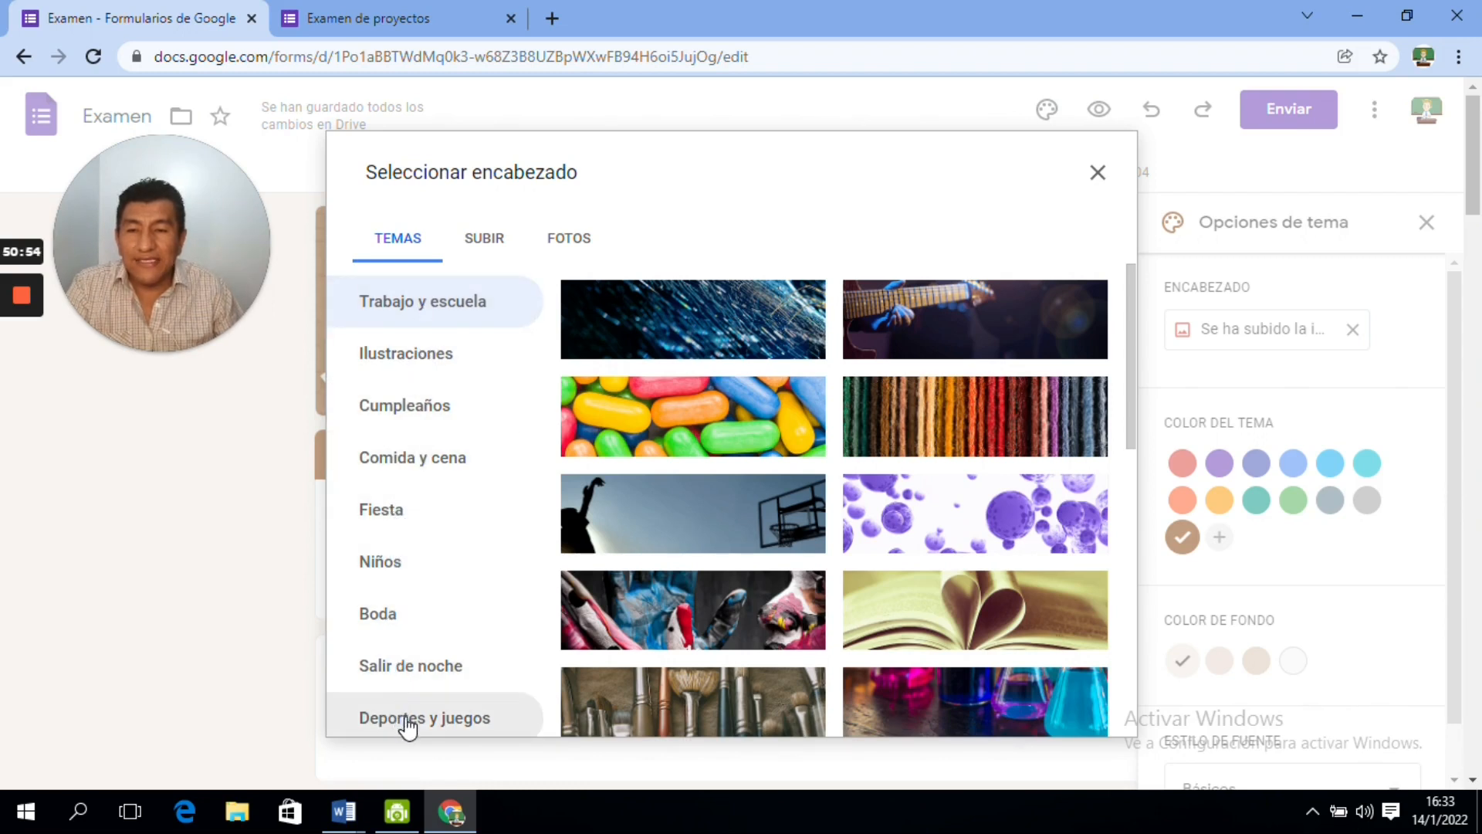
{"action": "left_click", "coordinate": [417, 360]}
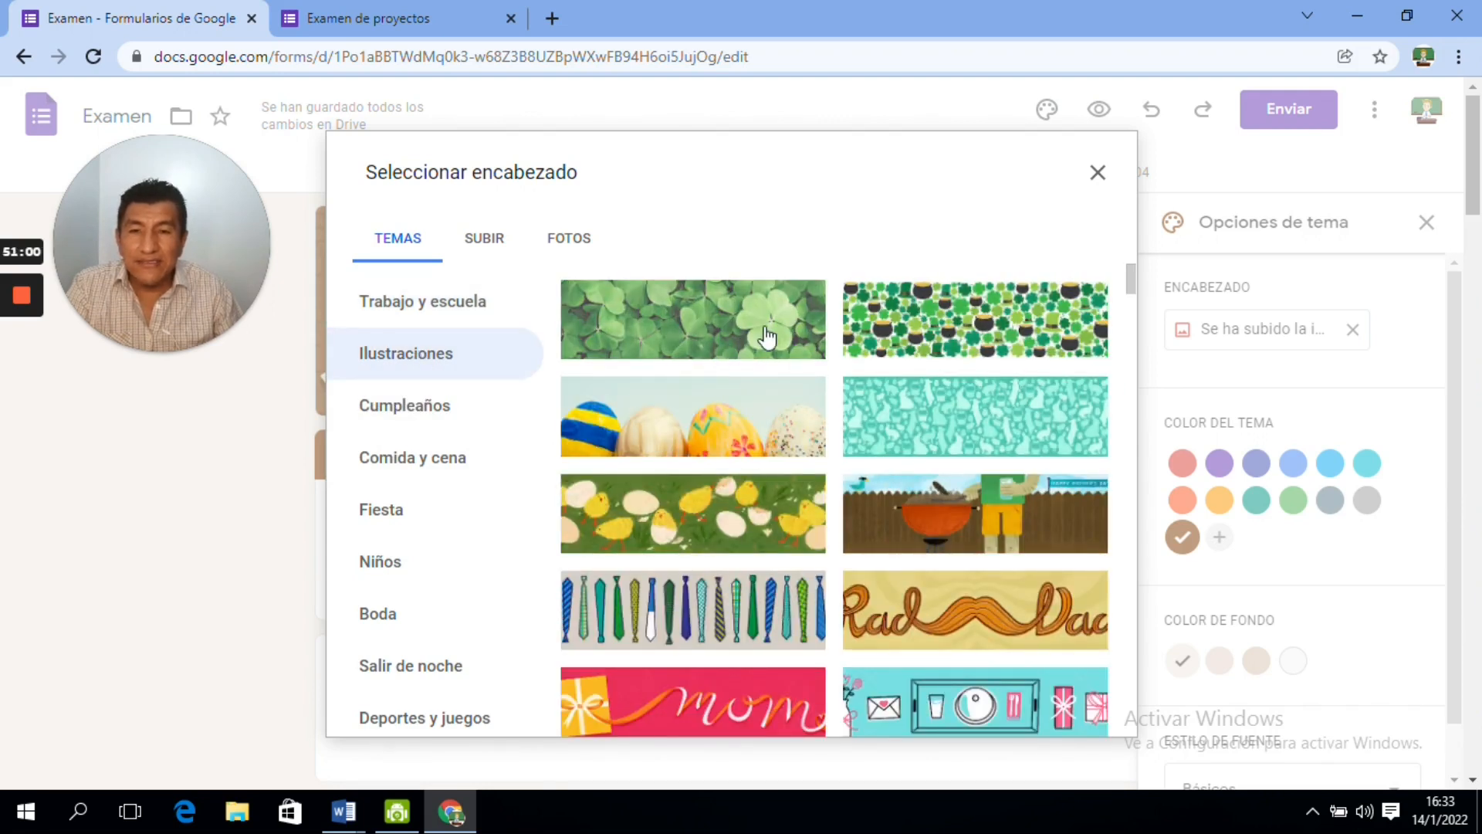
{"action": "left_click", "coordinate": [723, 322]}
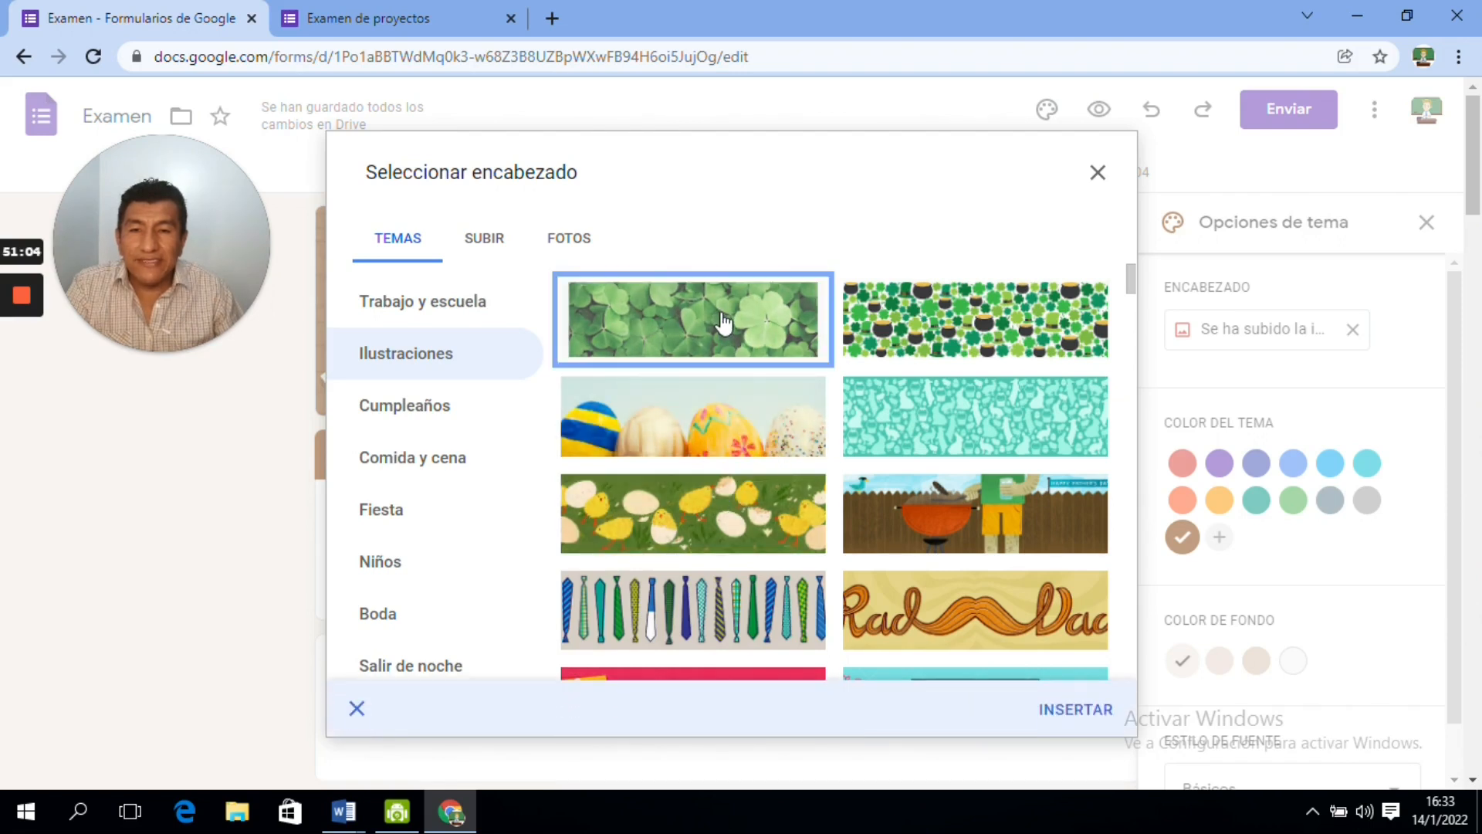
{"action": "left_click", "coordinate": [1076, 710]}
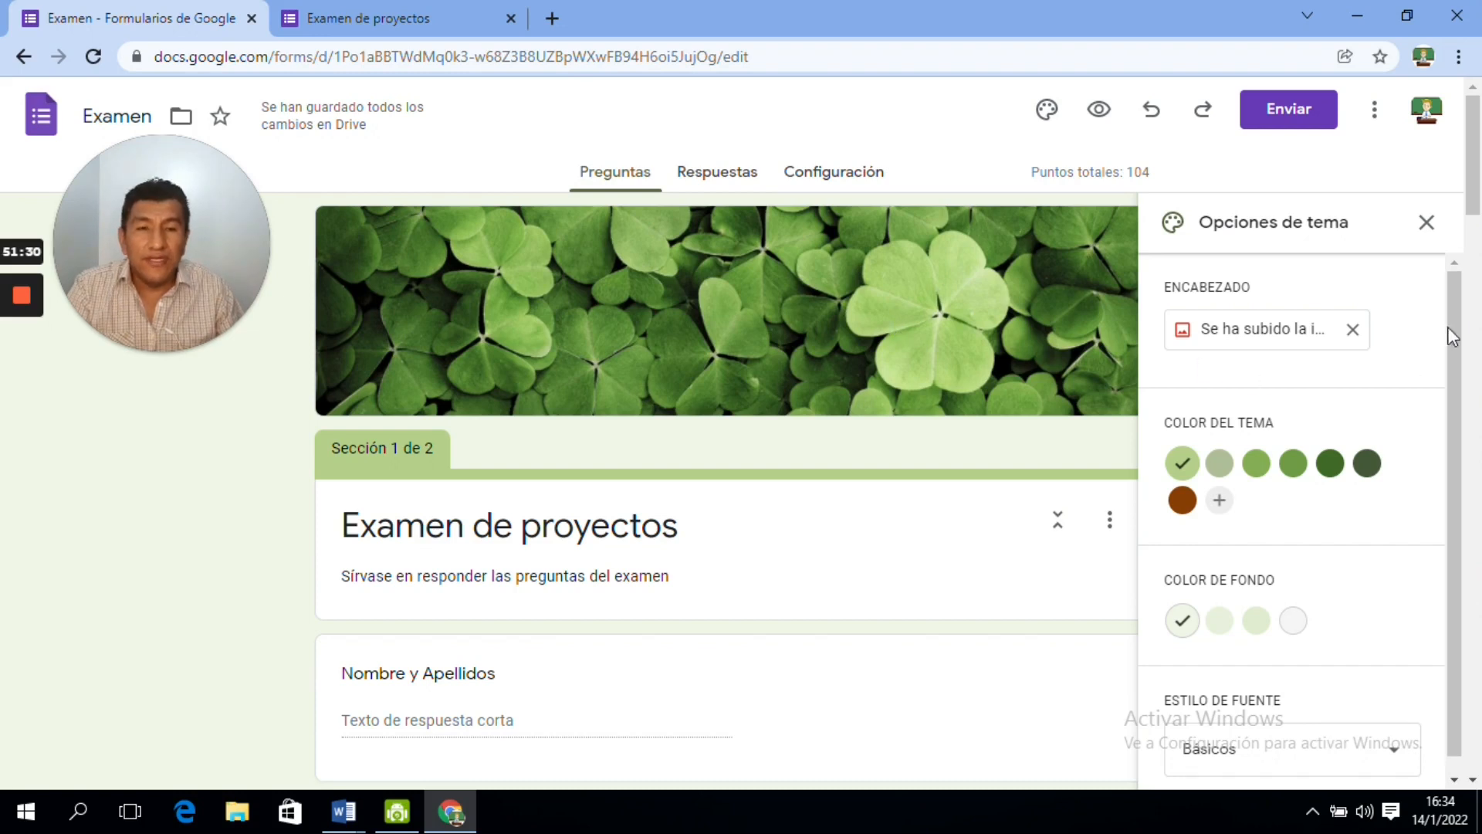
- Try the brown theme colour and the two darkest green theme colours on the form
{"action": "scroll", "coordinate": [1477, 207], "scroll_direction": "down", "scroll_amount": 1}
{"action": "scroll", "coordinate": [1477, 207], "scroll_direction": "down", "scroll_amount": 1}
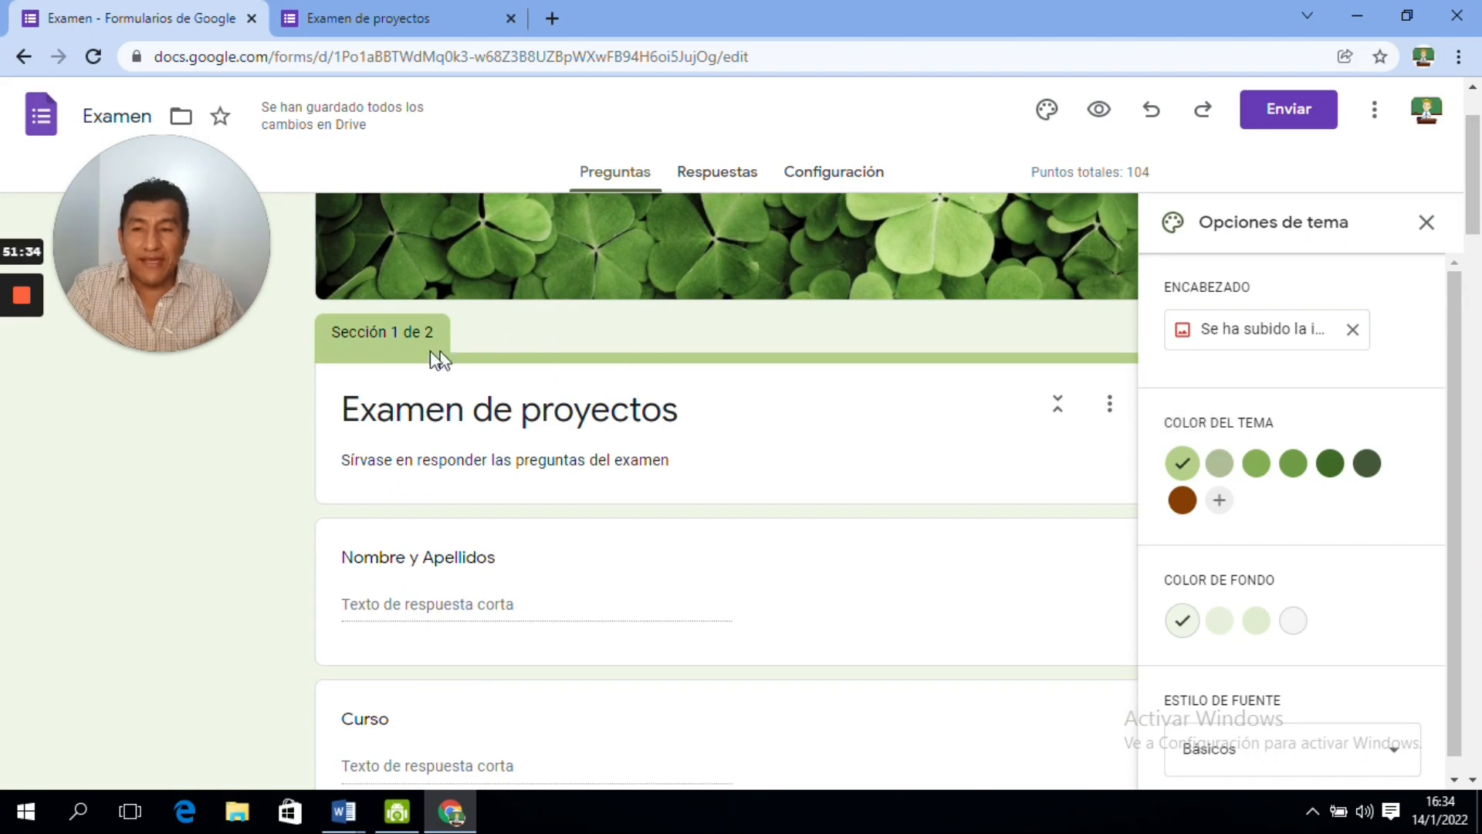
{"action": "left_click", "coordinate": [1182, 501]}
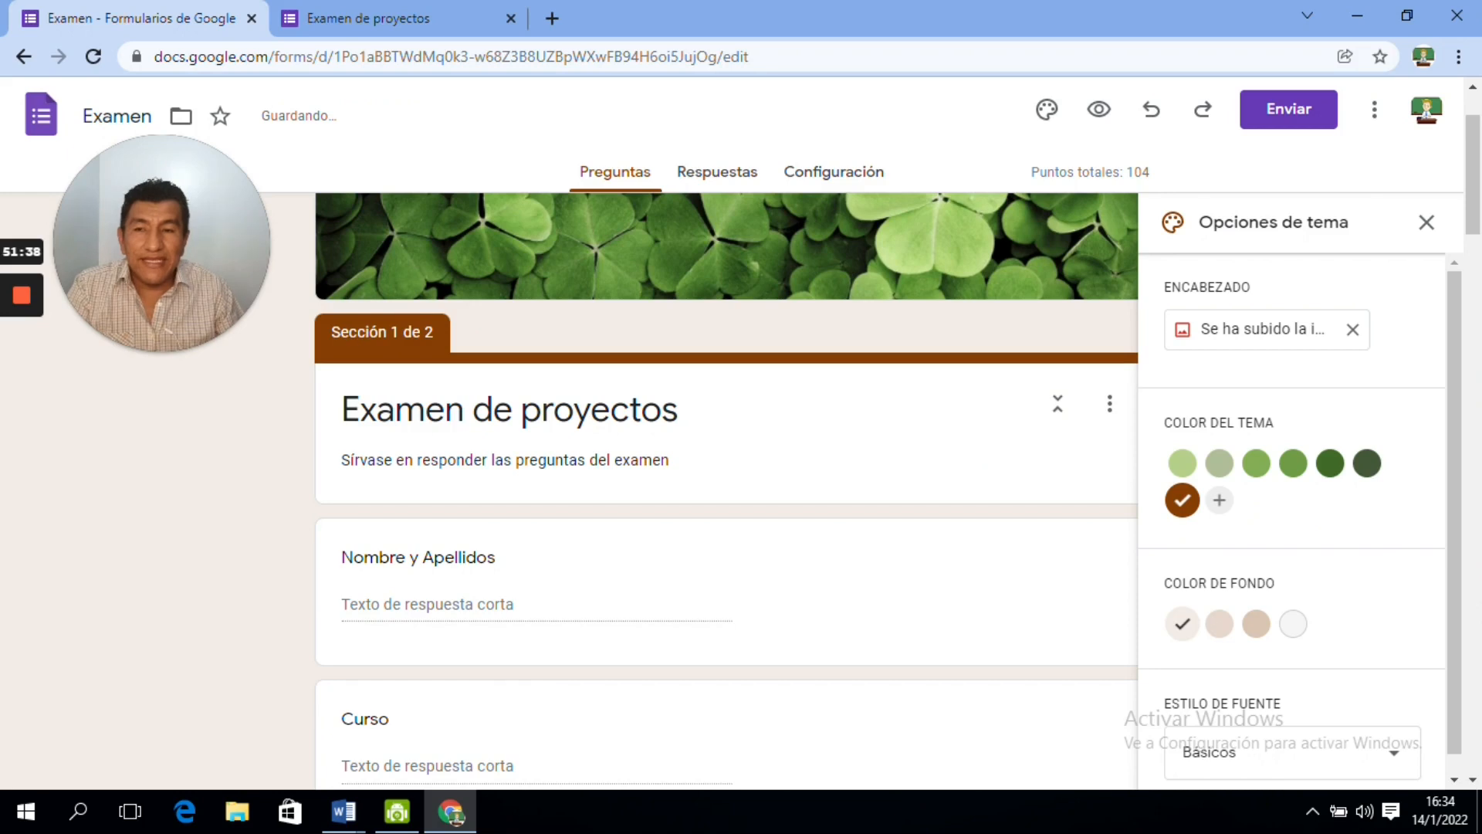
{"action": "left_click", "coordinate": [1330, 463]}
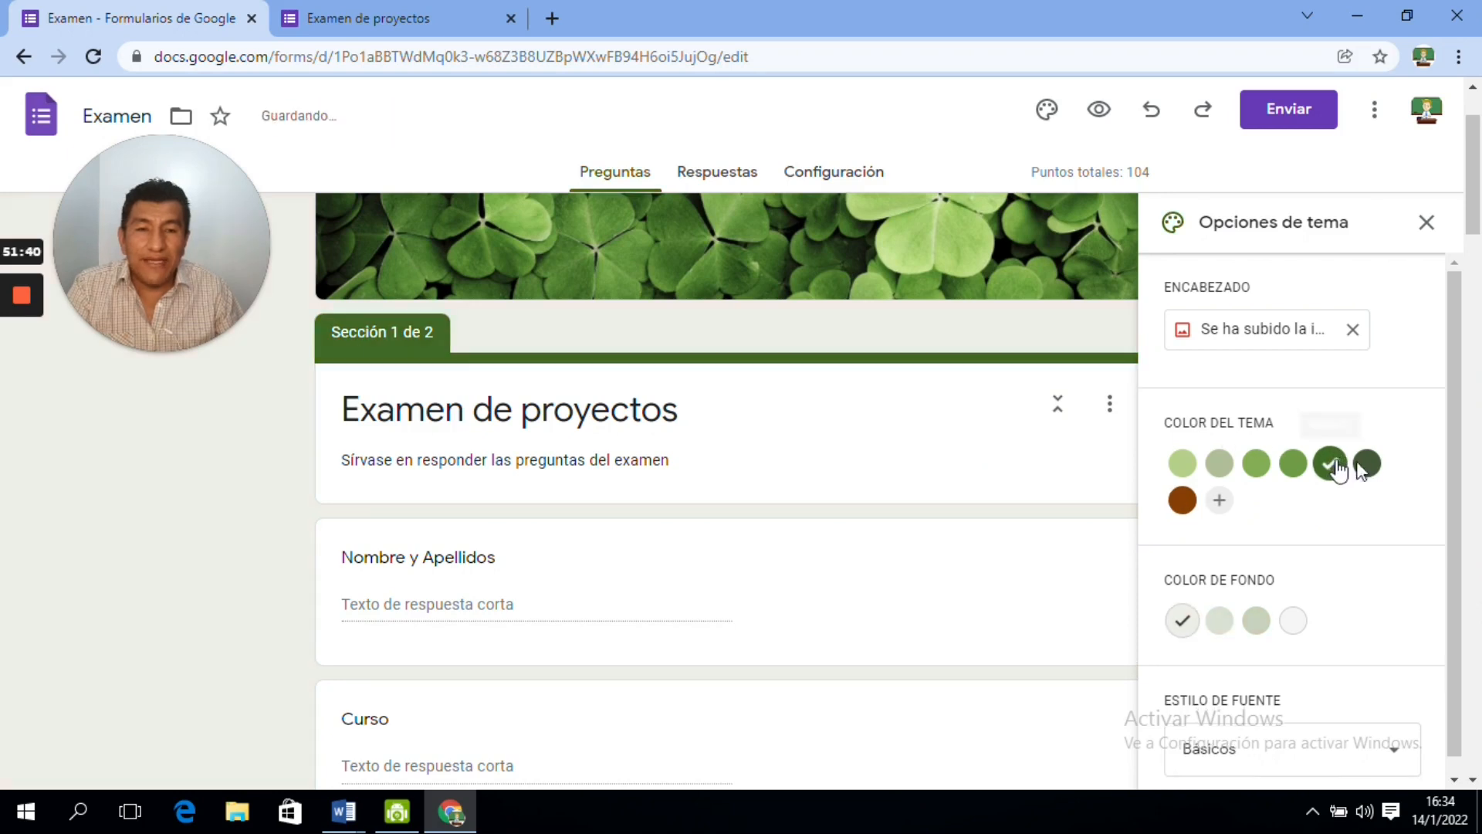
{"action": "left_click", "coordinate": [1367, 463]}
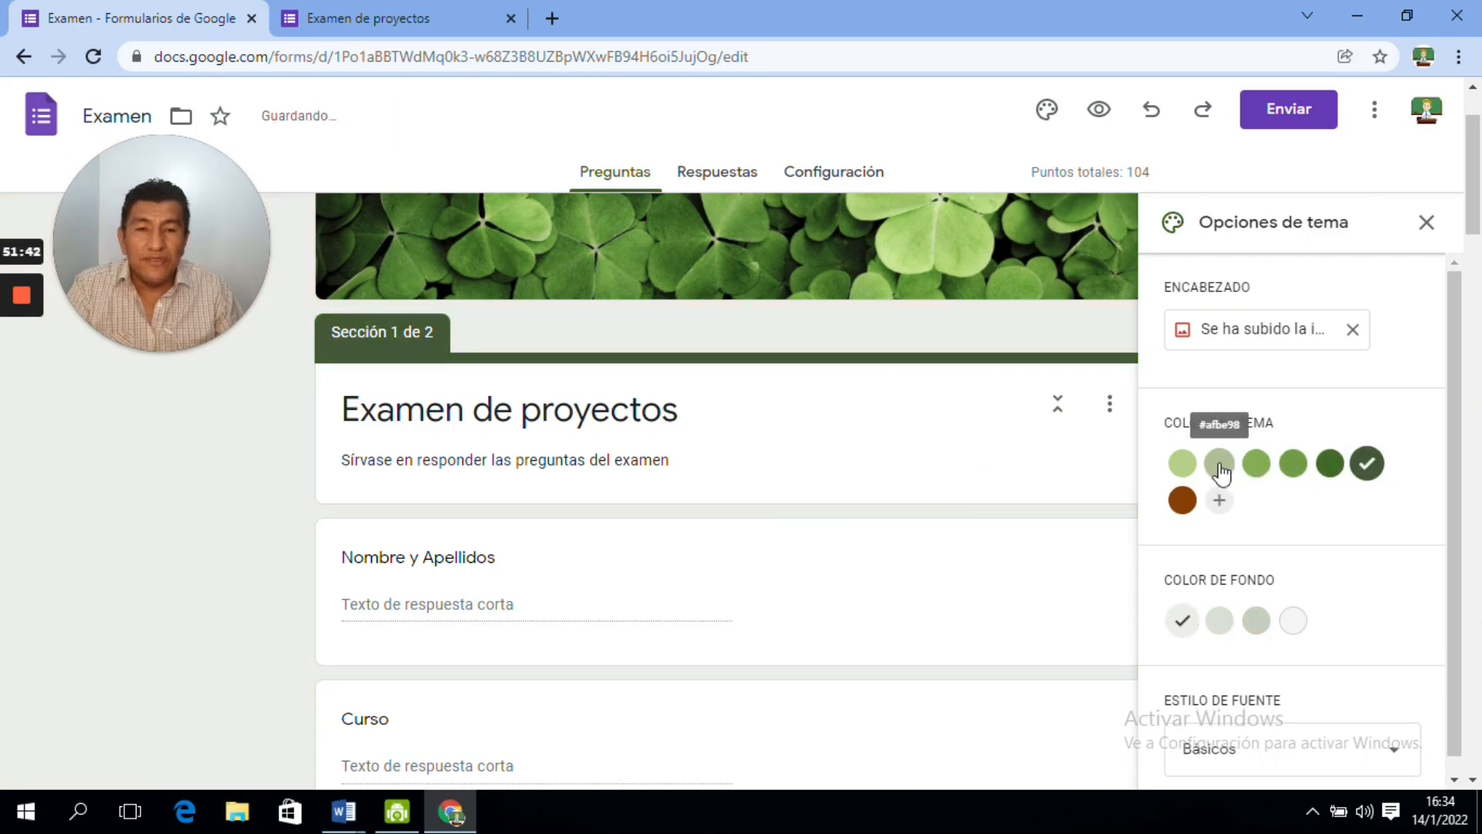
- Add a custom dark navy theme colour, #04213b, and apply it to the form
{"action": "left_click", "coordinate": [1222, 501]}
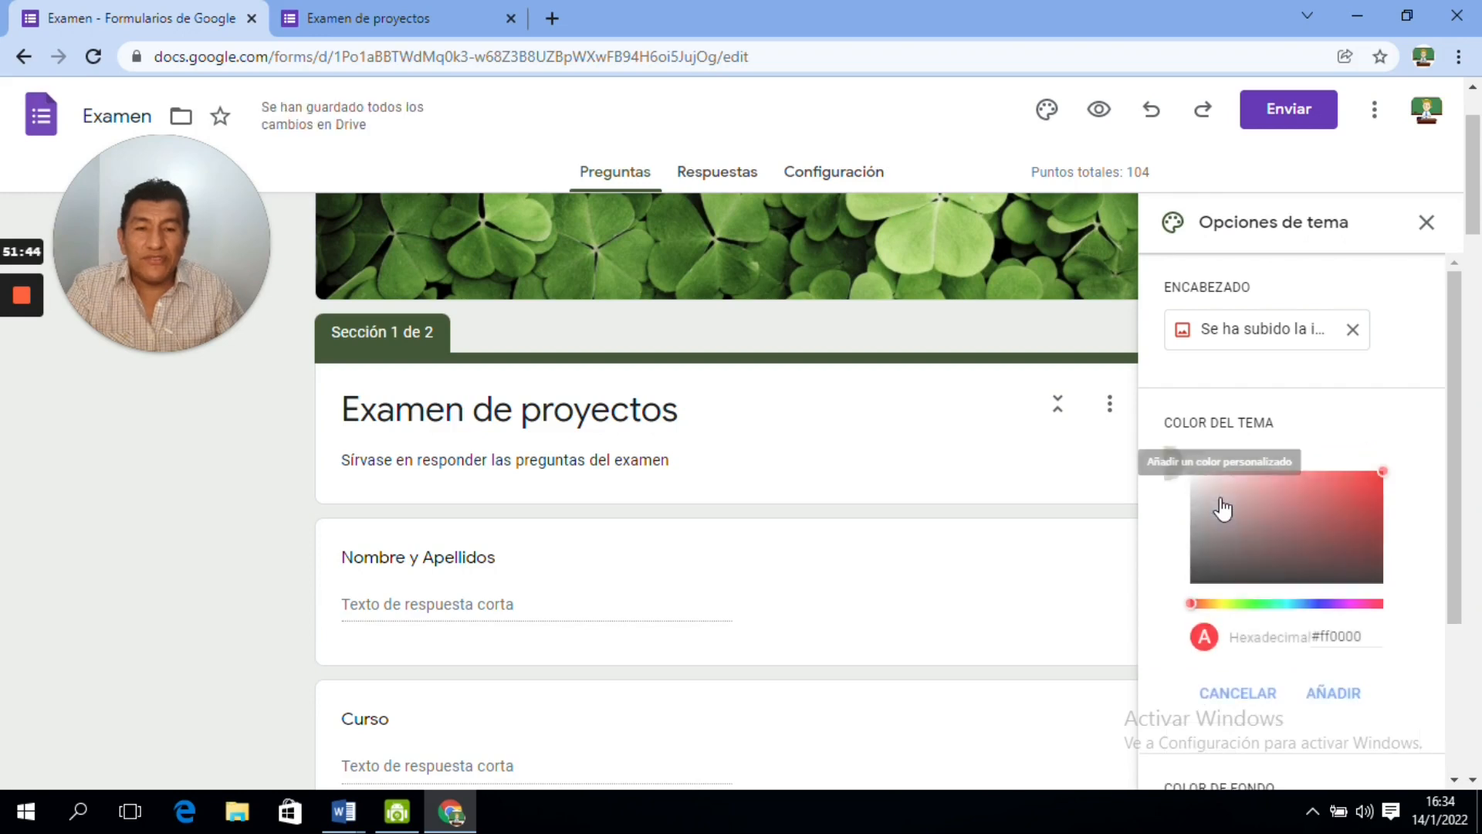
{"action": "left_click", "coordinate": [1361, 489]}
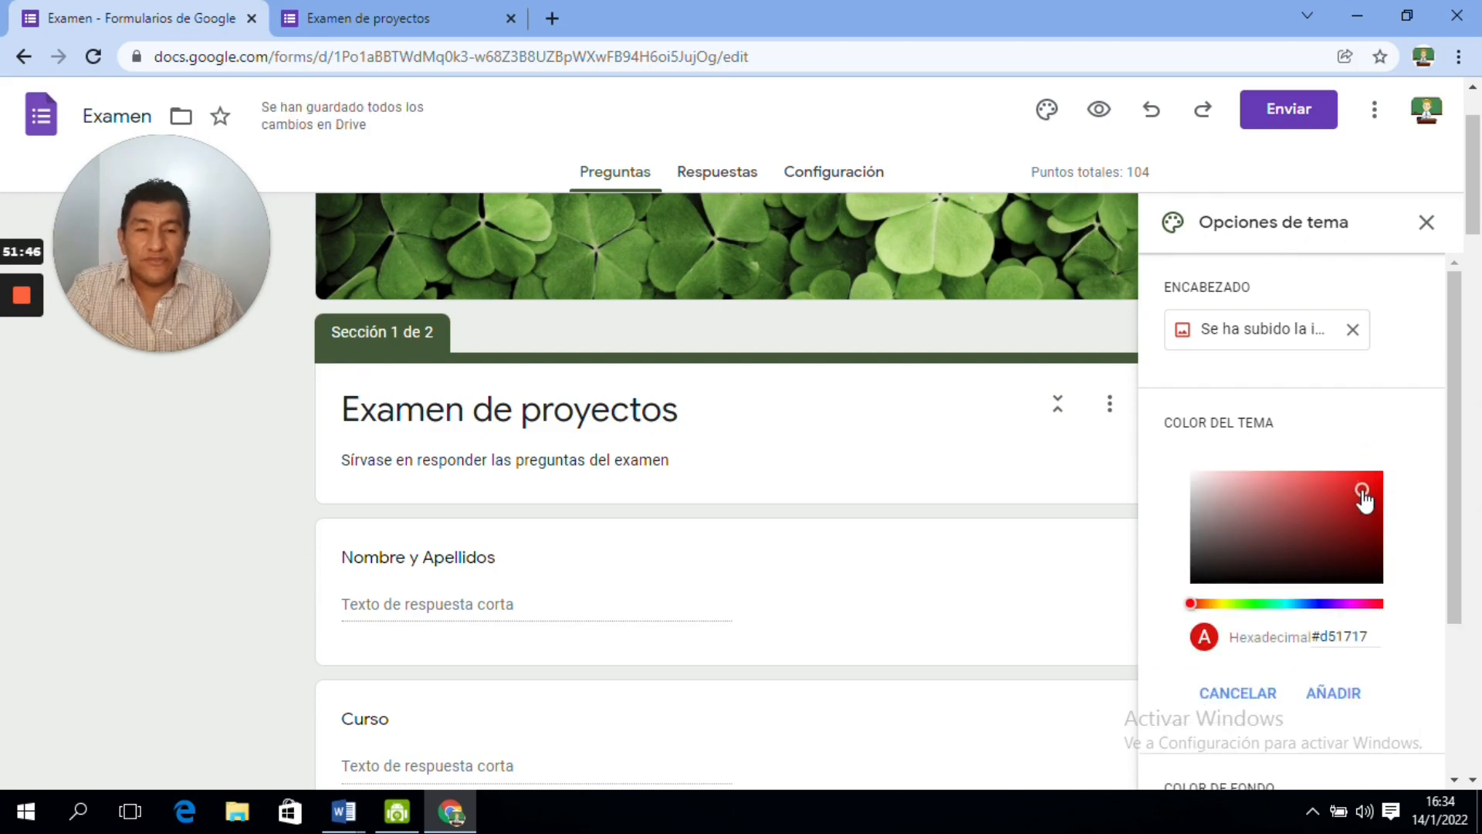
{"action": "left_click", "coordinate": [1229, 604]}
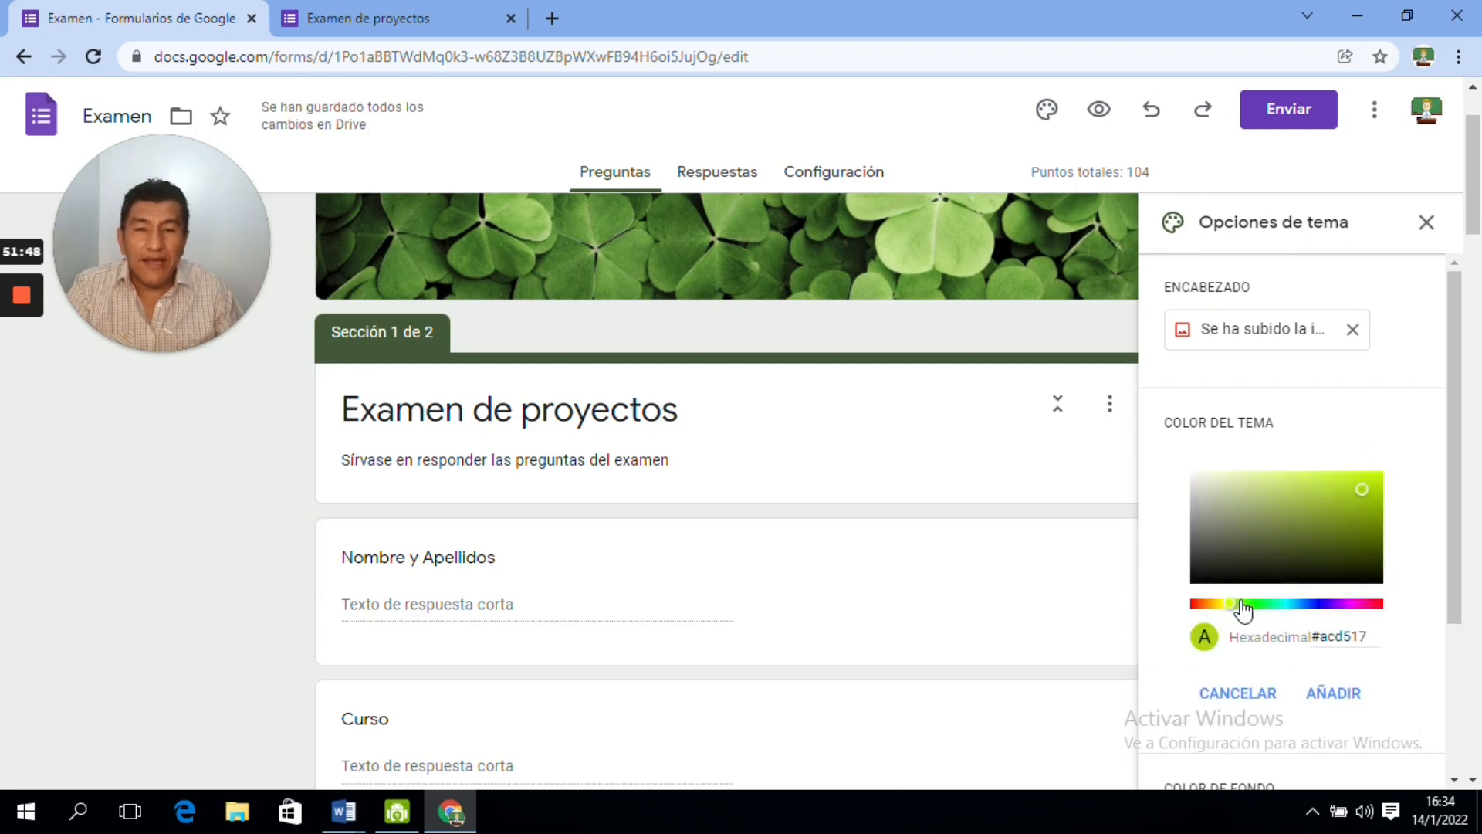
{"action": "left_click", "coordinate": [1302, 604]}
{"action": "left_click", "coordinate": [1304, 497]}
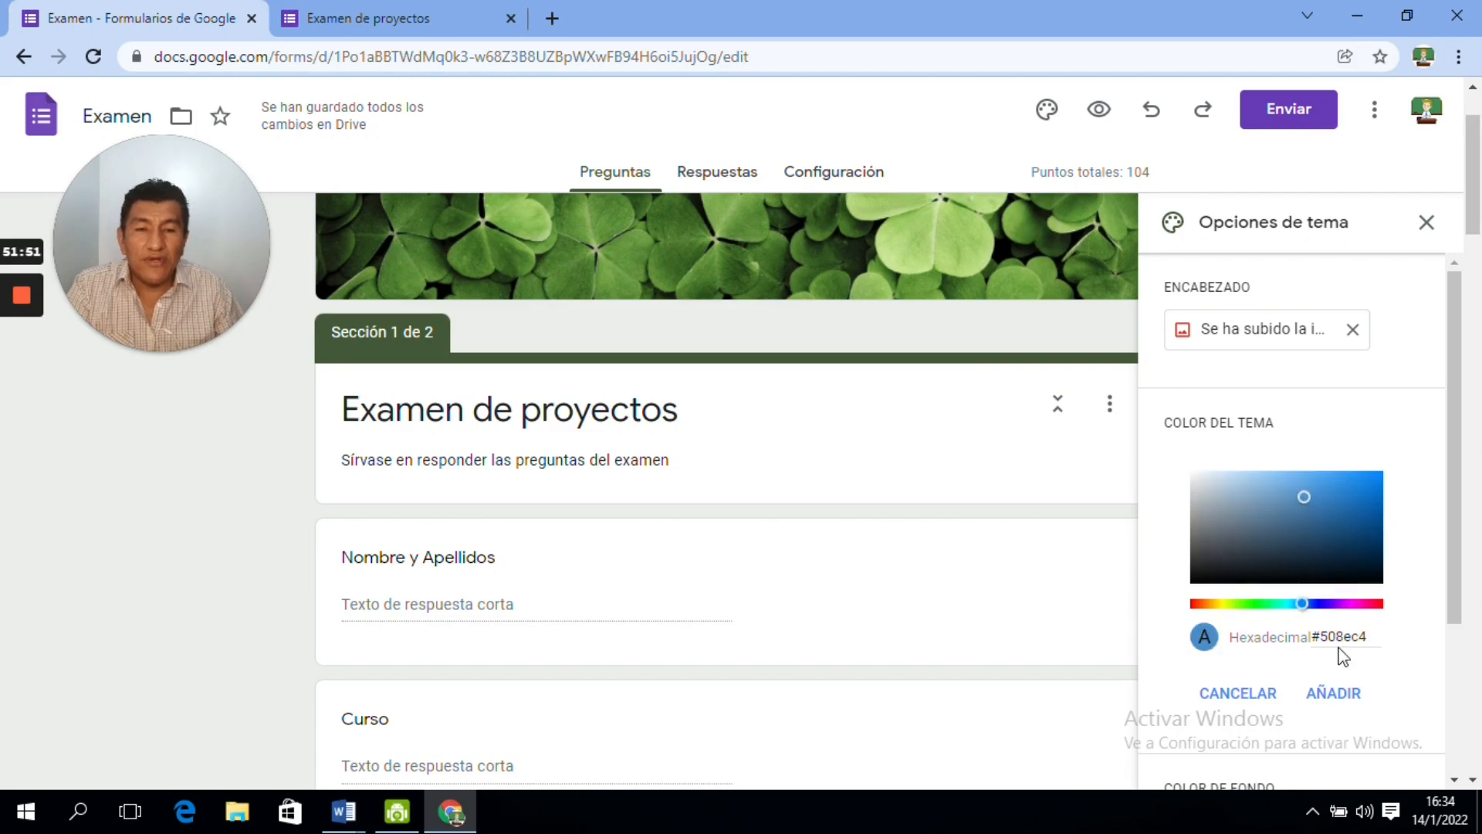
{"action": "left_click", "coordinate": [1351, 529]}
{"action": "left_click", "coordinate": [1370, 557]}
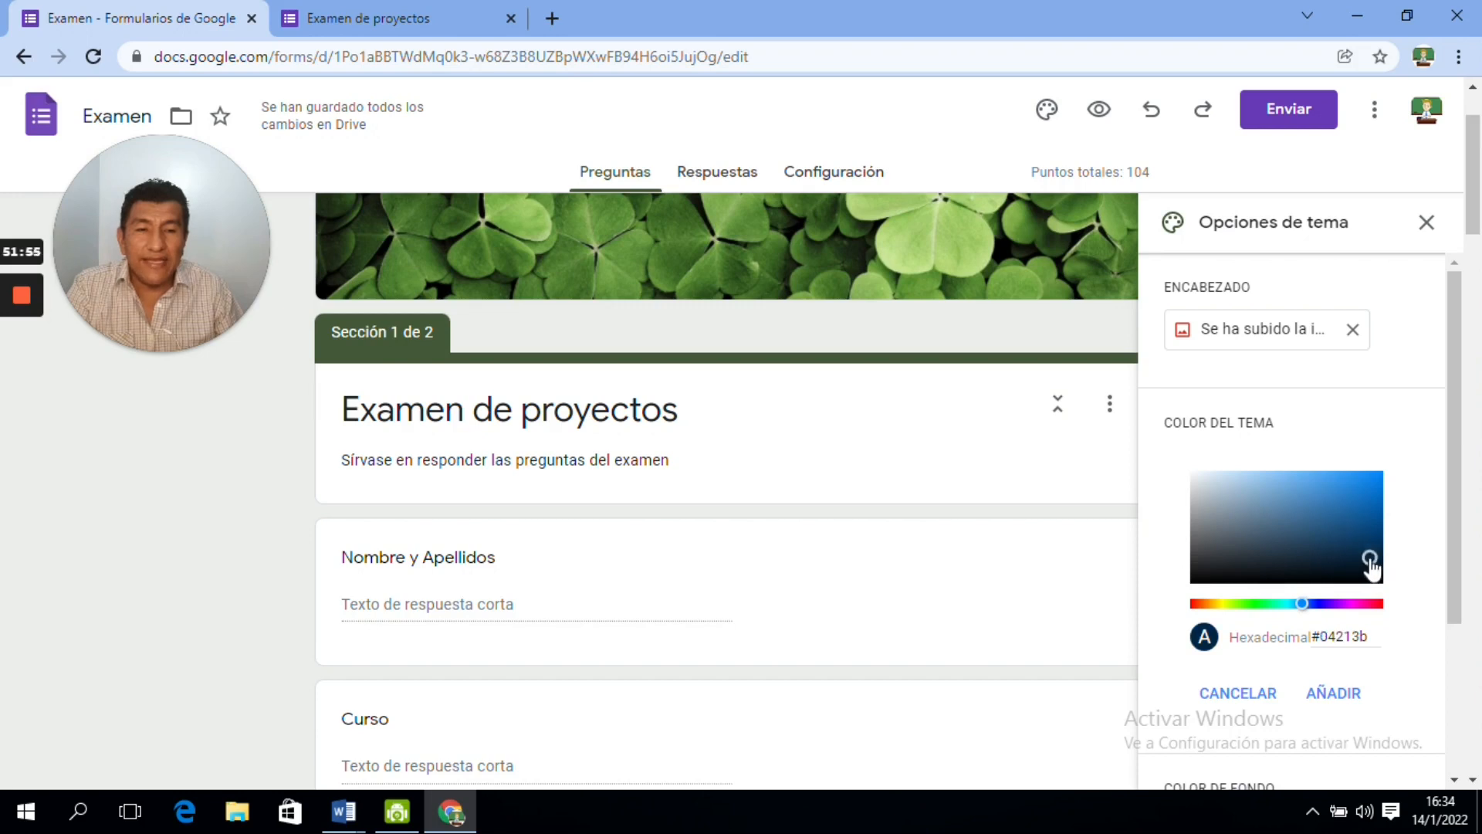
{"action": "left_click", "coordinate": [1334, 693]}
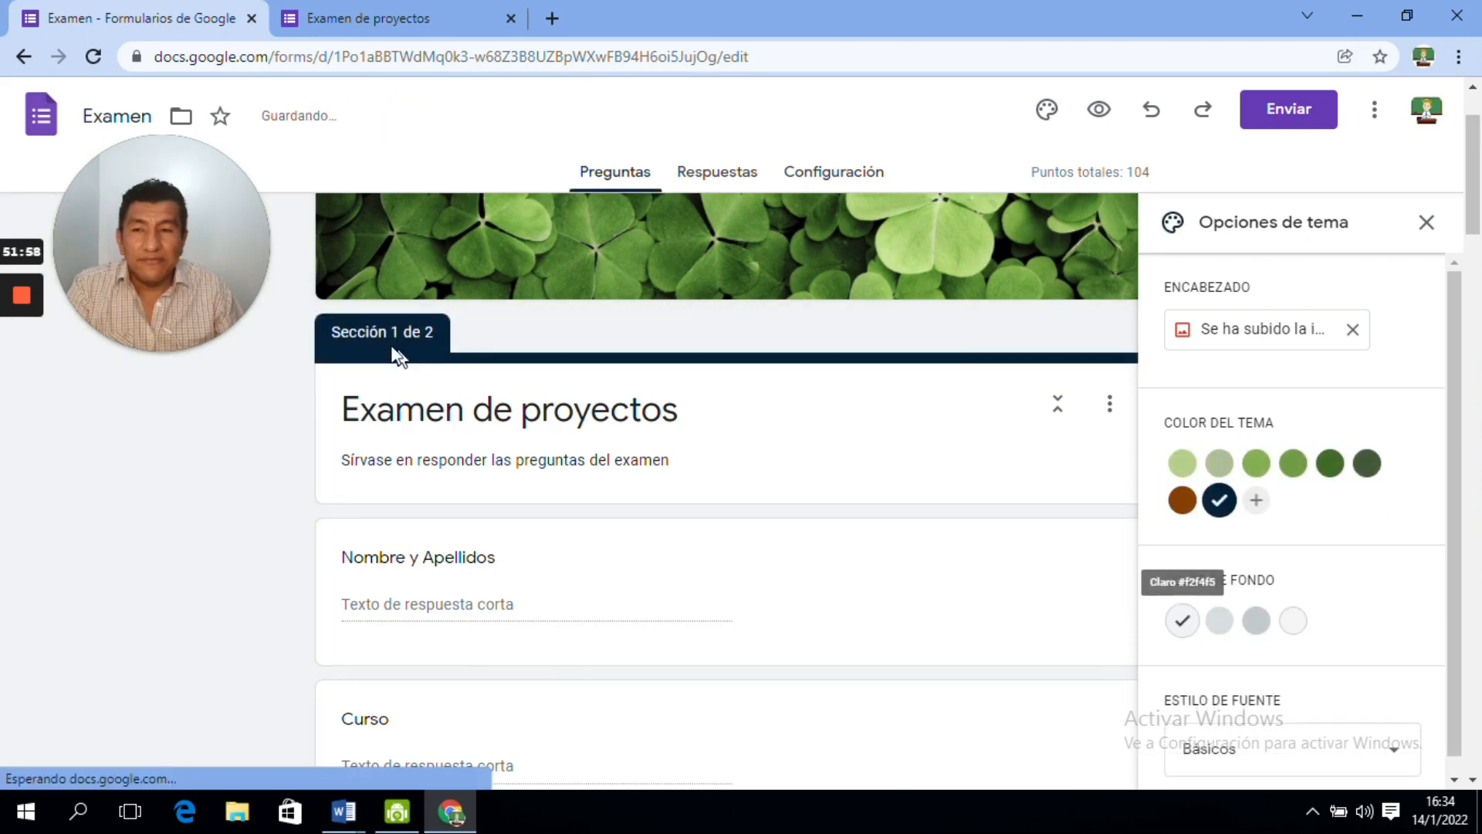
- Set the form's background colour to Oscuro #c0c8ce and check it on the section 2 questions
{"action": "left_click_drag", "start_coordinate": [1470, 187], "coordinate": [1471, 255]}
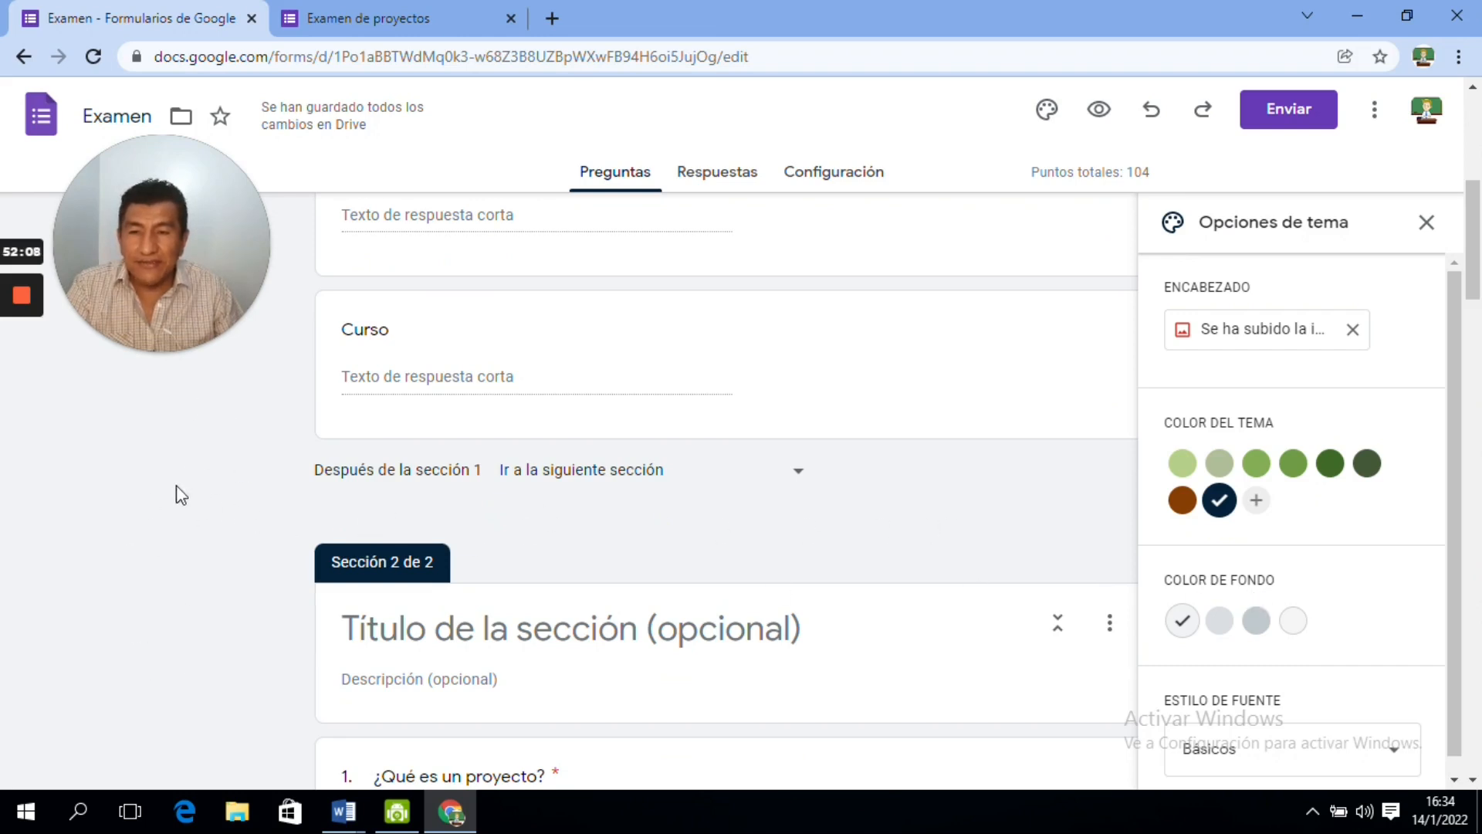
{"action": "left_click", "coordinate": [1222, 628]}
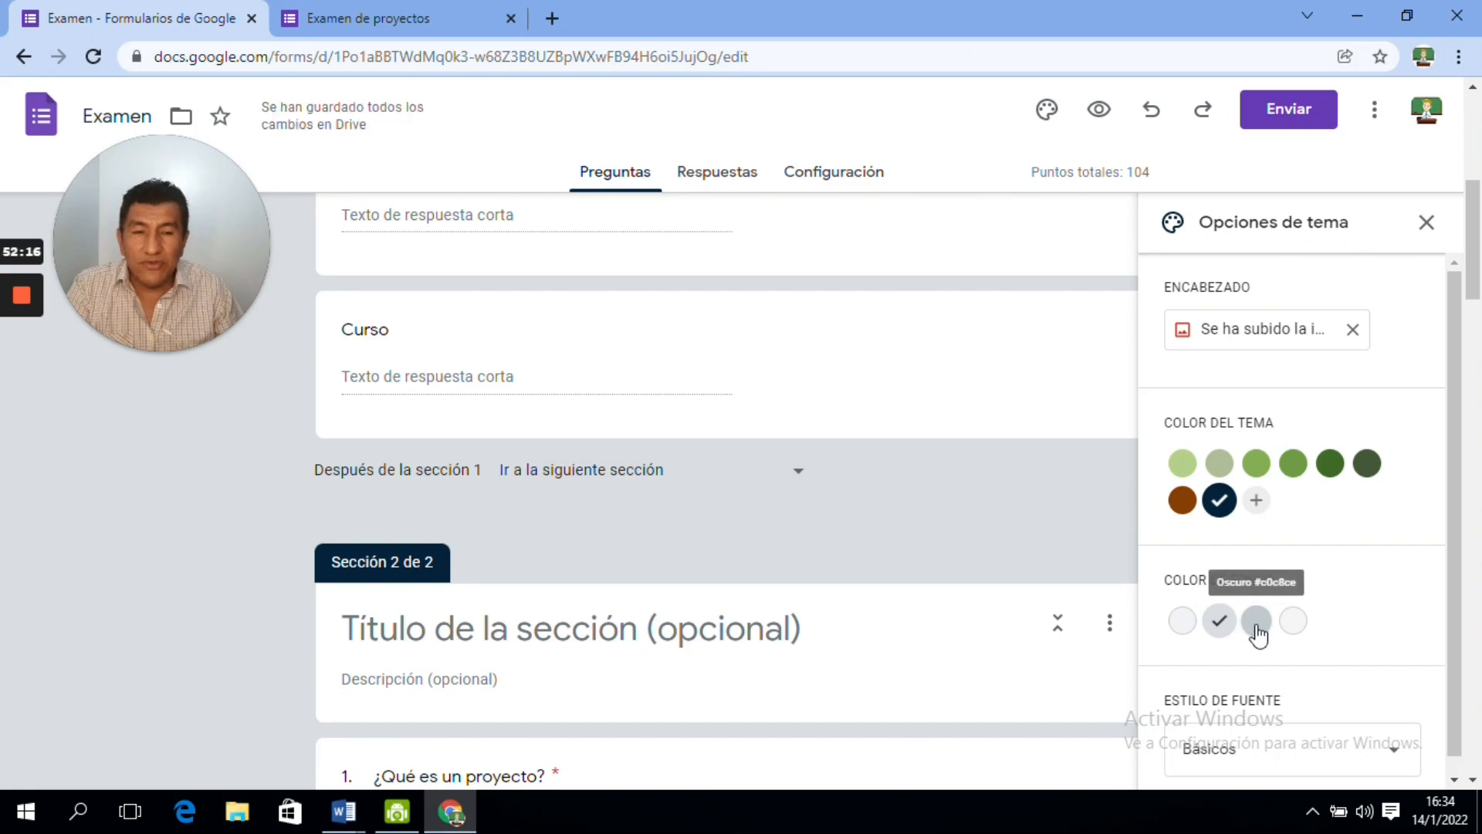
{"action": "left_click", "coordinate": [1256, 622]}
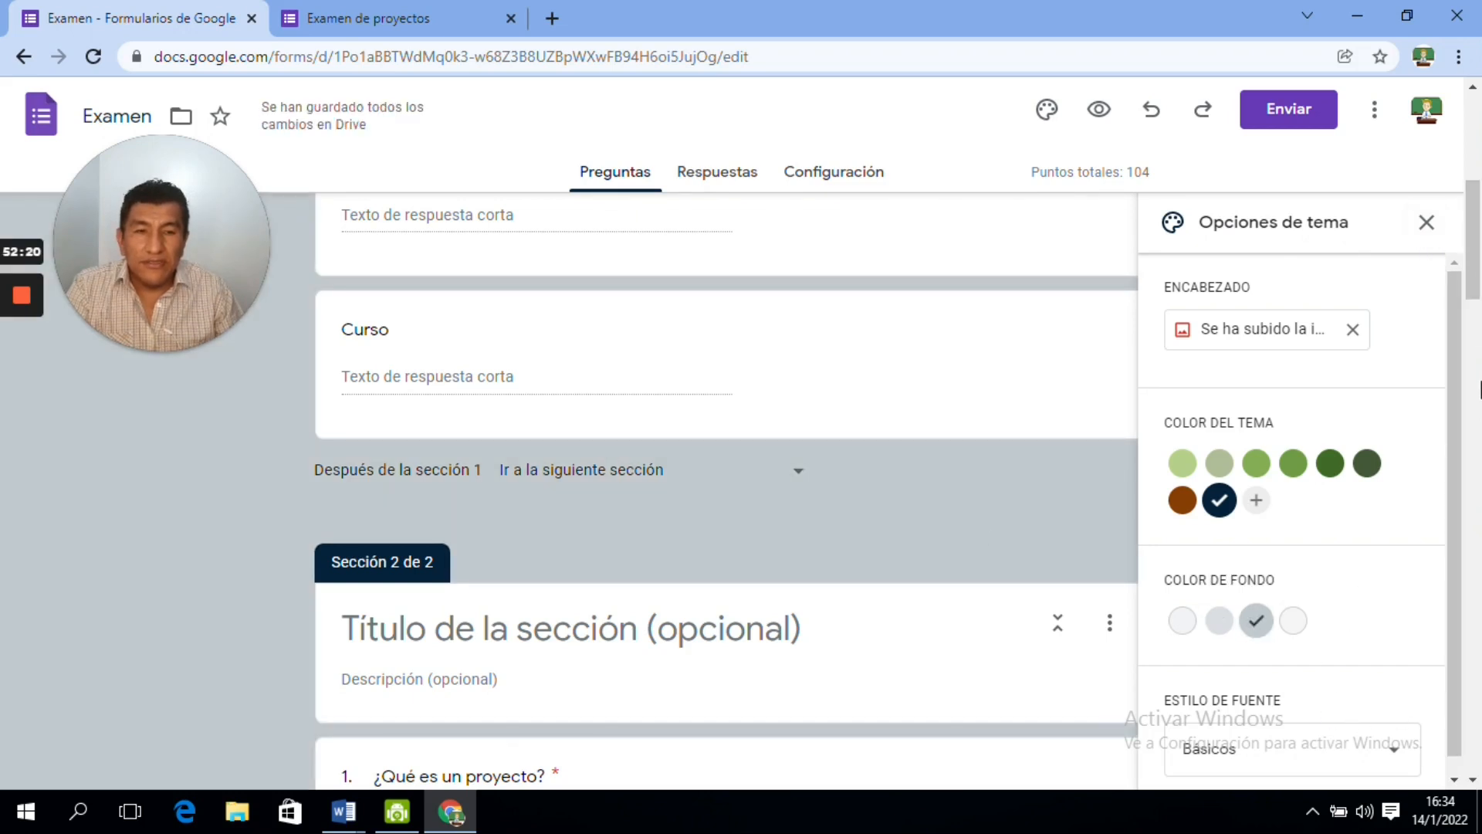
{"action": "scroll", "coordinate": [1478, 297], "scroll_direction": "down", "scroll_amount": 4}
{"action": "scroll", "coordinate": [1451, 440], "scroll_direction": "down", "scroll_amount": 1}
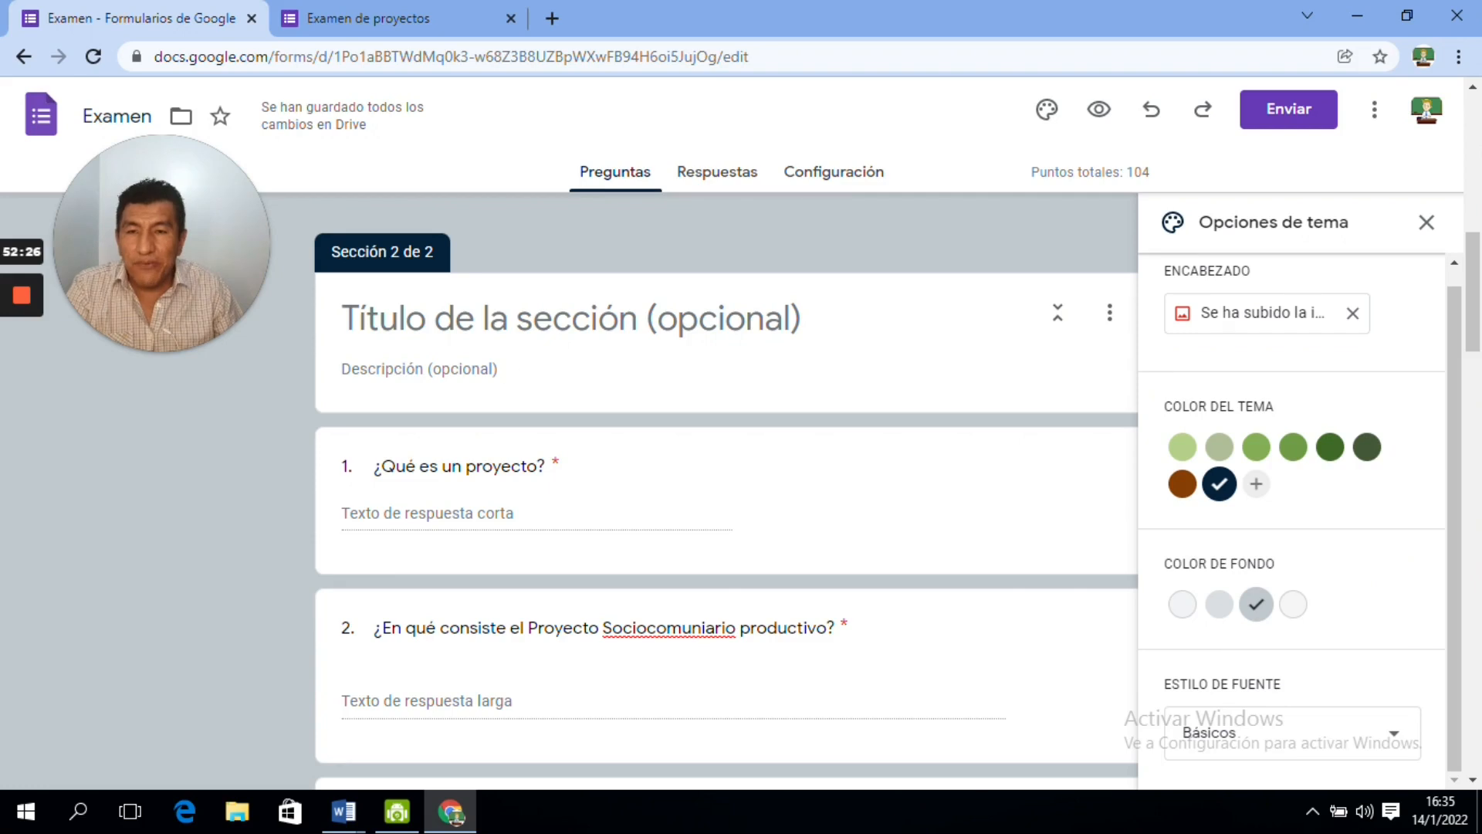
- Try the Decorativa, Formal and Alegre font styles on the form, and return to Básicos
{"action": "left_click", "coordinate": [1278, 740]}
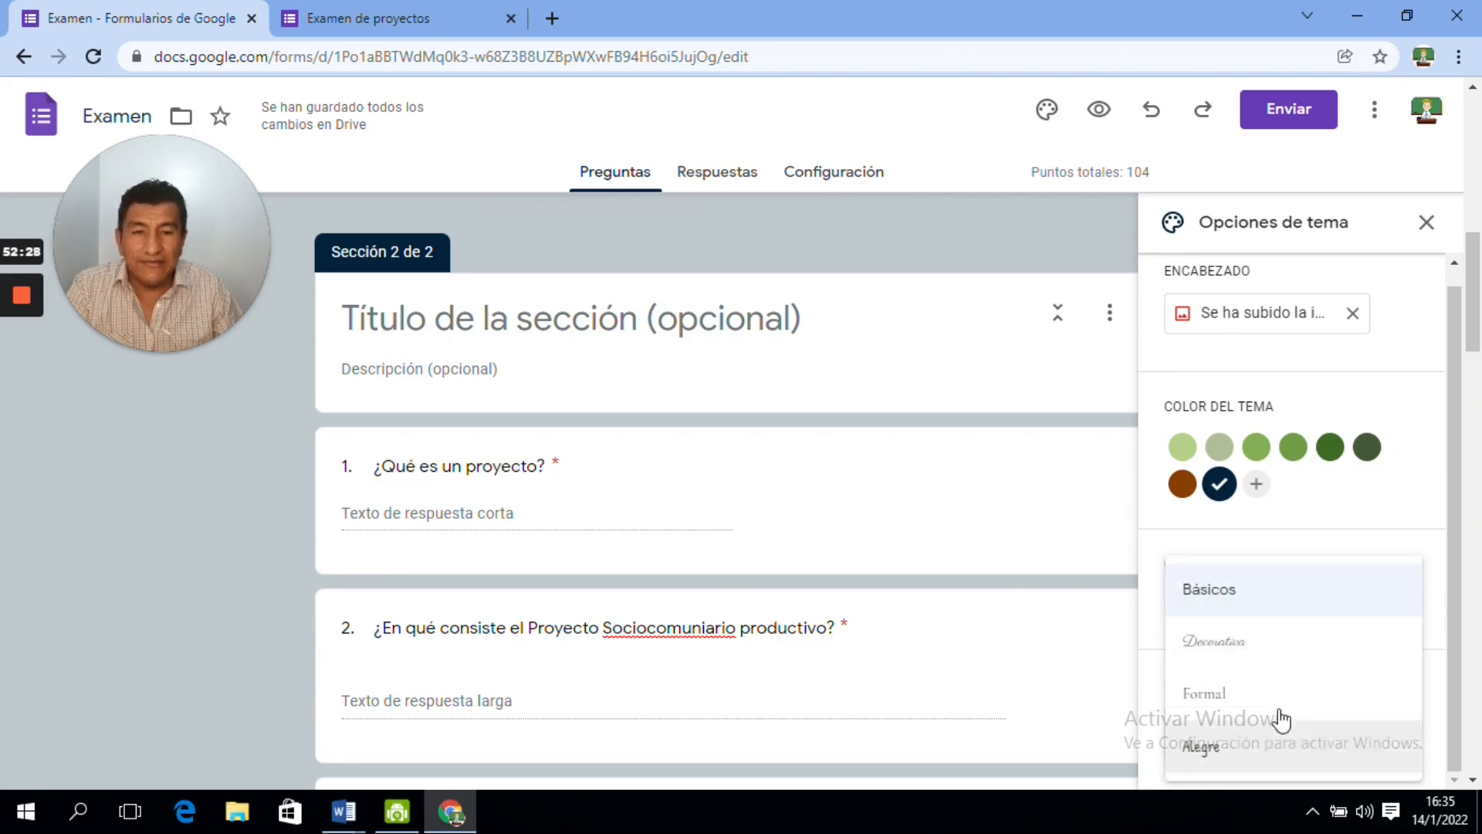
{"action": "left_click", "coordinate": [1272, 644]}
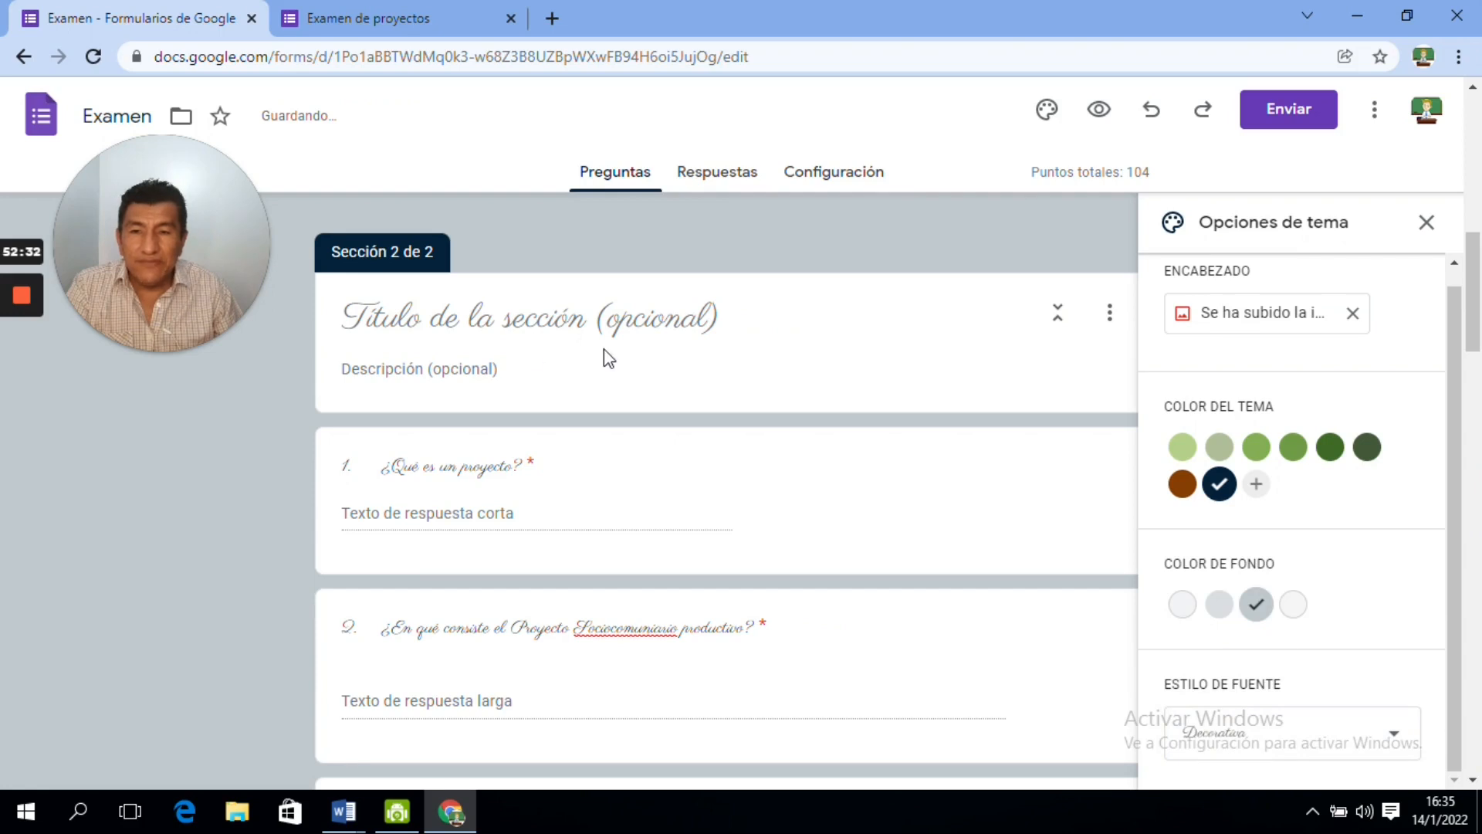
{"action": "left_click", "coordinate": [1227, 742]}
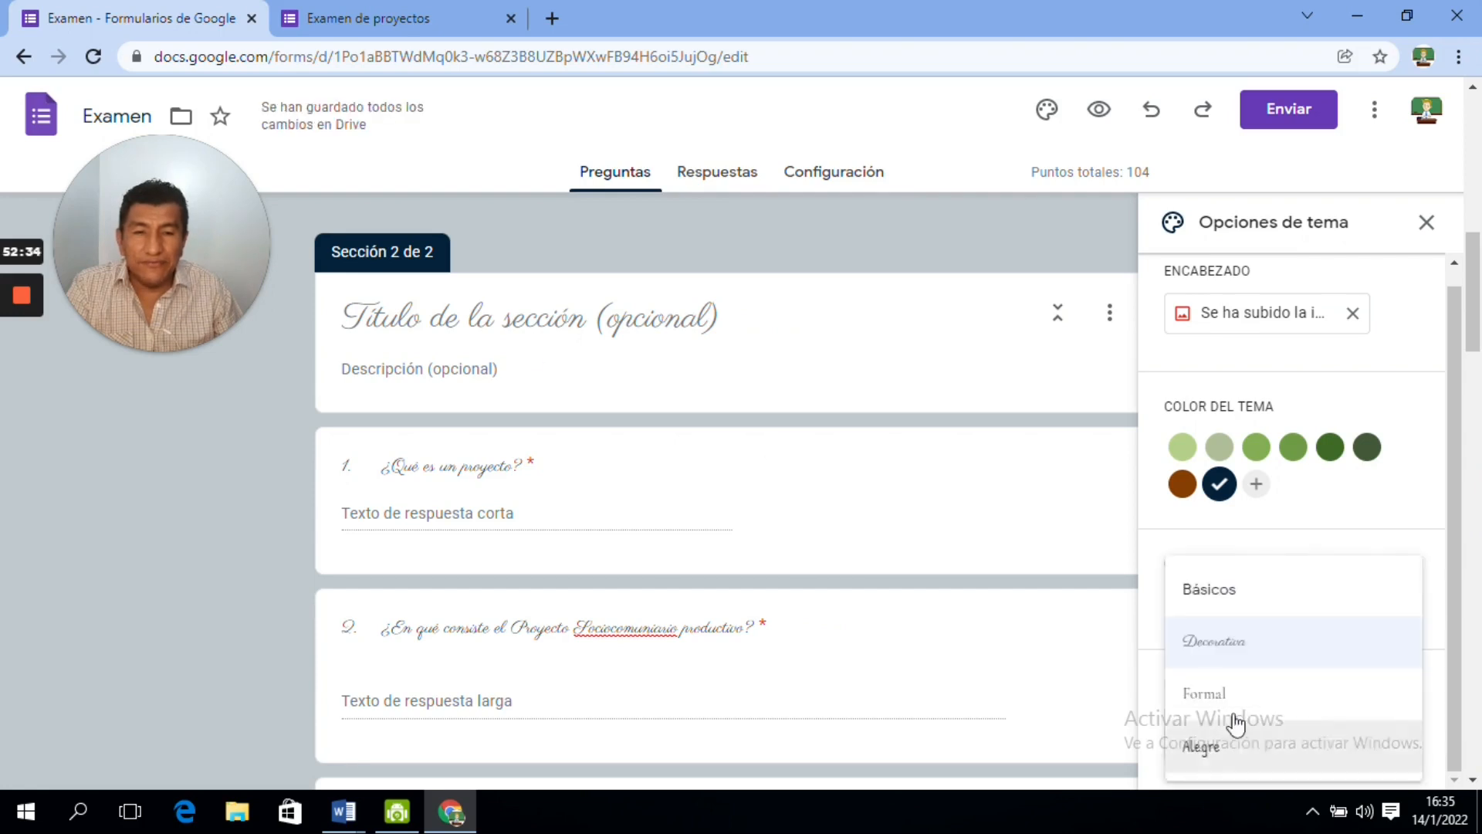
{"action": "left_click", "coordinate": [1230, 699]}
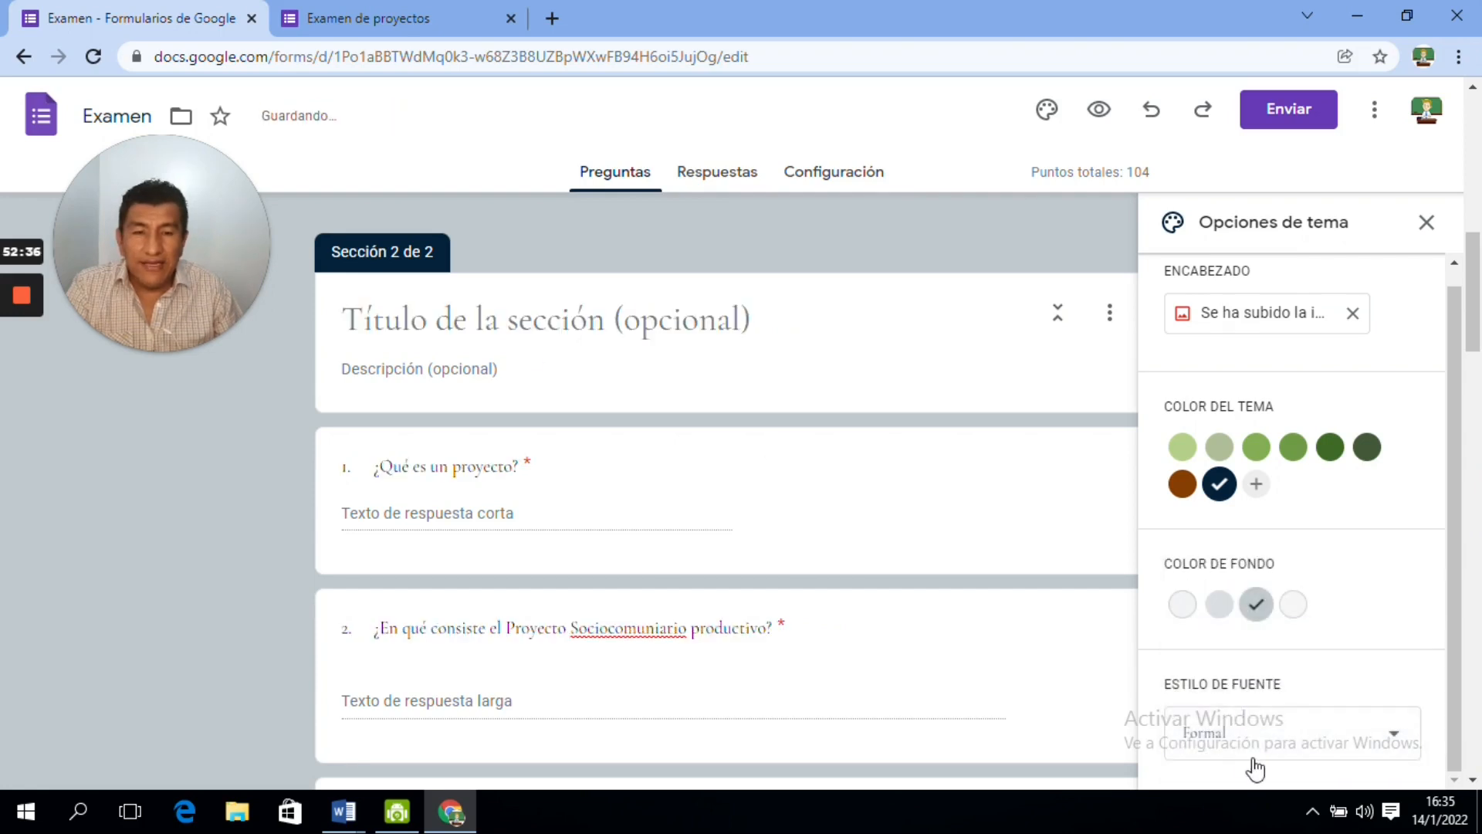
{"action": "left_click", "coordinate": [1250, 740]}
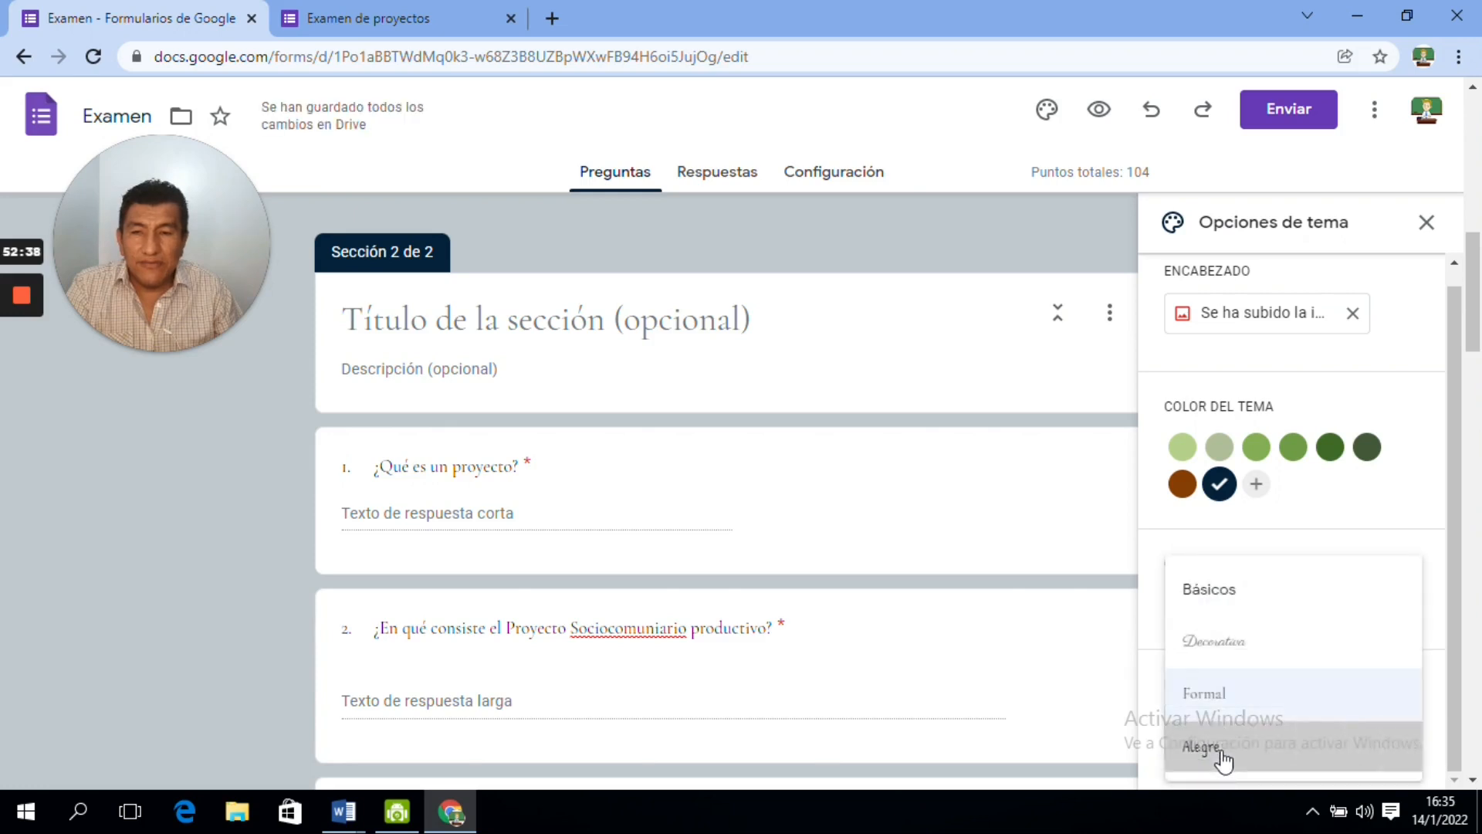
{"action": "left_click", "coordinate": [1223, 758]}
{"action": "left_click", "coordinate": [1266, 745]}
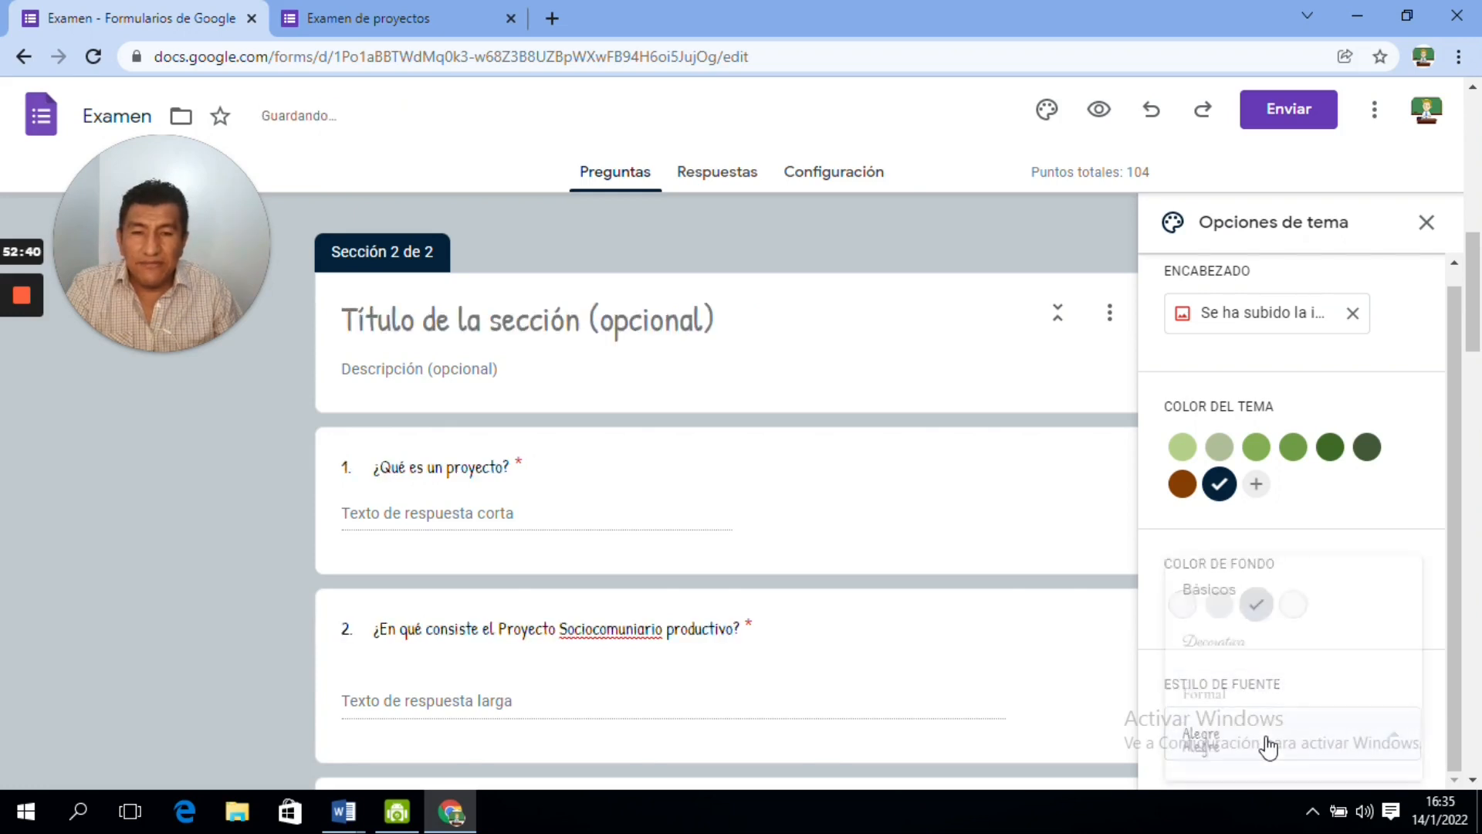
{"action": "left_click", "coordinate": [1231, 589]}
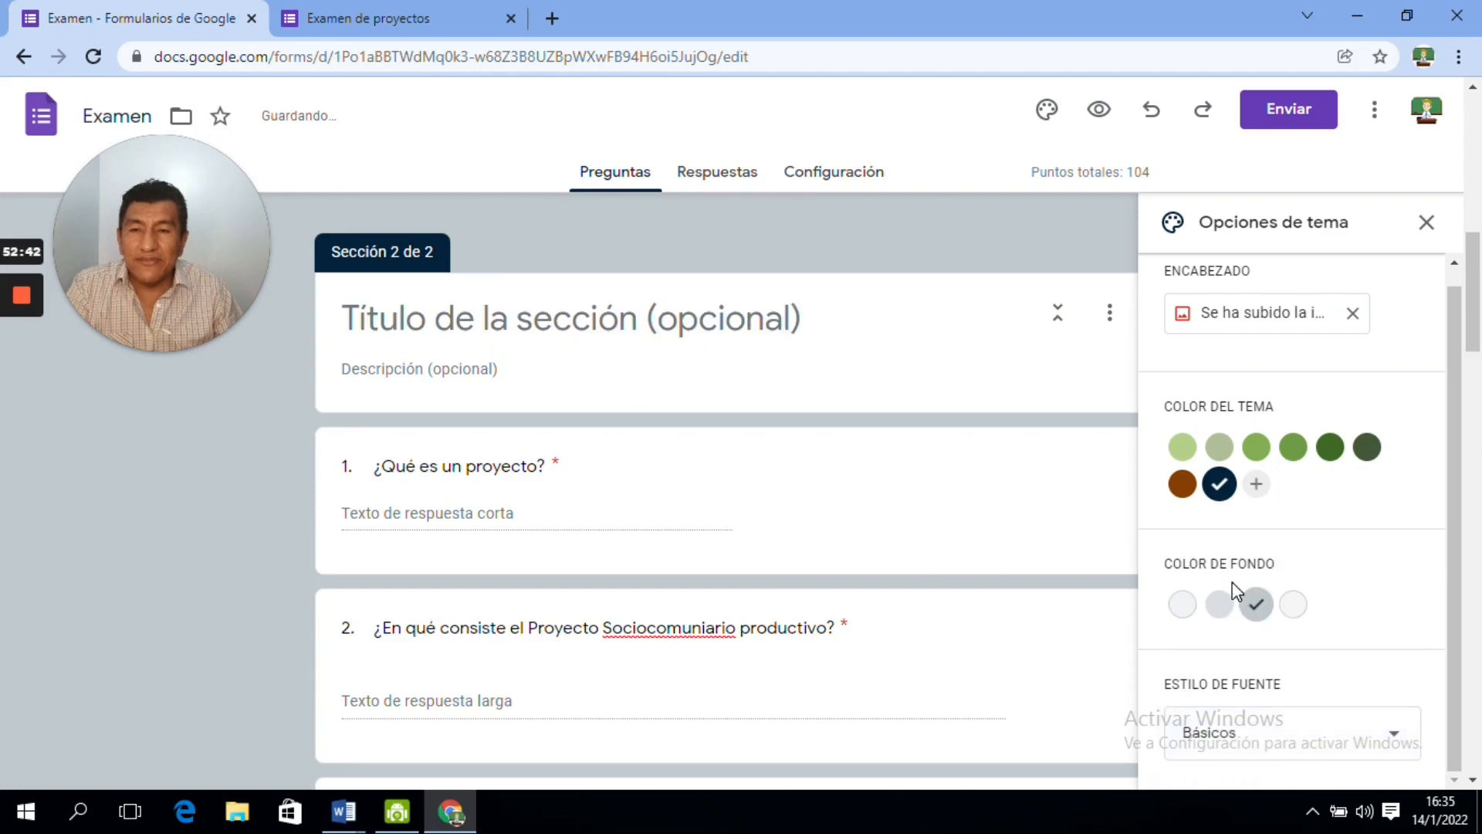
- Close the theme options and open the form's Configuración settings
{"action": "left_click", "coordinate": [1060, 521]}
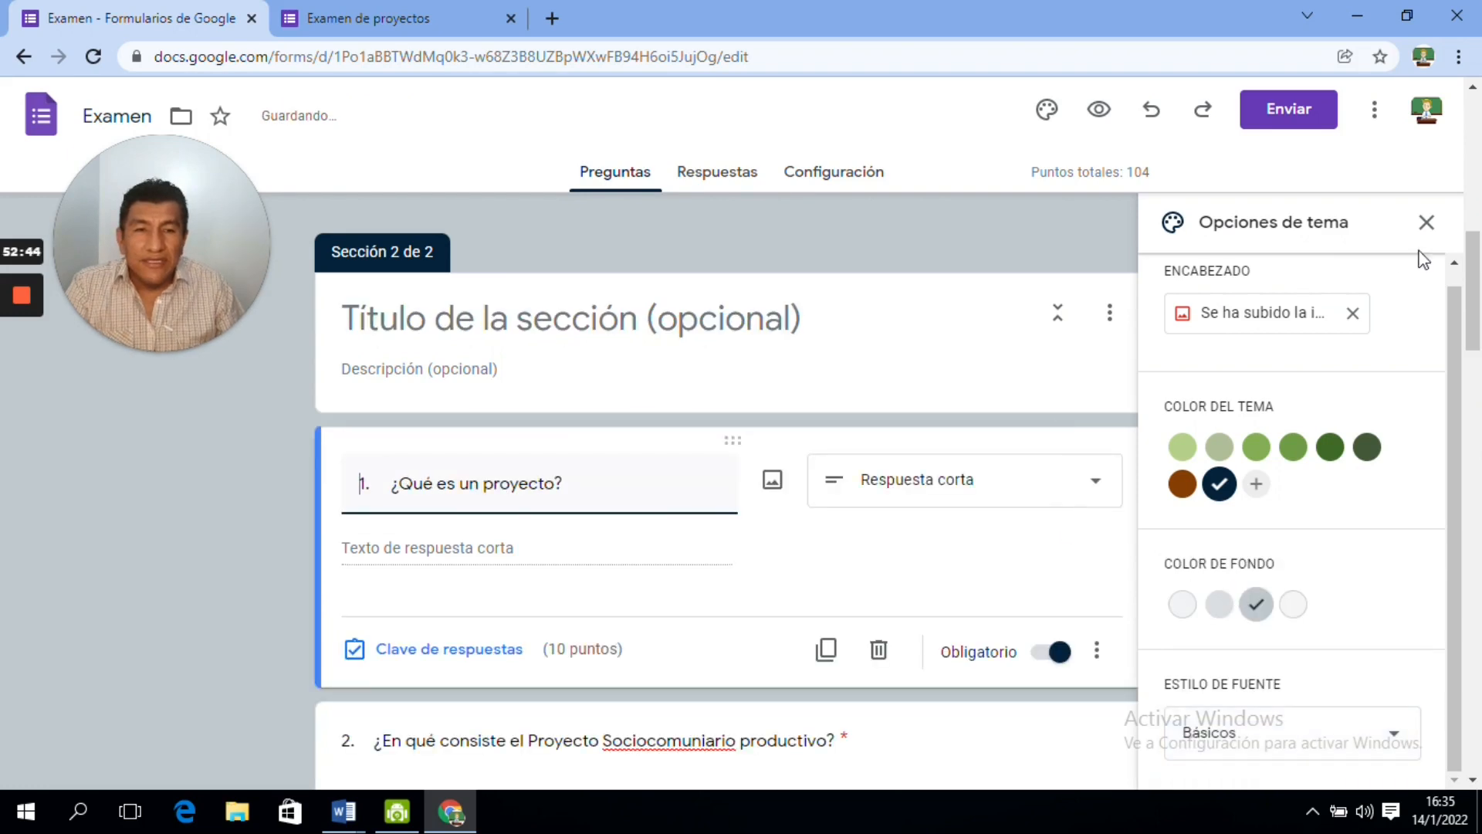
{"action": "left_click", "coordinate": [1426, 224]}
{"action": "left_click_drag", "start_coordinate": [1472, 247], "coordinate": [1441, 105]}
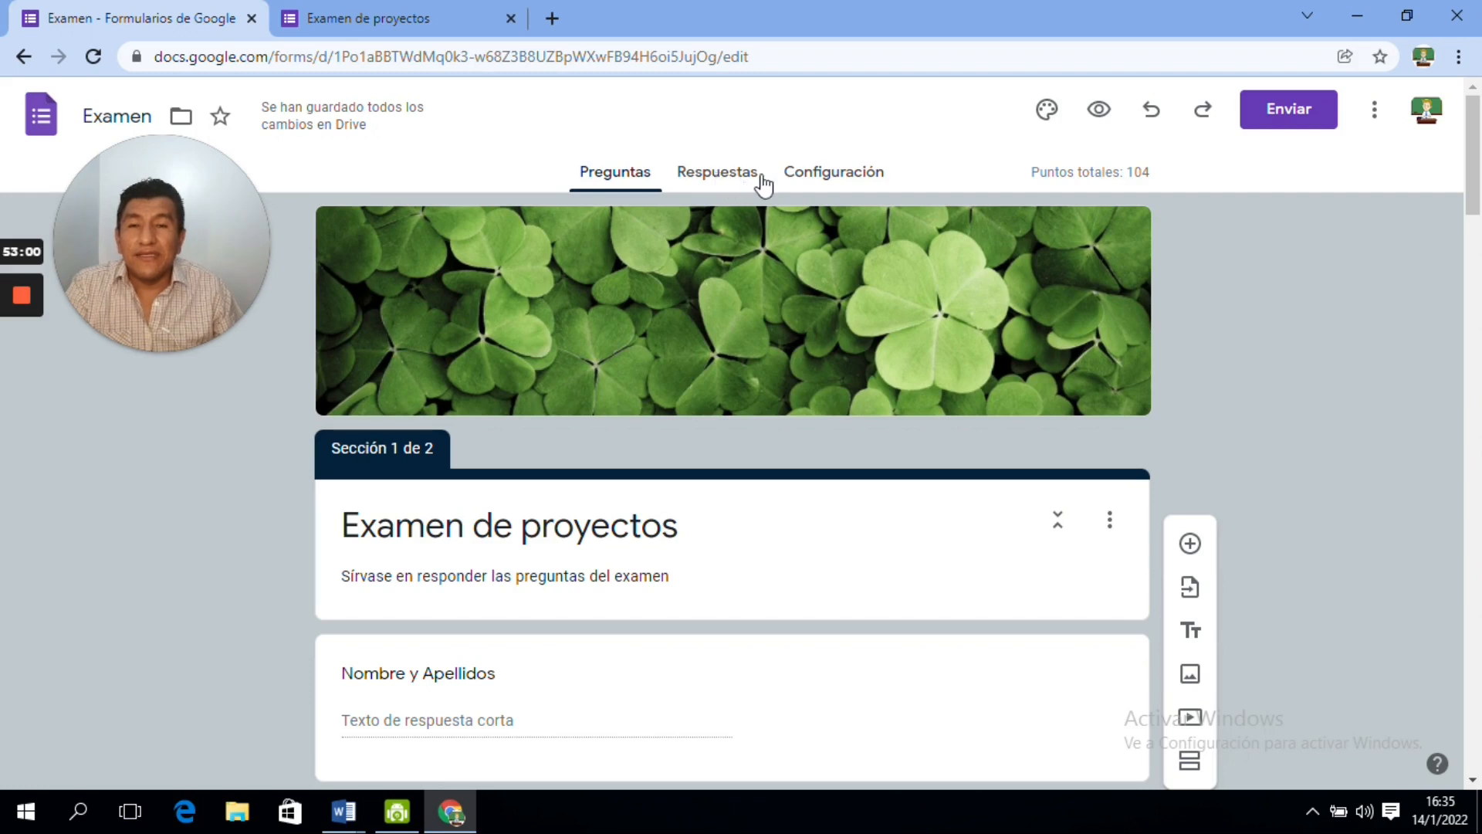
{"action": "left_click", "coordinate": [840, 180]}
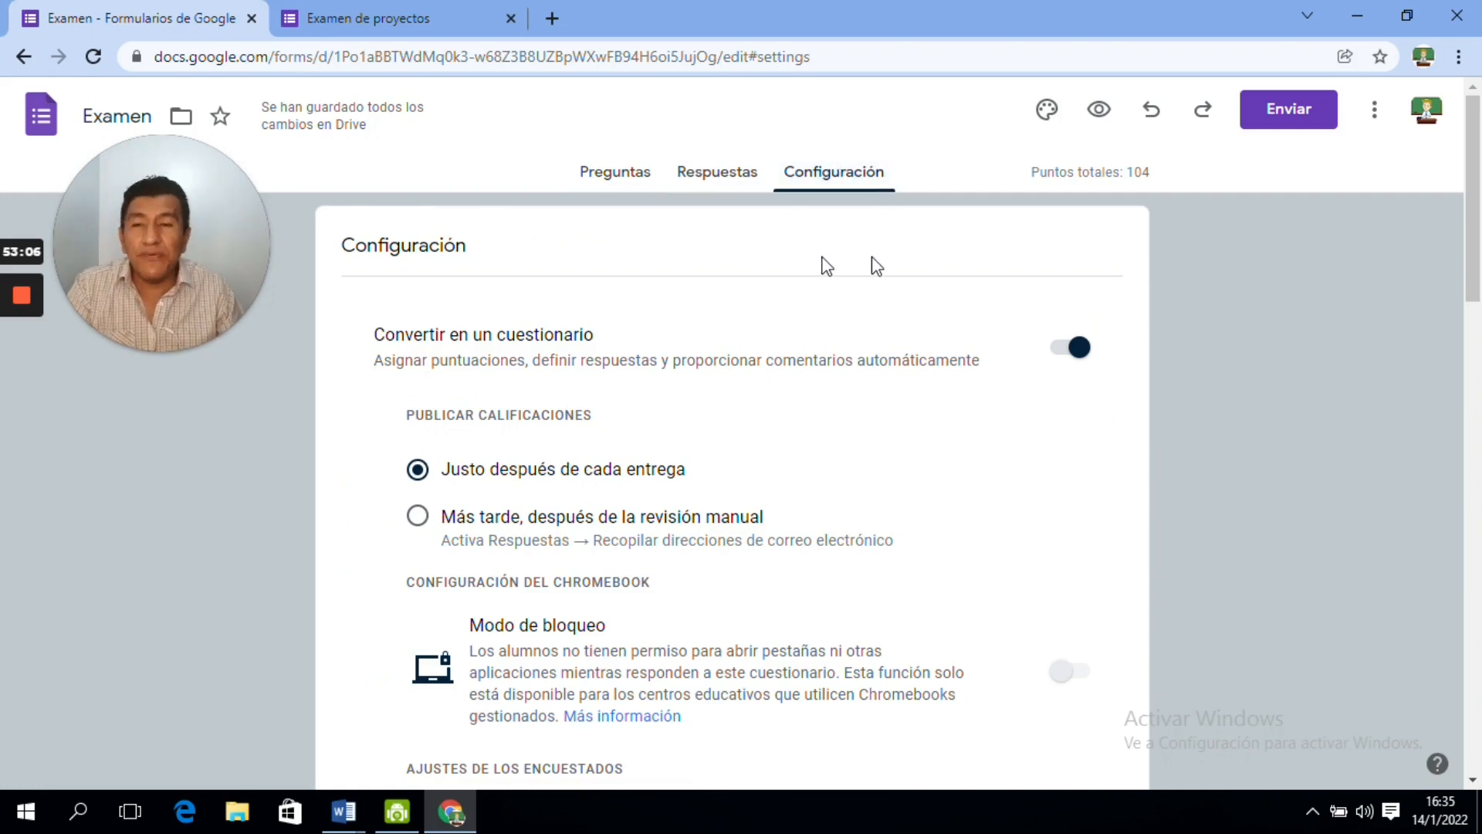
- Set the quiz grades to be published "Más tarde, después de la revisión manual"
{"action": "mouse_move", "coordinate": [1476, 198]}
{"action": "left_mouse_down"}
{"action": "mouse_move", "coordinate": [1476, 234]}
{"action": "mouse_move", "coordinate": [1481, 196]}
{"action": "left_mouse_up"}
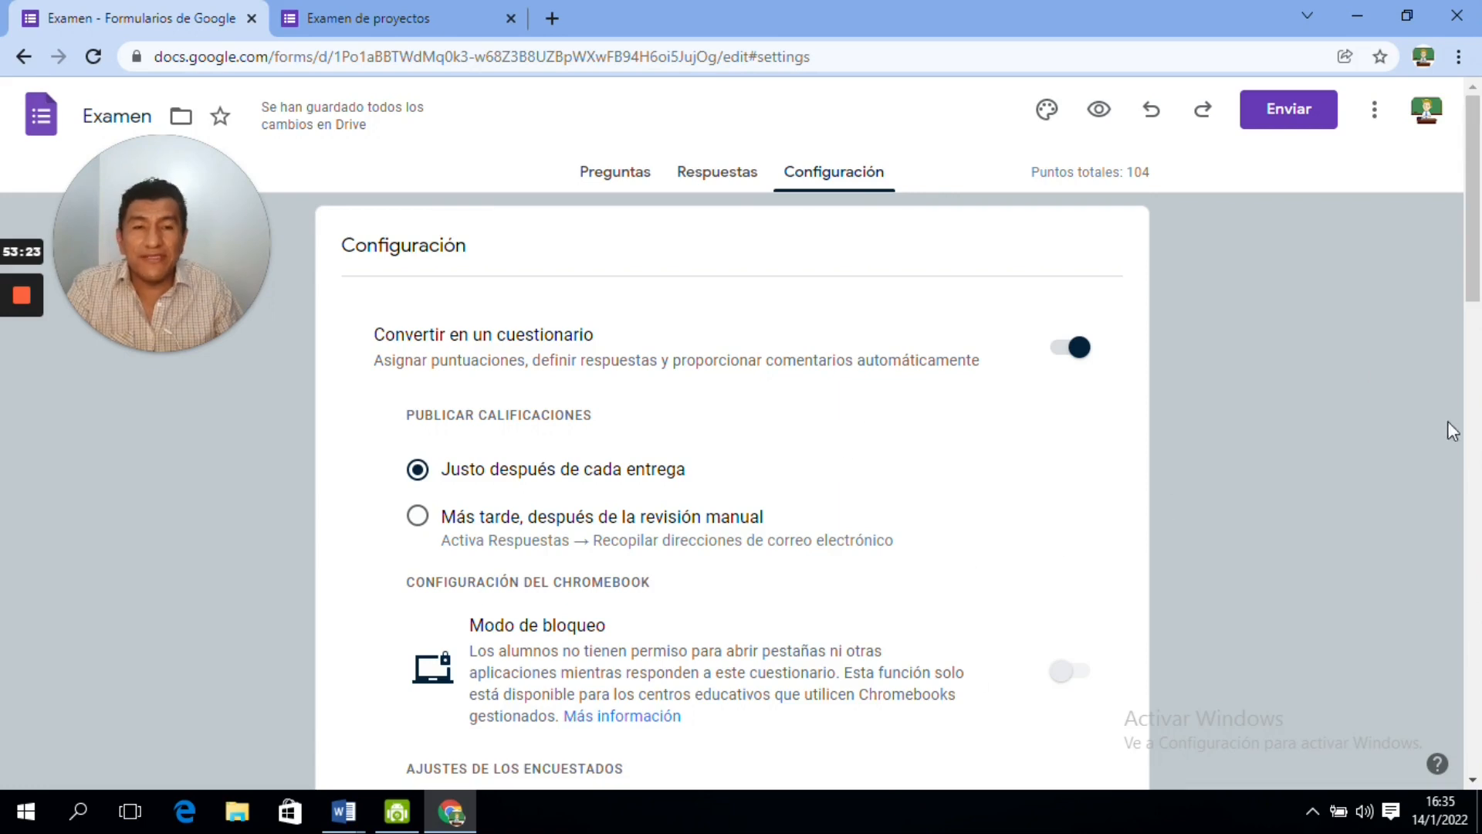
{"action": "left_click_drag", "start_coordinate": [1478, 271], "coordinate": [1476, 298]}
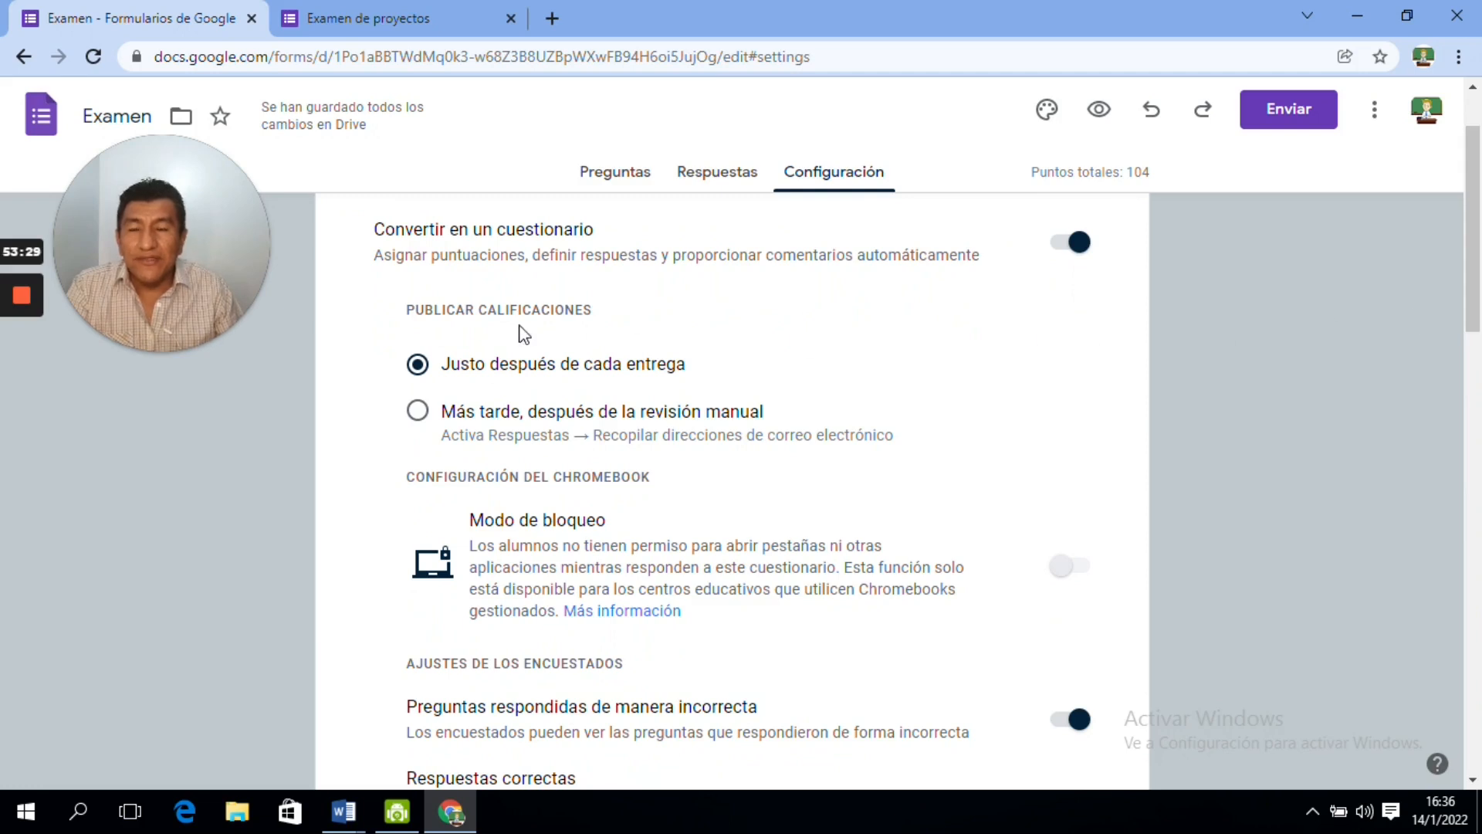
{"action": "triple_click", "coordinate": [1090, 171]}
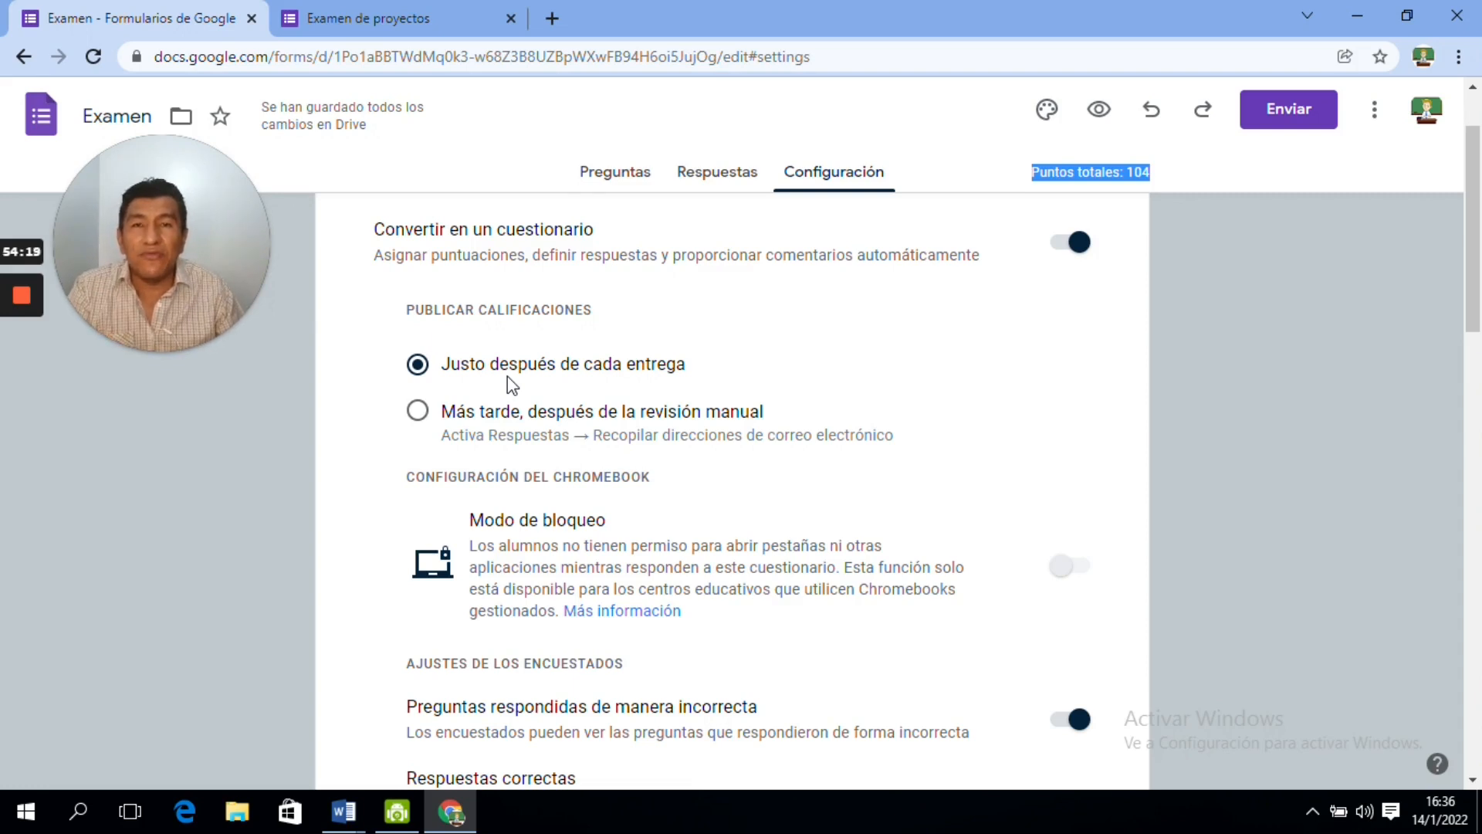
{"action": "left_click", "coordinate": [447, 417]}
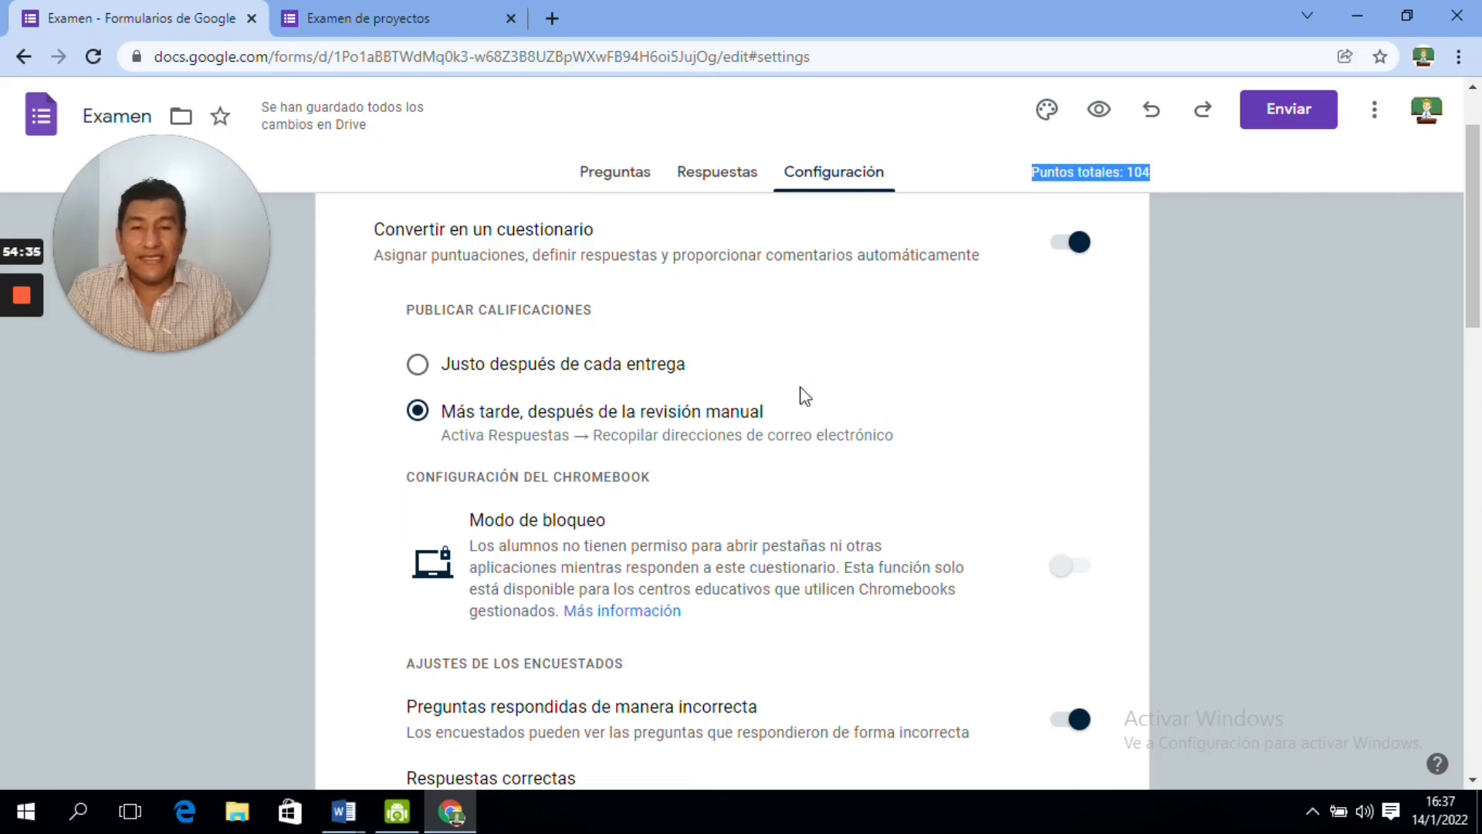
{"action": "left_click_drag", "start_coordinate": [1467, 263], "coordinate": [1480, 334]}
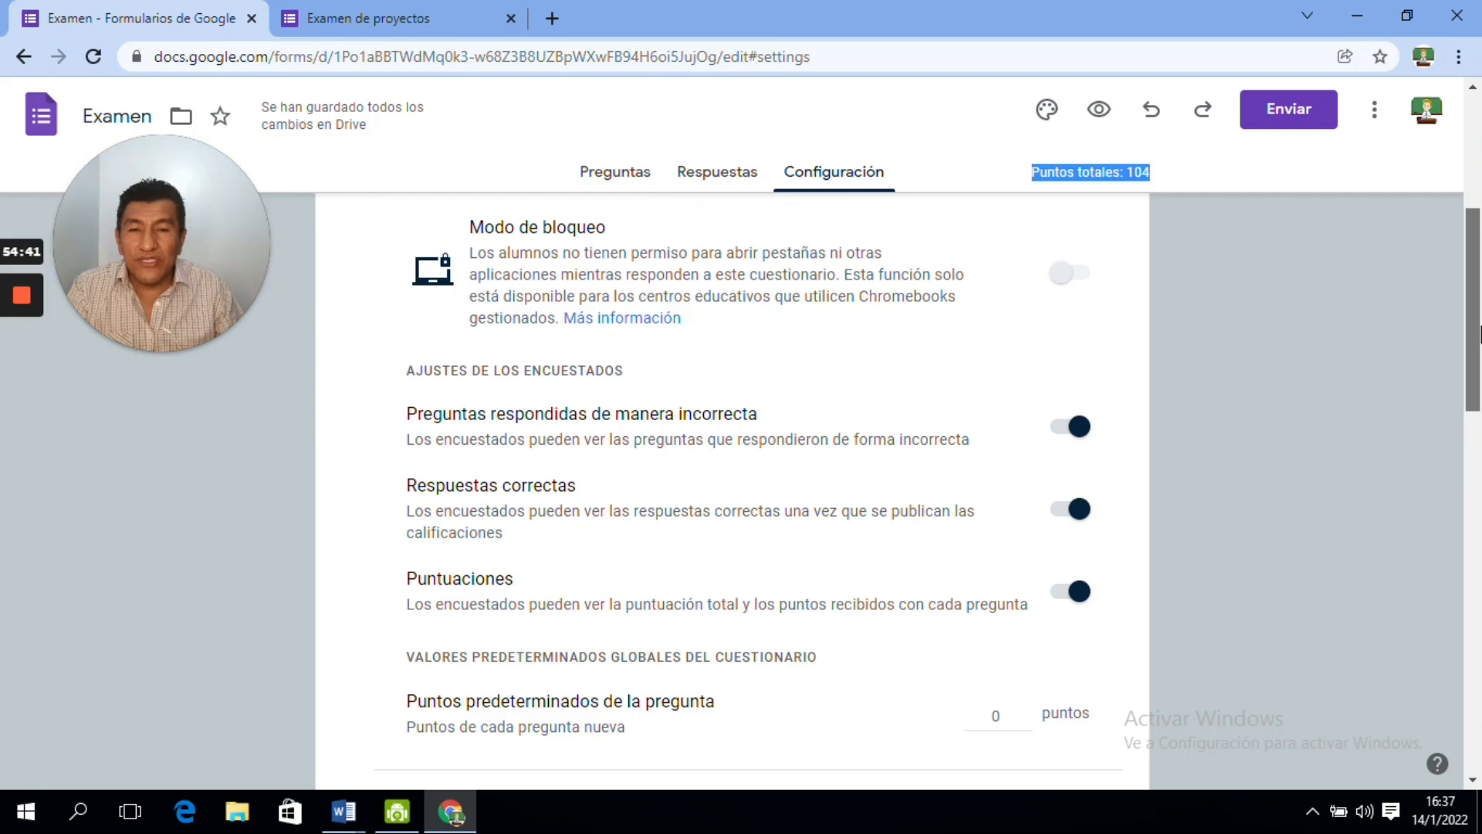
- Turn Preguntas respondidas de manera incorrecta off and back on in the respondent settings
{"action": "left_click_drag", "start_coordinate": [1480, 333], "coordinate": [1480, 382]}
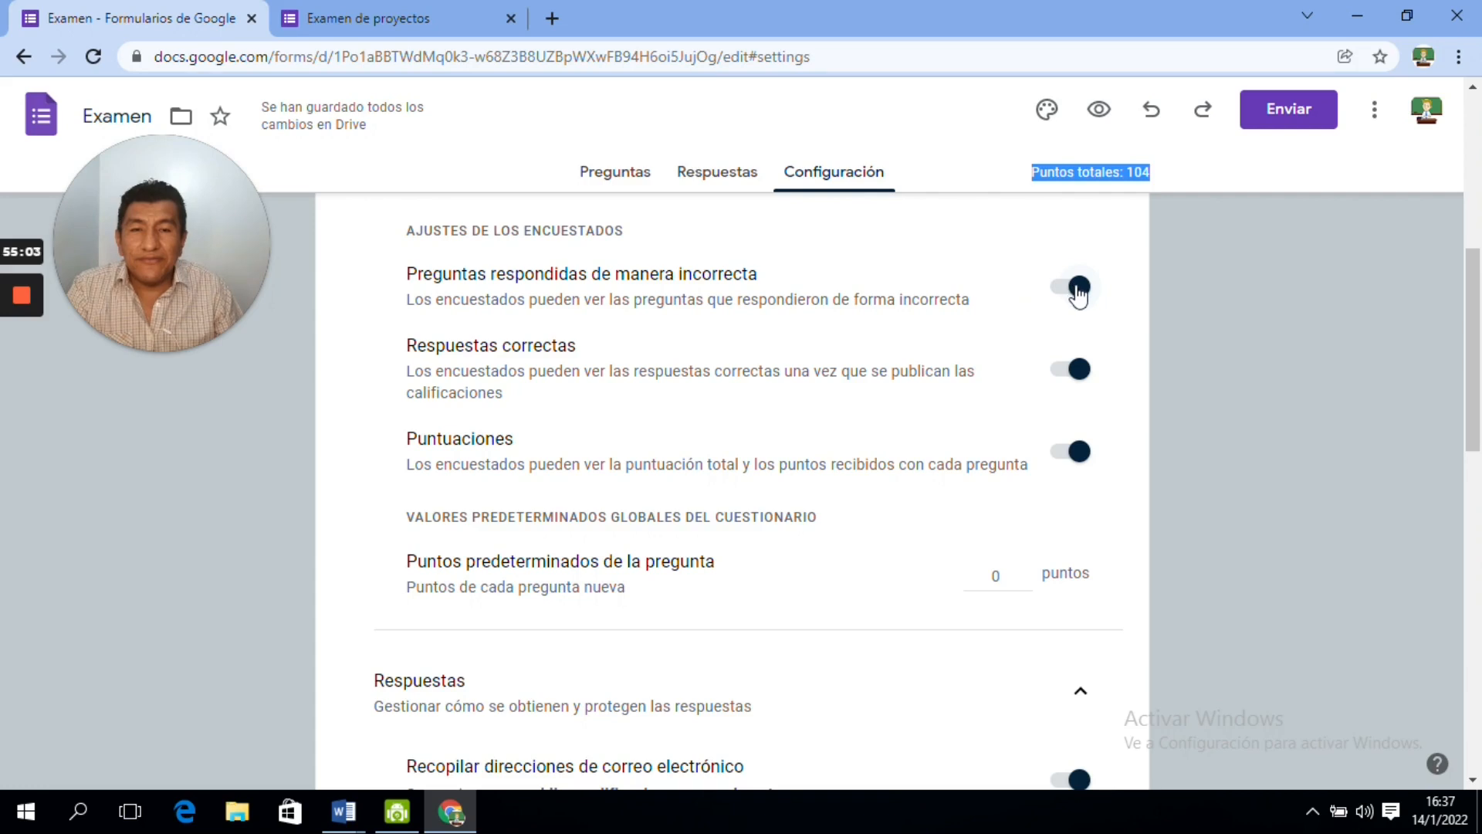
{"action": "left_click", "coordinate": [1052, 290]}
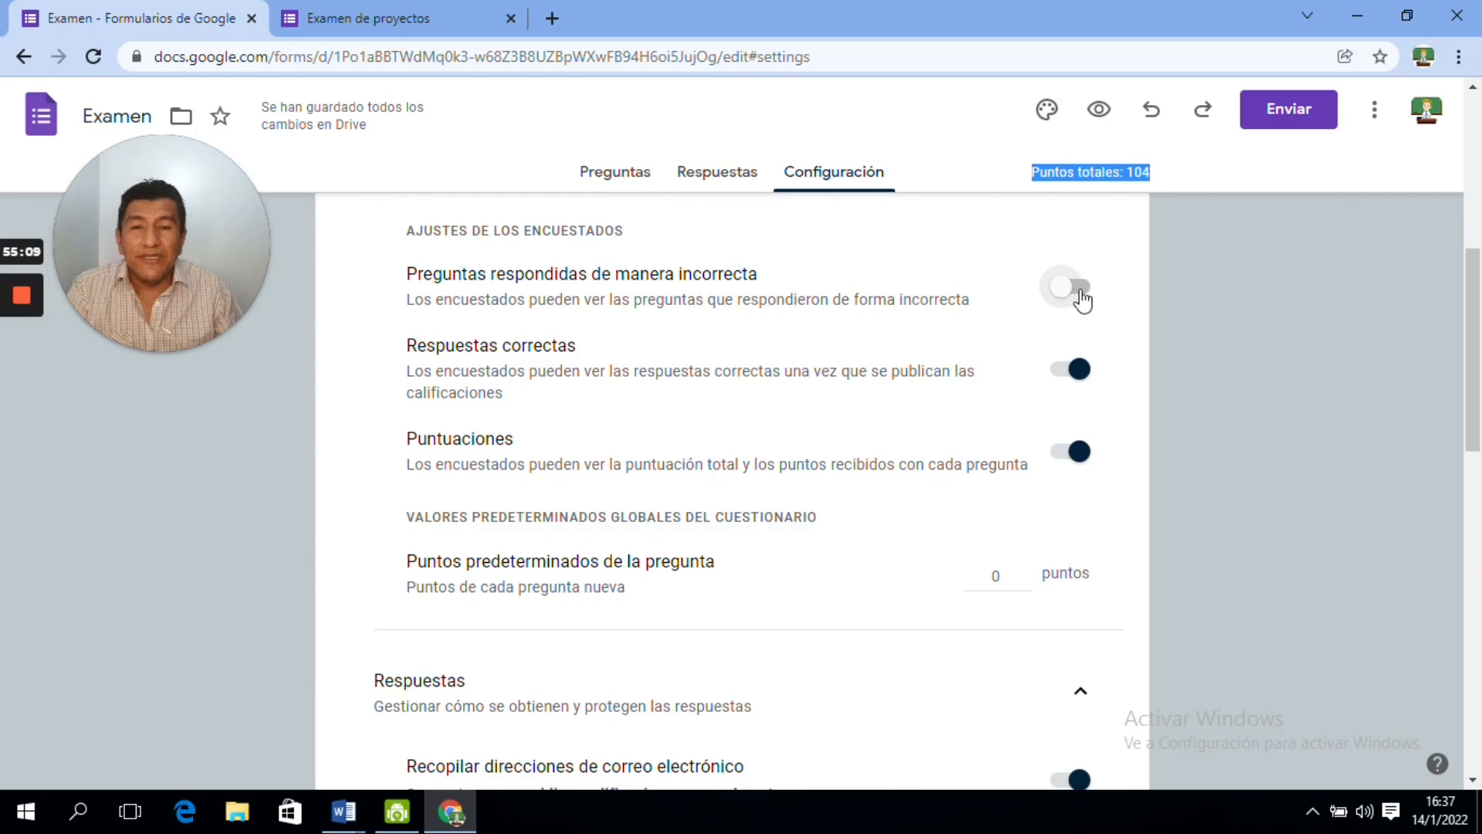
{"action": "left_click", "coordinate": [1081, 296]}
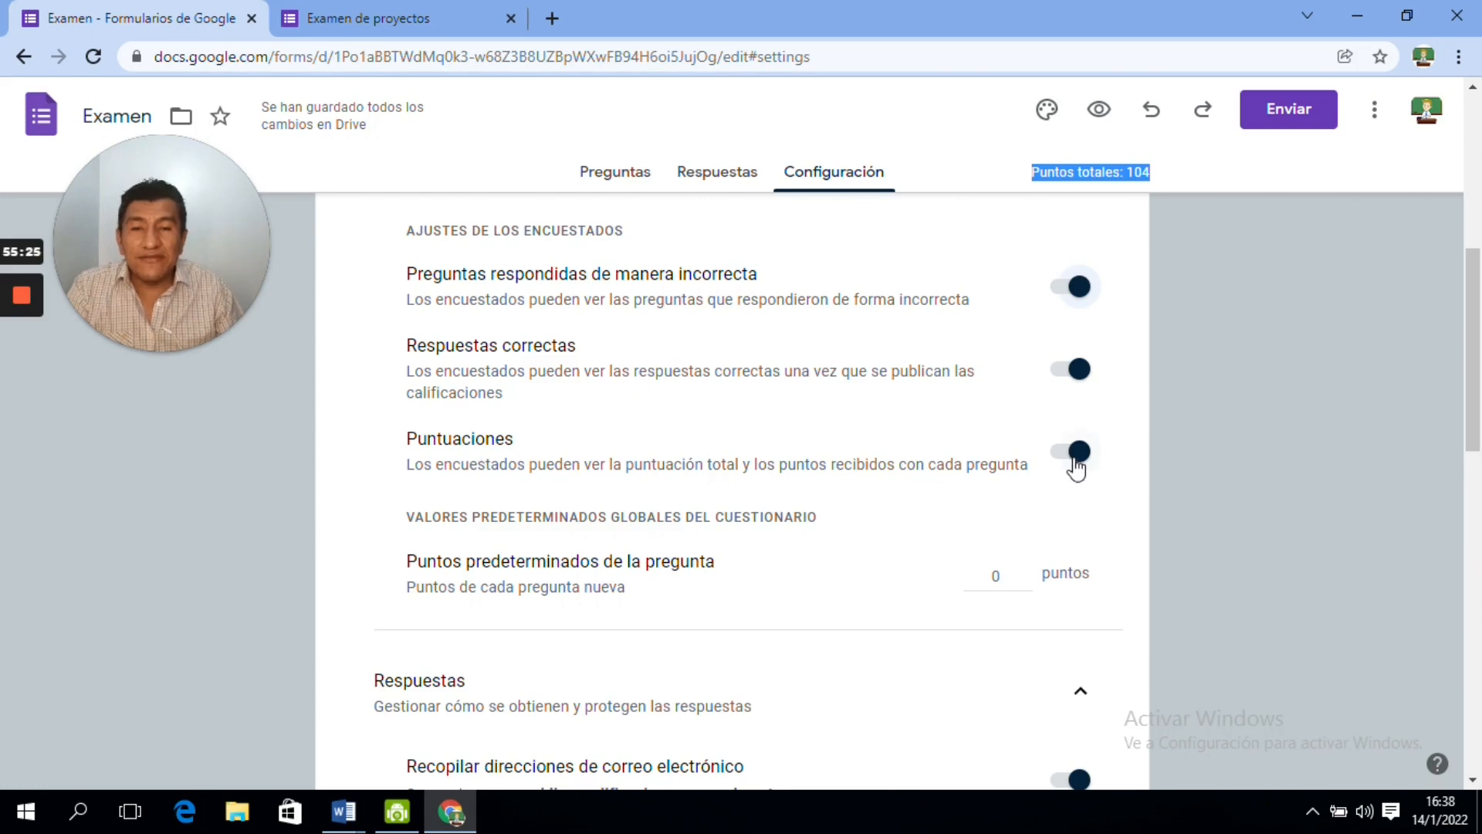
- Turn Recopilar direcciones de correo electrónico off and back on in the Respuestas settings
{"action": "left_click_drag", "start_coordinate": [1480, 366], "coordinate": [1480, 436]}
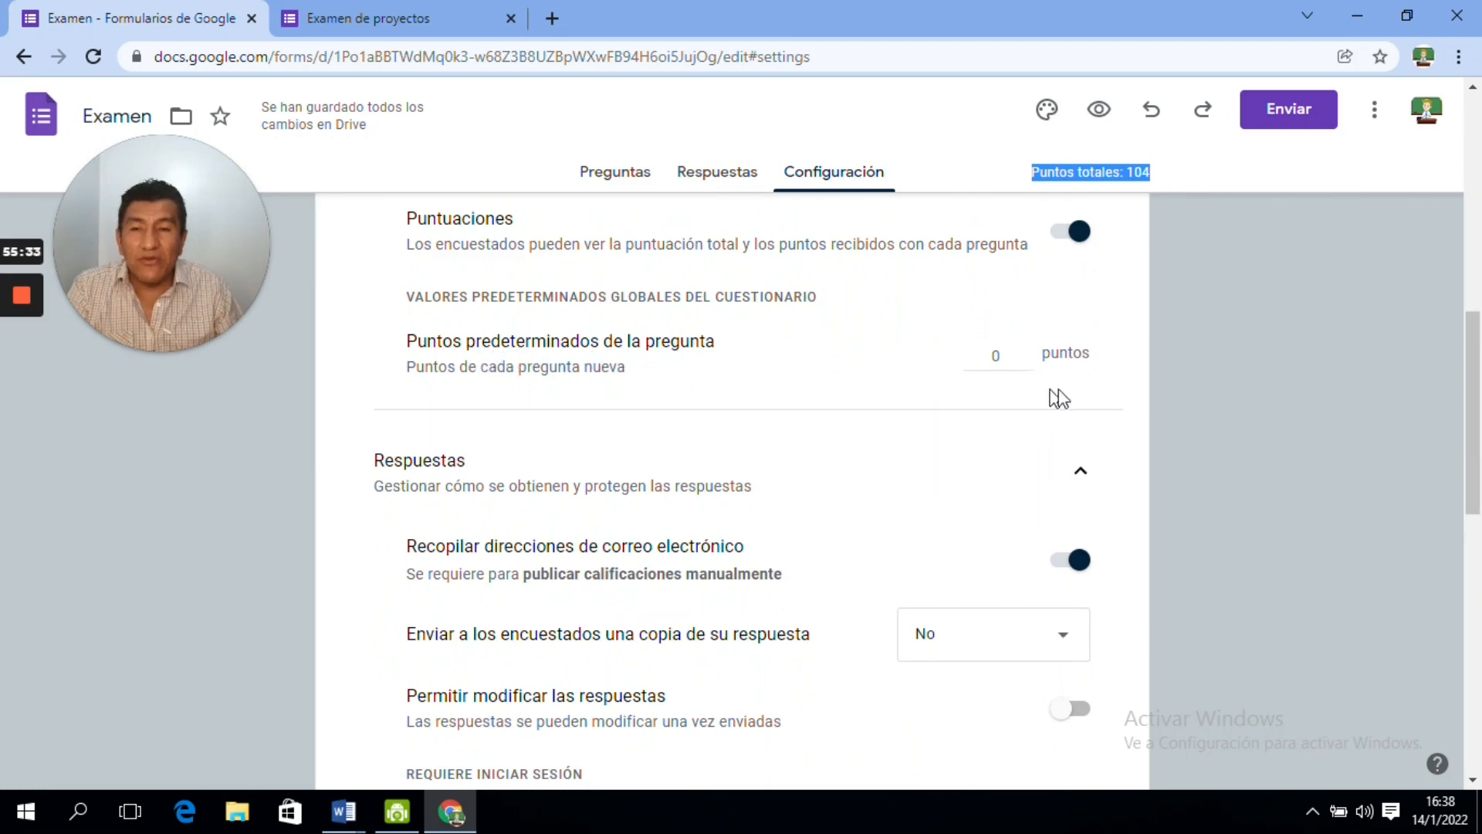
{"action": "left_click_drag", "start_coordinate": [1478, 398], "coordinate": [1478, 454]}
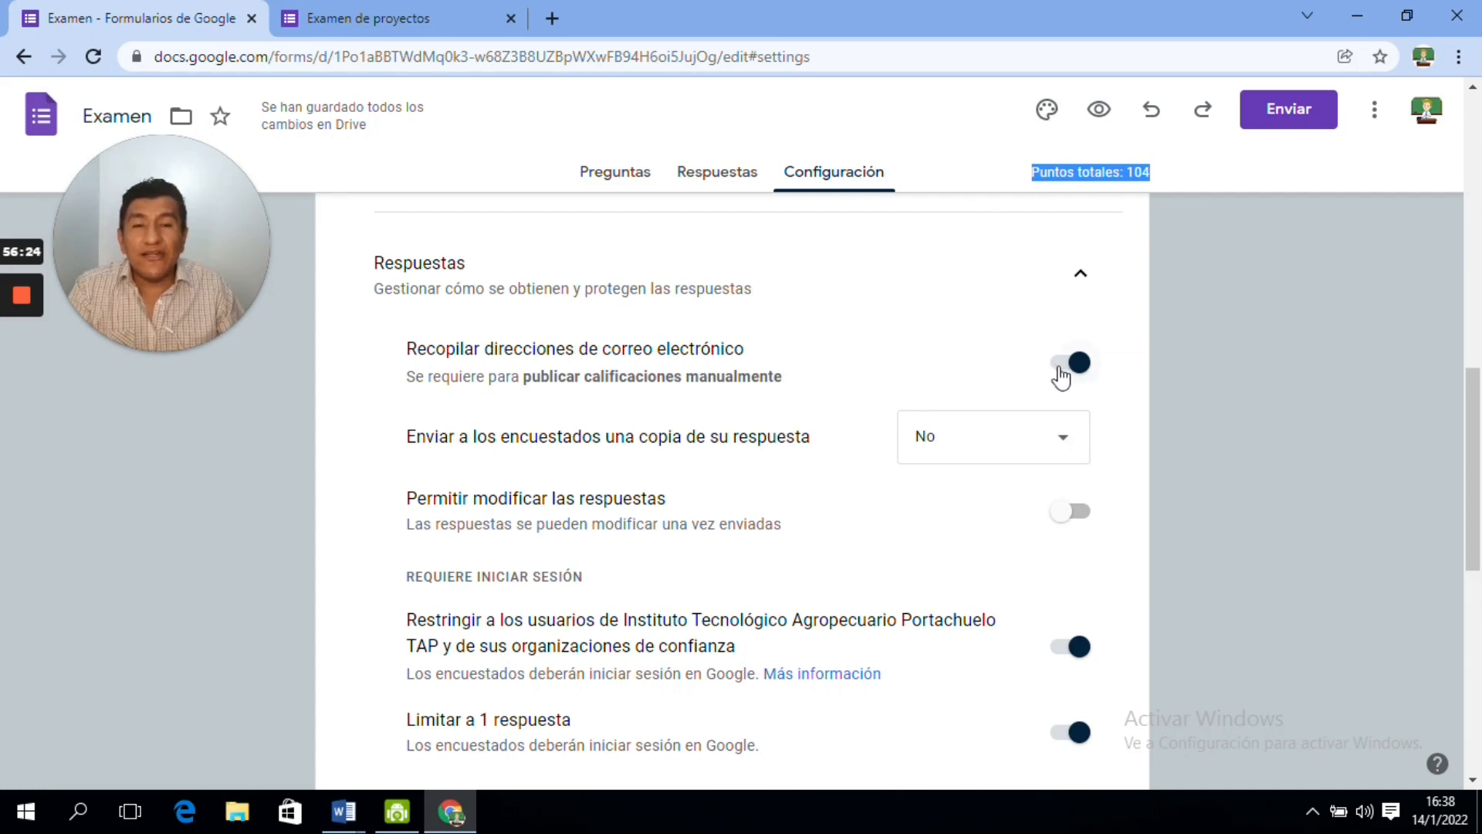
{"action": "left_click", "coordinate": [1064, 372]}
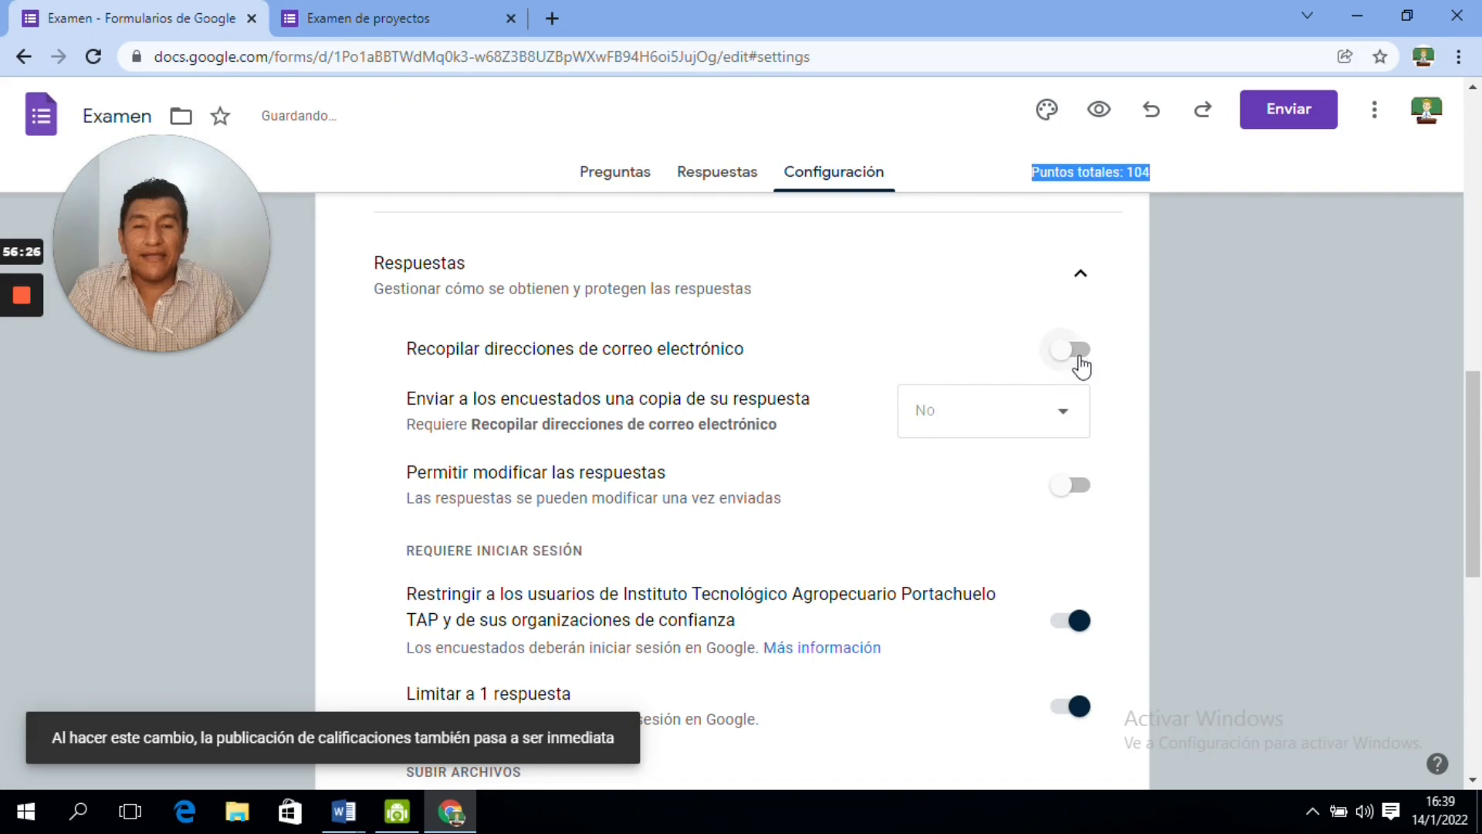
{"action": "left_click", "coordinate": [1083, 356]}
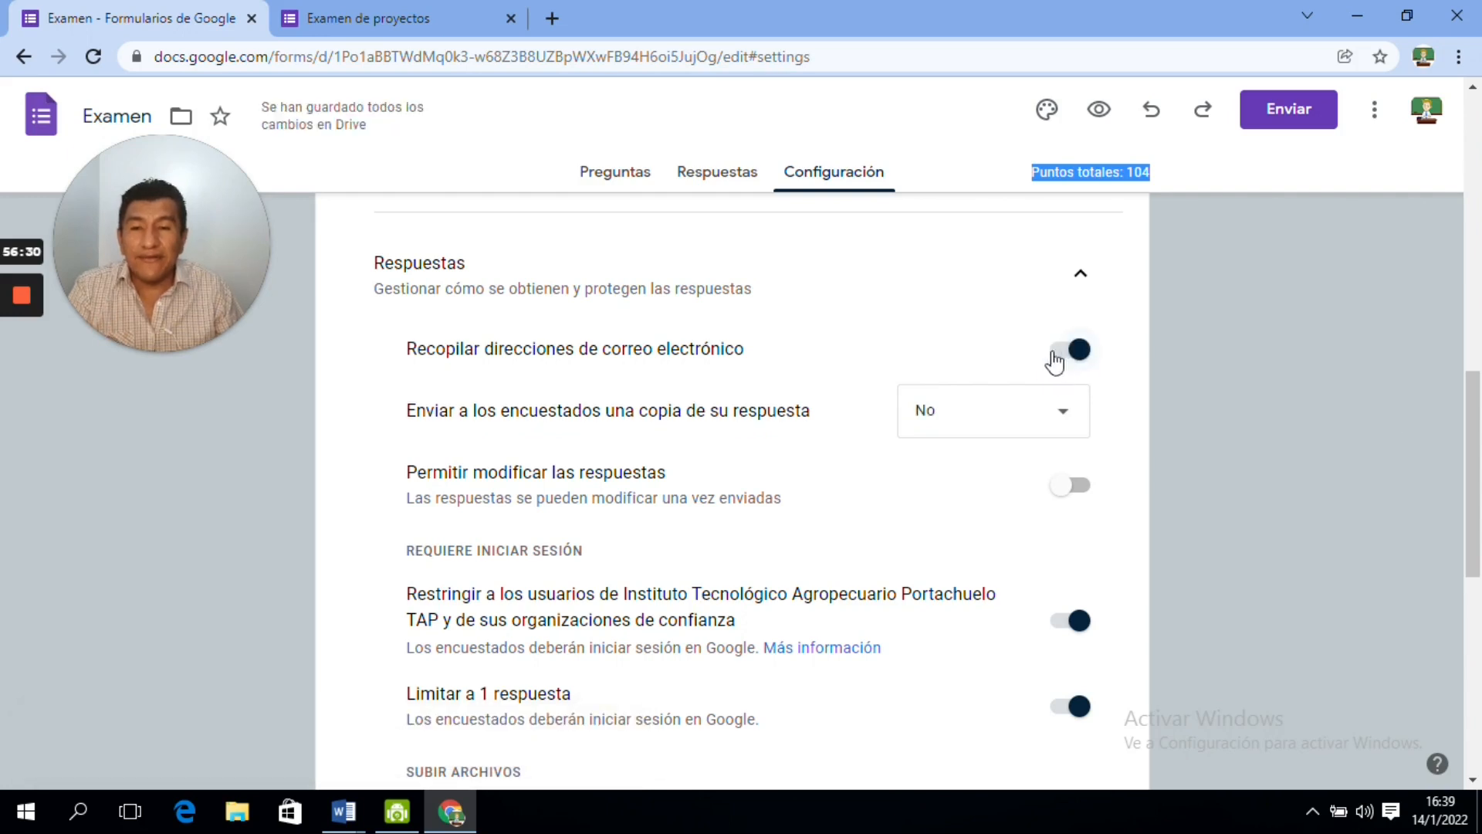
- Turn off the restriction to Instituto Tecnológico Agropecuario Portachuelo TAP users, and switch Limitar a 1 respuesta off and back on
{"action": "left_click_drag", "start_coordinate": [1475, 407], "coordinate": [1480, 471]}
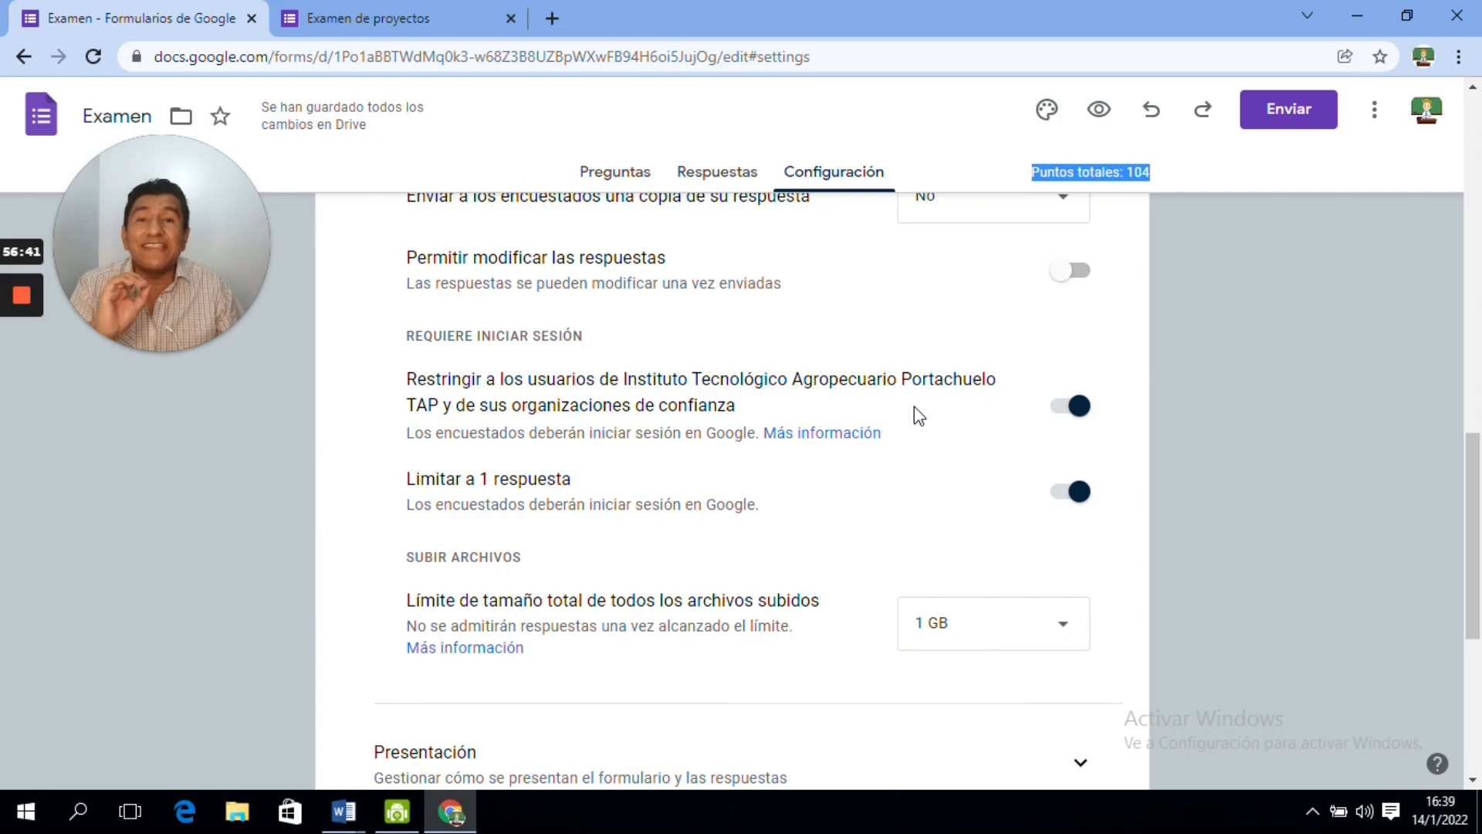
{"action": "left_click", "coordinate": [1054, 416]}
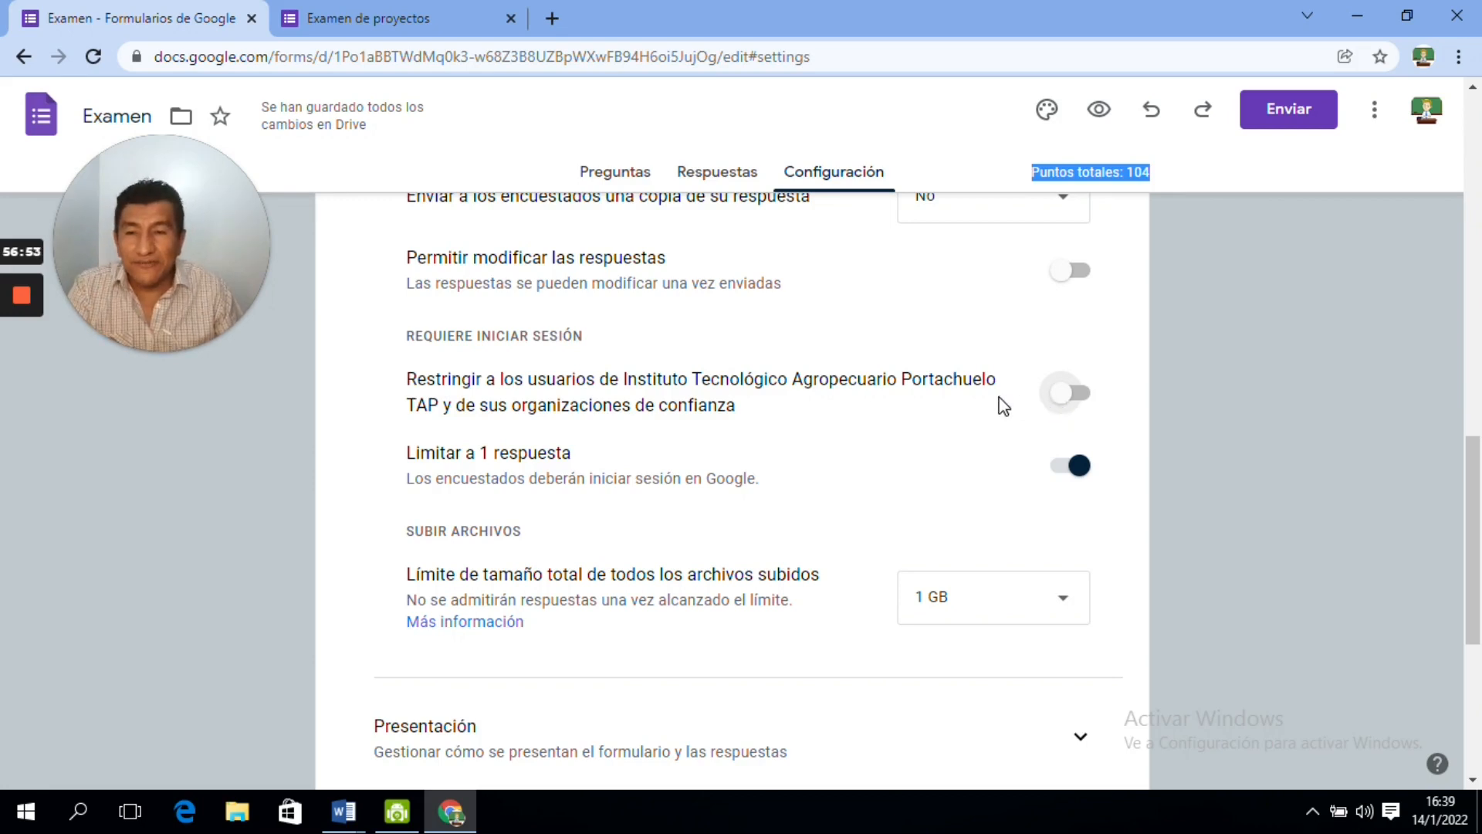
{"action": "scroll", "coordinate": [1451, 502], "scroll_direction": "down", "scroll_amount": 2}
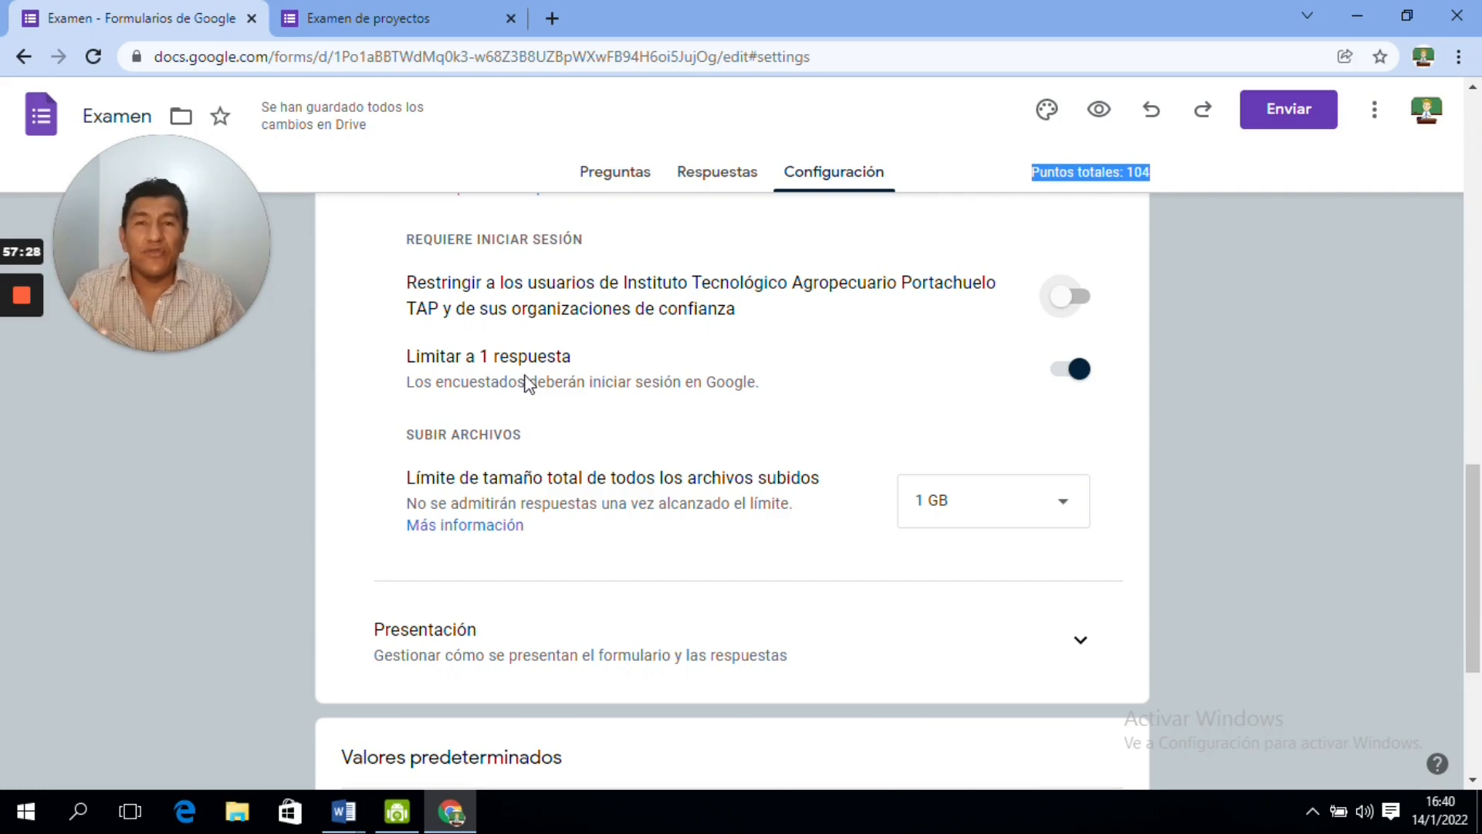
{"action": "left_click", "coordinate": [1059, 375]}
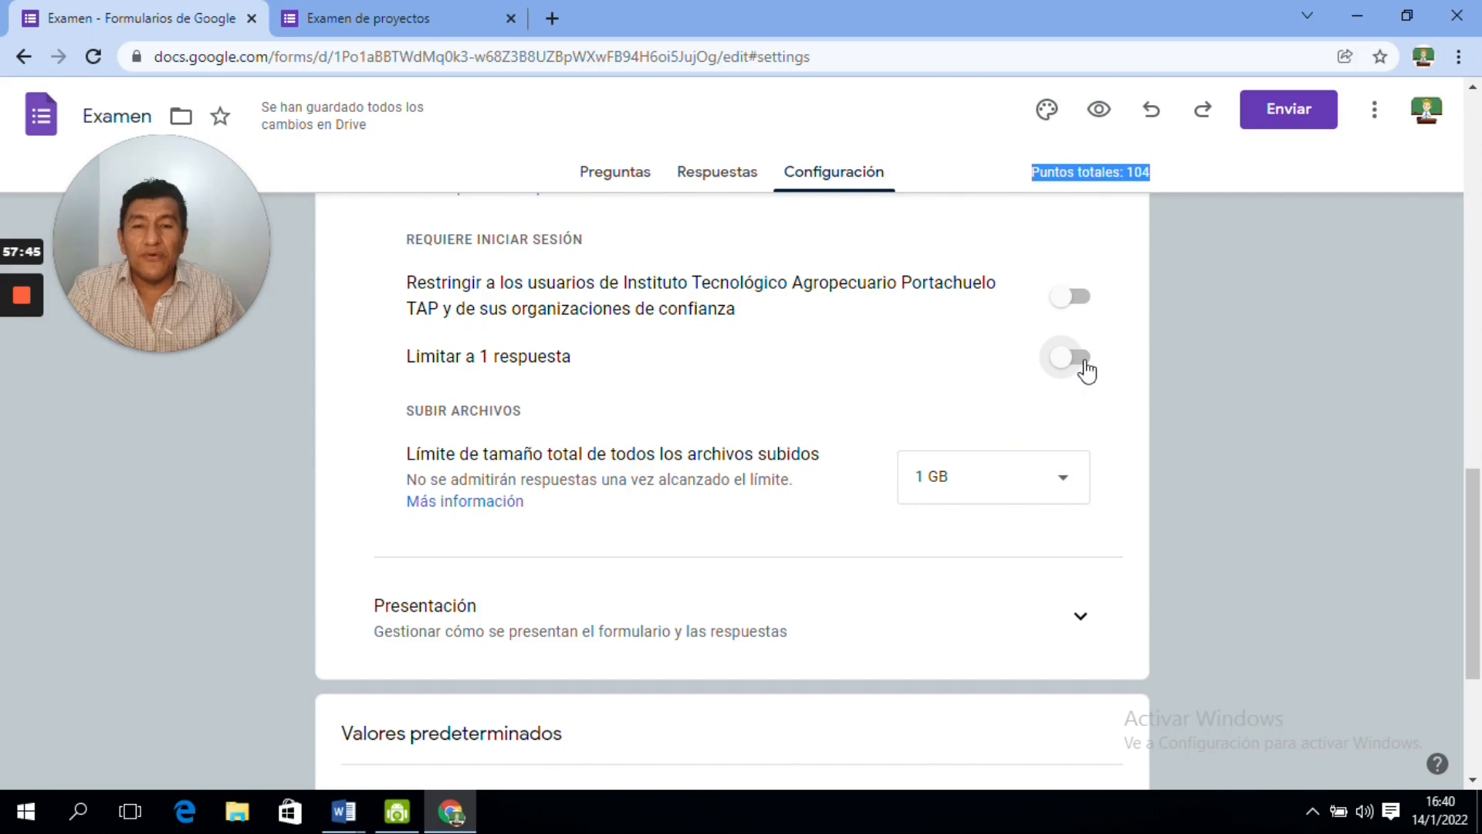
{"action": "left_click", "coordinate": [1084, 360]}
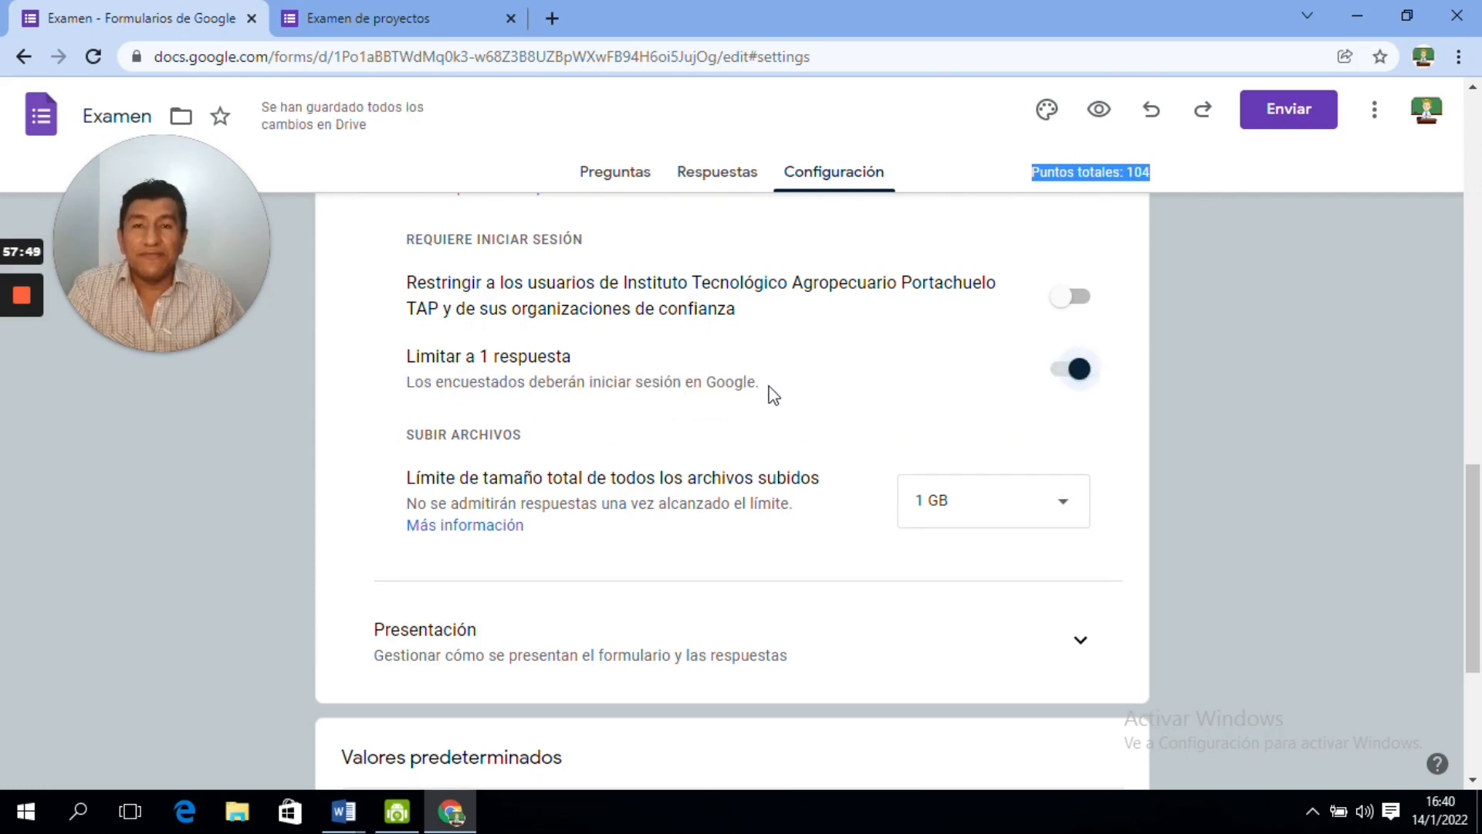
- Expand the Presentación settings and turn on Mostrar barra de progreso
{"action": "scroll", "coordinate": [617, 386], "scroll_direction": "down", "scroll_amount": 1}
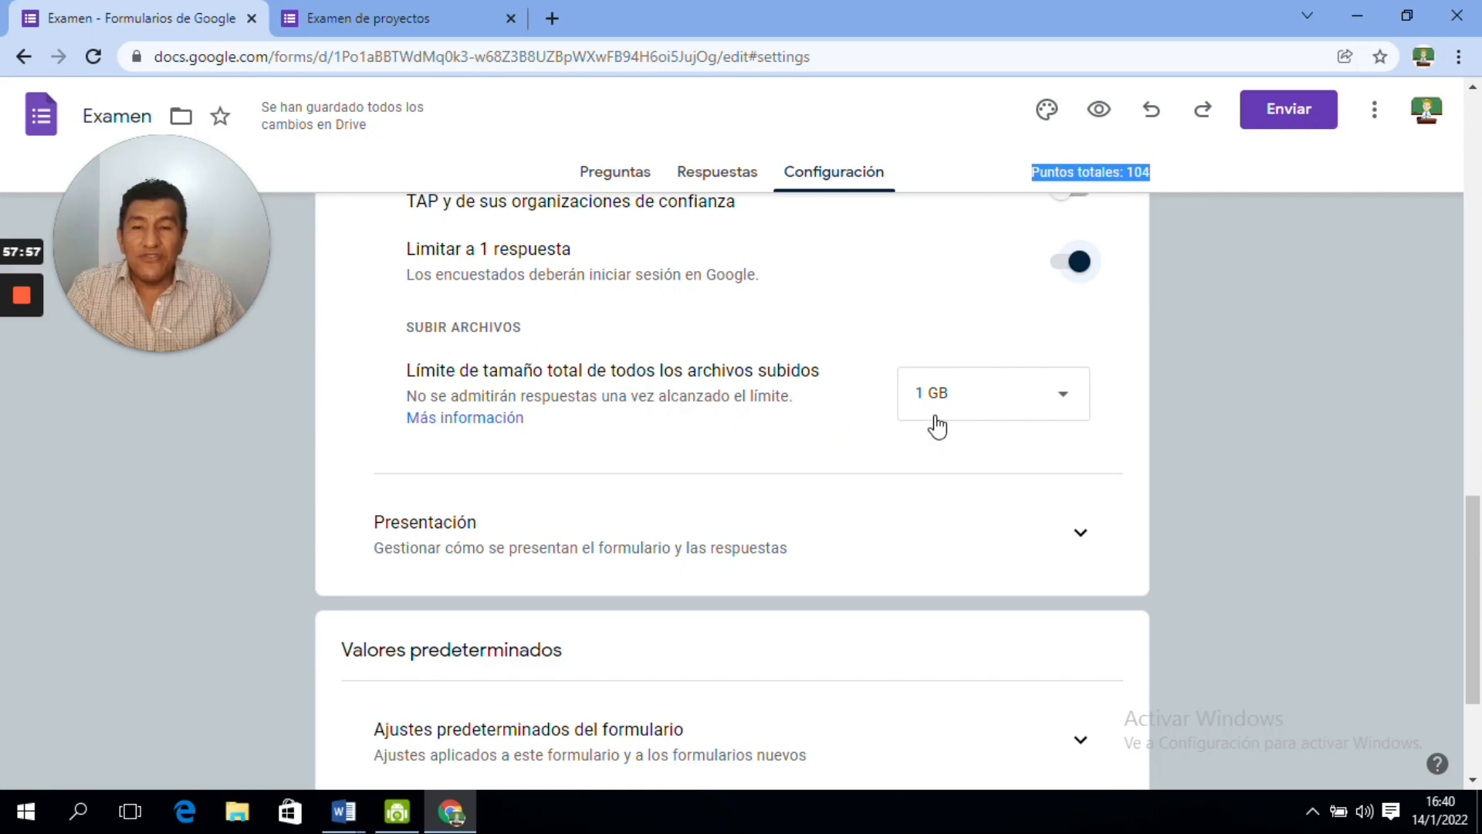
{"action": "left_click_drag", "start_coordinate": [1473, 519], "coordinate": [1478, 591]}
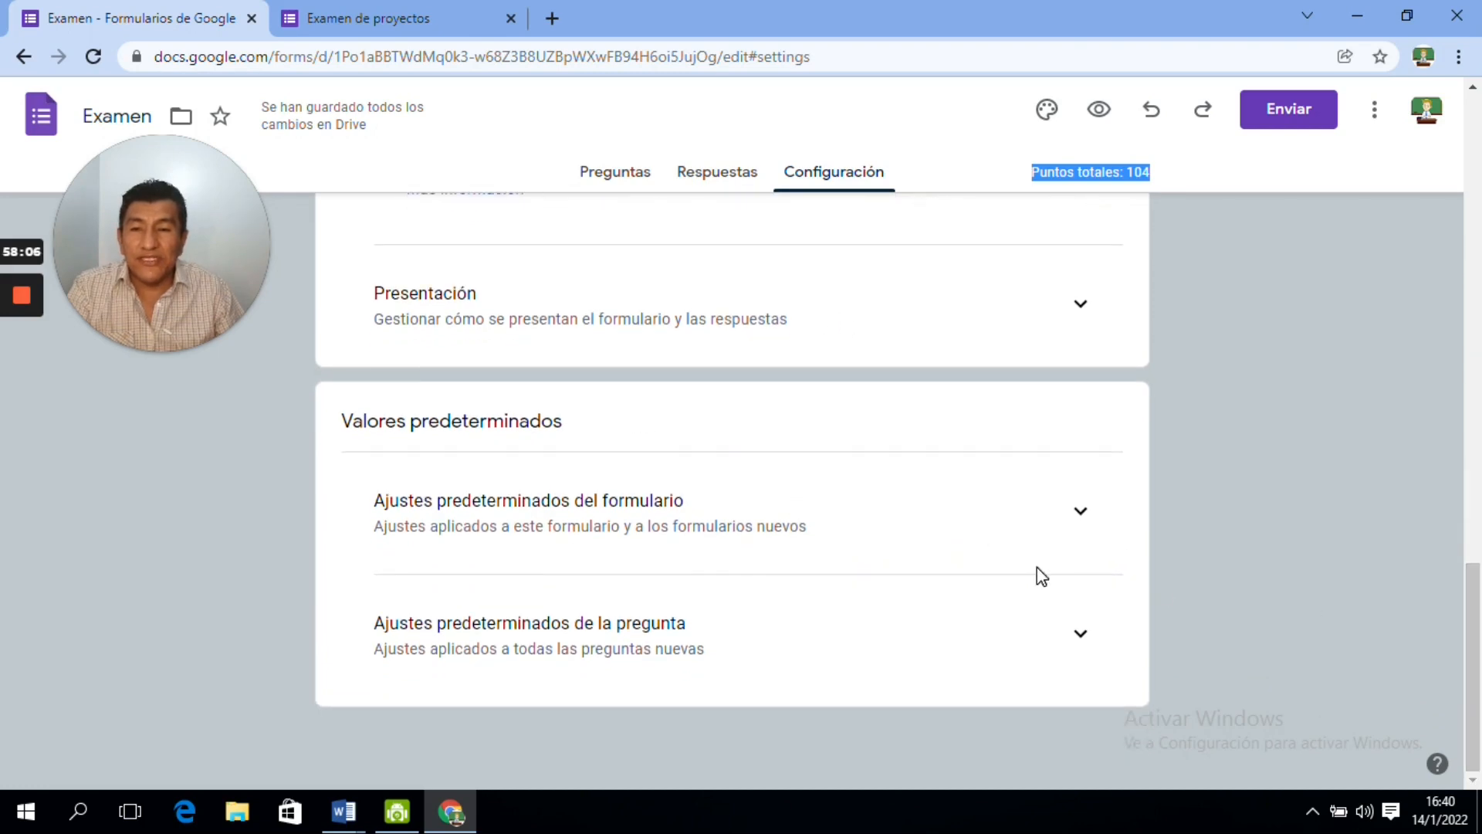
{"action": "scroll", "coordinate": [1475, 610], "scroll_direction": "up", "scroll_amount": 1}
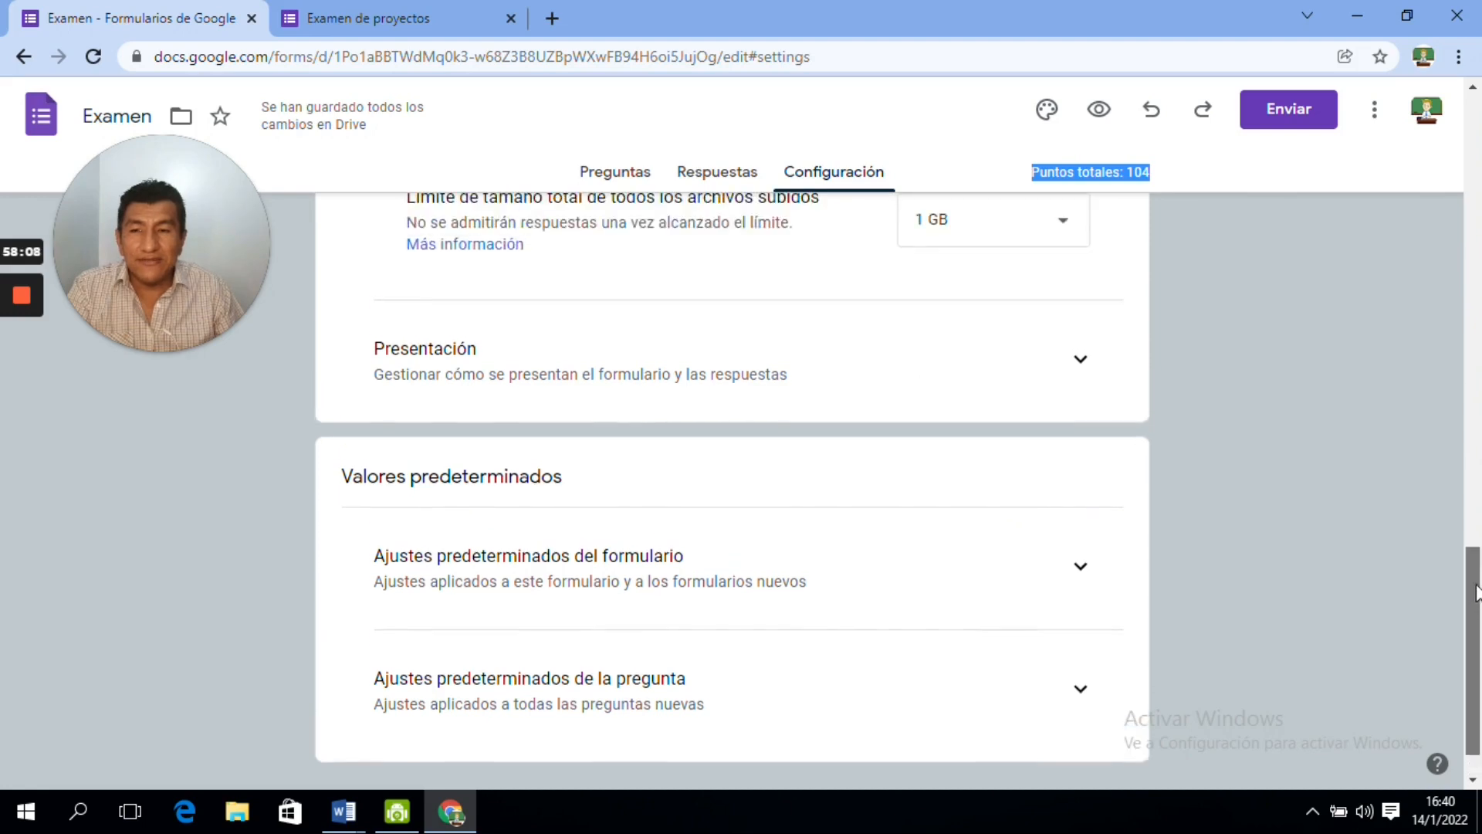
{"action": "left_click", "coordinate": [1081, 400]}
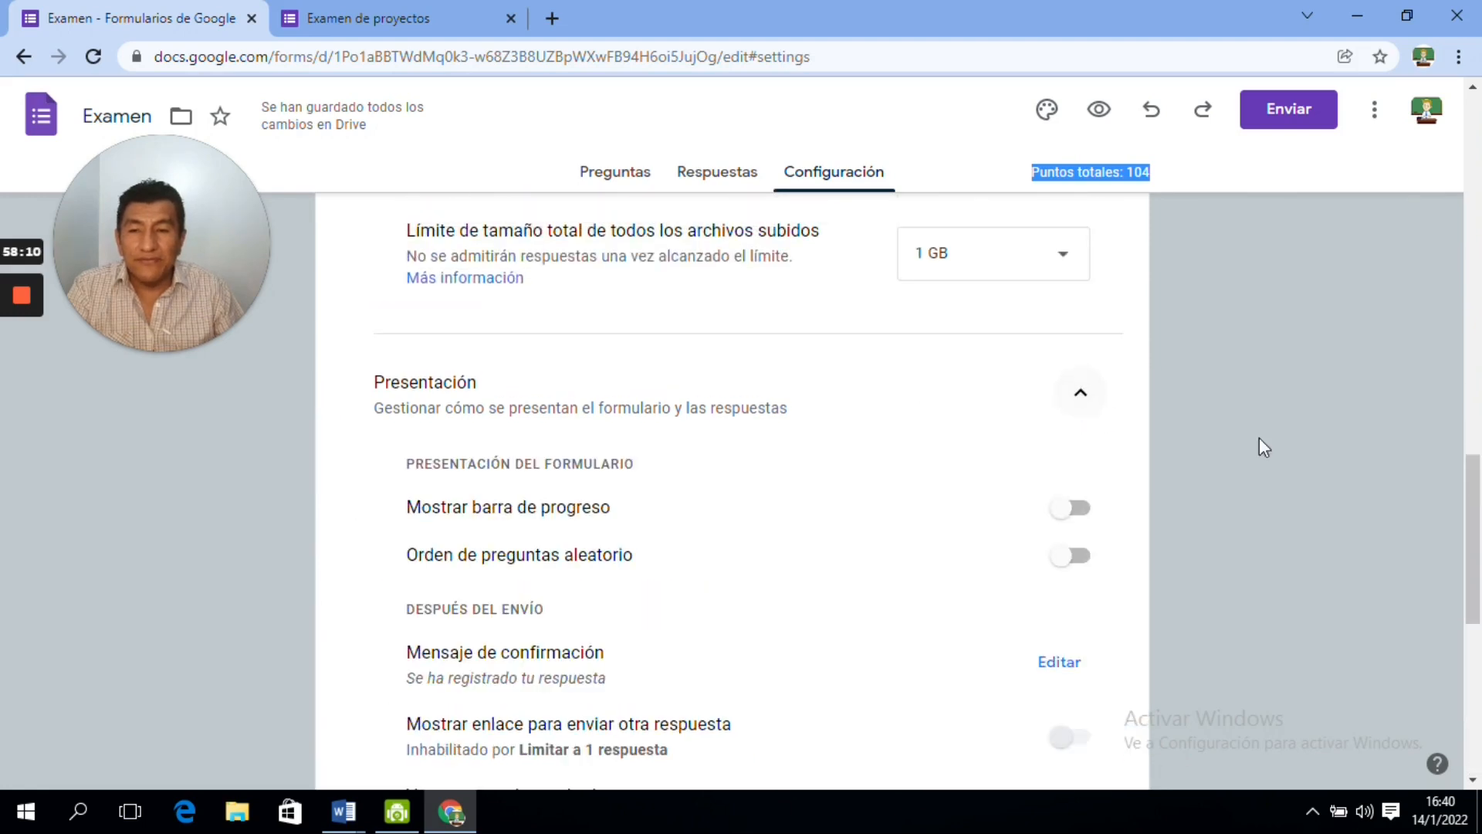
{"action": "scroll", "coordinate": [1478, 479], "scroll_direction": "down", "scroll_amount": 1}
{"action": "scroll", "coordinate": [1478, 483], "scroll_direction": "down", "scroll_amount": 1}
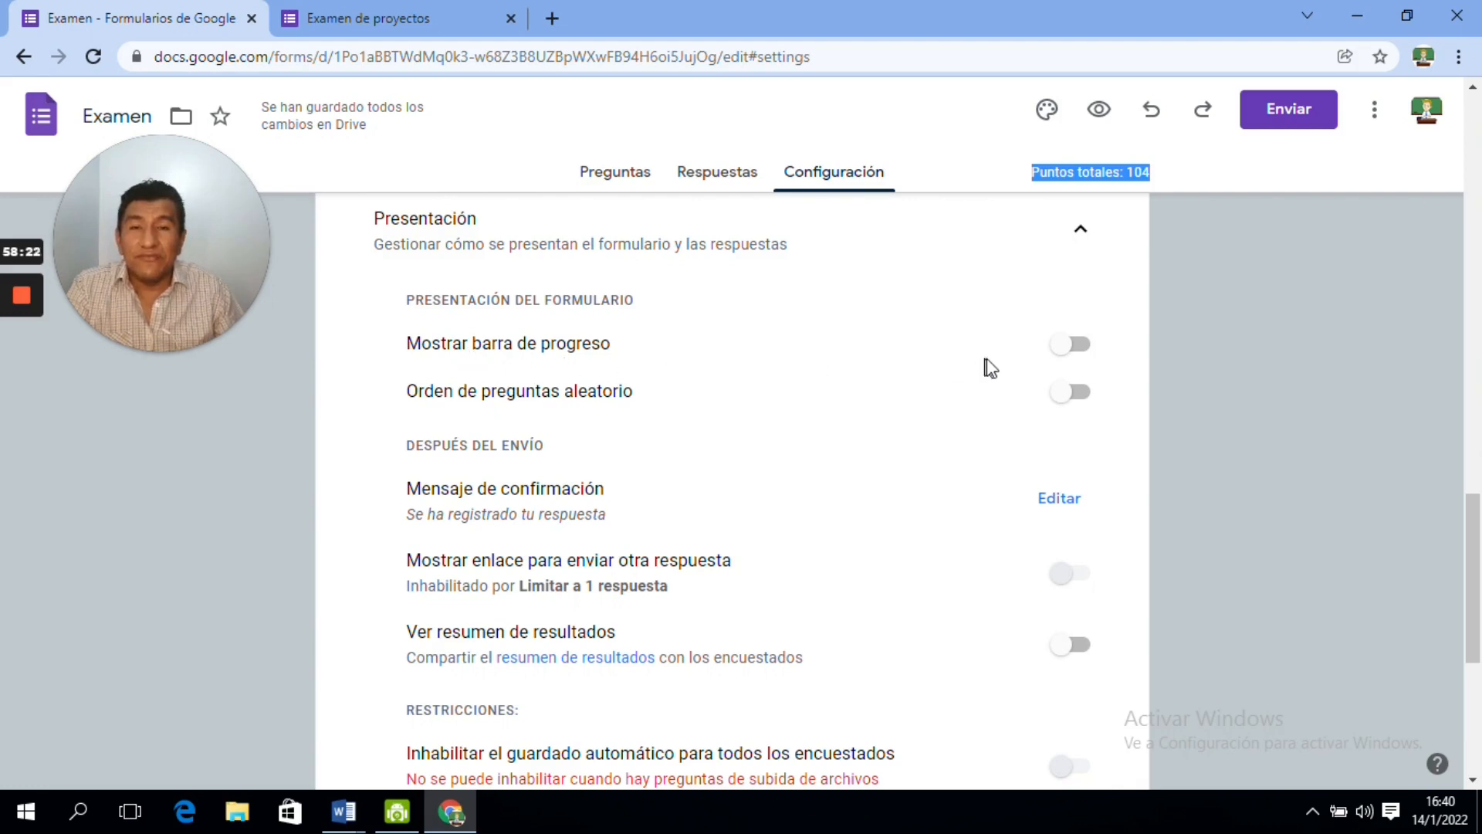
{"action": "left_click", "coordinate": [1086, 353]}
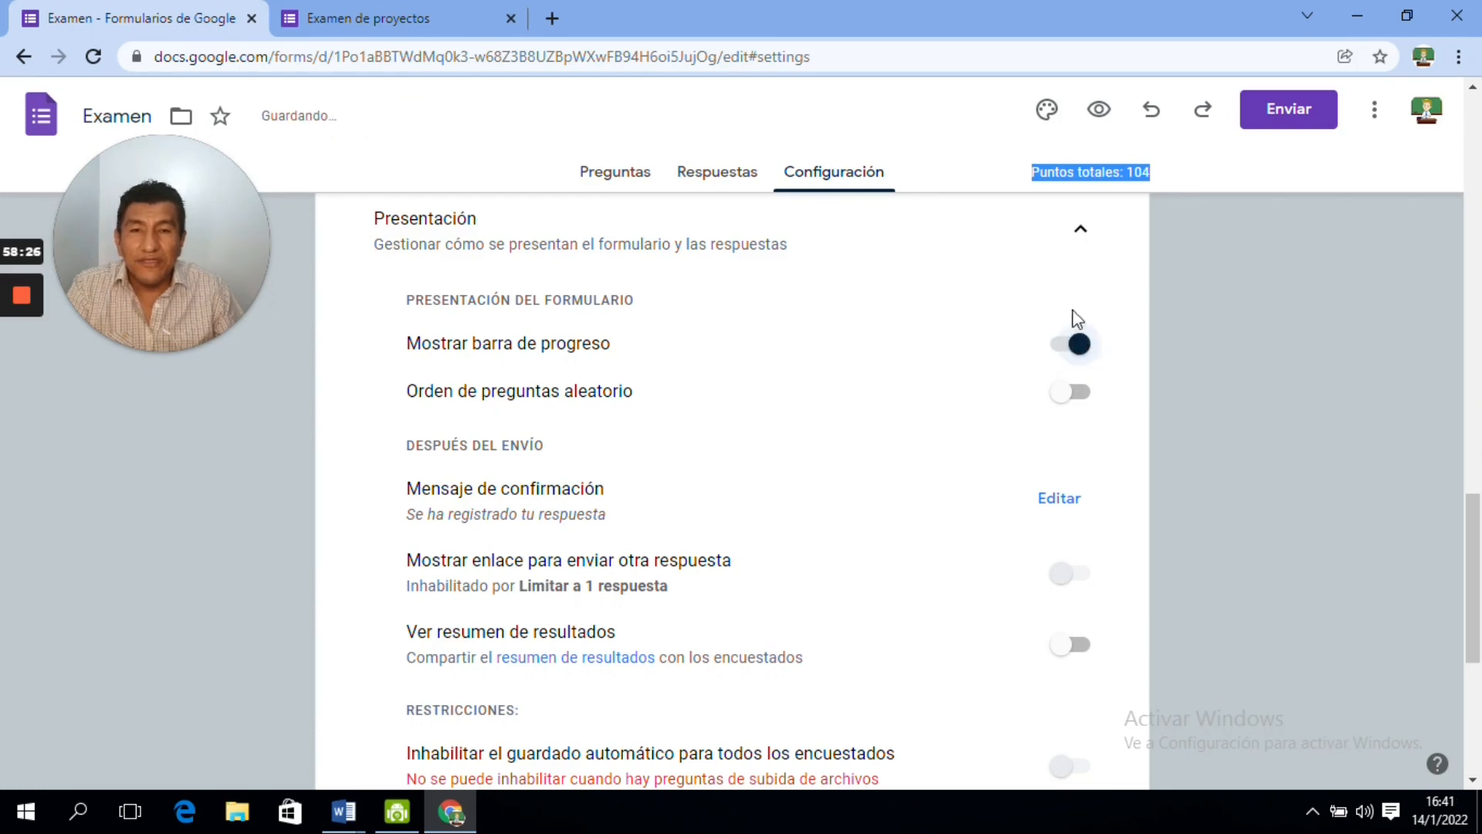
- Preview the form to examine the progress bar on its first page, and try to advance to the next page
{"action": "left_click", "coordinate": [1100, 109]}
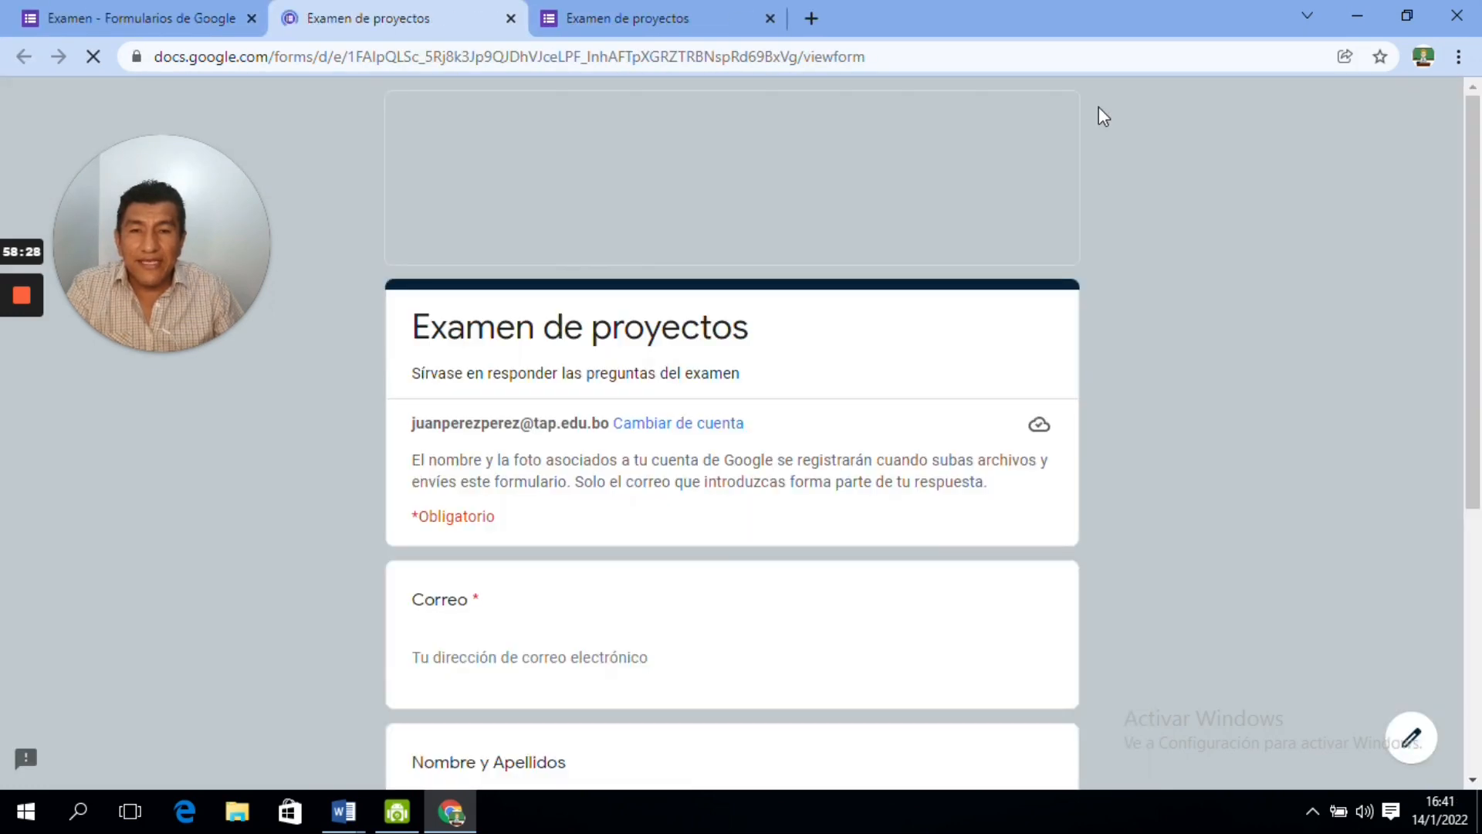
{"action": "scroll", "coordinate": [1479, 260], "scroll_direction": "down", "scroll_amount": 5}
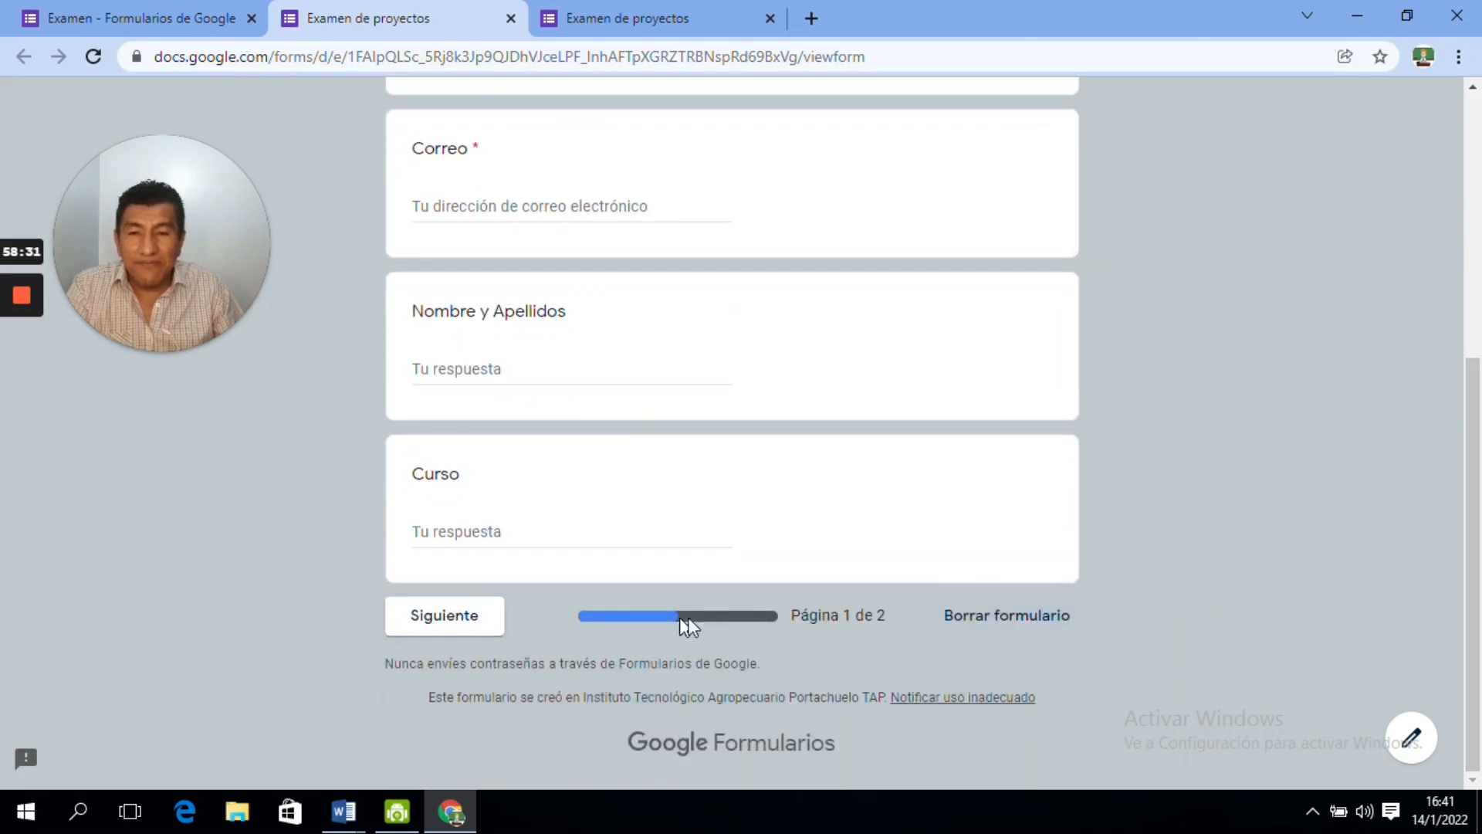
{"action": "scroll", "coordinate": [1477, 459], "scroll_direction": "up", "scroll_amount": 2}
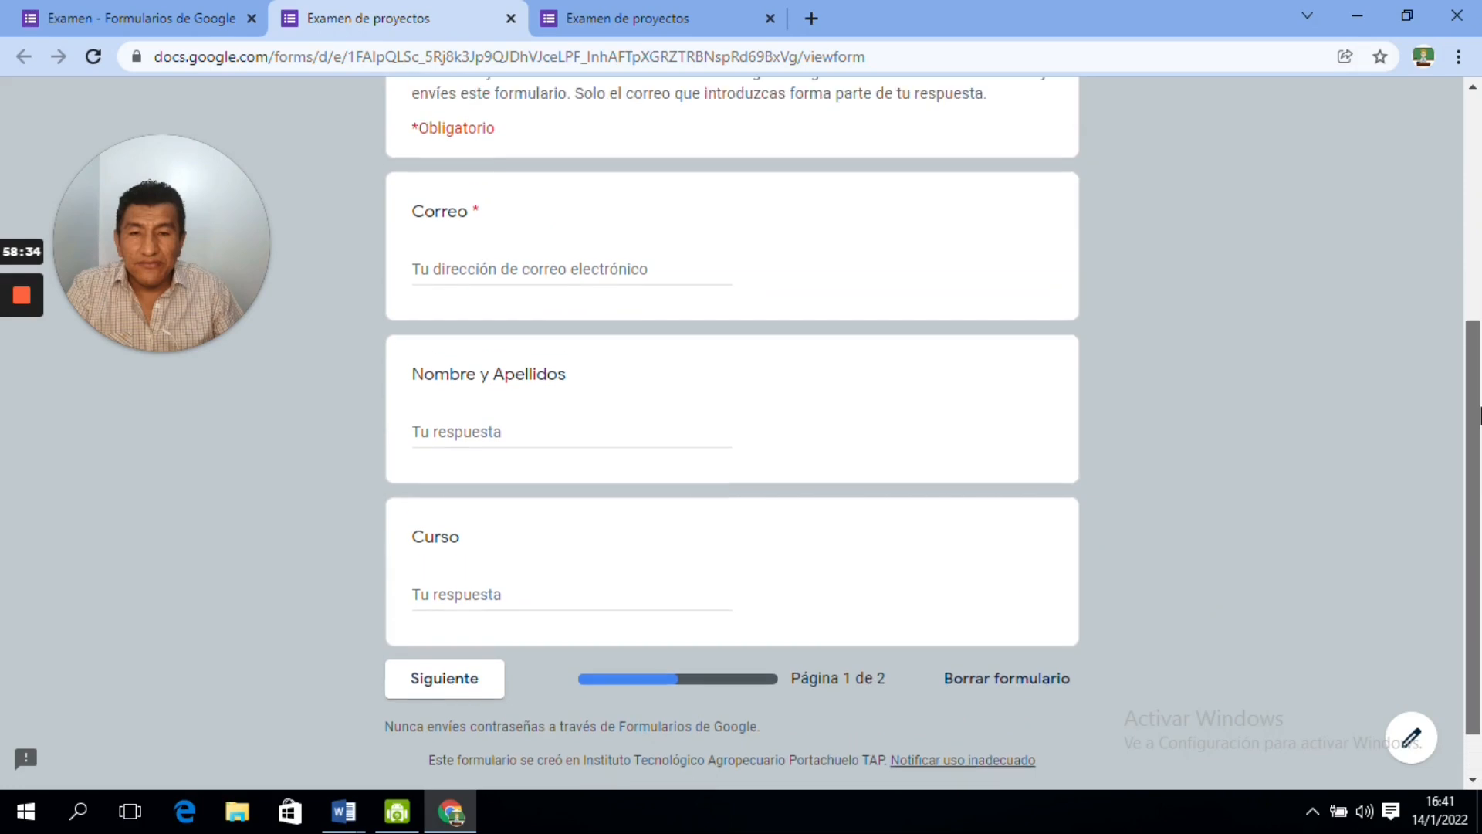
{"action": "scroll", "coordinate": [803, 649], "scroll_direction": "down", "scroll_amount": 2}
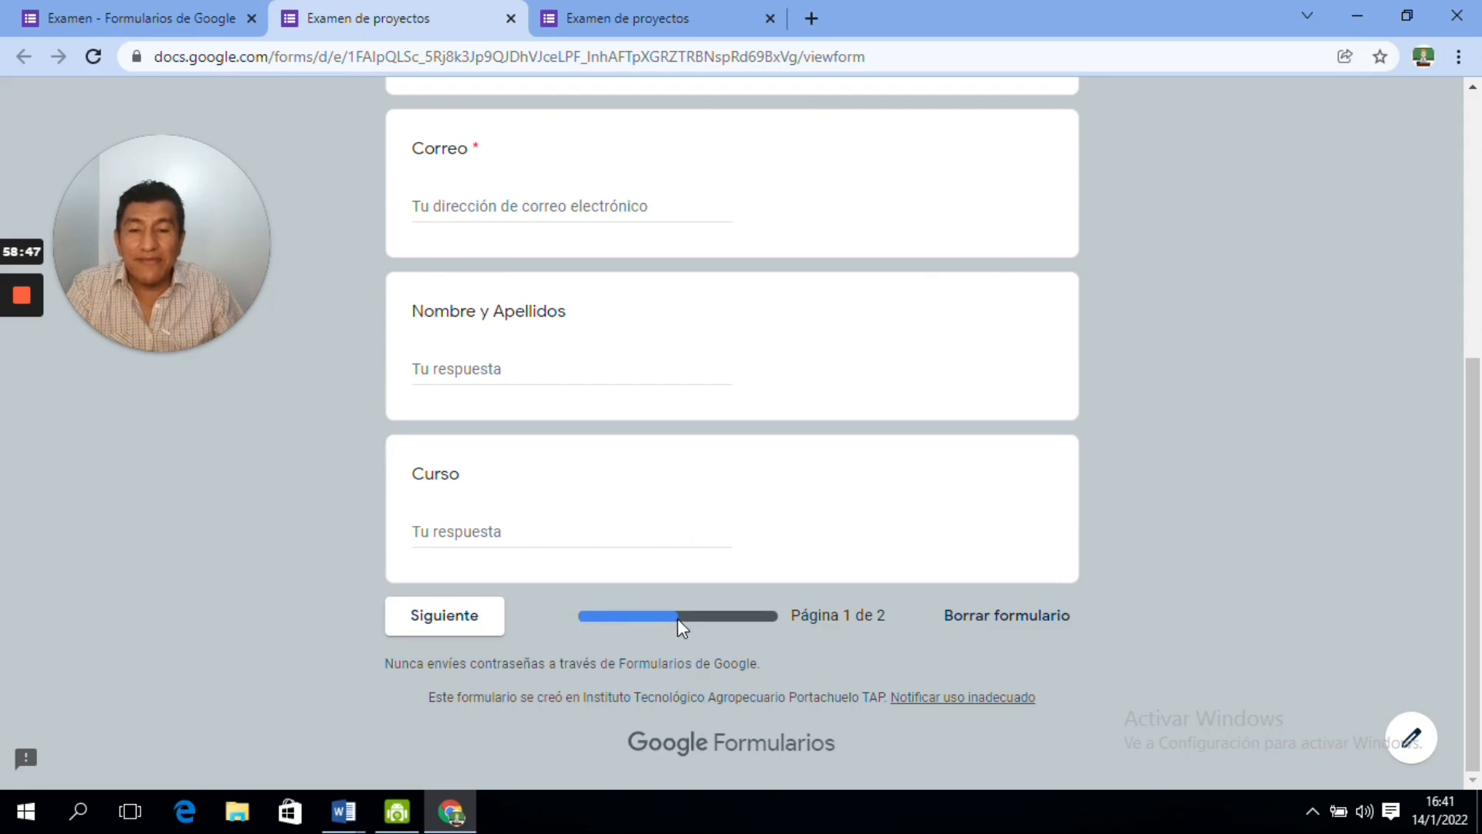
{"action": "left_click", "coordinate": [472, 618]}
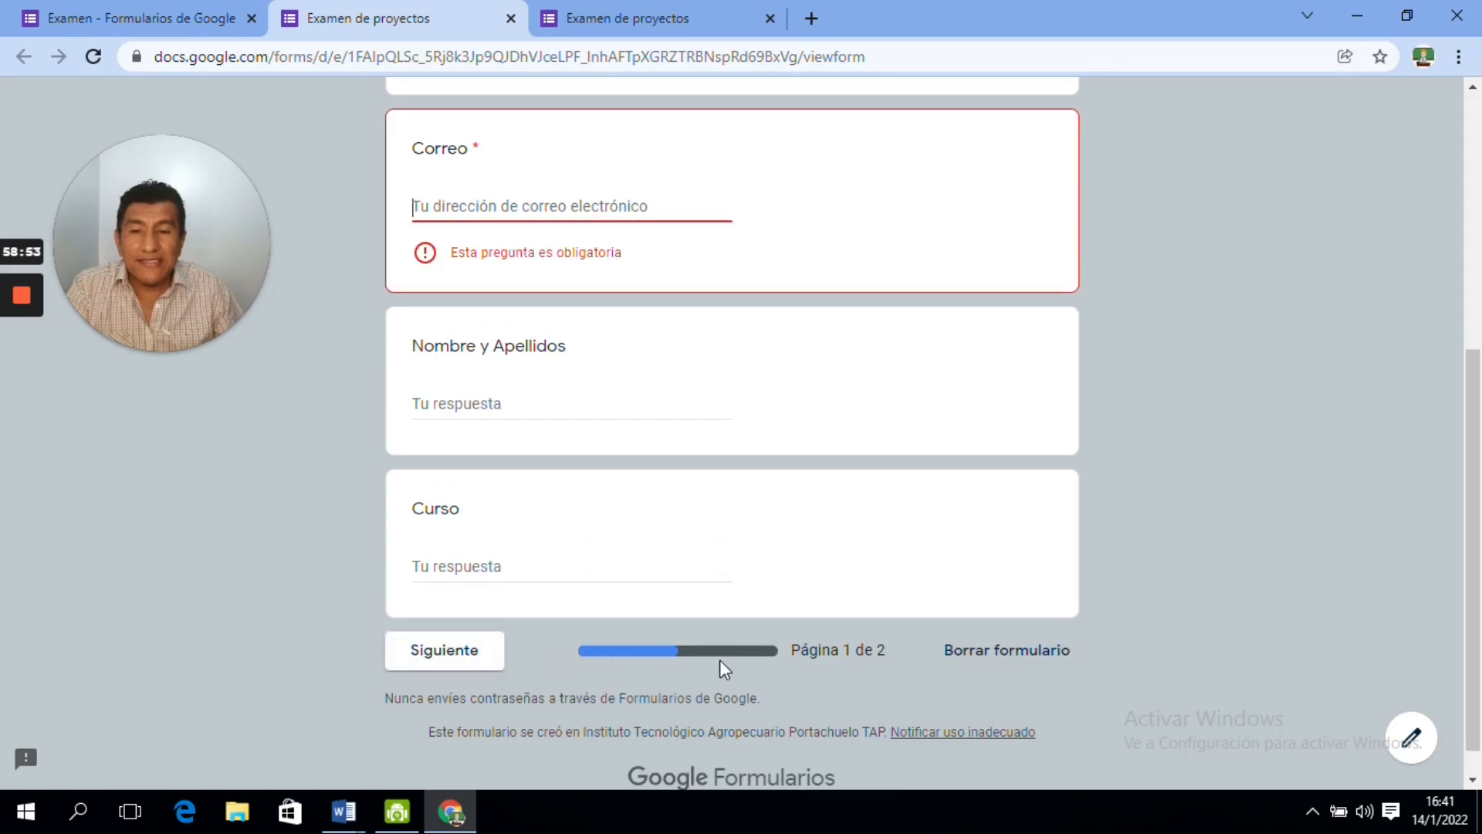
- Return to the form's settings and turn on Orden de preguntas aleatorio
{"action": "left_click", "coordinate": [208, 22]}
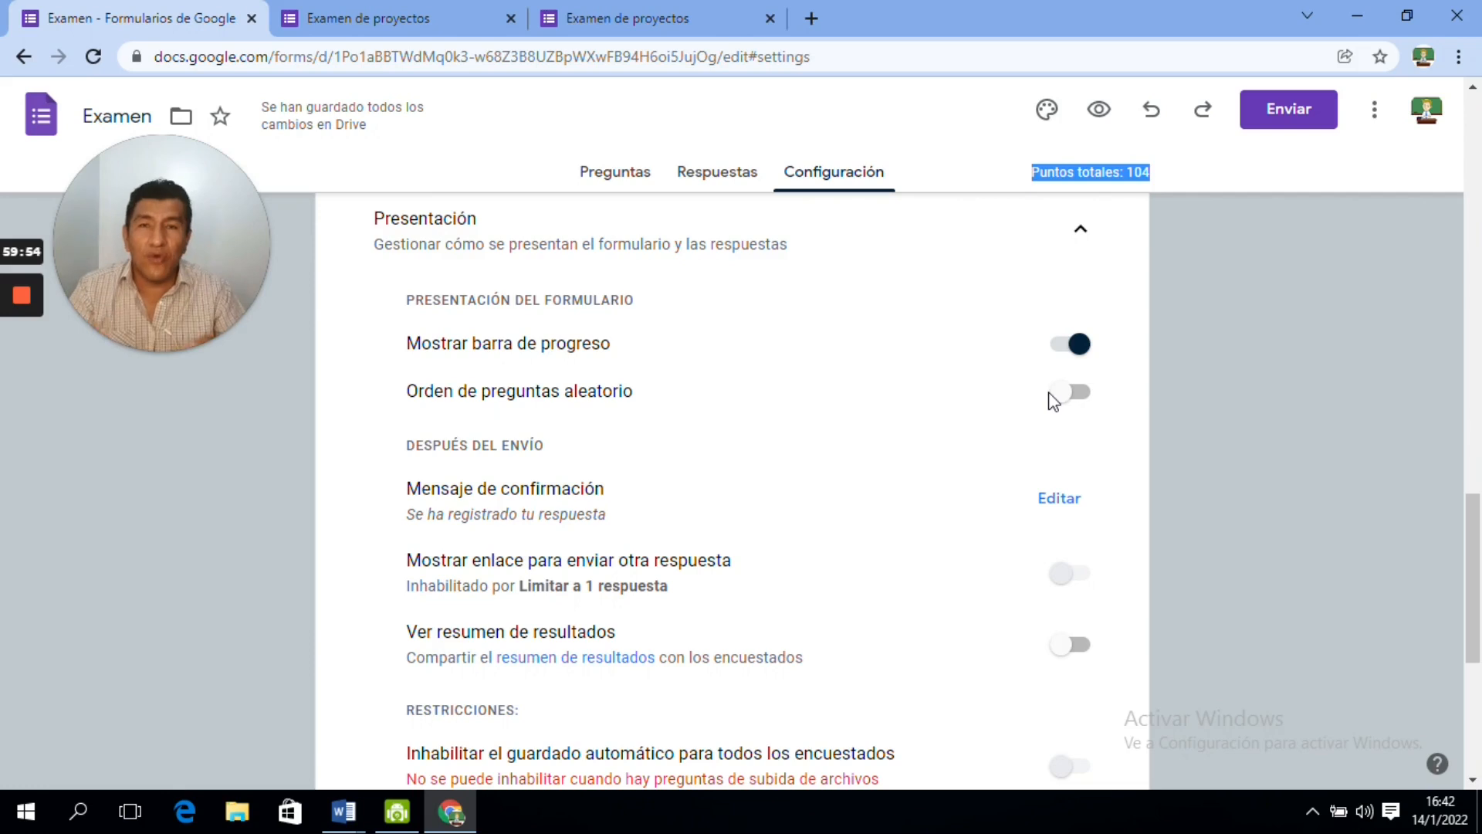
{"action": "left_click", "coordinate": [1090, 396]}
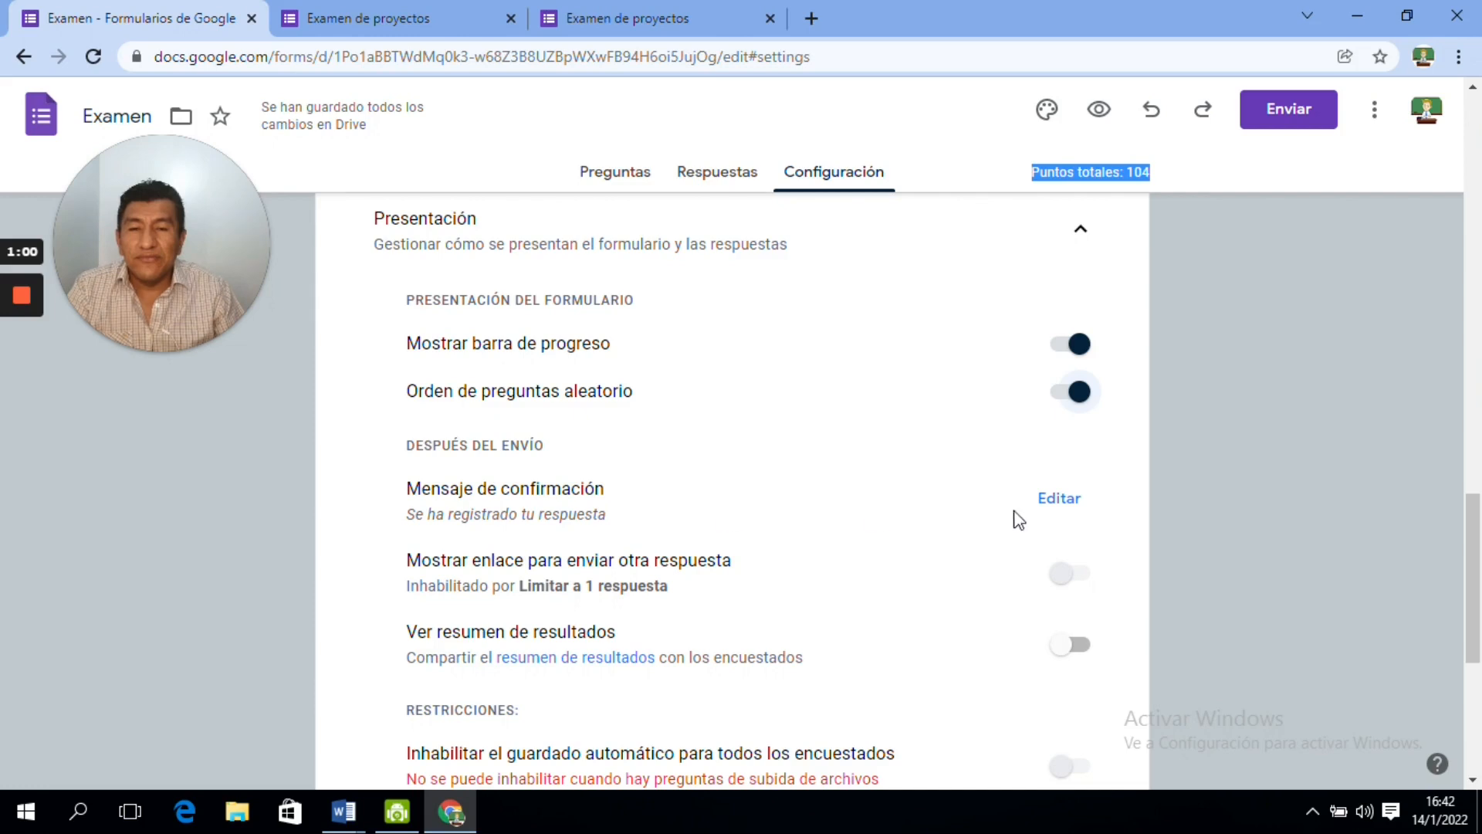
- Set the Mensaje de confirmación to "Gracias por completar el formulario" and save it
{"action": "left_click", "coordinate": [1059, 499]}
{"action": "left_click_drag", "start_coordinate": [1479, 511], "coordinate": [1479, 531]}
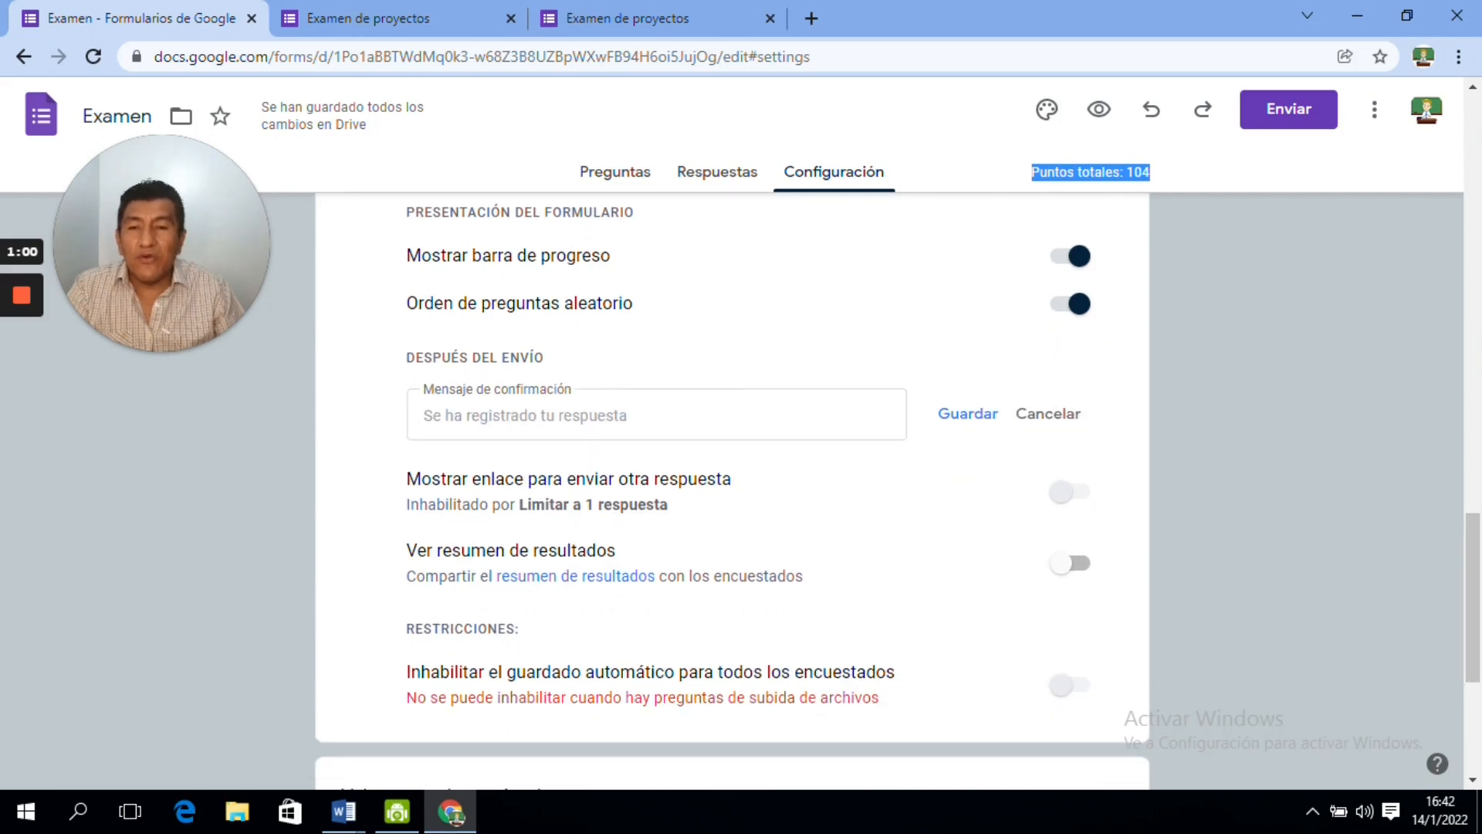
{"action": "left_click", "coordinate": [525, 415]}
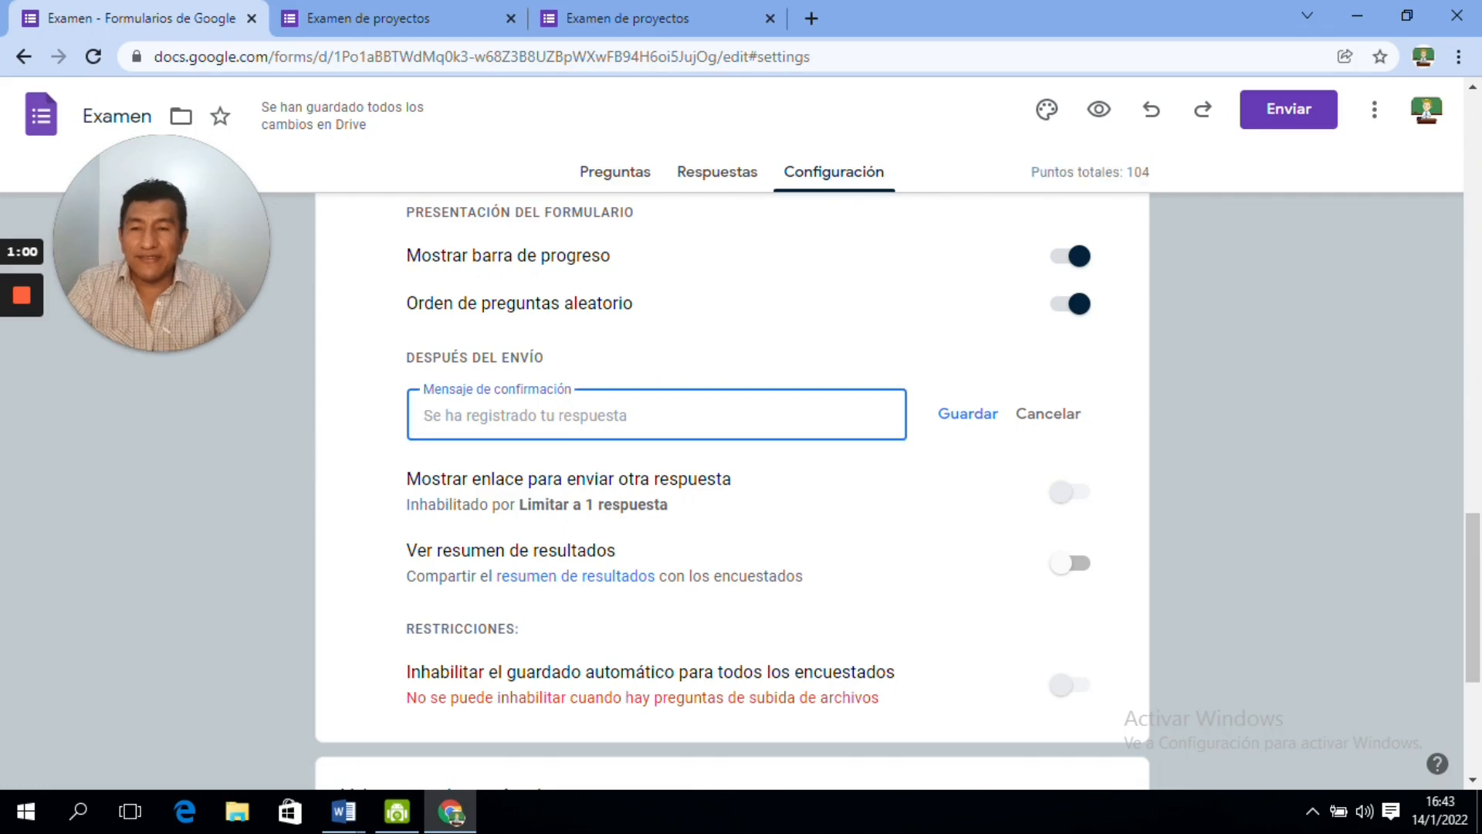
{"action": "type", "text": "GRacias"}
{"action": "key", "text": "BackSpace"}
{"action": "key", "text": "BackSpace"}
{"action": "key", "text": "BackSpace"}
{"action": "key", "text": "BackSpace"}
{"action": "key", "text": "BackSpace"}
{"action": "key", "text": "BackSpace"}
{"action": "type", "text": "ra"}
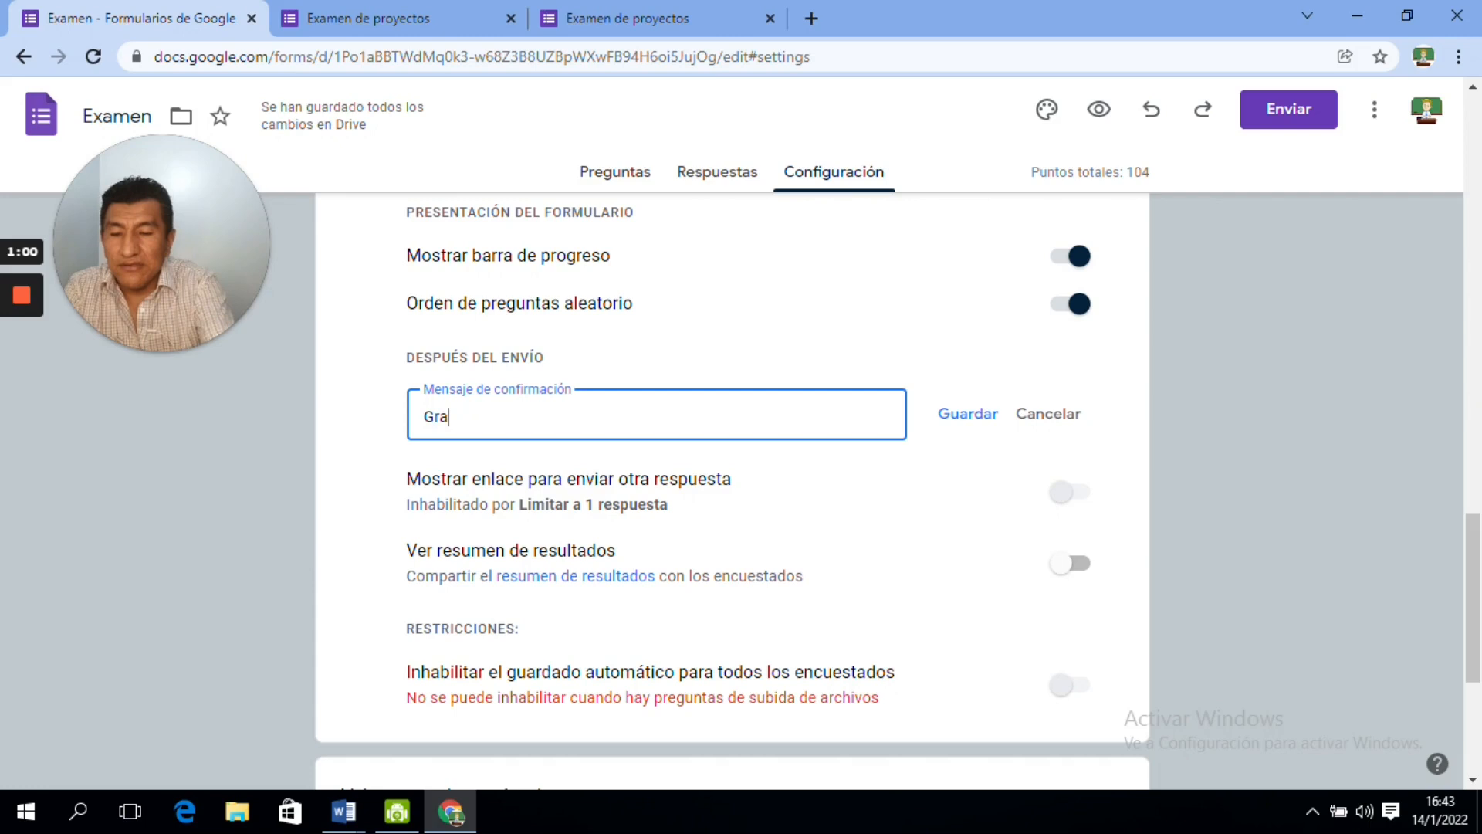
{"action": "type", "text": "cias por"}
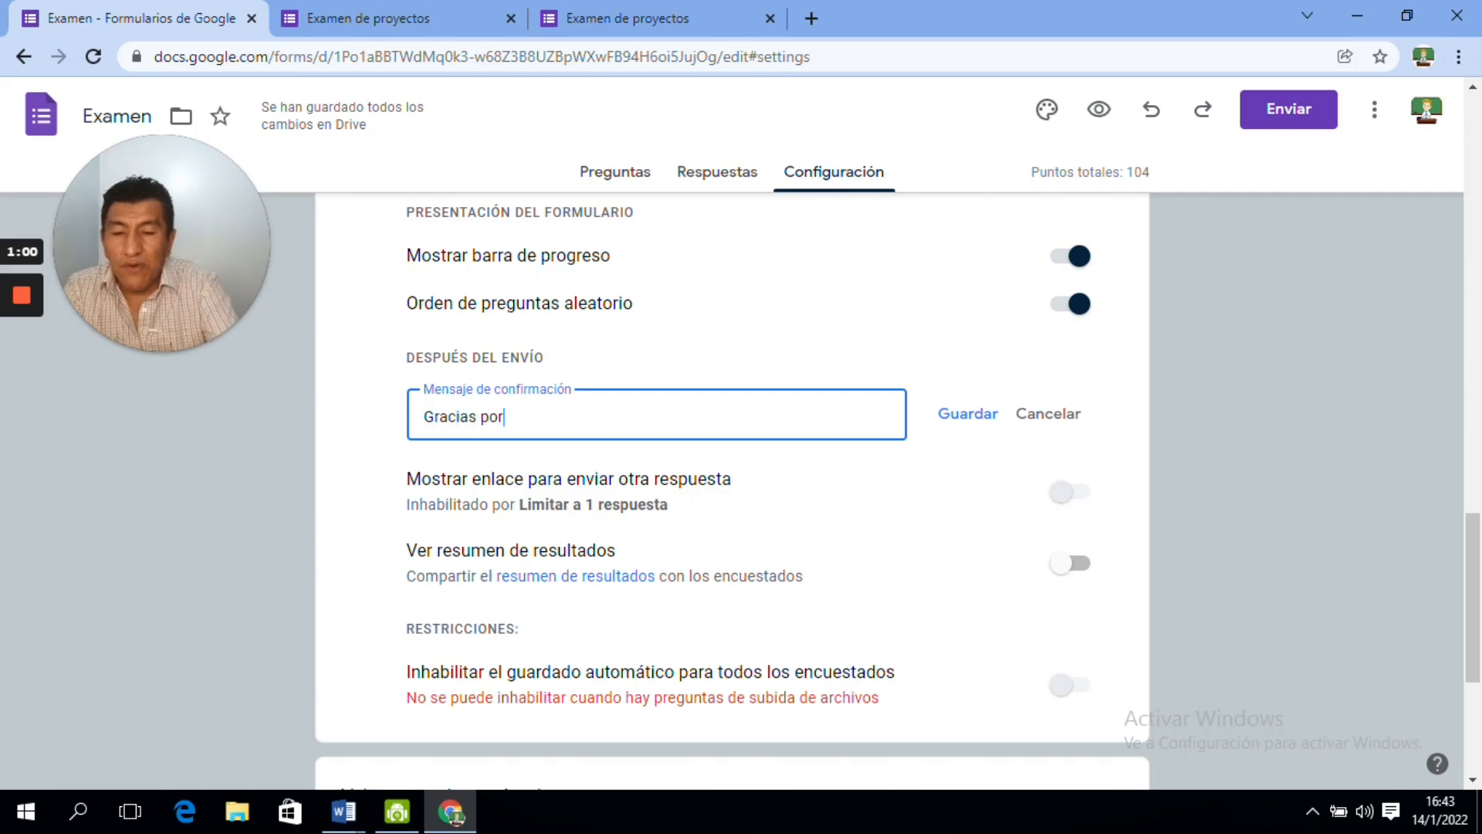
{"action": "type", "text": " completar el formualrio"}
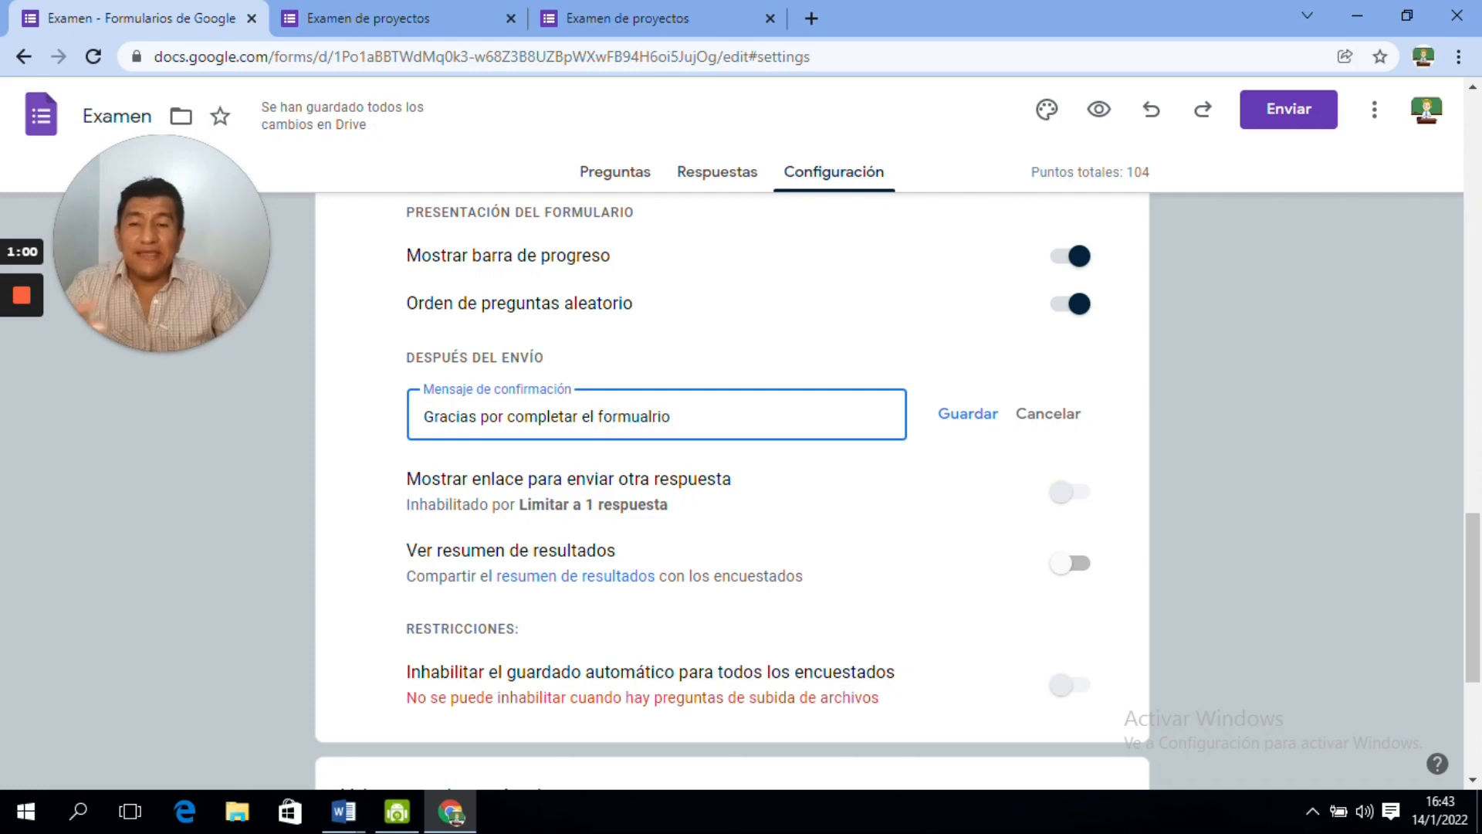
{"action": "right_click", "coordinate": [664, 419]}
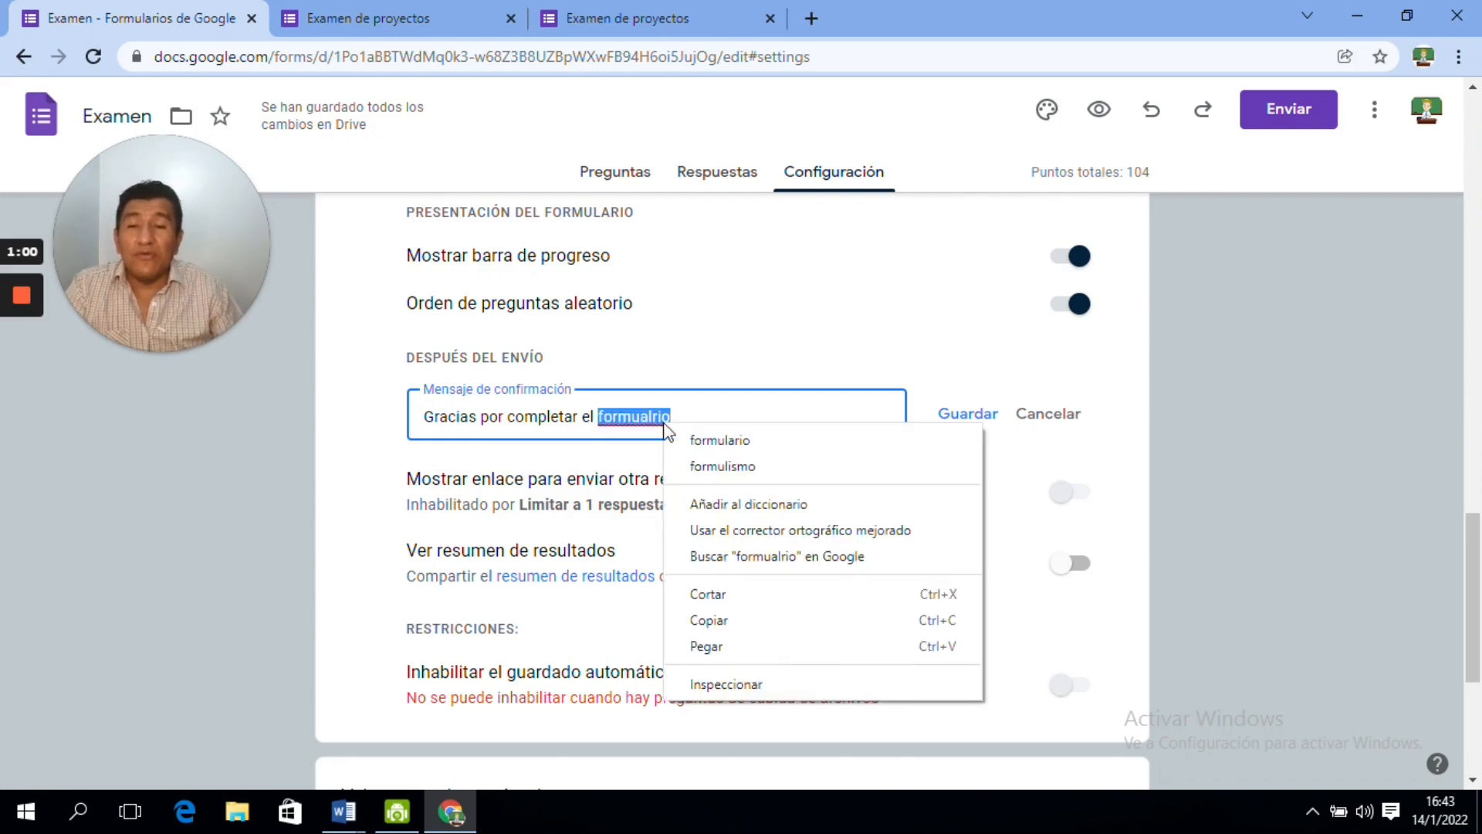
{"action": "left_click", "coordinate": [713, 444]}
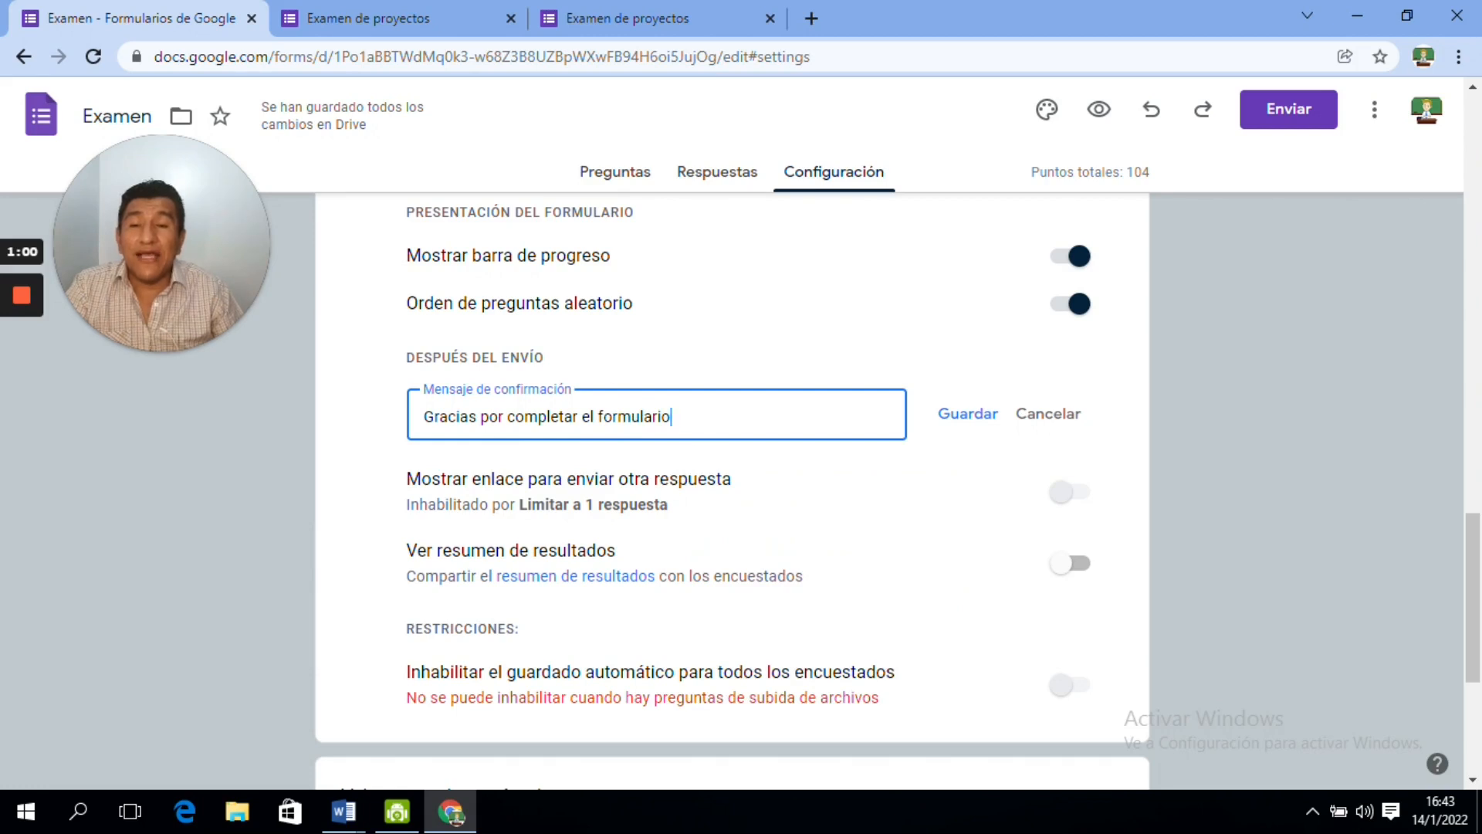
{"action": "left_click", "coordinate": [975, 430]}
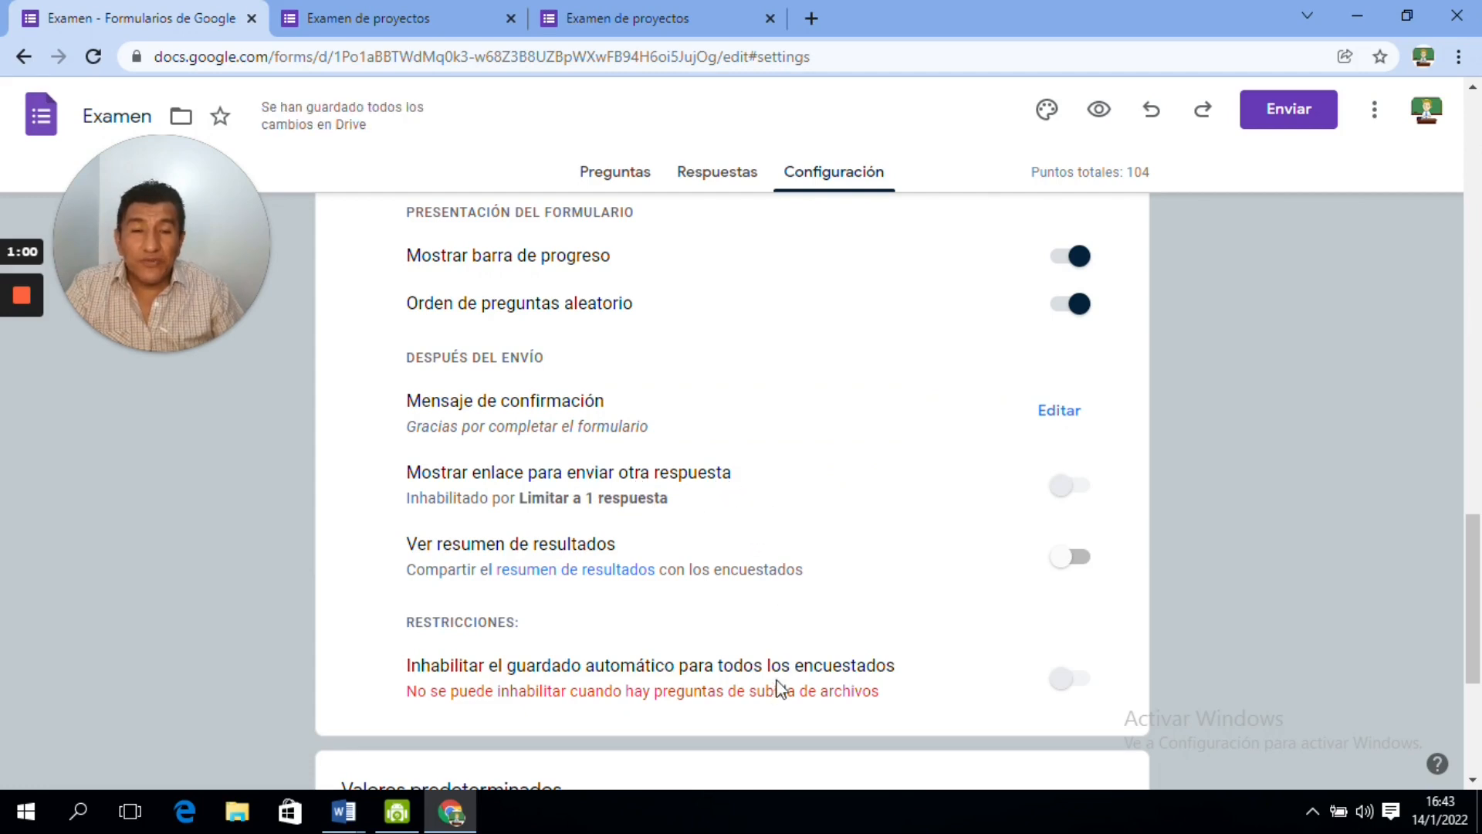
{"action": "left_click_drag", "start_coordinate": [1478, 562], "coordinate": [1479, 663]}
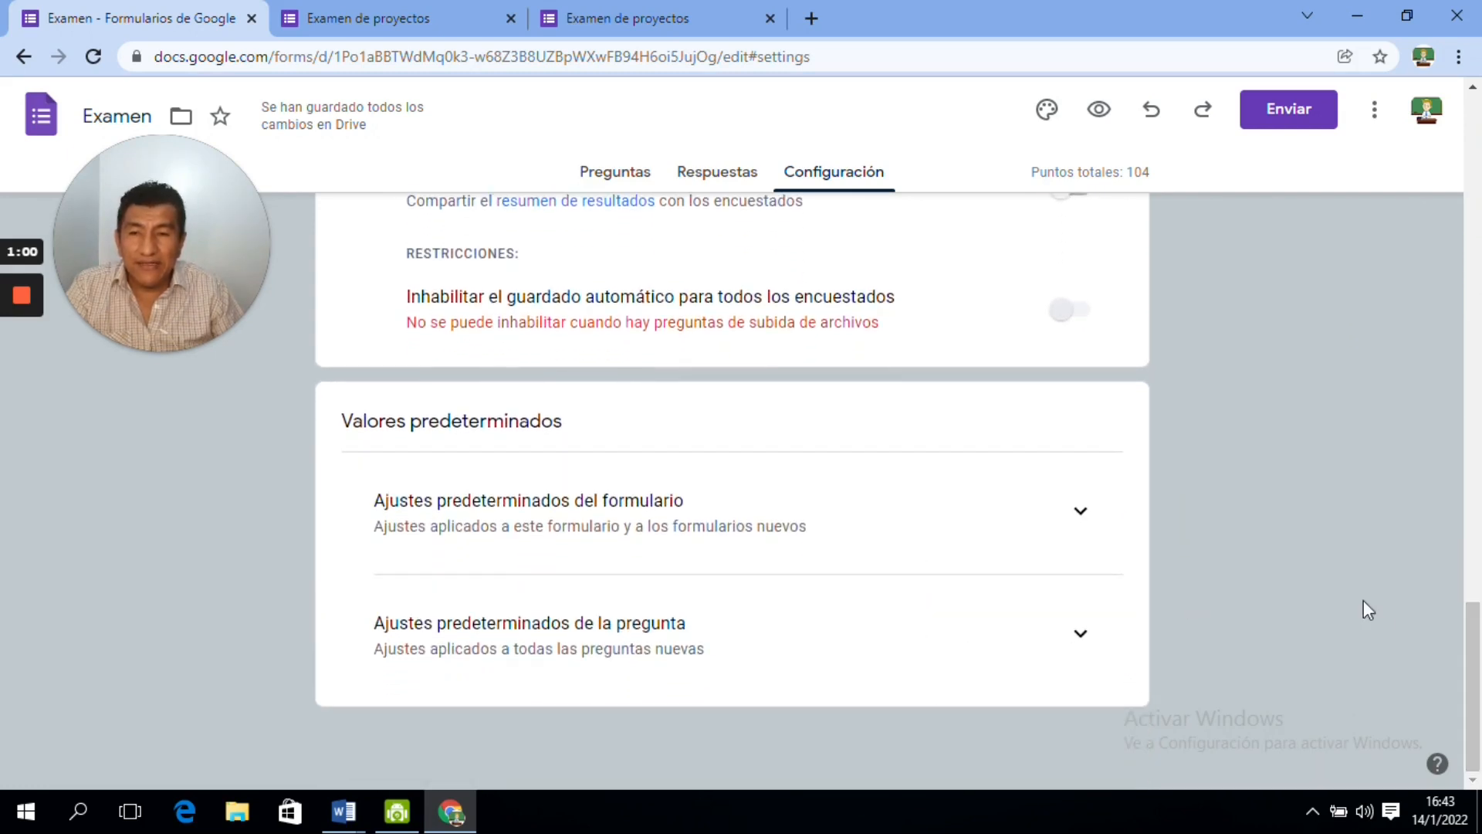
{"action": "left_click_drag", "start_coordinate": [1473, 687], "coordinate": [1440, 193]}
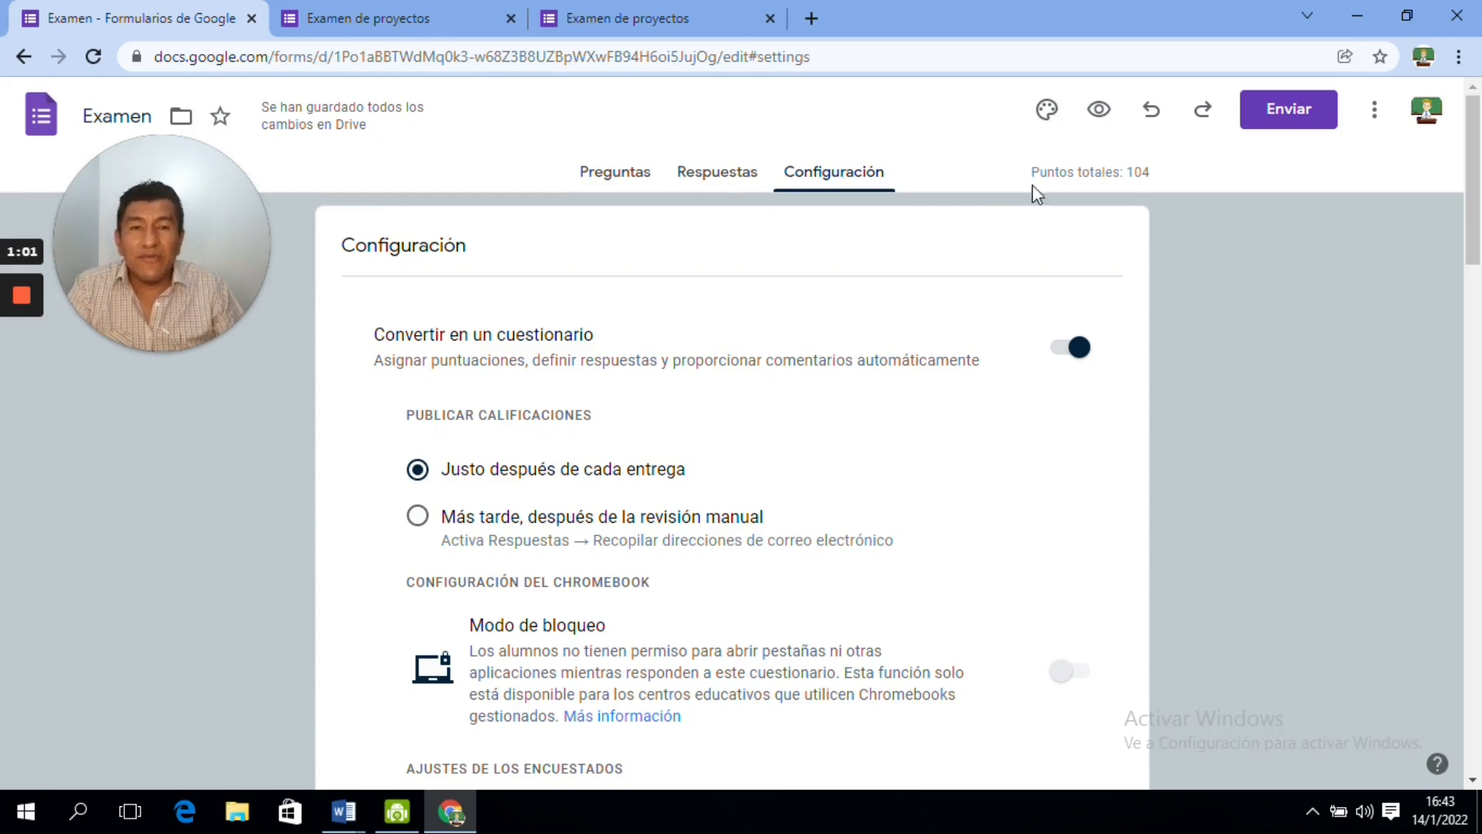
- Open the form's sending options, switch the sending method to a link, and copy the full form link
{"action": "left_click", "coordinate": [1294, 115]}
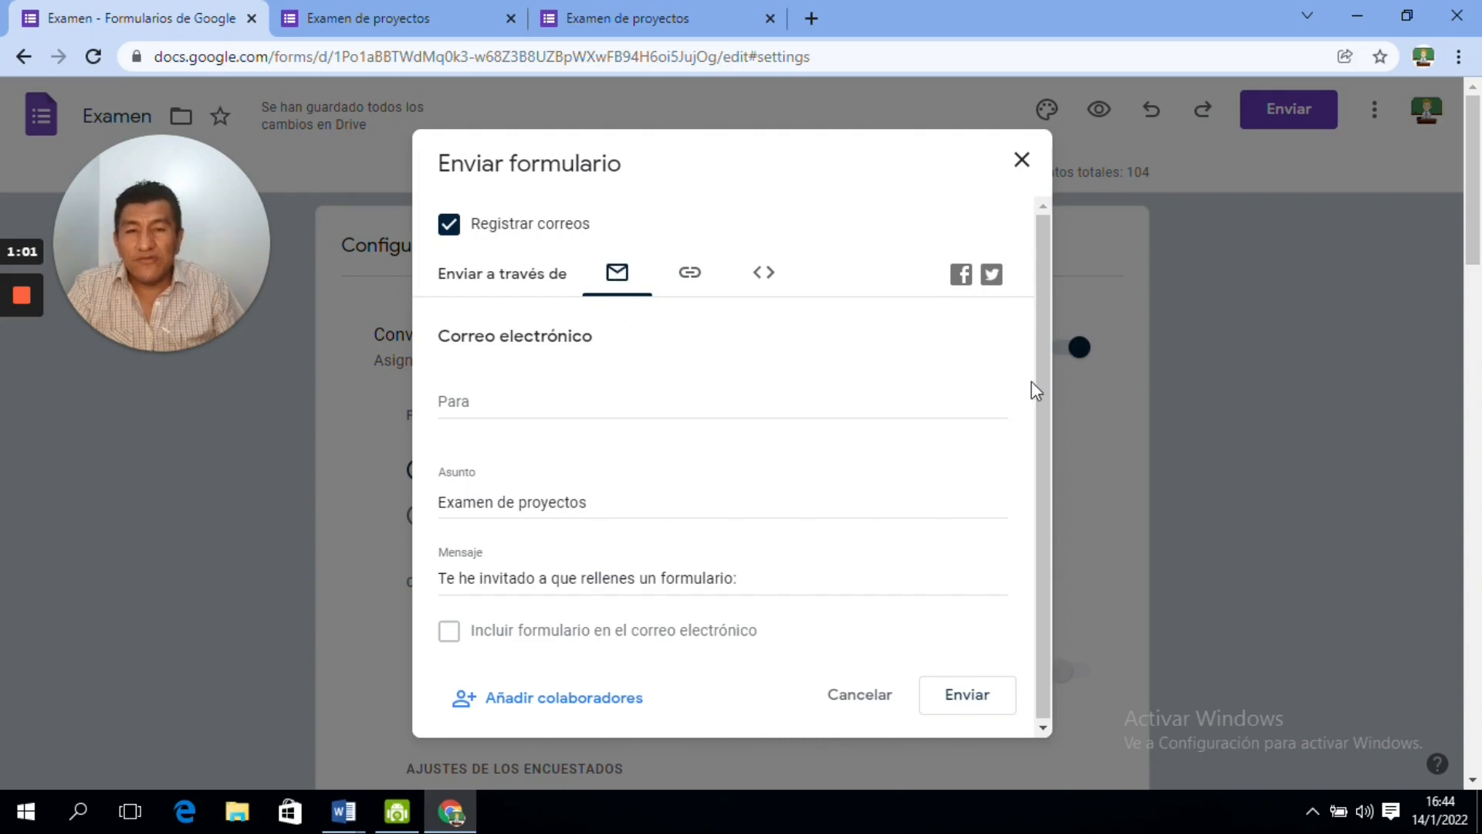
{"action": "left_click_drag", "start_coordinate": [1038, 377], "coordinate": [1041, 417]}
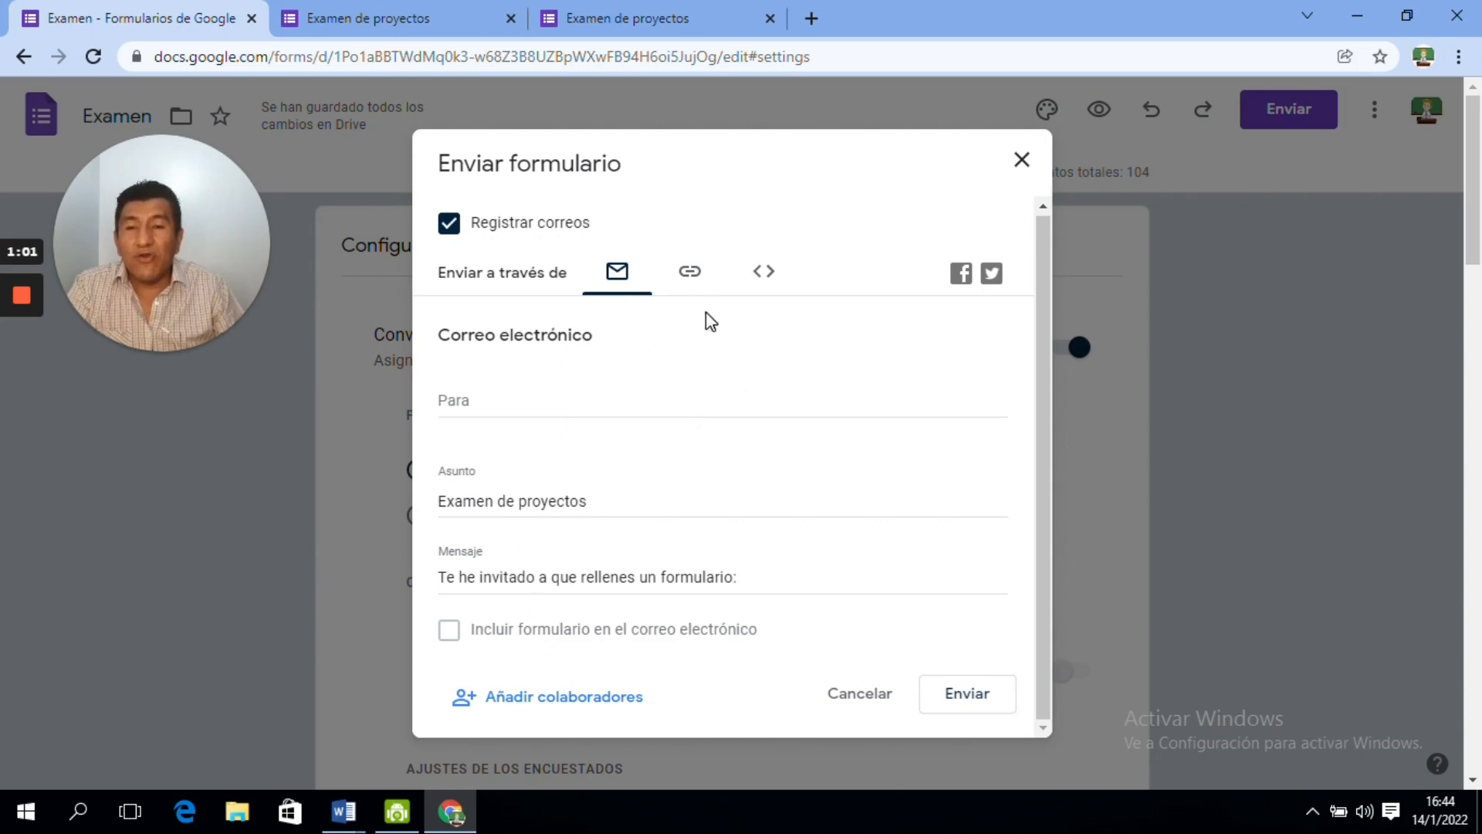
{"action": "left_click", "coordinate": [691, 273]}
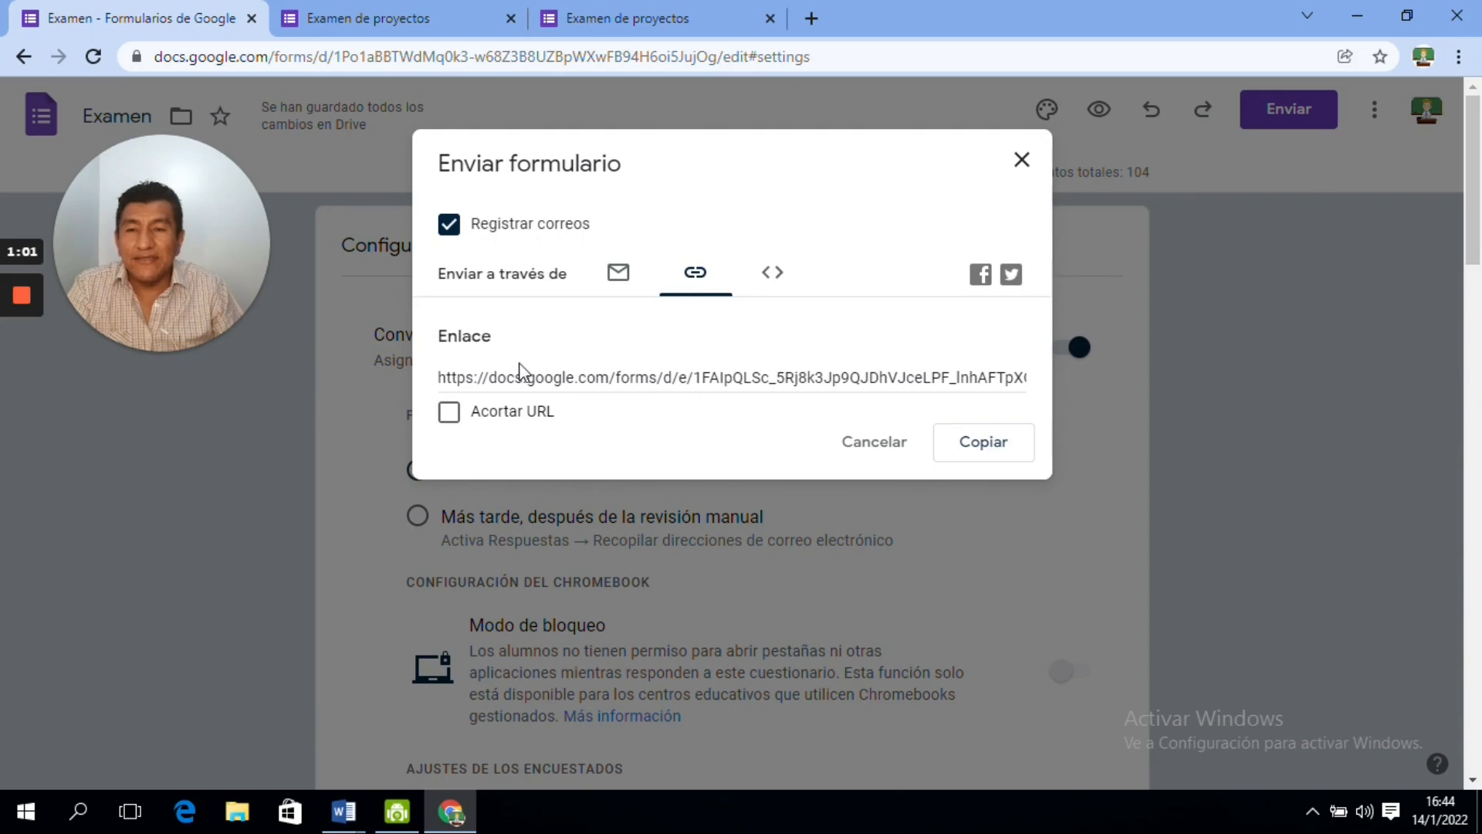
{"action": "left_click", "coordinate": [617, 378]}
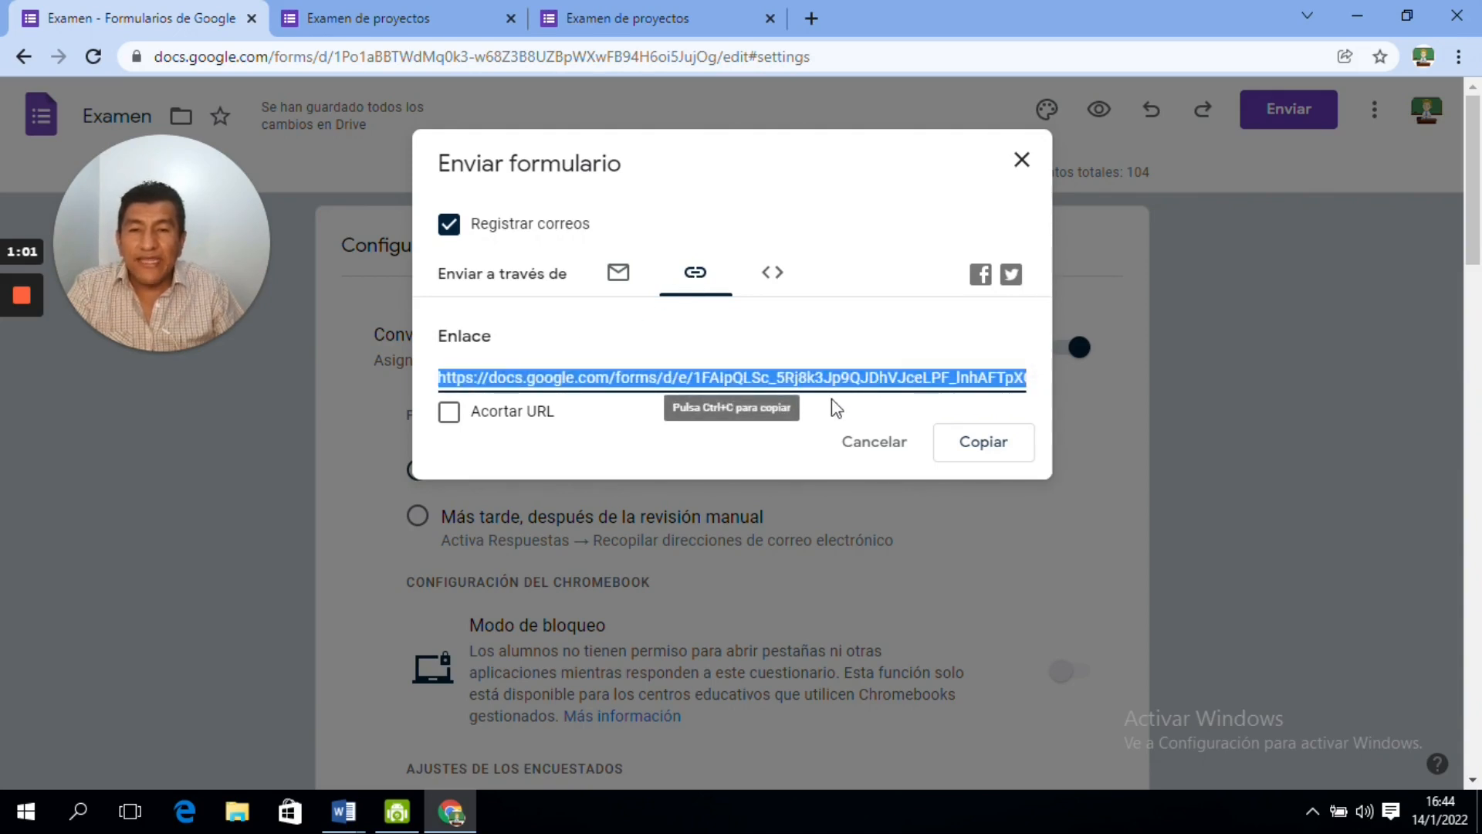
{"action": "key", "text": "ctrl+c"}
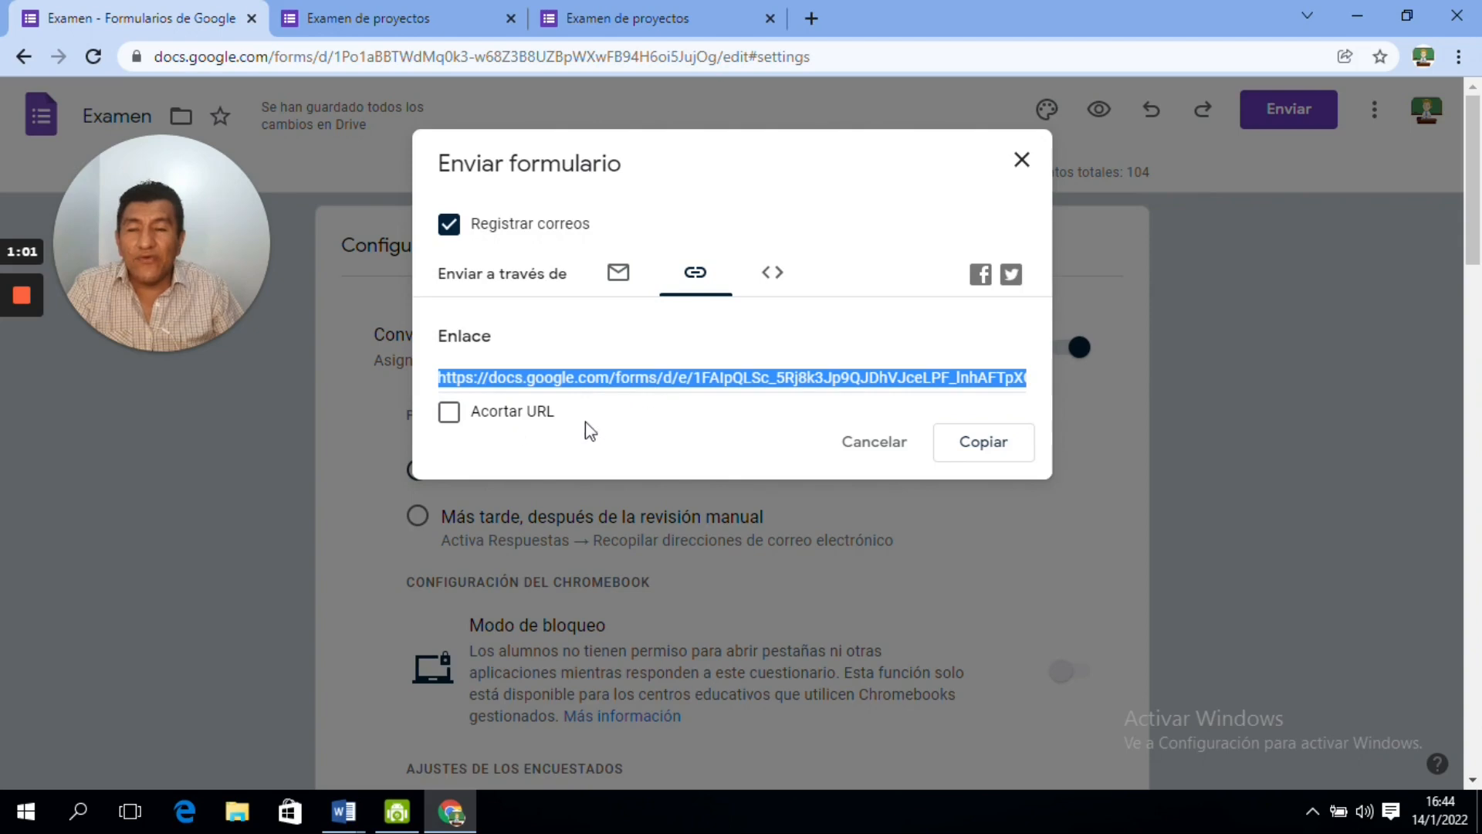
- Shorten the form's URL with Acortar URL and copy the shortened link
{"action": "left_click", "coordinate": [449, 412]}
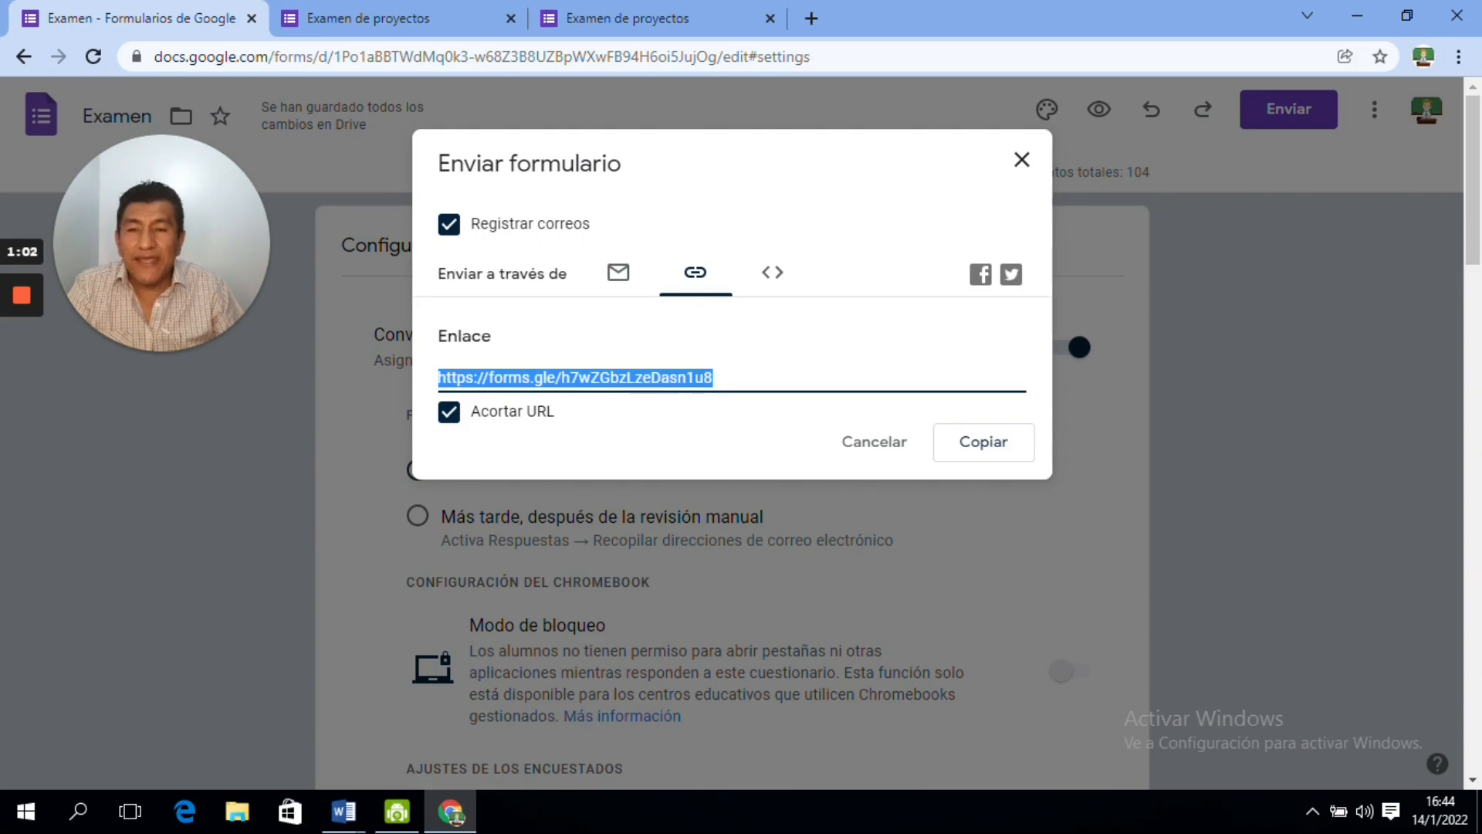
{"action": "left_click", "coordinate": [673, 417]}
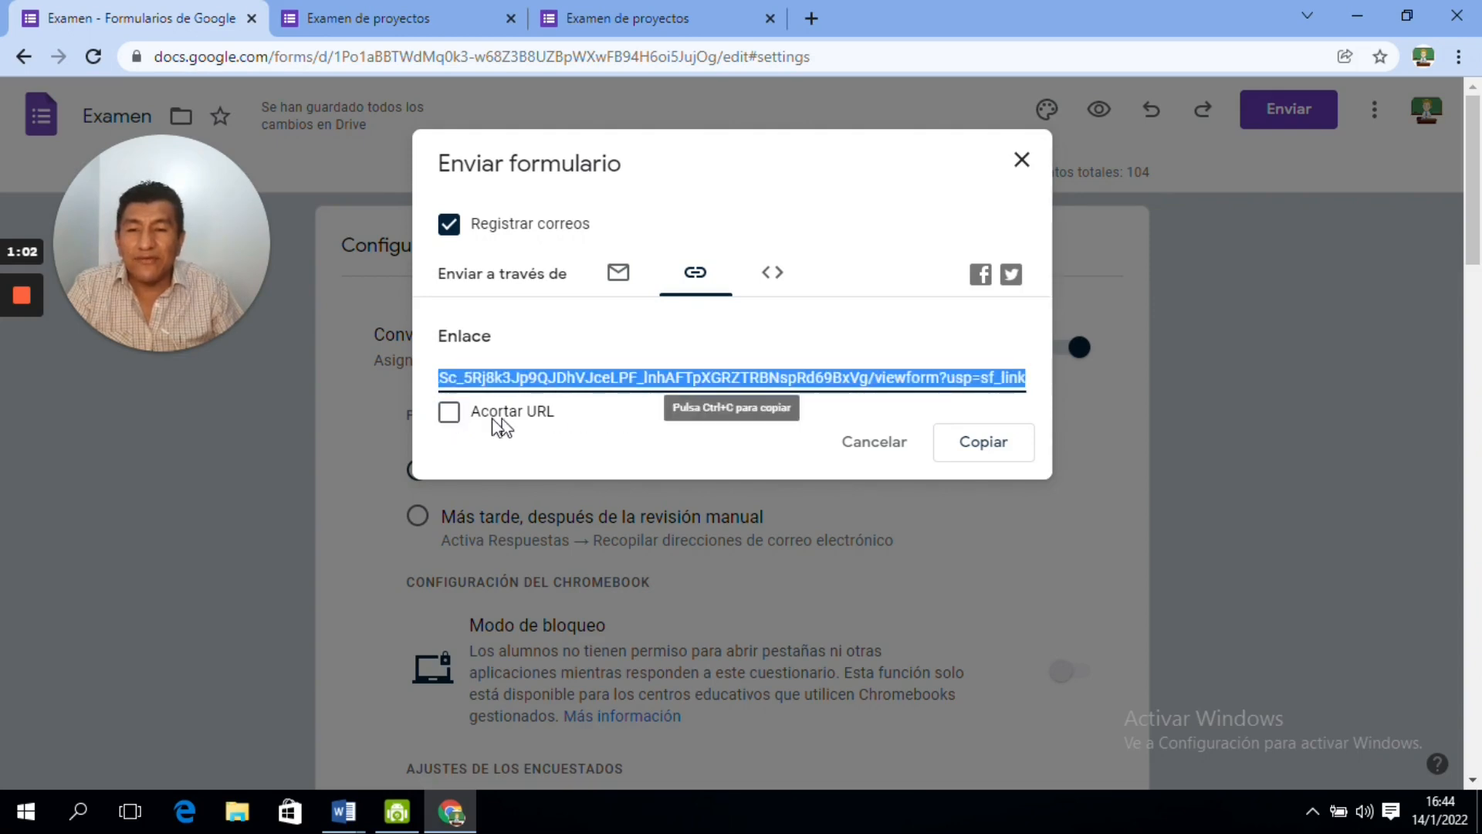
{"action": "left_click", "coordinate": [450, 415]}
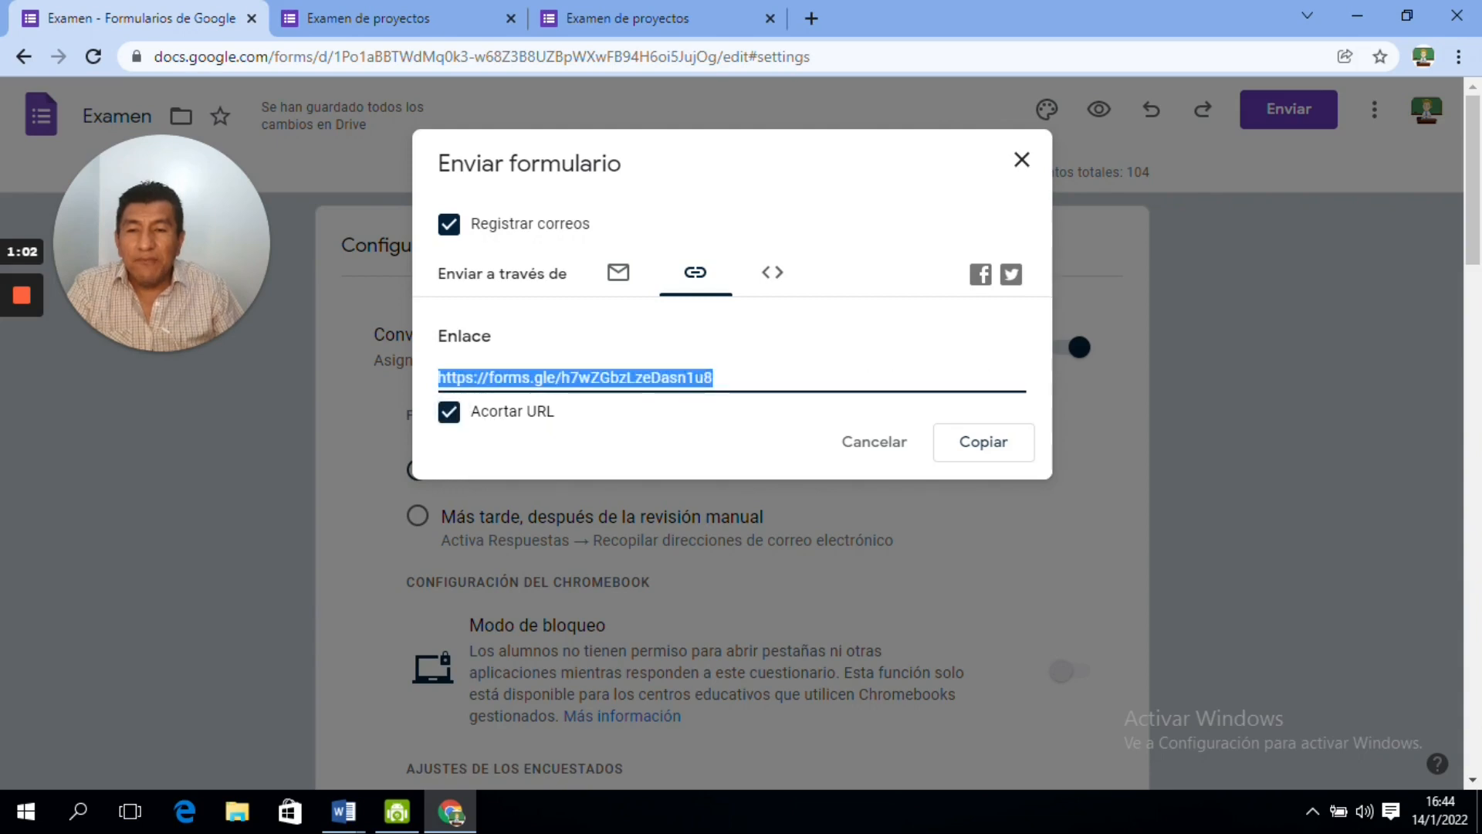
{"action": "left_click", "coordinate": [981, 448]}
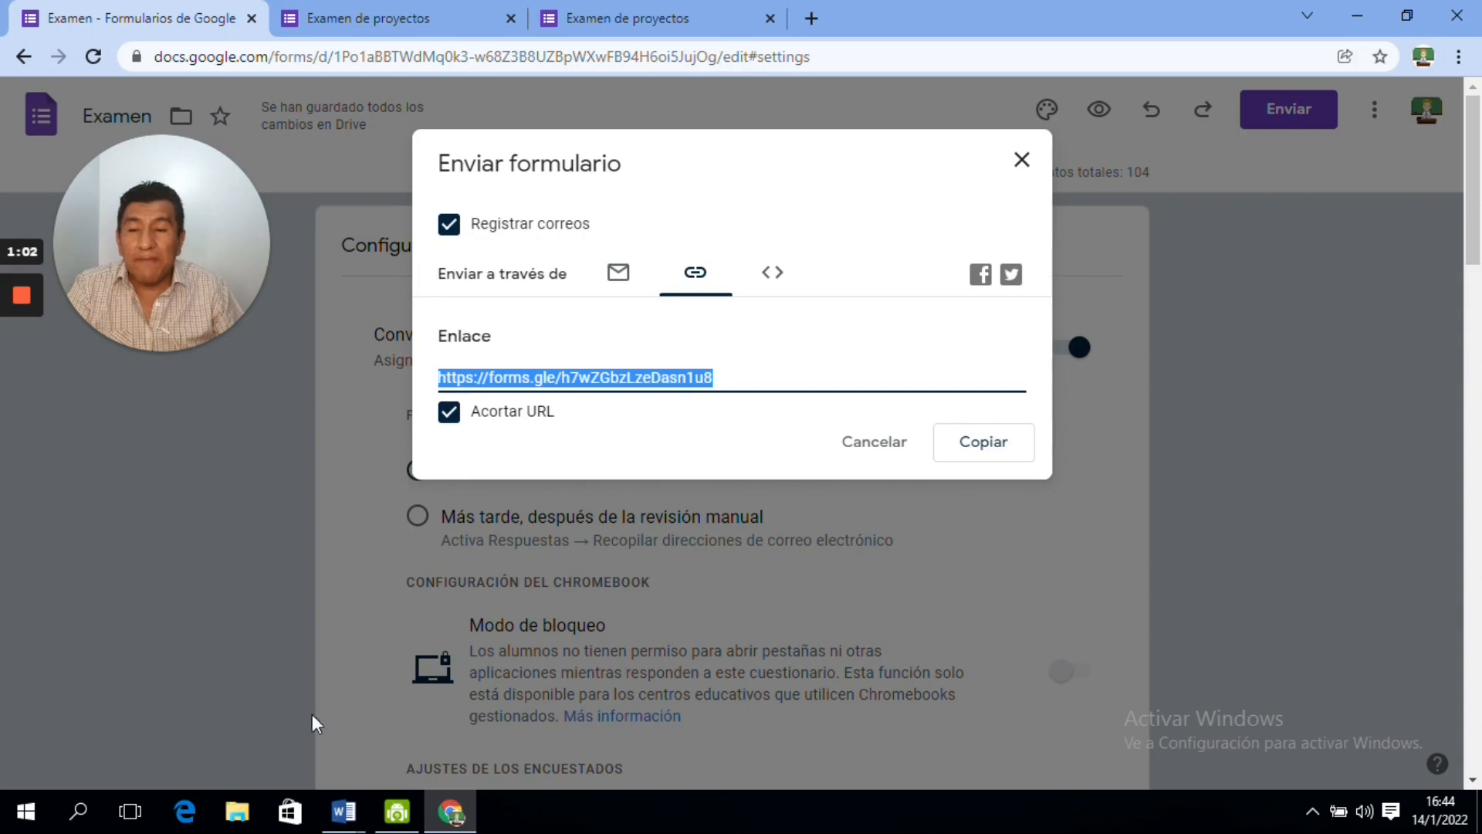
- Switch to the Word document and paste the shortened form link as a hyperlink on the blank area of page 2
{"action": "mouse_move", "coordinate": [353, 817]}
{"action": "left_click", "coordinate": [460, 718]}
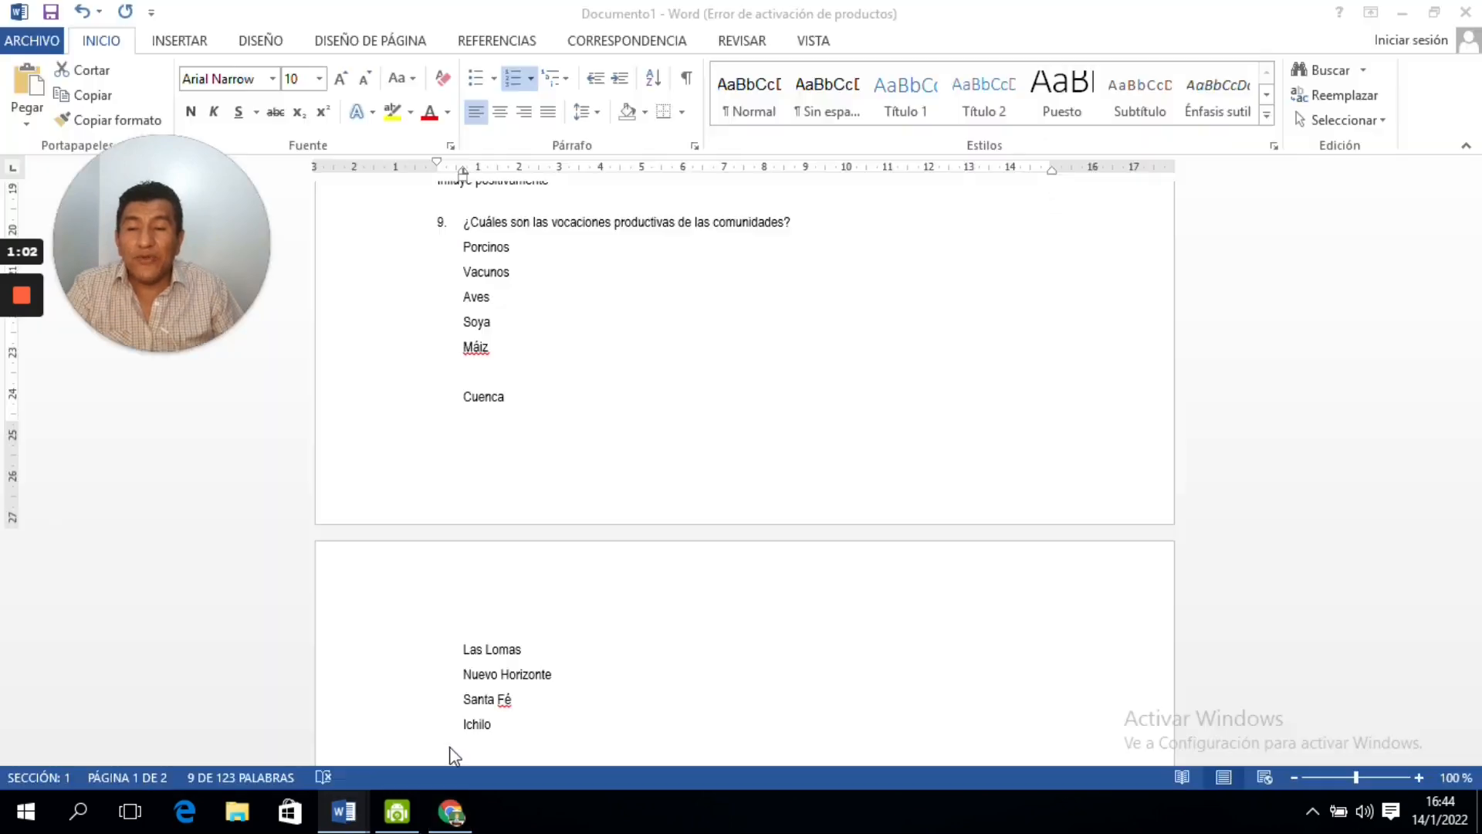
{"action": "left_click_drag", "start_coordinate": [1473, 447], "coordinate": [1474, 660]}
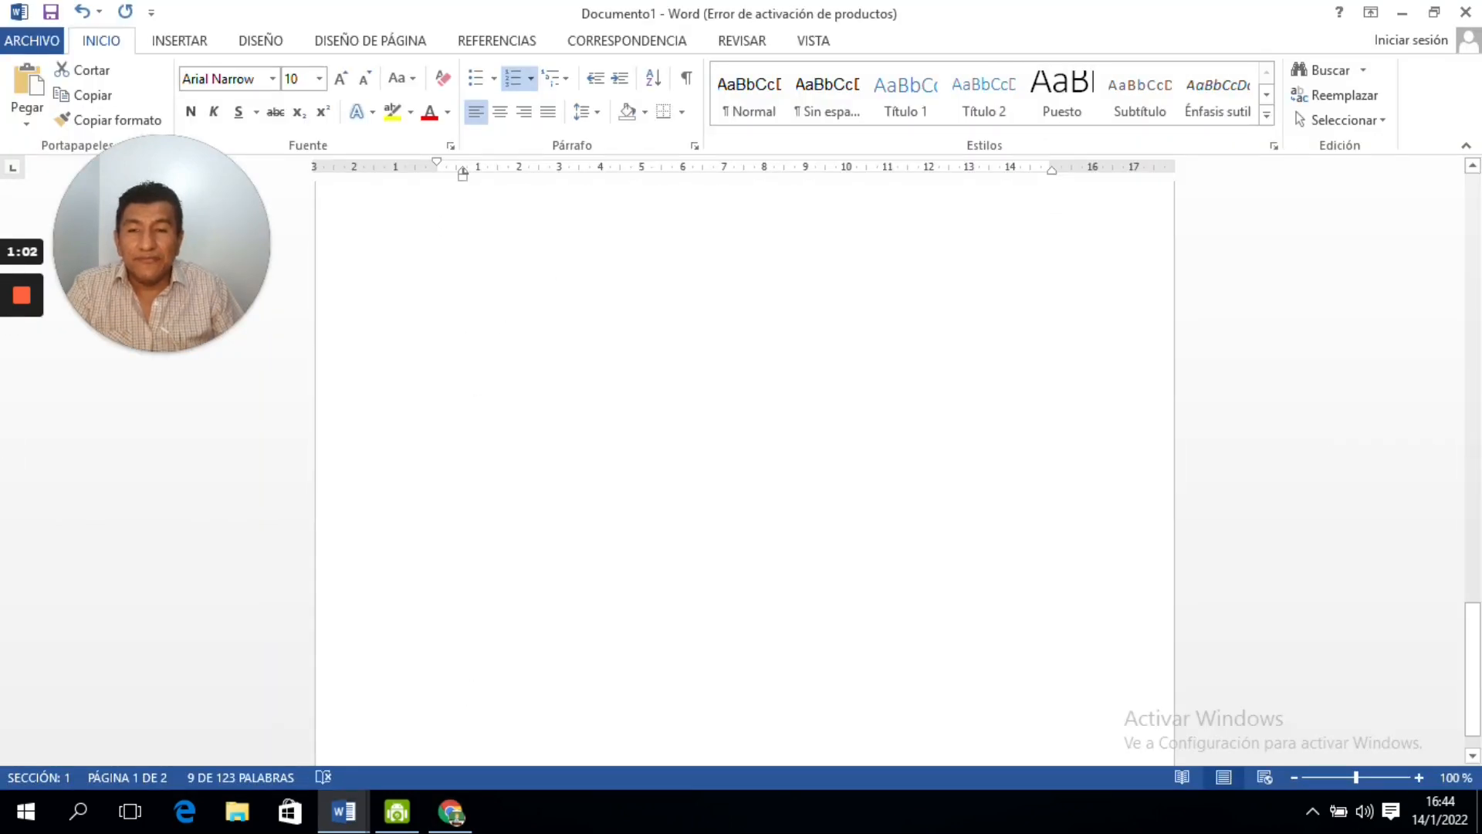
{"action": "left_click", "coordinate": [437, 245]}
{"action": "right_click", "coordinate": [437, 246]}
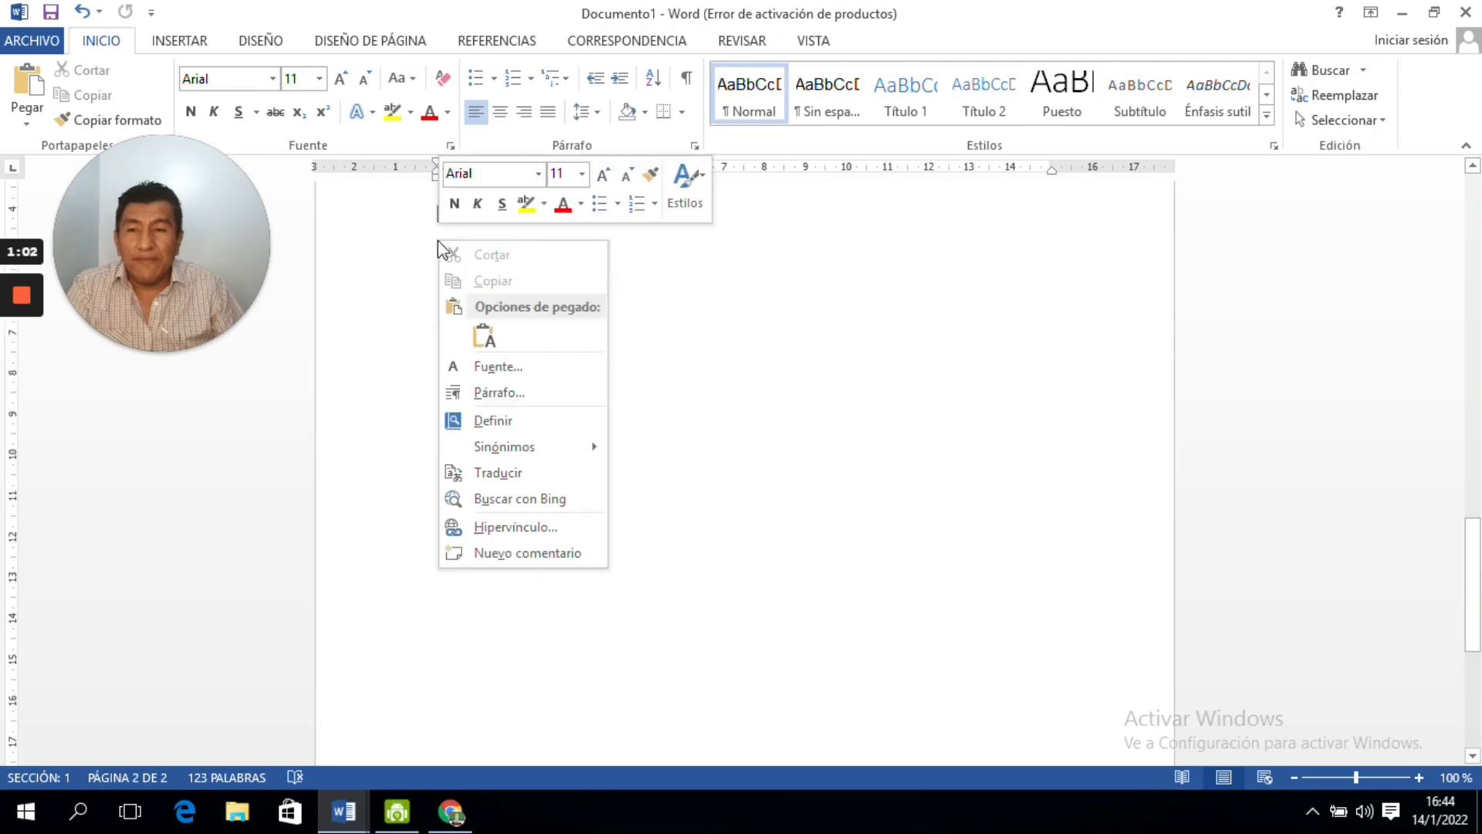
{"action": "left_click", "coordinate": [484, 336]}
{"action": "key", "text": "Return"}
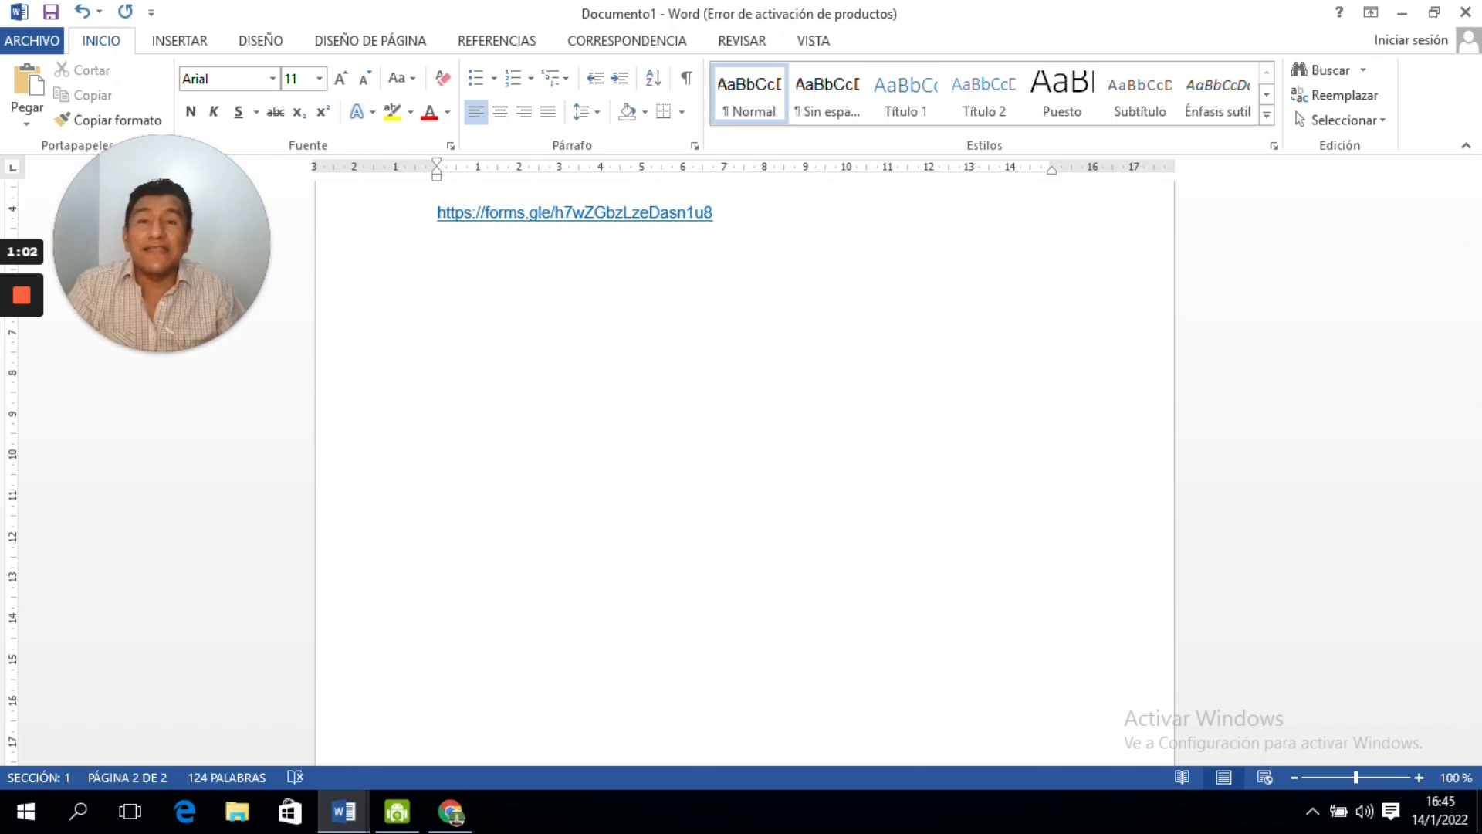
- Switch back to Chrome and return to the Configuración page of the Examen form editor
{"action": "left_click", "coordinate": [451, 812]}
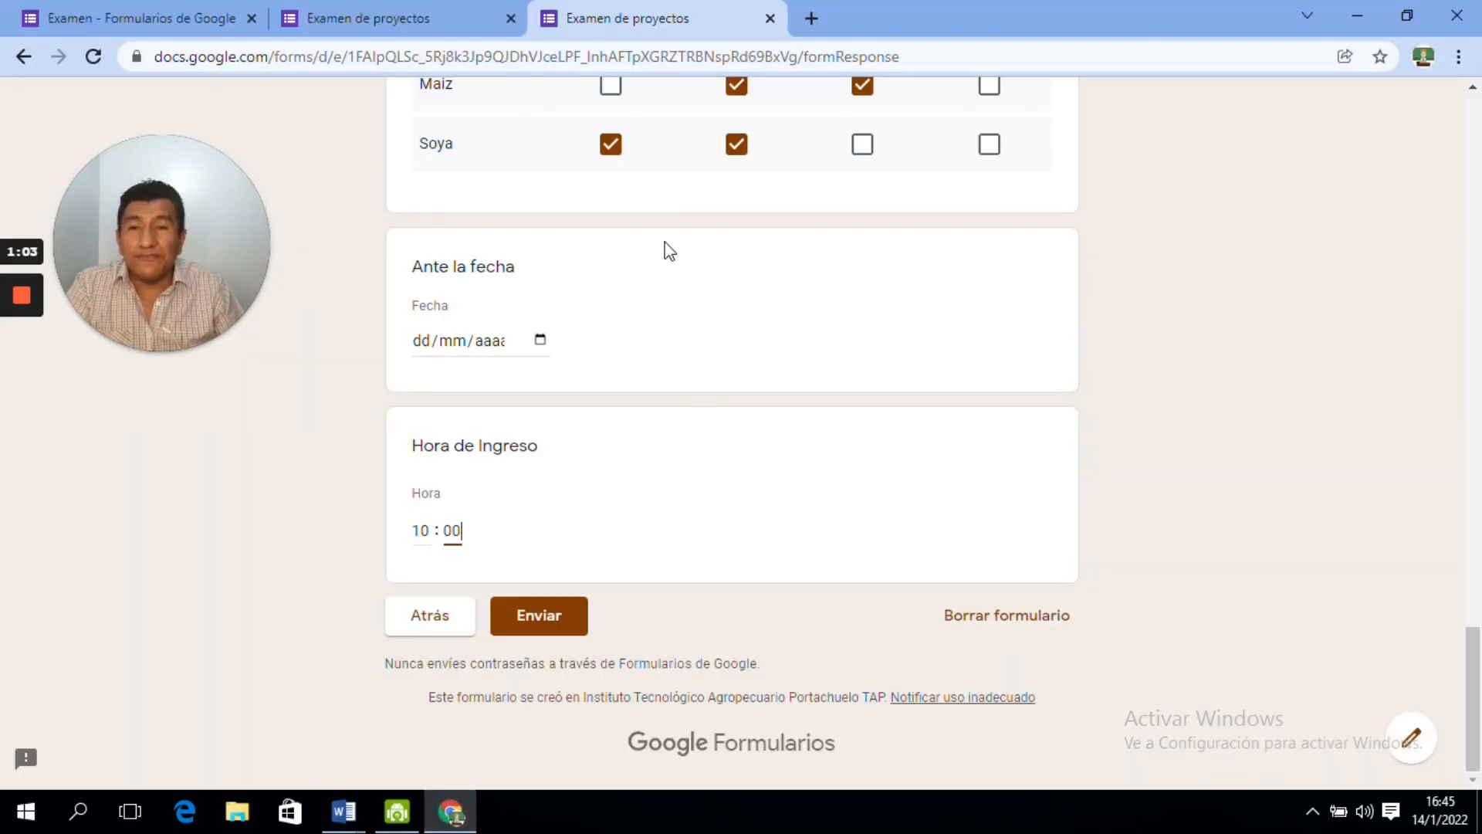
{"action": "left_click", "coordinate": [155, 18]}
{"action": "left_click", "coordinate": [878, 444]}
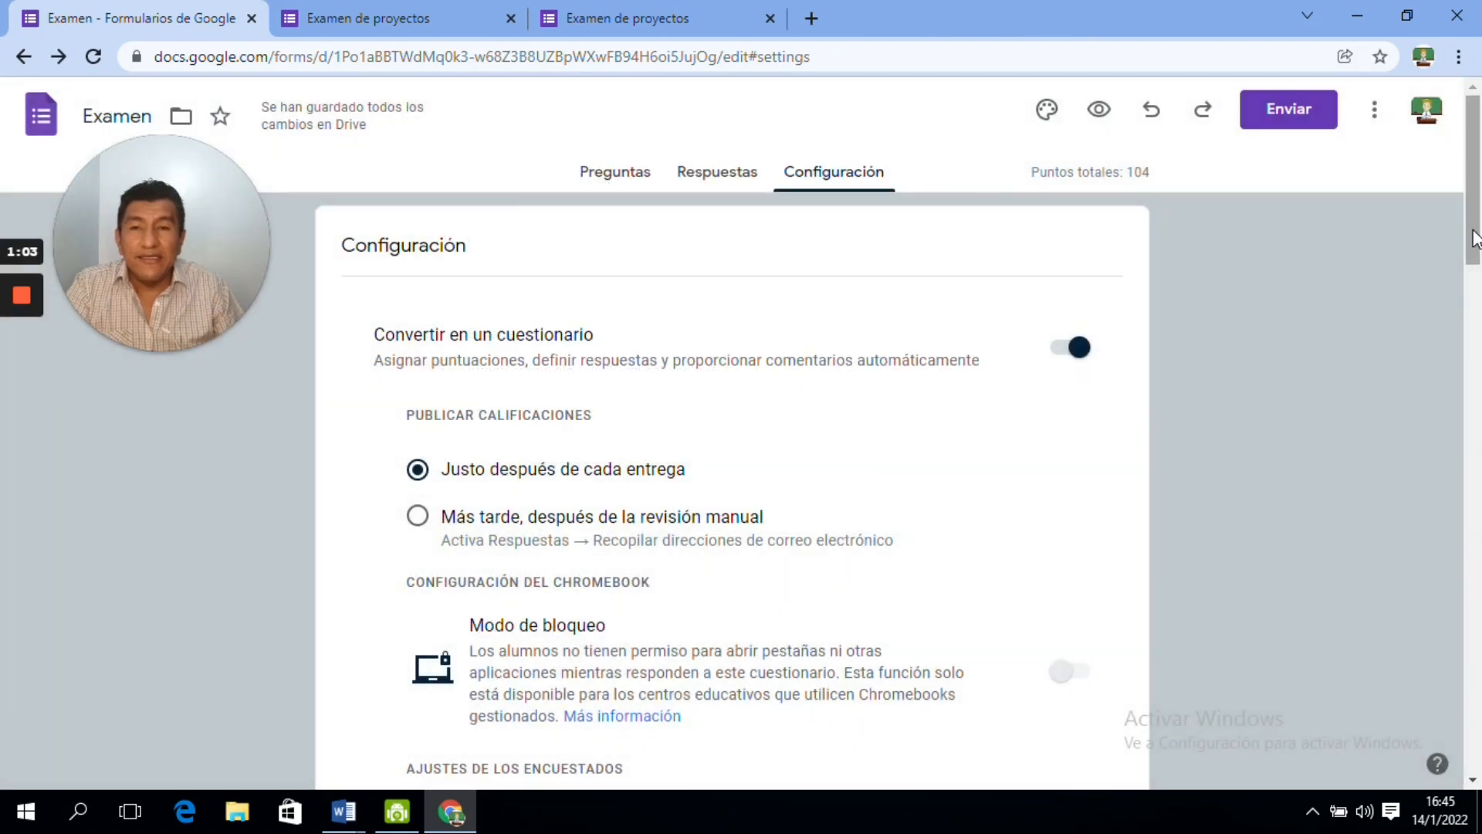